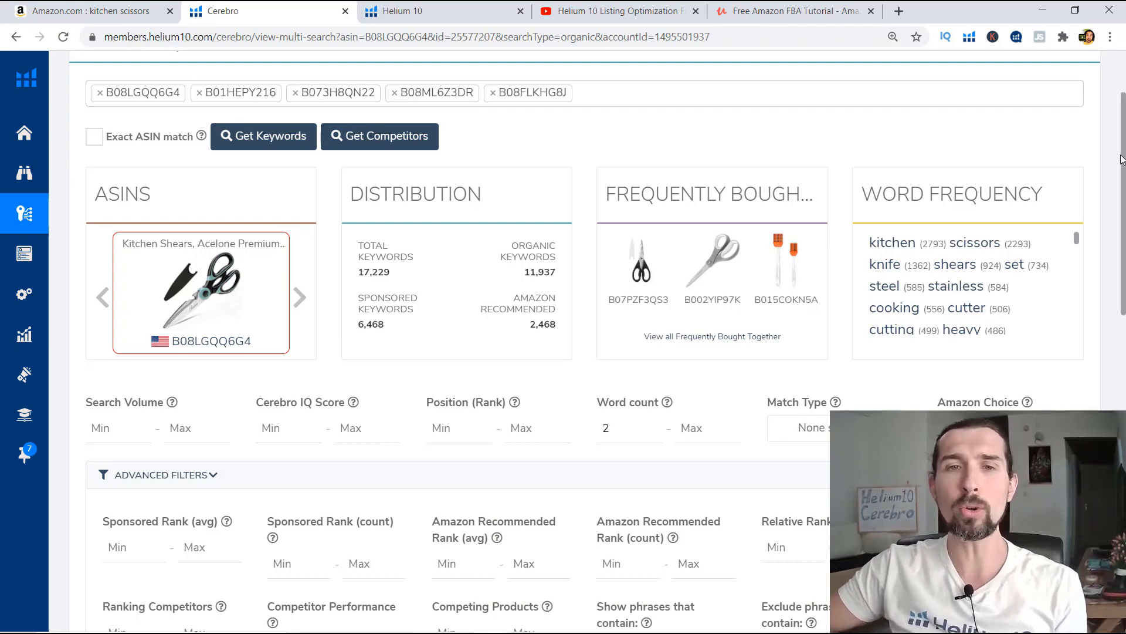
Look through the Cerebro search summary, basic and advanced filters, and the filtered keyword table for the entered ASINs
drag(1123, 159, 1121, 237)
scroll(845, 264, down, 1)
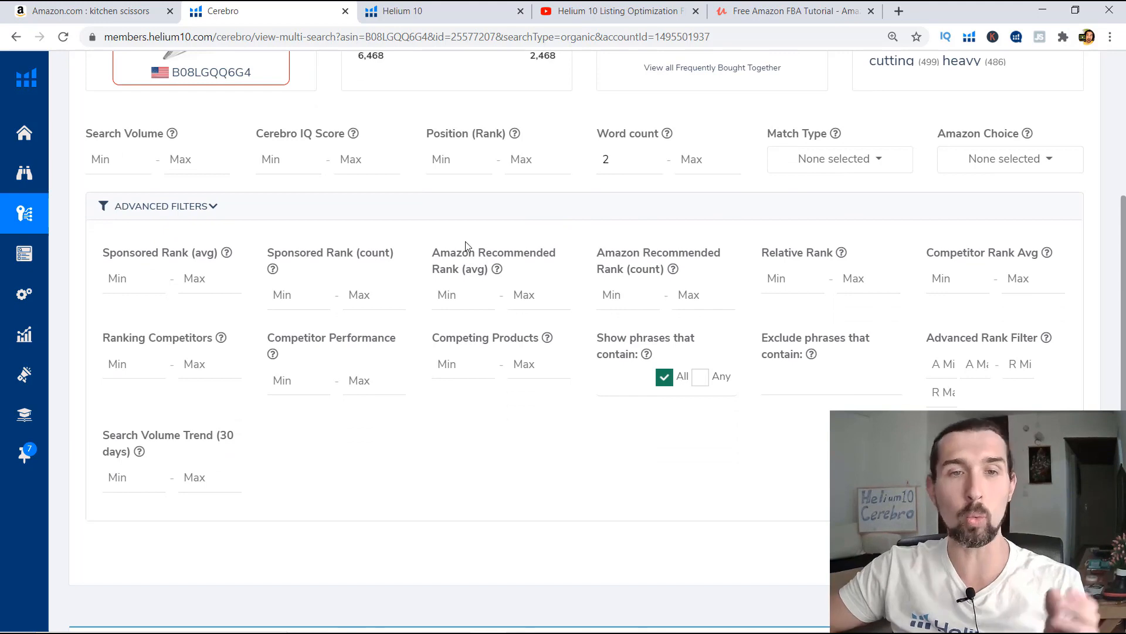
scroll(479, 265, down, 2)
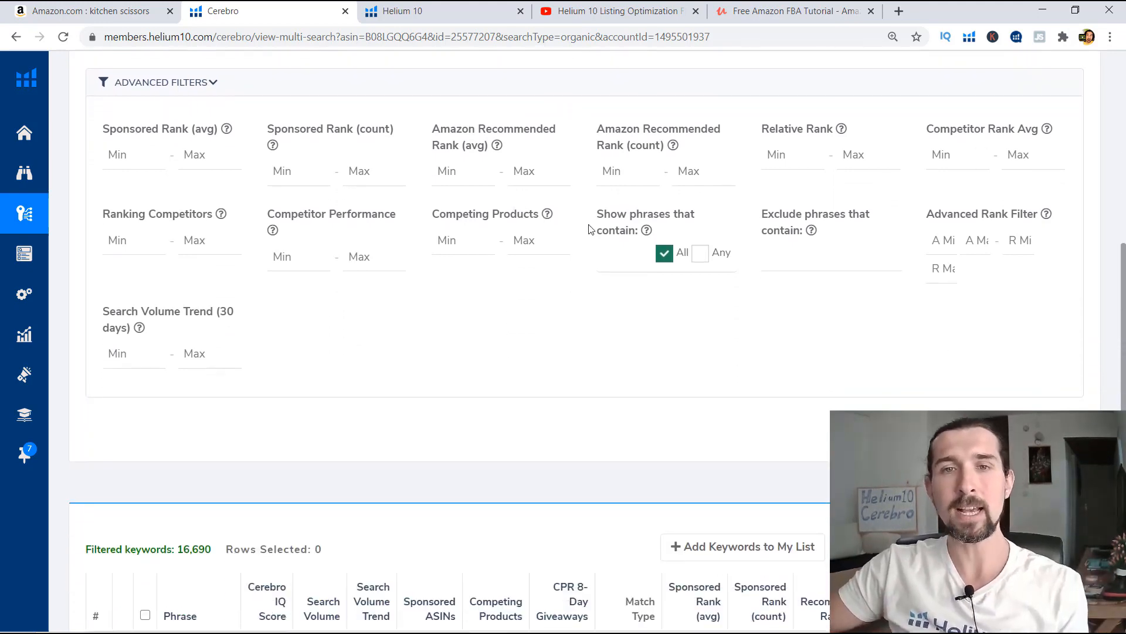
scroll(588, 221, down, 2)
scroll(587, 218, down, 2)
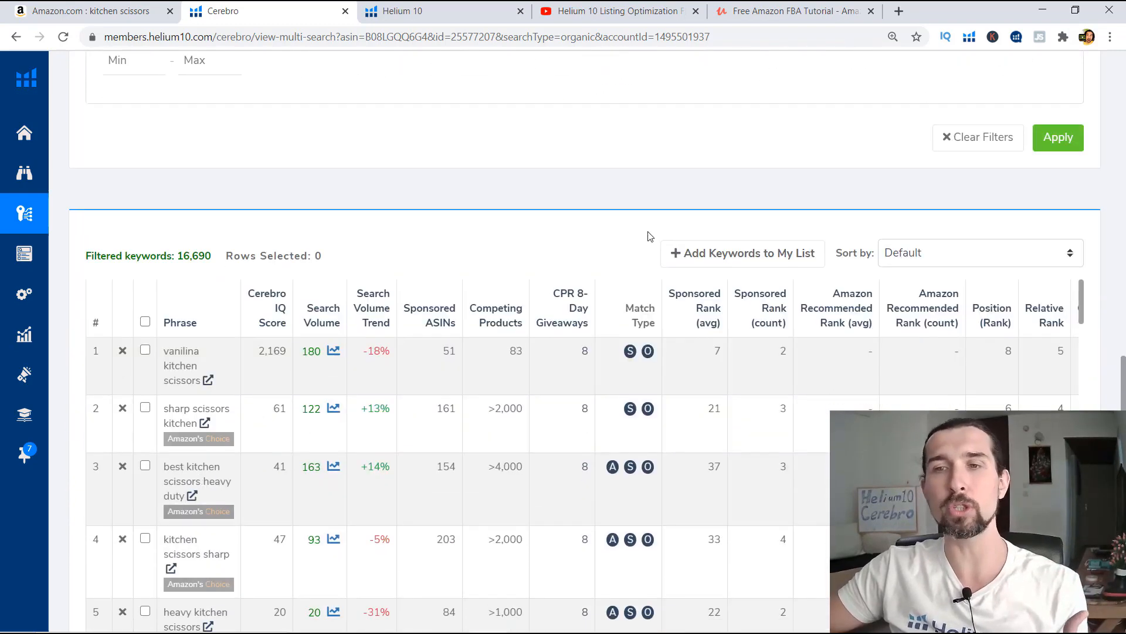
scroll(914, 290, down, 5)
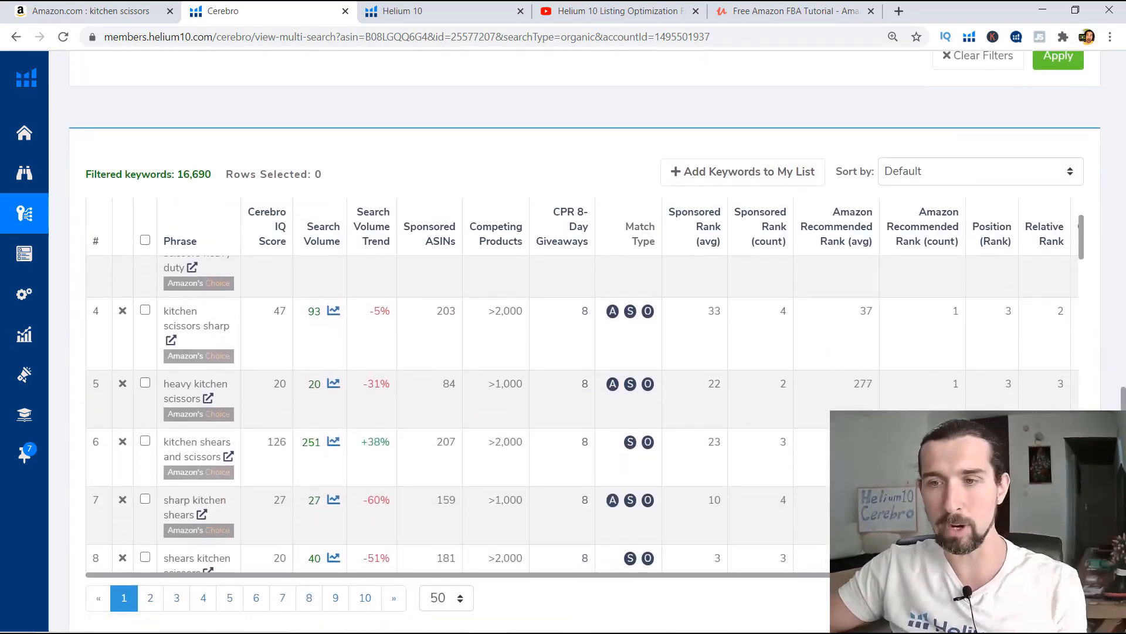
drag(1121, 411, 1116, 164)
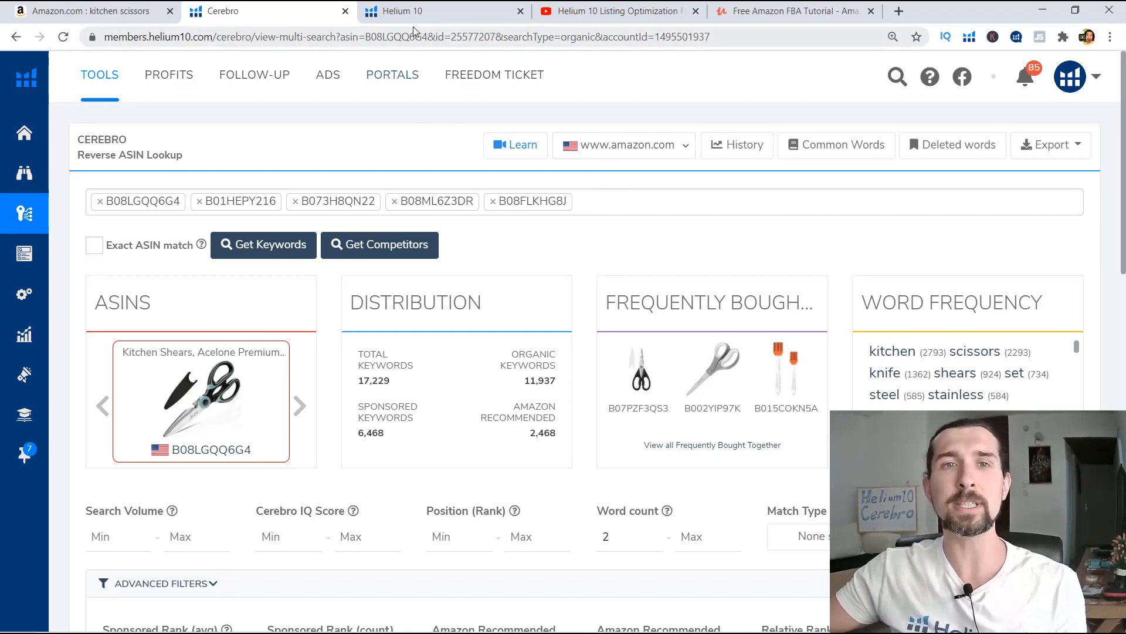
Switch to the Helium 10 discount offer page and open its Get Started Today link in an incognito window
click(411, 11)
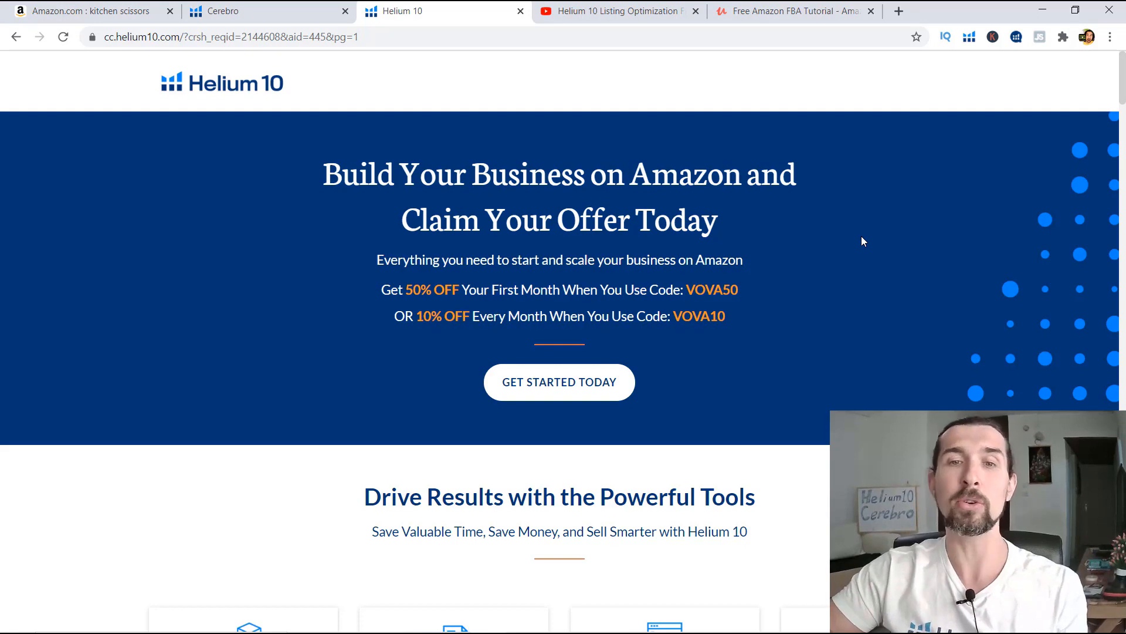
right_click(559, 373)
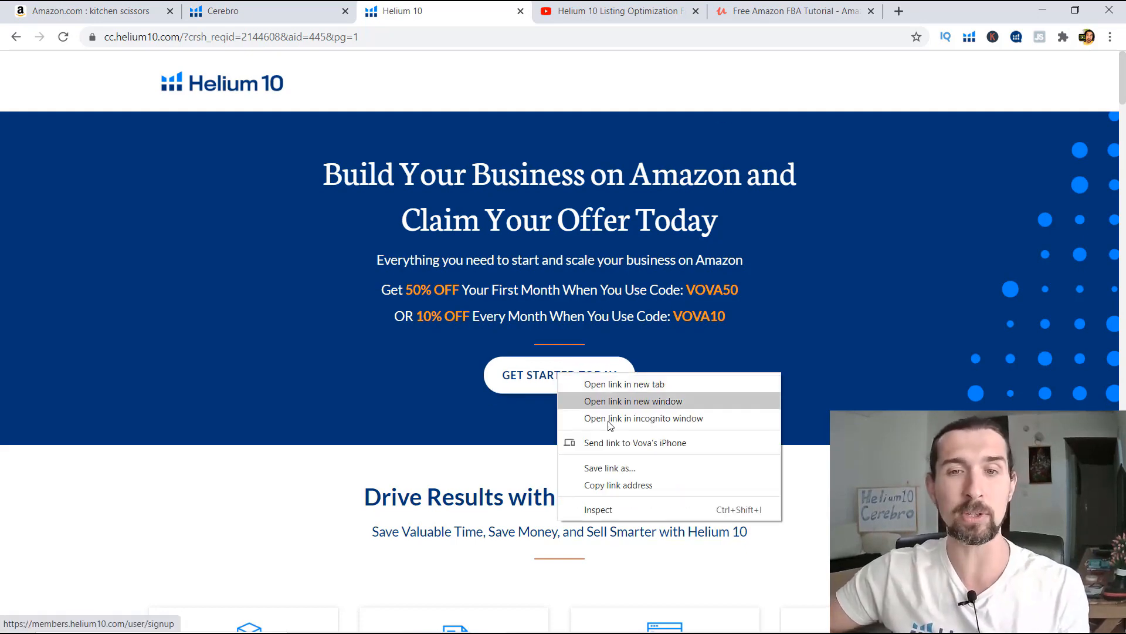
click(613, 419)
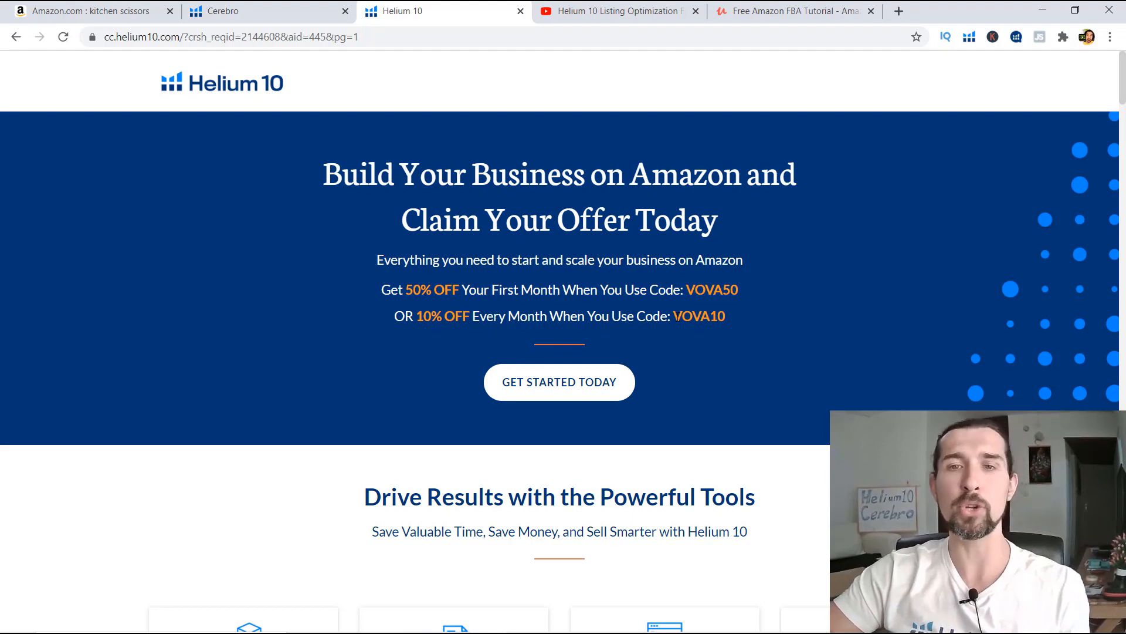
Switch to the YouTube playlist of the Helium 10 Listing Optimization course and look through its lessons
click(606, 14)
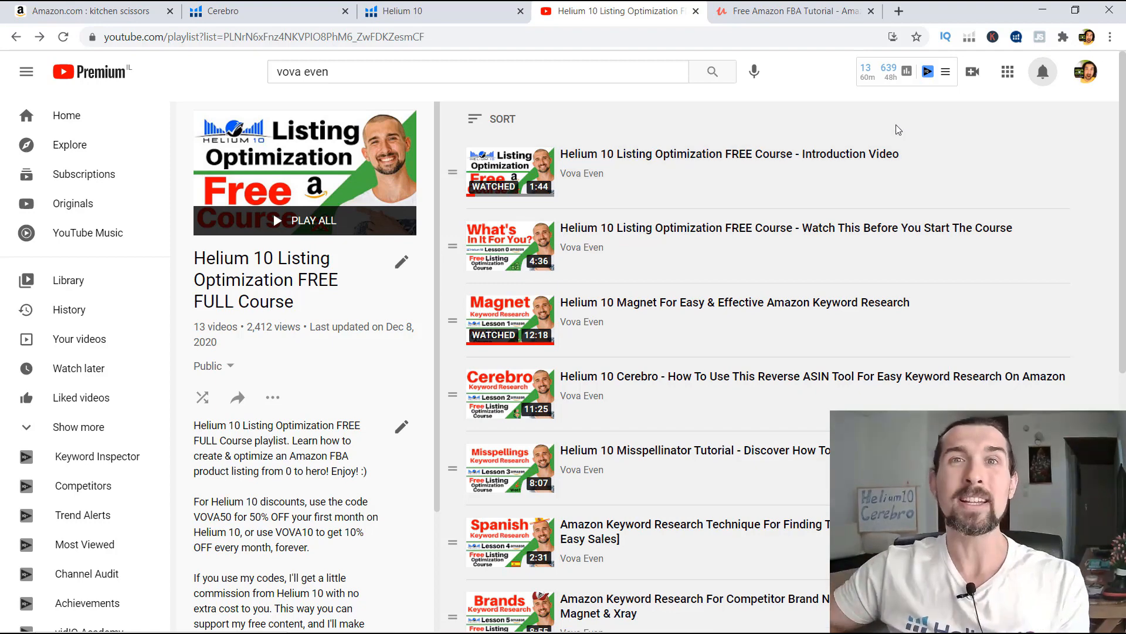
drag(1122, 169, 1124, 244)
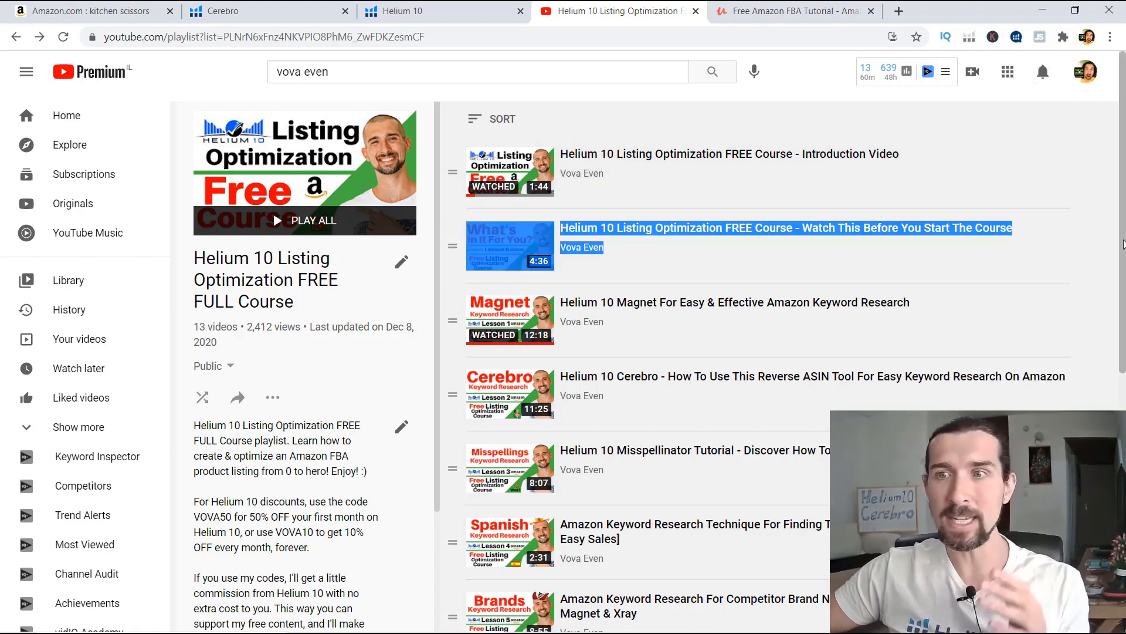
scroll(1124, 244, down, 1)
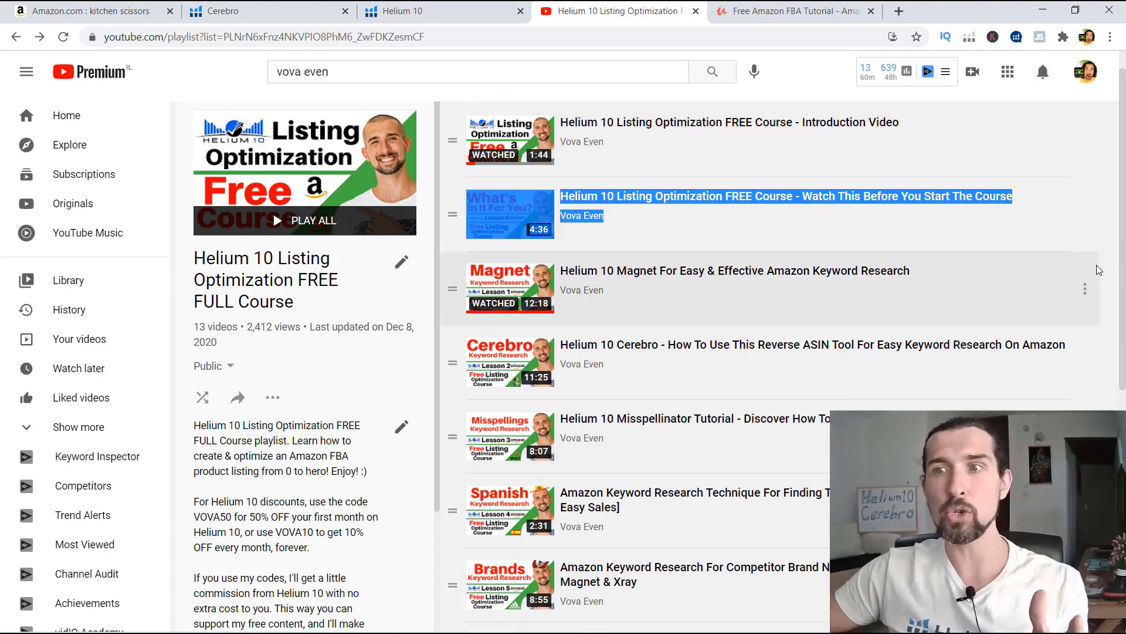
click(432, 295)
scroll(1112, 333, down, 2)
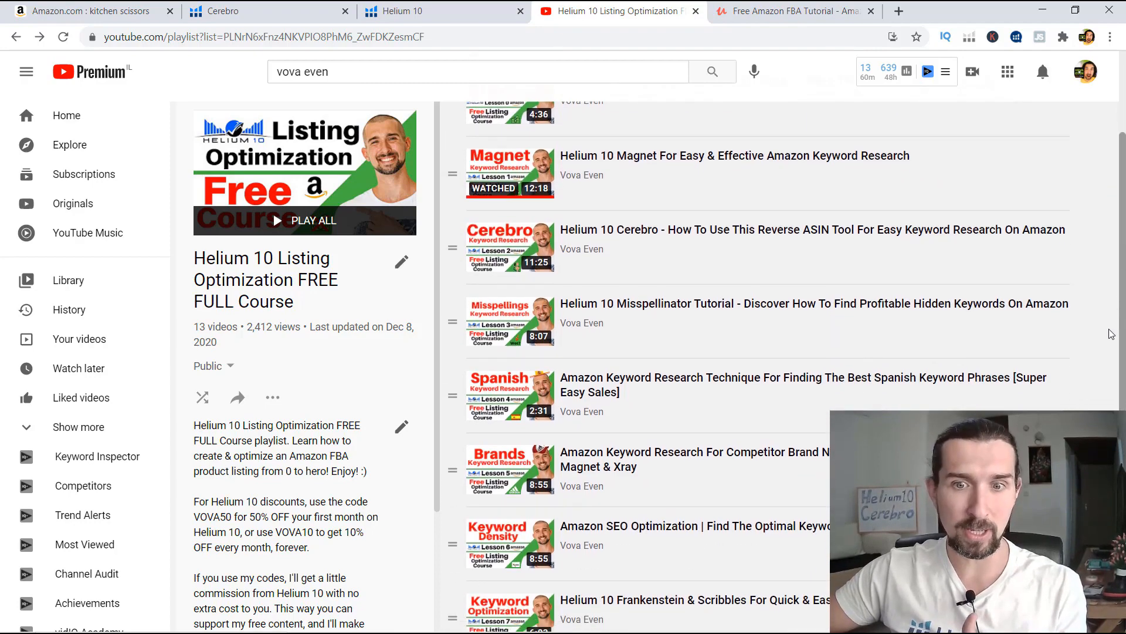
scroll(1111, 334, down, 2)
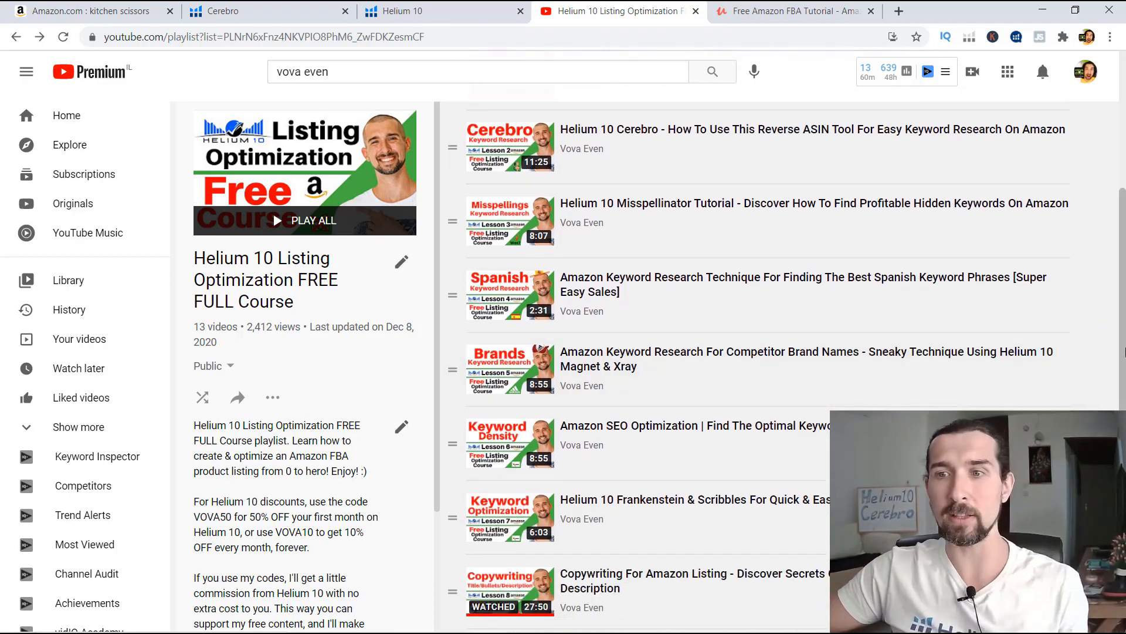
scroll(1094, 182, up, 5)
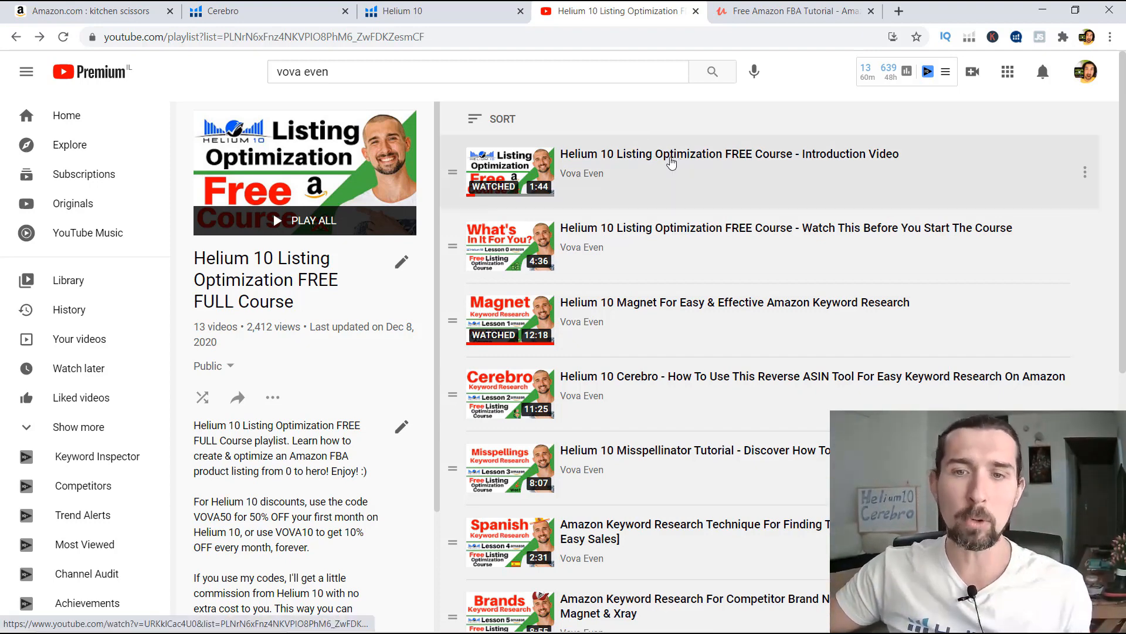
scroll(1122, 343, down, 2)
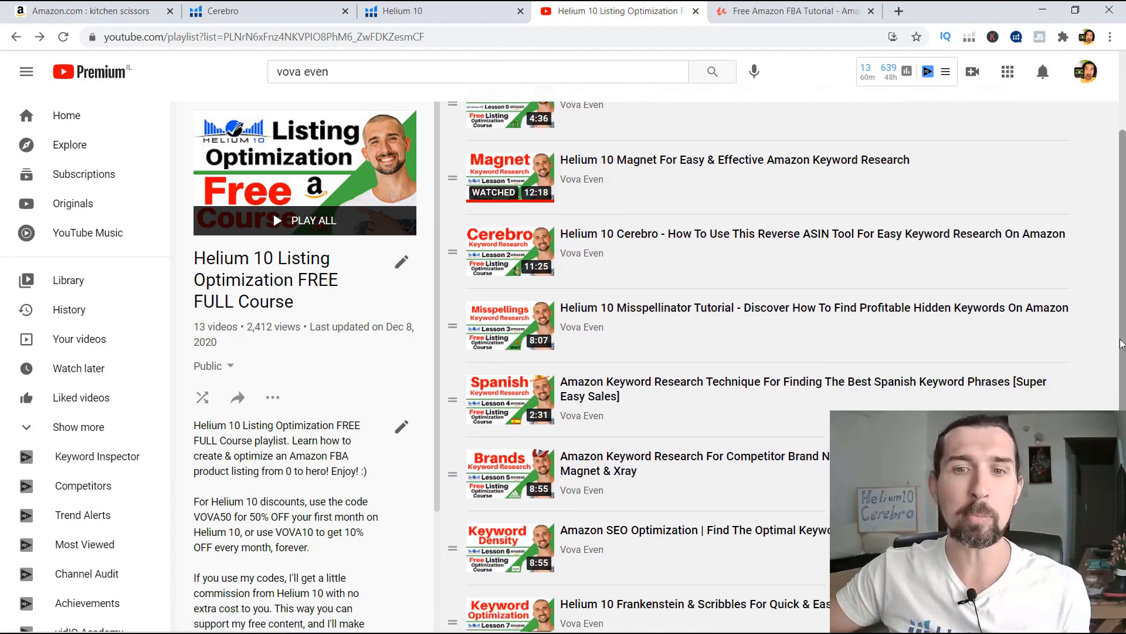
scroll(1122, 344, down, 4)
scroll(1122, 343, down, 1)
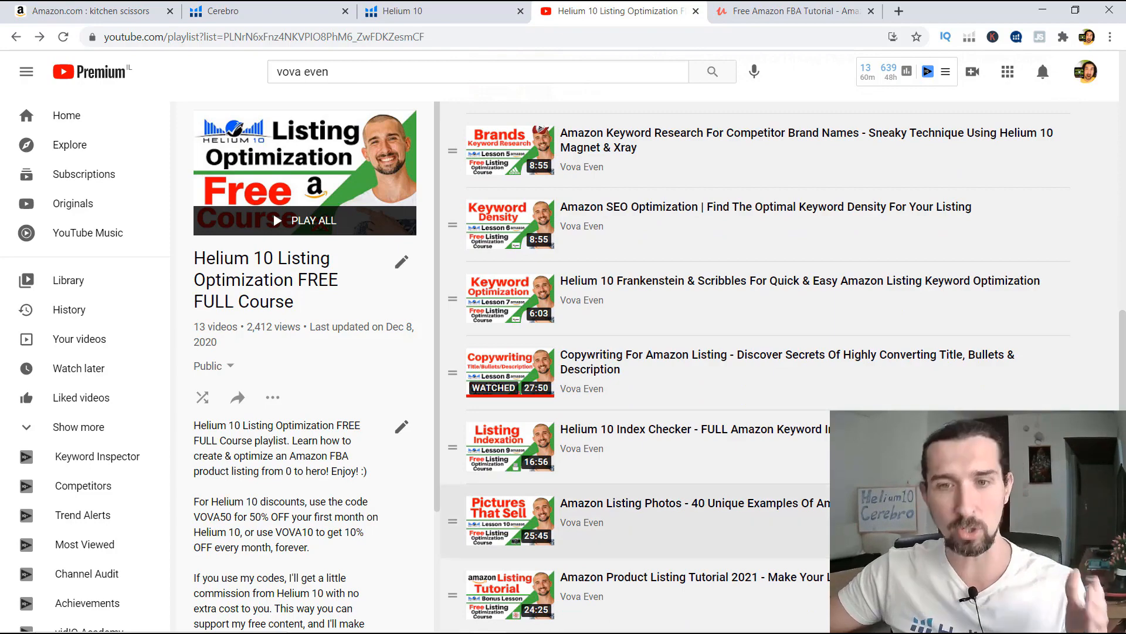
scroll(1122, 352, up, 8)
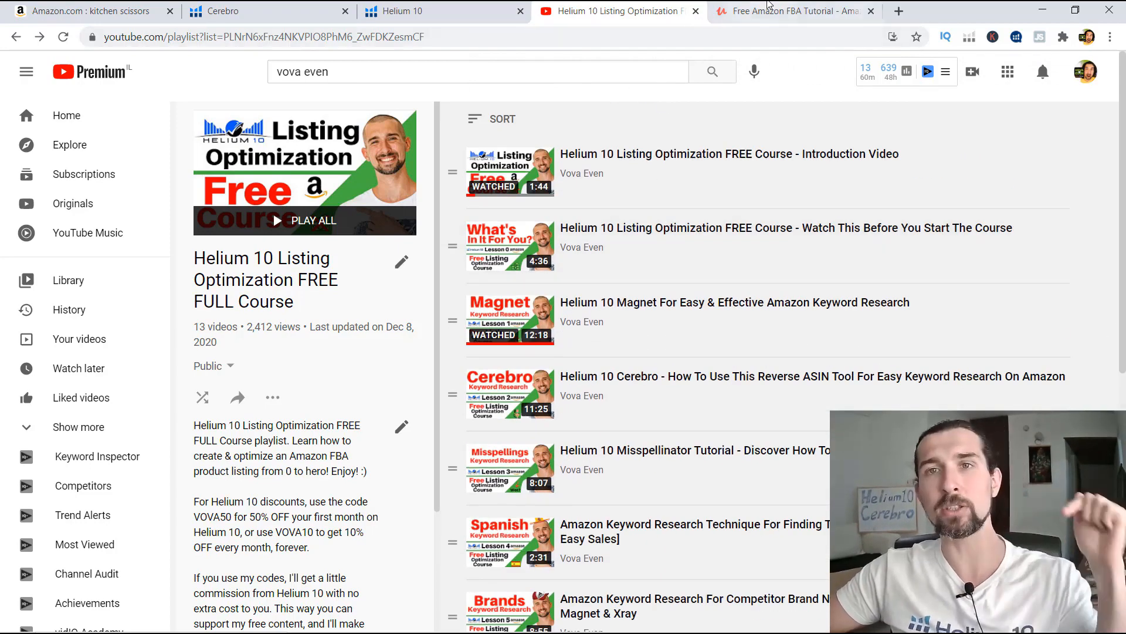
View the Udemy page of the Amazon FBA SEO & Listing Optimization course alongside the YouTube lesson playlist
click(768, 7)
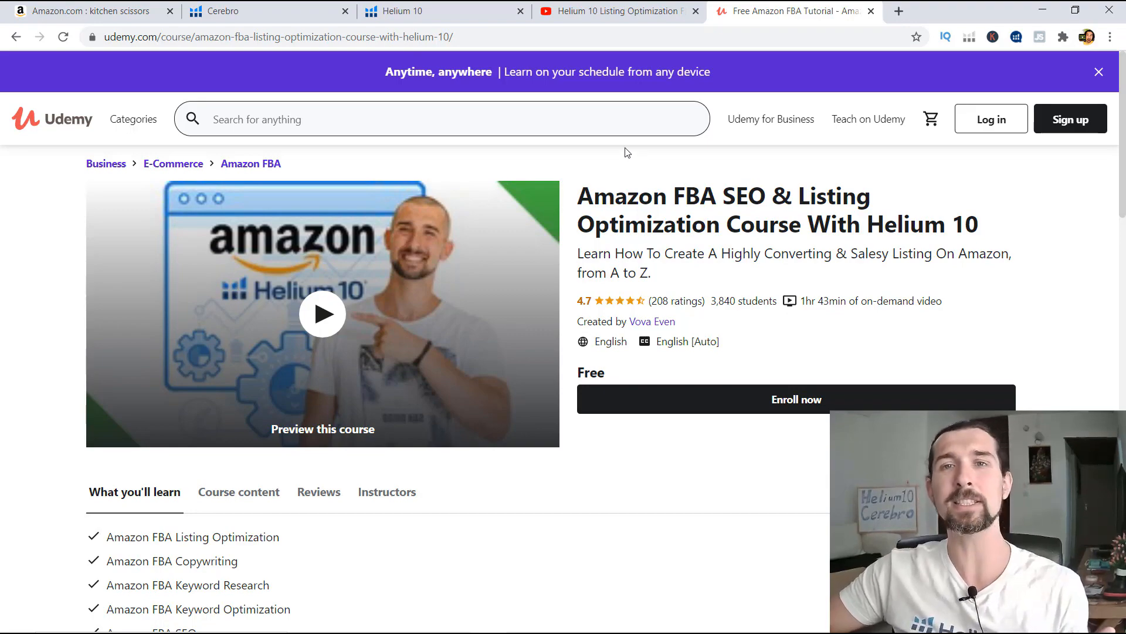
click(630, 17)
scroll(649, 314, down, 8)
scroll(650, 314, up, 8)
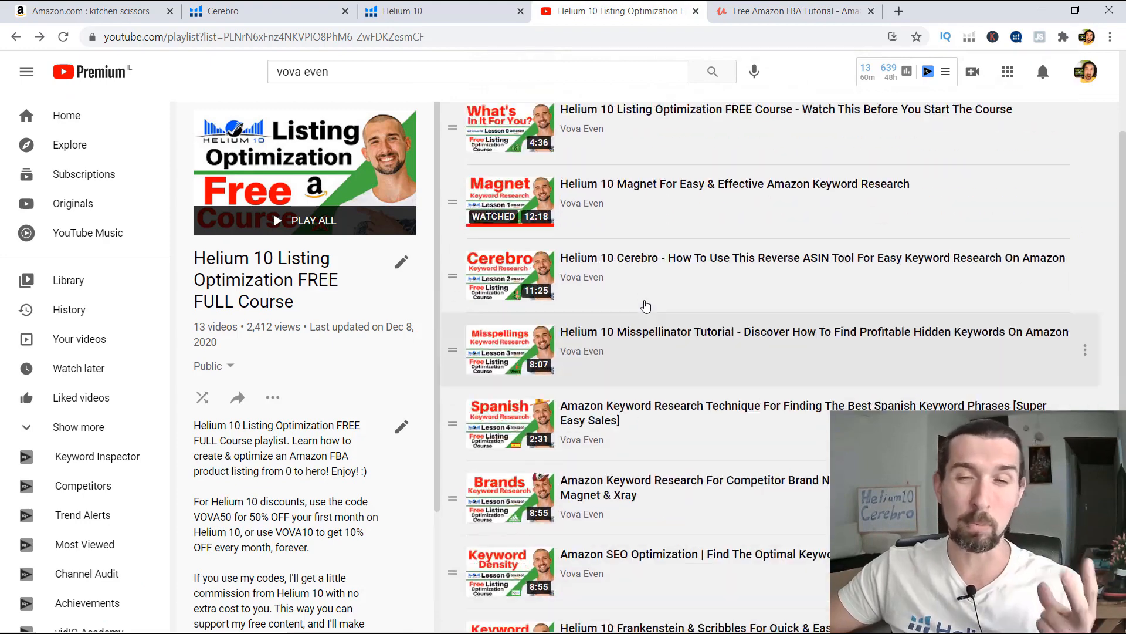
click(751, 10)
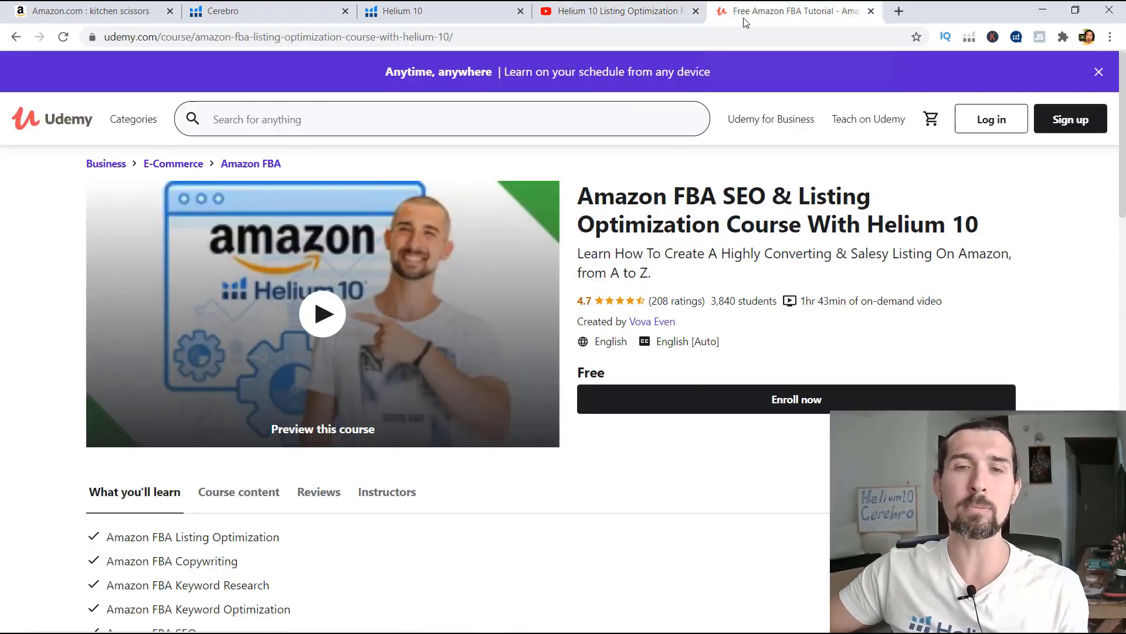
scroll(633, 297, down, 2)
click(631, 11)
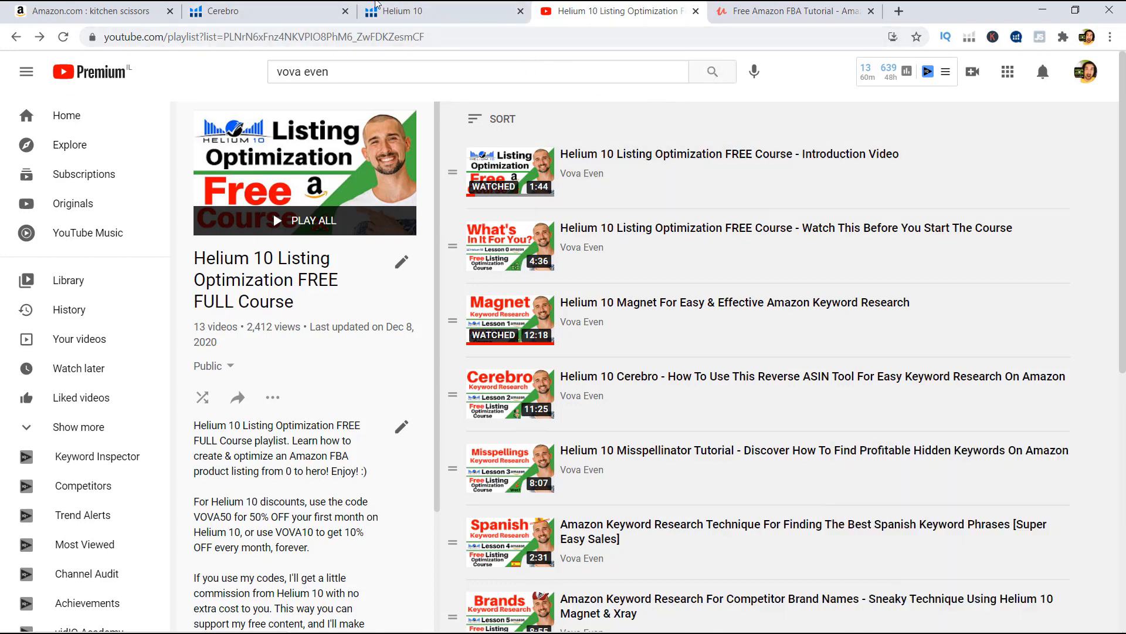
Return to Cerebro and review the list of Amazon marketplaces available for the reverse ASIN lookup
key(ctrl+2)
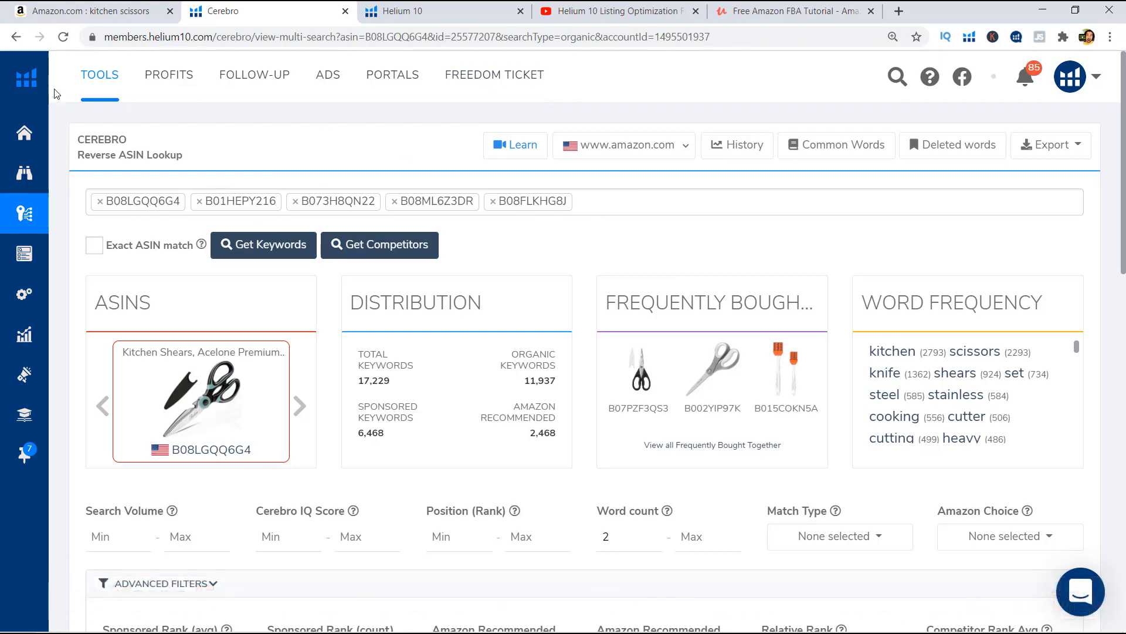
click(95, 16)
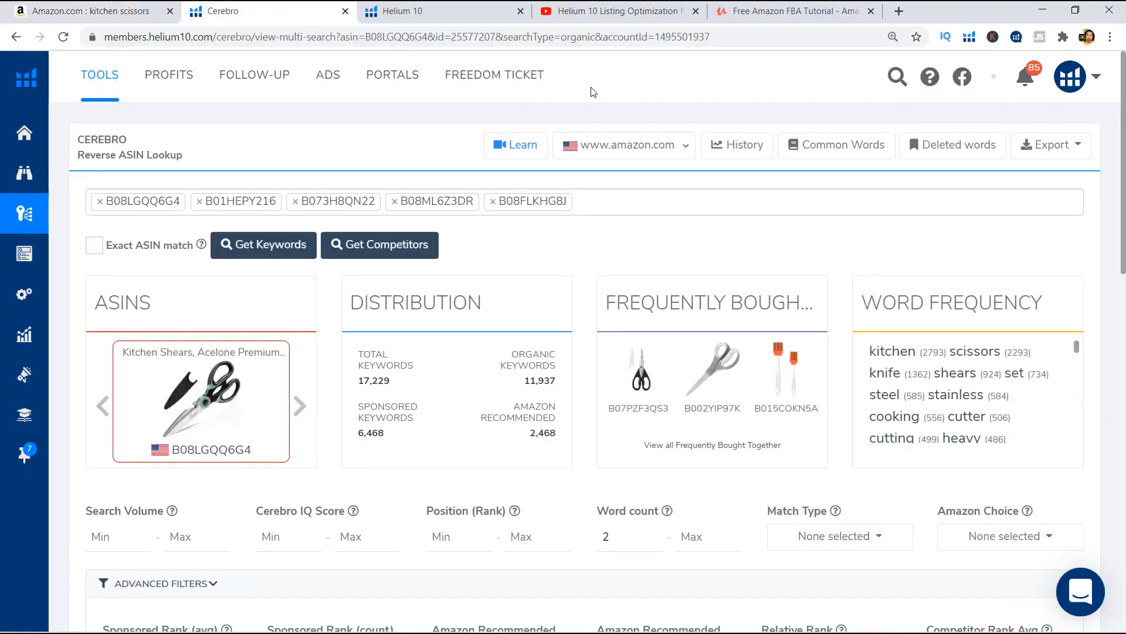
click(264, 11)
click(675, 147)
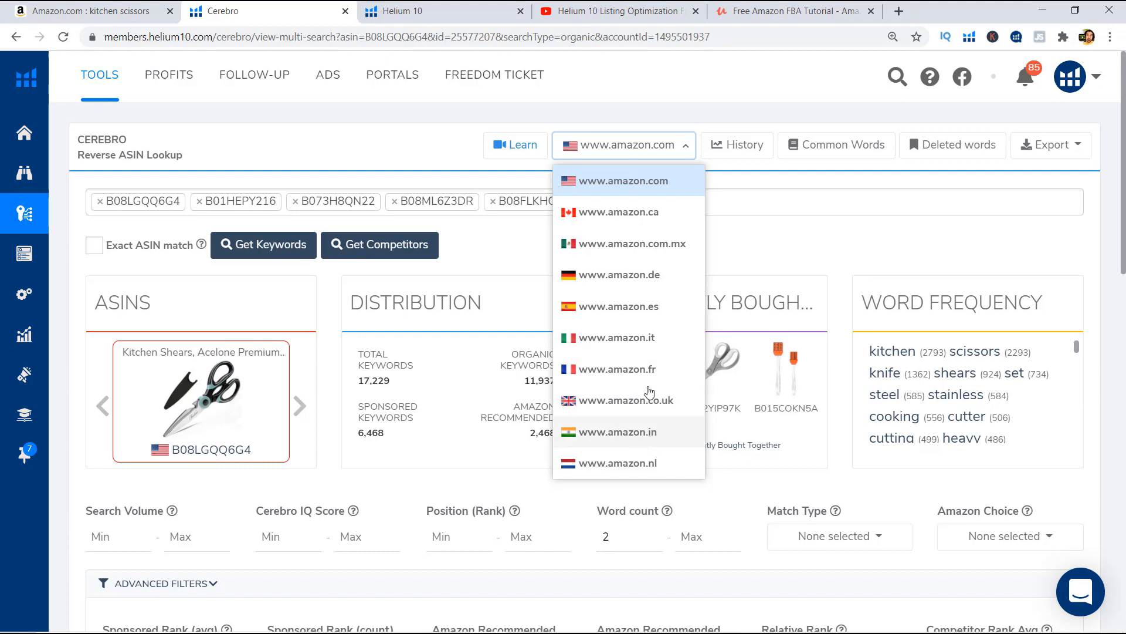
click(631, 153)
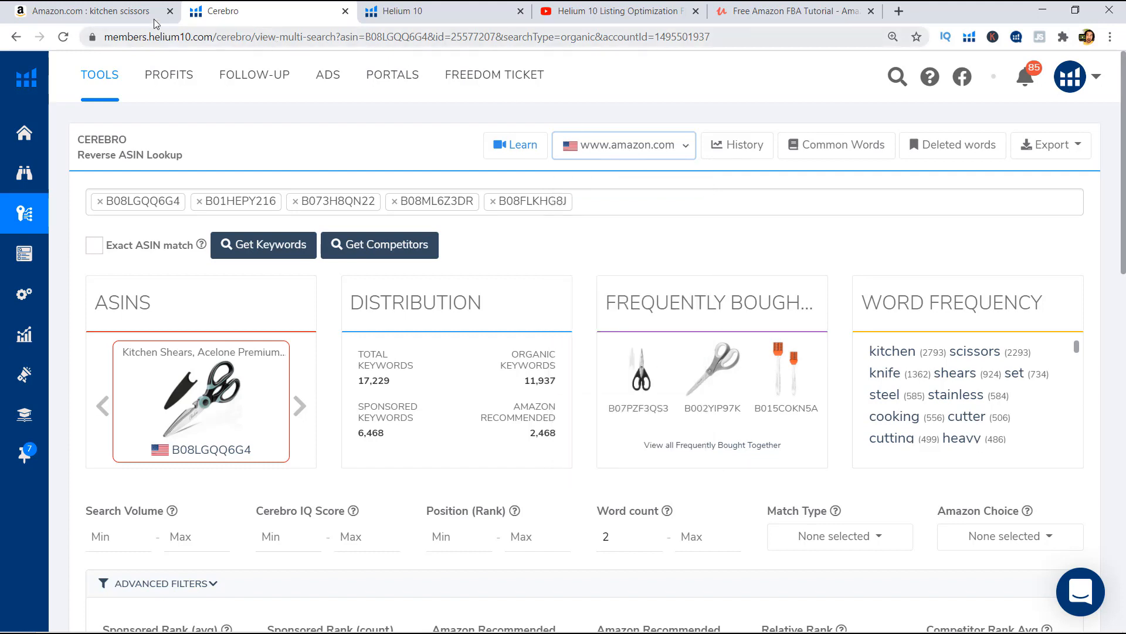
Switch to the Amazon results for kitchen scissors and run Xray product research from the Helium 10 extension
click(91, 11)
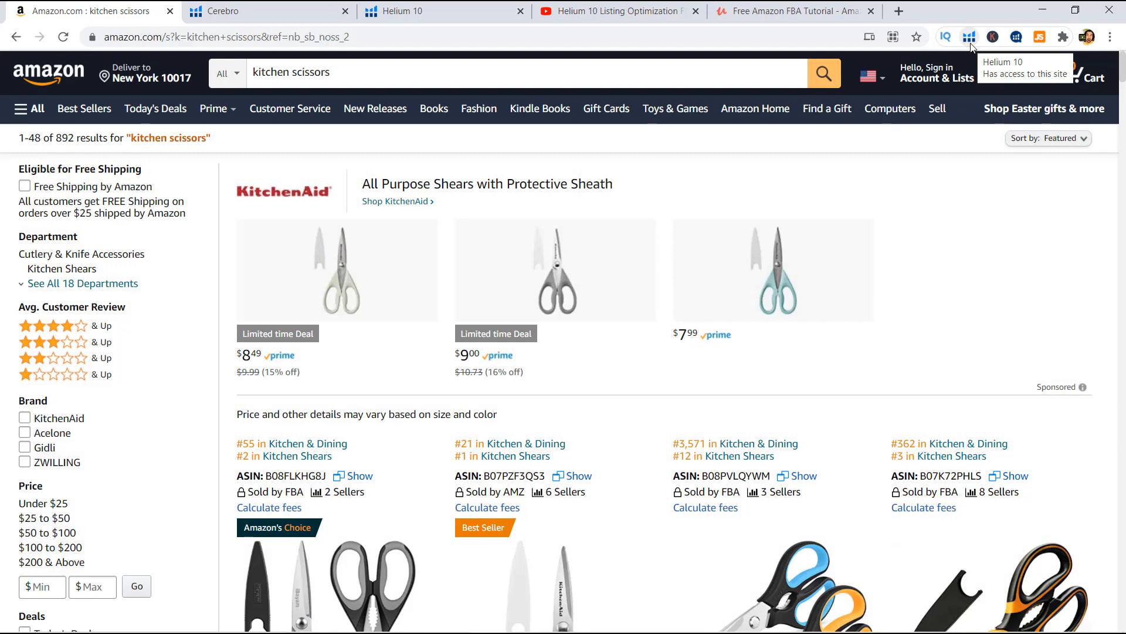
click(971, 46)
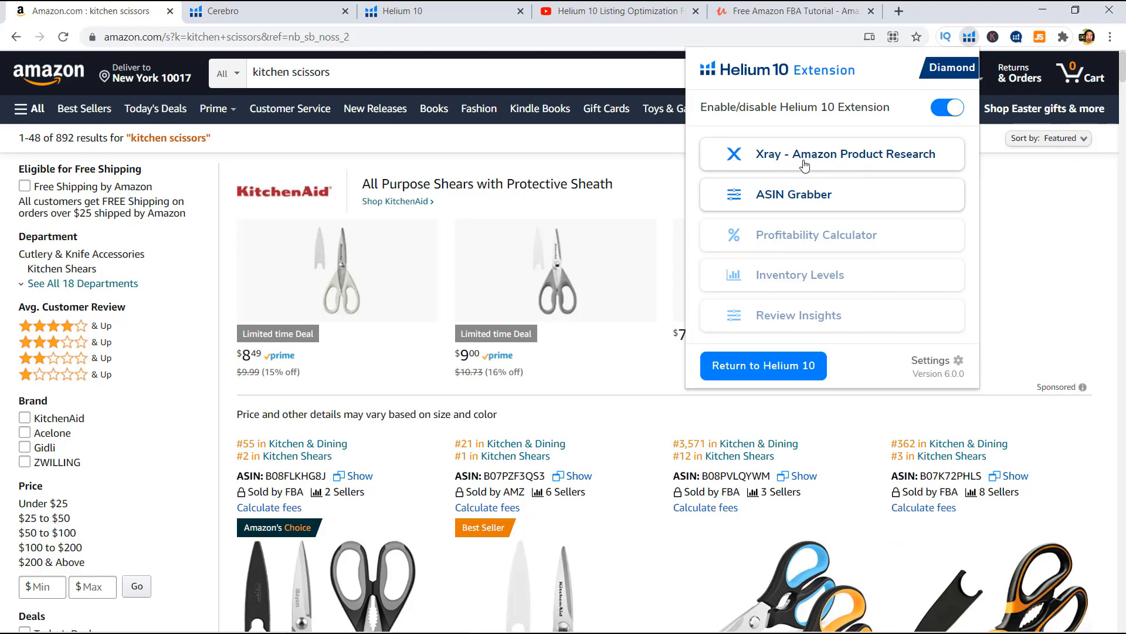
click(838, 163)
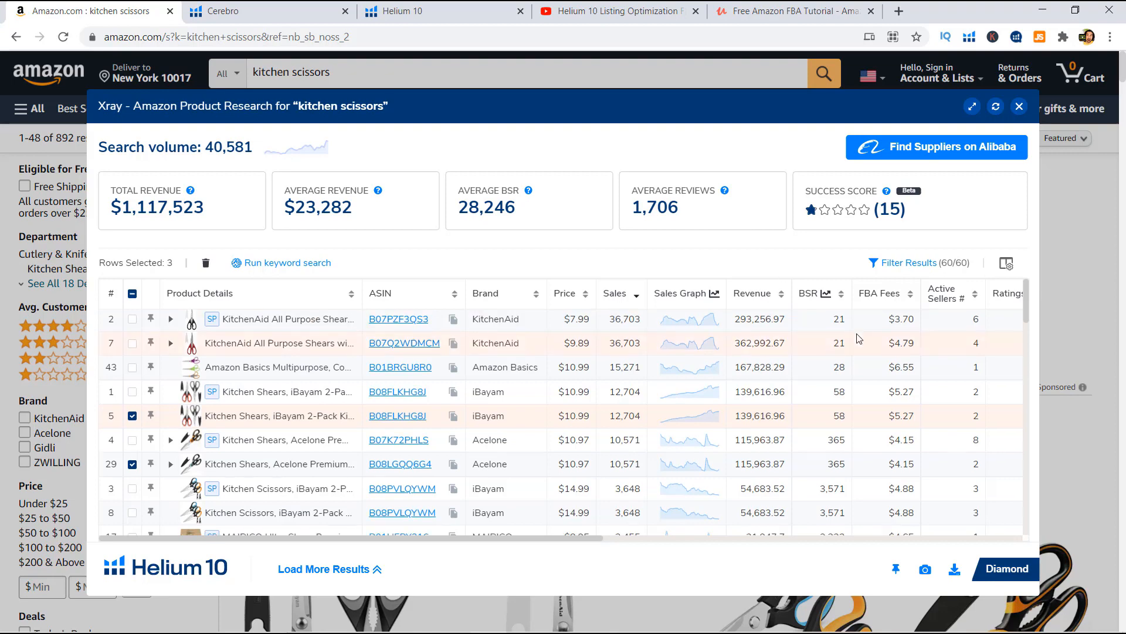
Look through the Xray product rows and columns, including price, sales, revenue, ratings and review count
scroll(851, 341, down, 5)
drag(1000, 341, 1024, 395)
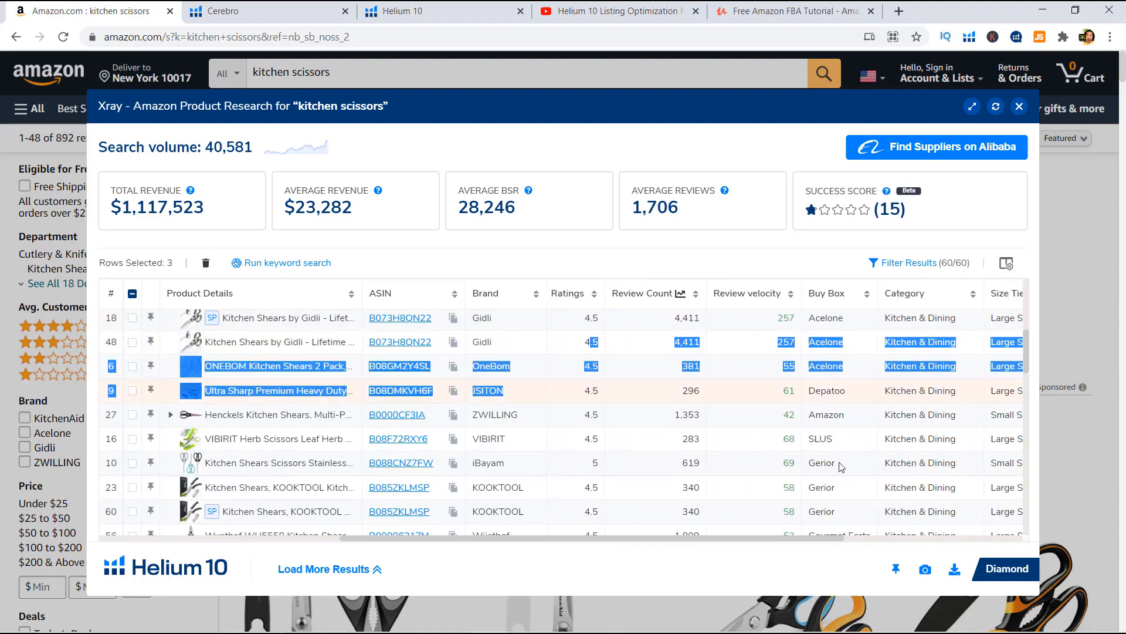
drag(698, 538, 458, 540)
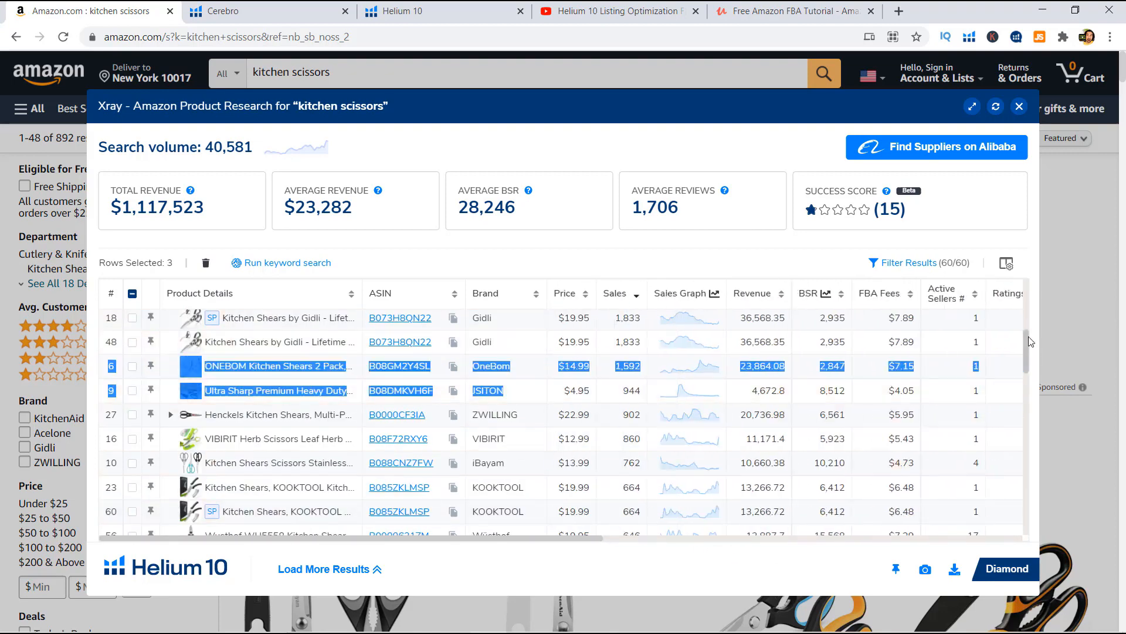
scroll(1023, 325, up, 2)
click(1020, 316)
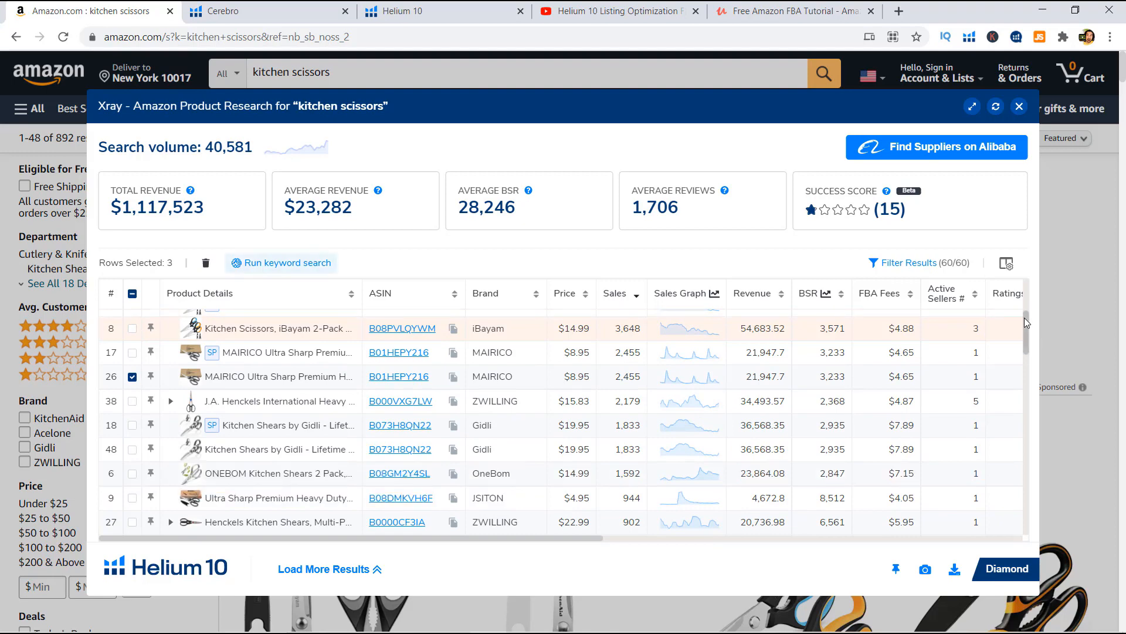
drag(1024, 318, 1022, 301)
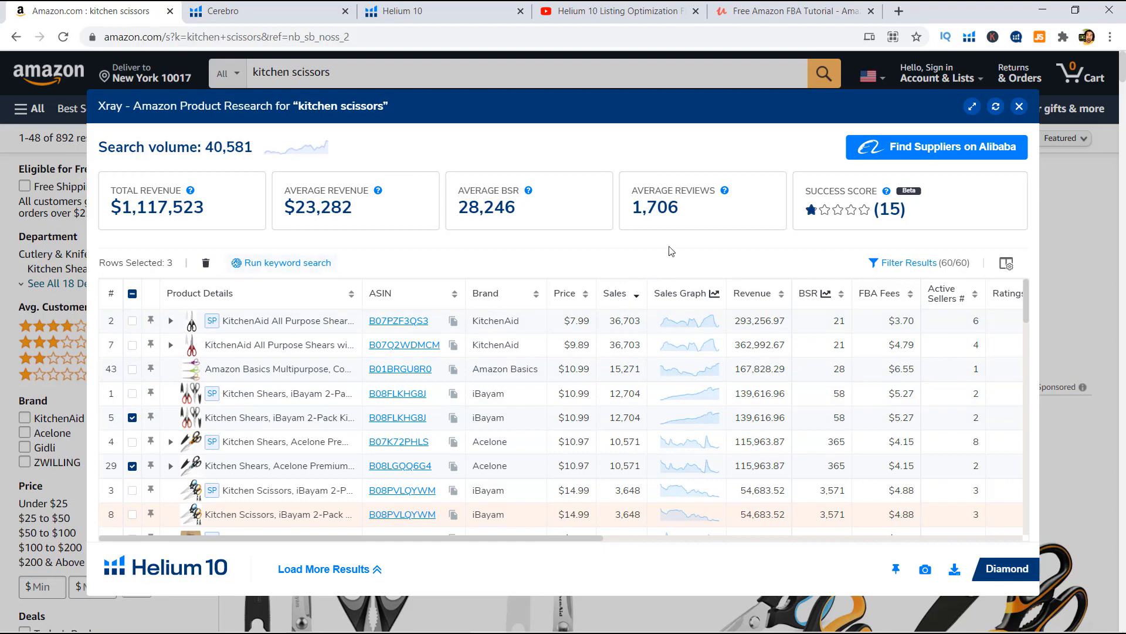
Sort the Xray products by sales from highest to lowest and examine the best-selling competitors' ASINs
click(621, 295)
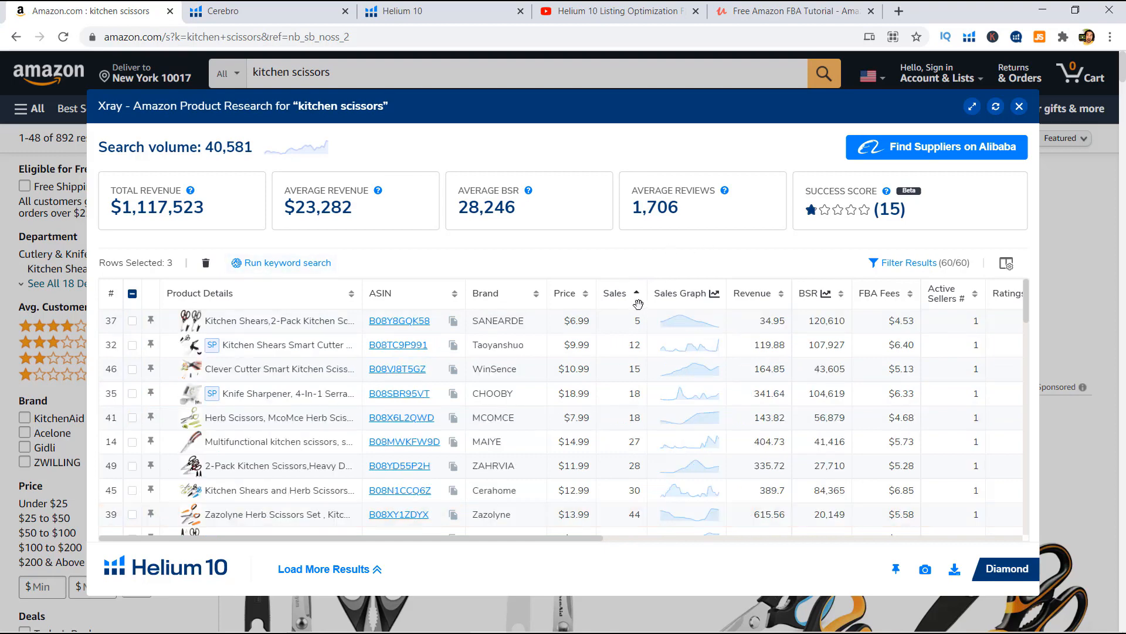
click(626, 295)
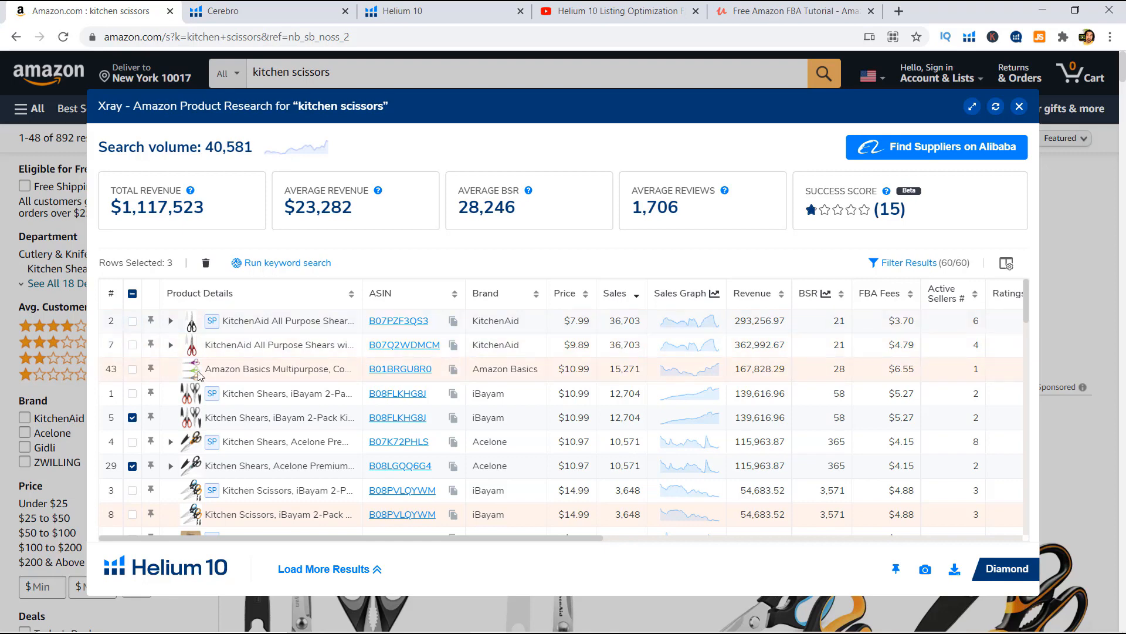
mouse_move(415, 419)
mouse_move(410, 468)
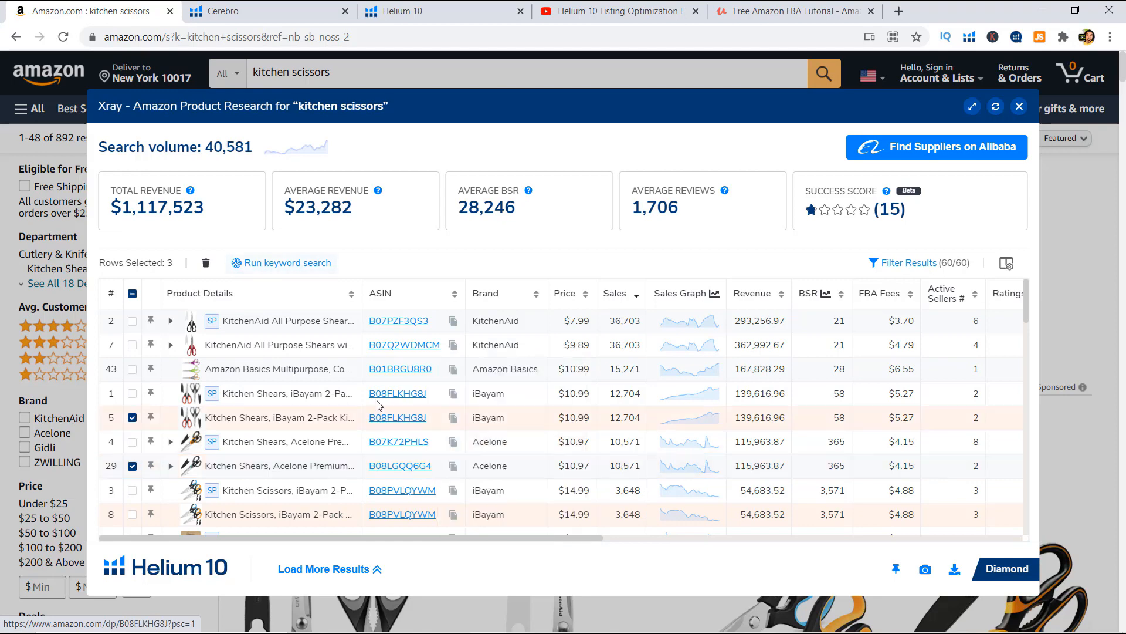
Compare the sales figures and ASINs of the Amazon Basics, iBayam, Acelone and MAIRICO products in the Xray list
mouse_move(415, 371)
double_click(615, 365)
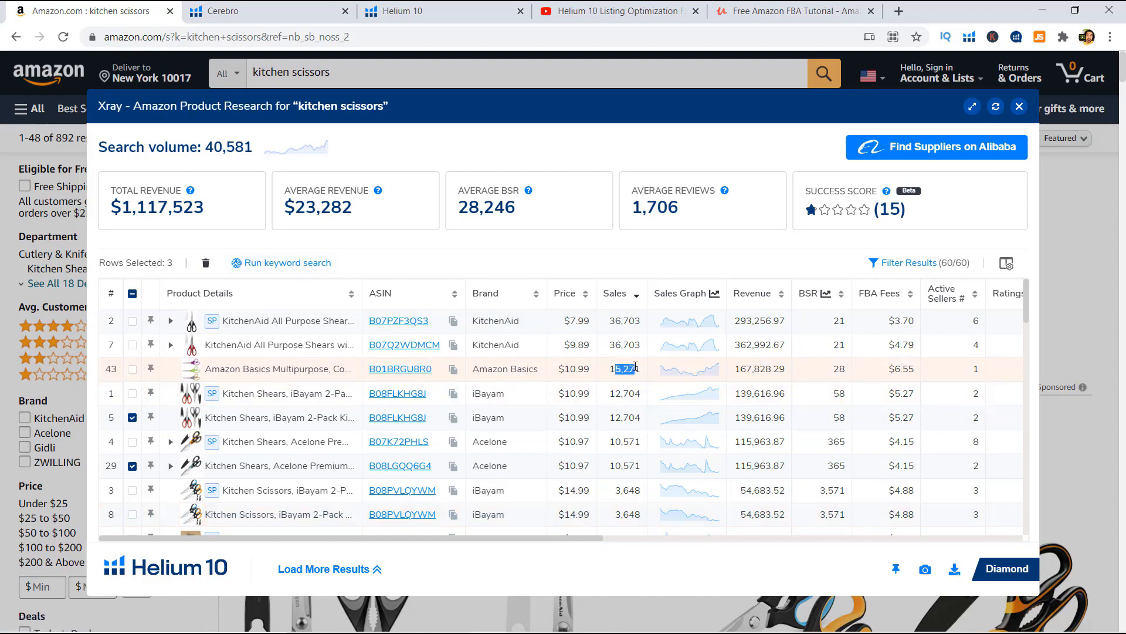
double_click(111, 369)
click(115, 370)
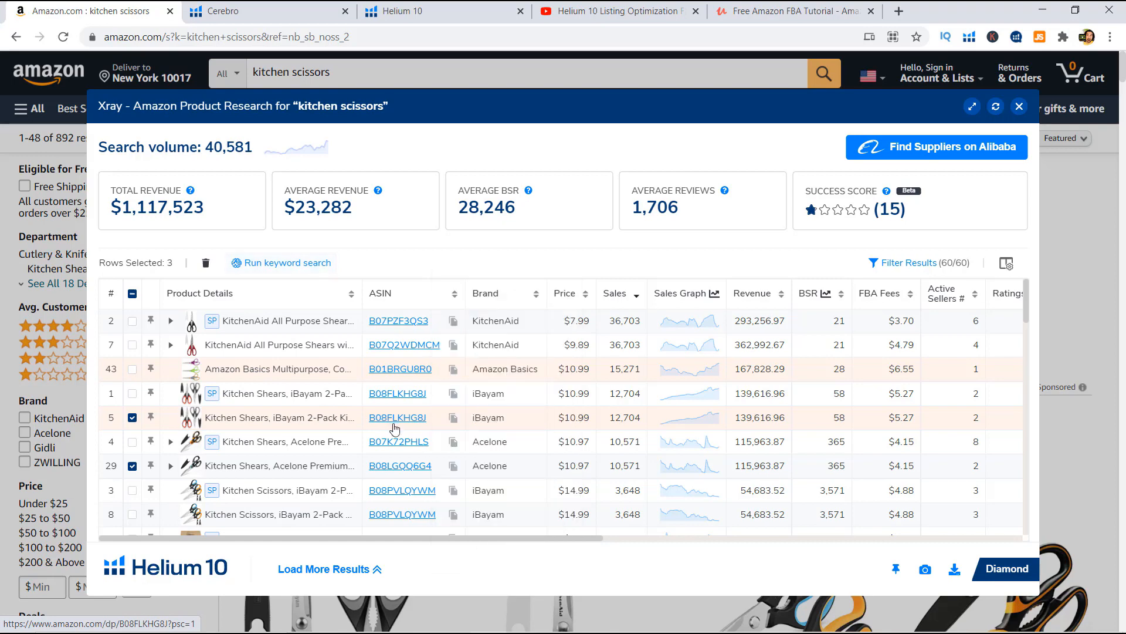
scroll(323, 414, down, 1)
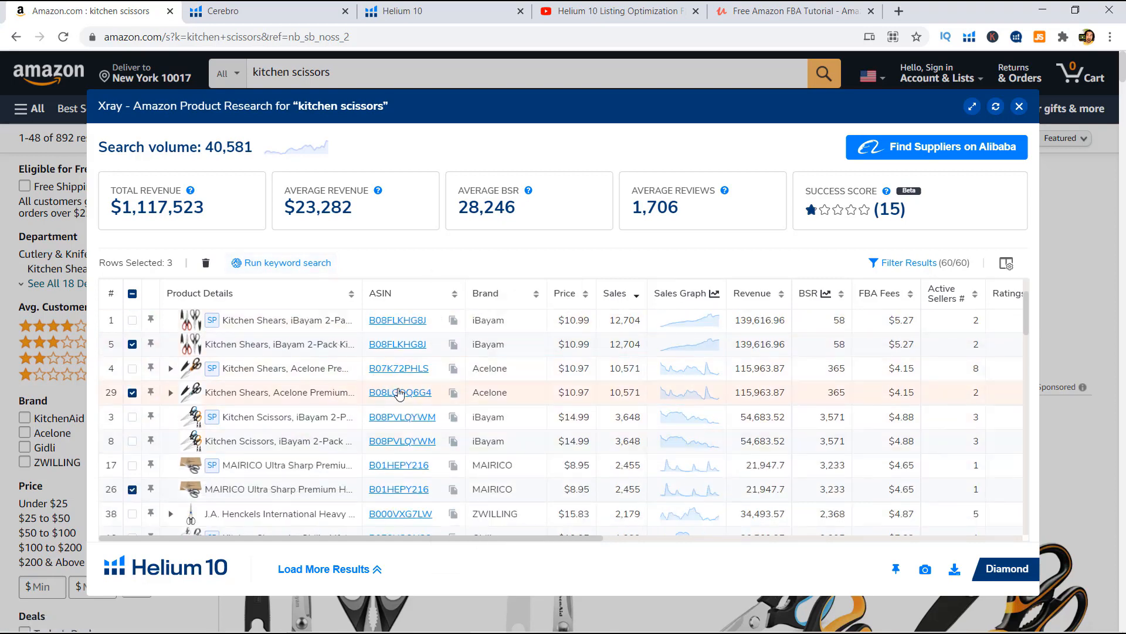
mouse_move(399, 393)
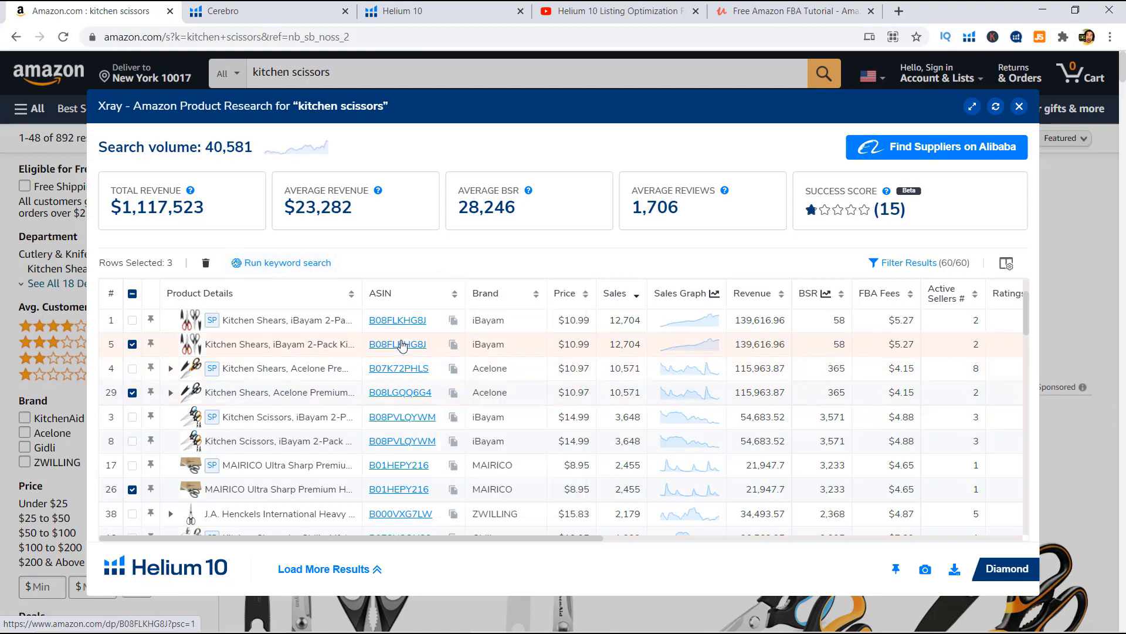
mouse_move(402, 345)
scroll(402, 345, down, 1)
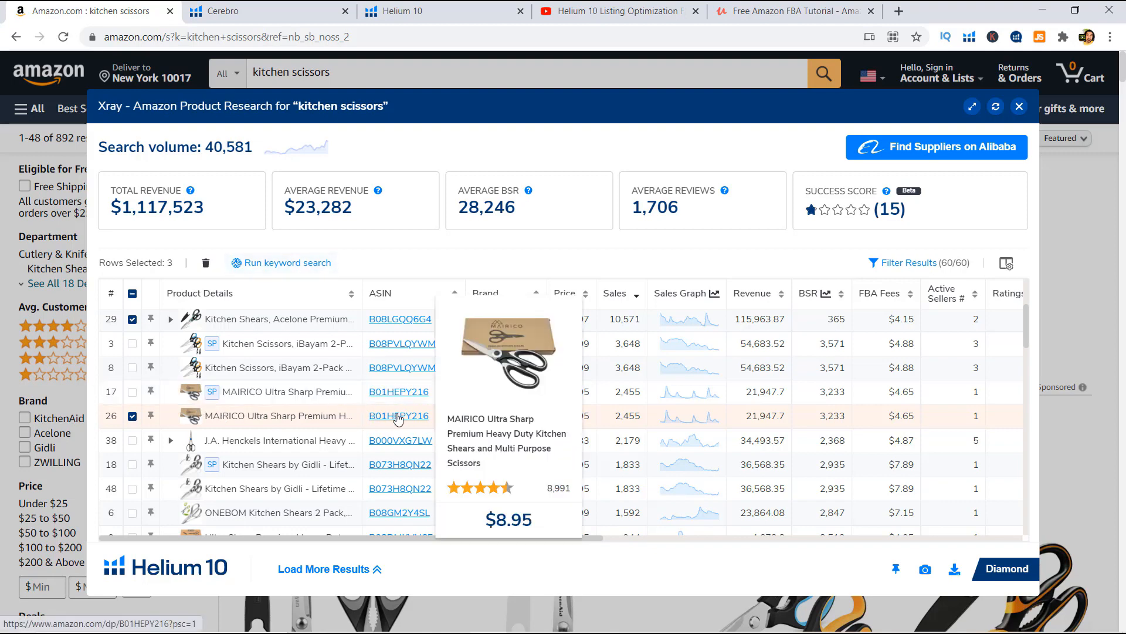
Add the non-sponsored Gidli and JSITON kitchen shears to the selected Xray products and run a keyword search on the selection
scroll(404, 418, down, 1)
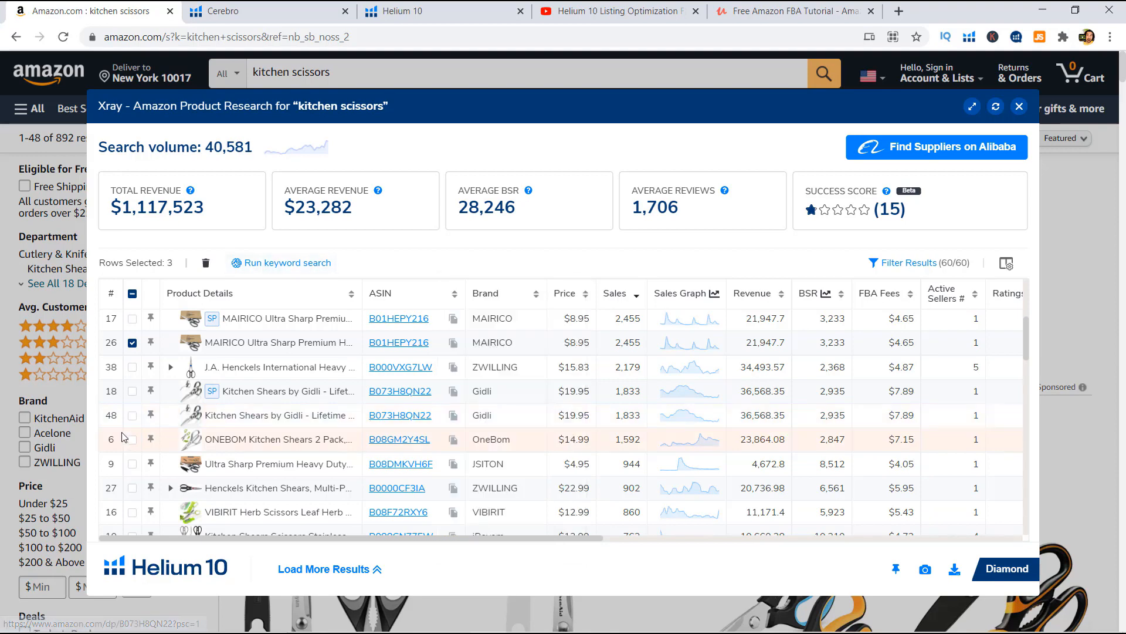
click(133, 416)
mouse_move(383, 418)
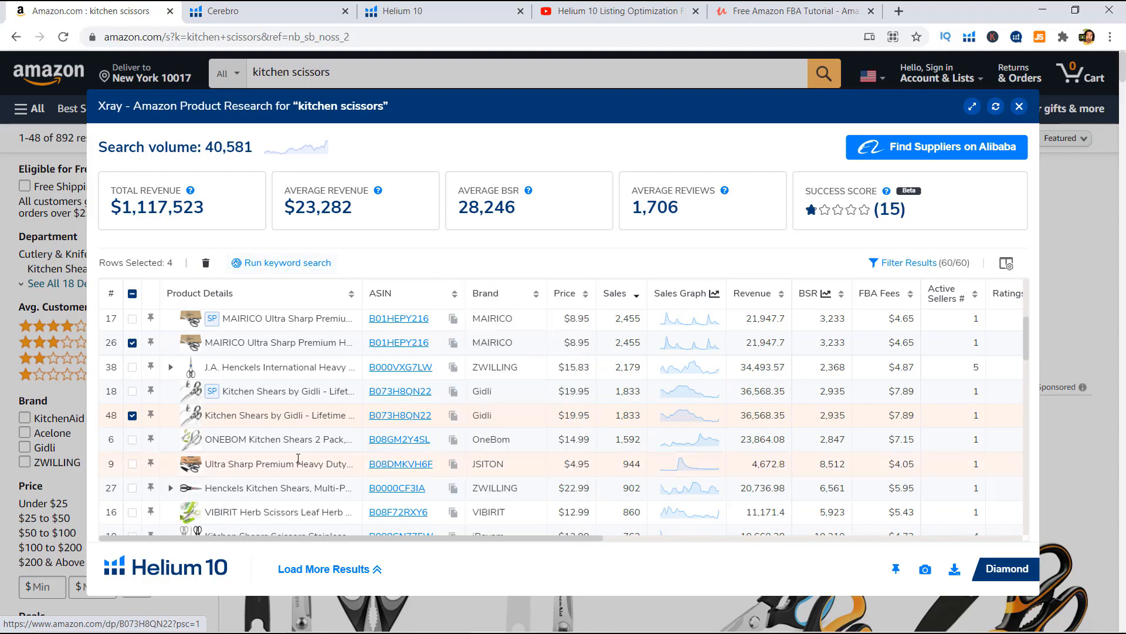
mouse_move(406, 463)
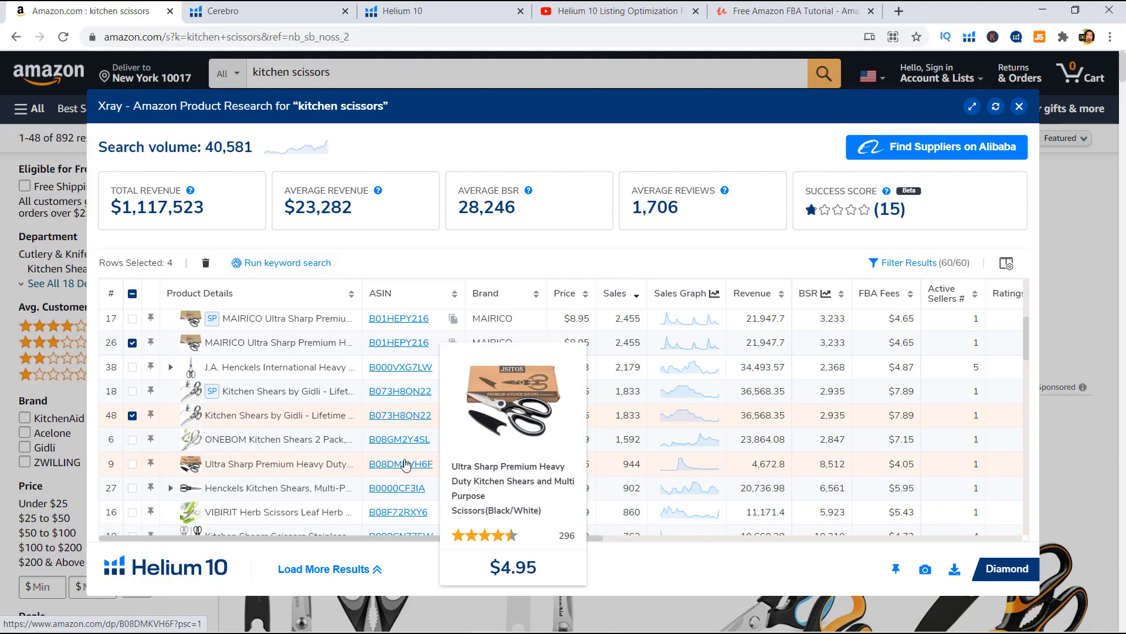
click(132, 463)
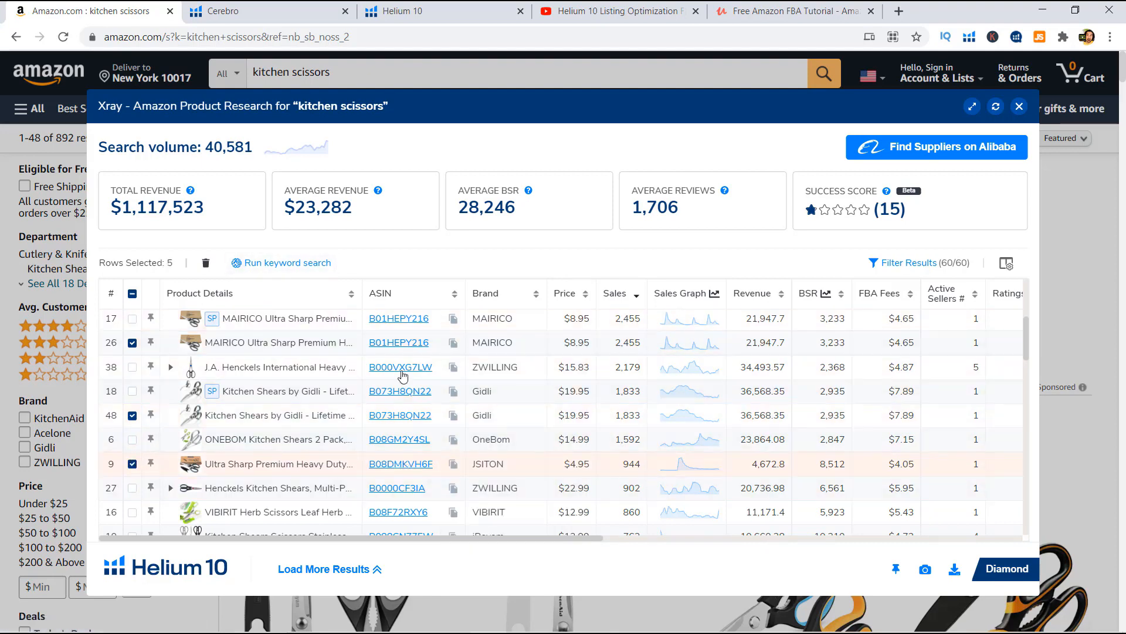
scroll(403, 376, up, 5)
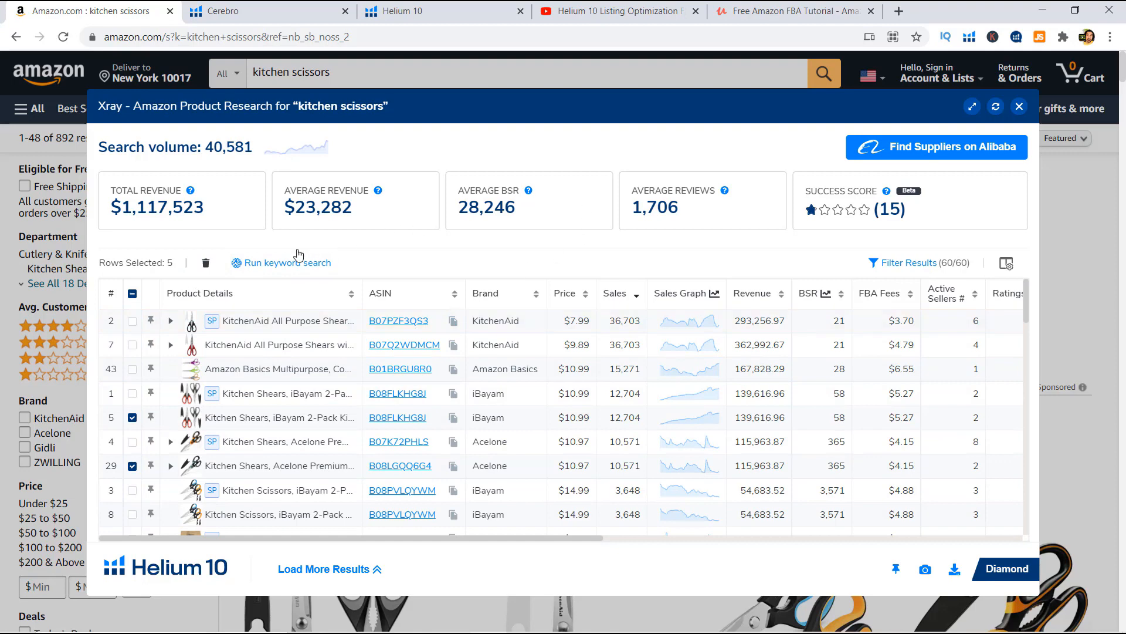
click(271, 265)
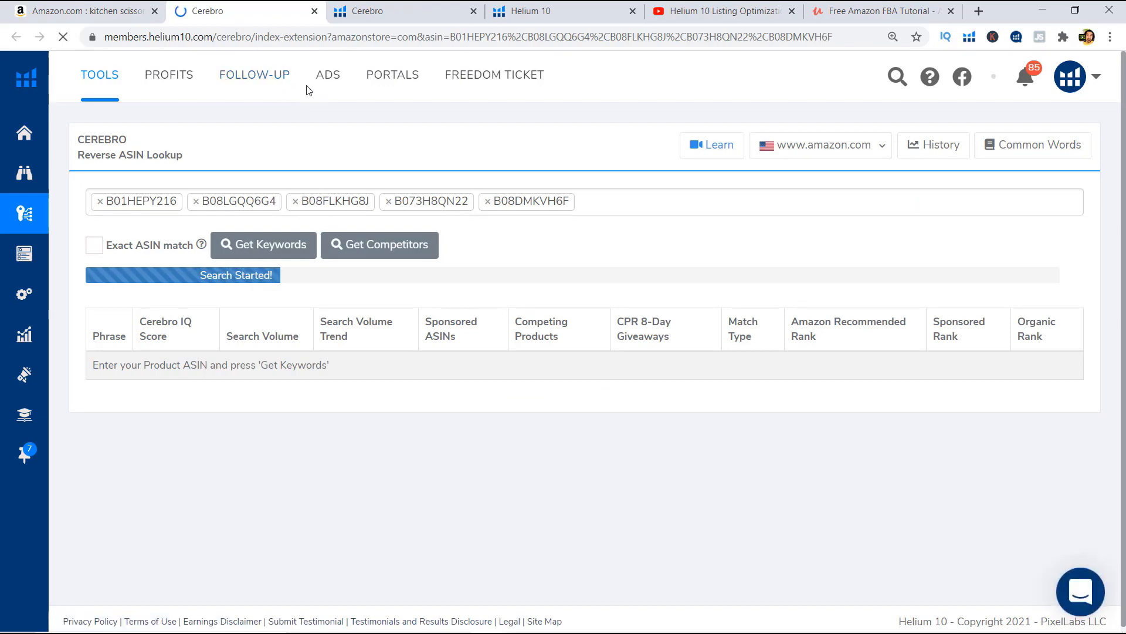
Close the newly opened lookup, return to the existing Cerebro results and examine the total keywords under Distribution
click(315, 11)
click(258, 12)
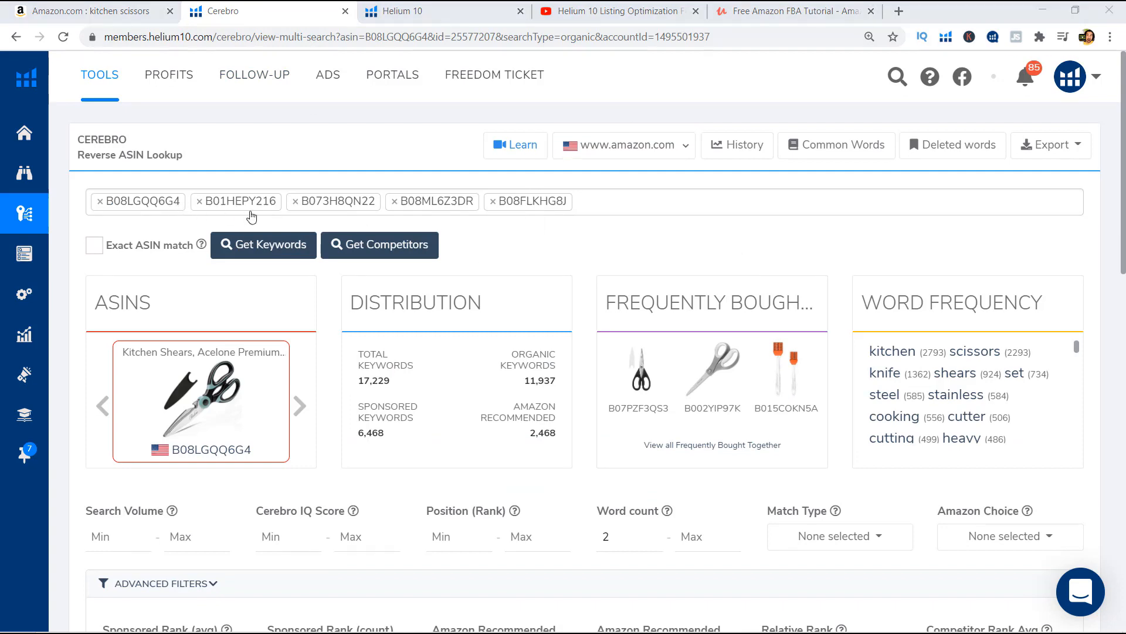
click(385, 377)
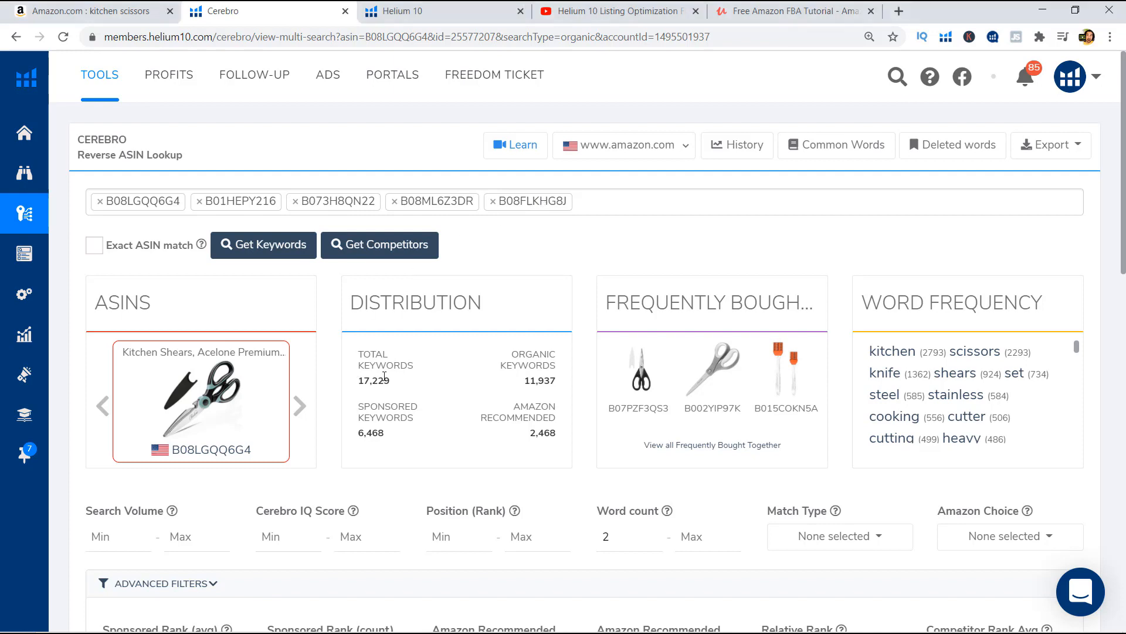
double_click(385, 376)
click(367, 362)
double_click(381, 308)
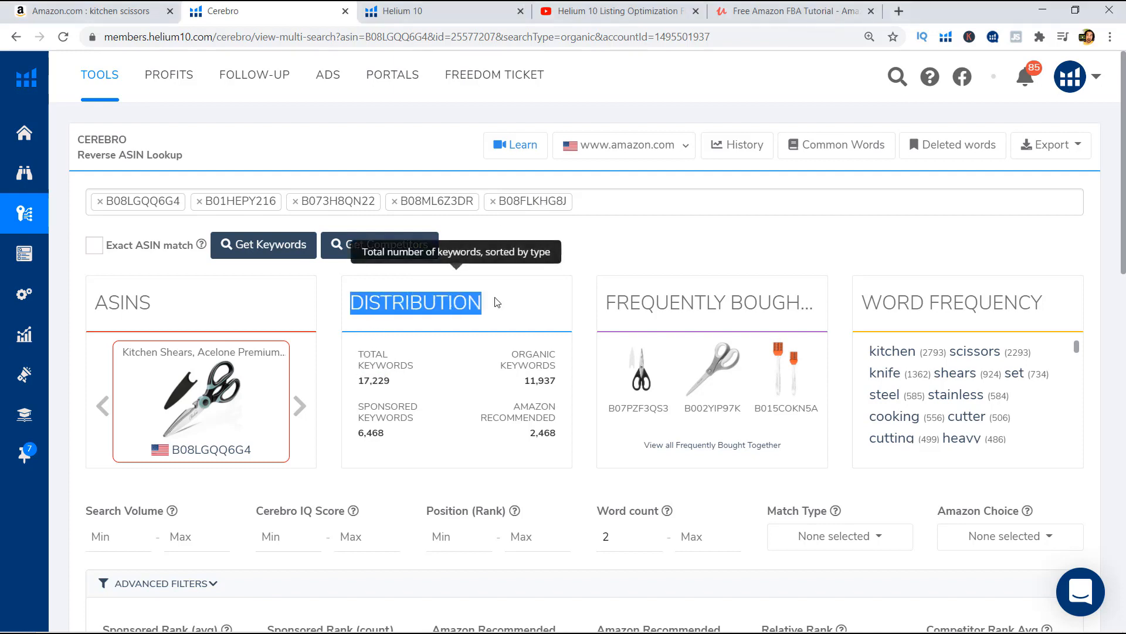
click(404, 378)
drag(394, 382, 366, 354)
click(383, 362)
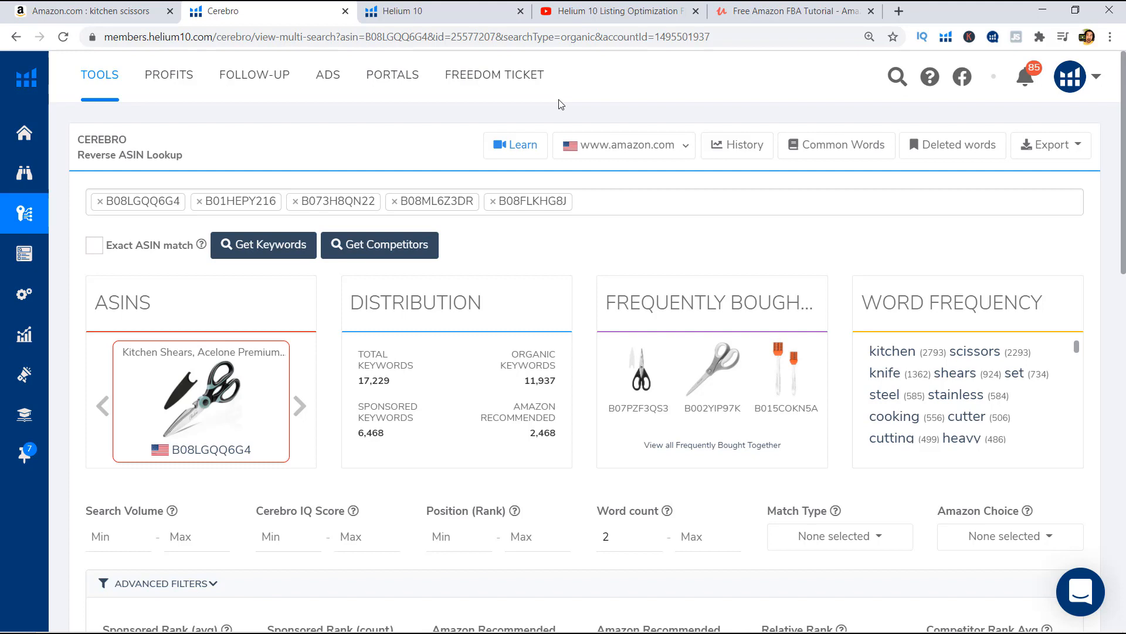
Review the Amazon marketplace choices, the keyword table's row removal option and the Deleted words feature
click(681, 144)
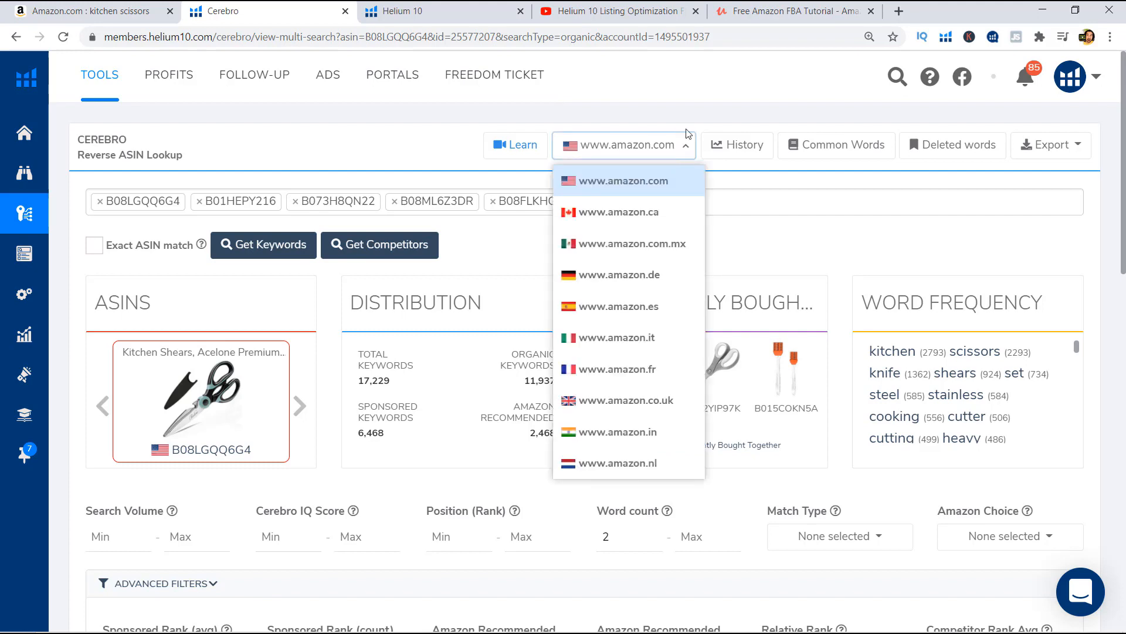
click(697, 113)
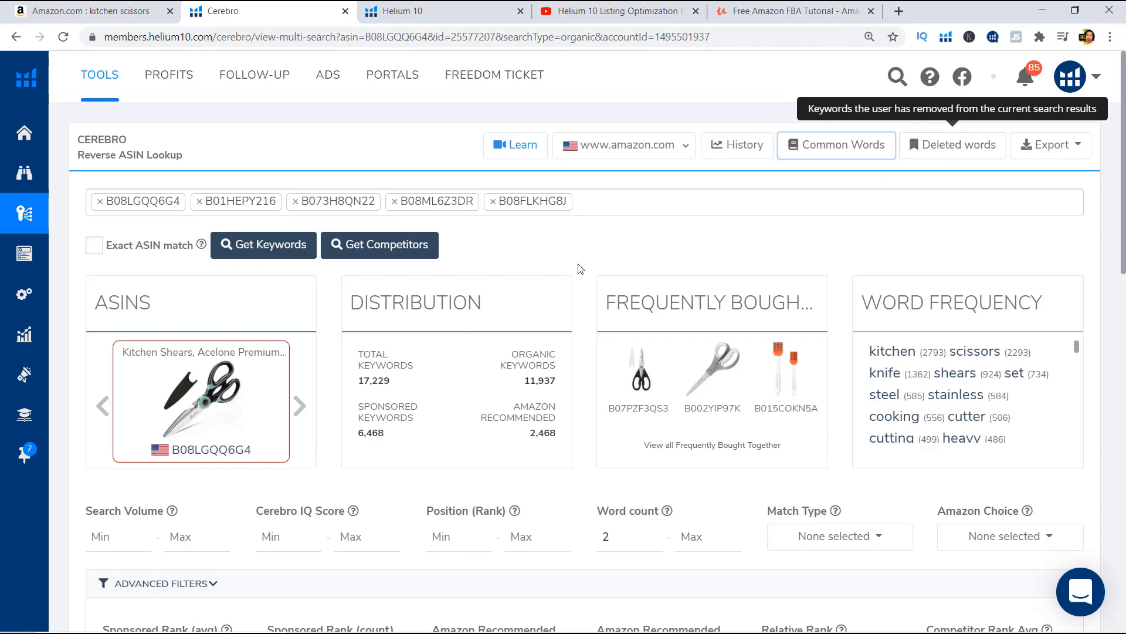
scroll(508, 264, down, 12)
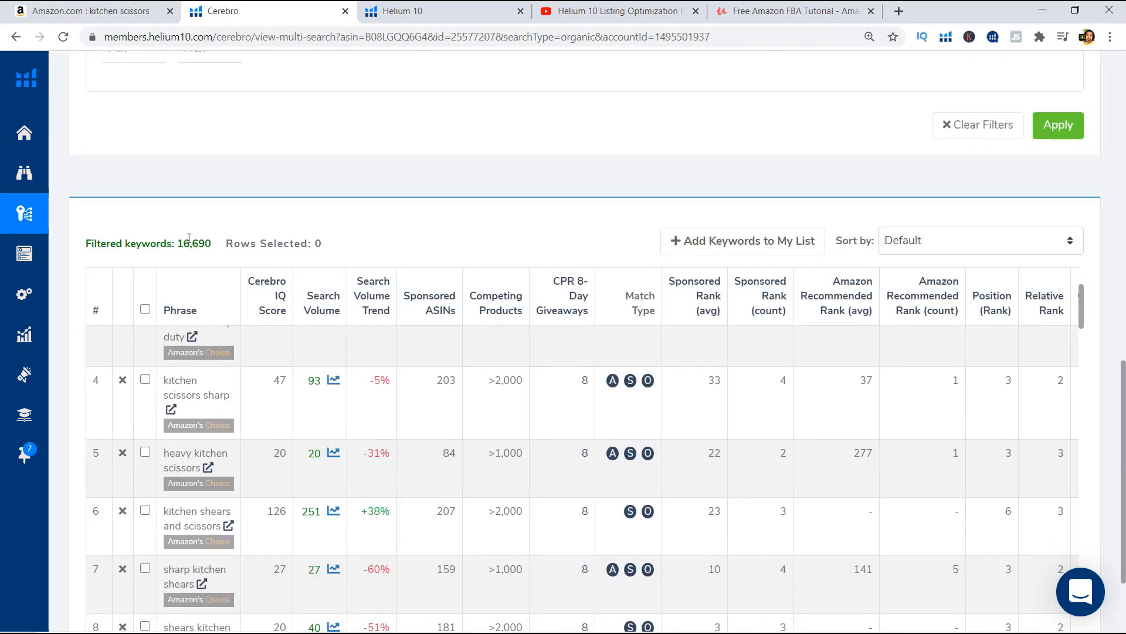
scroll(187, 264, down, 1)
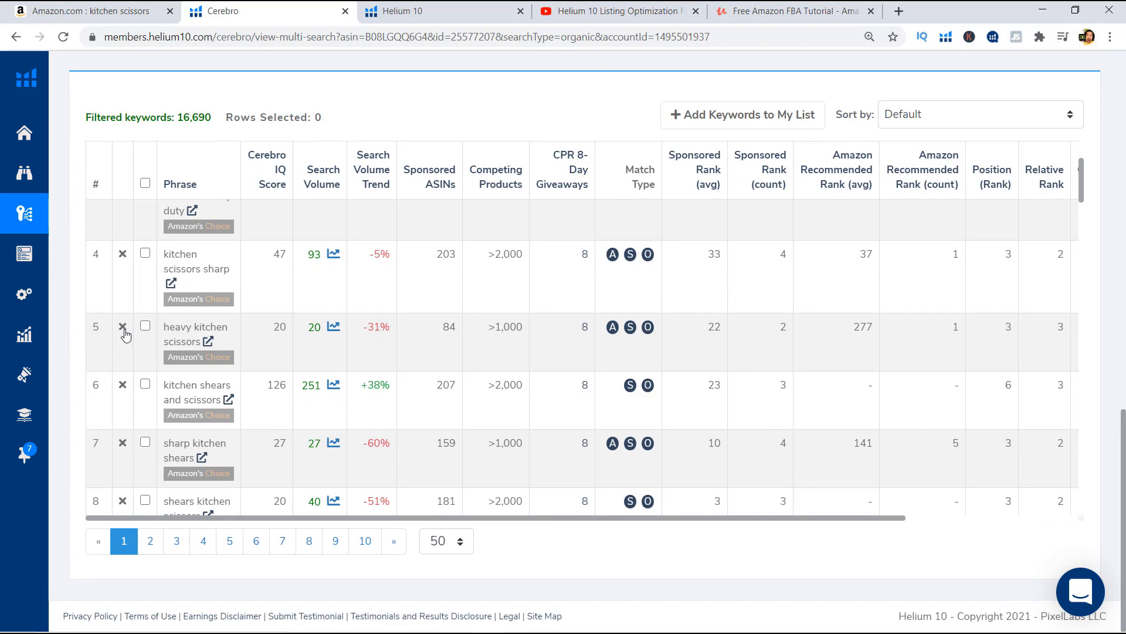
scroll(197, 329, up, 15)
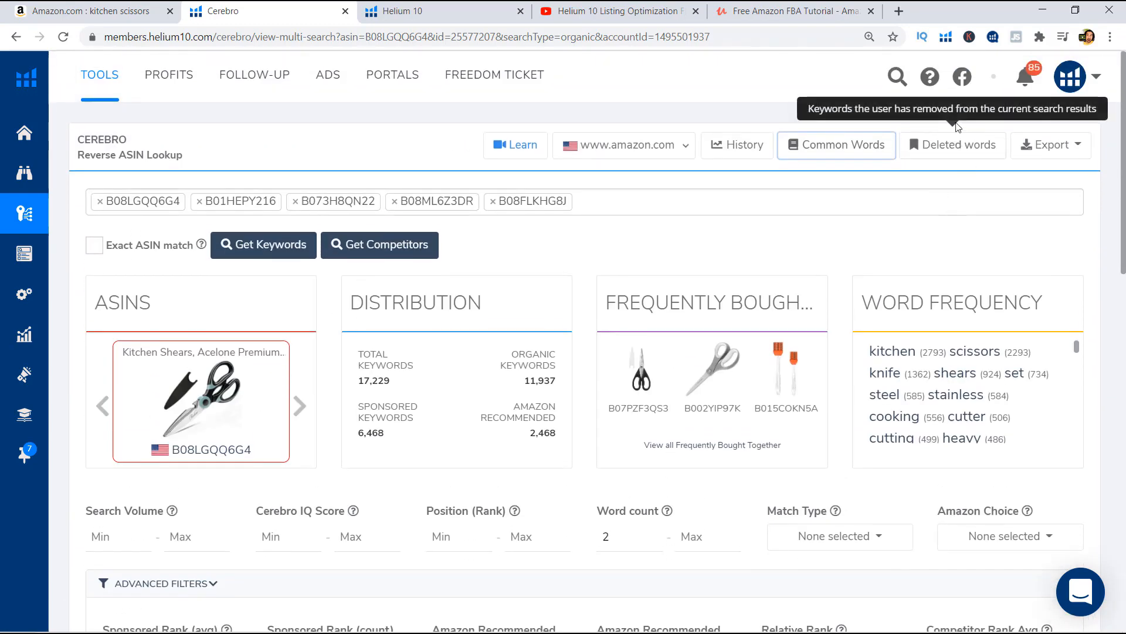
Review the export options CSV, Excel, To Frankenstein and Copy to Clipboard, checking the YouTube course playlist in between
click(1077, 145)
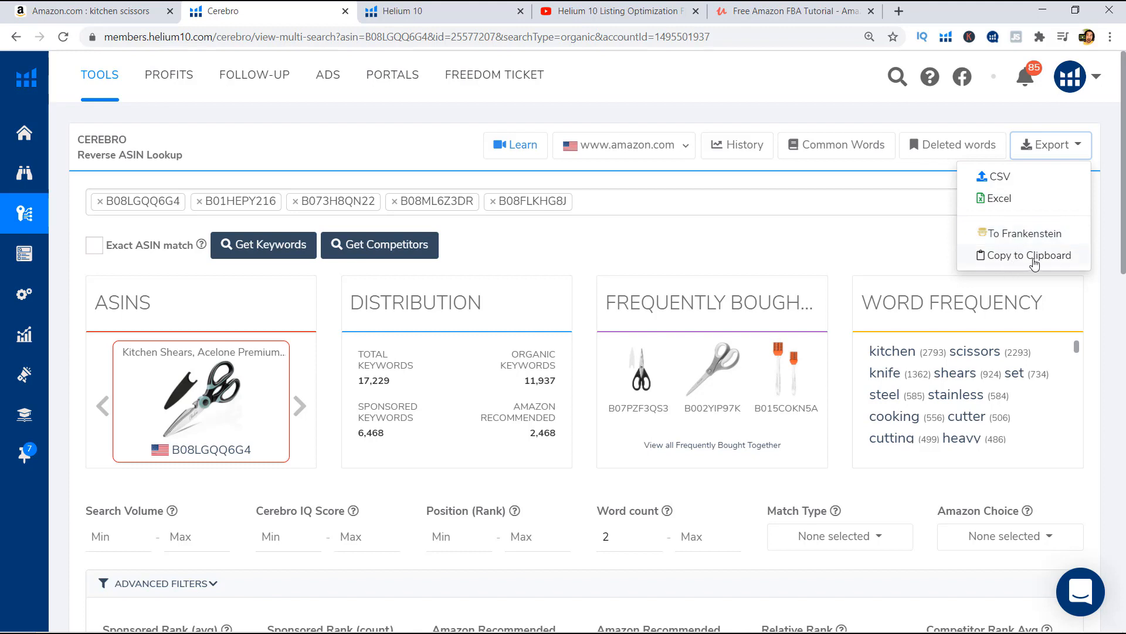
click(1060, 151)
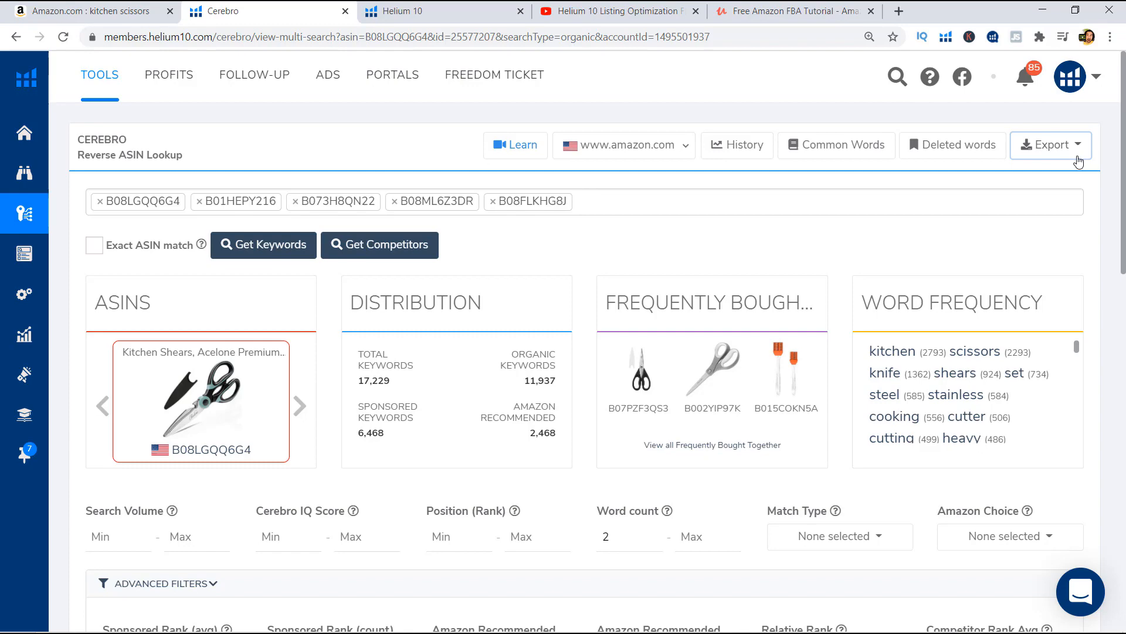
click(613, 9)
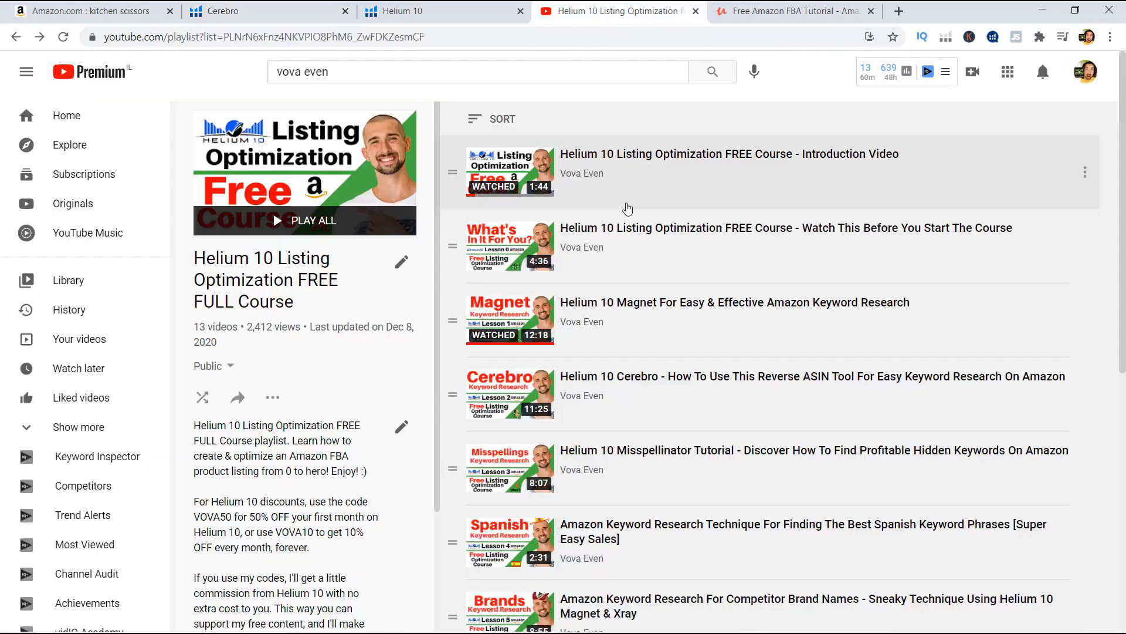
click(279, 19)
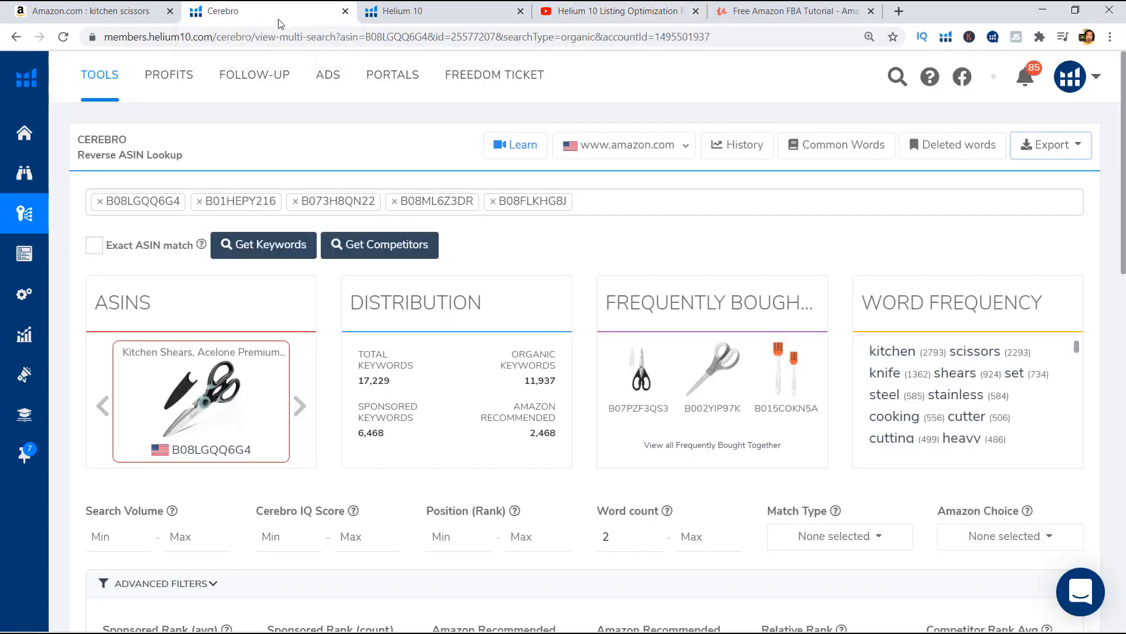
click(1074, 148)
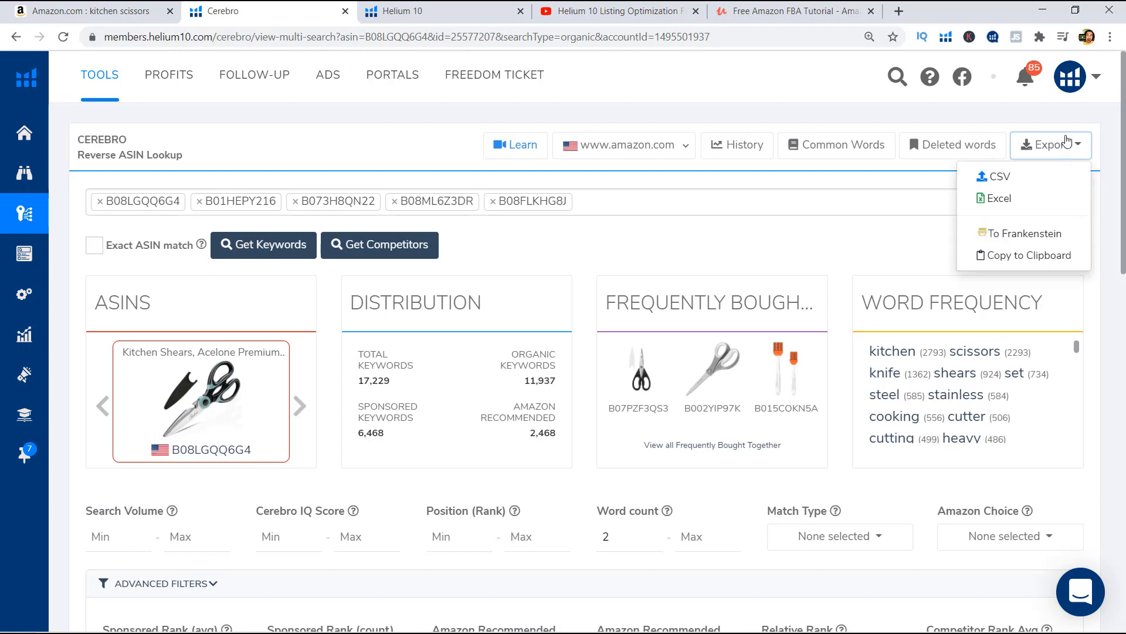
click(1072, 143)
click(1071, 143)
click(834, 210)
Examine the keyword phrases in the results table and check the Copy to Clipboard export option for them
scroll(853, 216, down, 6)
scroll(521, 296, down, 6)
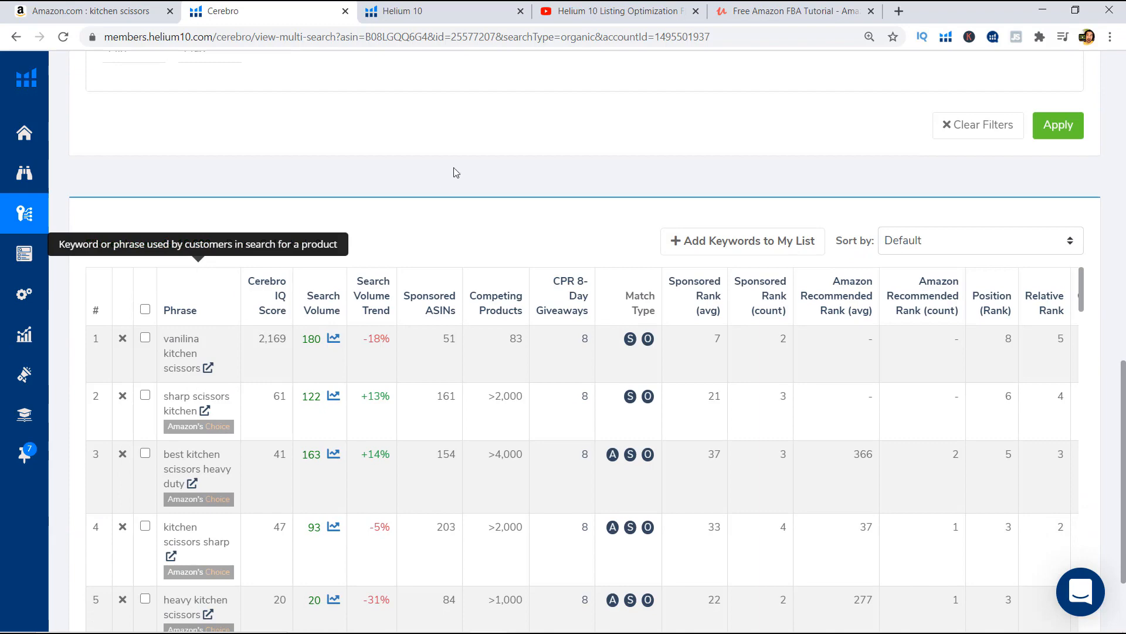
scroll(426, 215, up, 12)
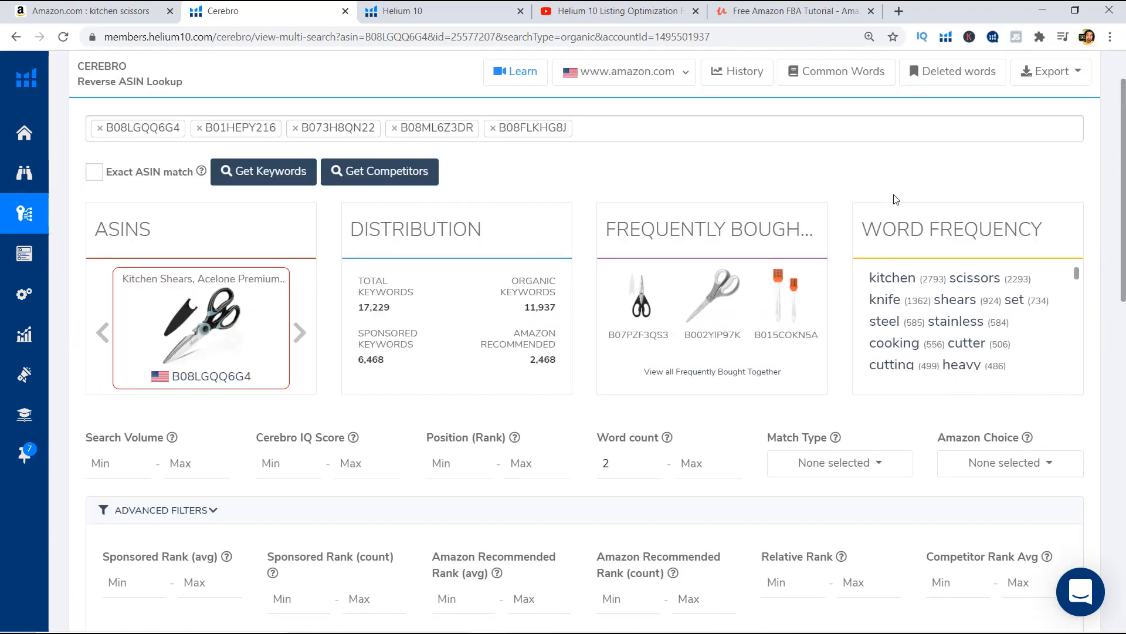
click(1078, 145)
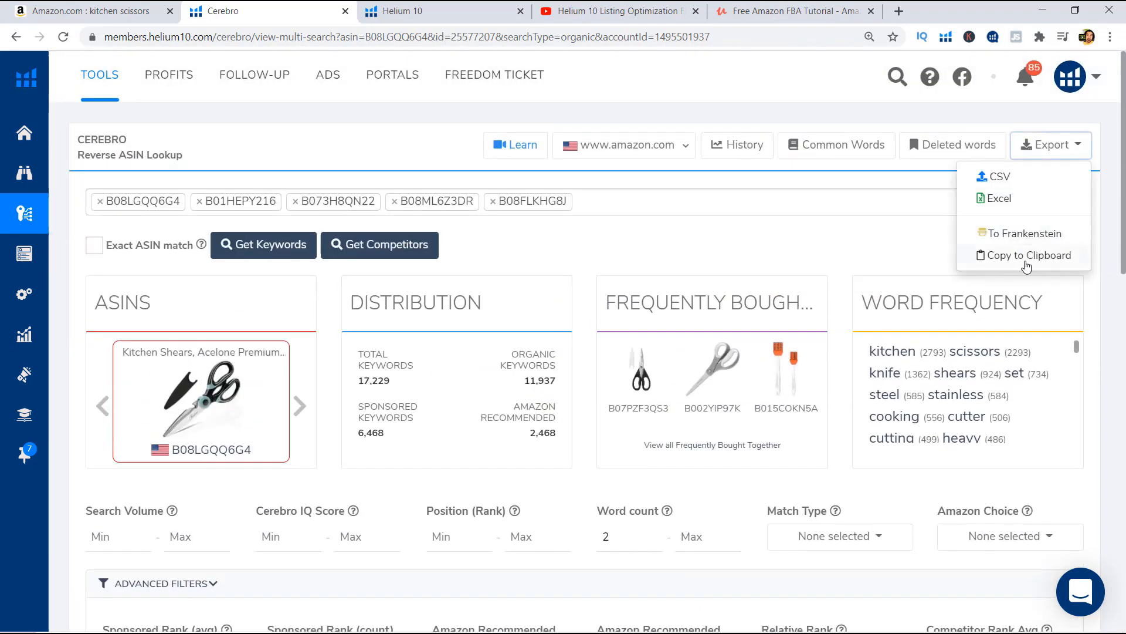
click(1036, 167)
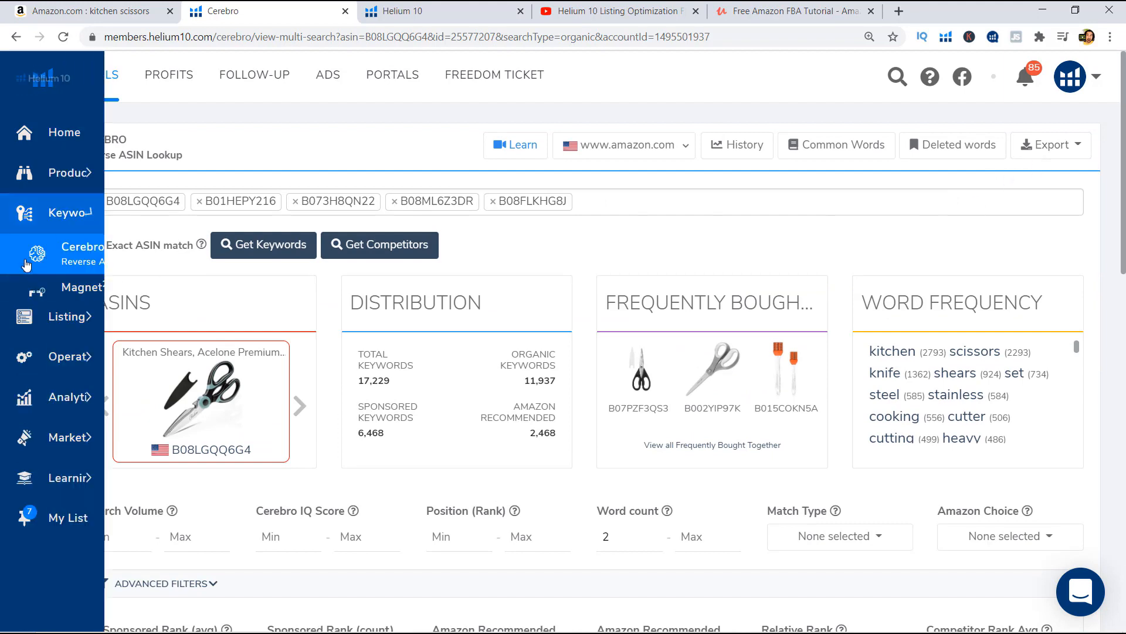
Look through Helium 10's Listing Optimization tools, including Frankenstein, and its Operations tools
click(139, 381)
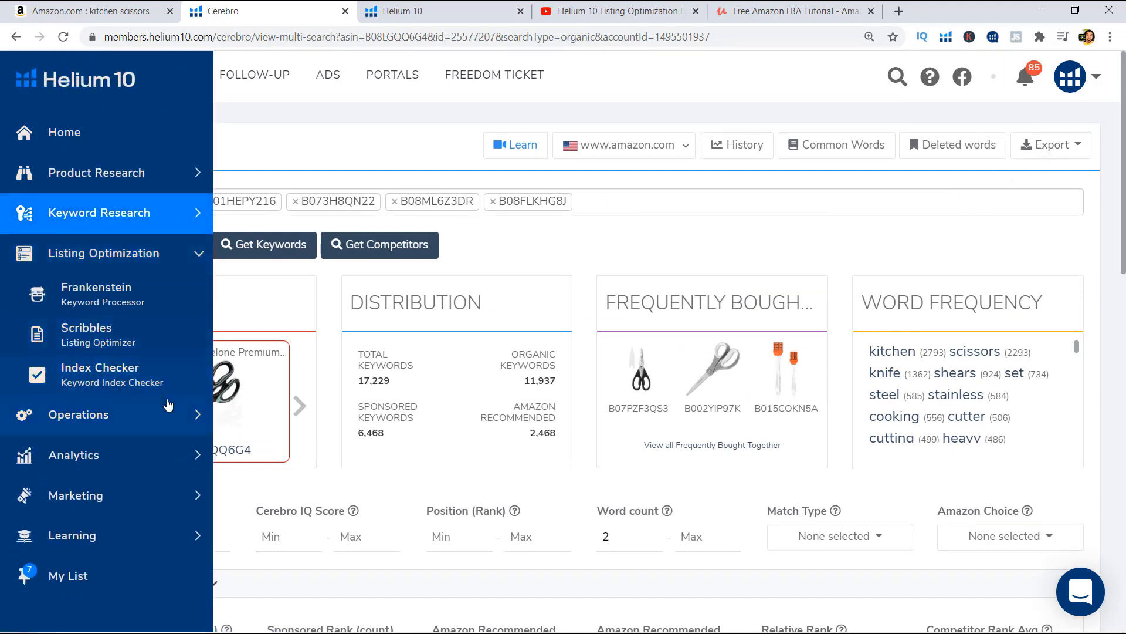
click(152, 410)
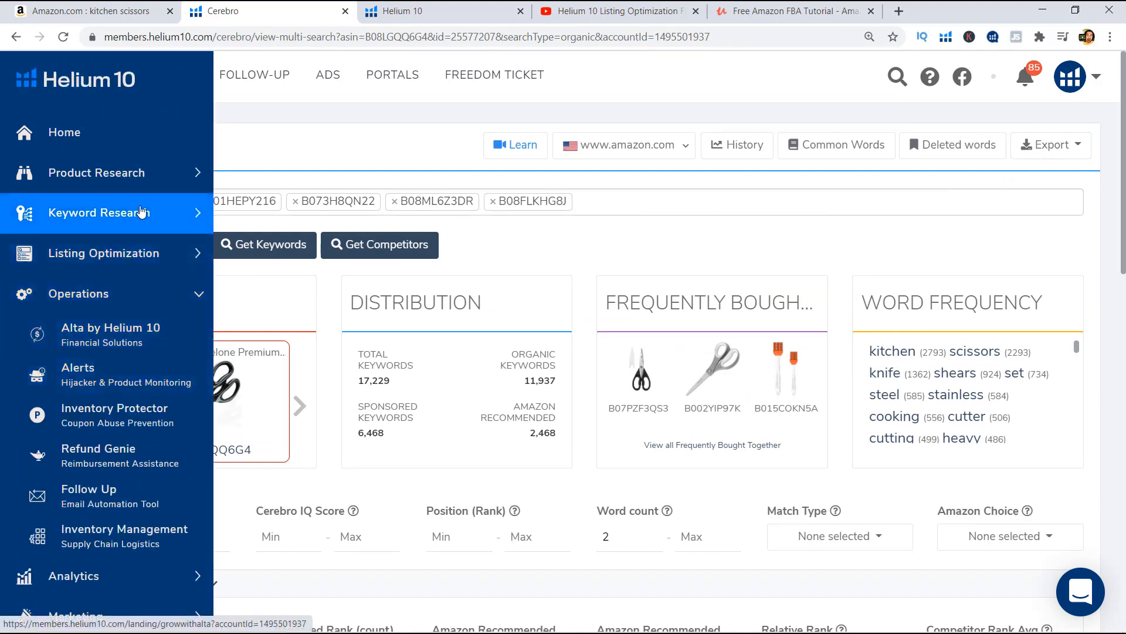
click(156, 253)
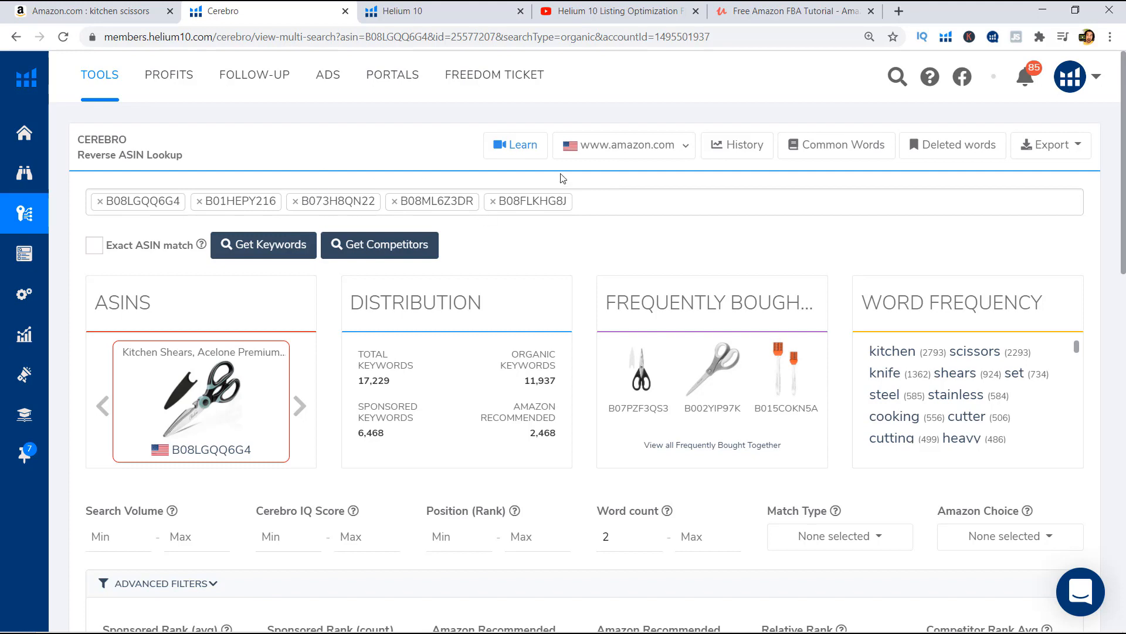
Open the reverse ASIN lookup's entry field and look over the competitor ASINs it contains
click(584, 200)
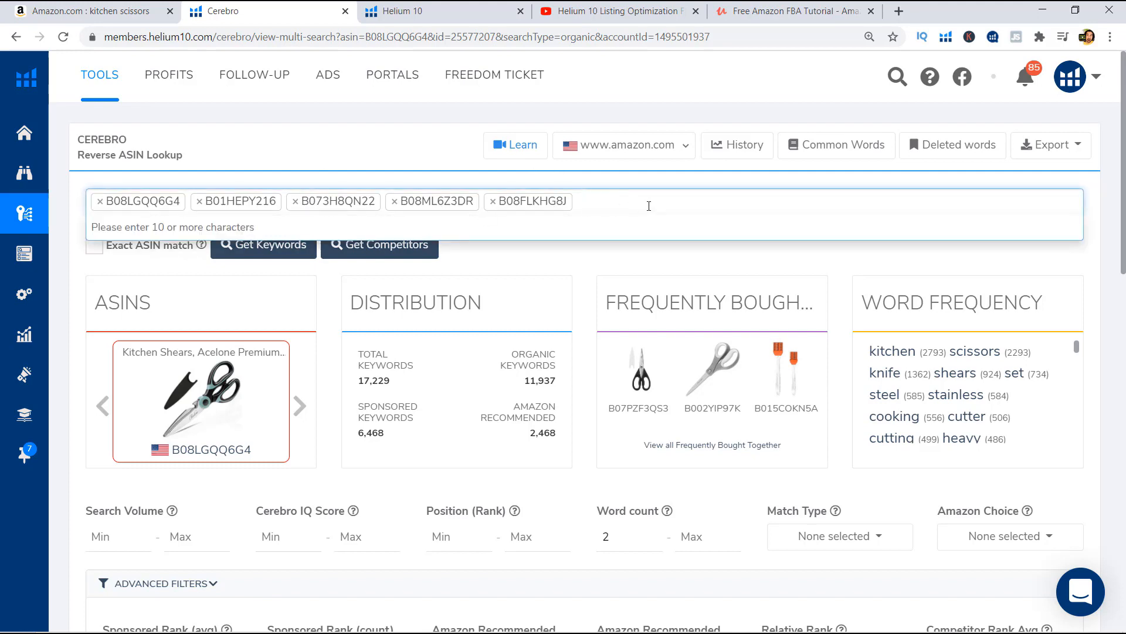
click(629, 270)
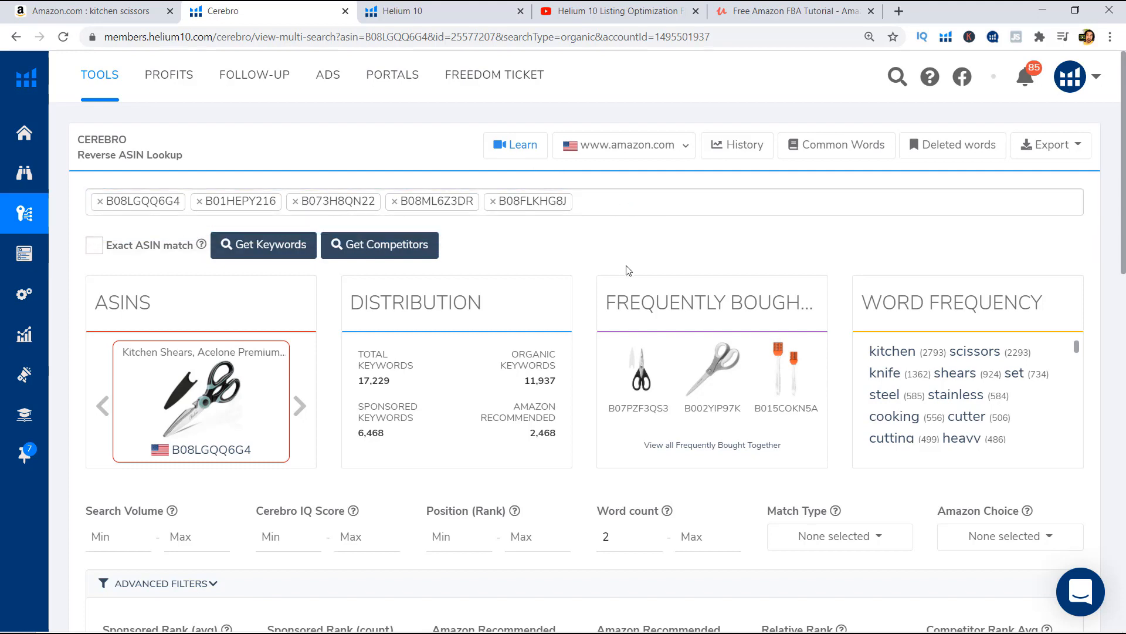
click(580, 204)
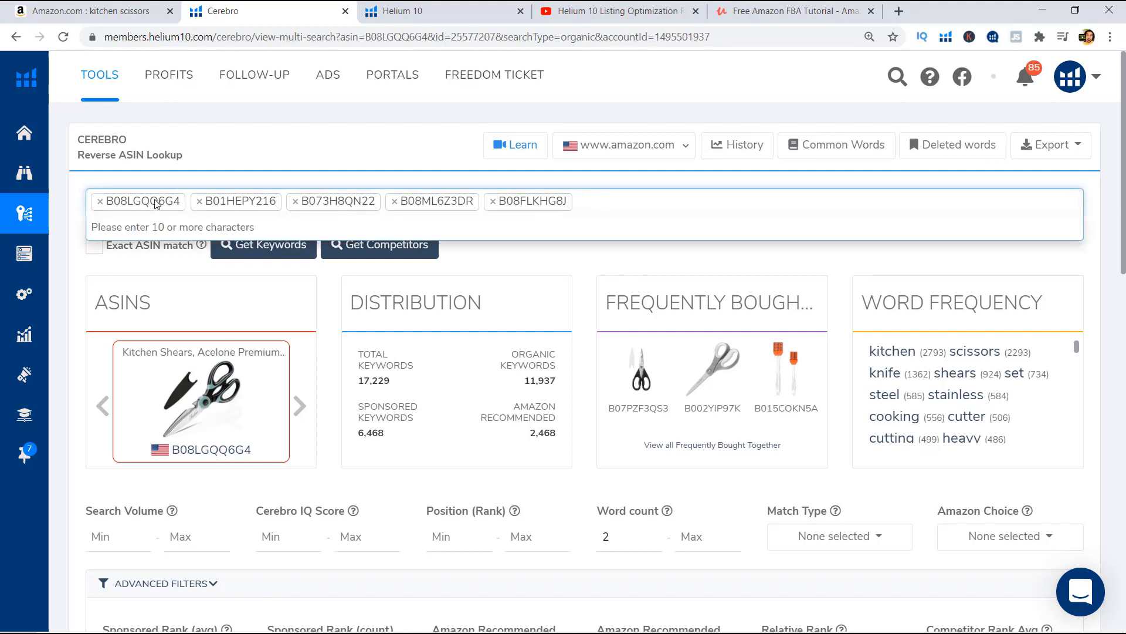
Check the Exact ASIN match option and look over the filters and keyword results for the competitor ASINs
click(165, 179)
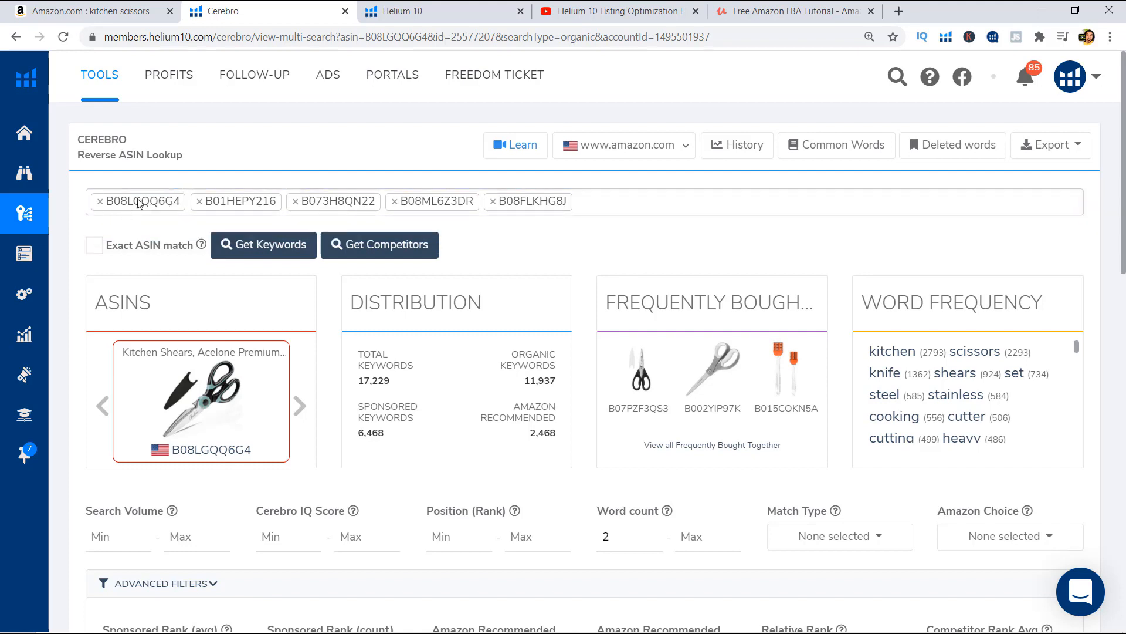
scroll(327, 257, down, 1)
scroll(327, 257, up, 1)
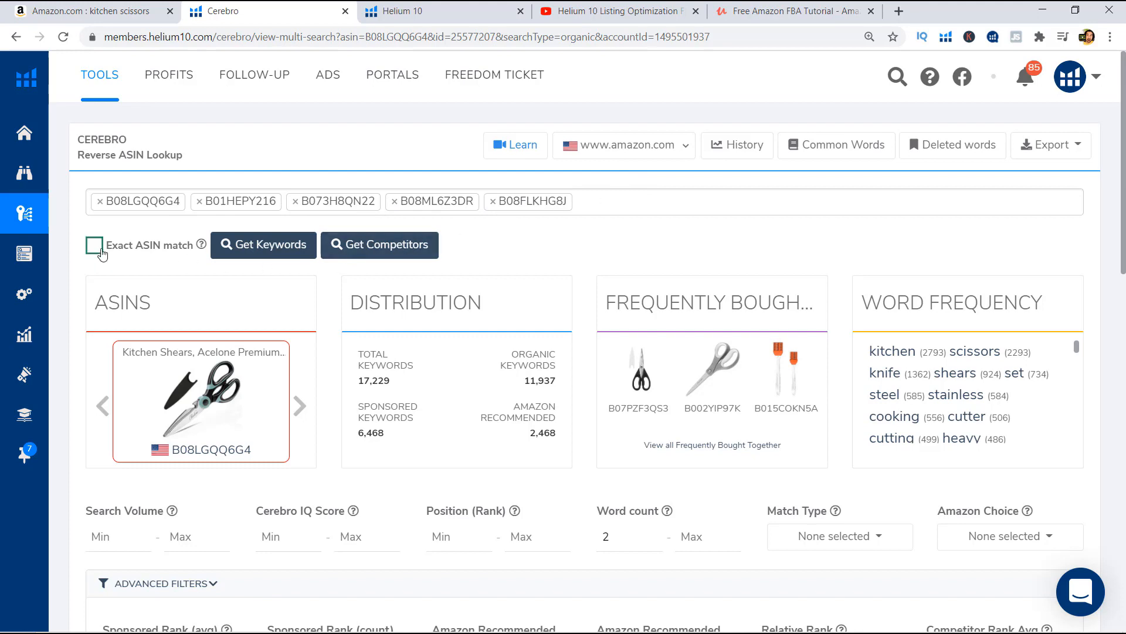
mouse_move(202, 247)
scroll(346, 265, down, 12)
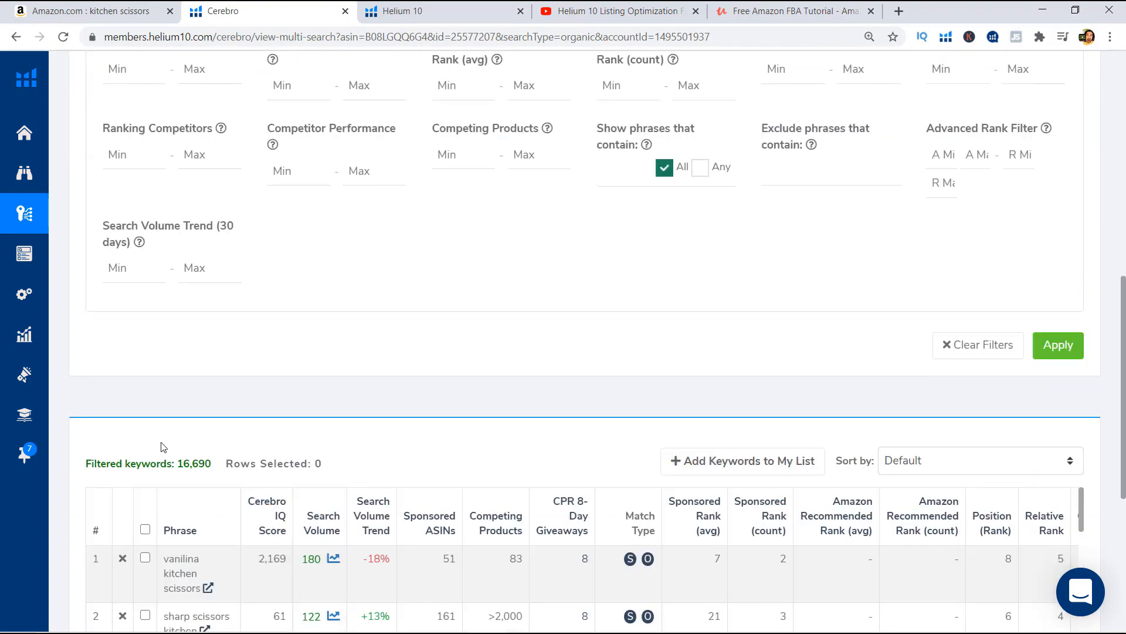
scroll(300, 297, up, 8)
scroll(300, 298, up, 4)
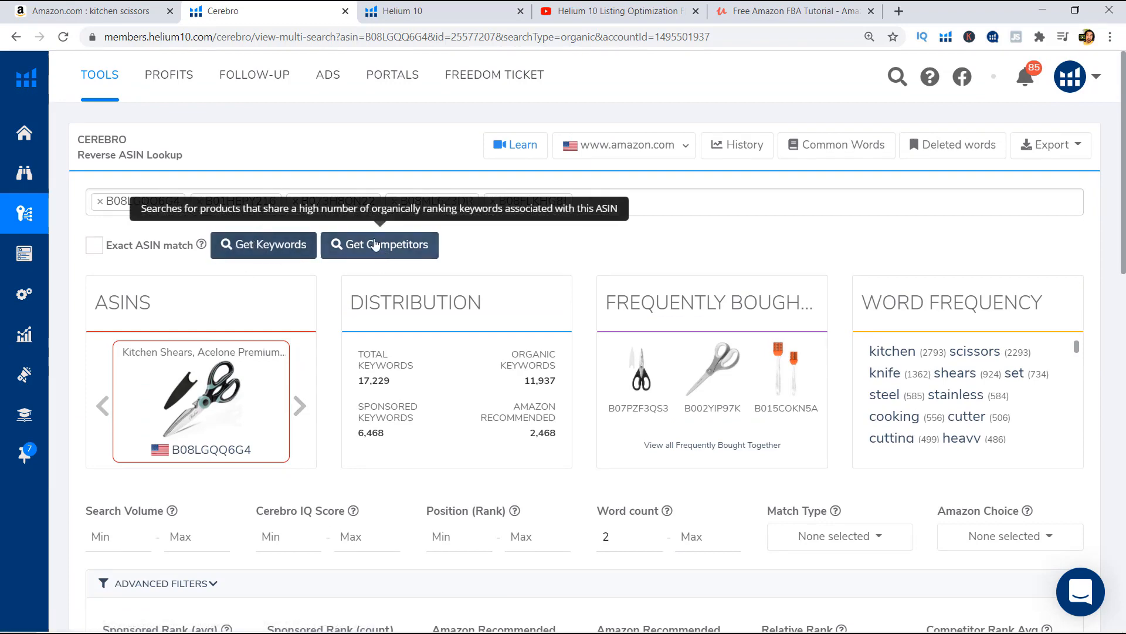
Get competitor suggestions for the entered ASINs and look through the suggested kitchen shears
click(355, 244)
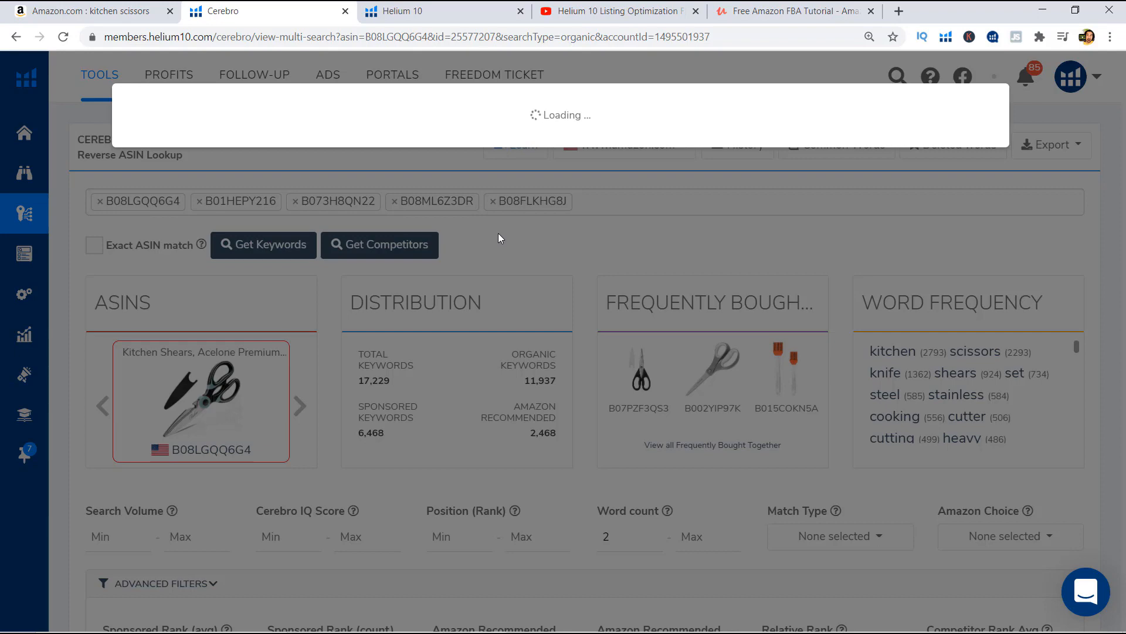
scroll(663, 245, down, 1)
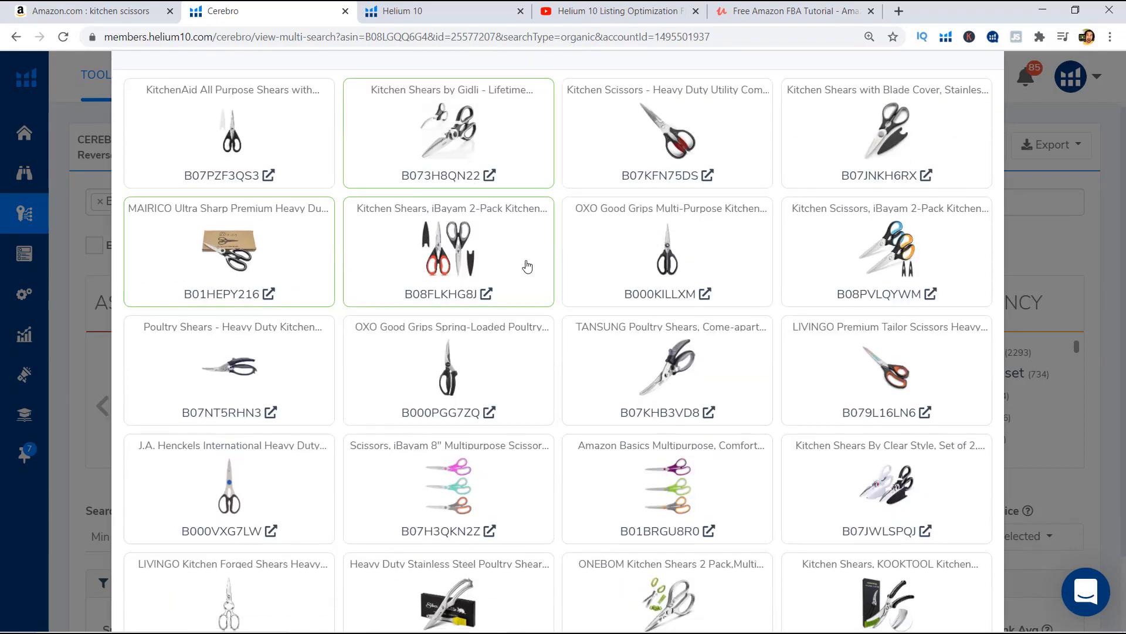
scroll(693, 269, down, 1)
scroll(697, 290, down, 1)
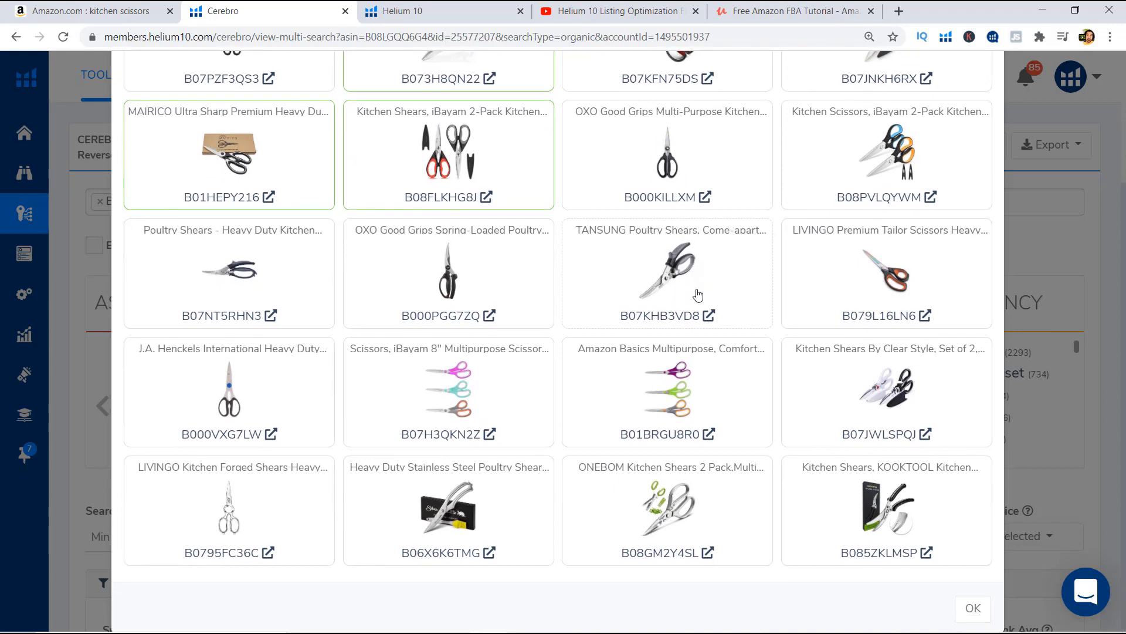
scroll(697, 294, up, 1)
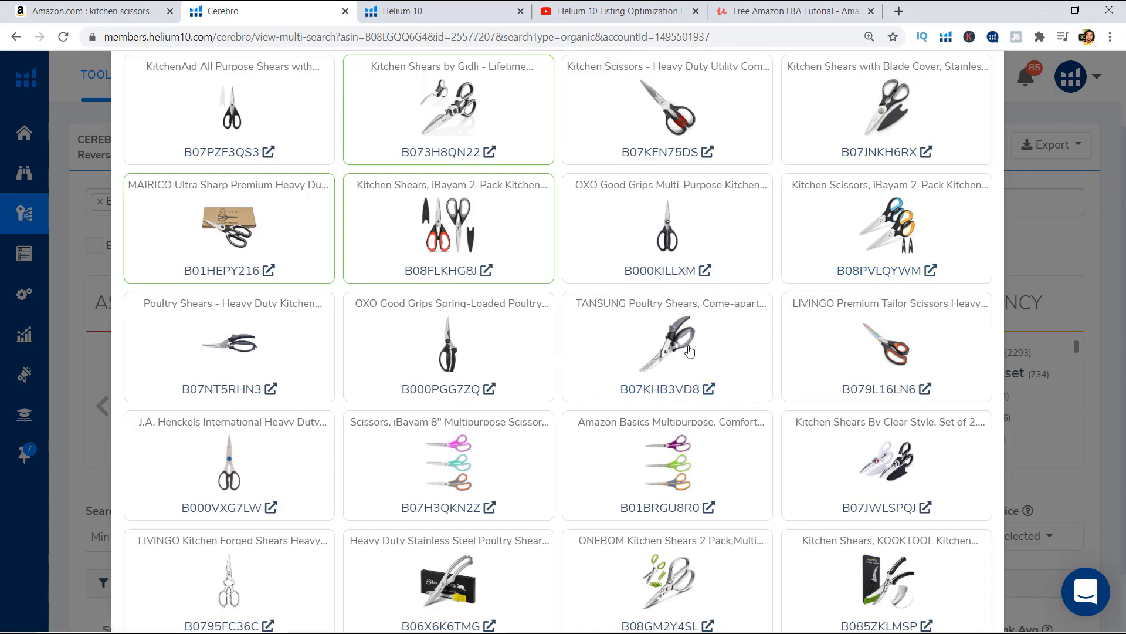
scroll(464, 396, down, 1)
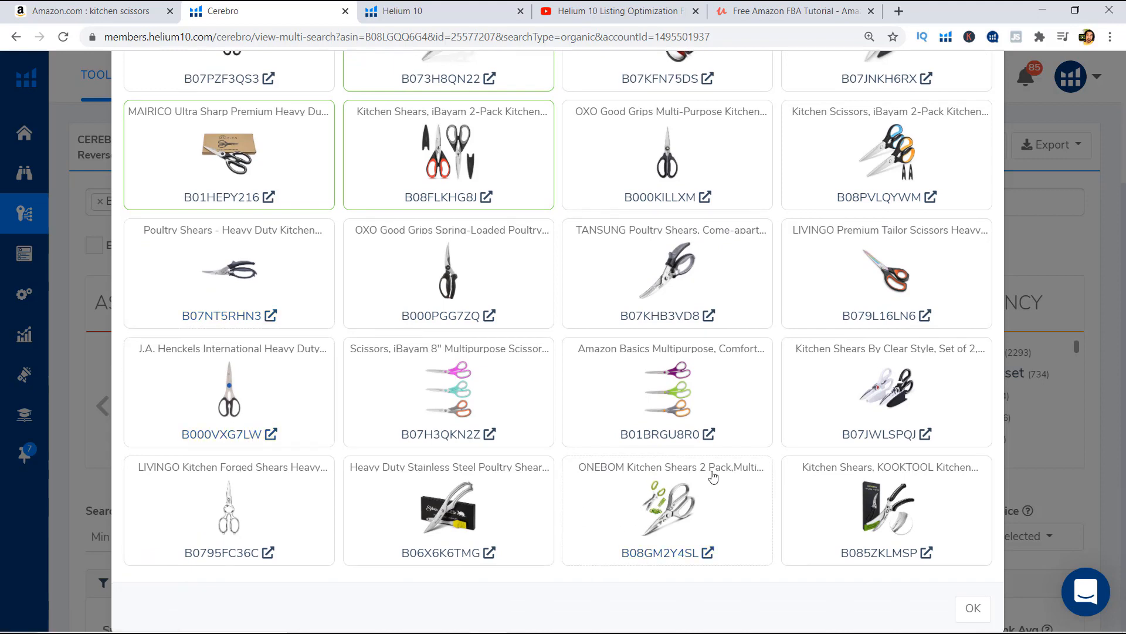
scroll(712, 478, up, 1)
Try adding the Clear Style kitchen shears B07JWLSPQJ from the suggestions to the lookup, and remove that ASIN again
click(902, 460)
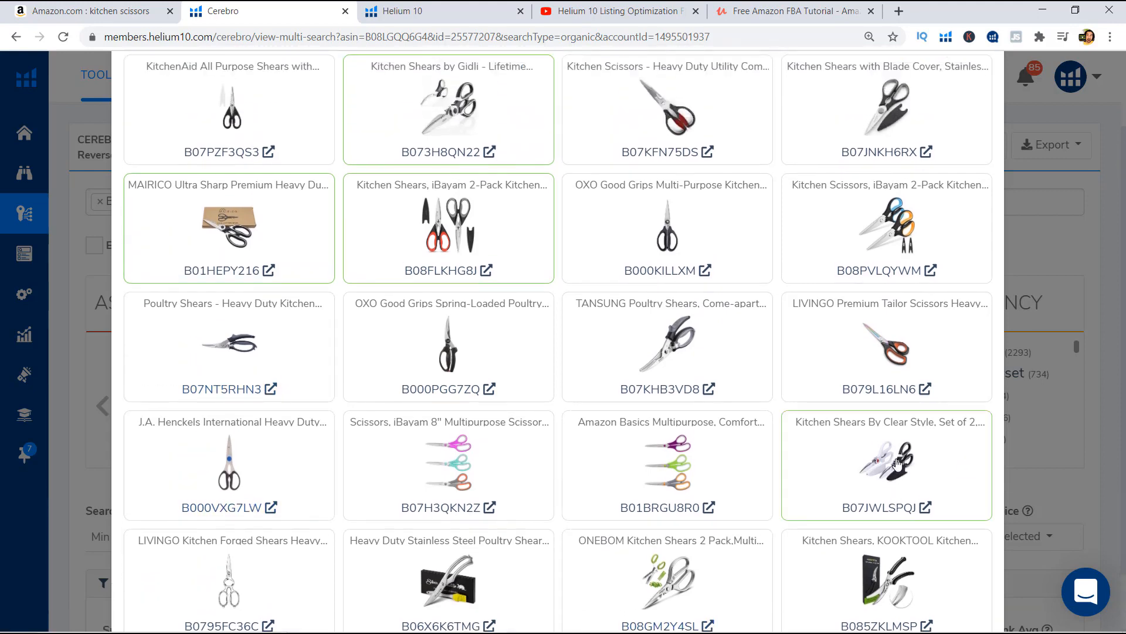
click(909, 469)
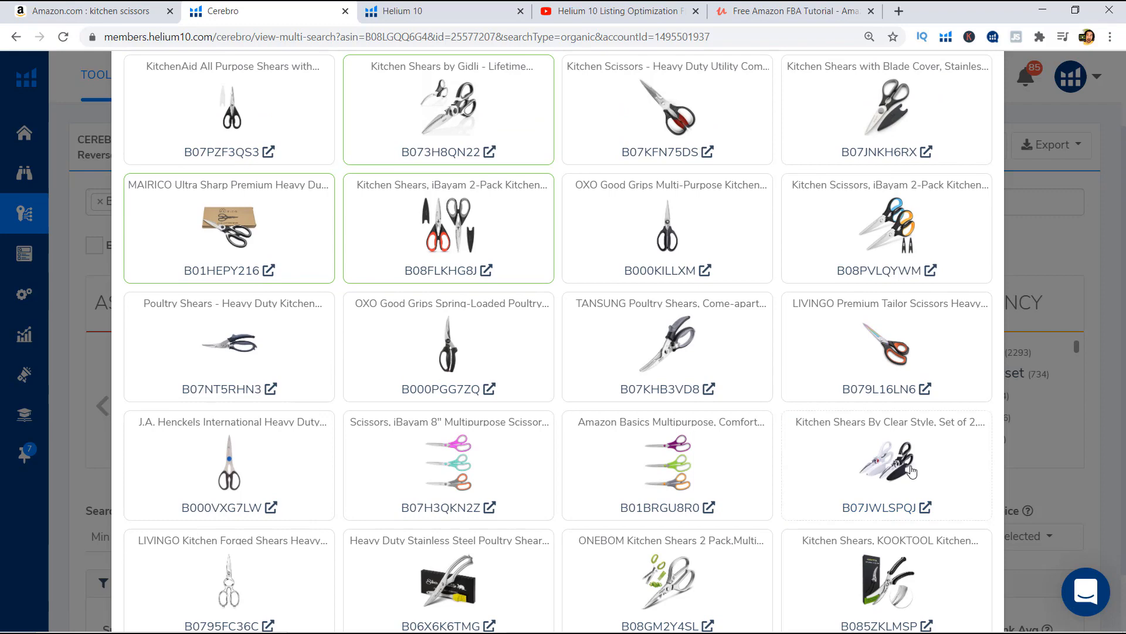
click(952, 444)
scroll(953, 444, up, 2)
click(1097, 231)
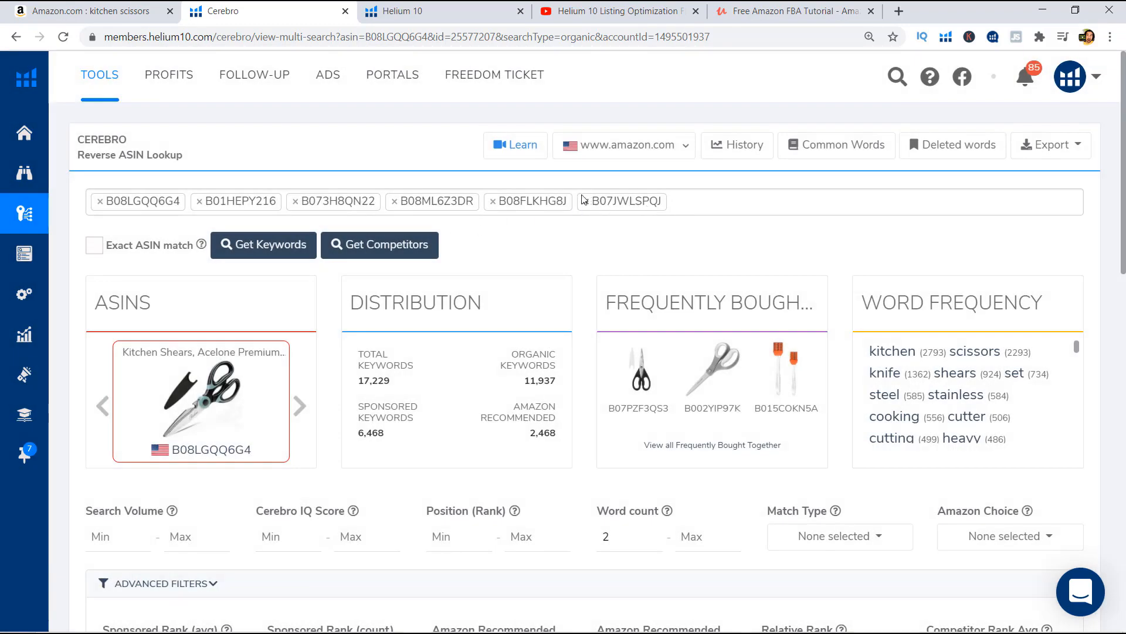
click(583, 201)
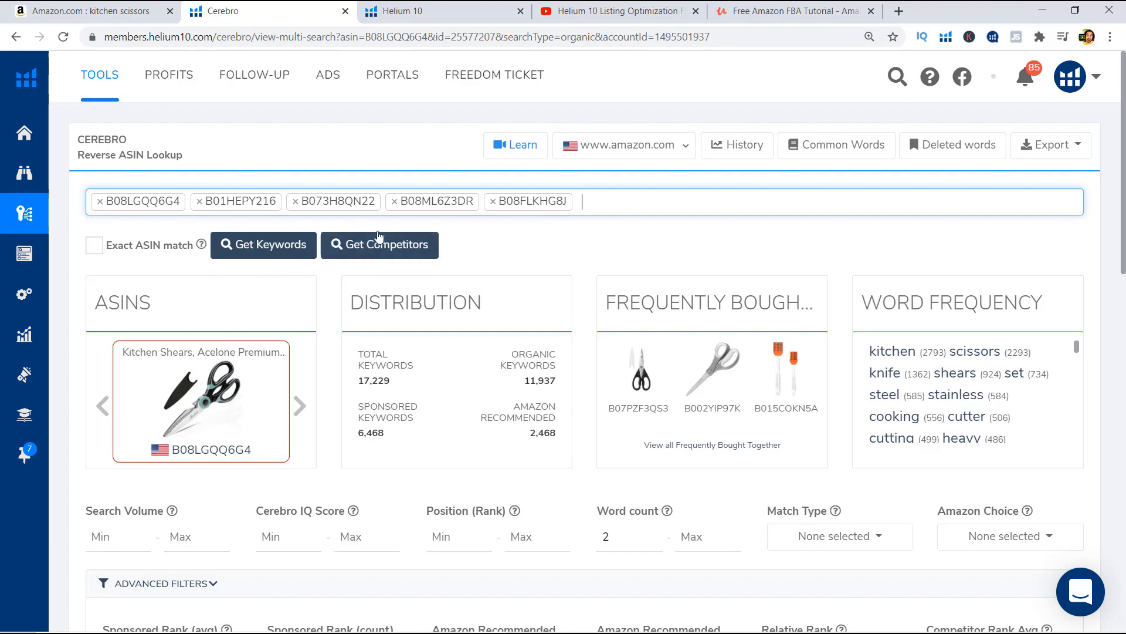
Browse the competitor products in the ASINs overview, checking the Amazon product link of B08ML6Z3DR
scroll(137, 225, down, 1)
drag(104, 223, 95, 228)
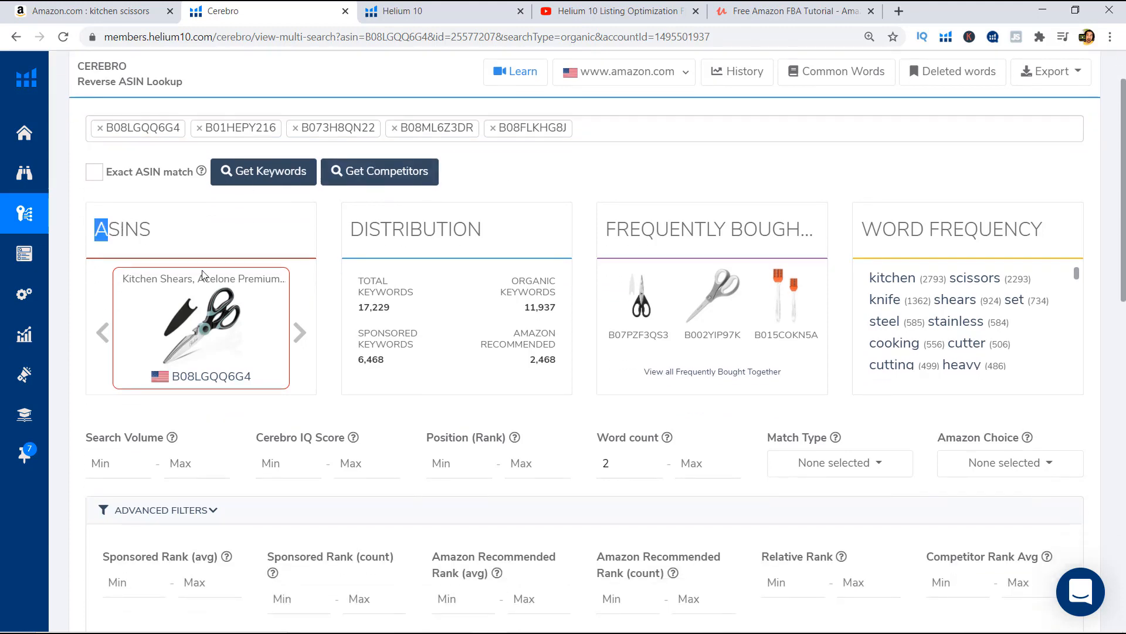
click(300, 332)
click(300, 332)
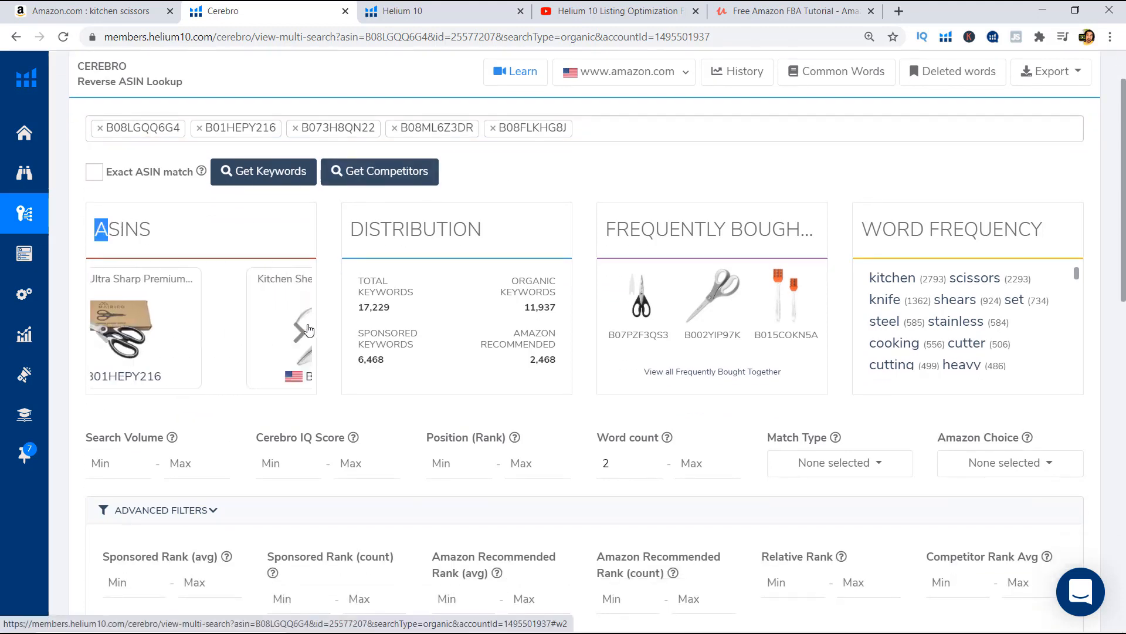
click(300, 332)
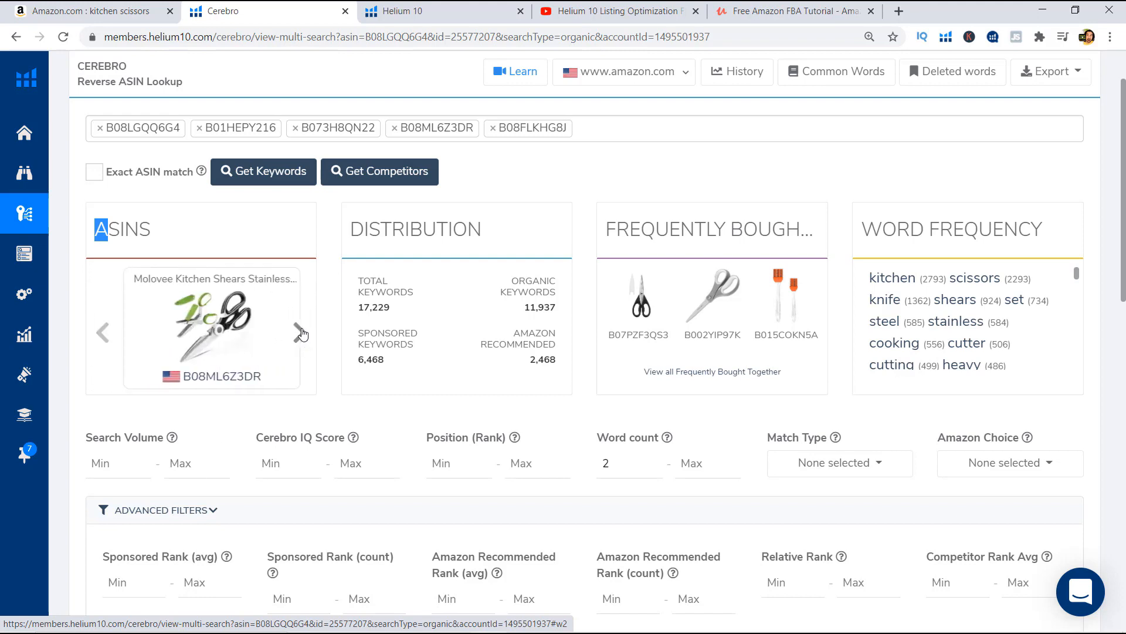
right_click(211, 380)
key(Escape)
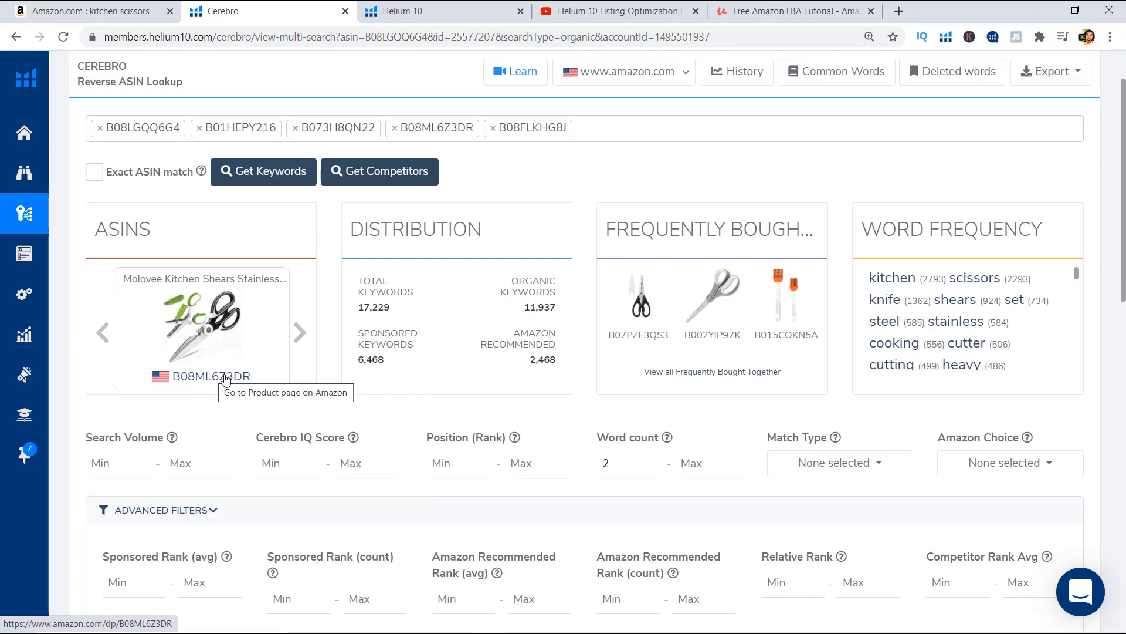
click(300, 332)
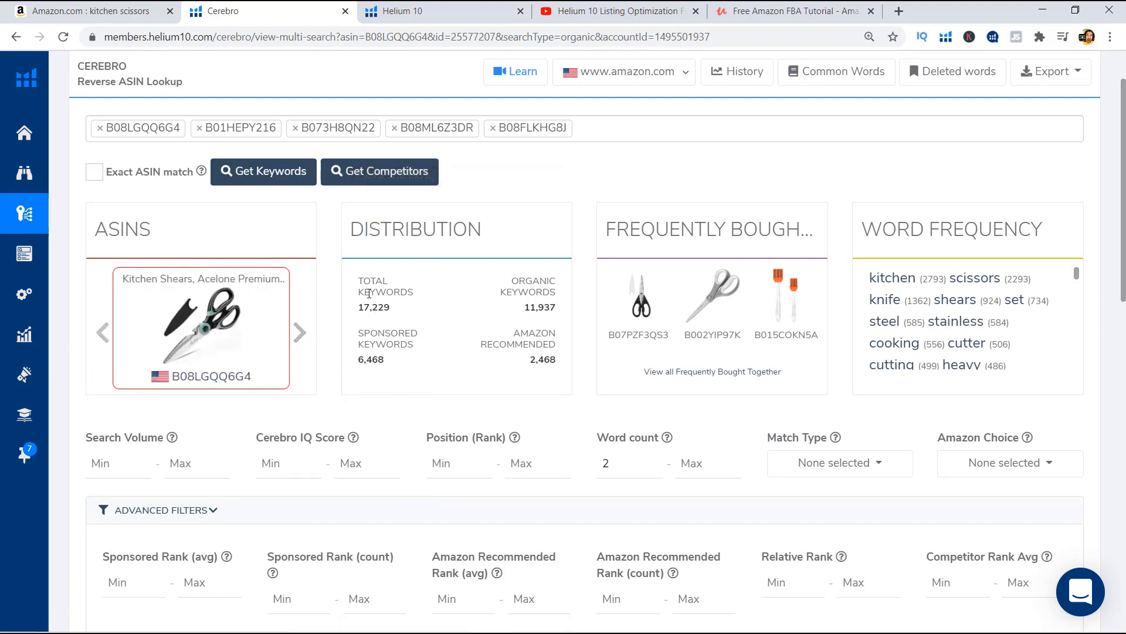
Examine the Total Keywords figure and the Organic Keywords explanation in the Distribution overview
triple_click(382, 306)
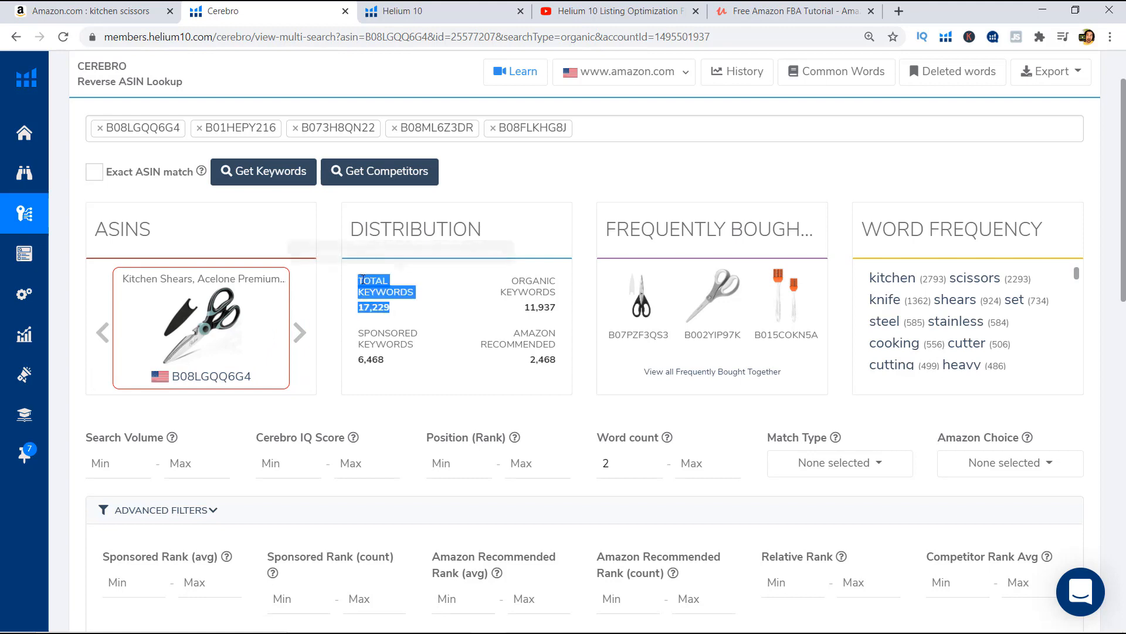
click(382, 306)
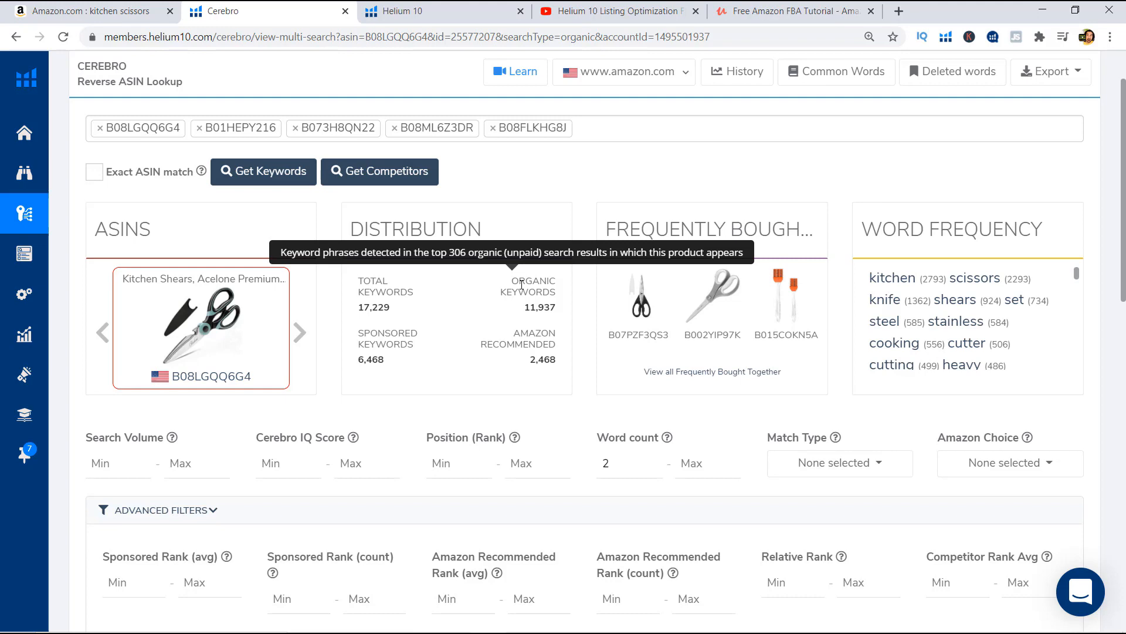
mouse_move(531, 288)
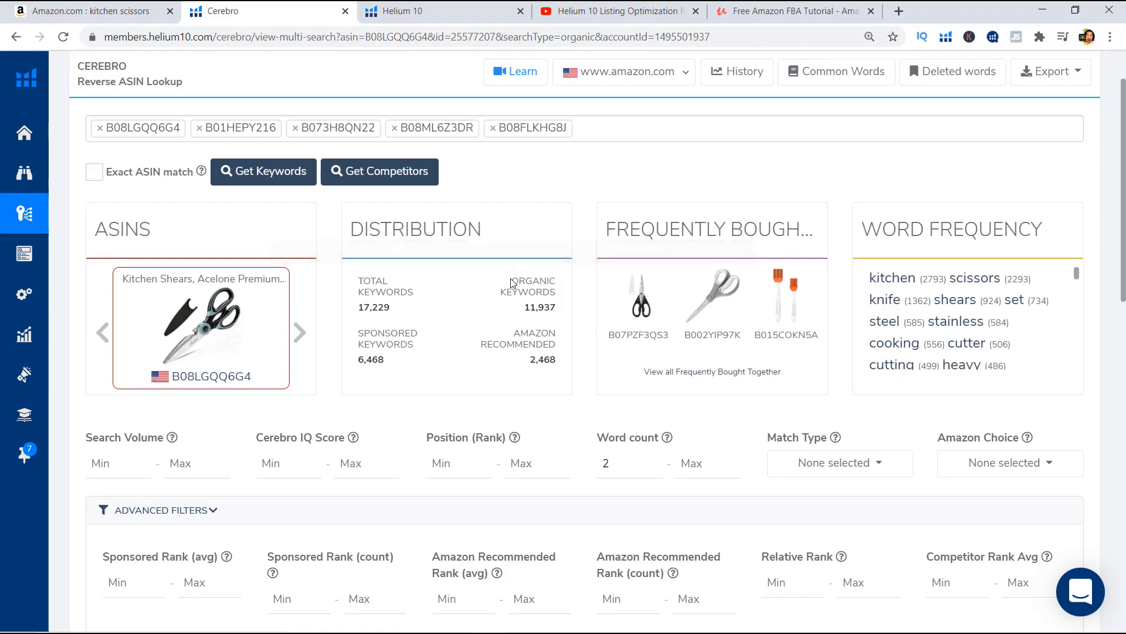
Switch to the Amazon search results for kitchen scissors and look through the whole first page of listings
click(126, 10)
click(1020, 107)
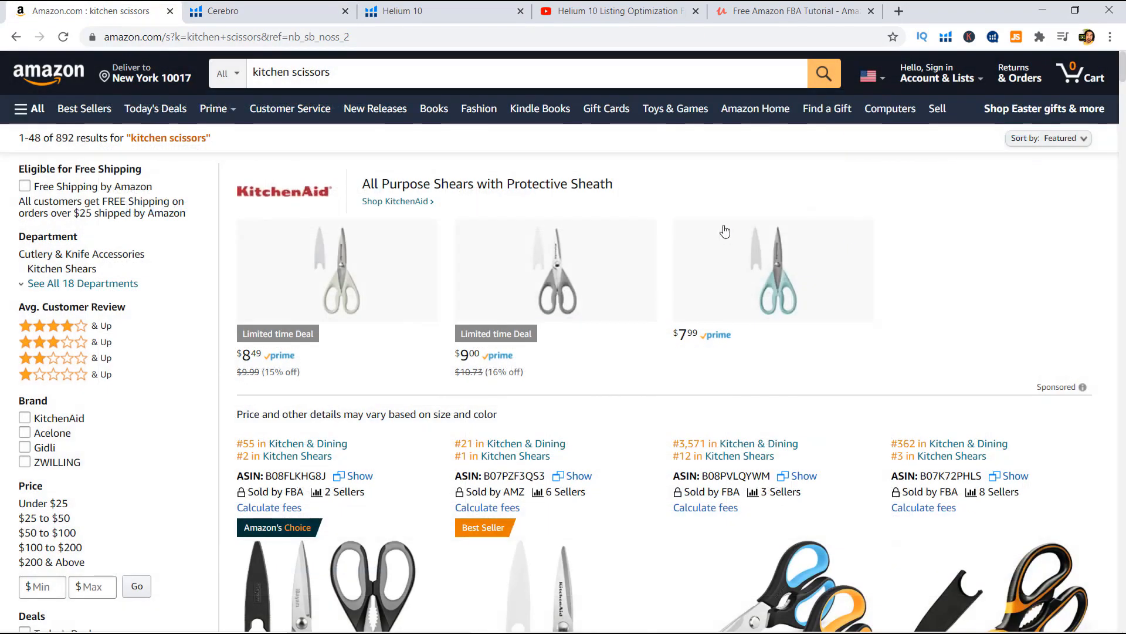
scroll(729, 262, down, 7)
scroll(729, 262, down, 5)
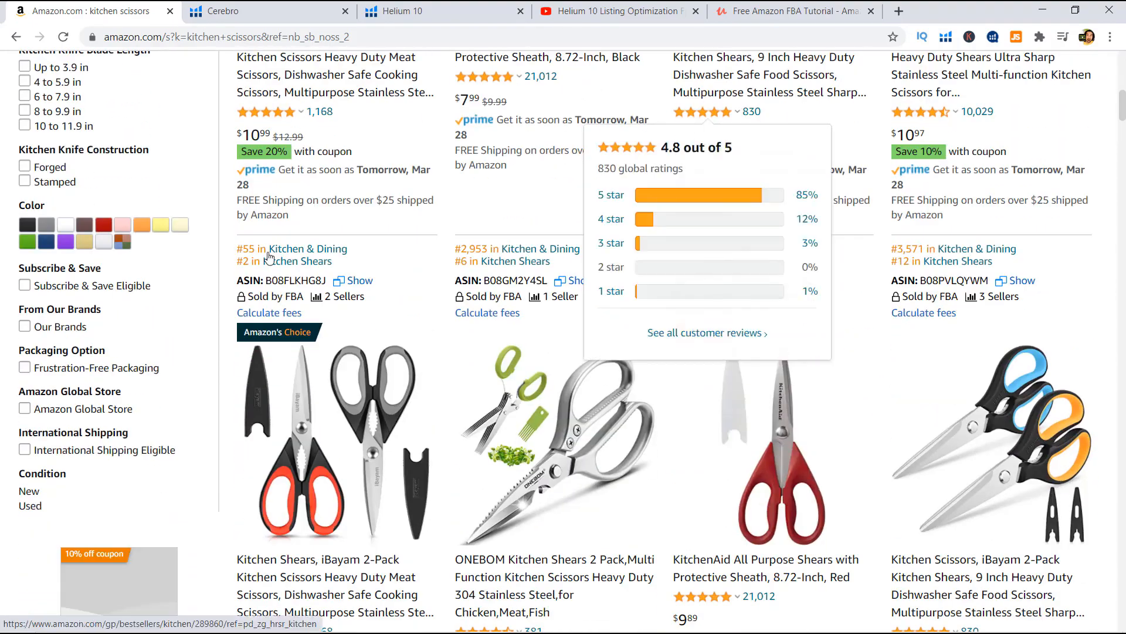
scroll(1013, 276, down, 18)
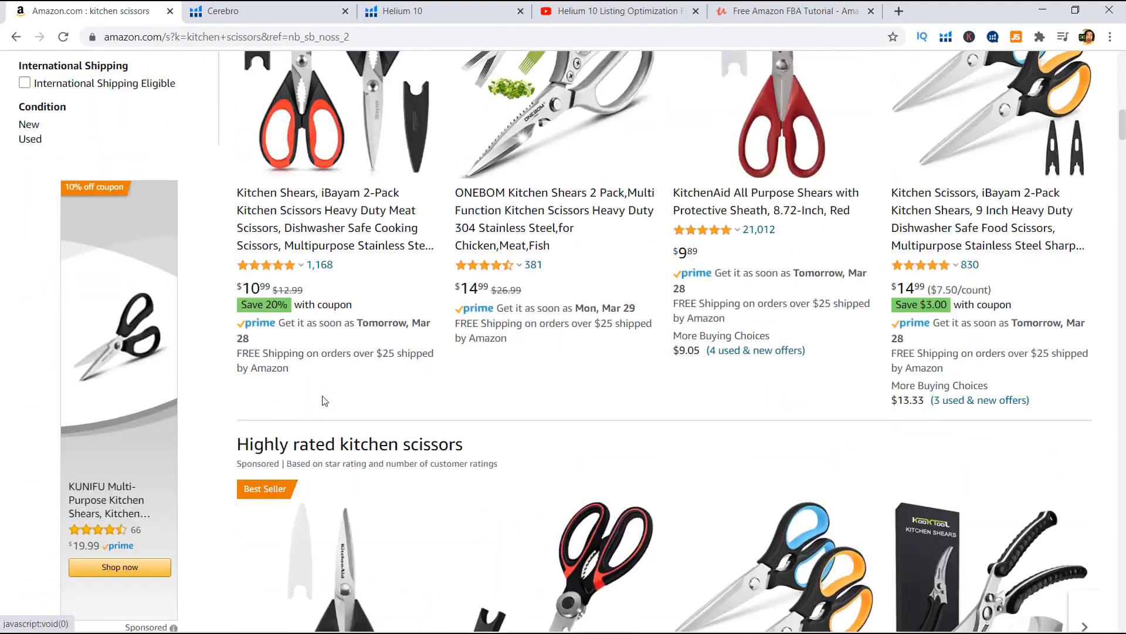
scroll(955, 277, down, 15)
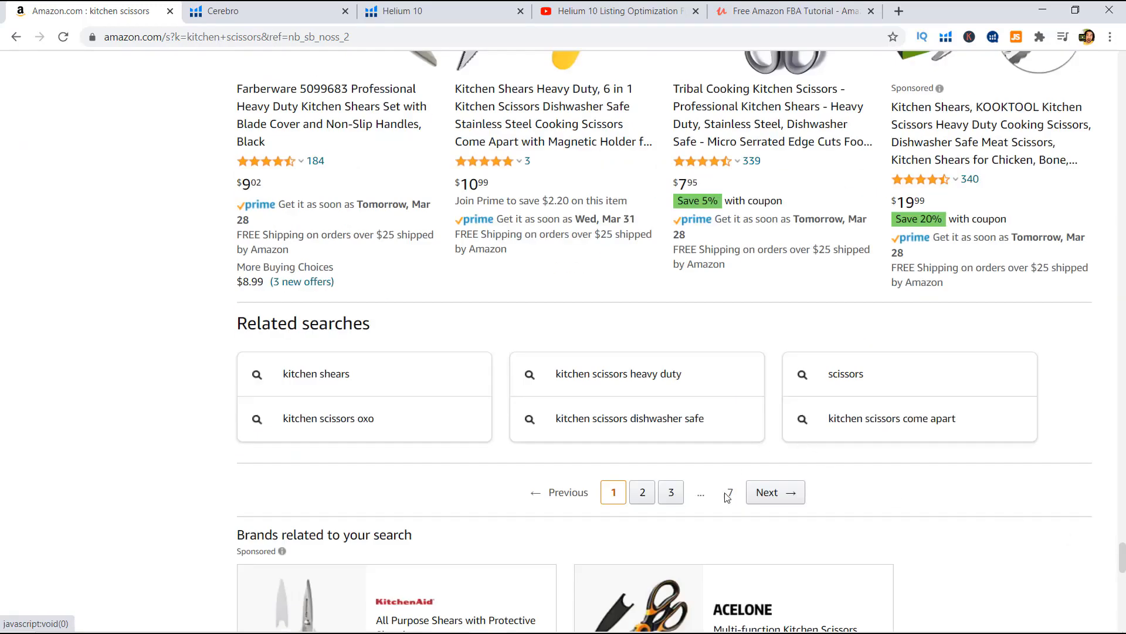
scroll(776, 492, down, 9)
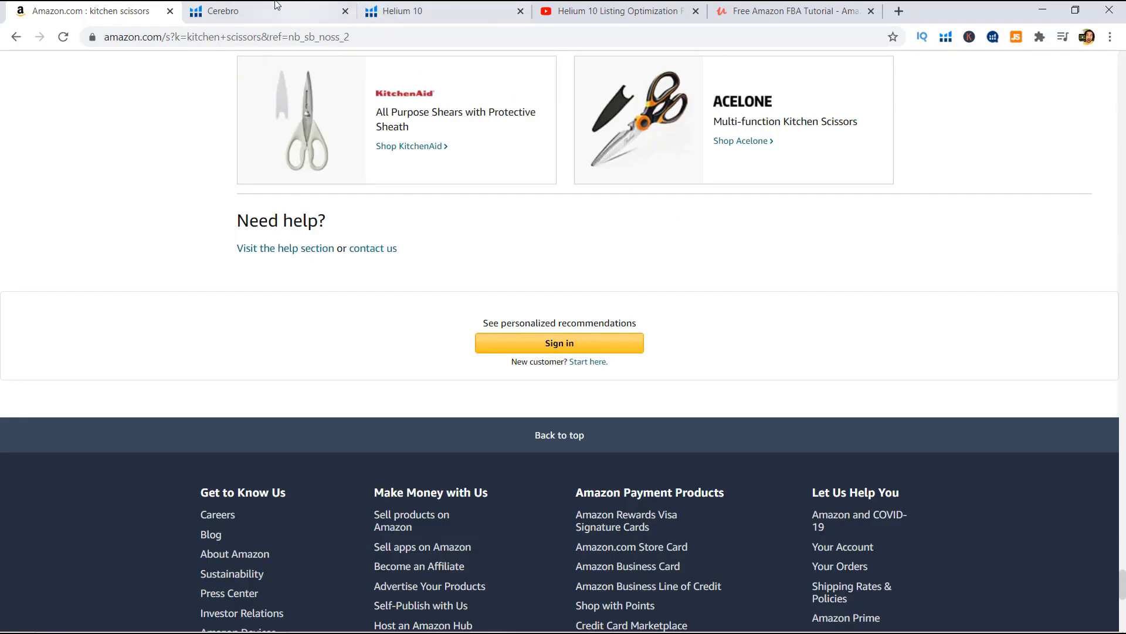
Compare Cerebro's Organic Keywords explanation with the result pages available for kitchen scissors on Amazon
click(278, 5)
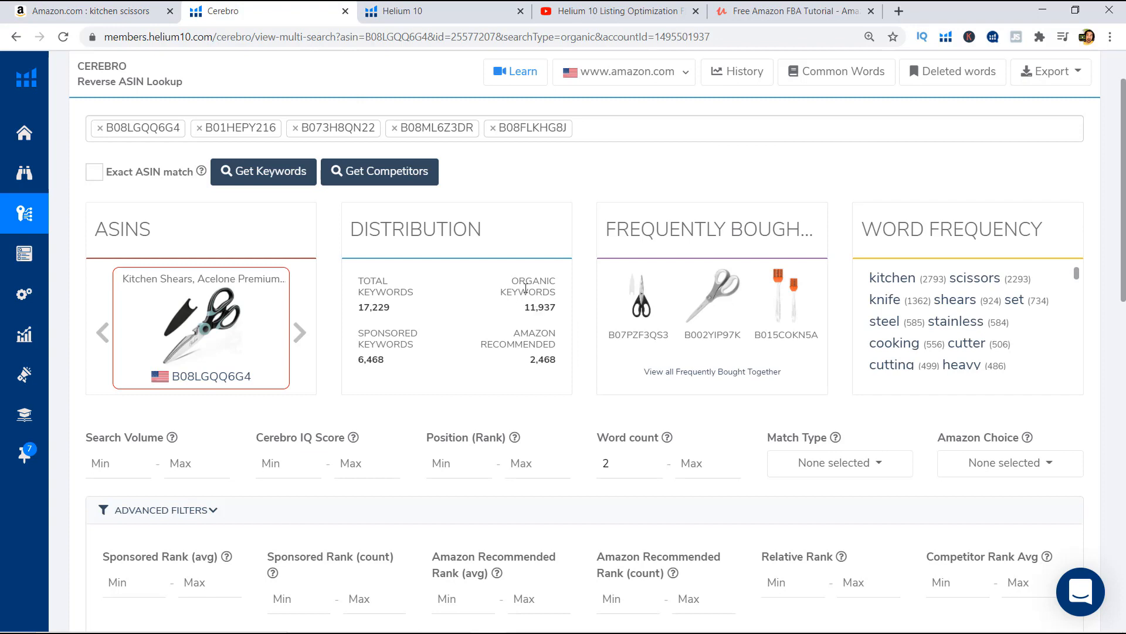
mouse_move(525, 287)
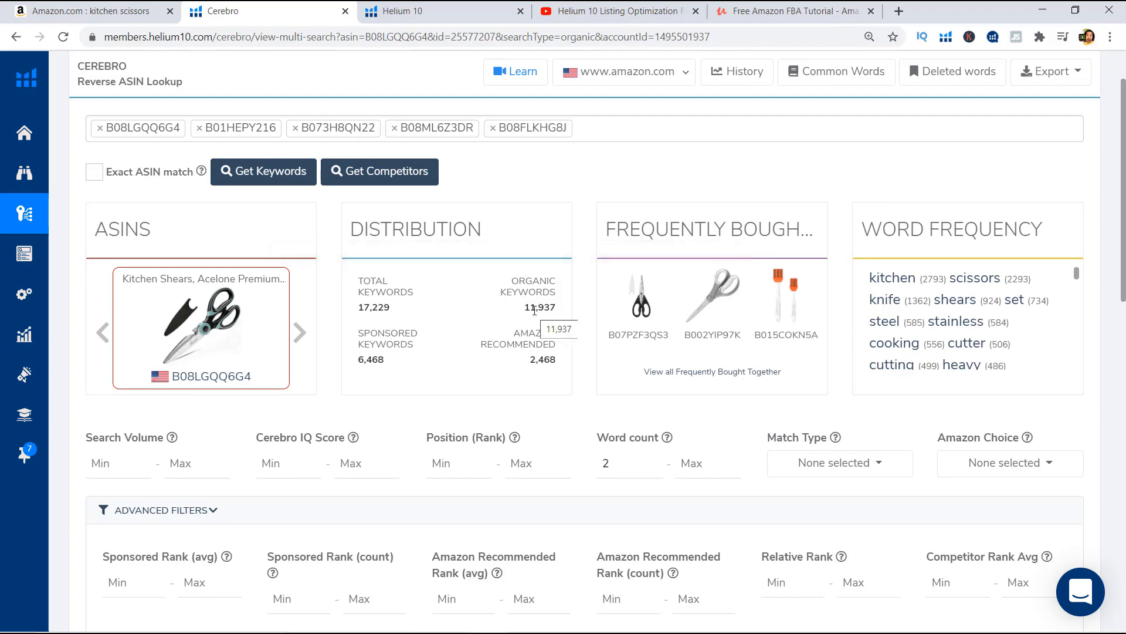
key(ctrl+shift+Tab)
scroll(741, 257, up, 4)
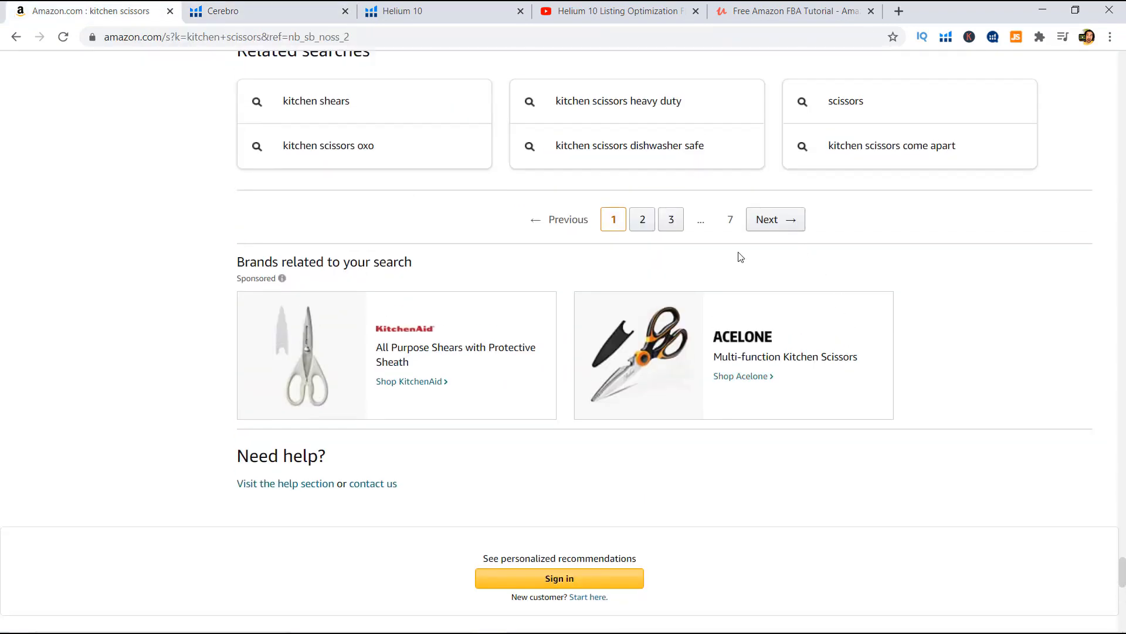
scroll(741, 257, up, 1)
click(276, 19)
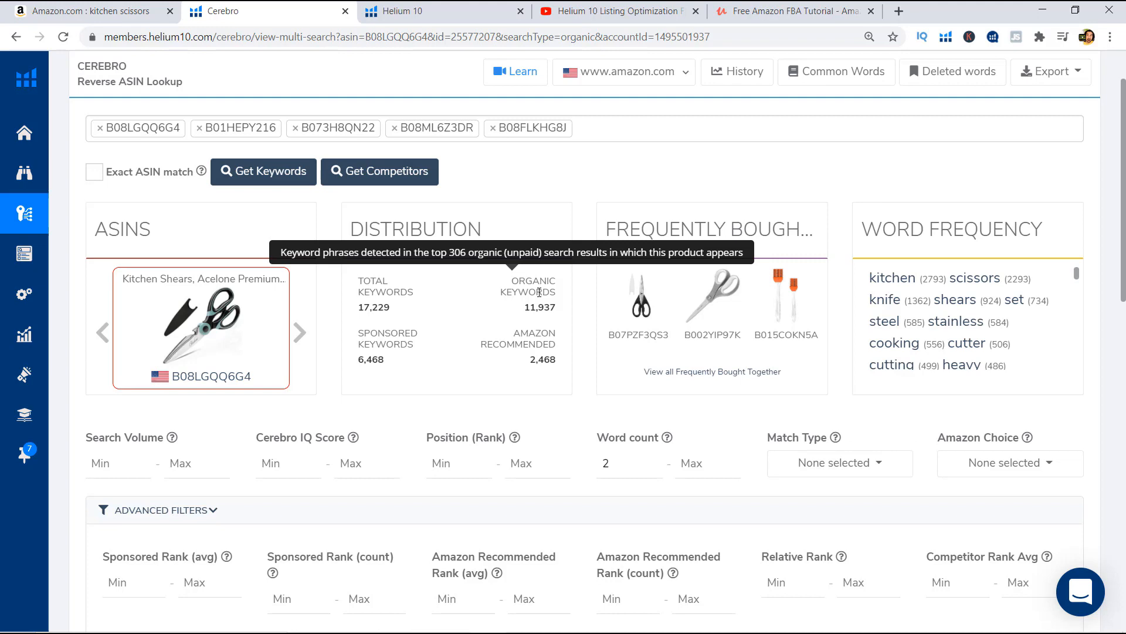
Read Cerebro's Sponsored Keywords explanation and look at the sponsored kitchen scissors listings in the Amazon results
mouse_move(380, 337)
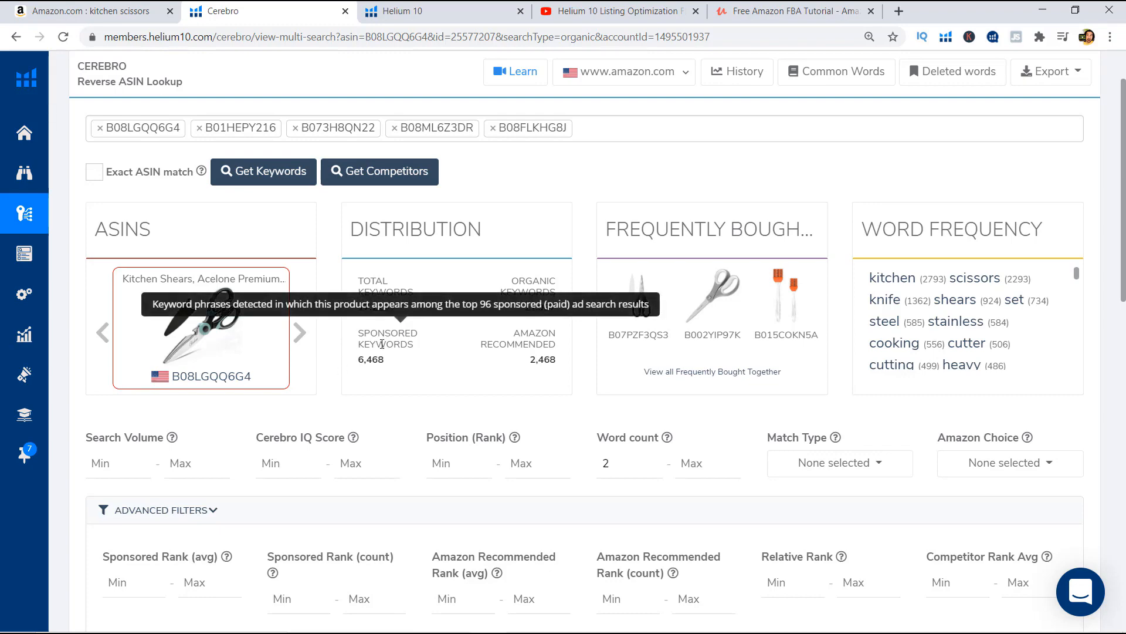
click(94, 10)
scroll(1117, 424, up, 10)
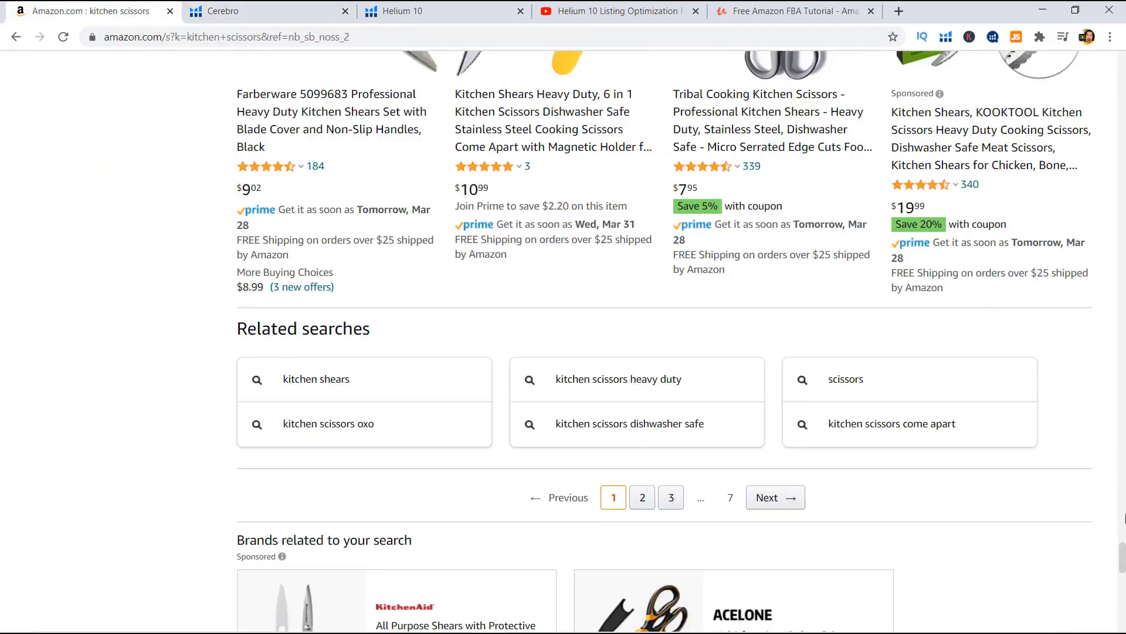
scroll(1117, 424, up, 15)
scroll(490, 343, down, 5)
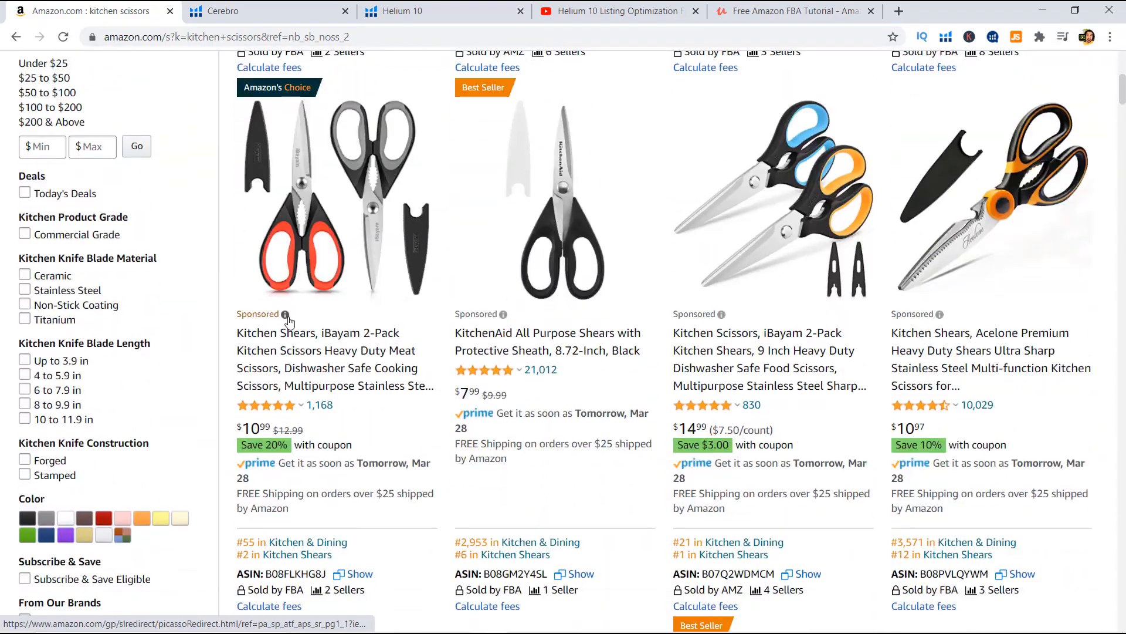
mouse_move(286, 320)
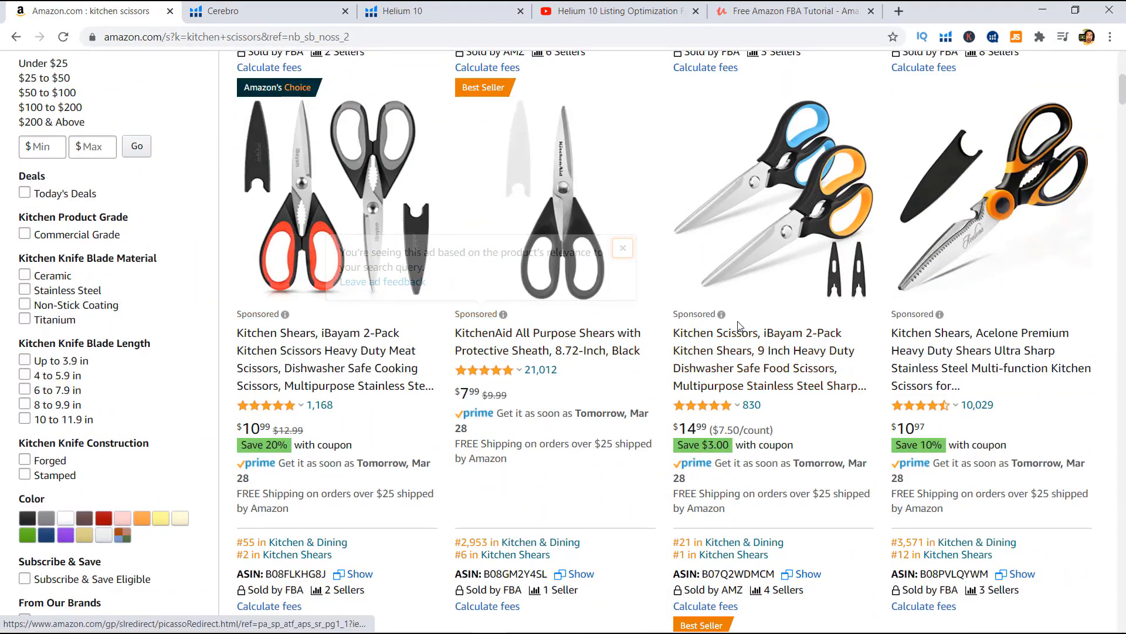
scroll(1050, 279, down, 15)
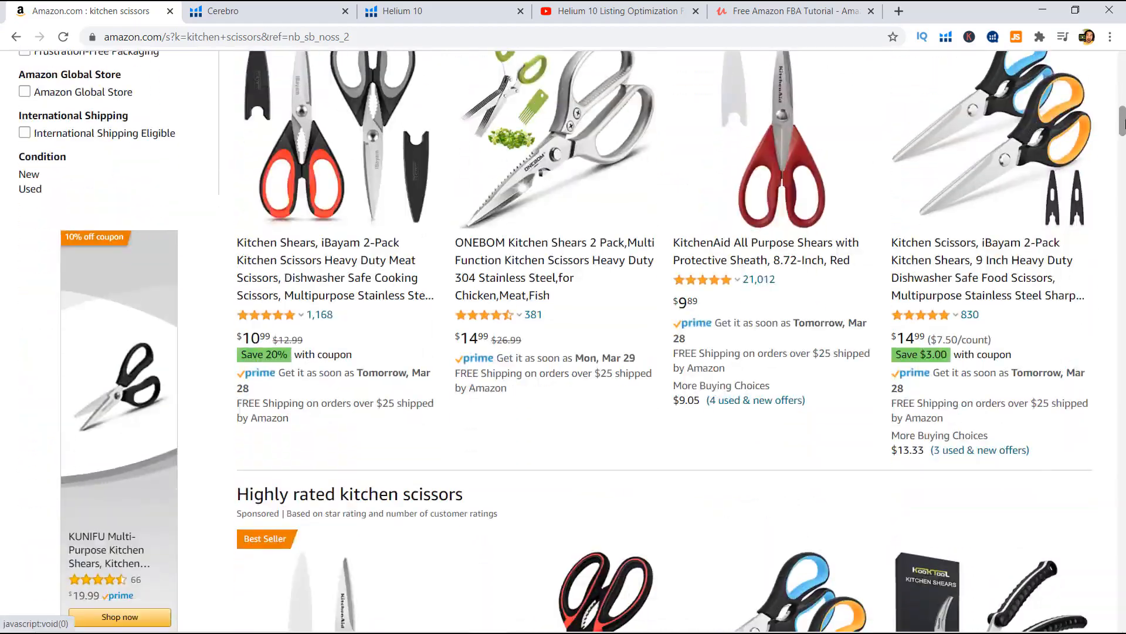
Return from the Amazon results to Cerebro and read the Amazon Recommended explanation in the Distribution overview
scroll(663, 340, down, 5)
scroll(663, 340, up, 12)
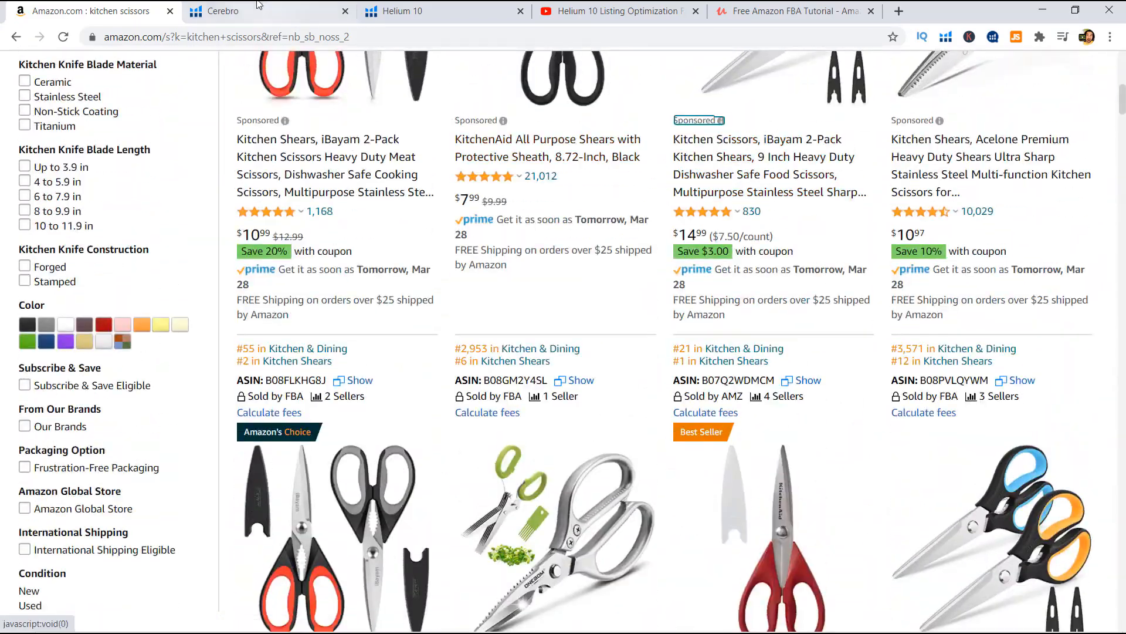
click(258, 6)
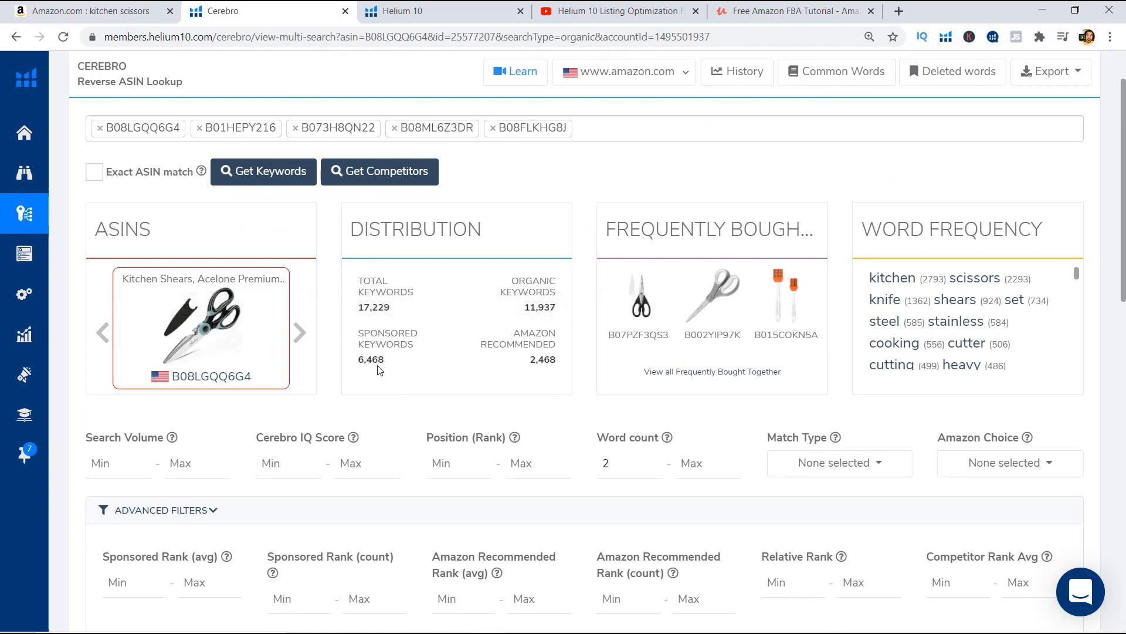
mouse_move(536, 347)
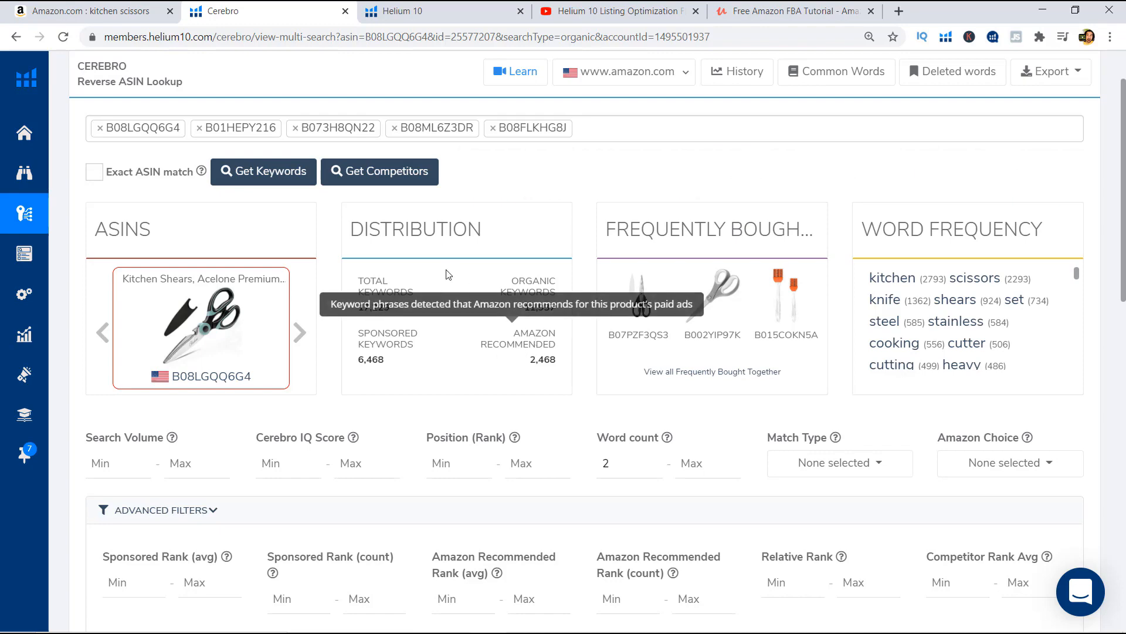
Compare the filtered keywords total above the results table with the figures in the Distribution overview
scroll(655, 534, down, 5)
scroll(515, 448, down, 7)
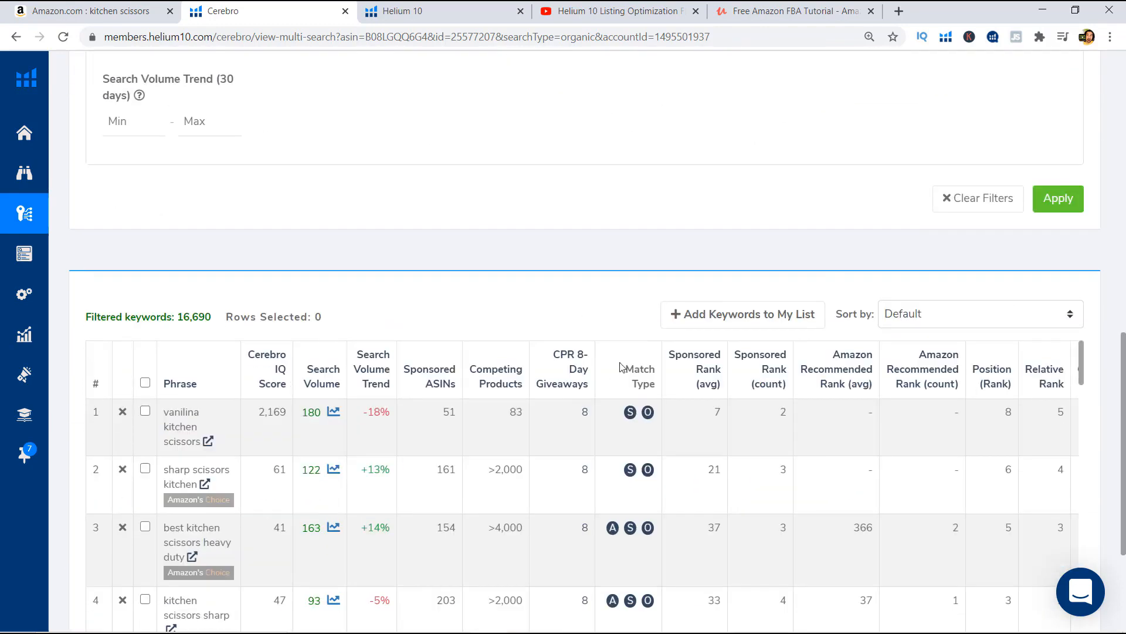
scroll(337, 432, up, 4)
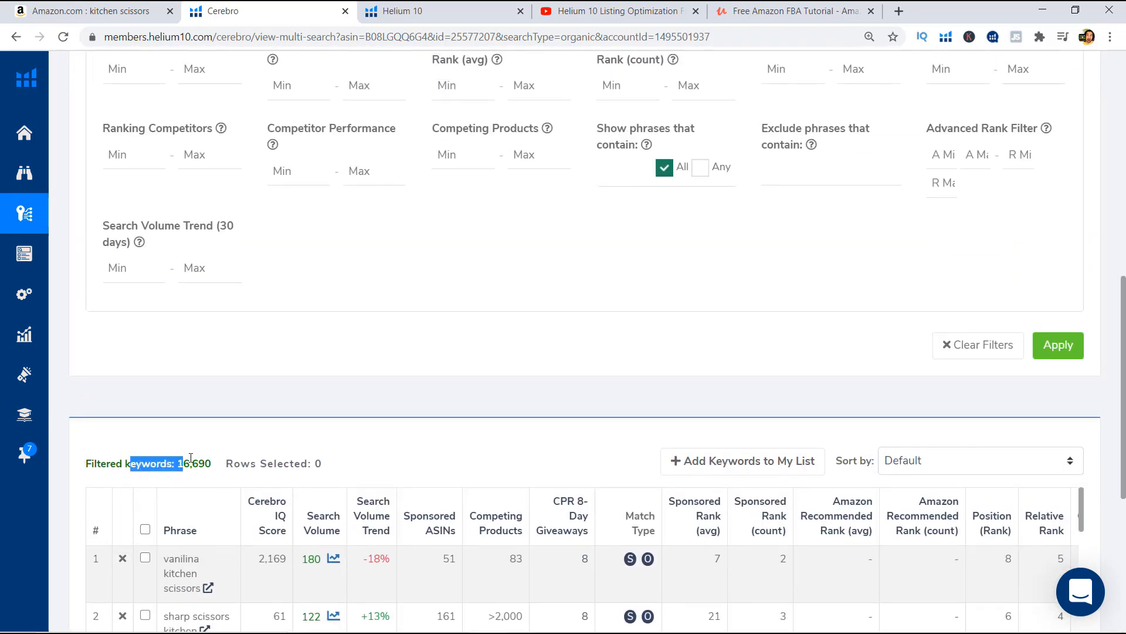
scroll(252, 437, up, 8)
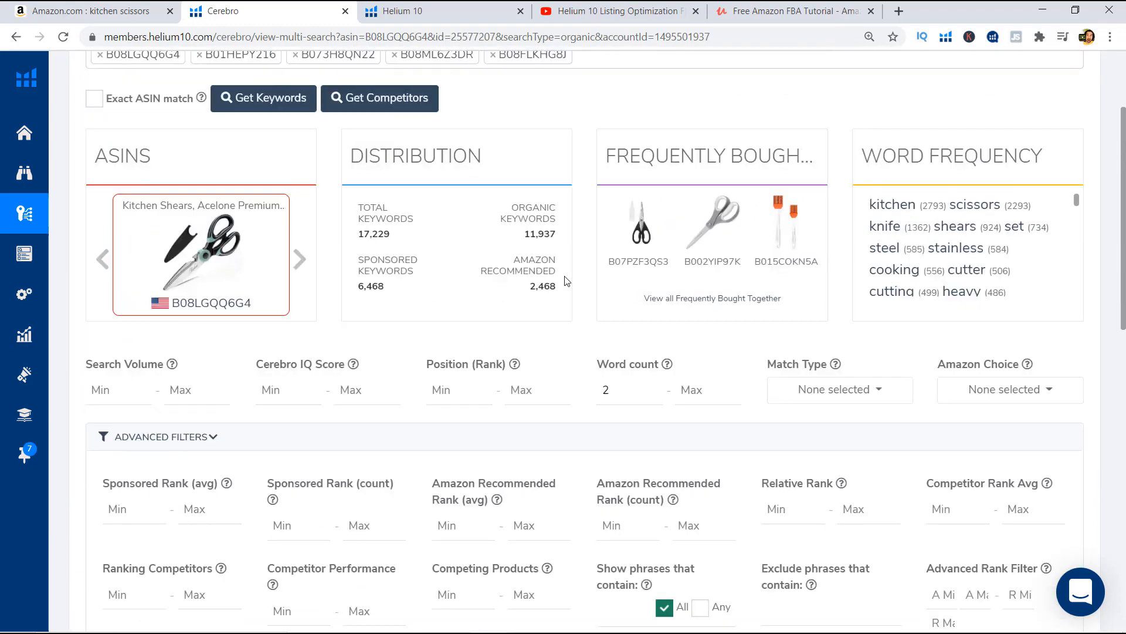
scroll(587, 264, up, 2)
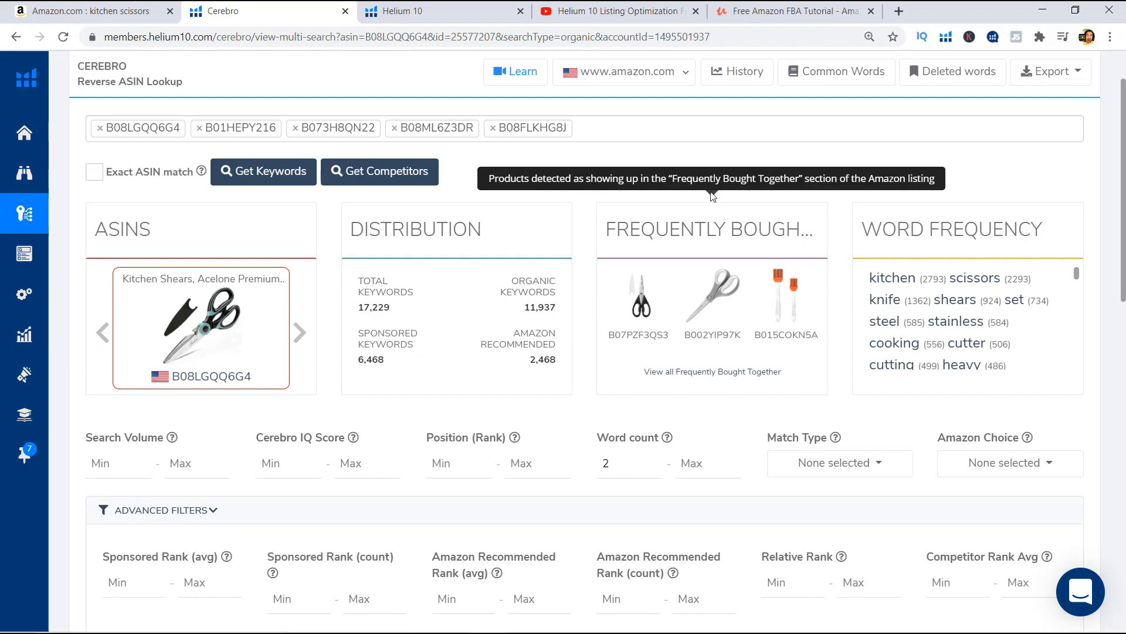
Open the iBayam 2-Pack kitchen shears listing on Amazon and compare its Frequently bought together section with Cerebro's overview
click(101, 11)
scroll(411, 293, down, 5)
click(414, 324)
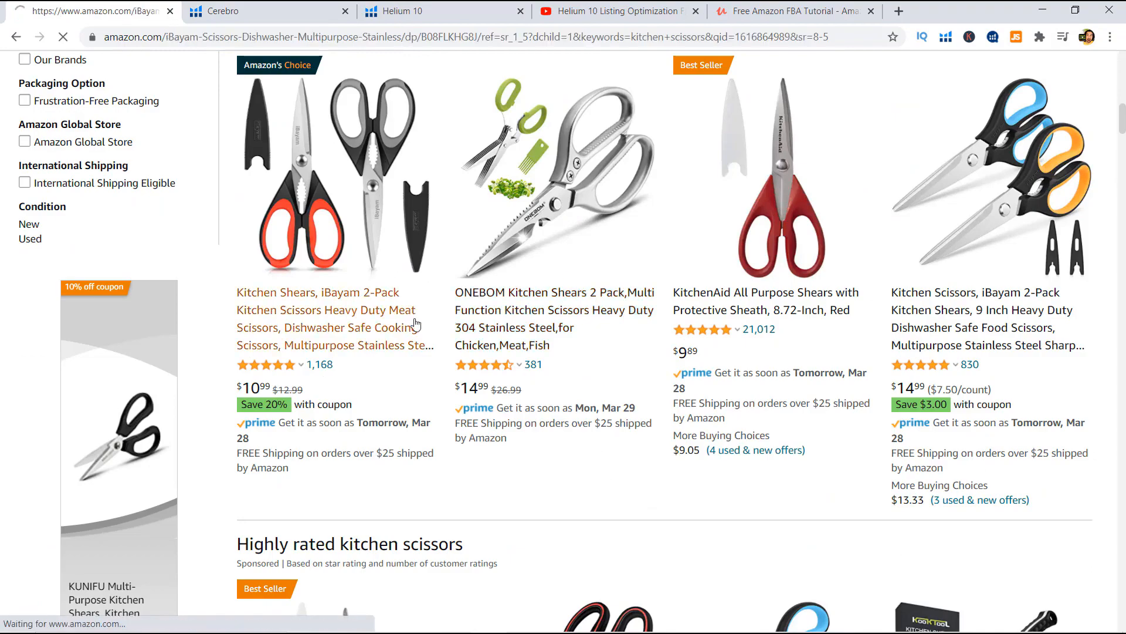
scroll(457, 277, down, 10)
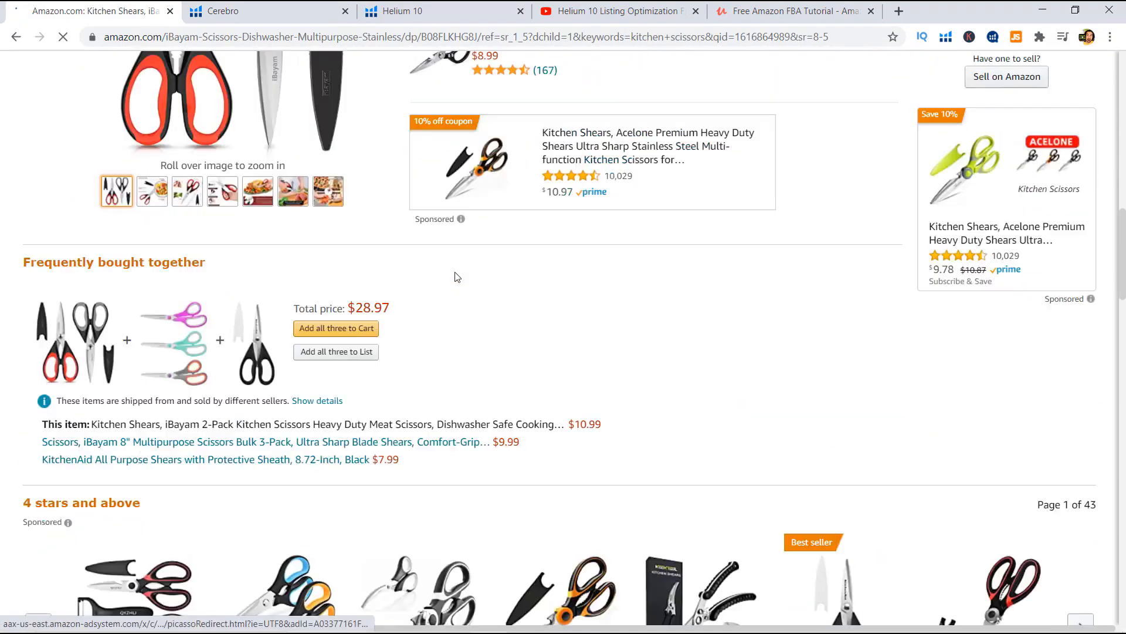
click(276, 11)
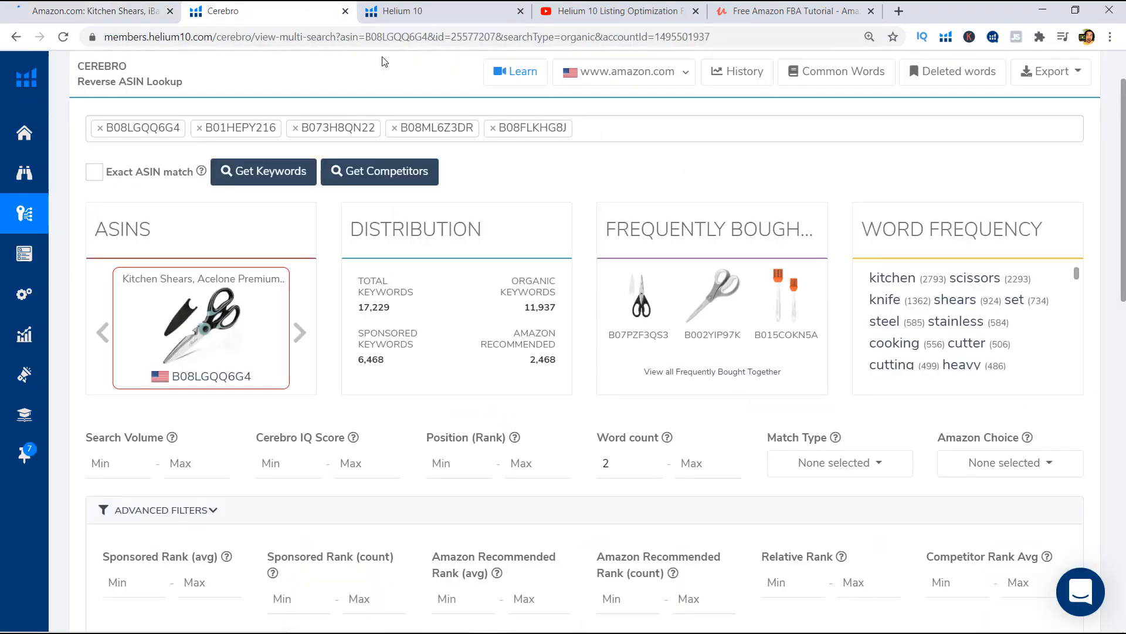
mouse_move(716, 224)
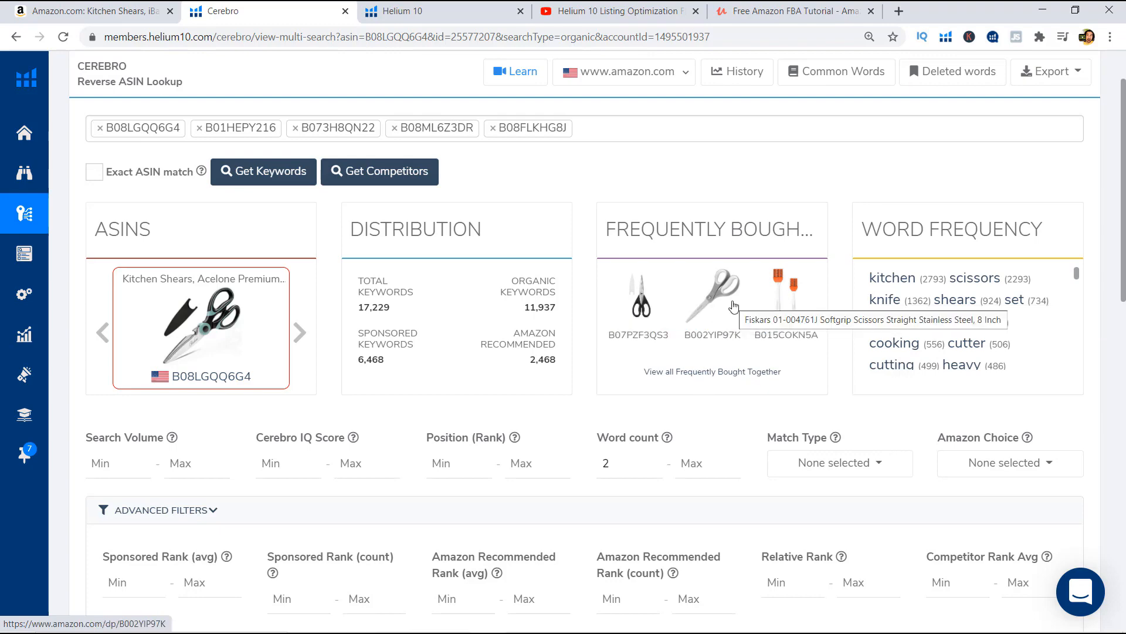
Switch back to the iBayam listing on Amazon and examine the products in its Frequently bought together section
click(127, 13)
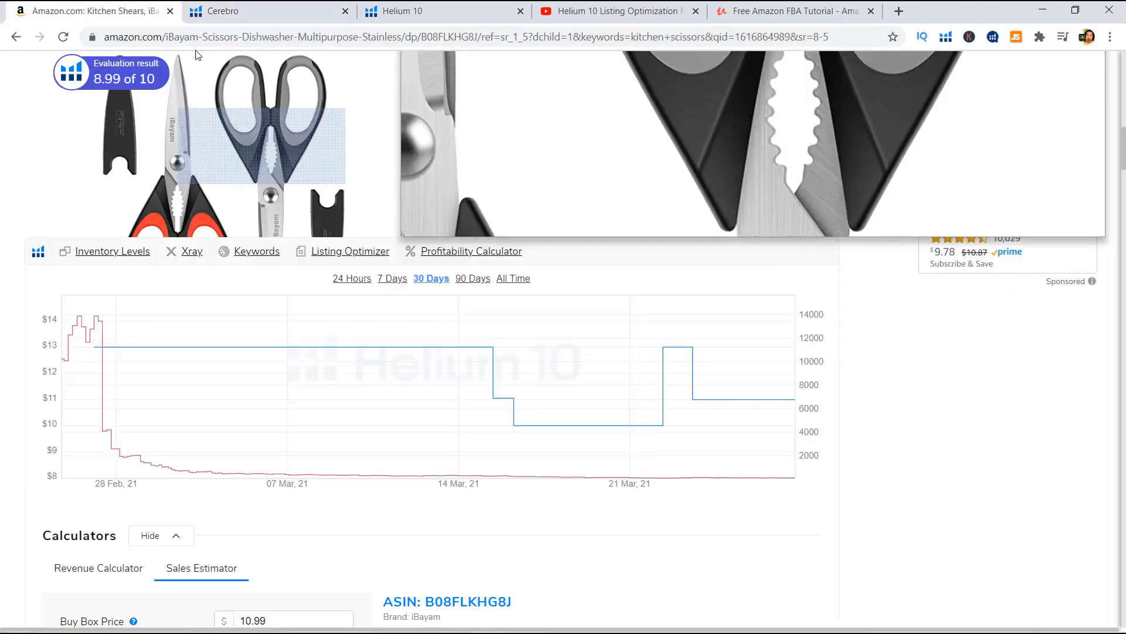
scroll(341, 329, down, 1)
scroll(326, 311, up, 2)
scroll(327, 299, down, 10)
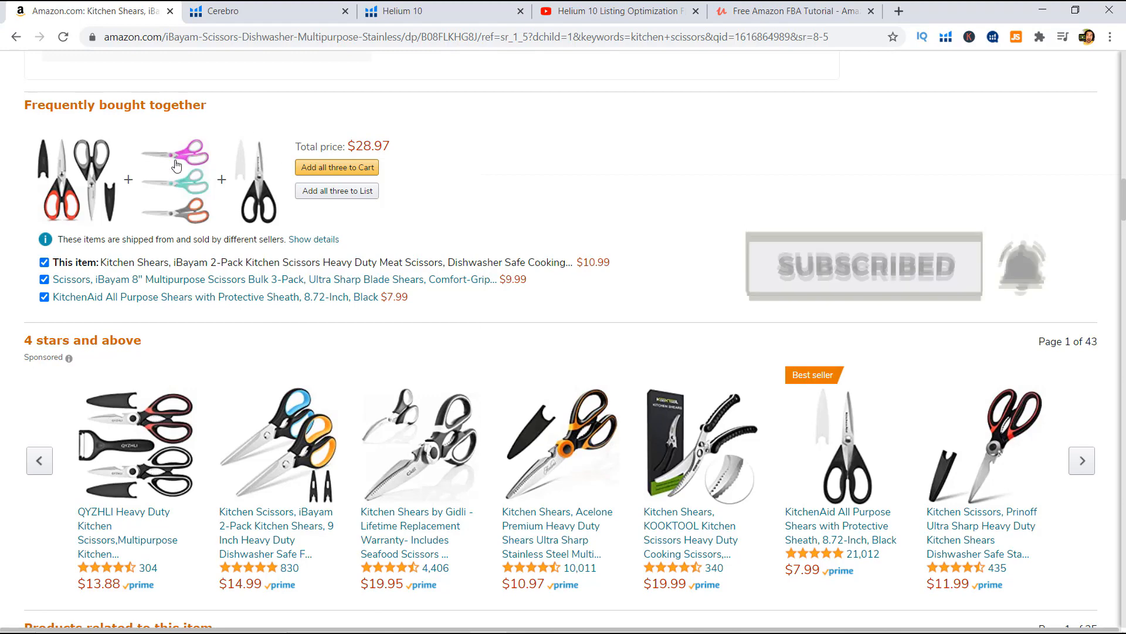
Return to Cerebro, view the full list of frequently bought together products in Black Box, and close it
click(264, 11)
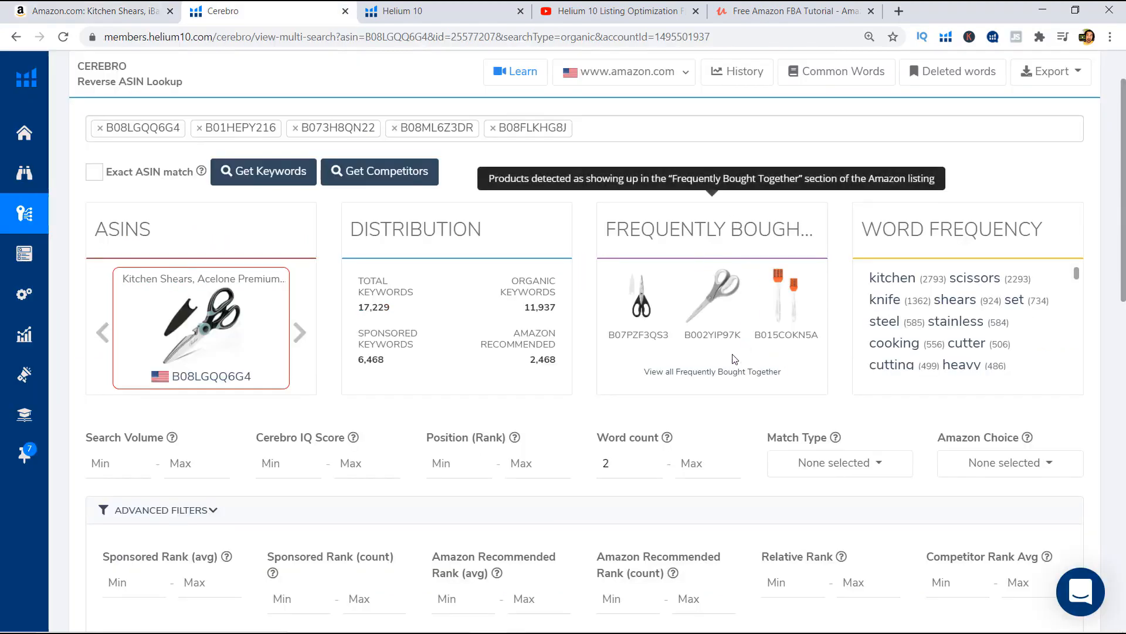
click(694, 376)
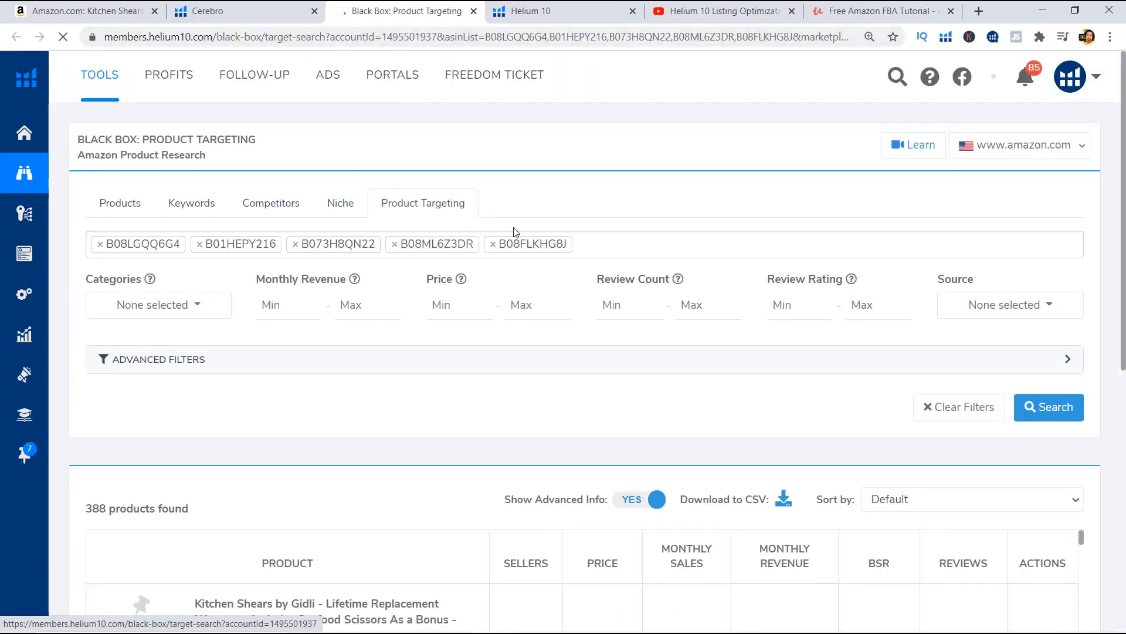
scroll(513, 229, down, 5)
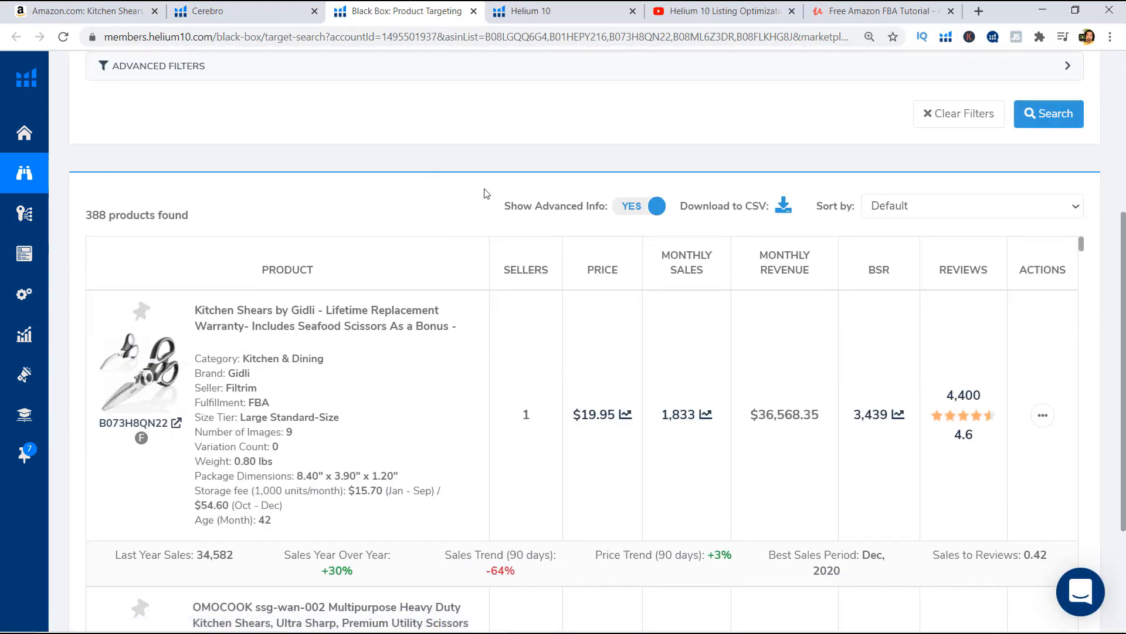
scroll(490, 188, up, 1)
click(474, 12)
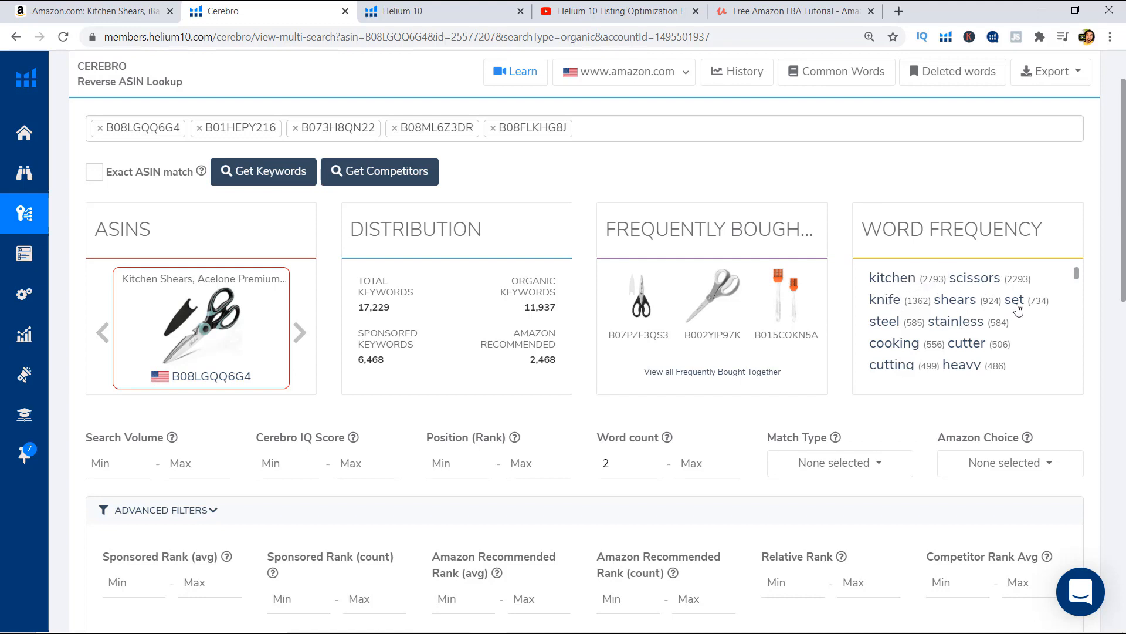
Look through the most frequent words in the Word Frequency overview and read its explanation
scroll(962, 326, down, 1)
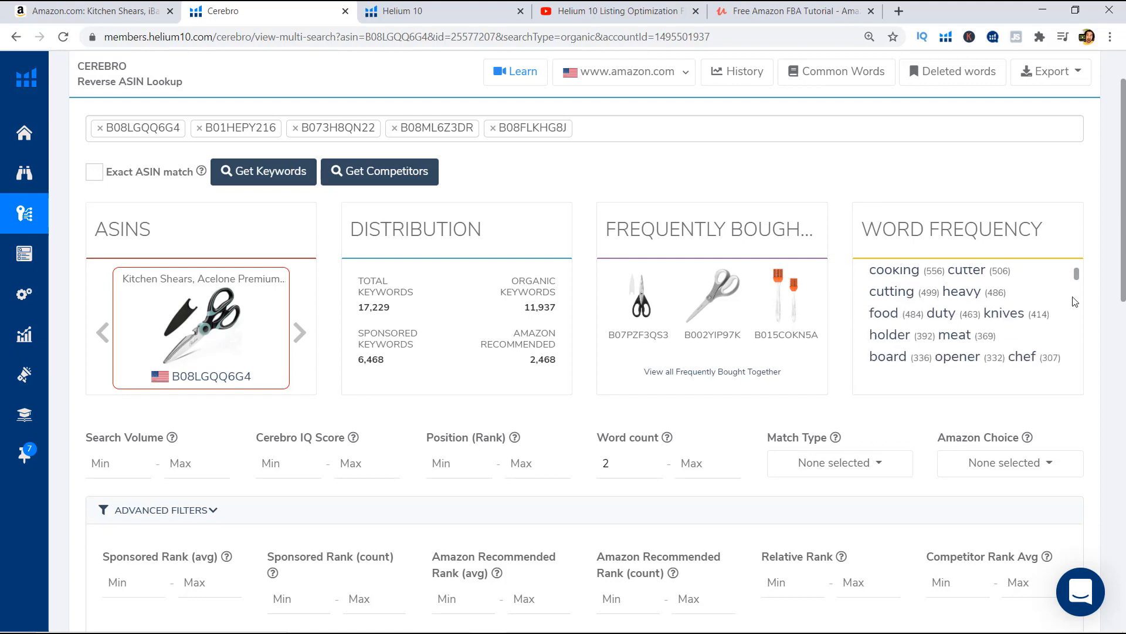
mouse_move(1078, 276)
mouse_down()
mouse_move(1090, 352)
mouse_move(1081, 271)
mouse_up()
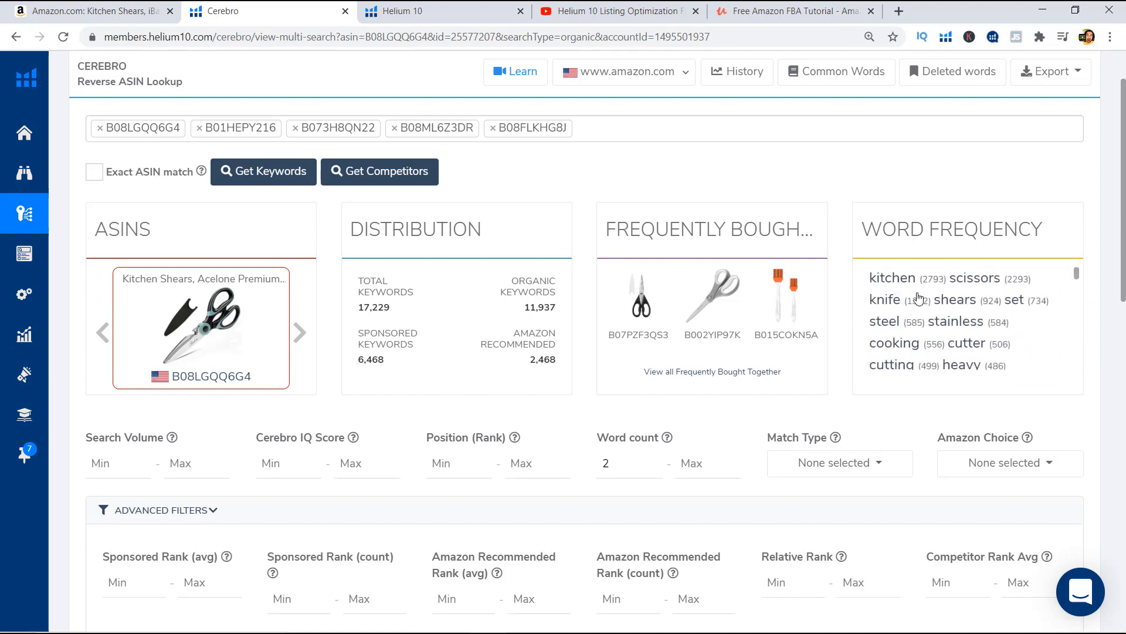
mouse_move(951, 223)
Exclude phrases containing "set" in the advanced filters and apply the filter to the keyword results
scroll(733, 342, down, 3)
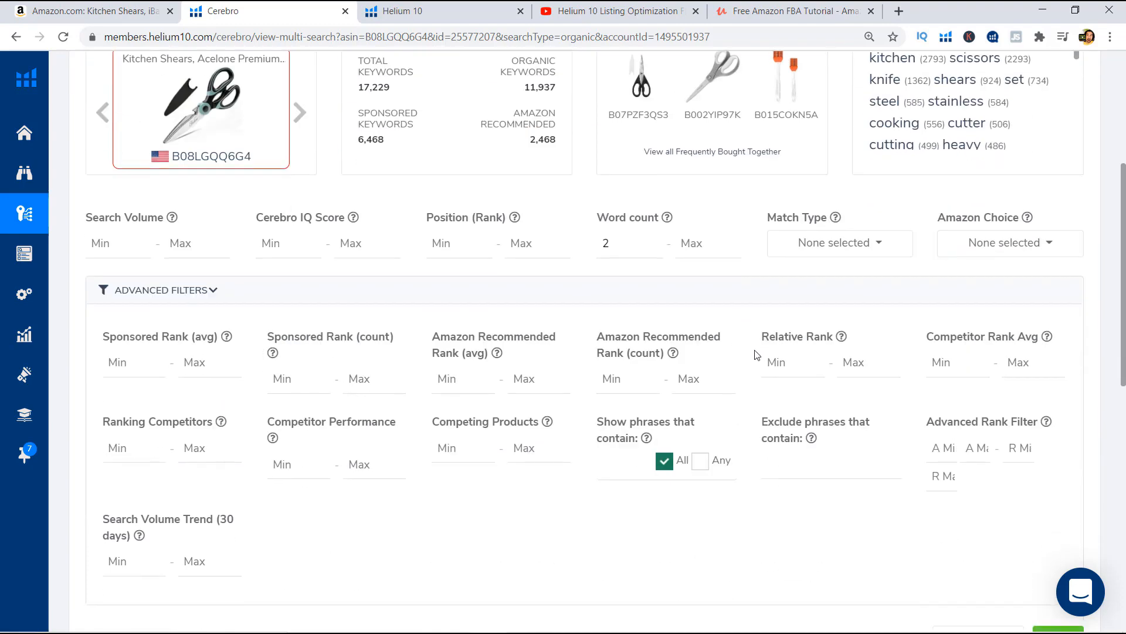
click(801, 455)
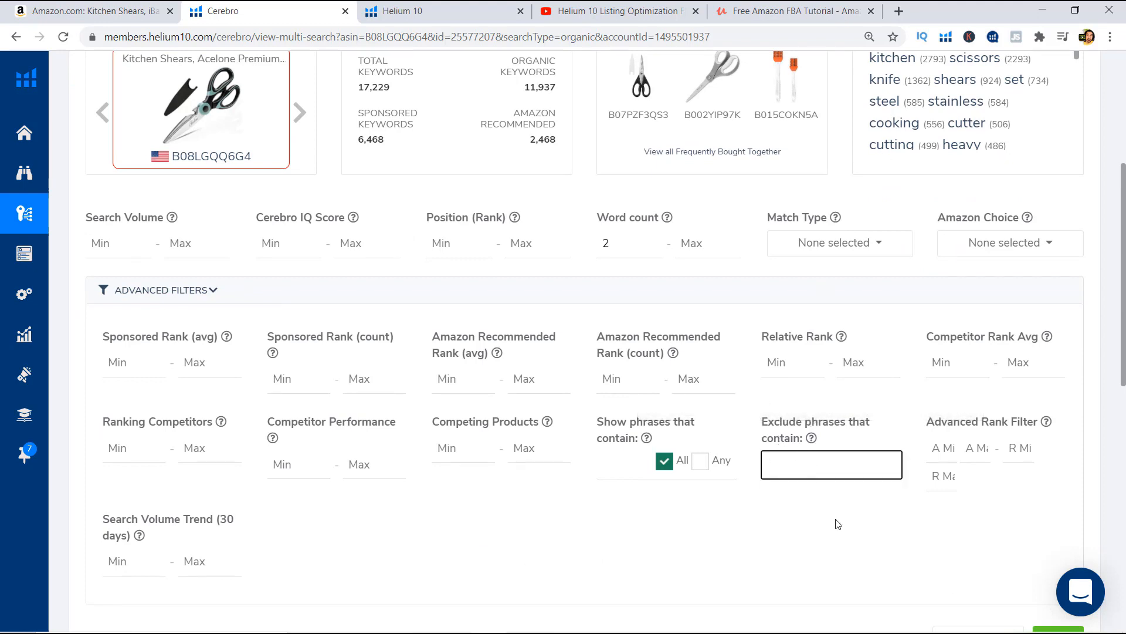
scroll(1024, 163, up, 1)
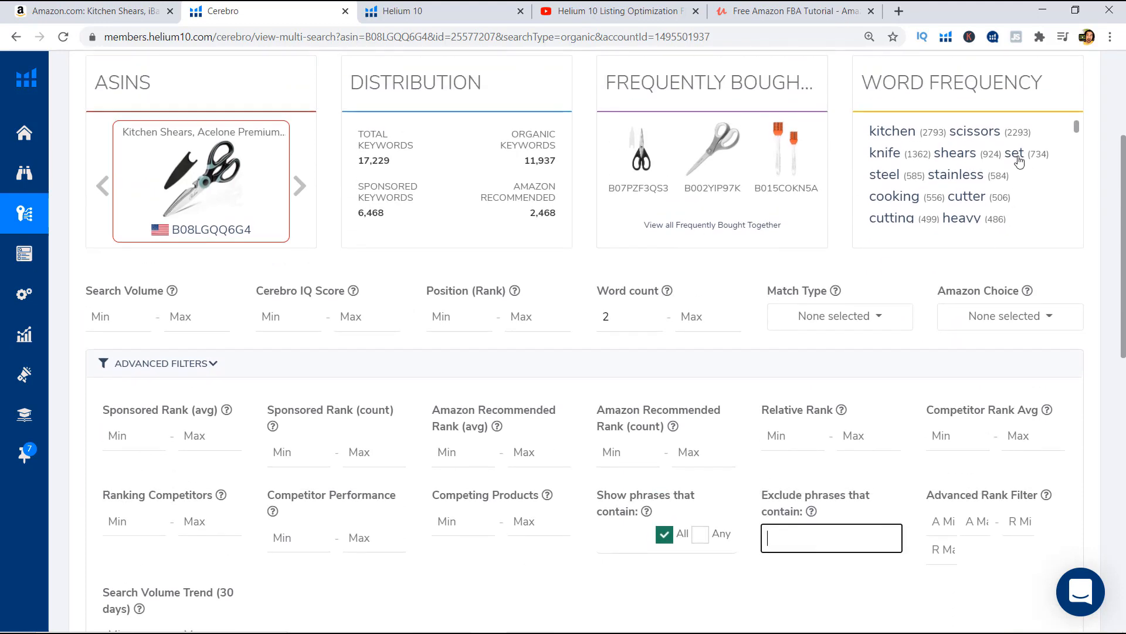
text(set)
click(832, 567)
click(810, 537)
scroll(693, 320, down, 3)
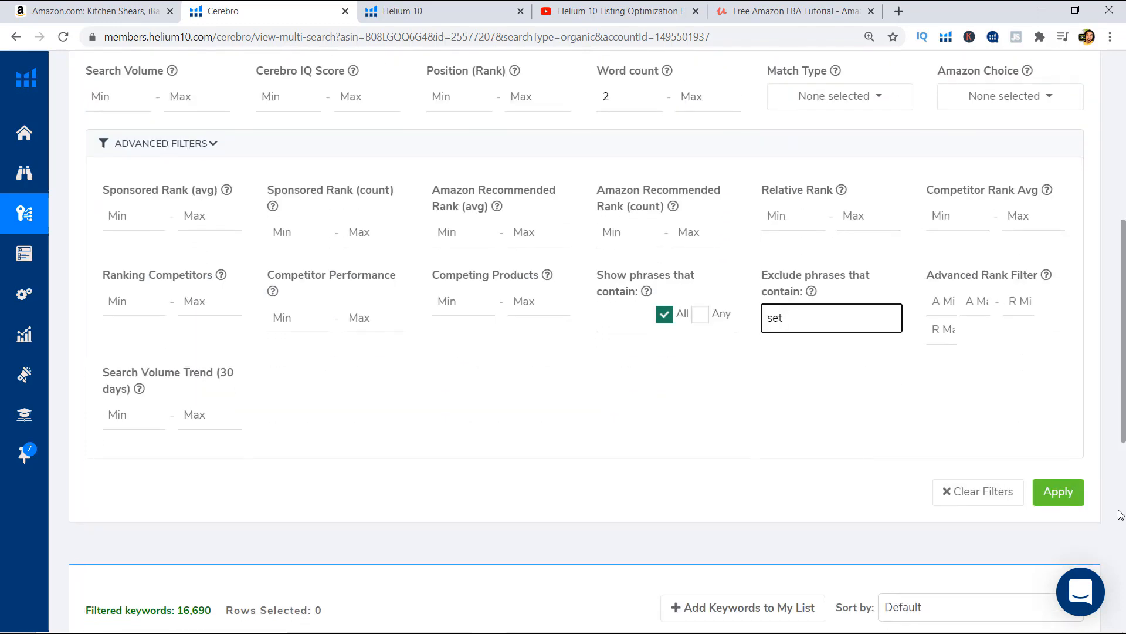
click(1056, 490)
Check how excluding "set" affects the Word Frequency list and the filtered keywords total
scroll(835, 292, up, 2)
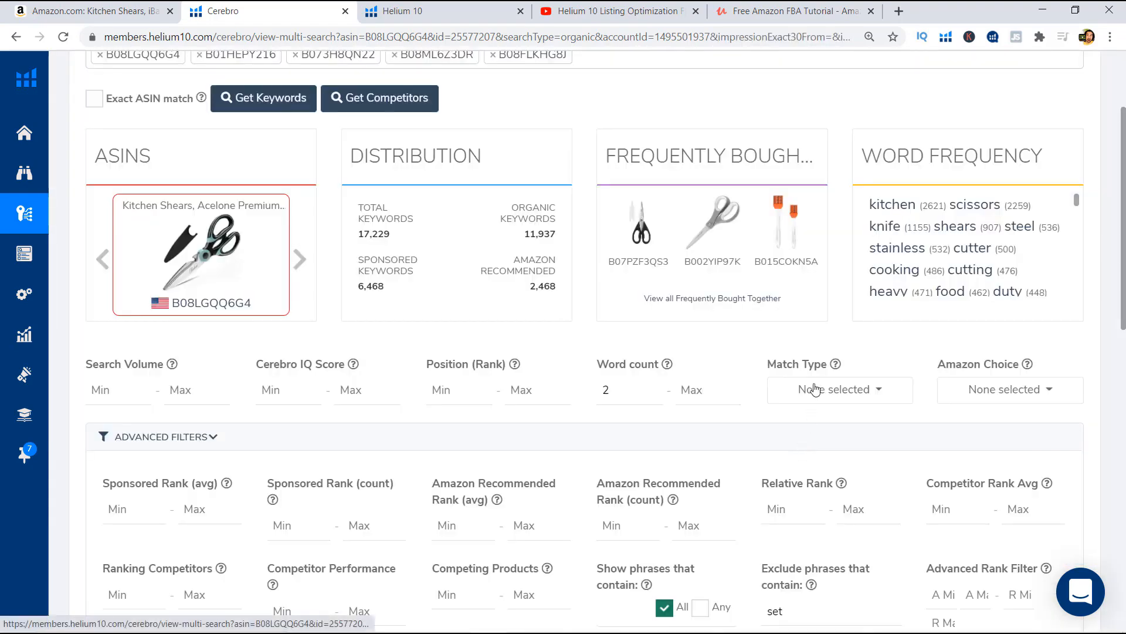
scroll(252, 362, down, 5)
scroll(252, 370, down, 5)
scroll(194, 387, up, 4)
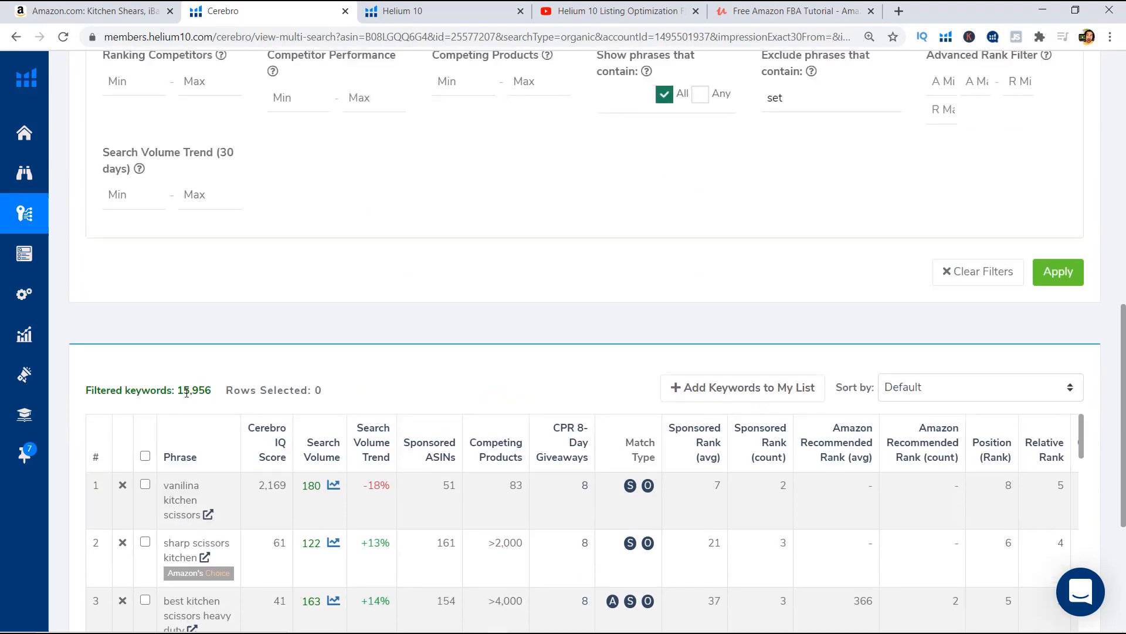
scroll(188, 410, up, 1)
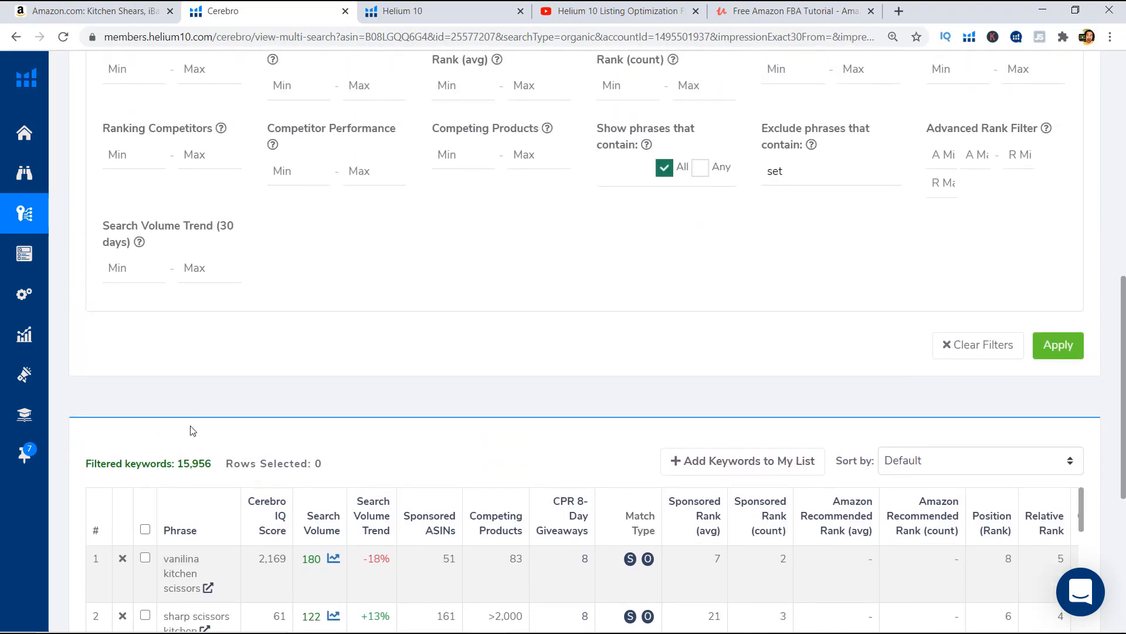
Remove "set" from the excluded phrases and reapply the filters
scroll(411, 429, up, 3)
drag(812, 323, 727, 336)
key(BackSpace)
scroll(998, 446, up, 3)
scroll(1027, 481, down, 3)
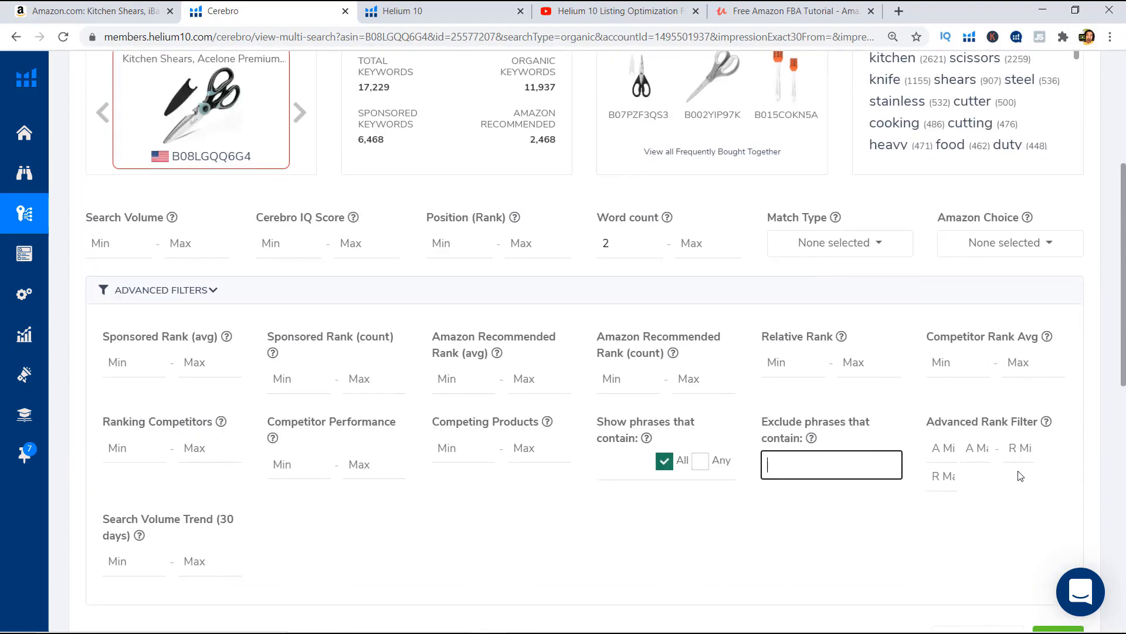
click(1037, 486)
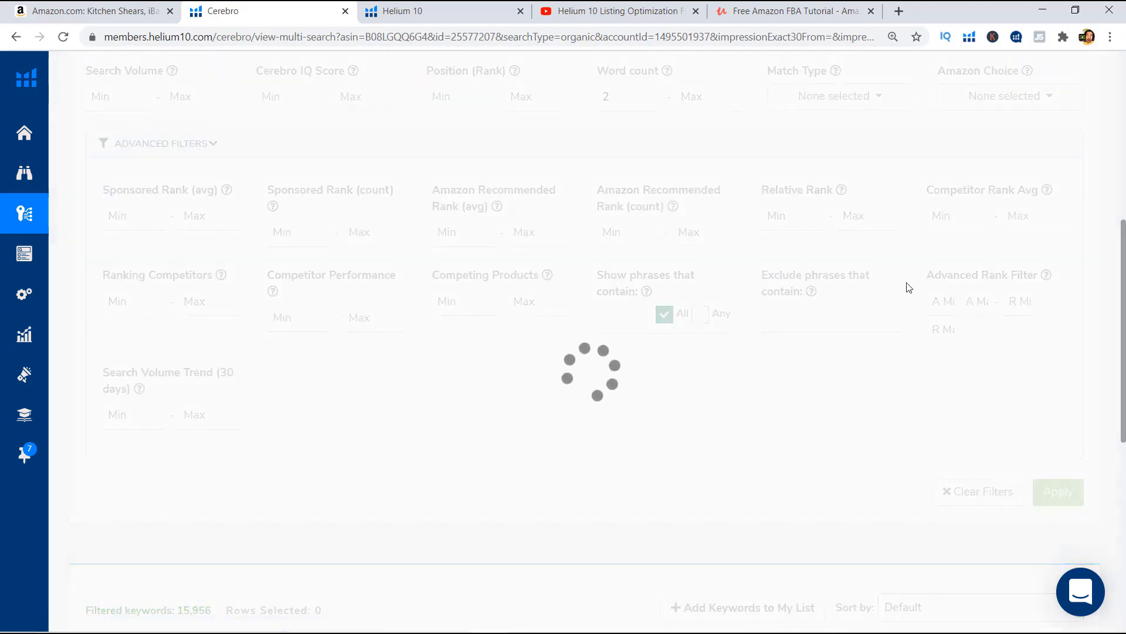
scroll(997, 311, up, 6)
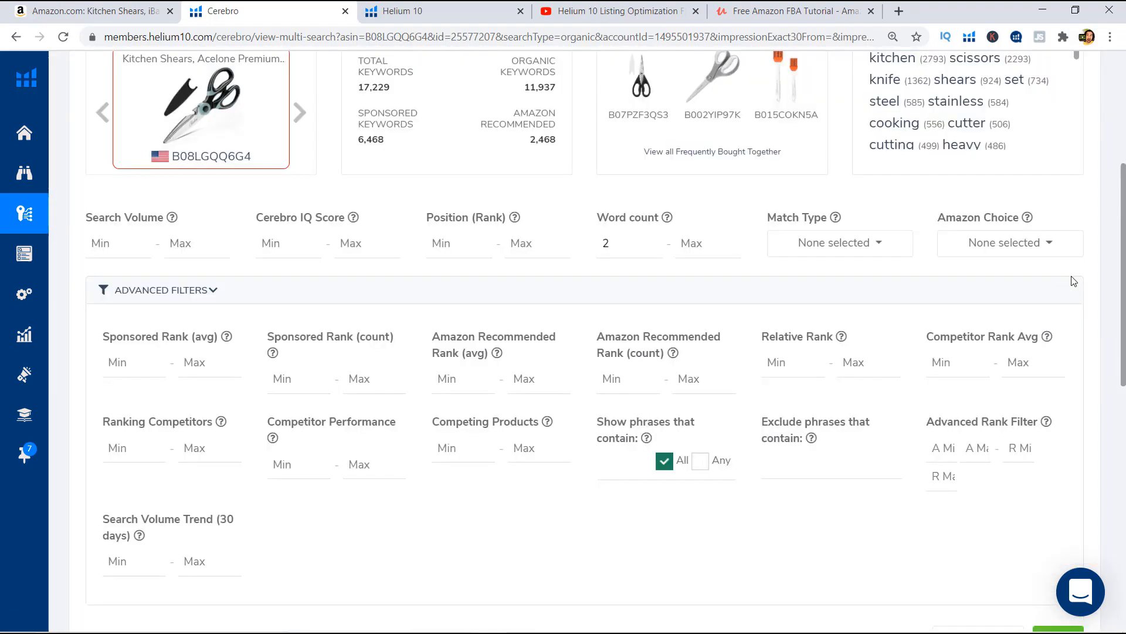
Review the Word Frequency list again together with its explanation of how keyword occurrences are counted
mouse_move(952, 280)
scroll(980, 301, down, 3)
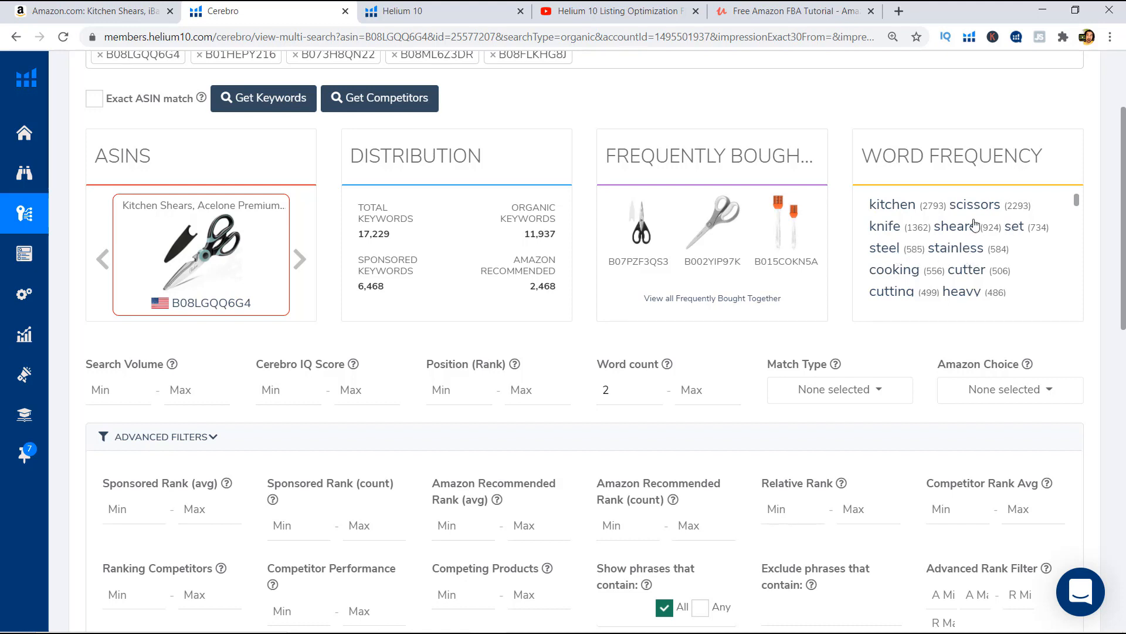
scroll(975, 227, down, 1)
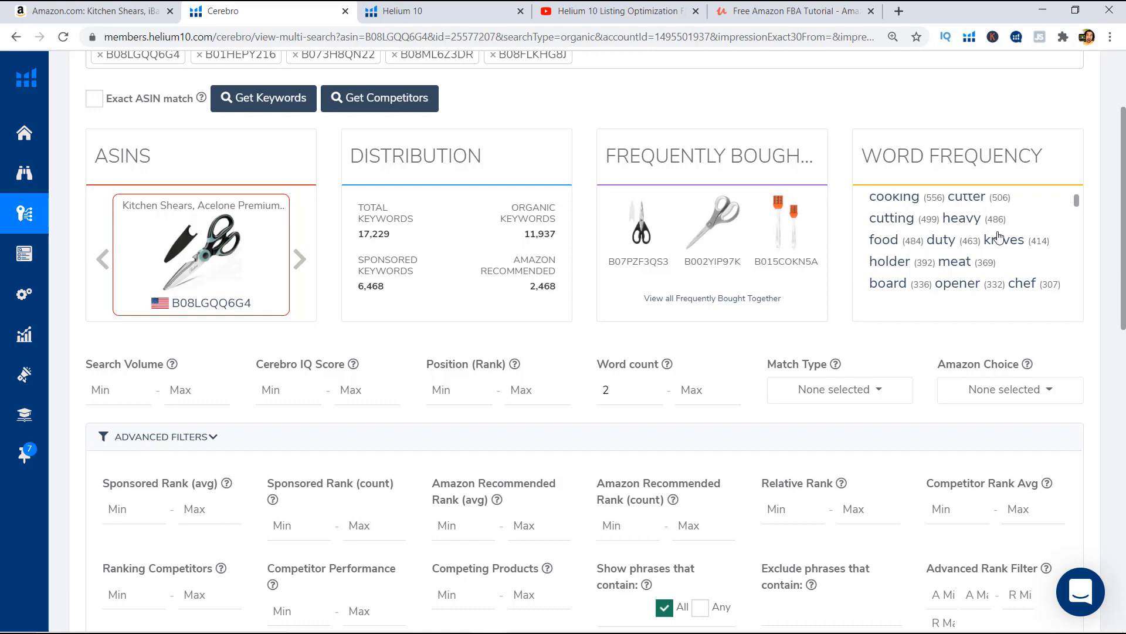
scroll(997, 227, down, 3)
scroll(1001, 229, up, 5)
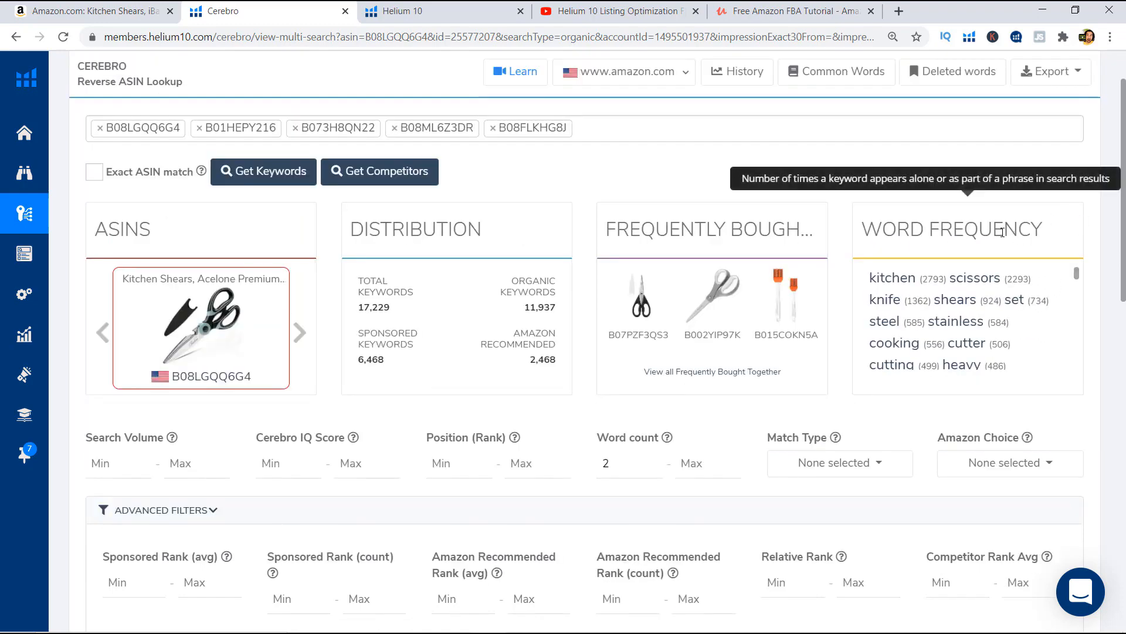
Set the minimum Search Volume to 1000 and apply the filter to the keyword results
scroll(997, 255, up, 1)
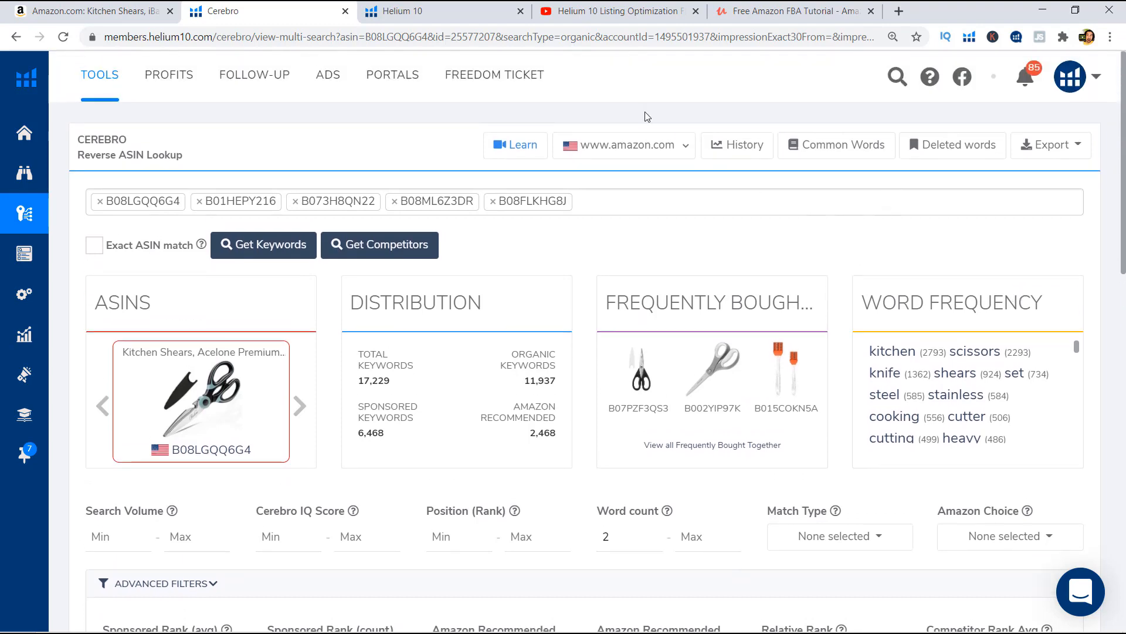
scroll(721, 253, down, 2)
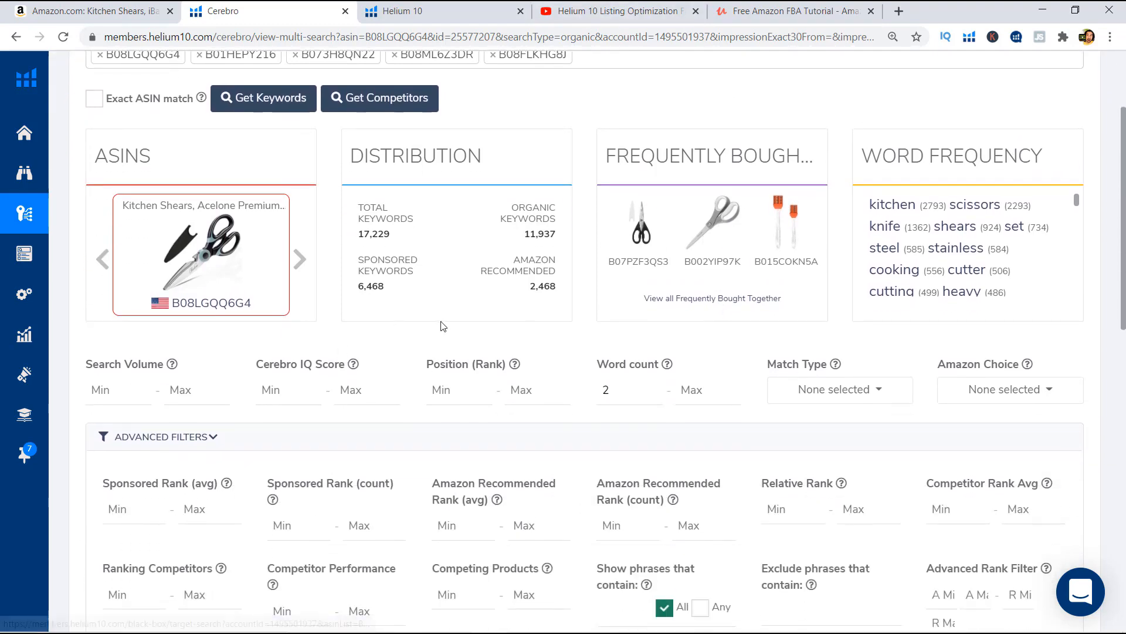
scroll(335, 316, down, 1)
scroll(307, 251, down, 1)
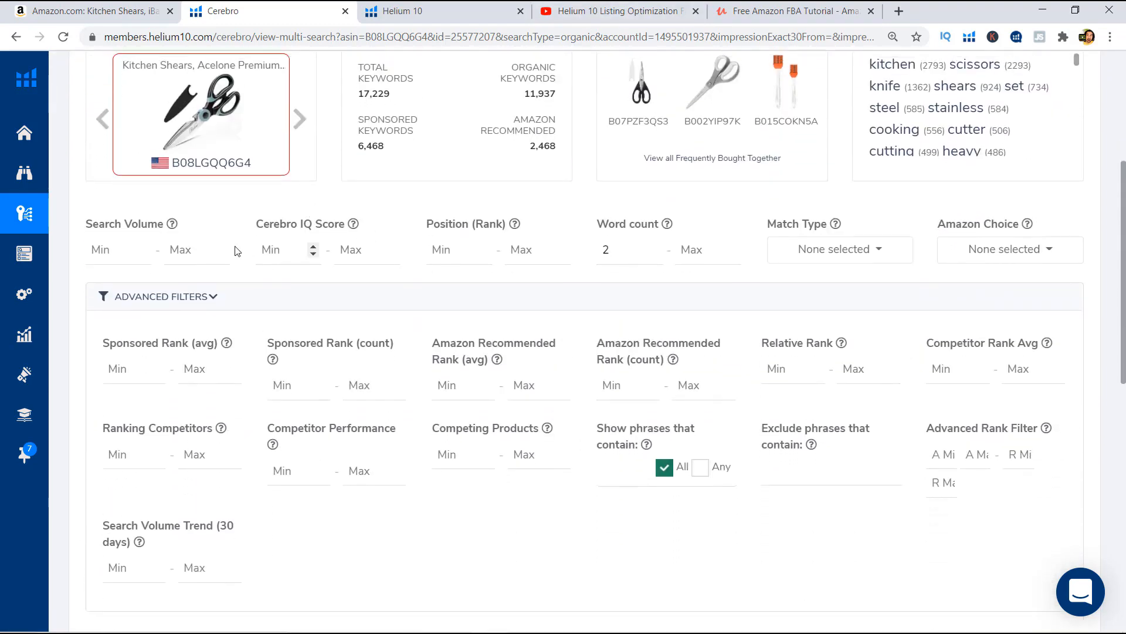
scroll(235, 270, up, 1)
mouse_move(172, 292)
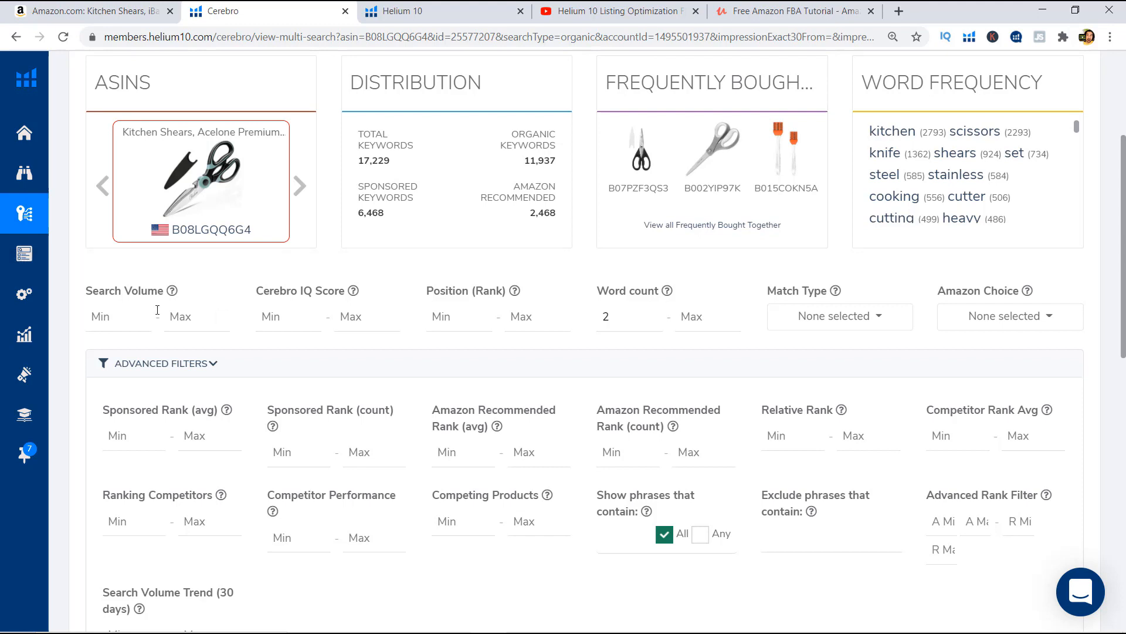
click(110, 319)
text(1000)
scroll(199, 268, down, 1)
scroll(198, 455, down, 3)
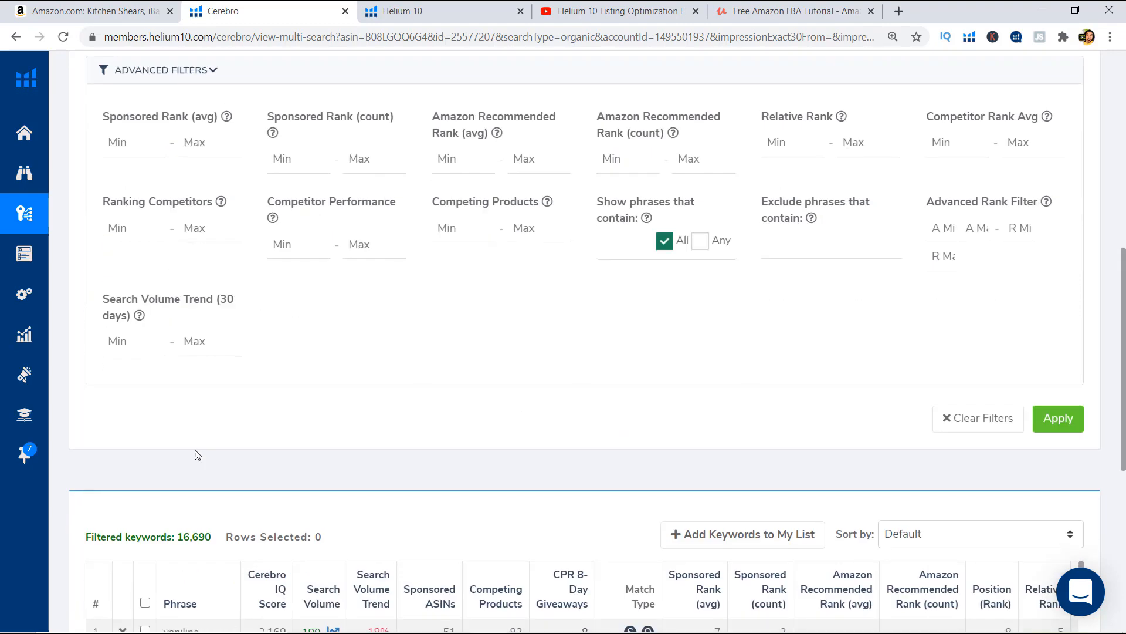
click(1053, 418)
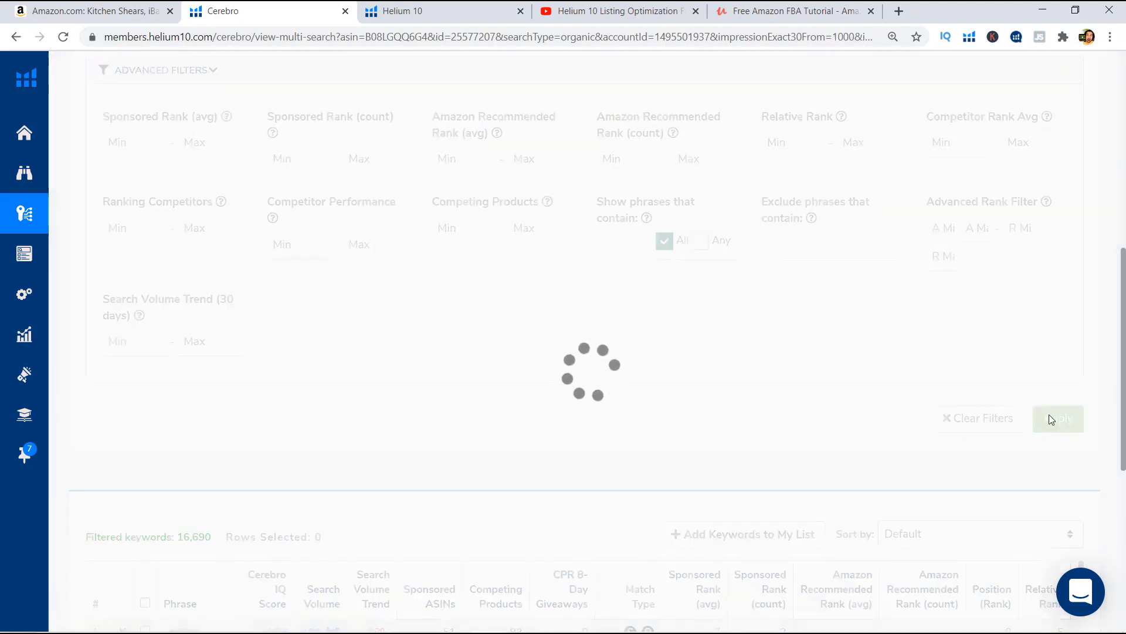
Check the filtered keywords total and the listed phrases under the 1000 minimum search volume
scroll(285, 414, down, 1)
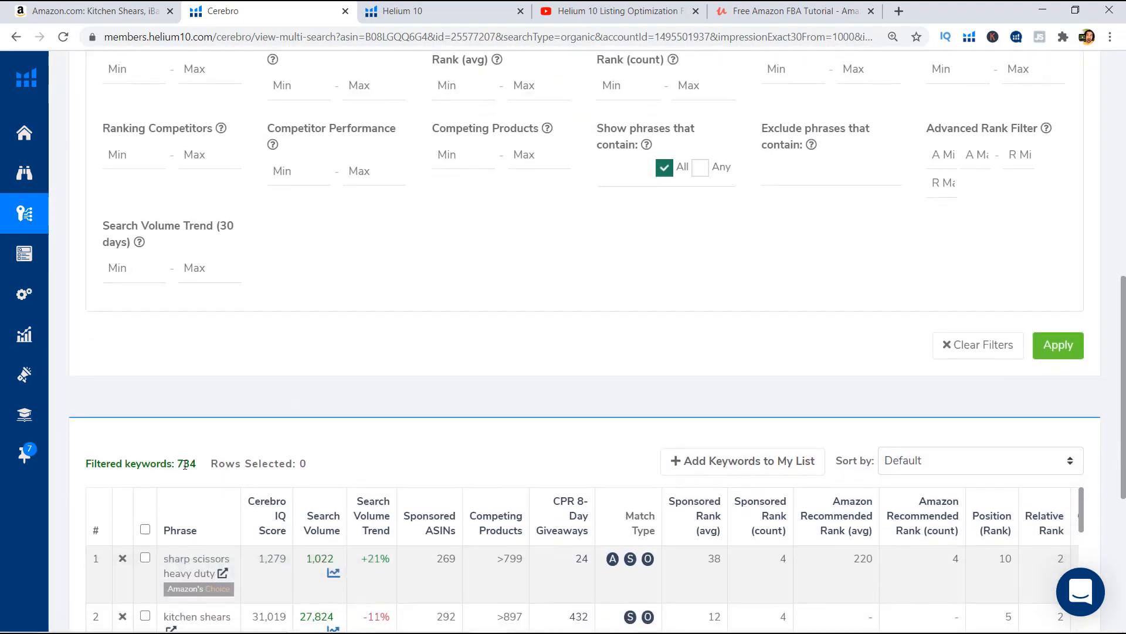
click(410, 464)
scroll(378, 389, down, 1)
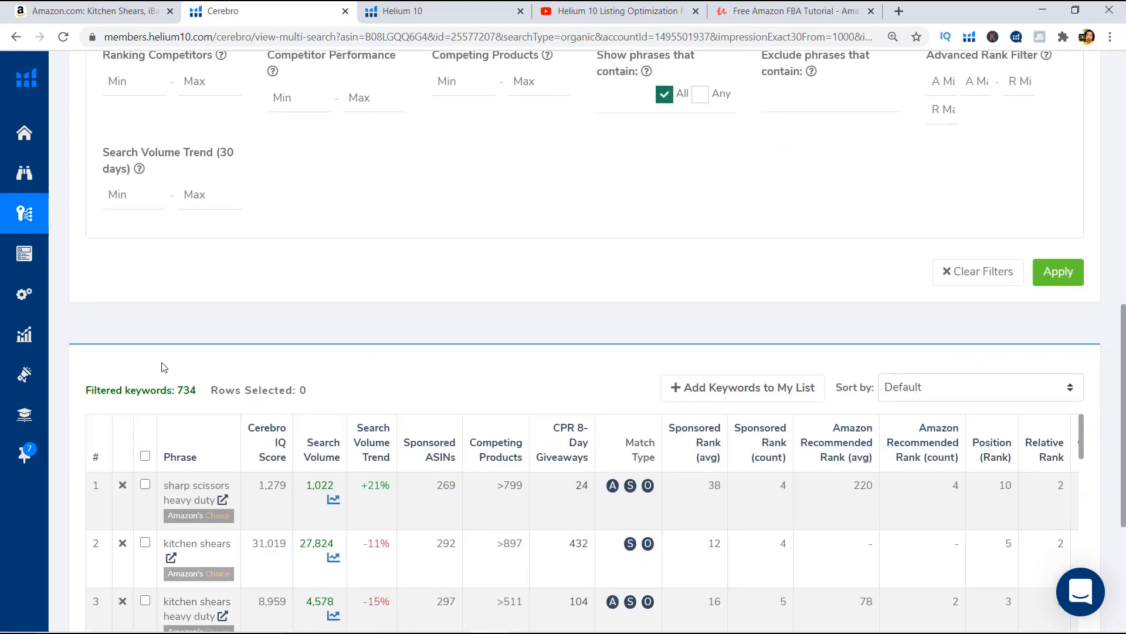
scroll(547, 477, down, 2)
scroll(864, 551, up, 2)
scroll(998, 469, down, 2)
scroll(985, 483, up, 2)
Raise the minimum Search Volume to 5000 and reapply the filters
scroll(445, 426, up, 5)
click(118, 244)
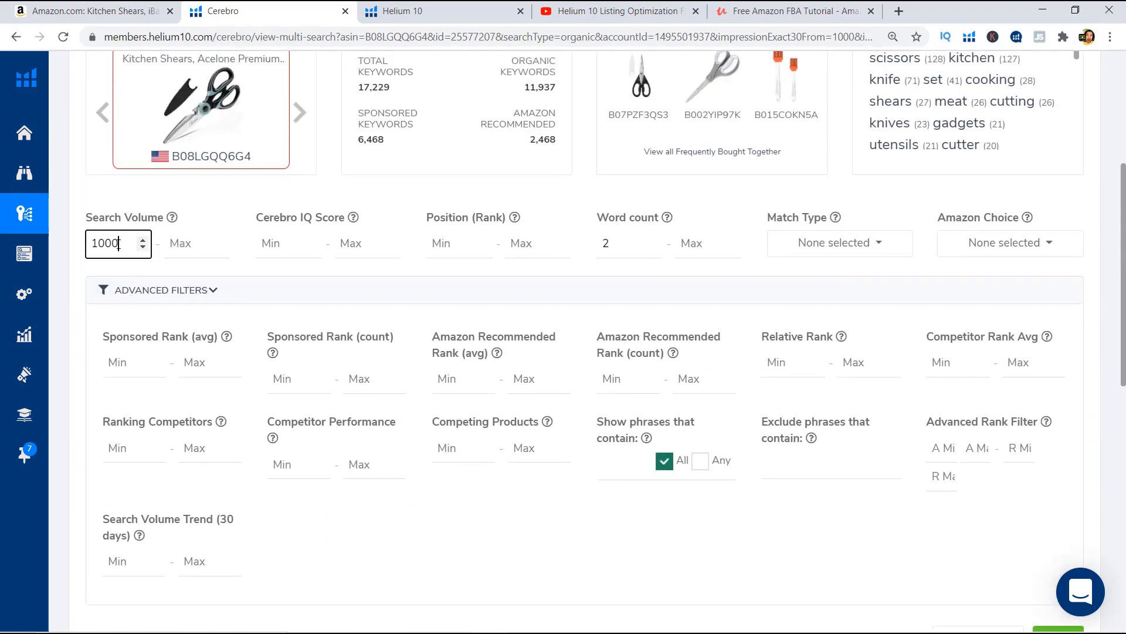
key(ctrl+a)
key(BackSpace)
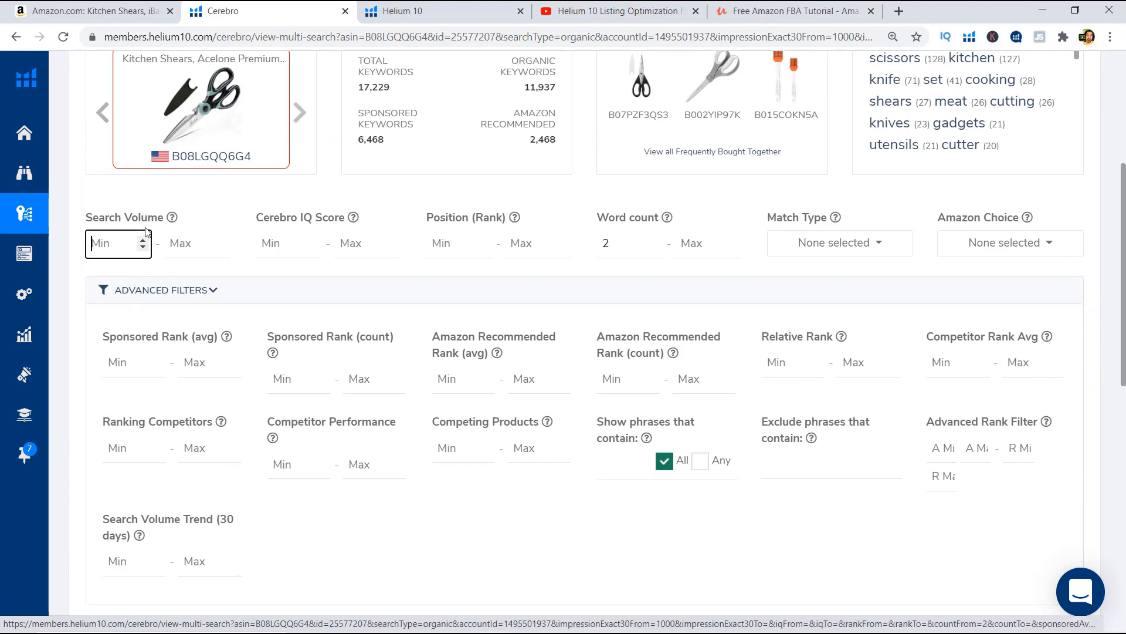
text(5000)
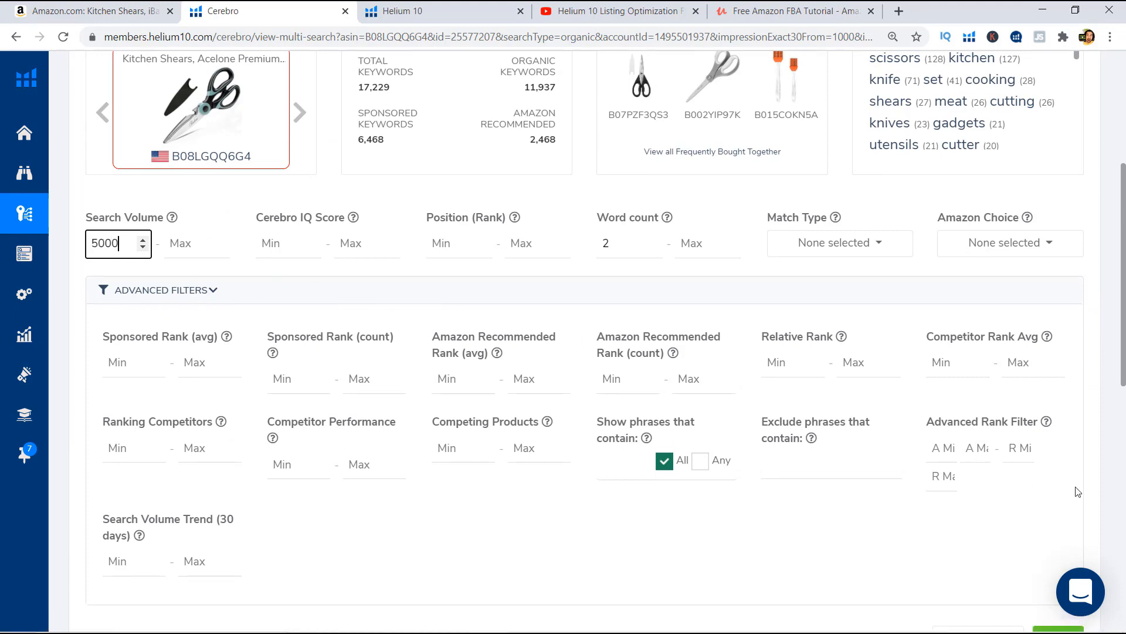
scroll(564, 340, down, 1)
click(1061, 554)
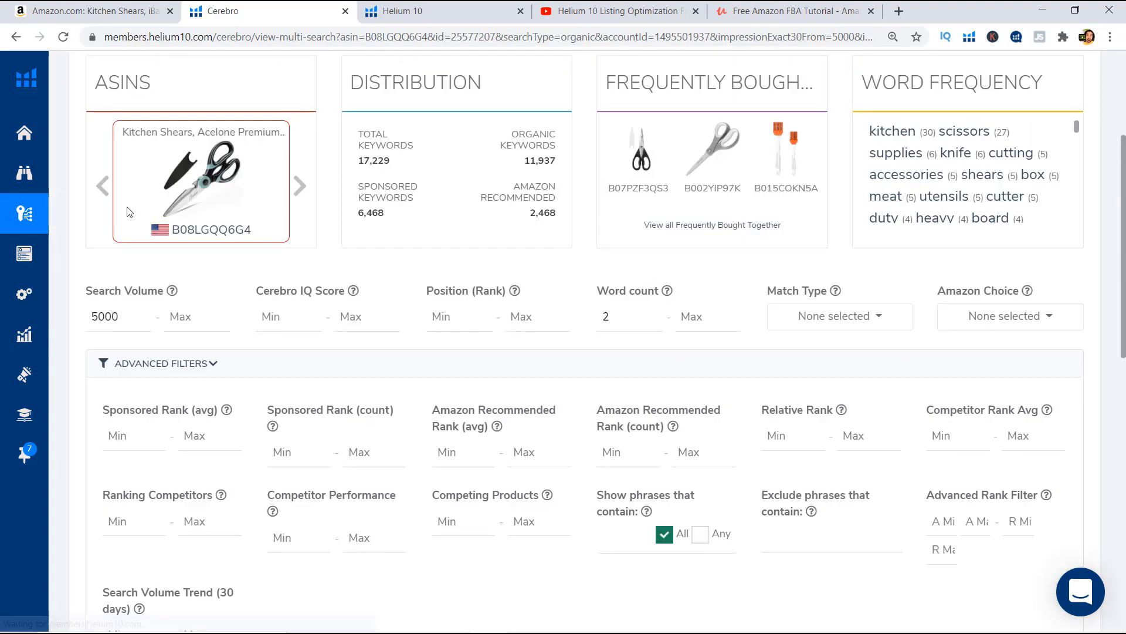
Examine the filtered keywords total and browse the phrases under the 5000 minimum search volume
double_click(103, 316)
scroll(400, 329, down, 6)
scroll(401, 328, down, 2)
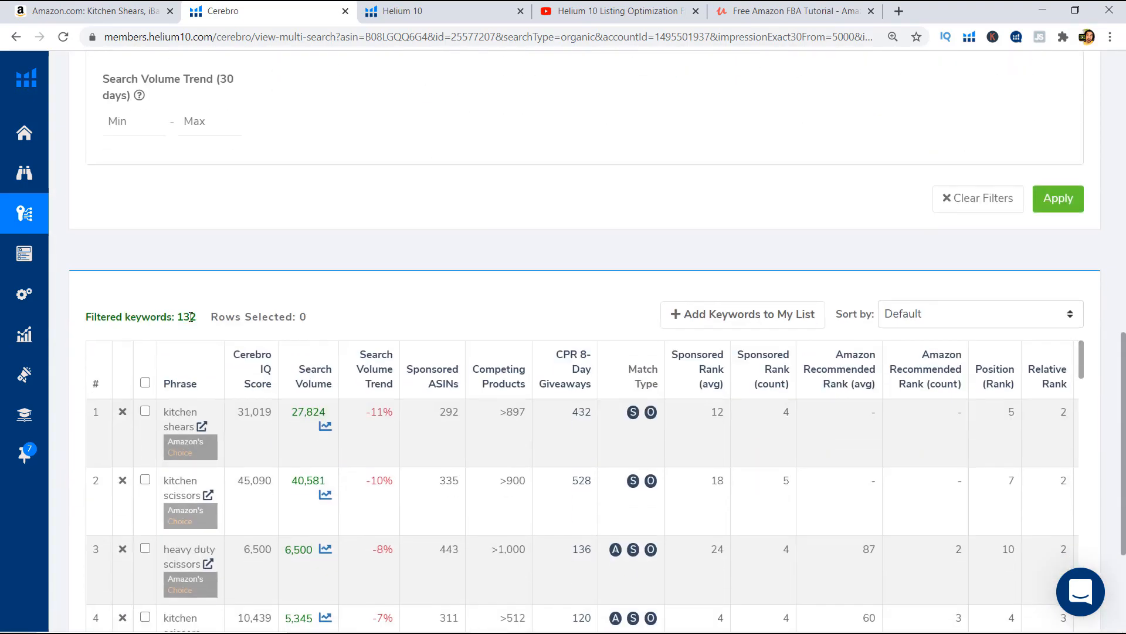
triple_click(181, 319)
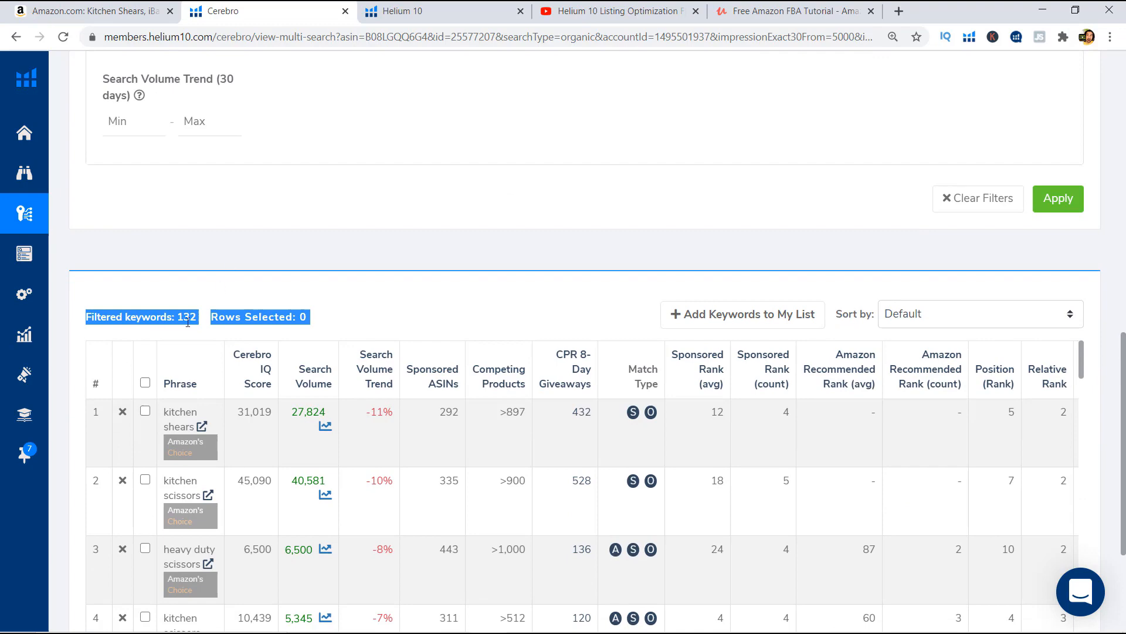
click(238, 316)
scroll(235, 305, up, 5)
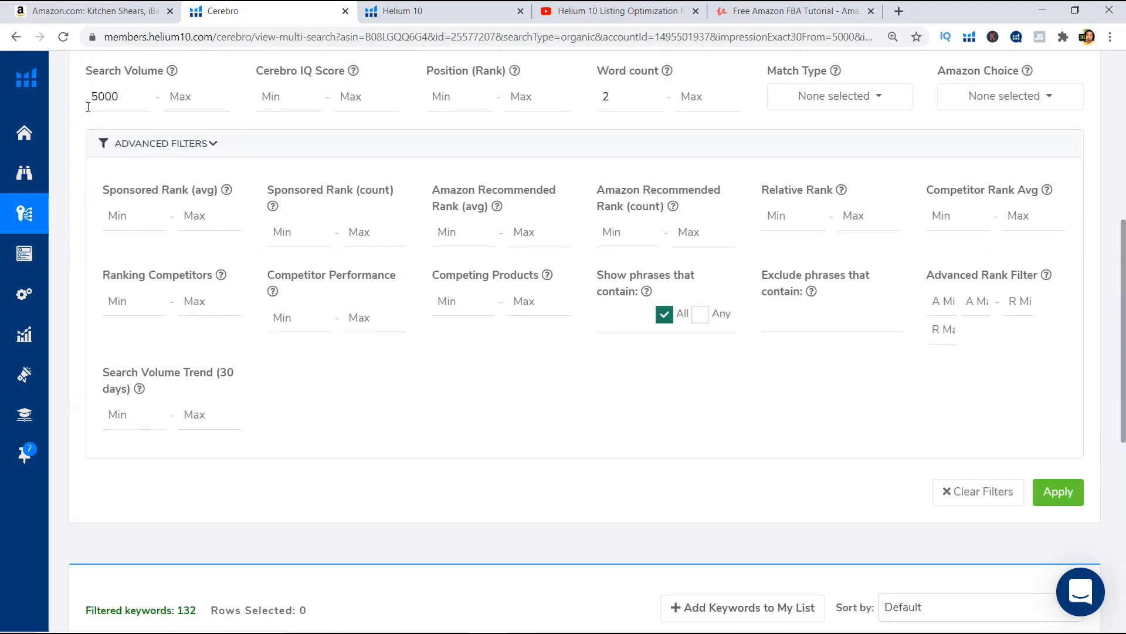
scroll(235, 305, down, 4)
scroll(429, 471, down, 4)
scroll(892, 493, down, 1)
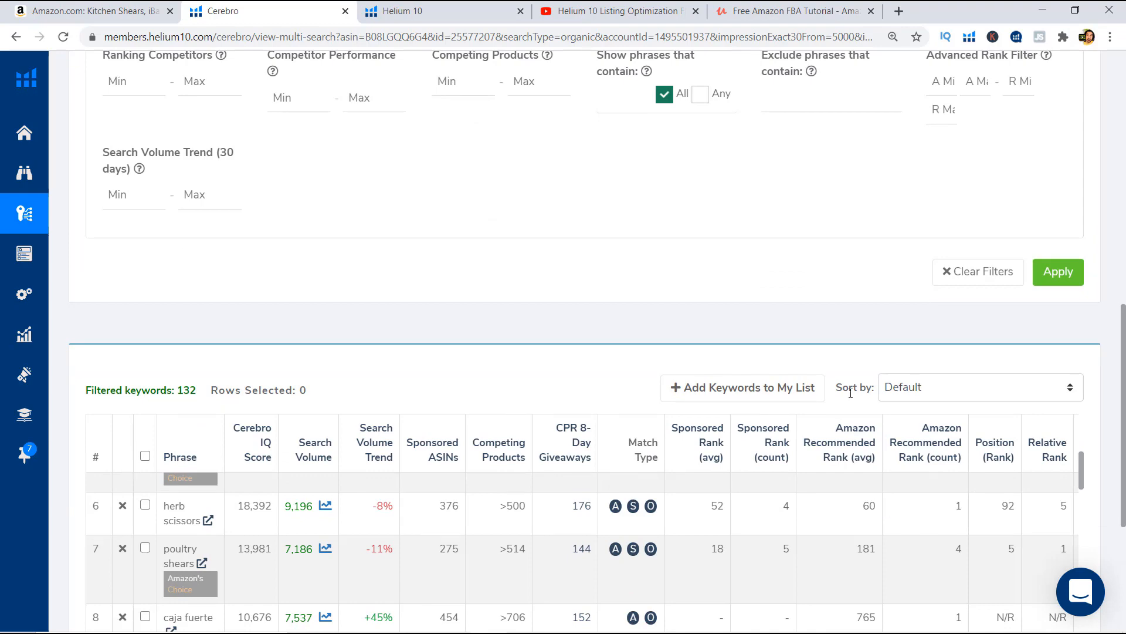
Clear the minimum Search Volume value and reapply the filters
scroll(851, 393, up, 9)
double_click(118, 389)
key(BackSpace)
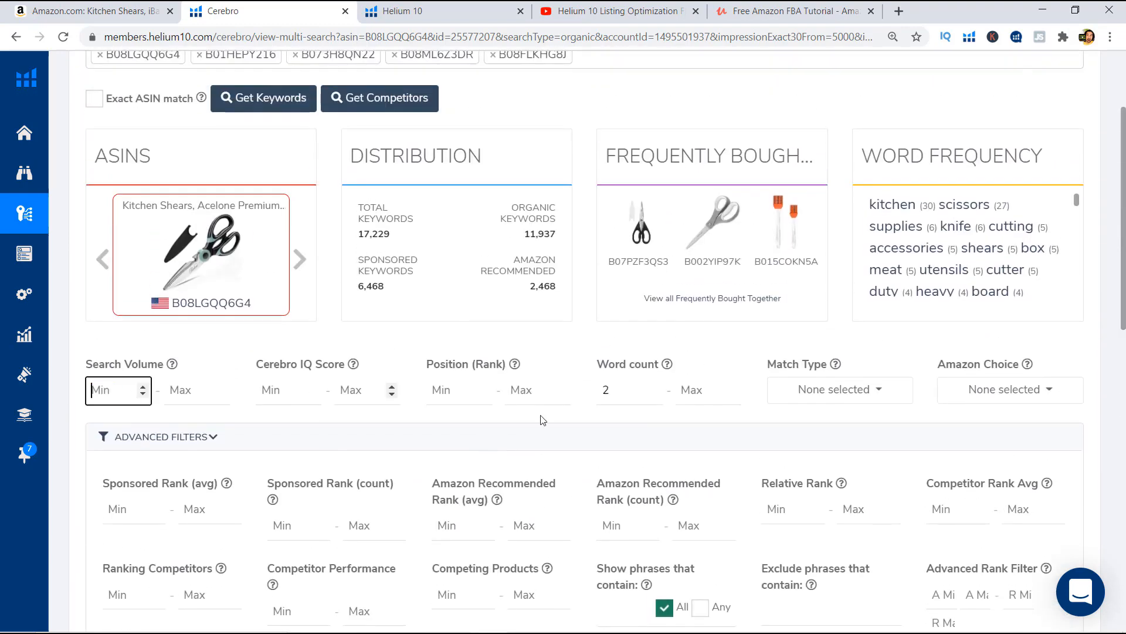
scroll(542, 419, down, 5)
click(1047, 487)
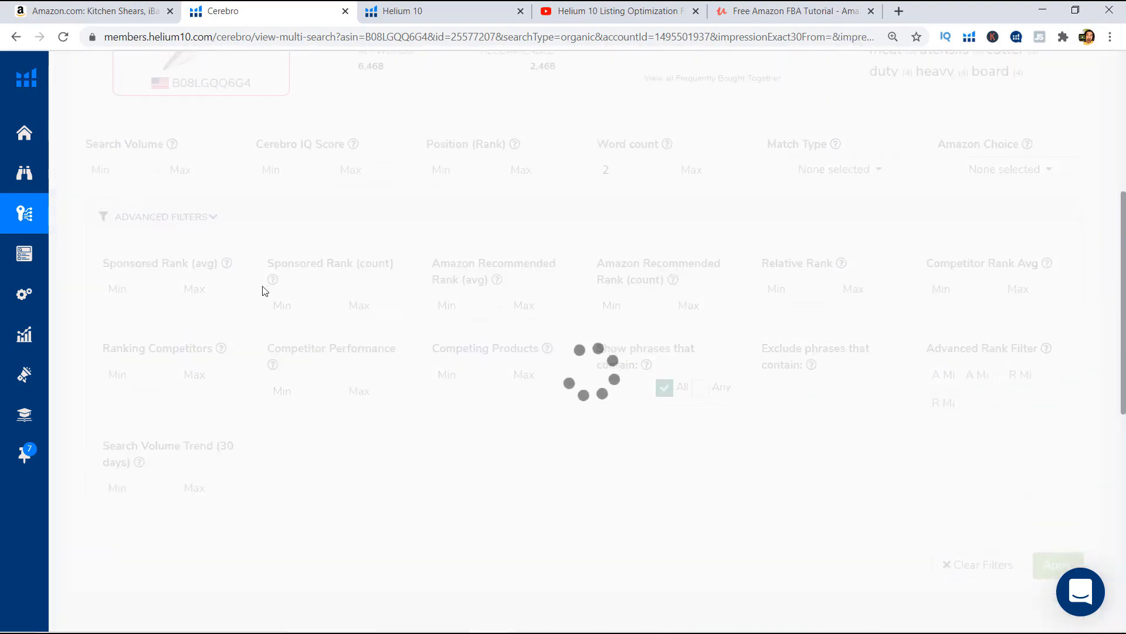
Read the explanations of Cerebro IQ Score and Competing Products in the filters and the keyword table's column headings
scroll(262, 305, up, 4)
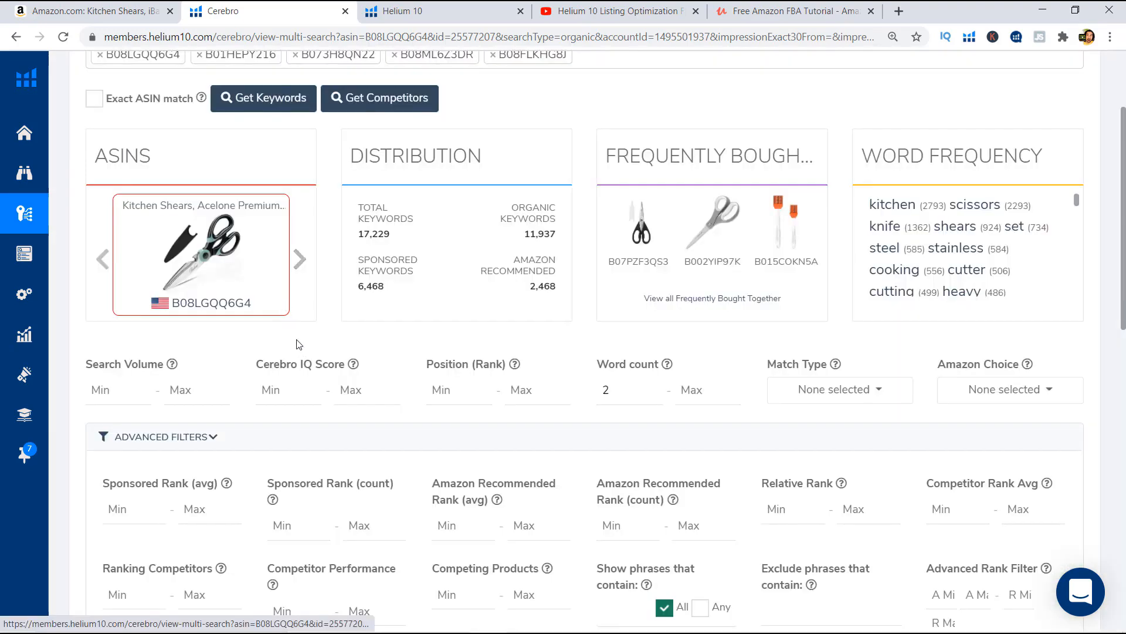
scroll(297, 345, down, 2)
scroll(341, 305, up, 1)
mouse_move(353, 292)
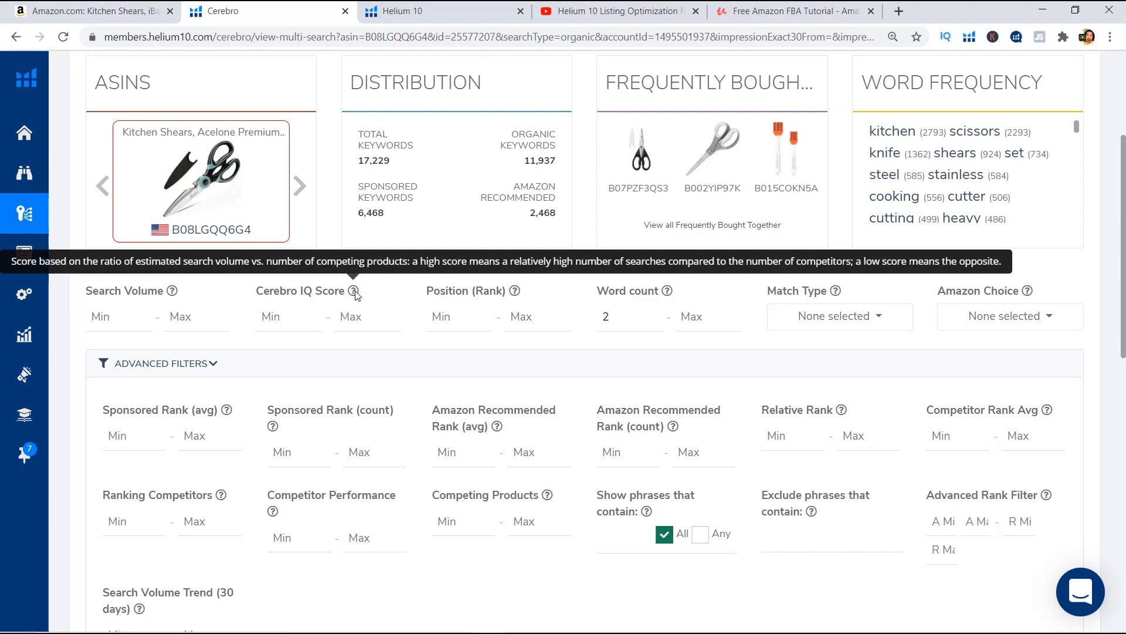
scroll(375, 311, down, 3)
scroll(405, 293, down, 3)
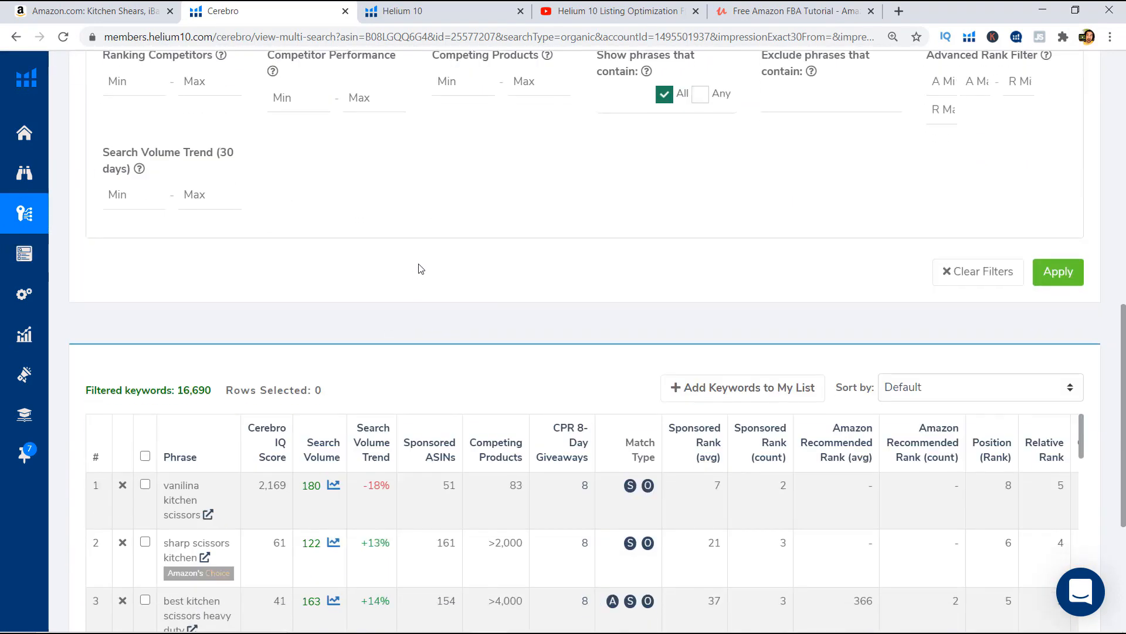
scroll(419, 269, down, 2)
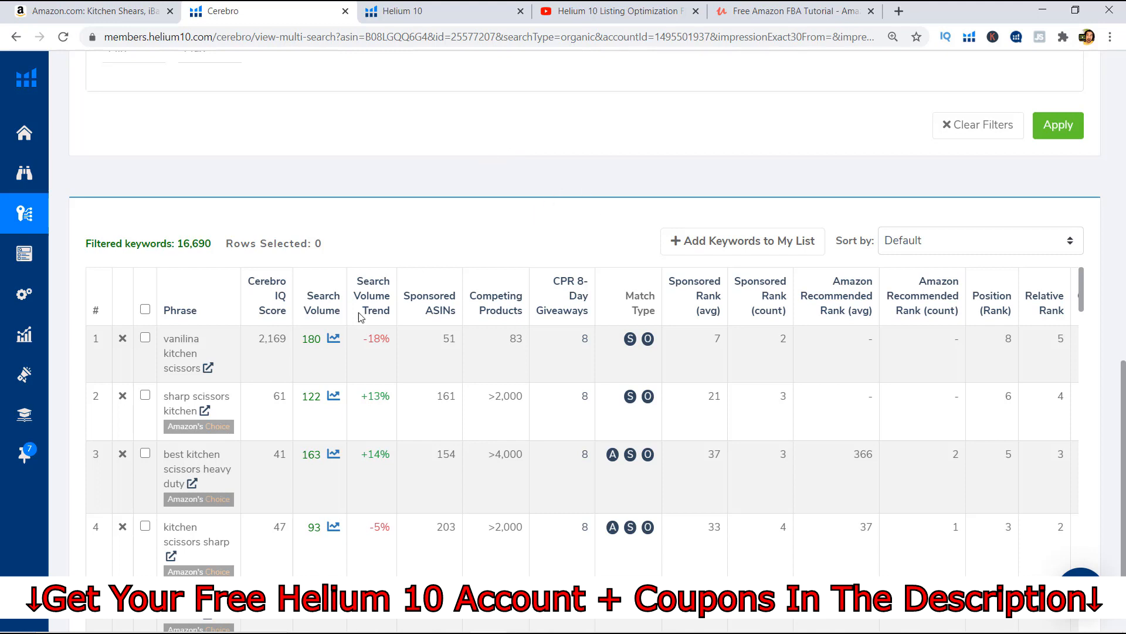
mouse_move(279, 297)
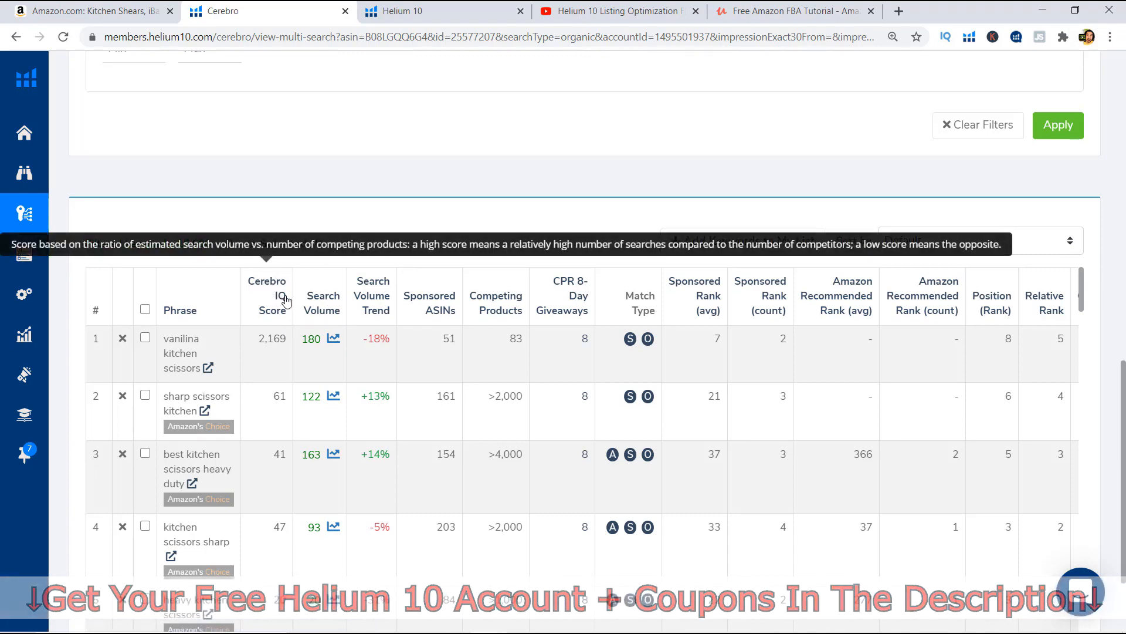
mouse_move(502, 295)
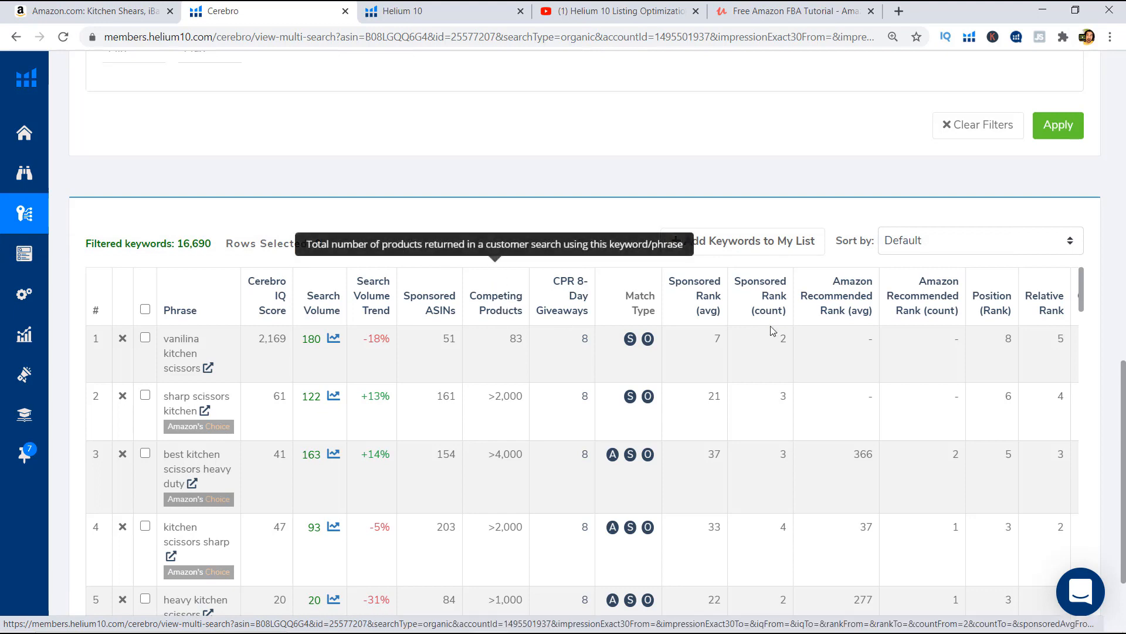
Examine the first keyword's Cerebro IQ Score alongside the column explanations for search volume trend, competing products and CPR giveaways
drag(1124, 417, 1125, 171)
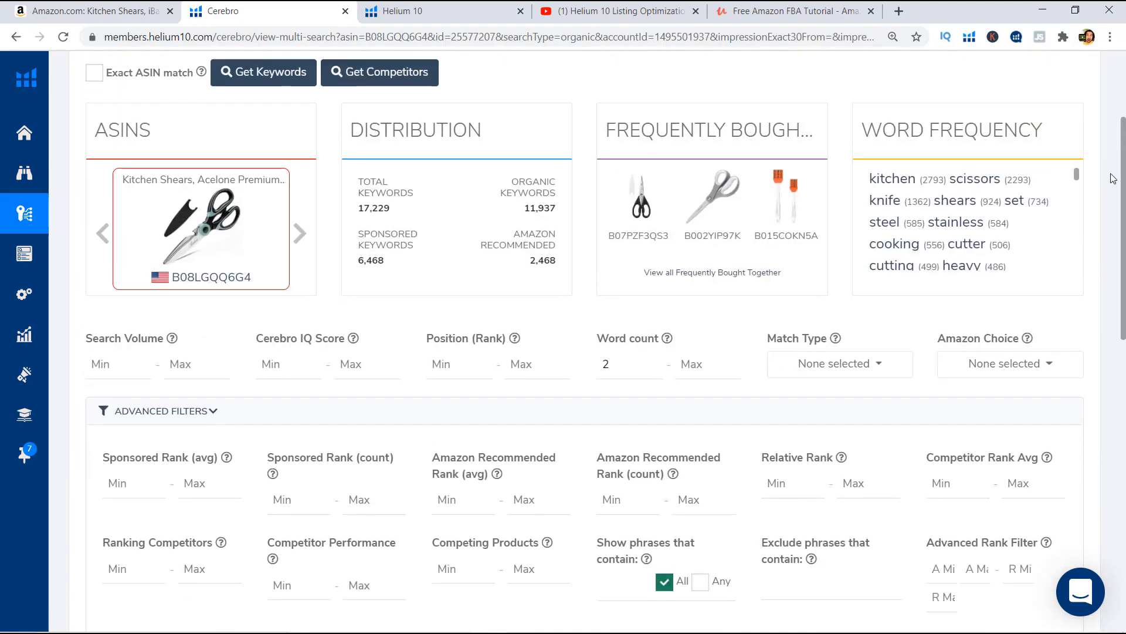
scroll(1113, 177, down, 10)
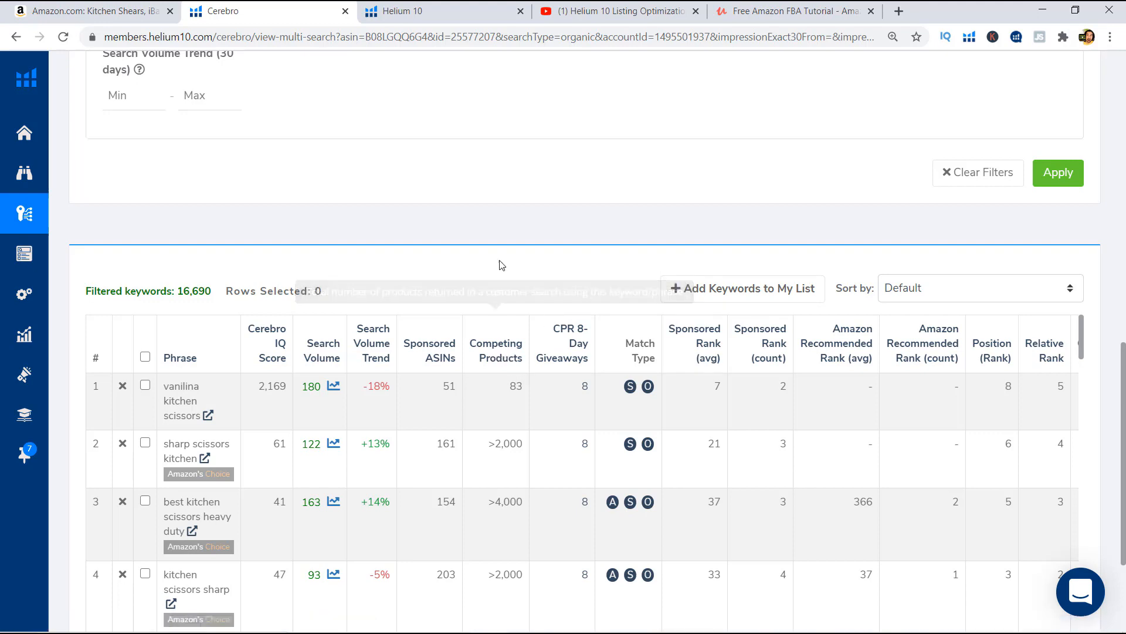
mouse_move(278, 362)
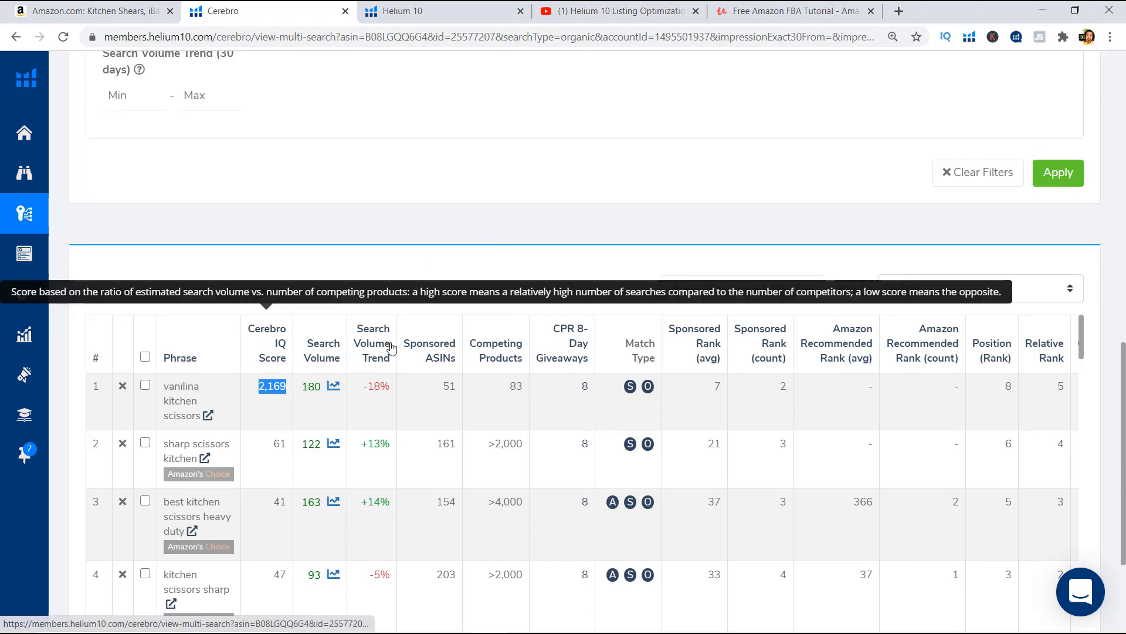
scroll(289, 377, up, 2)
scroll(289, 377, up, 6)
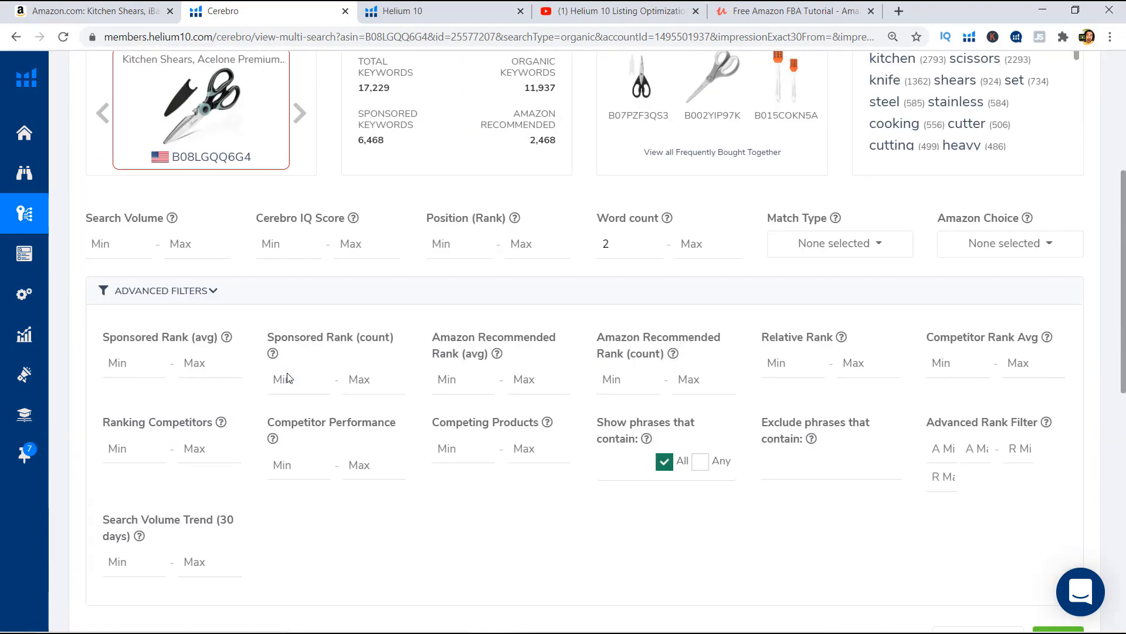
scroll(309, 362, down, 1)
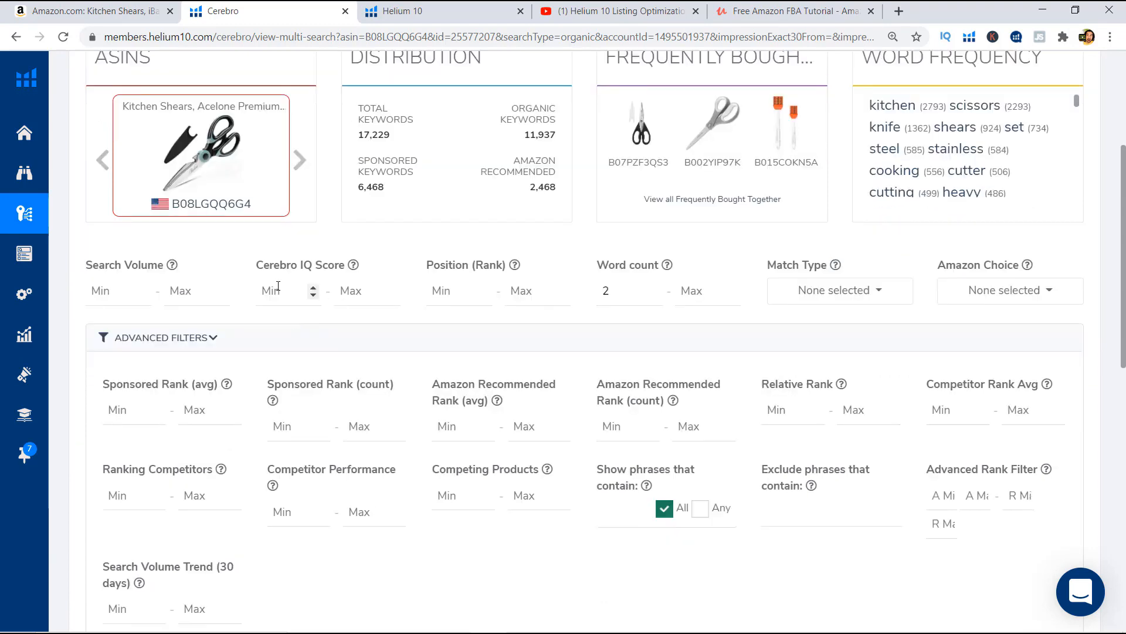
scroll(305, 315, down, 7)
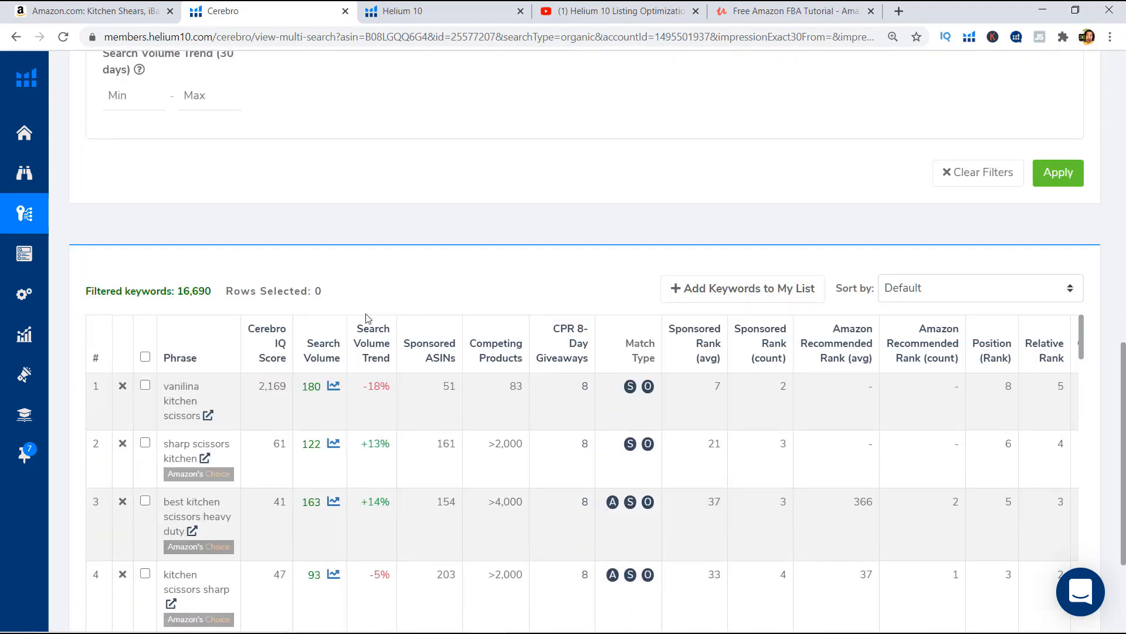
mouse_move(283, 352)
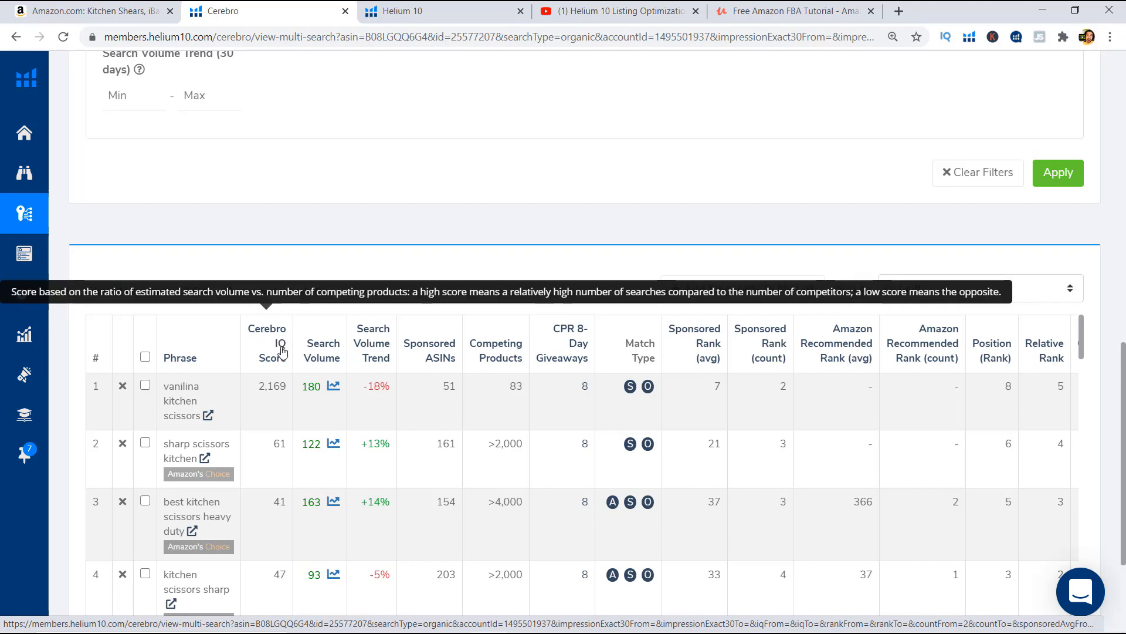
mouse_move(364, 333)
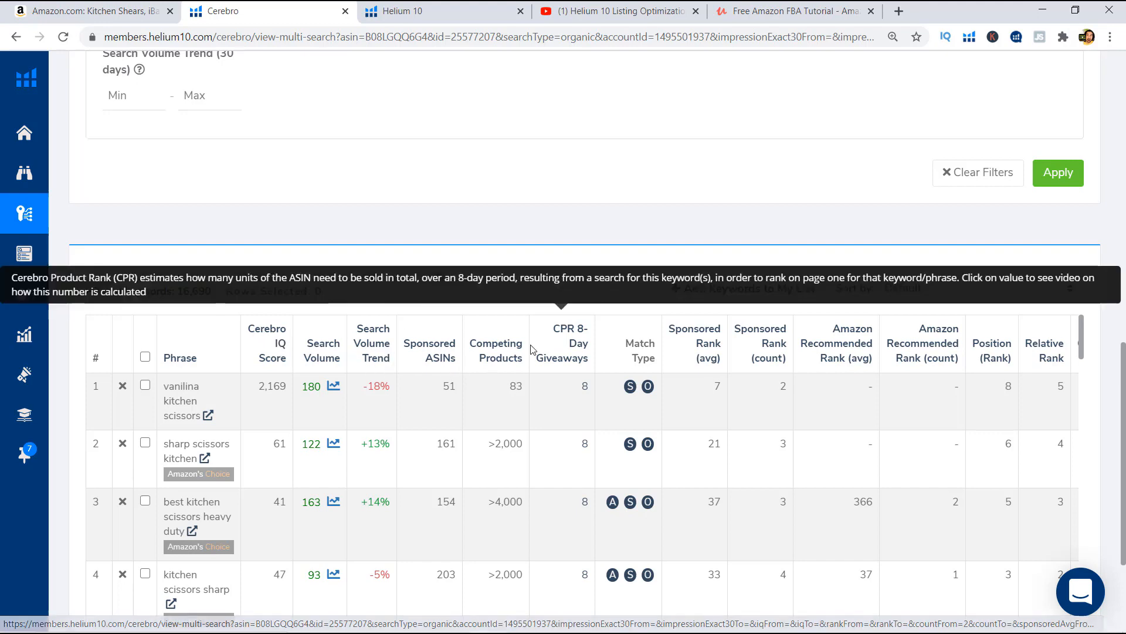
mouse_move(499, 364)
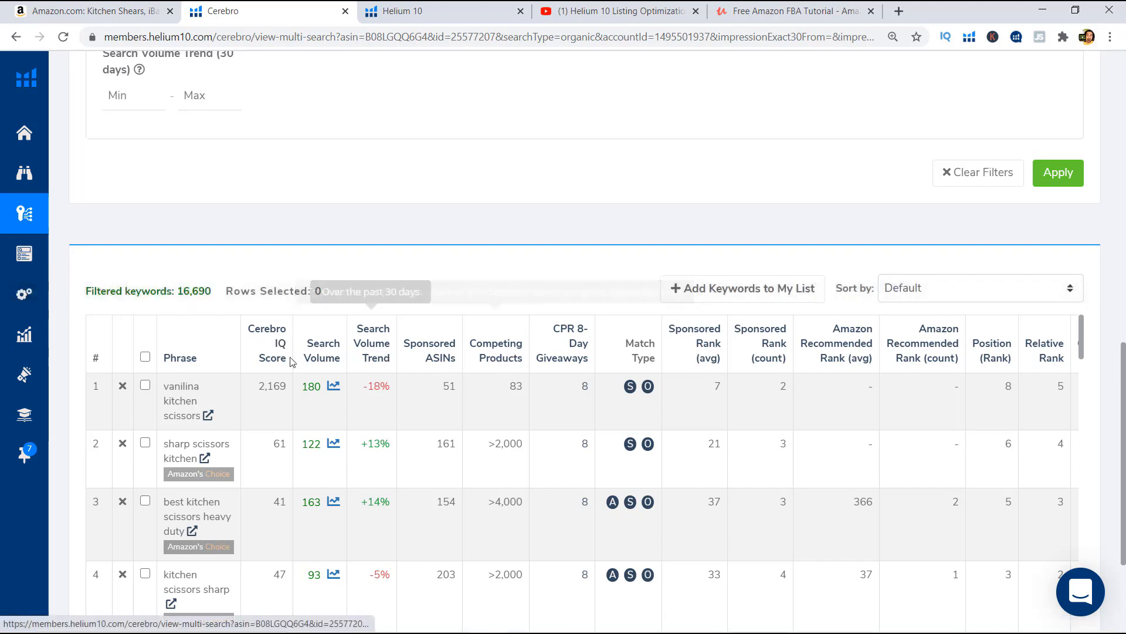
Set the minimum Cerebro IQ Score to 10000 and apply the filters
scroll(315, 360, up, 6)
scroll(315, 360, up, 2)
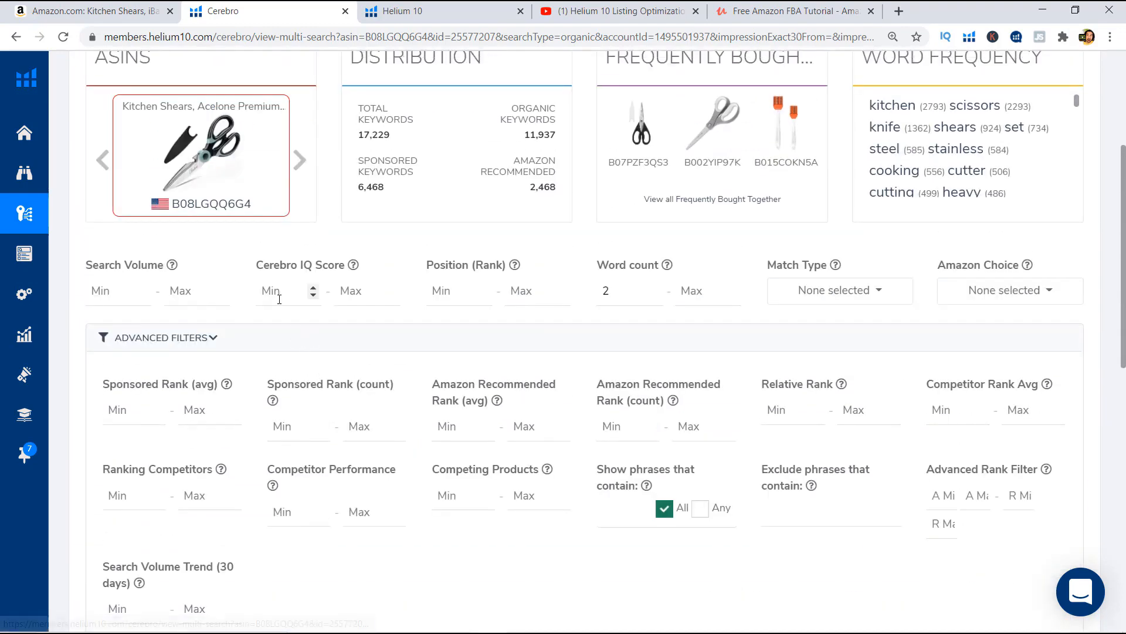
click(279, 300)
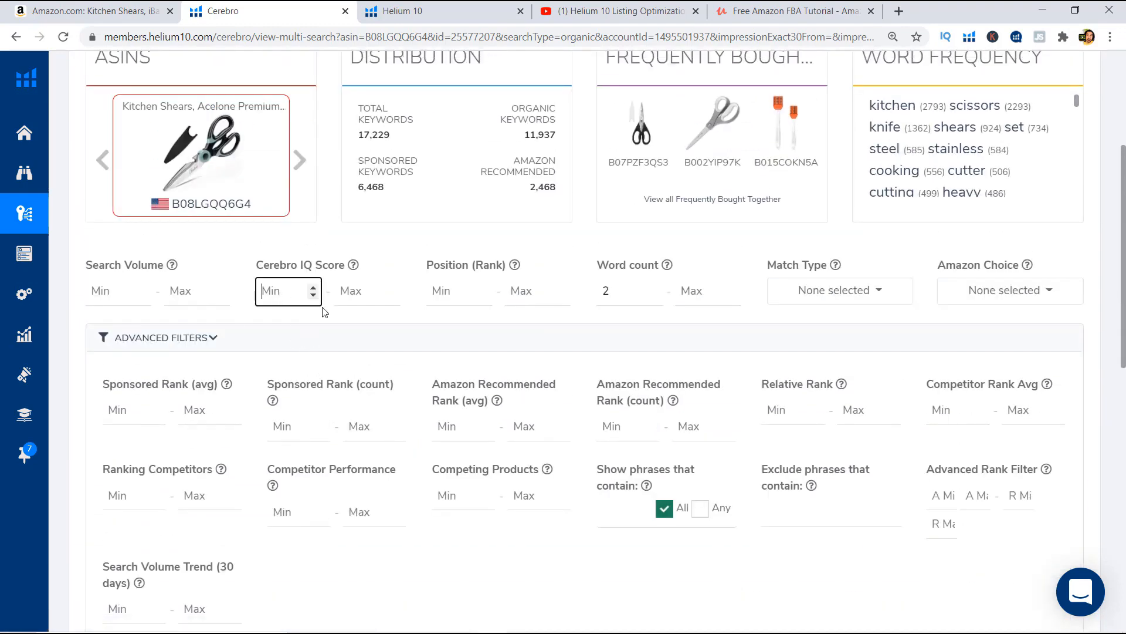
text(10000)
scroll(469, 315, down, 1)
scroll(469, 315, down, 6)
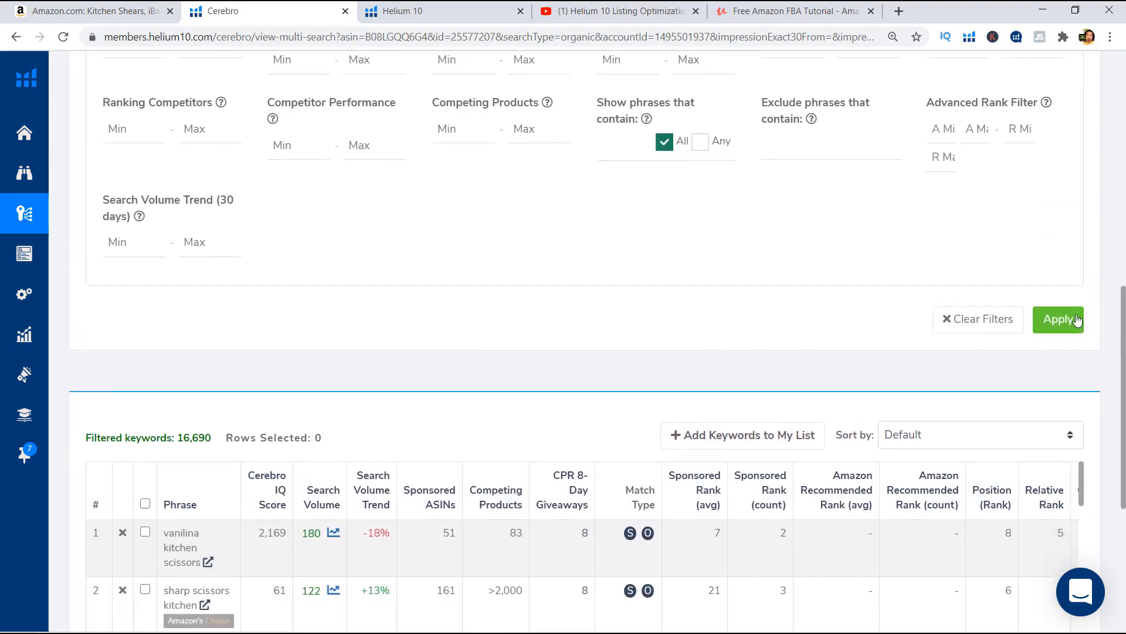
click(1074, 320)
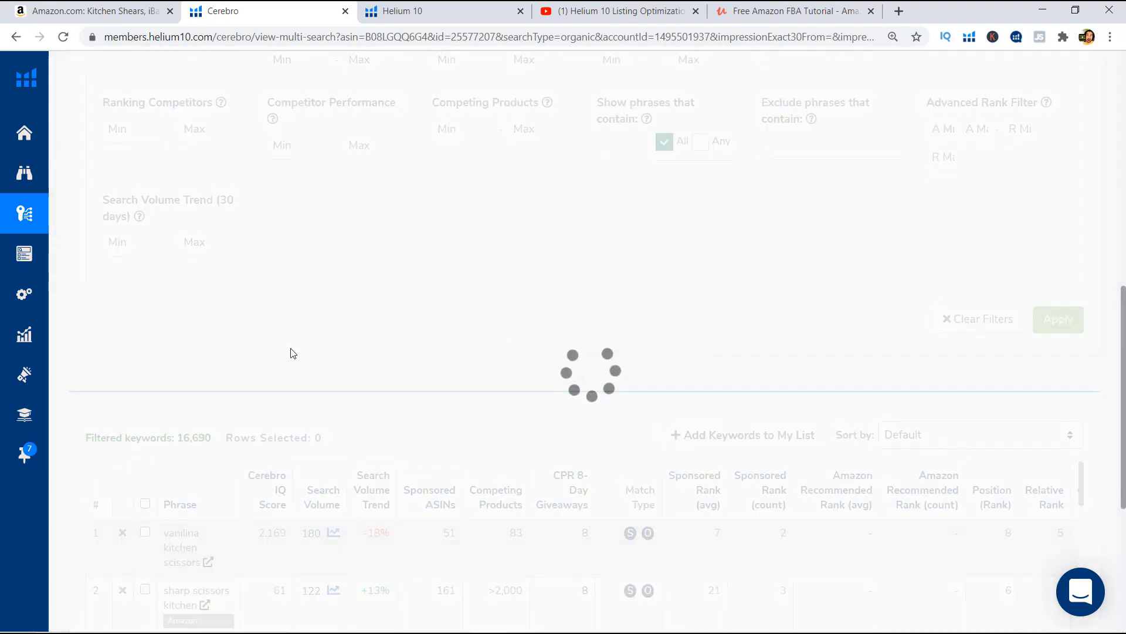
Examine the filtered keywords total, the column explanations and the kershaw kitchen shears phrase in the keyword table
scroll(184, 438, down, 2)
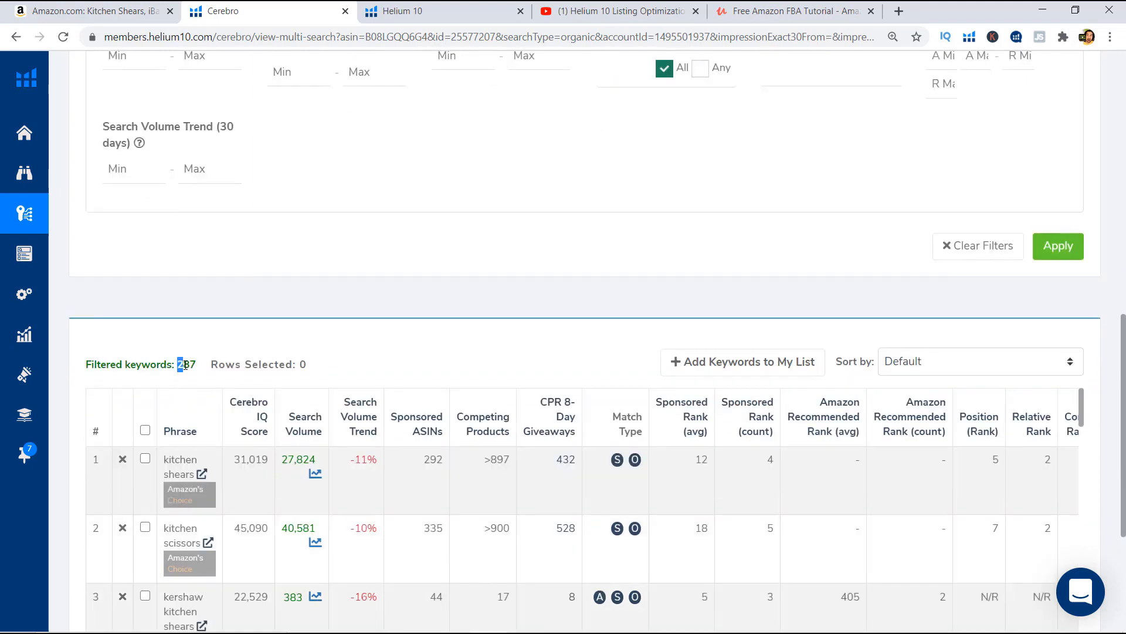
click(239, 329)
mouse_move(263, 417)
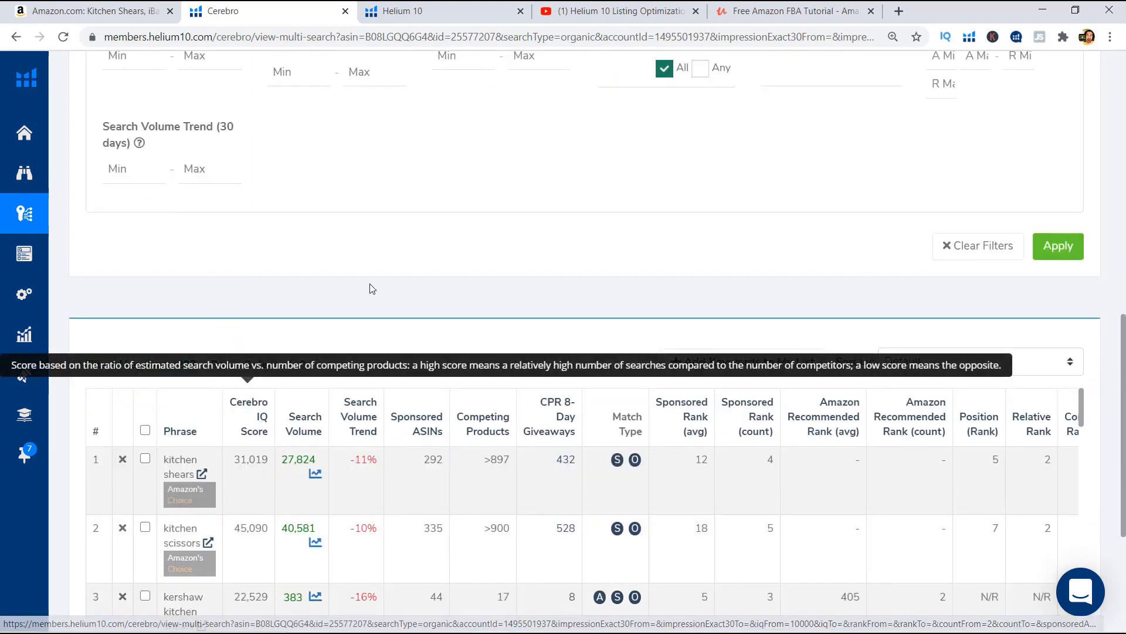
scroll(409, 289, down, 2)
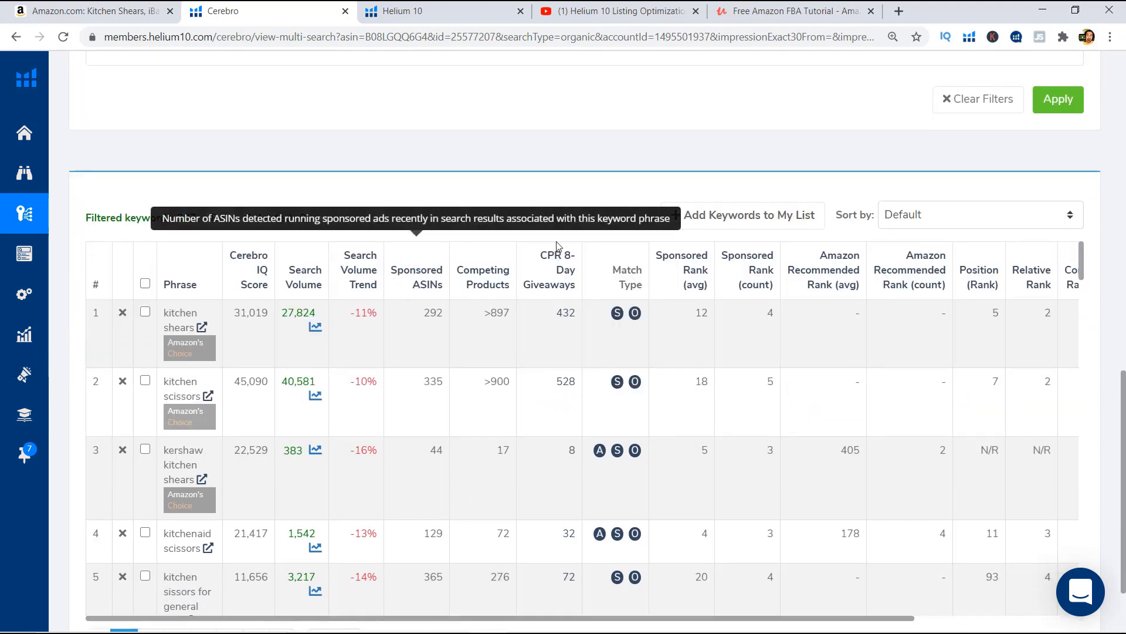
mouse_move(525, 285)
mouse_move(364, 274)
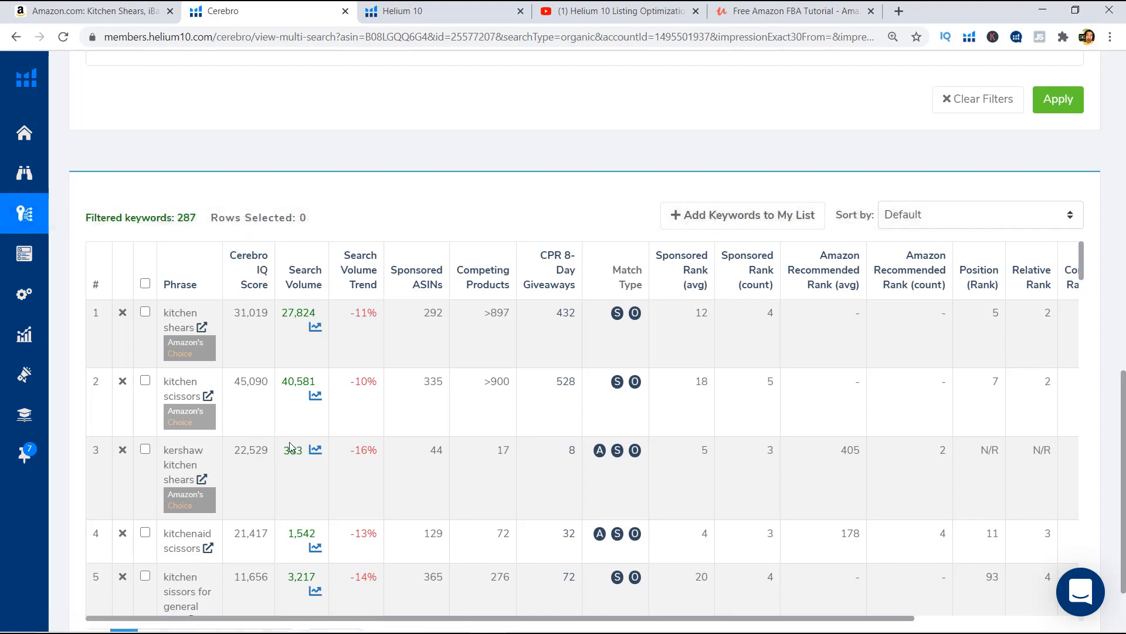
drag(205, 450, 164, 447)
click(225, 461)
Browse the phrases under the 10000 minimum score, comparing their Cerebro IQ Scores, search volumes and competing products
scroll(214, 373, down, 1)
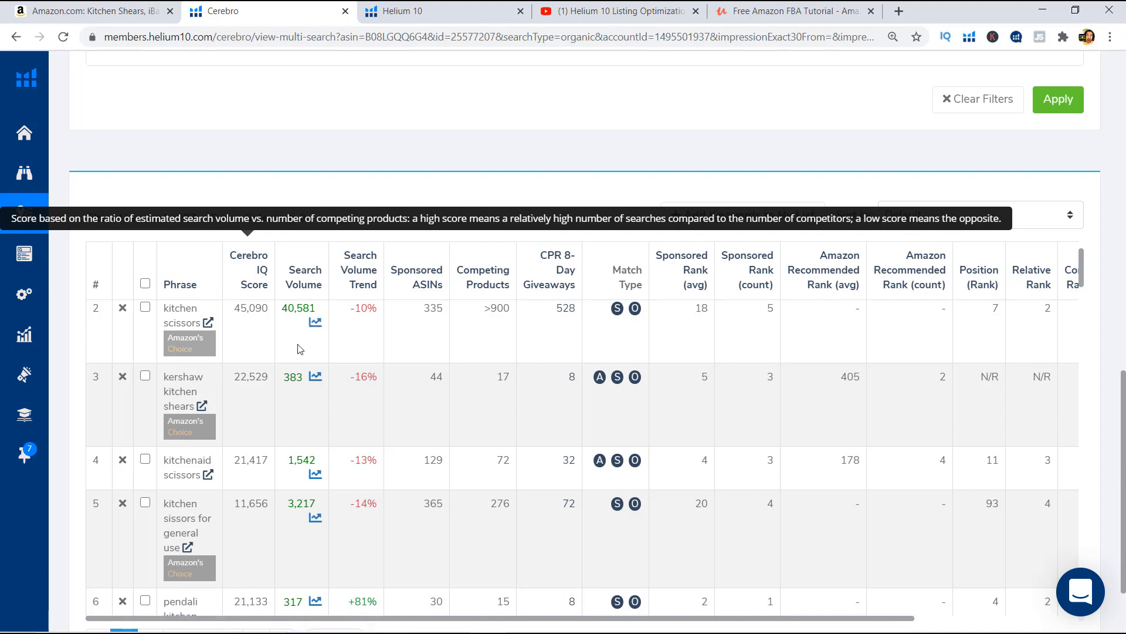
scroll(249, 380, down, 2)
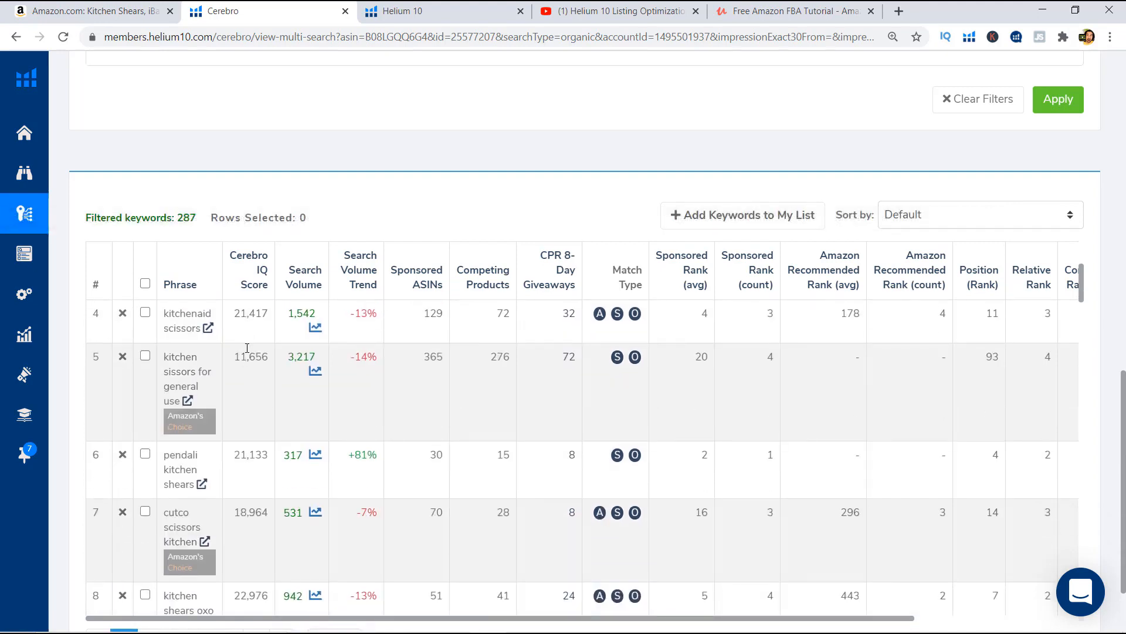
scroll(247, 348, down, 1)
scroll(270, 333, down, 1)
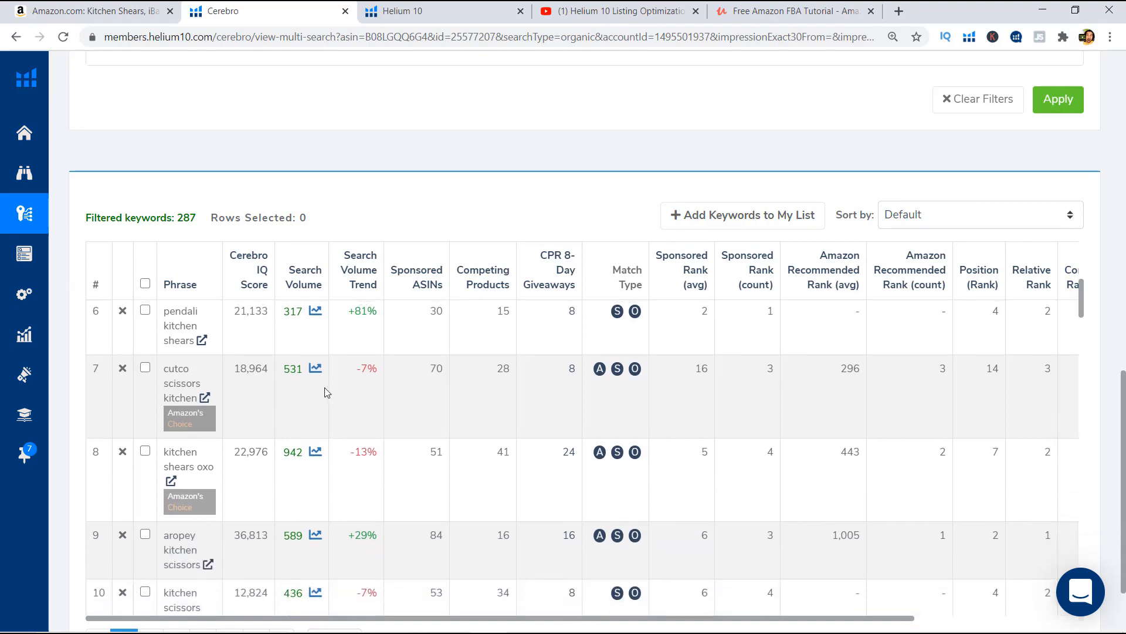
scroll(375, 446, up, 5)
scroll(315, 299, up, 10)
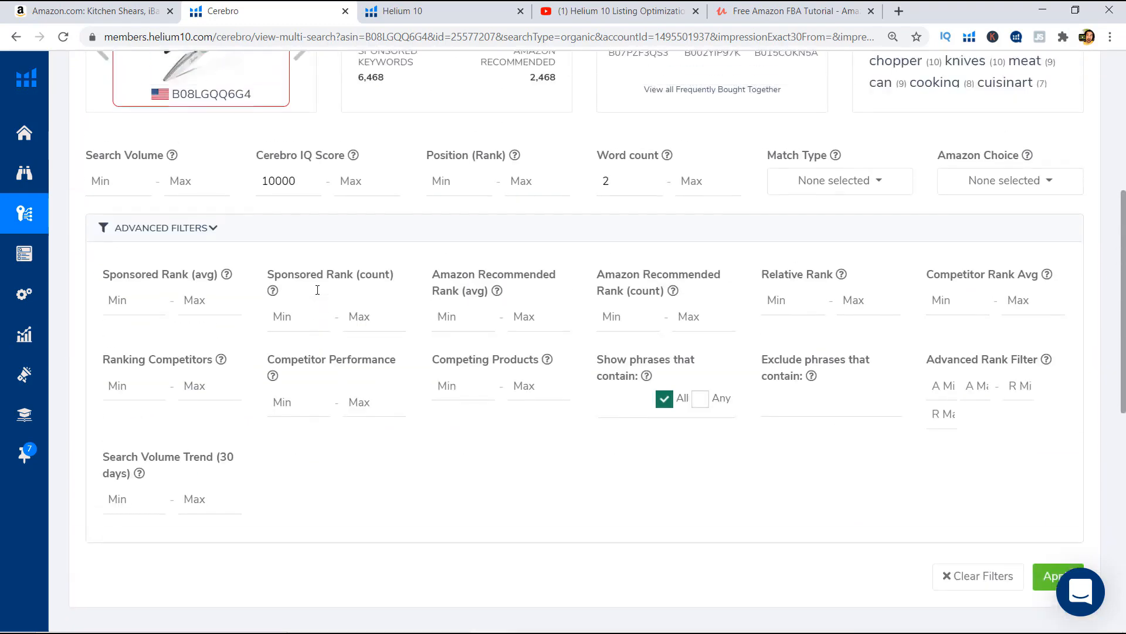
scroll(329, 317, down, 10)
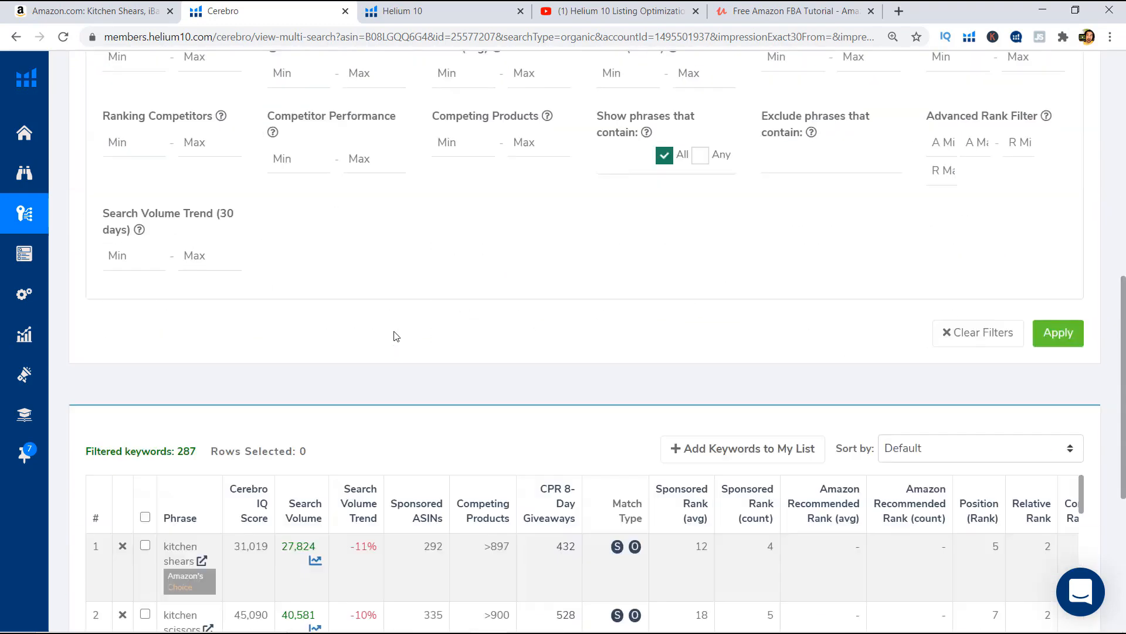
scroll(321, 288, down, 3)
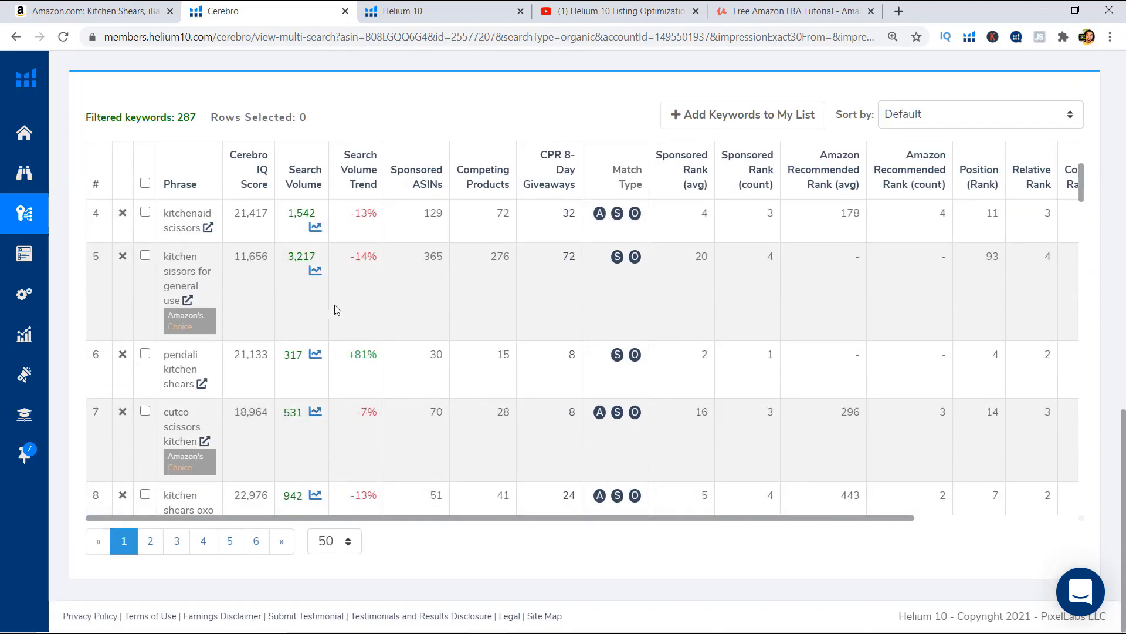
scroll(311, 308, down, 4)
Clear the minimum Cerebro IQ Score value in the filters
scroll(265, 295, up, 12)
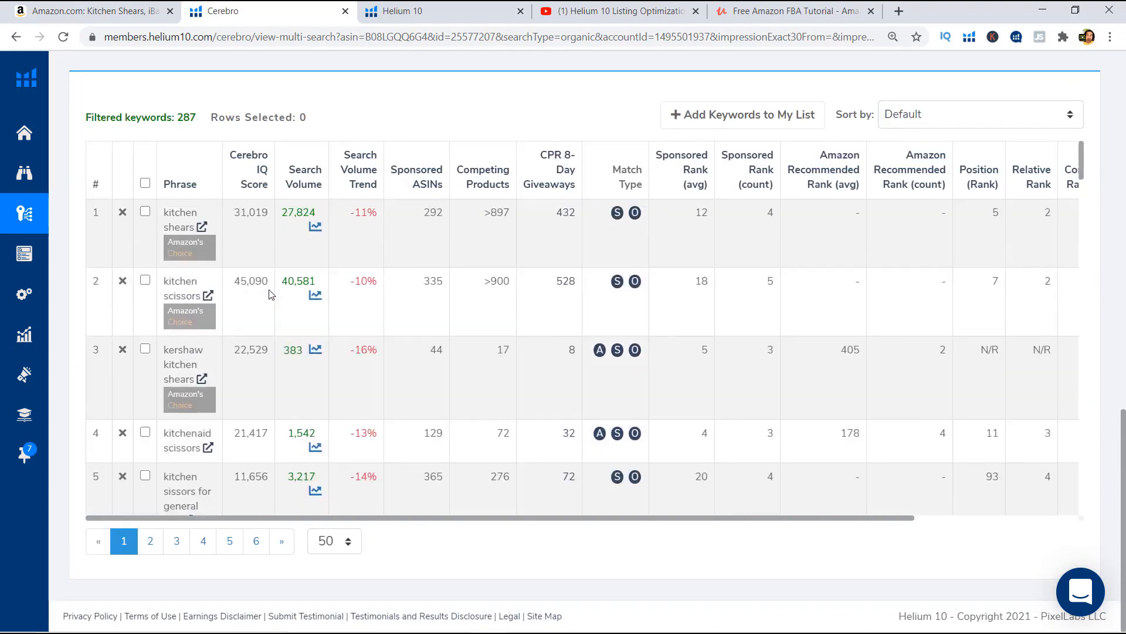
double_click(279, 257)
key(BackSpace)
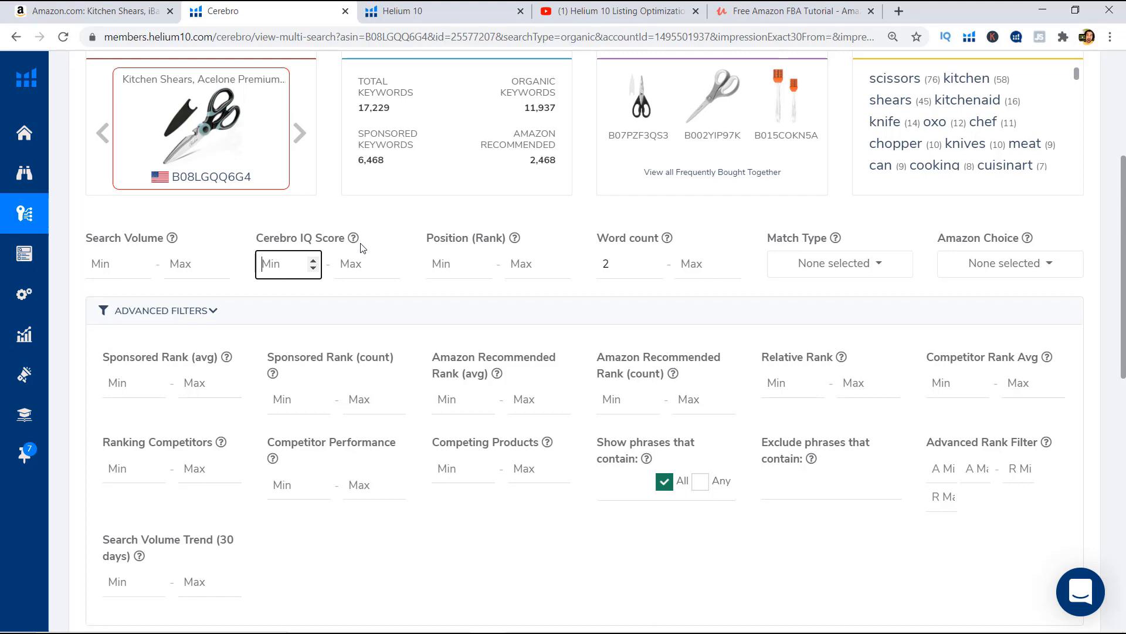
click(363, 209)
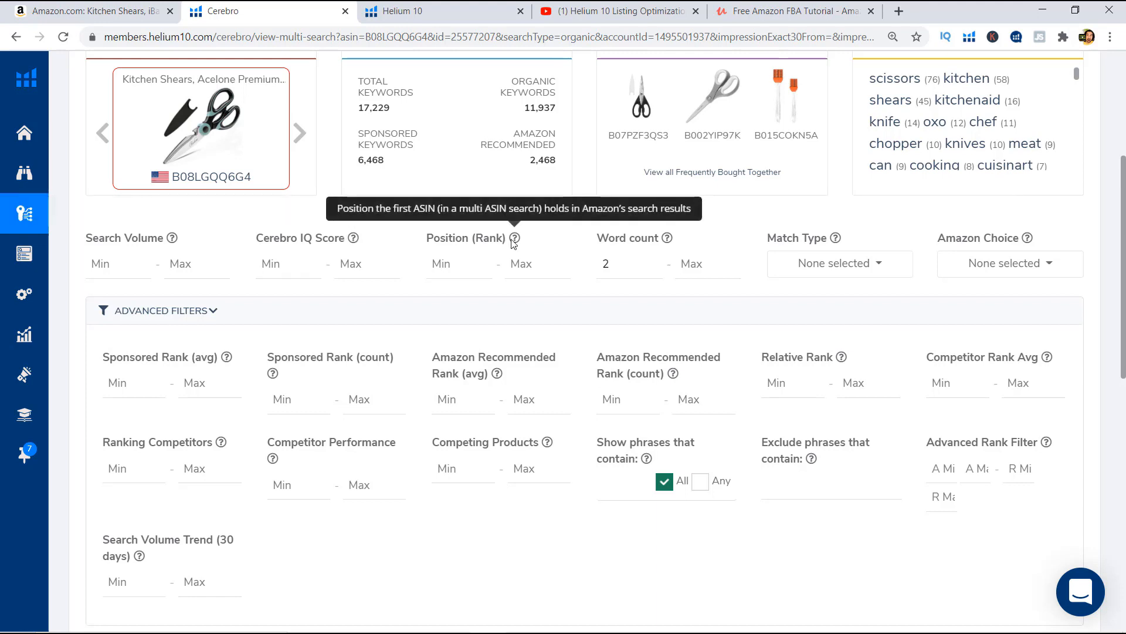
Read the Position (Rank) filter's explanation and check which product is the first ASIN in the multi-ASIN search
scroll(508, 222, up, 1)
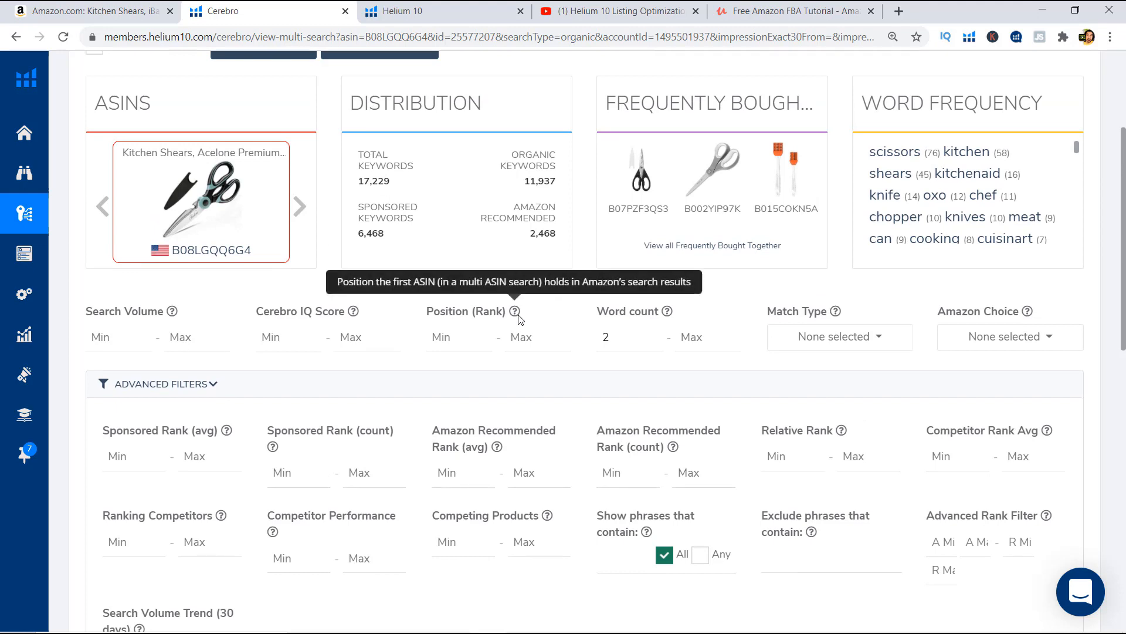
scroll(427, 488, up, 2)
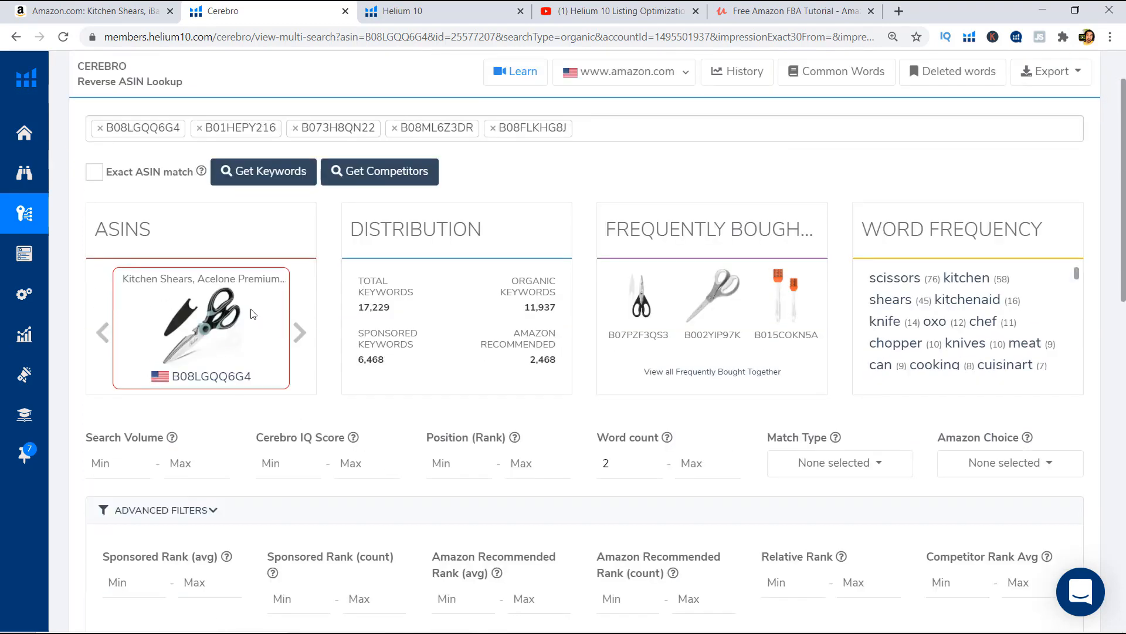
scroll(252, 314, up, 1)
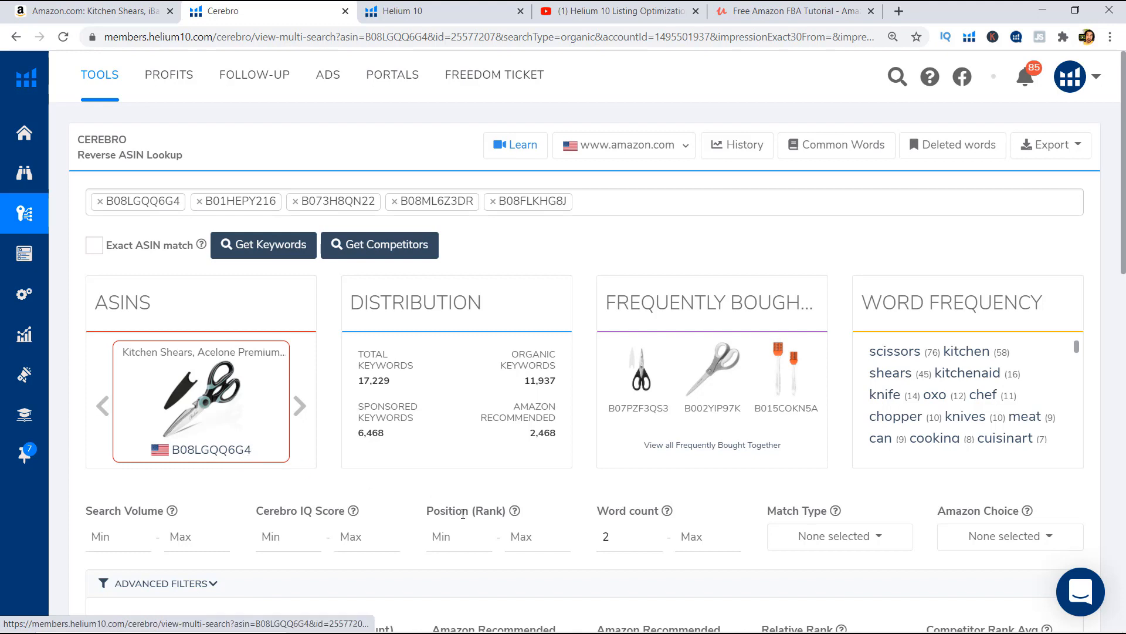
scroll(463, 514, down, 1)
mouse_move(516, 441)
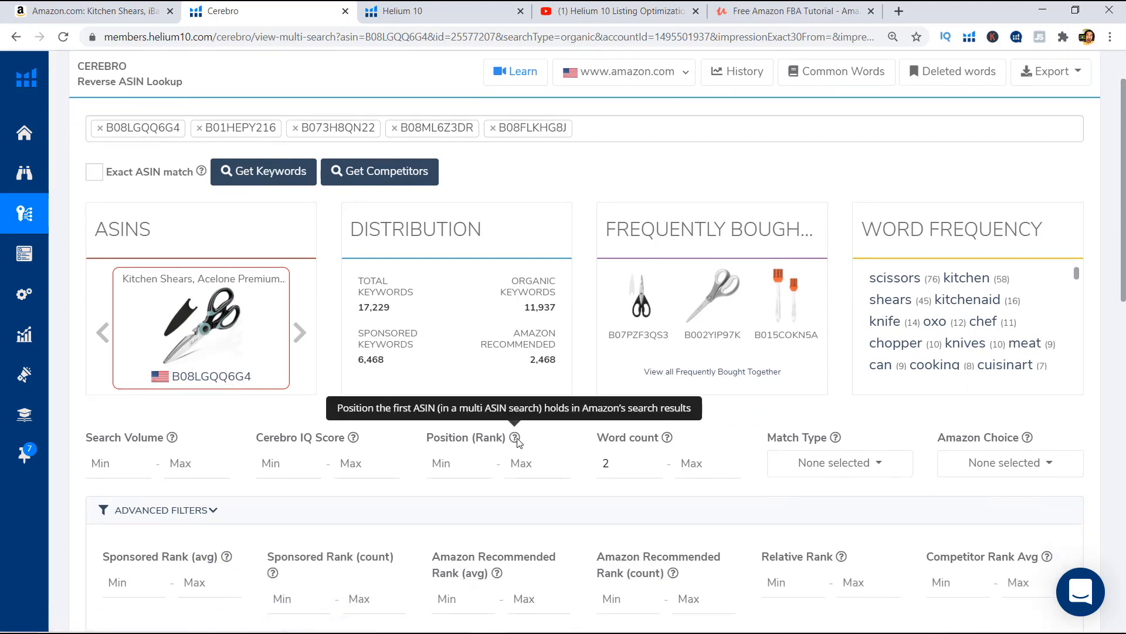
scroll(516, 441, down, 1)
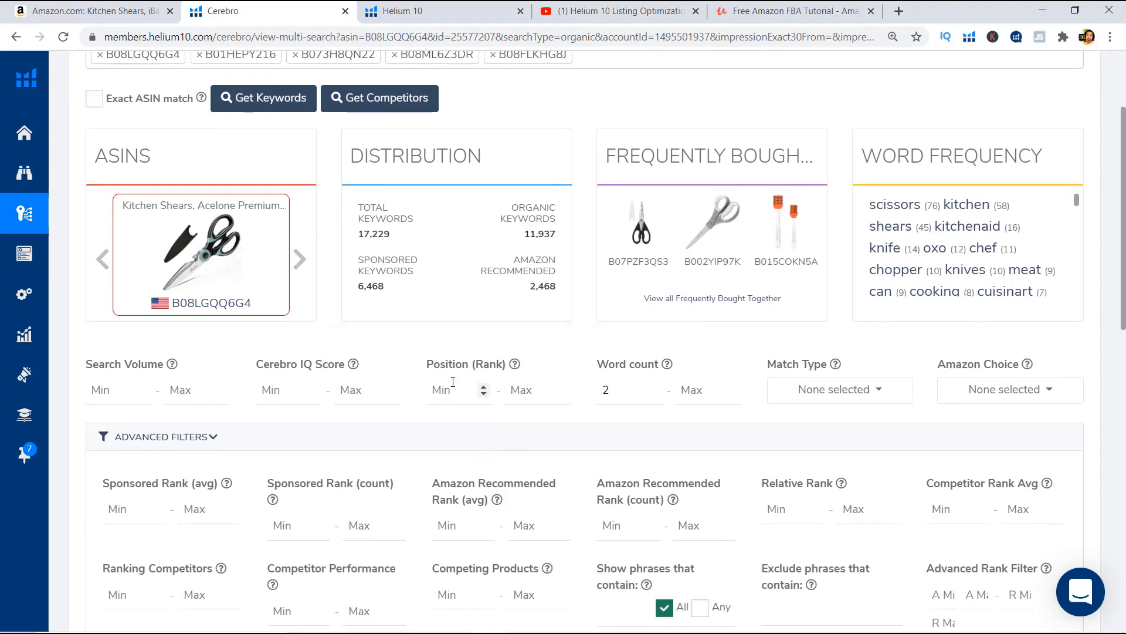
scroll(460, 387, down, 1)
scroll(208, 296, up, 2)
scroll(244, 340, down, 2)
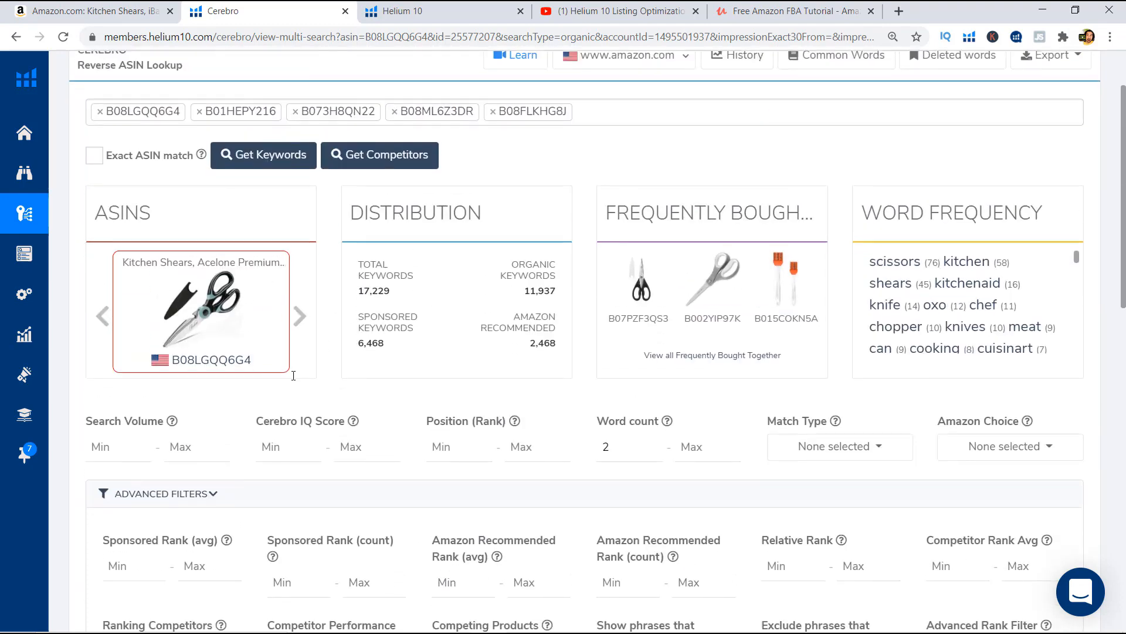
Set the Position (Rank) filter to a minimum of 1 and a maximum of 5, and apply the filters
click(449, 322)
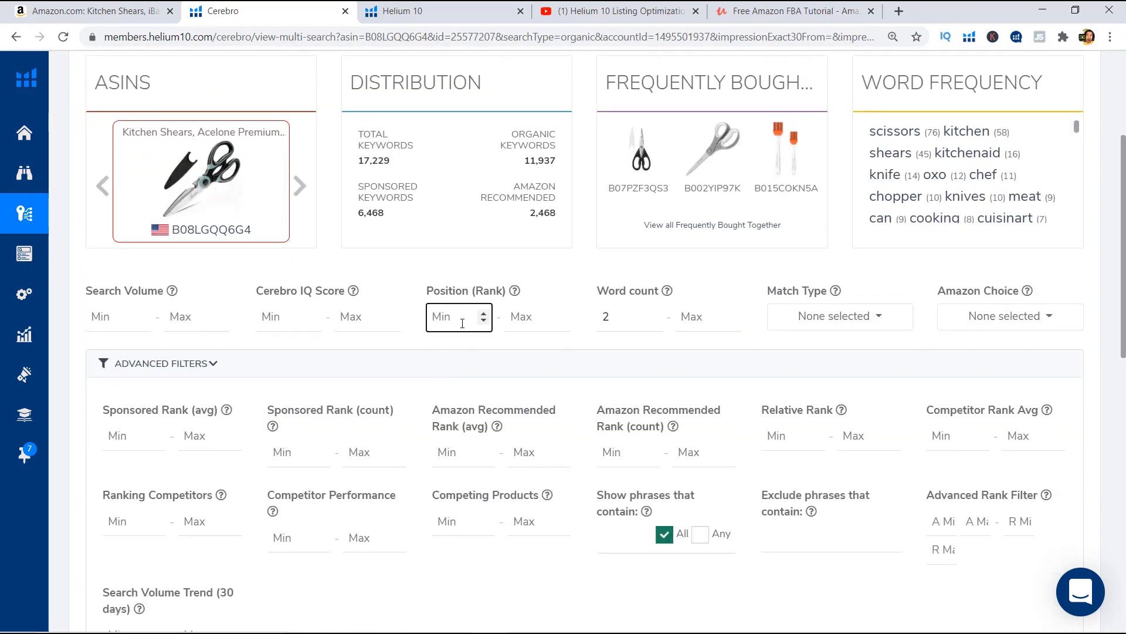
text(1)
click(519, 317)
text(5)
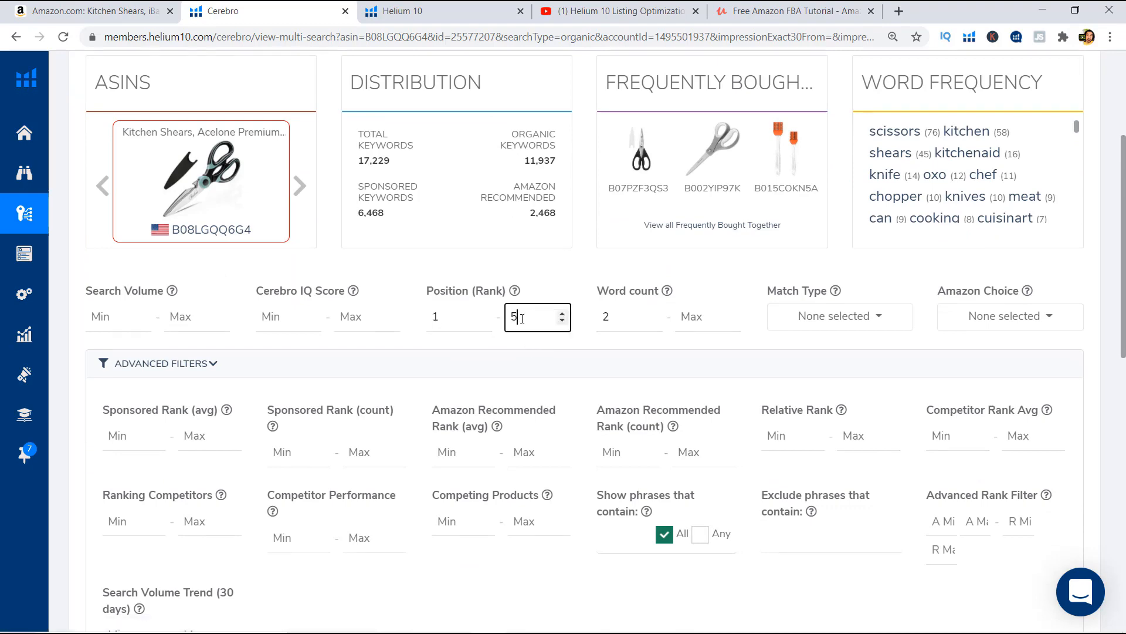
key(BackSpace)
text(4)
scroll(576, 319, down, 2)
scroll(553, 284, up, 1)
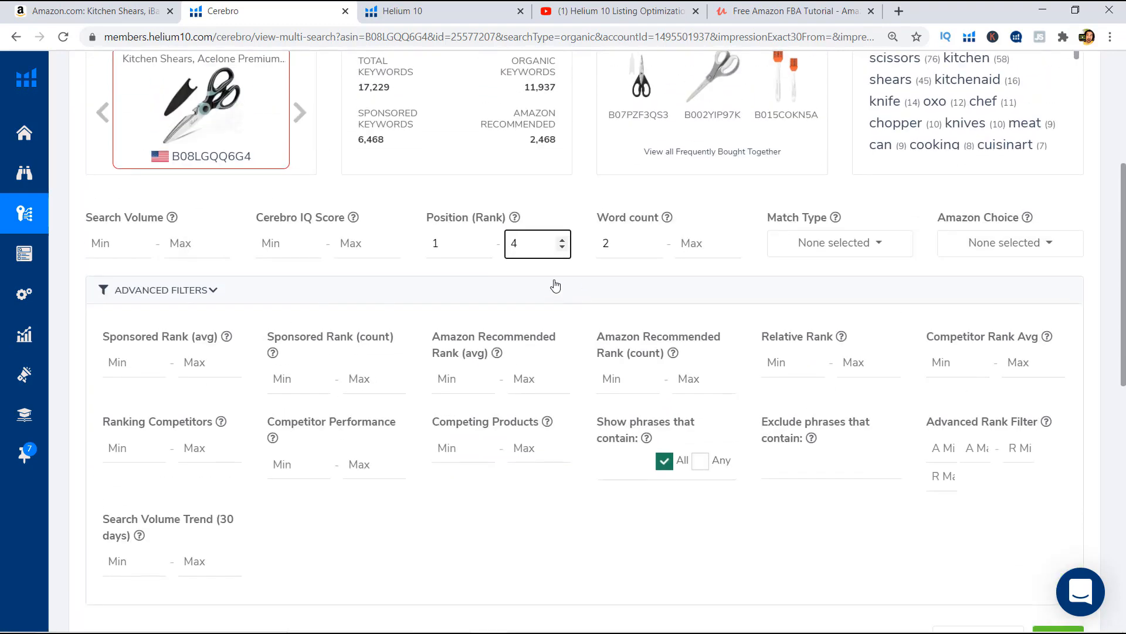
key(BackSpace)
text(5)
click(580, 302)
click(622, 290)
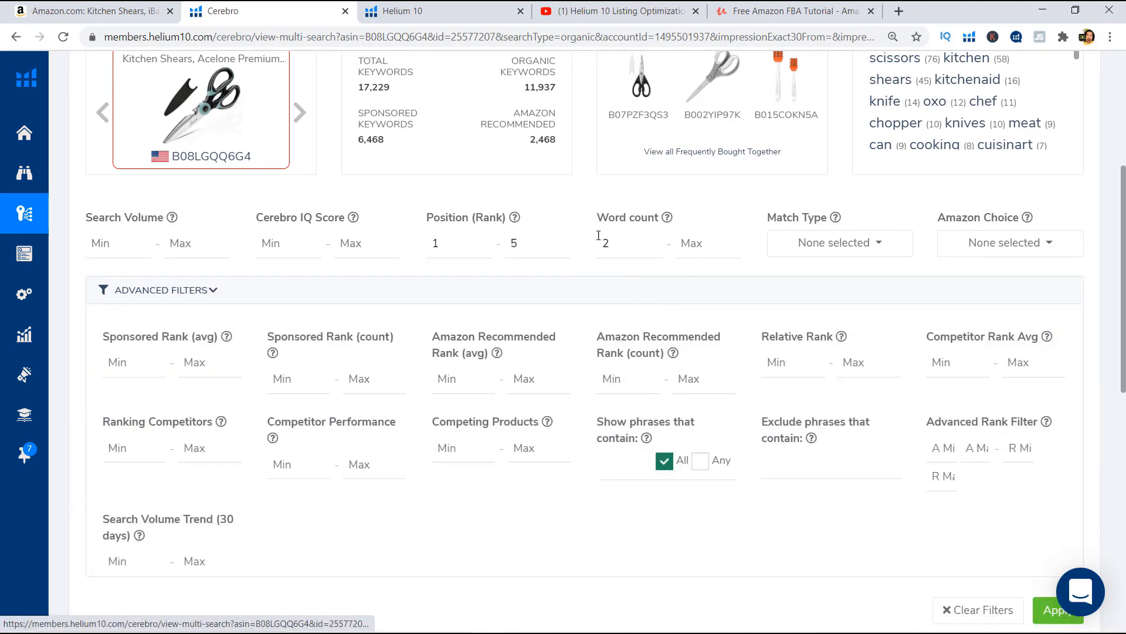
scroll(1021, 410, down, 4)
click(1058, 417)
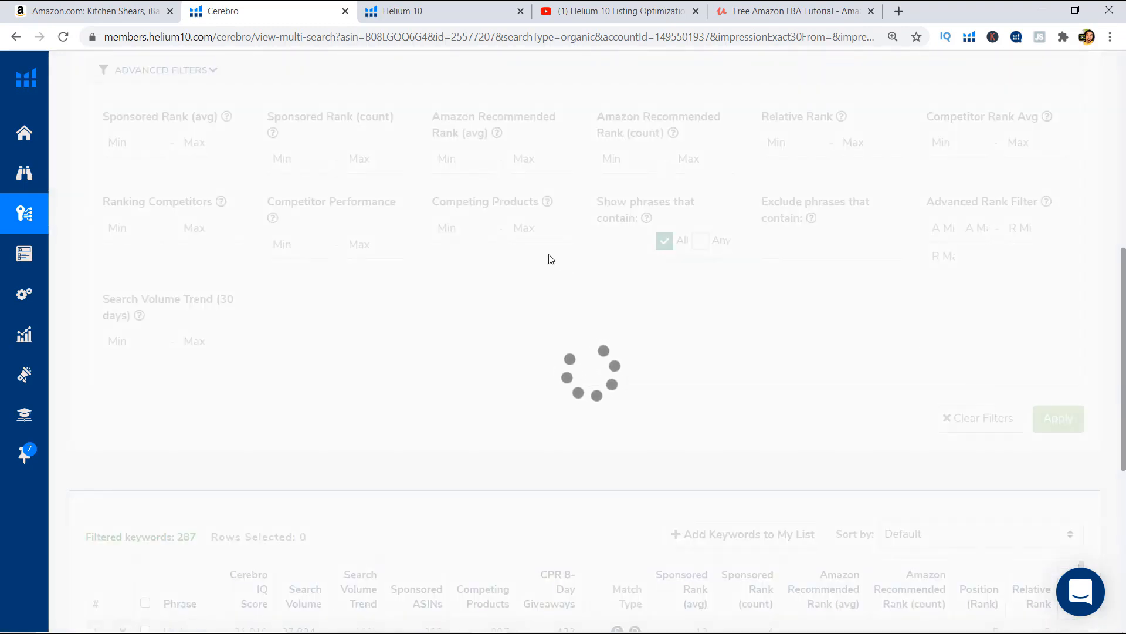
Examine the filtered keywords total and the first phrases in the table against the Position (Rank) range
scroll(229, 437, down, 3)
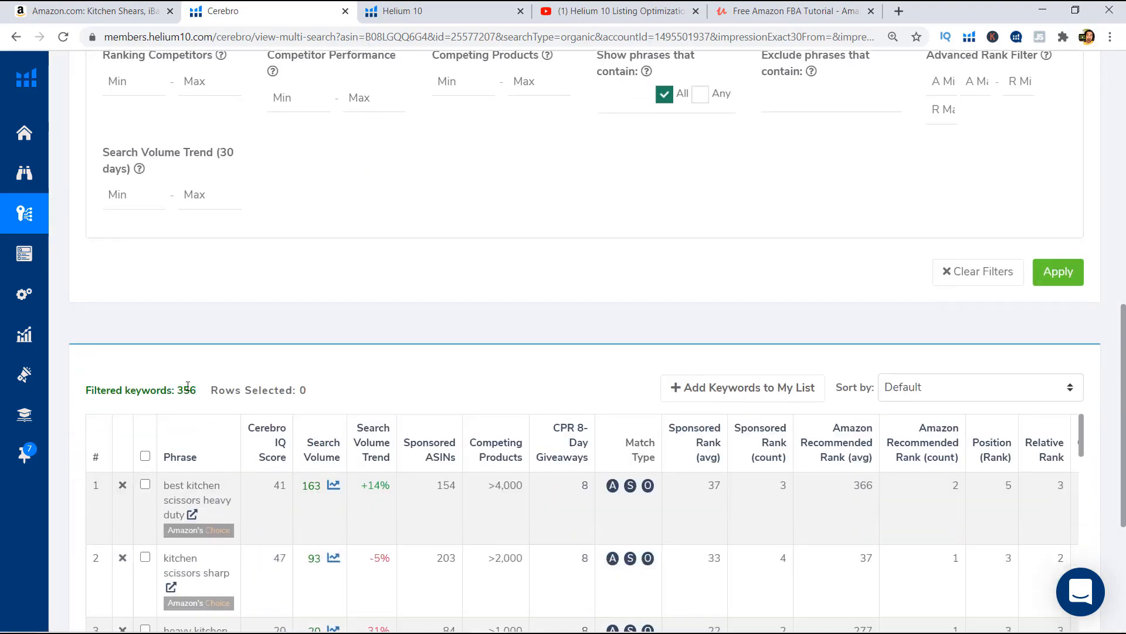
scroll(548, 304, up, 6)
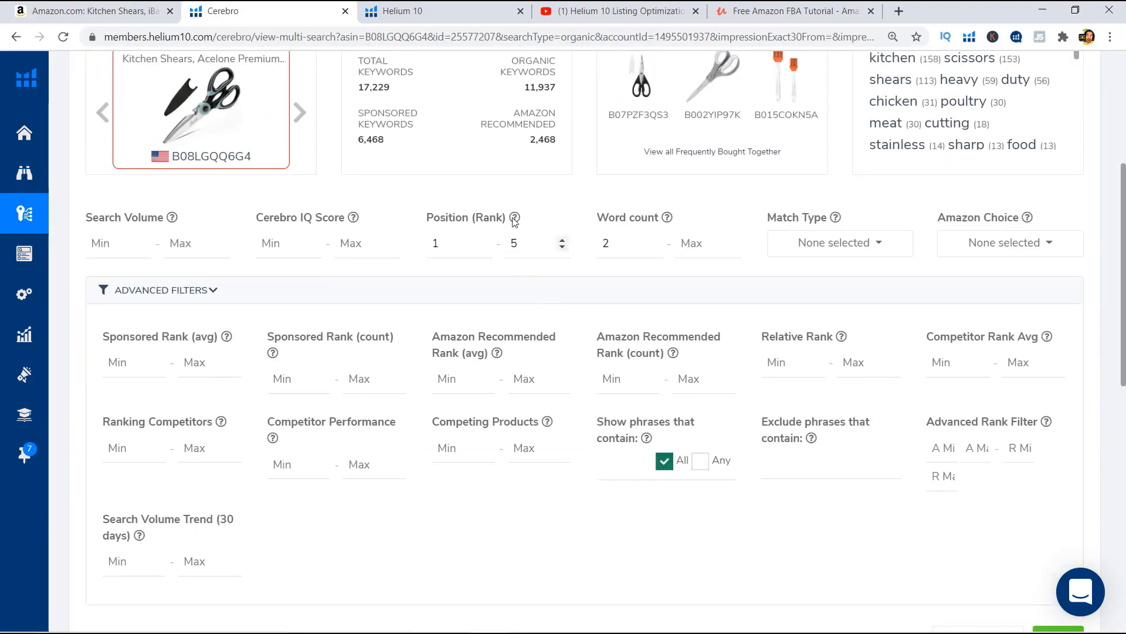
scroll(421, 355, down, 5)
scroll(244, 491, down, 1)
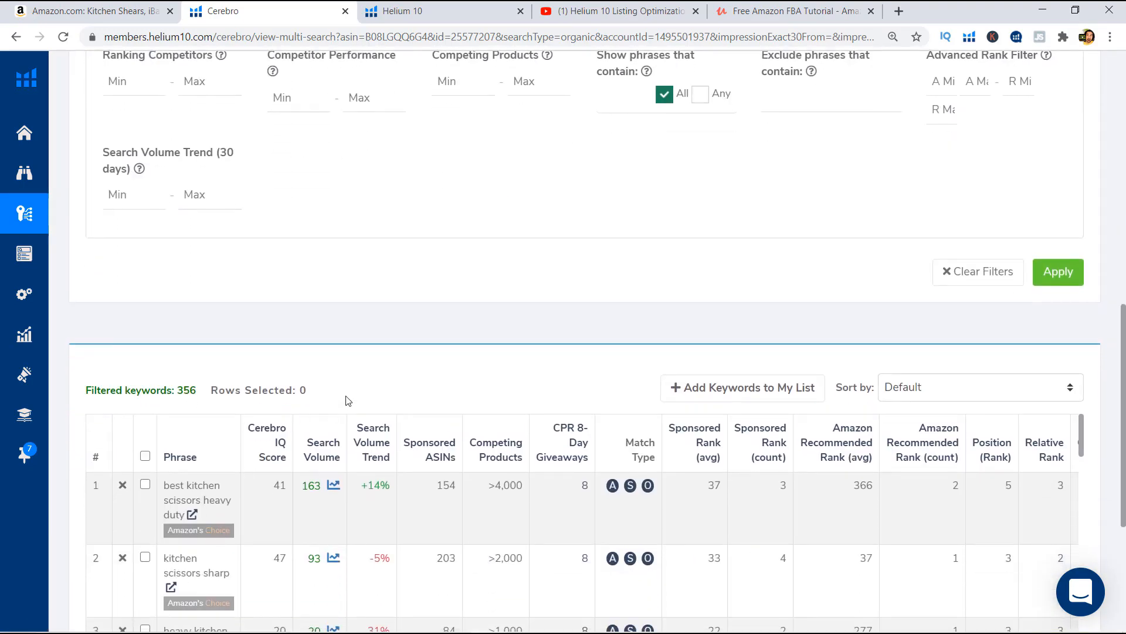
scroll(465, 217, up, 5)
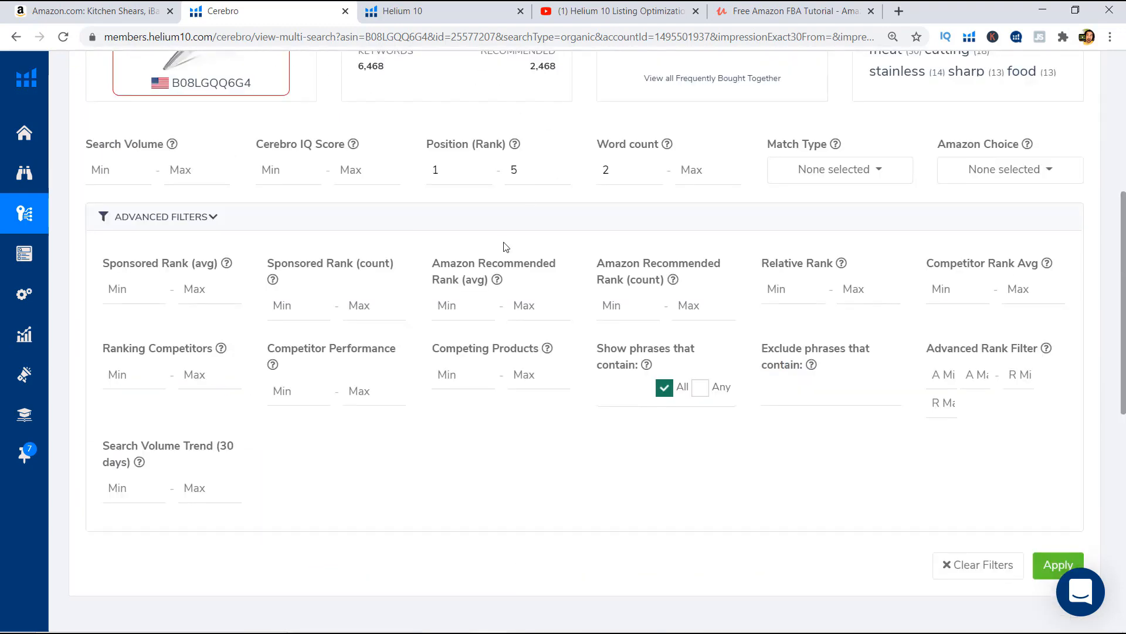
scroll(502, 243, down, 6)
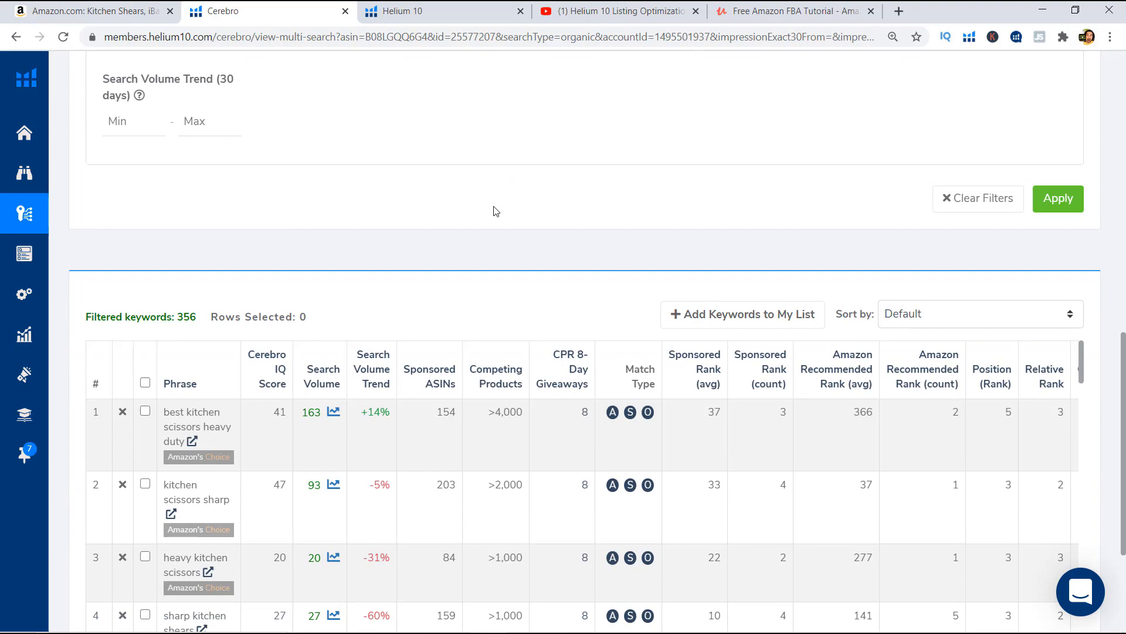
scroll(475, 224, up, 1)
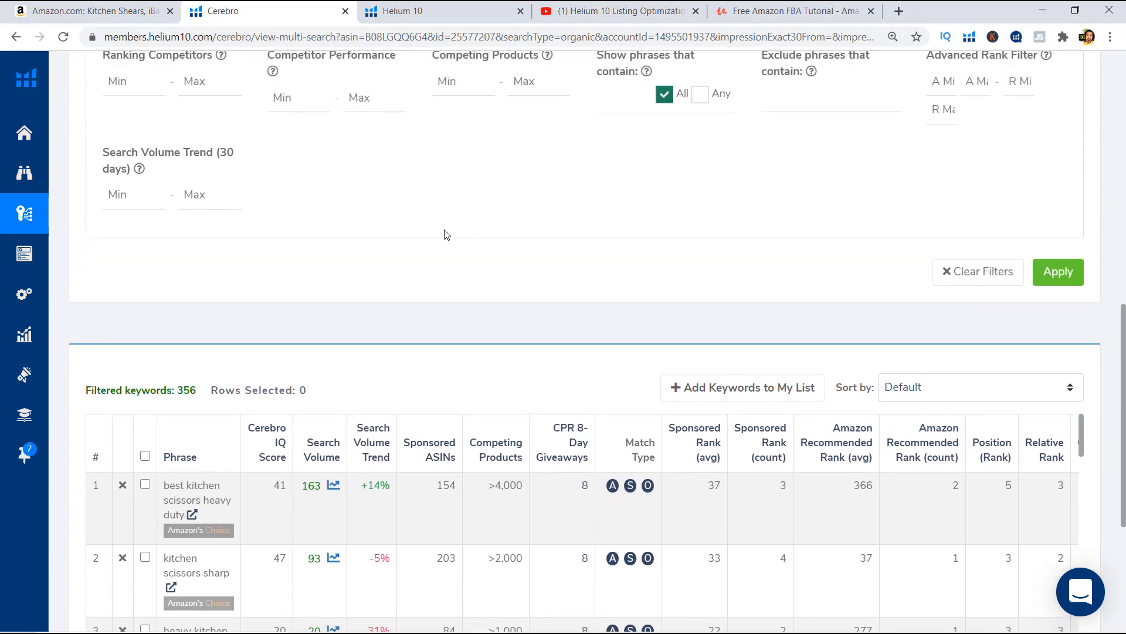
scroll(437, 240, up, 5)
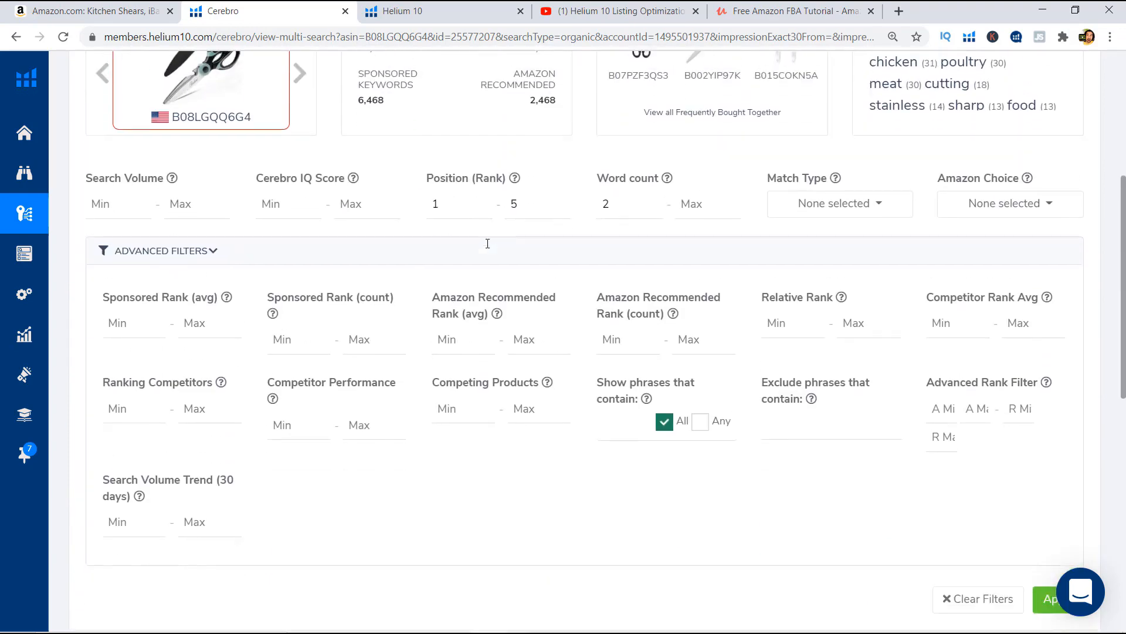
Compare the filtered keywords count with the active Position (Rank) and Word count filters, and read the phrases listed in the table
scroll(487, 244, down, 1)
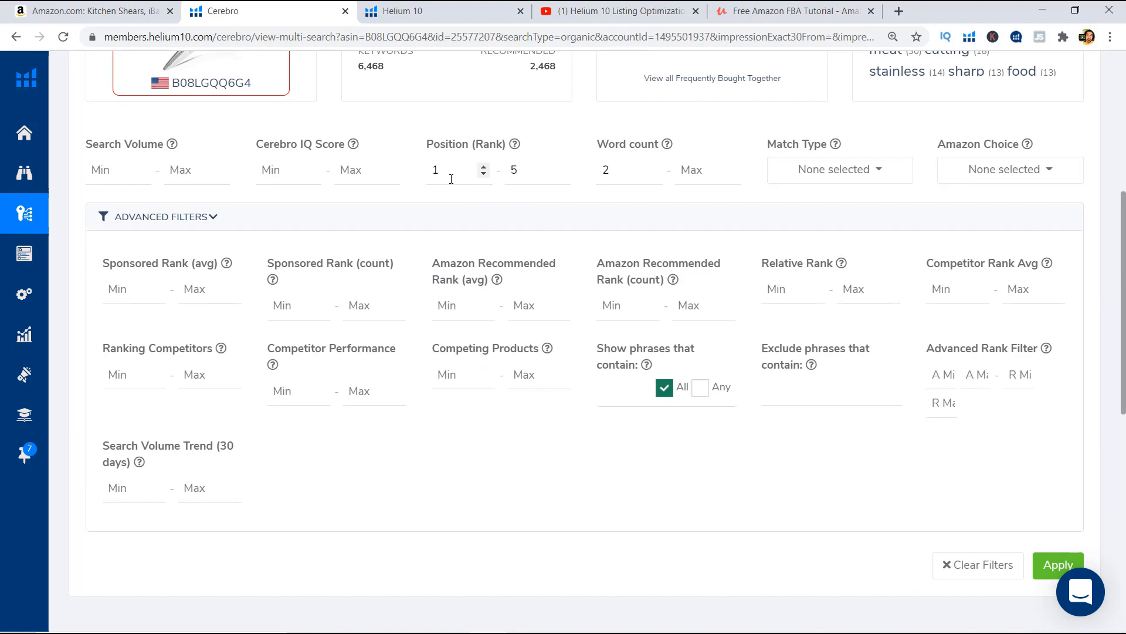
scroll(310, 337, down, 6)
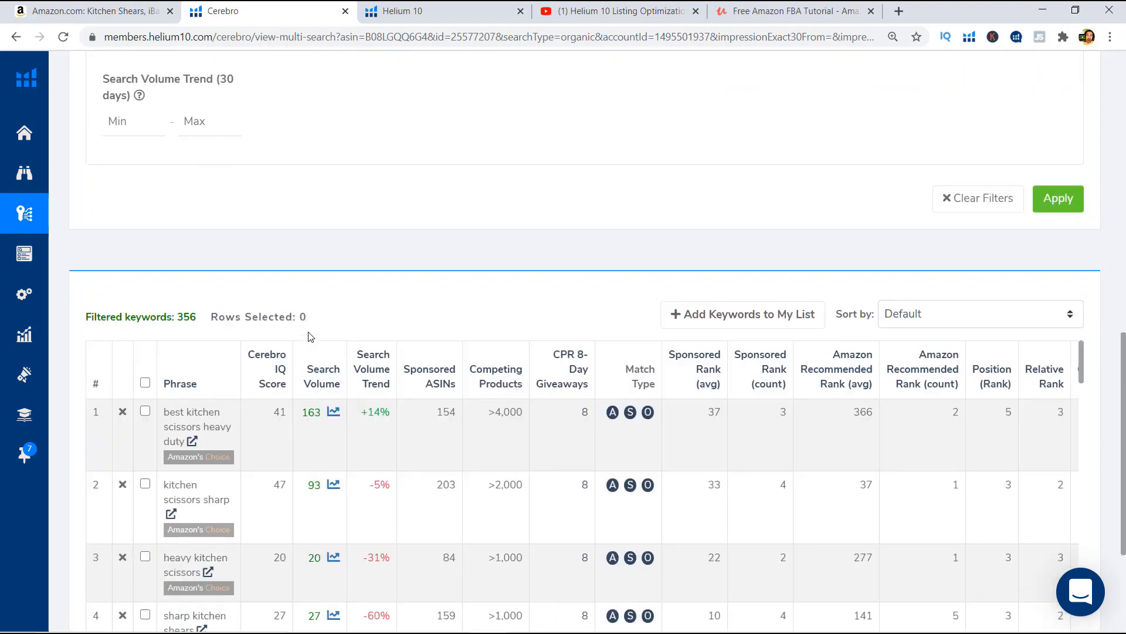
scroll(293, 416, down, 1)
scroll(314, 339, up, 5)
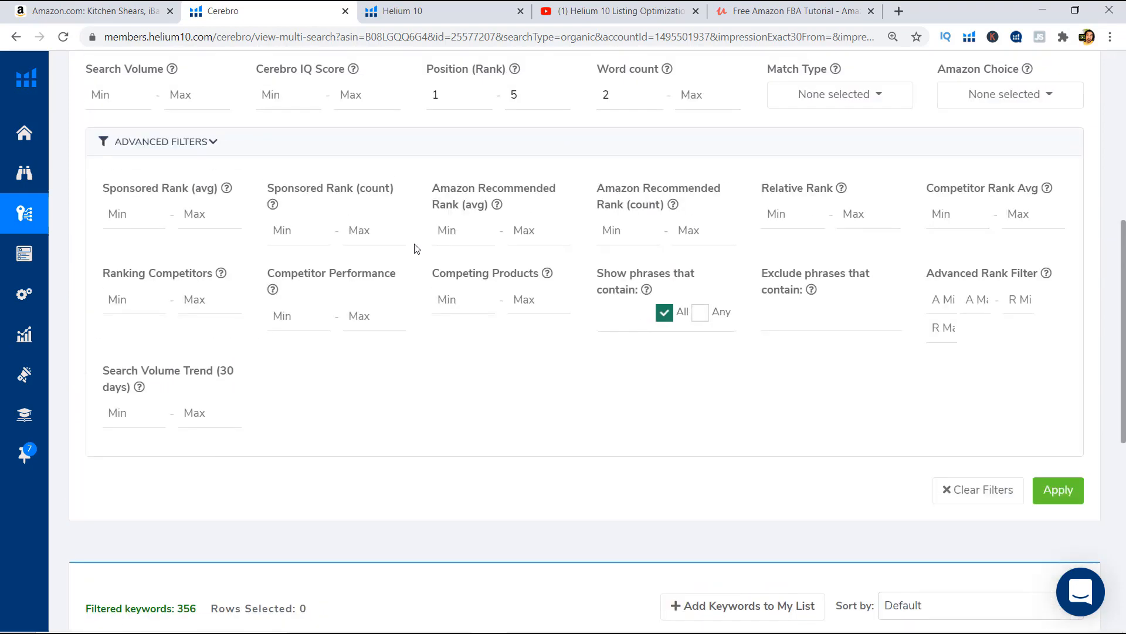
scroll(207, 248, down, 6)
drag(184, 243, 206, 248)
double_click(184, 247)
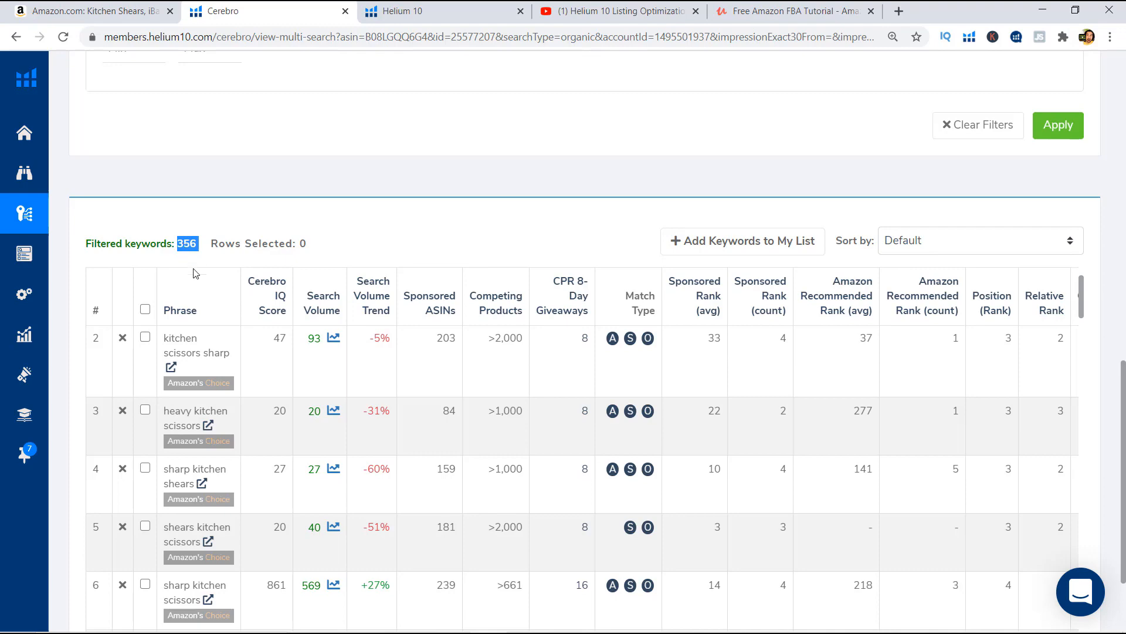
scroll(196, 358, down, 1)
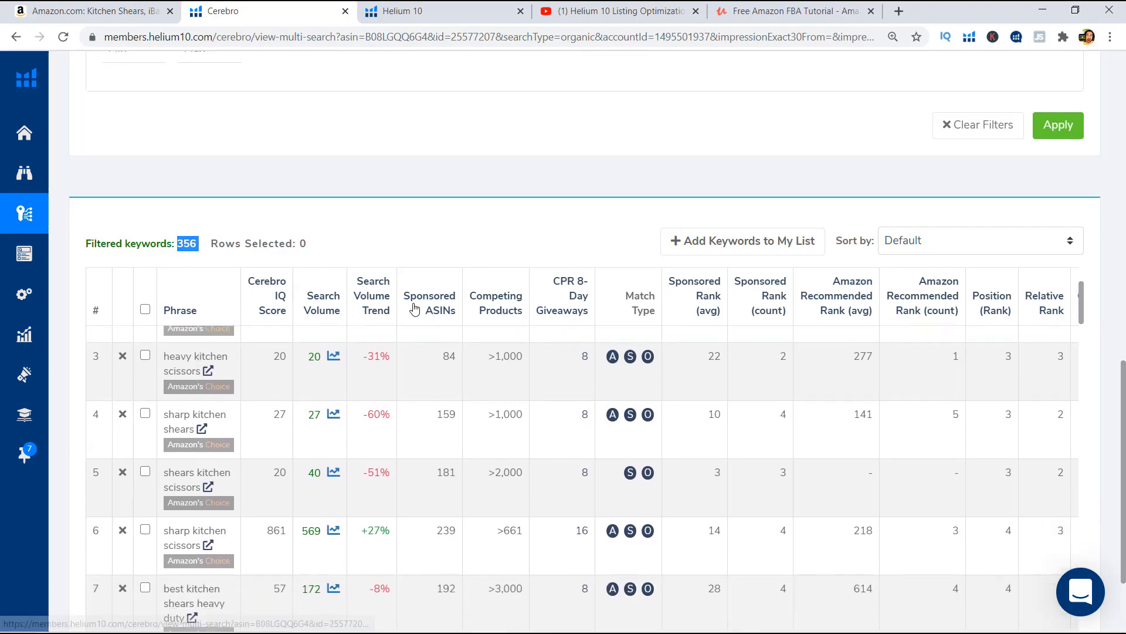
Set the Position (Rank) filter to a minimum of 1 and a maximum of 16
scroll(442, 383, up, 10)
click(442, 384)
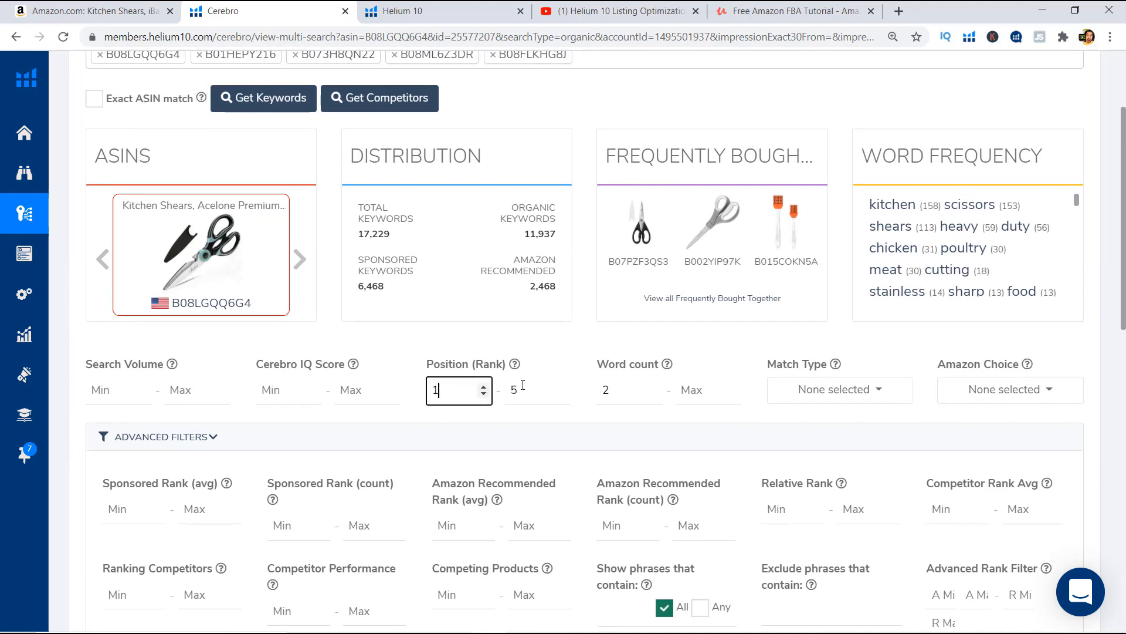
key(BackSpace)
click(536, 387)
key(BackSpace)
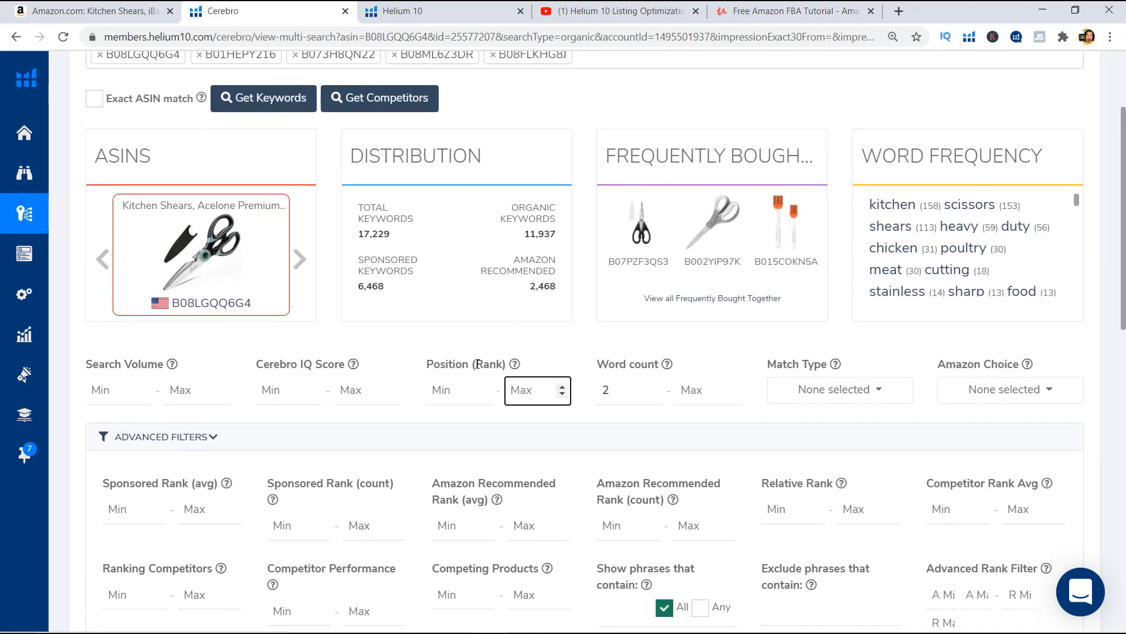
click(492, 388)
text(1)
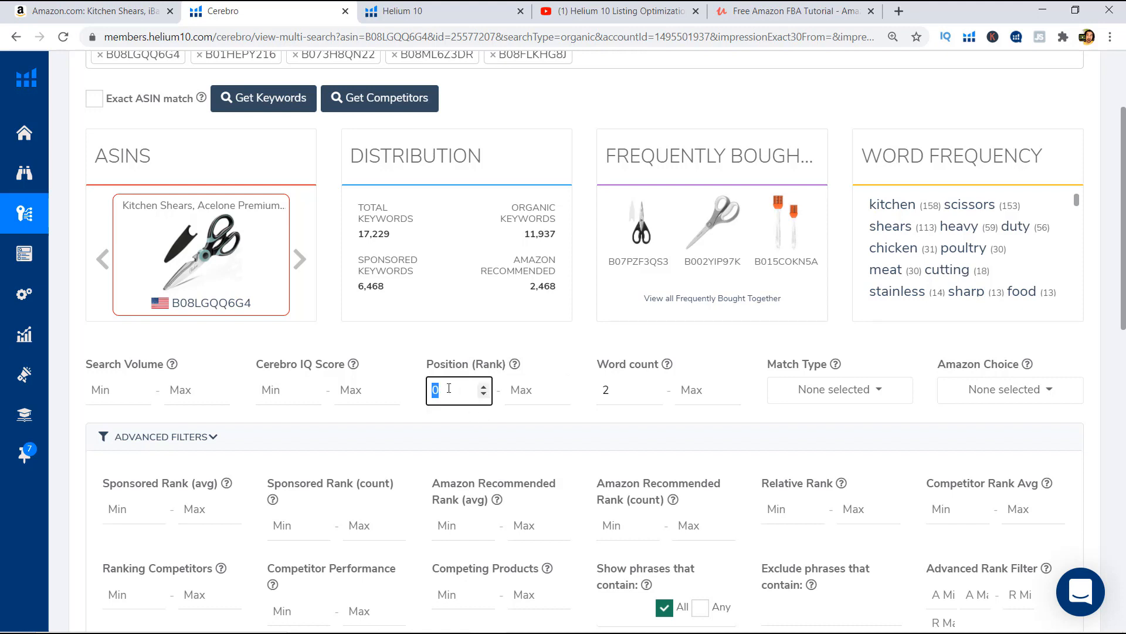
key(BackSpace)
scroll(513, 422, down, 1)
scroll(512, 421, up, 1)
text(1)
key(Tab)
text(16)
click(479, 421)
Set the minimum Search Volume to 500 and apply the filters
click(115, 392)
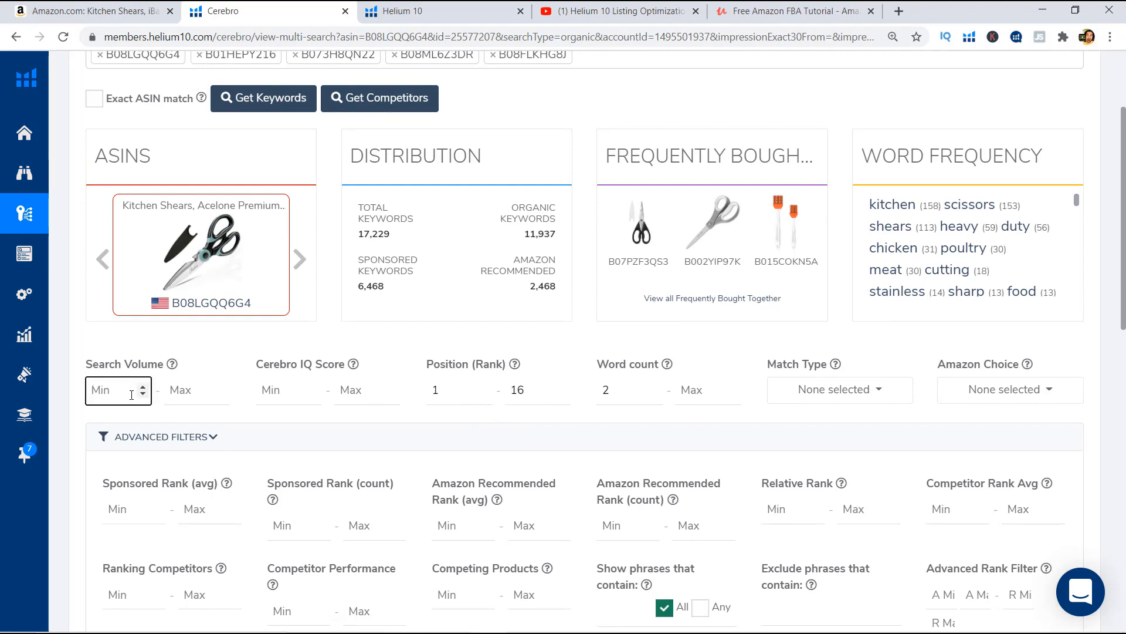
text(500)
scroll(787, 387, down, 9)
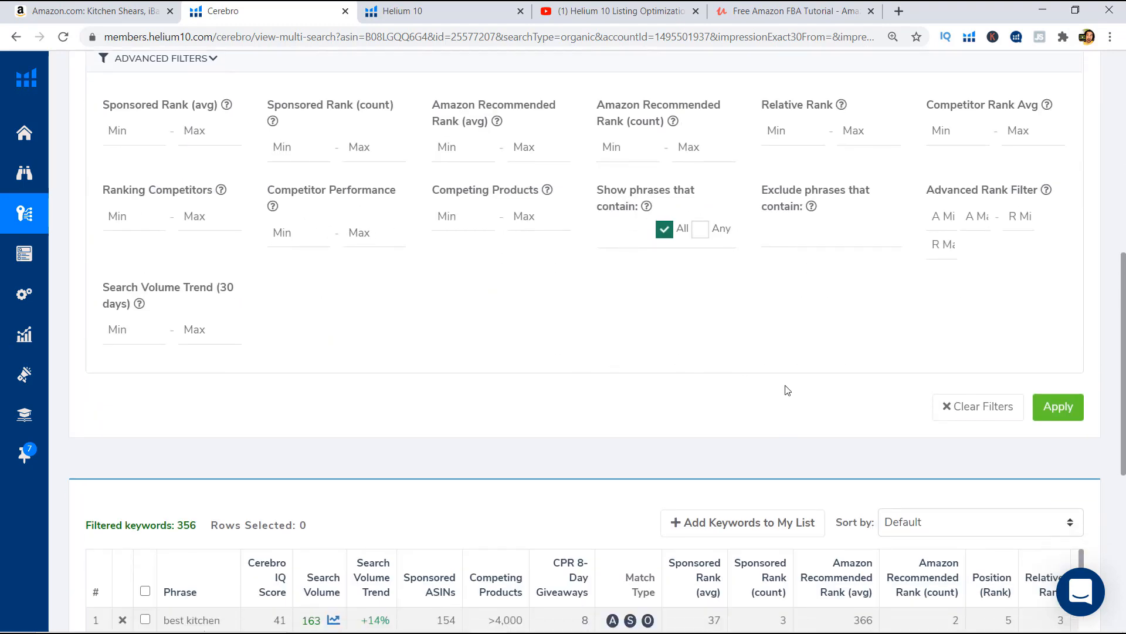
click(1080, 272)
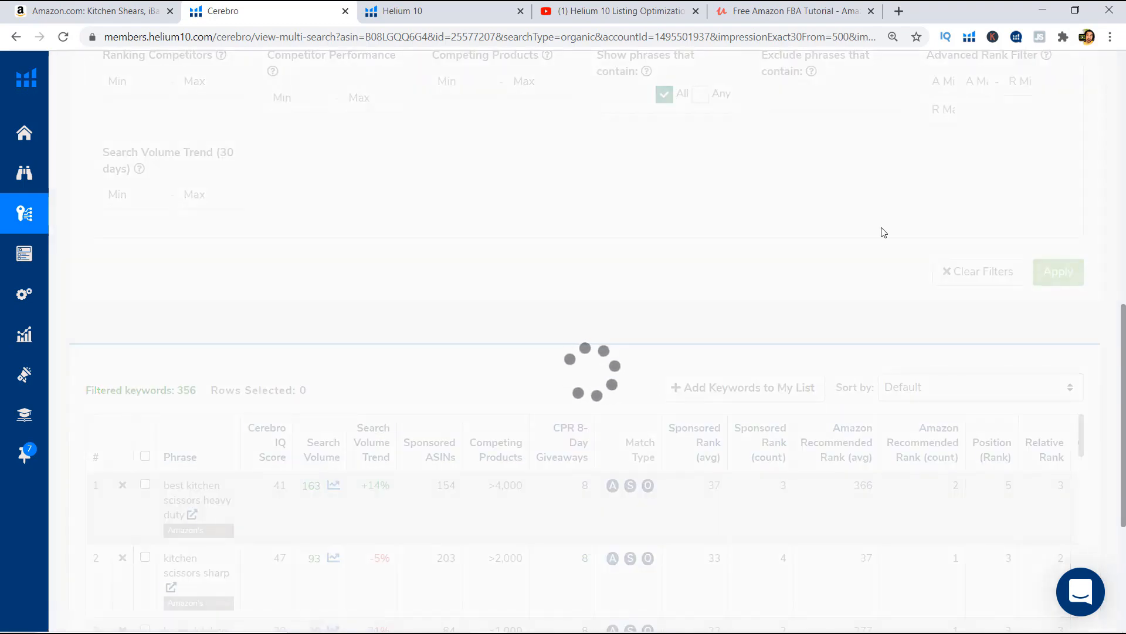
Examine the keywords matching the Search Volume and Position (Rank) filters, reading the phrases with their search volumes and ranks
scroll(476, 227, up, 3)
scroll(476, 227, up, 3)
scroll(499, 215, down, 8)
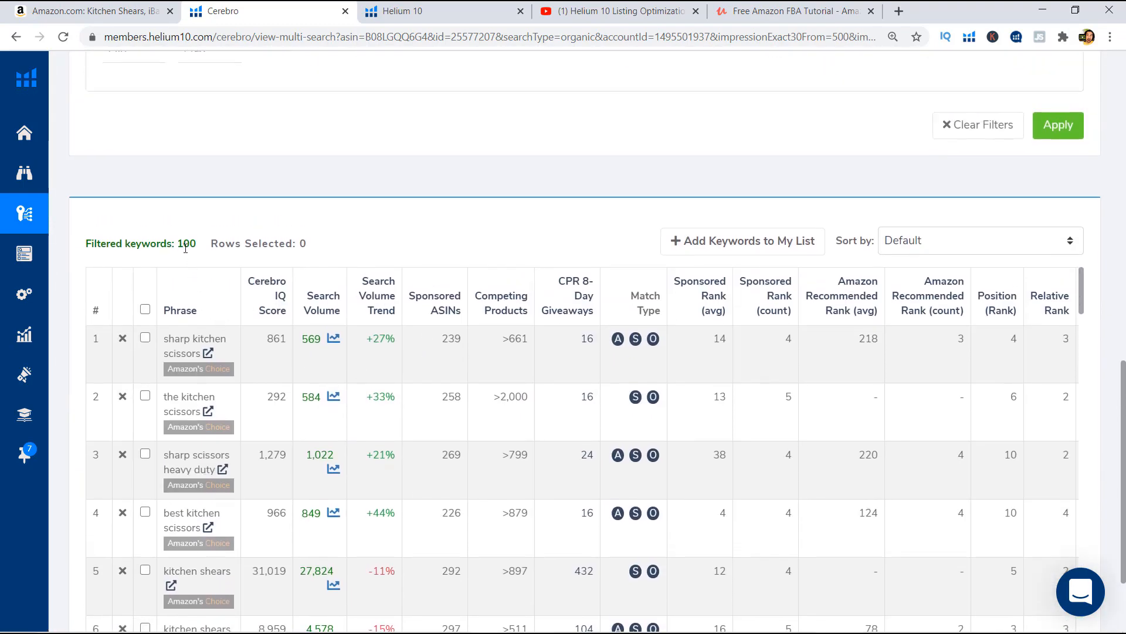
scroll(251, 223, up, 7)
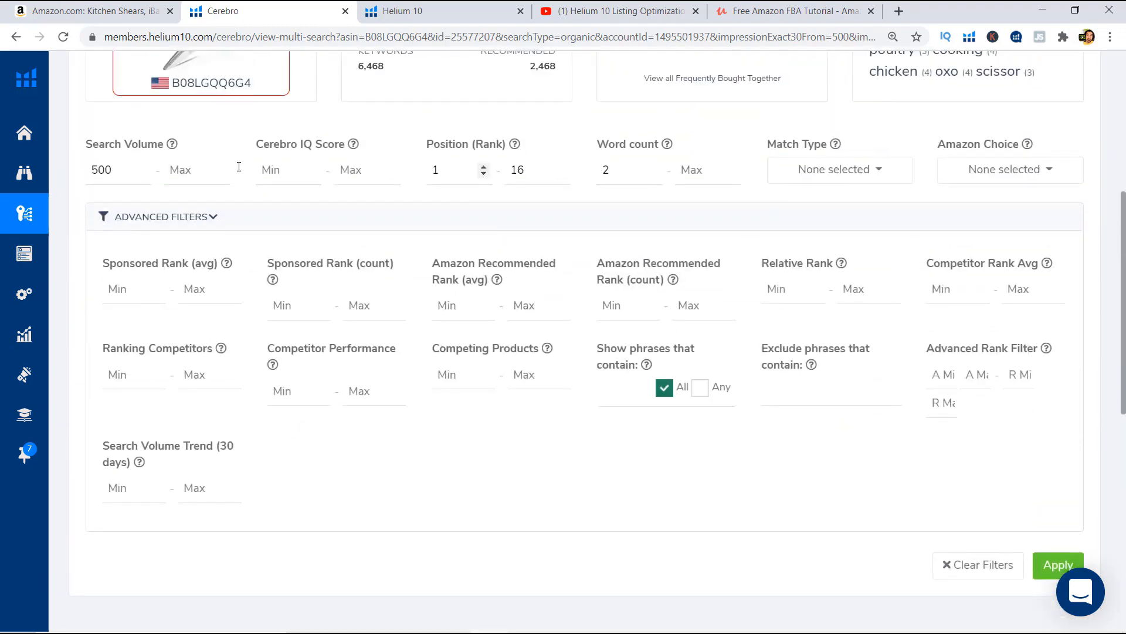
double_click(103, 170)
scroll(463, 376, down, 3)
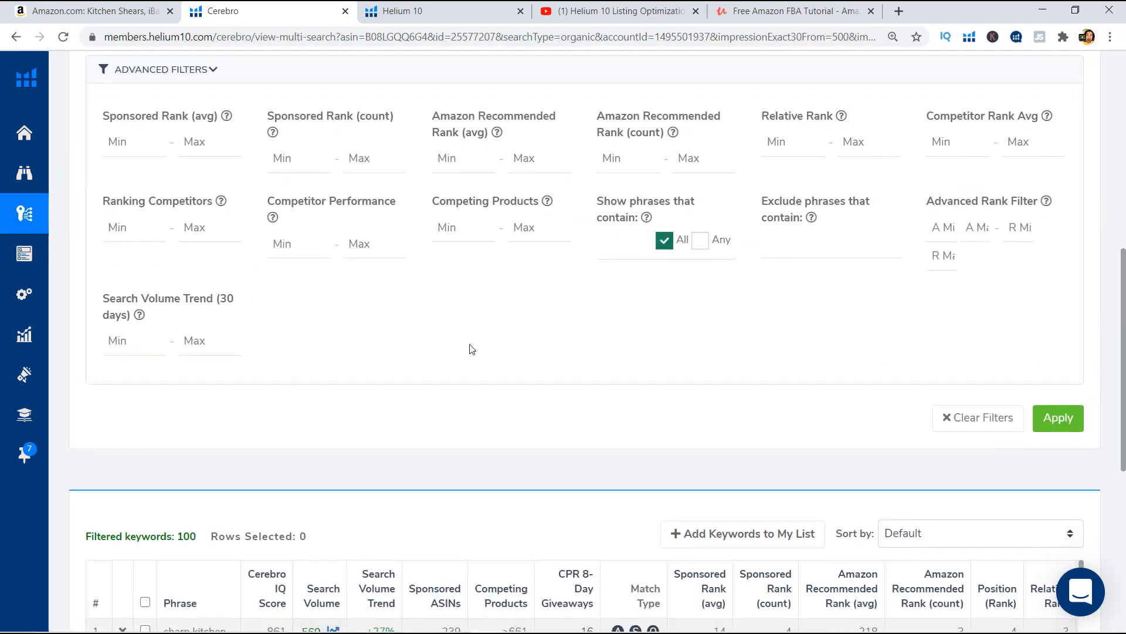
scroll(473, 349, down, 3)
scroll(269, 482, down, 1)
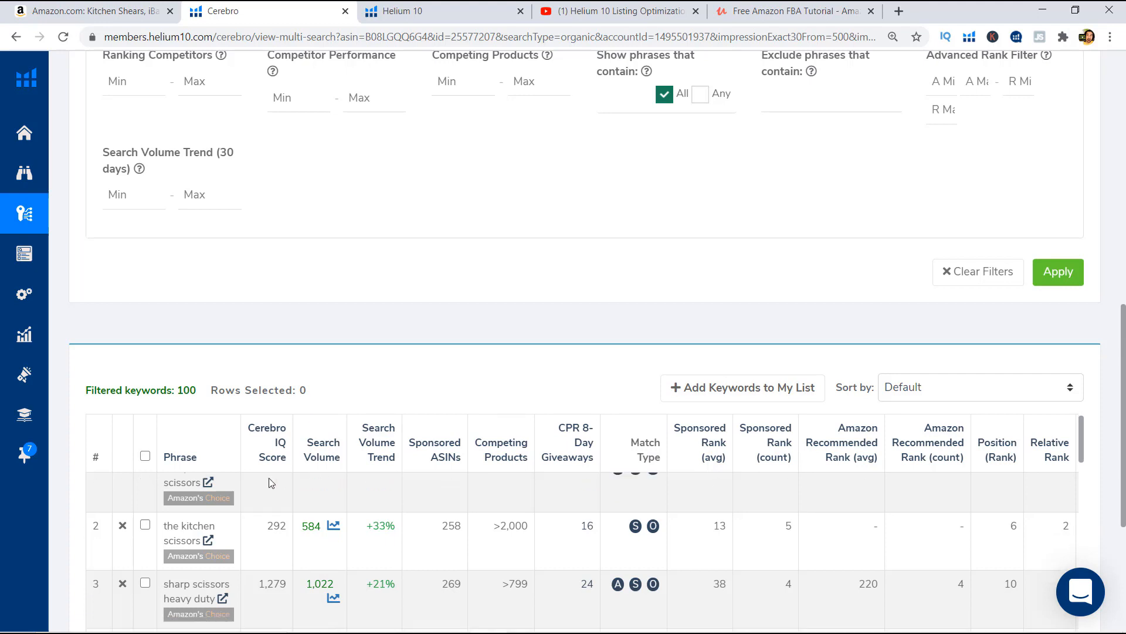
scroll(269, 482, down, 5)
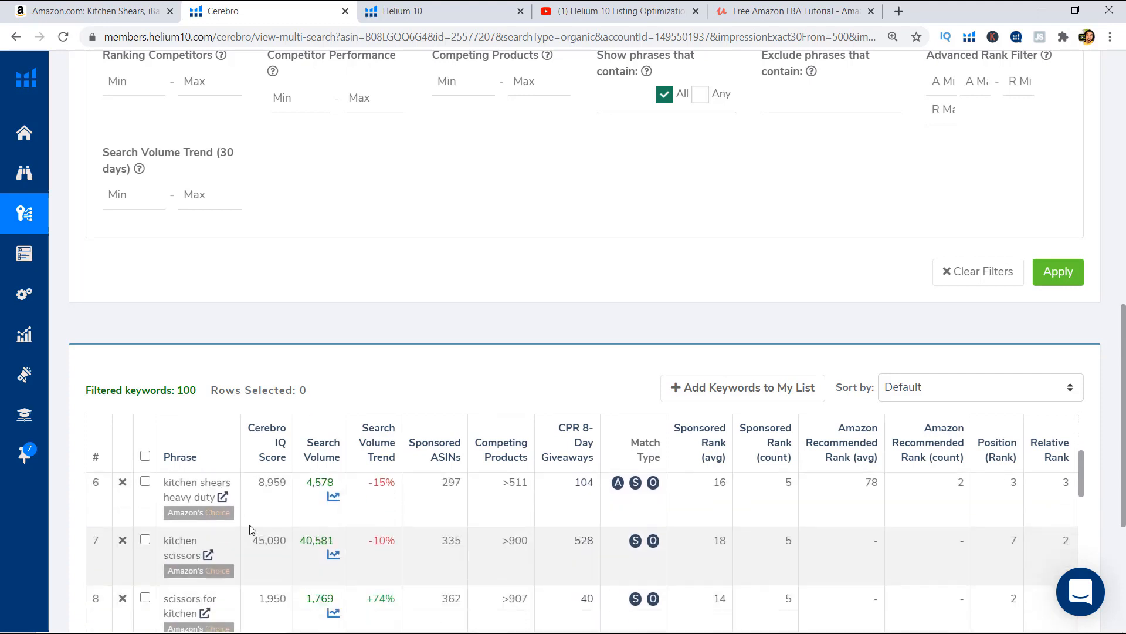
scroll(248, 541, down, 4)
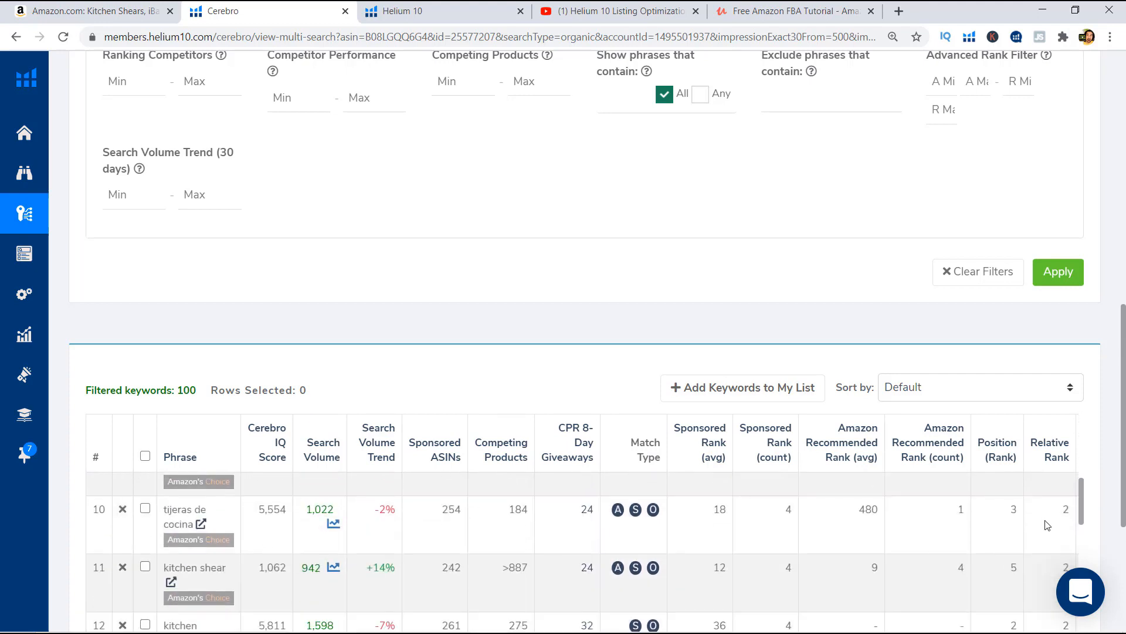
scroll(337, 519, down, 1)
Clear the Position (Rank) range and the minimum Search Volume, keeping the Word count minimum of 2, and reapply the filters
scroll(337, 519, up, 15)
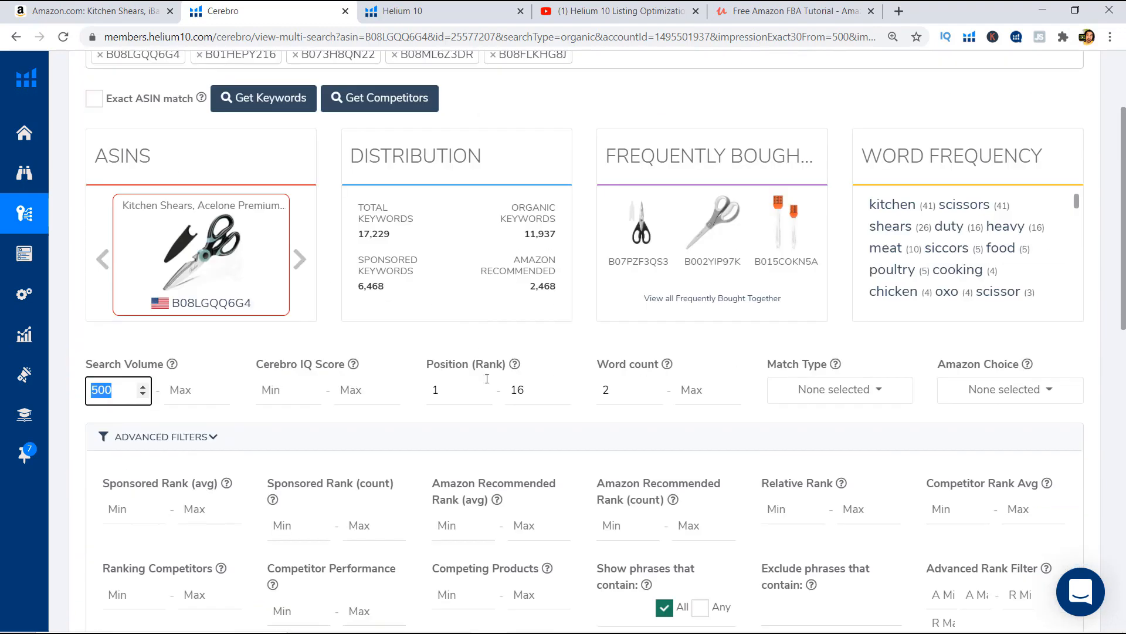
scroll(487, 379, down, 1)
scroll(487, 378, up, 3)
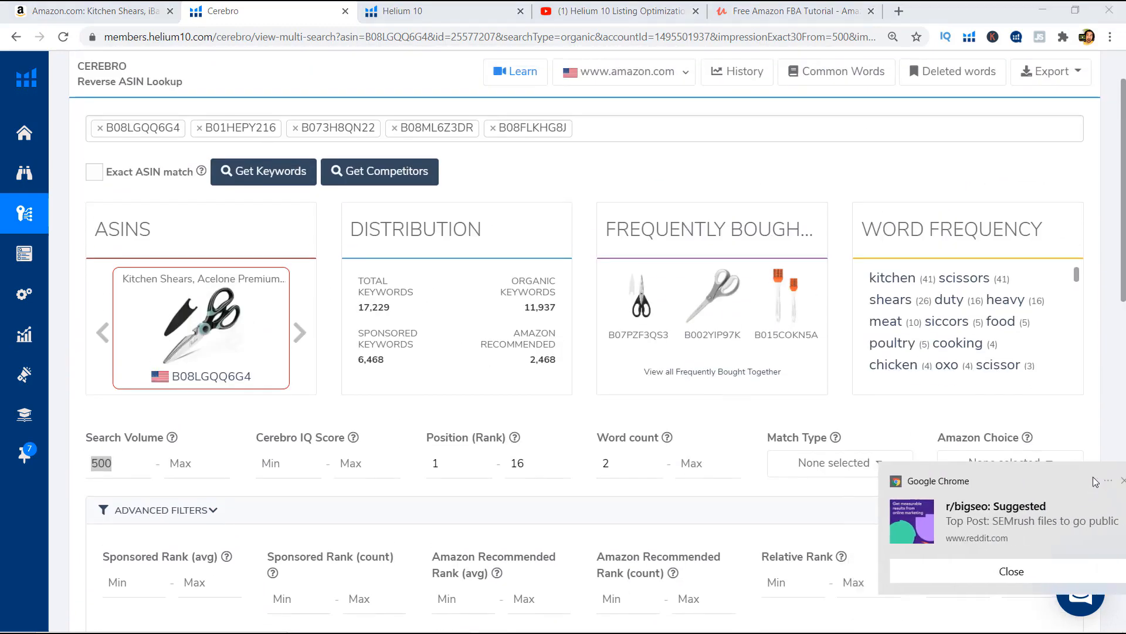
scroll(455, 382, down, 1)
click(457, 390)
key(BackSpace)
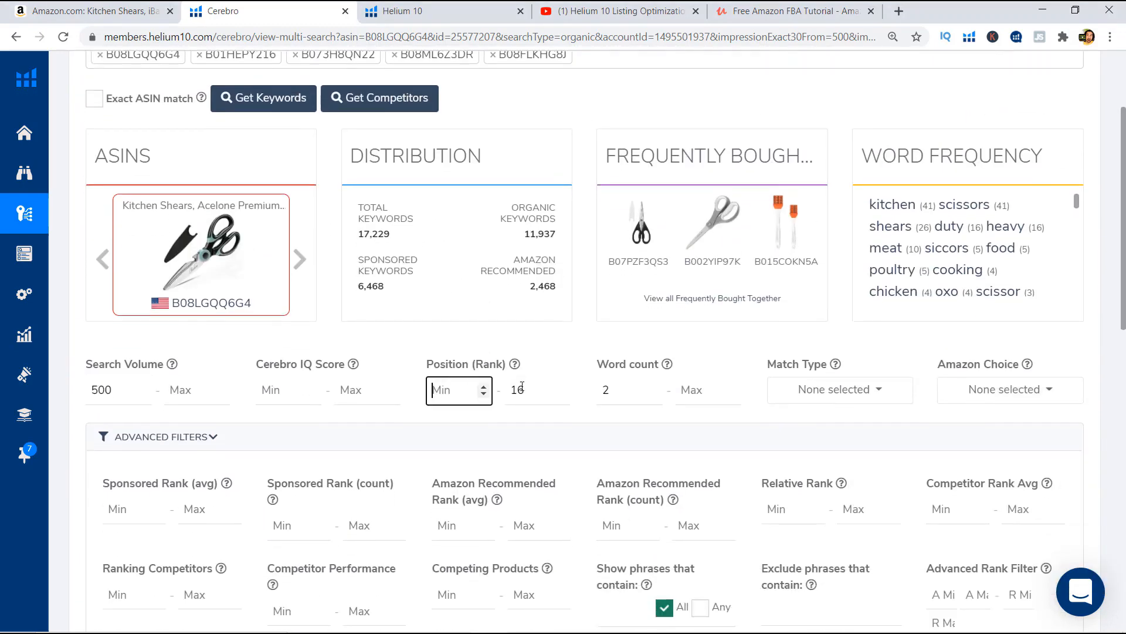
click(521, 390)
key(BackSpace)
key(BackSpace)
scroll(437, 152, up, 1)
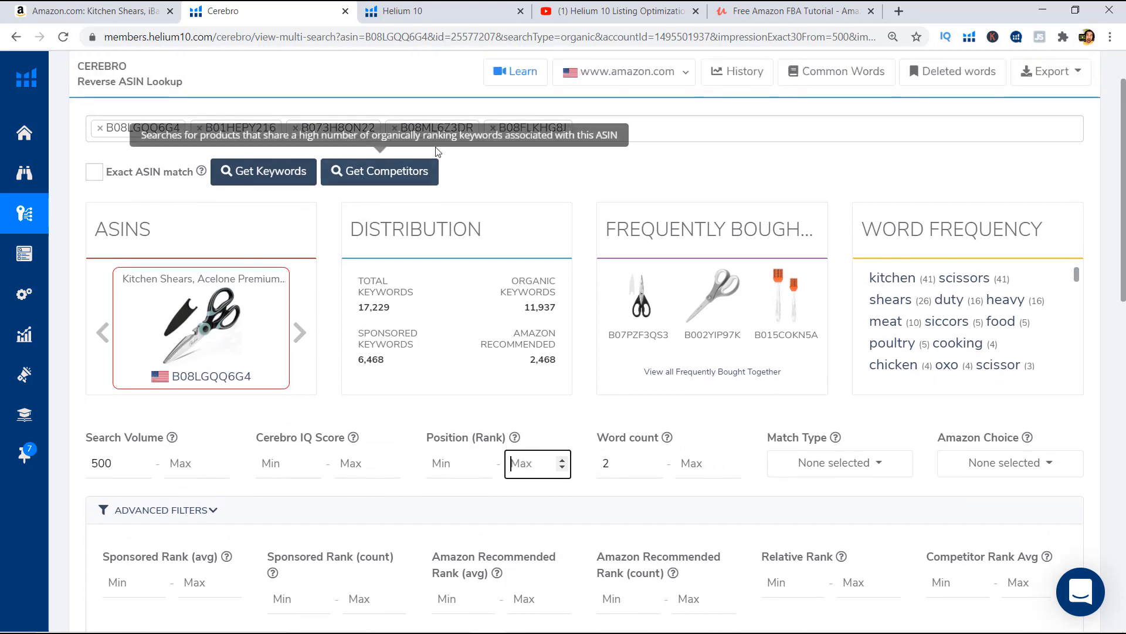
click(625, 463)
scroll(669, 156, down, 4)
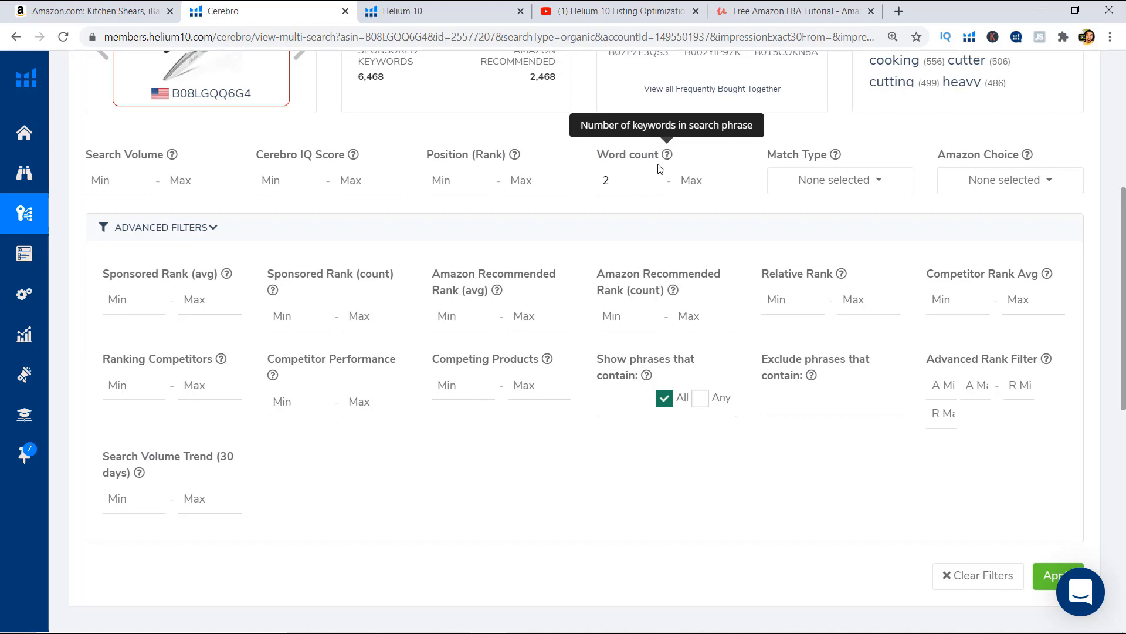
Read the Word count filter's explanation, set its minimum to 4 and apply the filters to the keyword list
scroll(651, 194, up, 1)
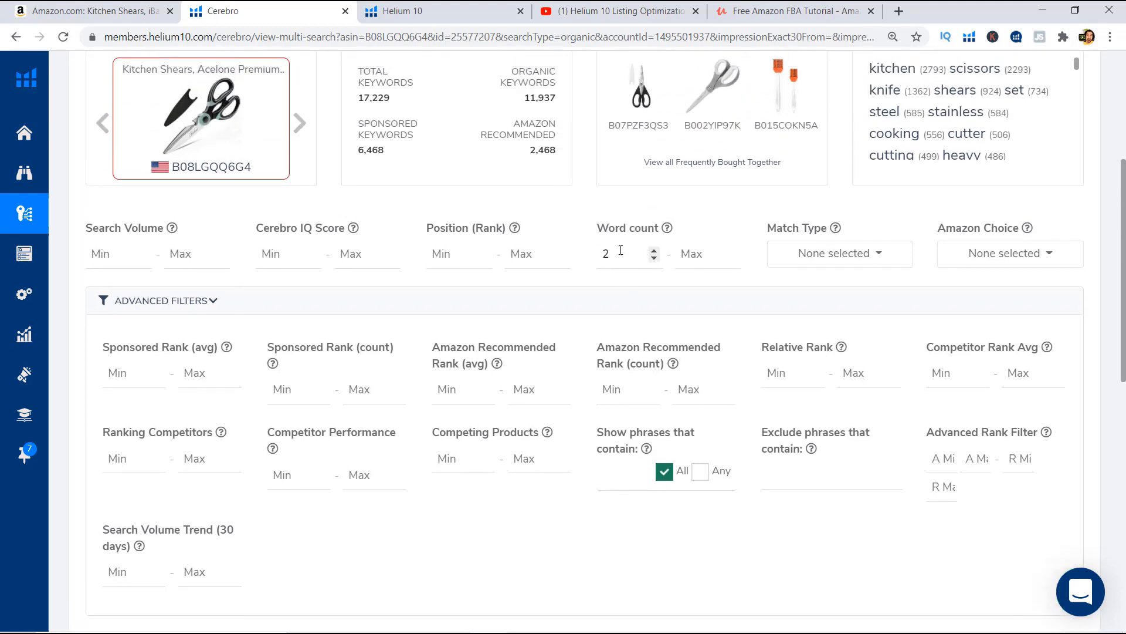
double_click(604, 261)
text(3)
drag(623, 252, 590, 257)
text(4)
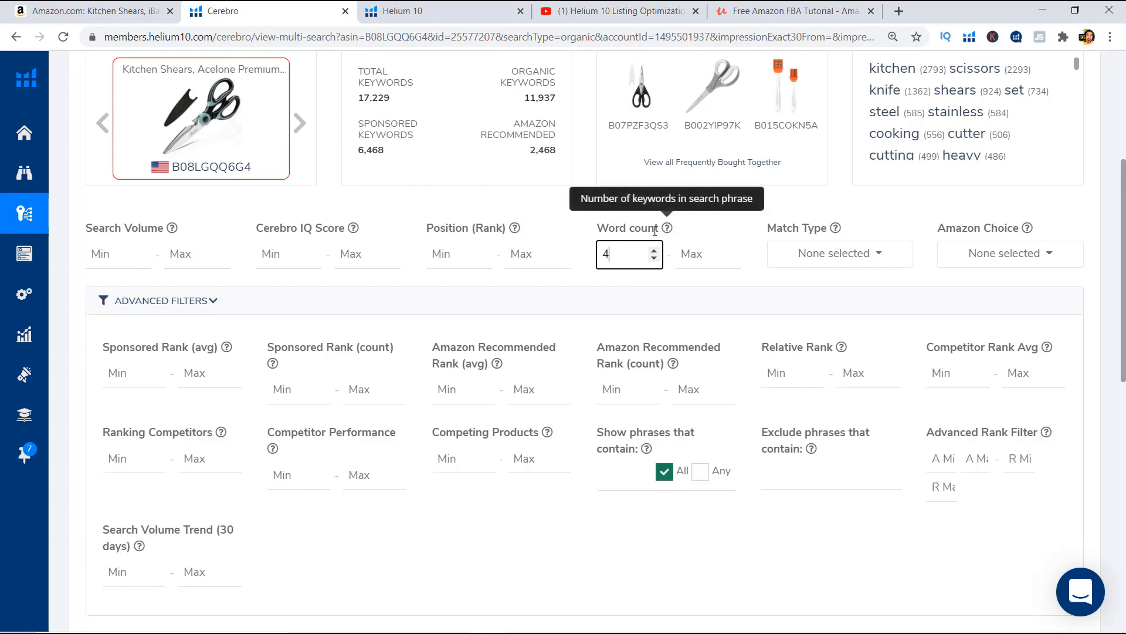
scroll(645, 293, down, 4)
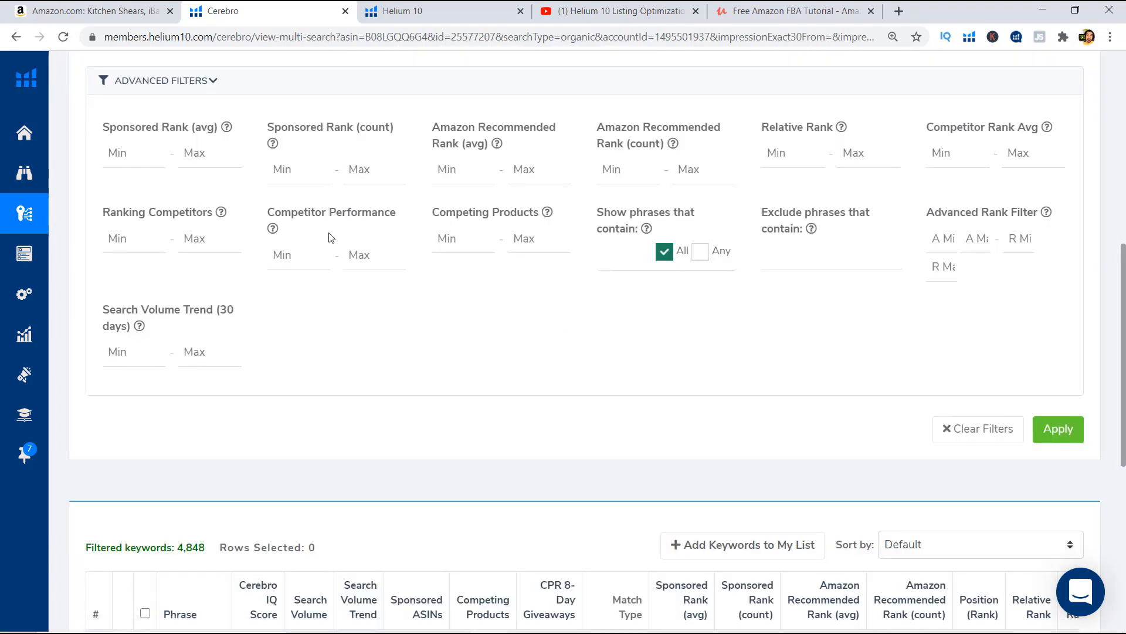
scroll(211, 370, down, 2)
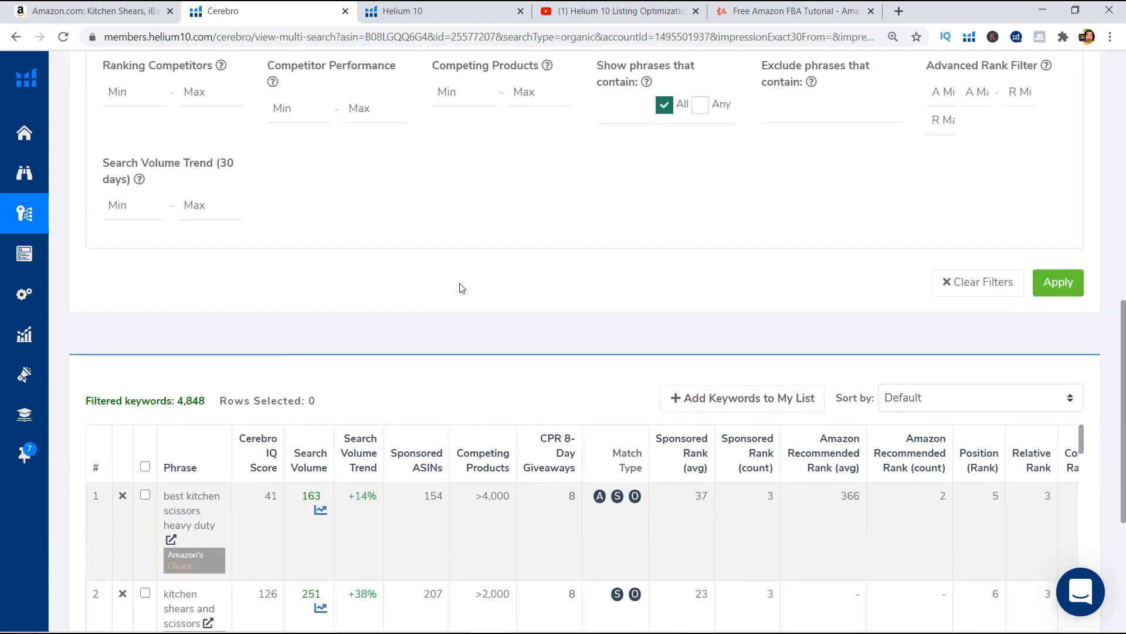
Set the minimum Word count to 5, apply the filters and check the filtered keywords total
scroll(470, 285, up, 6)
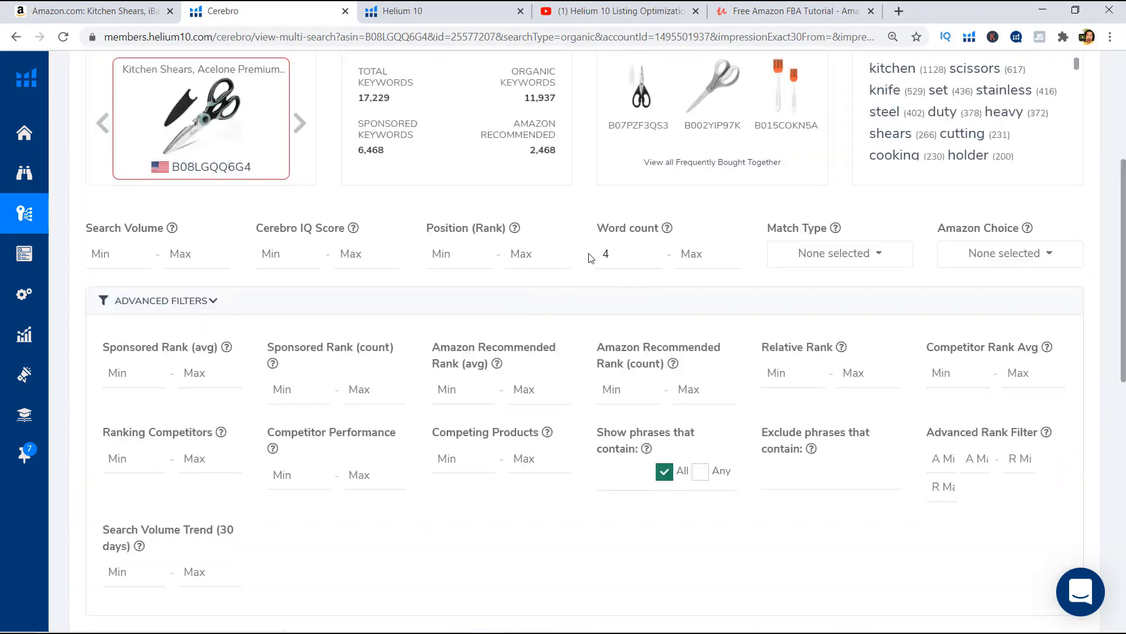
double_click(606, 253)
text(5)
scroll(766, 339, down, 4)
click(1053, 428)
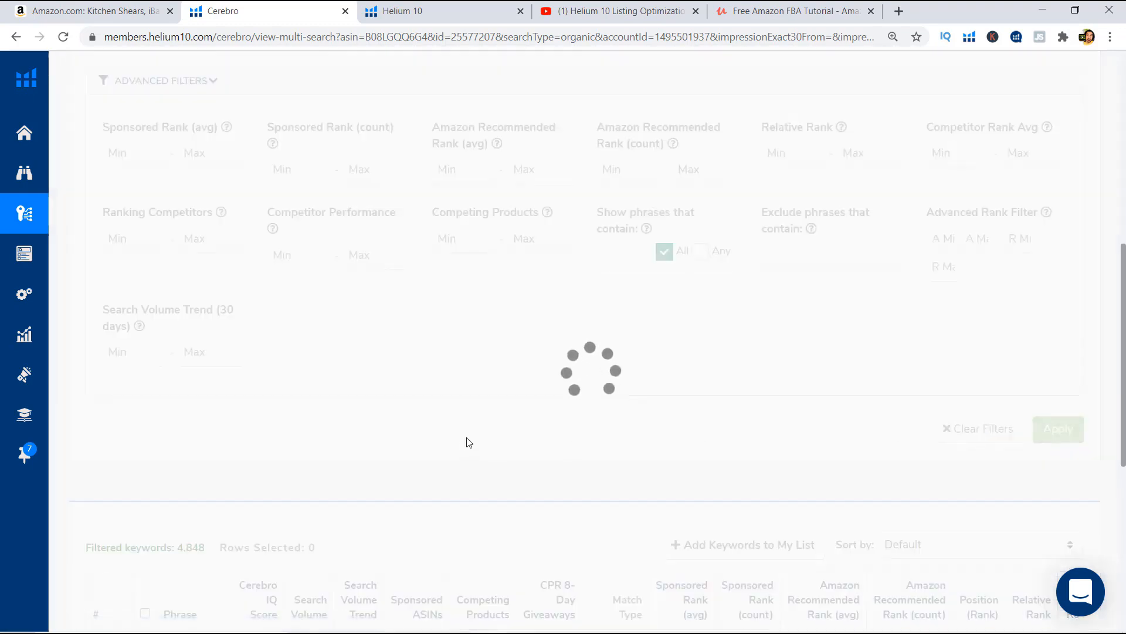
scroll(191, 453, down, 1)
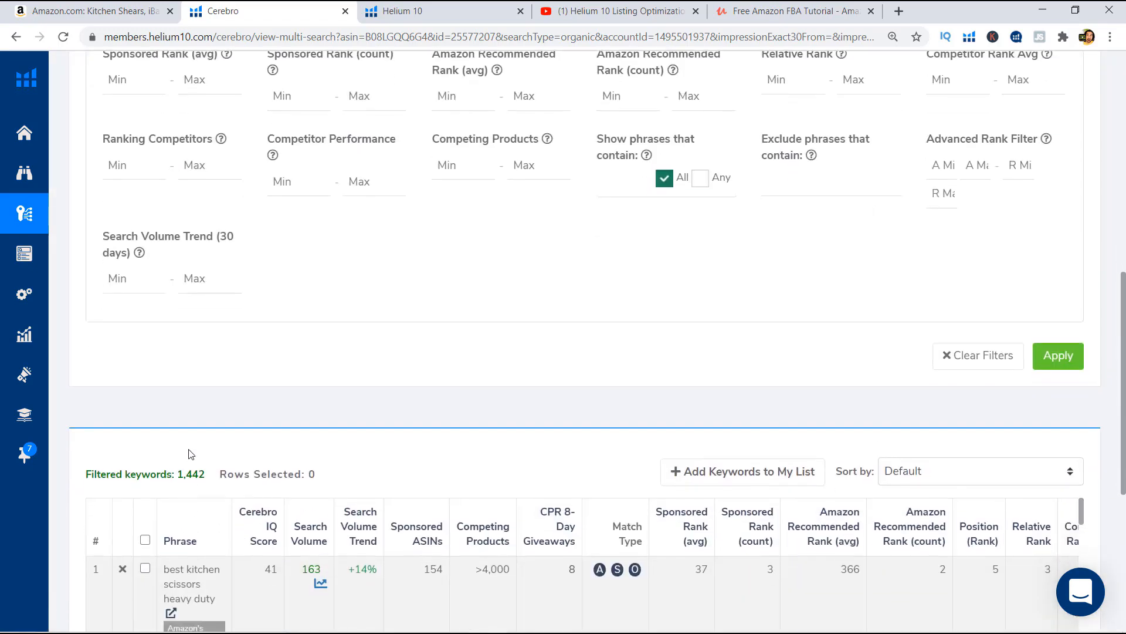
Add a Position (Rank) range of 1 to 16 to the word count filter, apply it and review the filtered phrases
scroll(252, 371, up, 6)
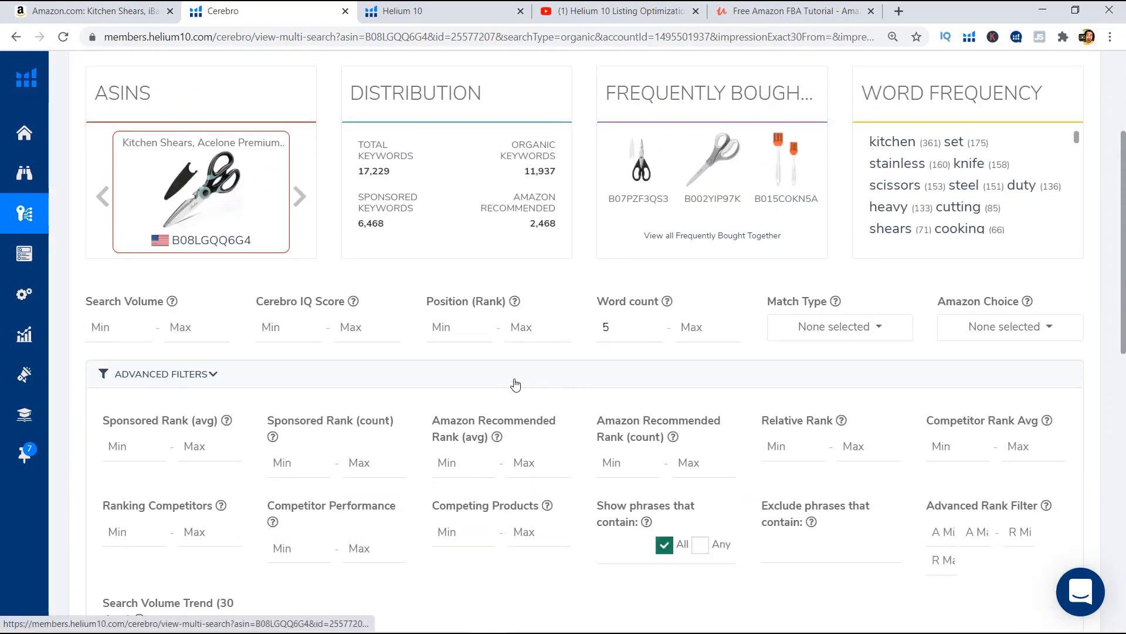
click(458, 337)
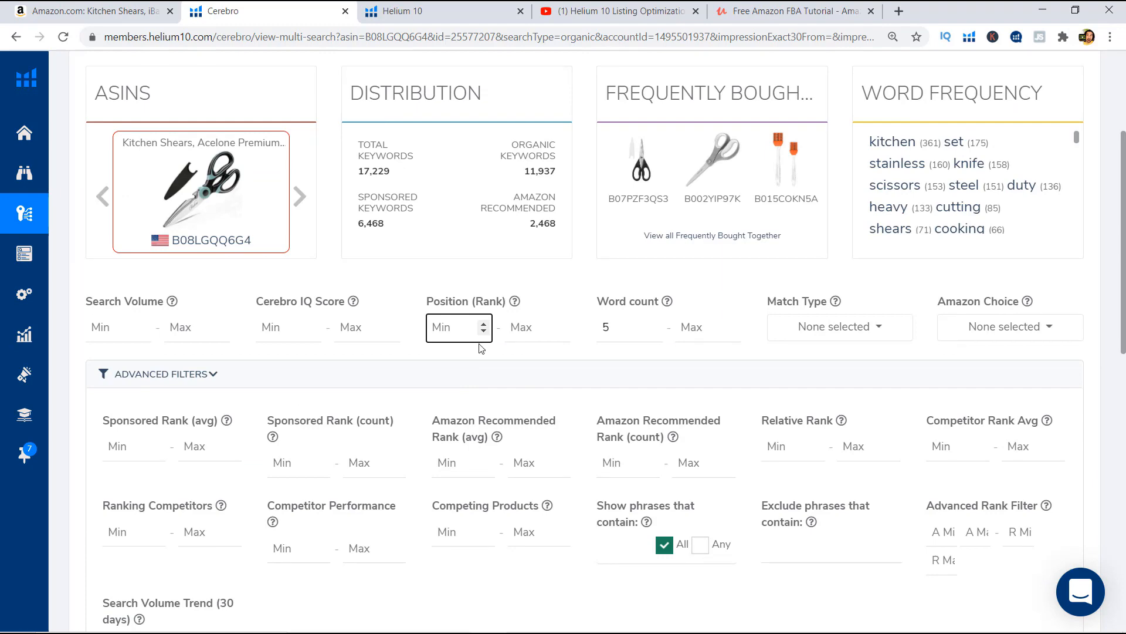
text(1)
click(541, 329)
click(619, 385)
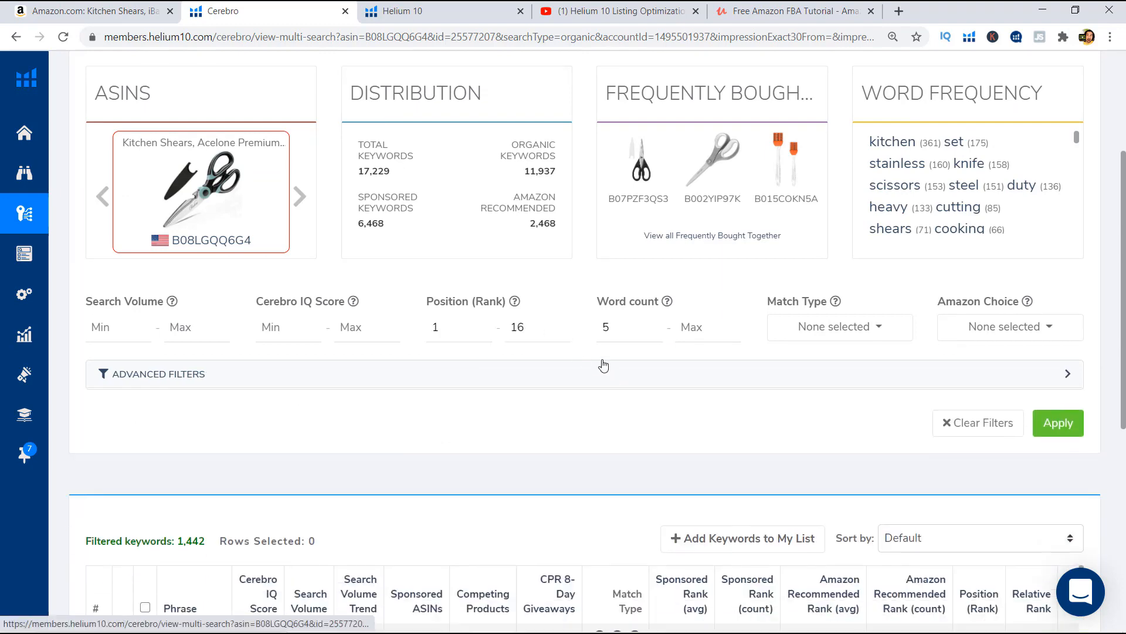
click(611, 372)
scroll(611, 372, down, 4)
click(1050, 500)
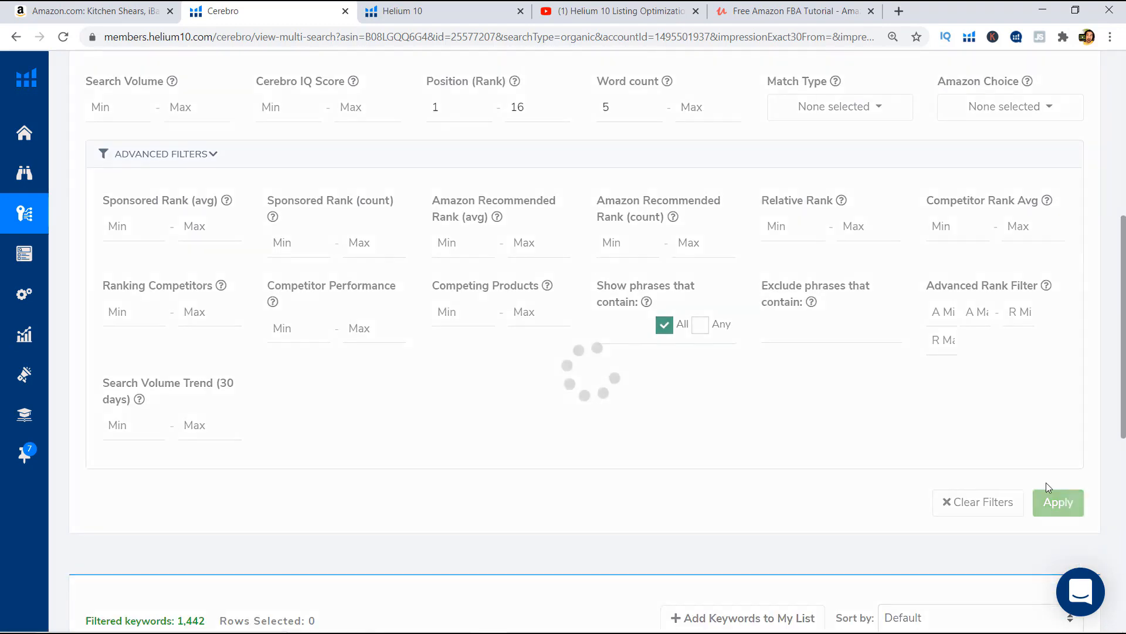
scroll(272, 297, down, 5)
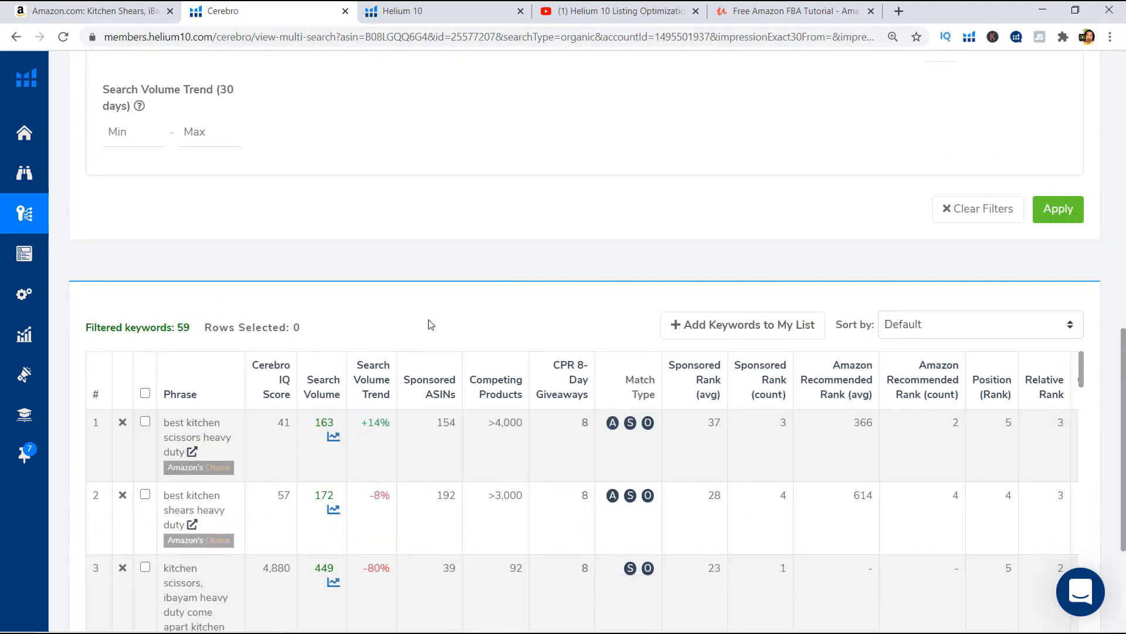
scroll(463, 290, up, 9)
scroll(464, 291, down, 13)
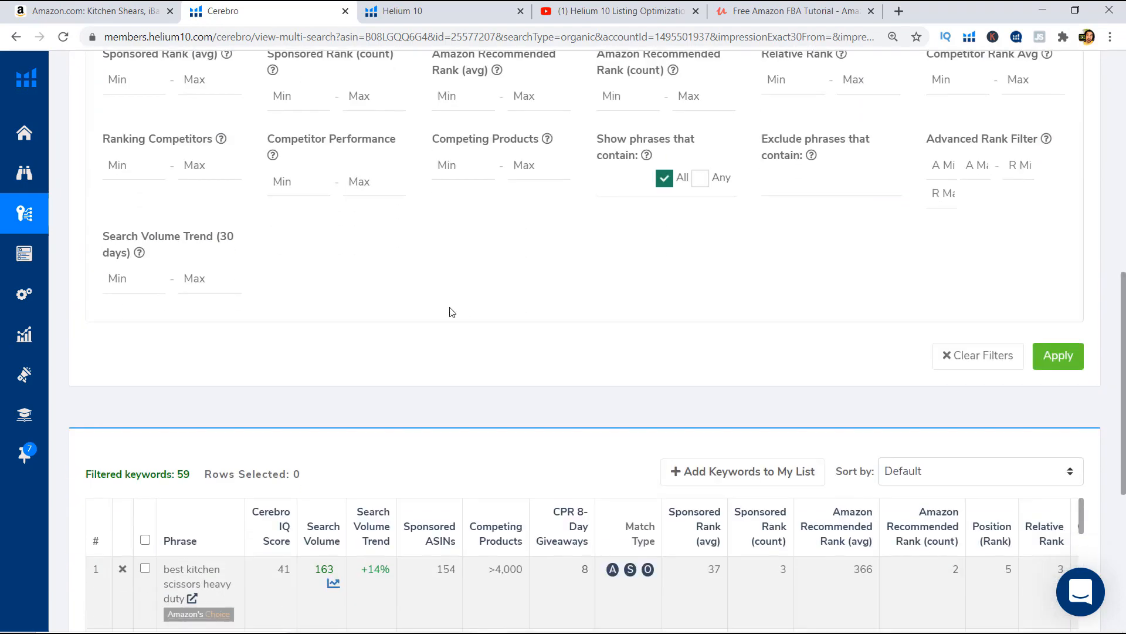
Examine the filtered long-tail phrases in the keyword table, including "best kitchen scissors heavy duty", along with the active filter values
scroll(276, 329, up, 3)
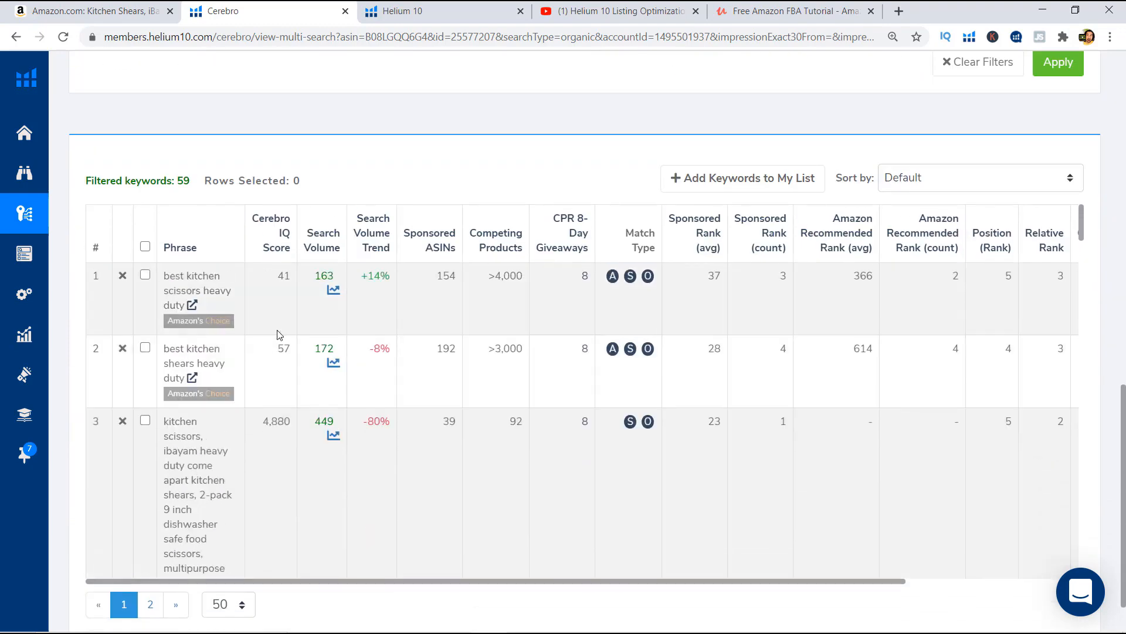
scroll(275, 328, down, 10)
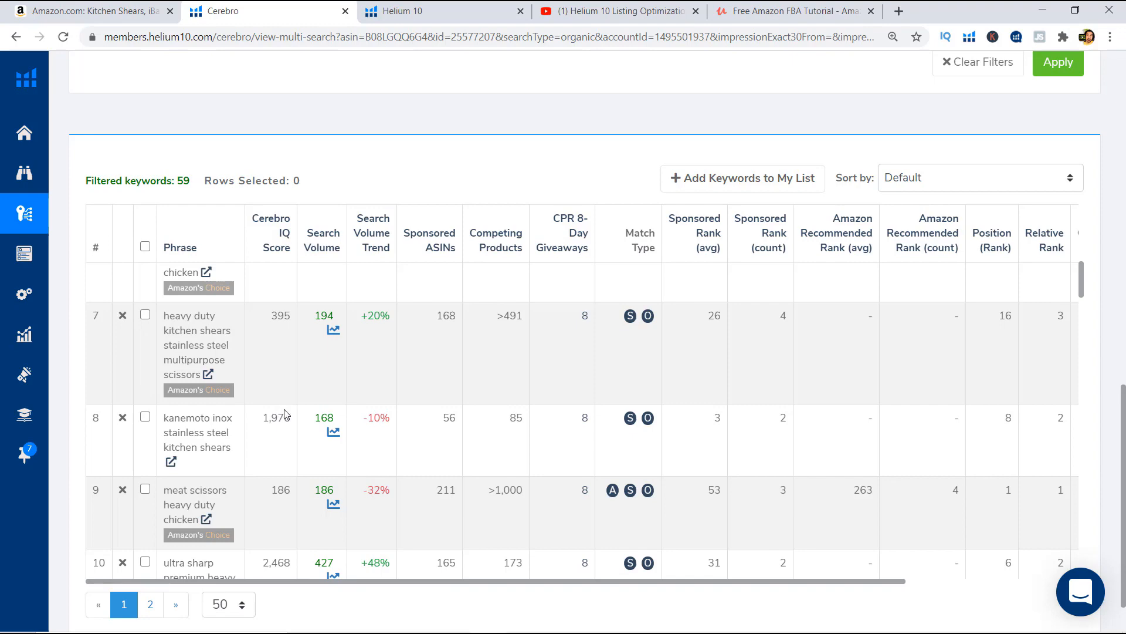
scroll(288, 320, up, 8)
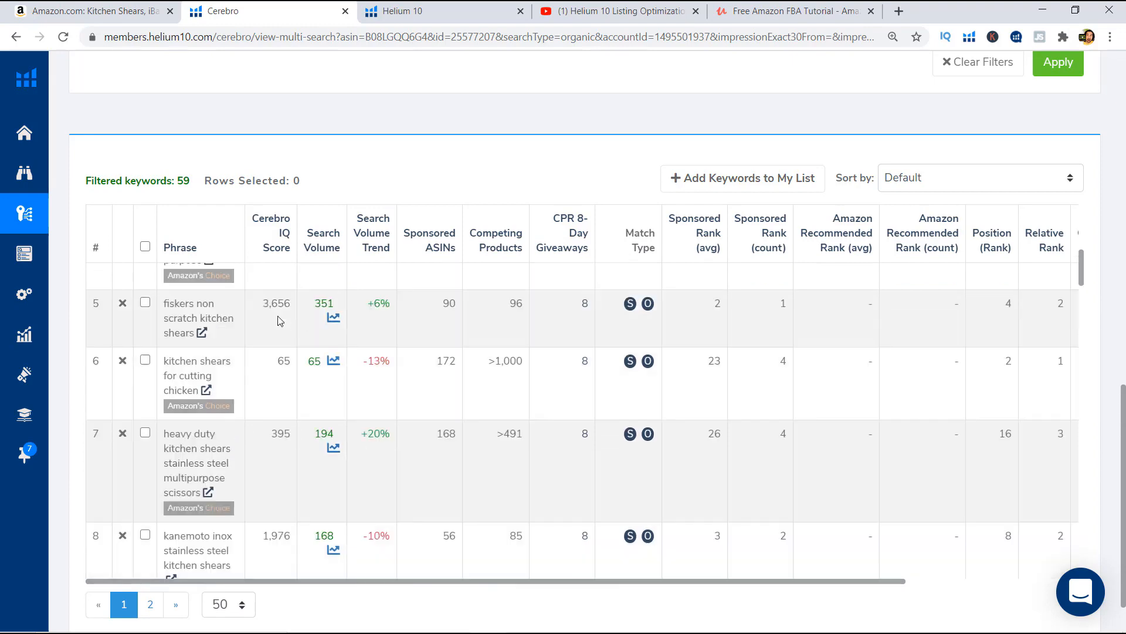
scroll(524, 399, up, 1)
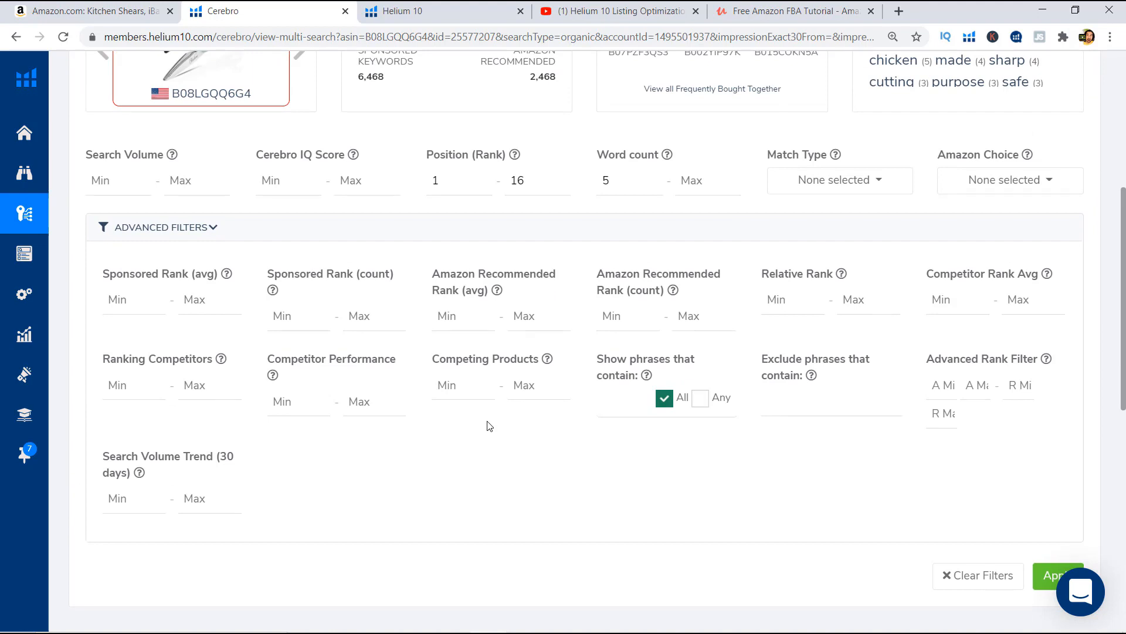
scroll(498, 411, down, 3)
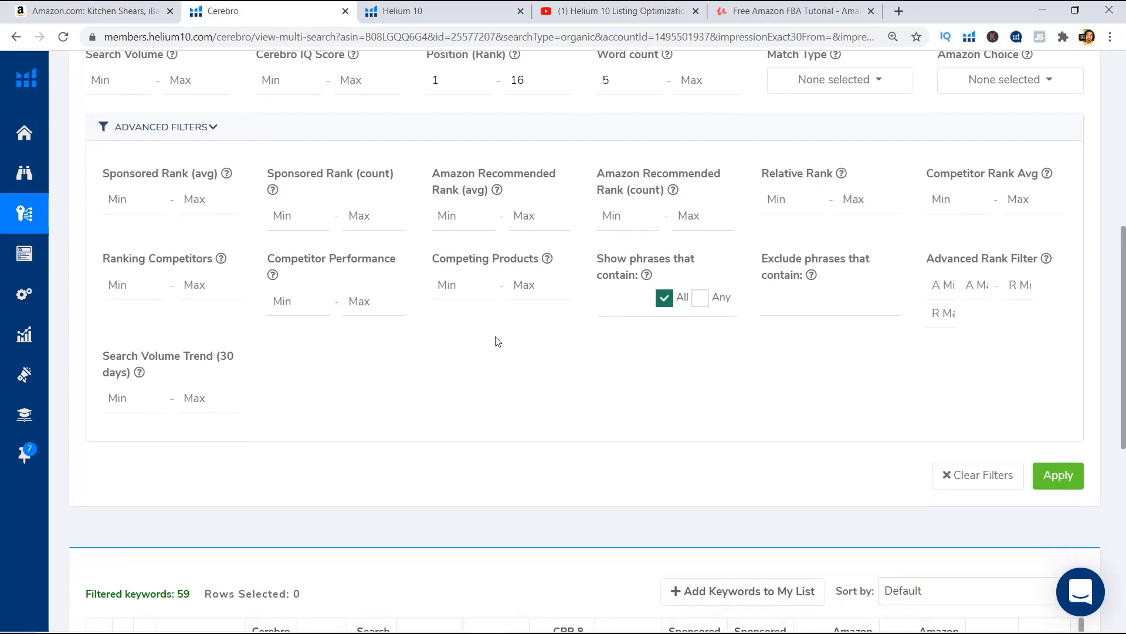
scroll(487, 336, down, 5)
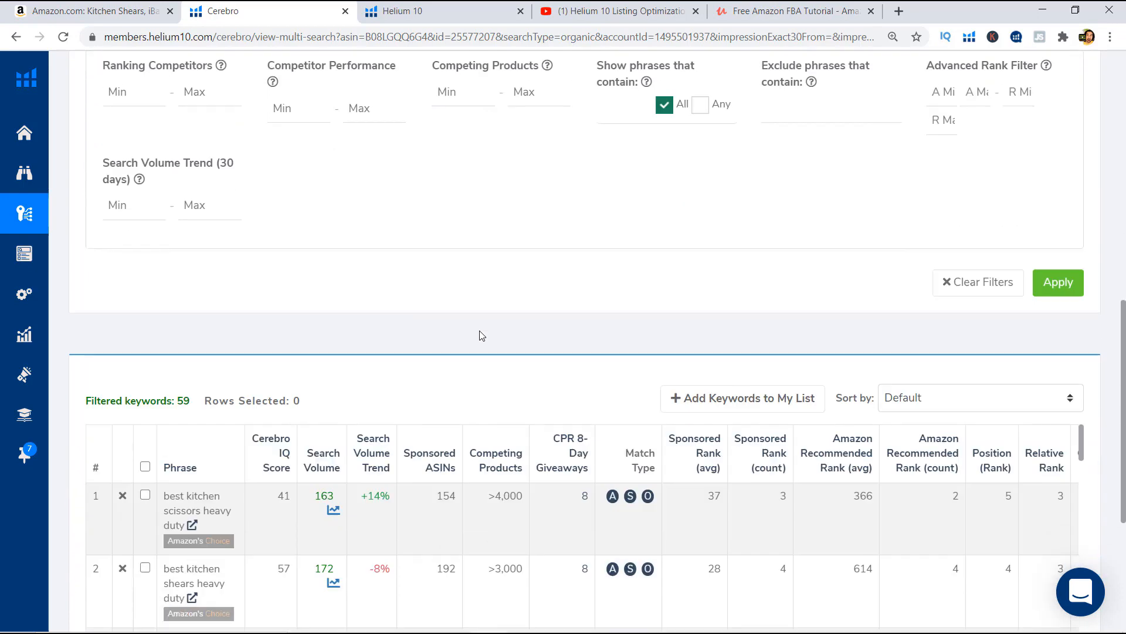
drag(192, 349, 186, 378)
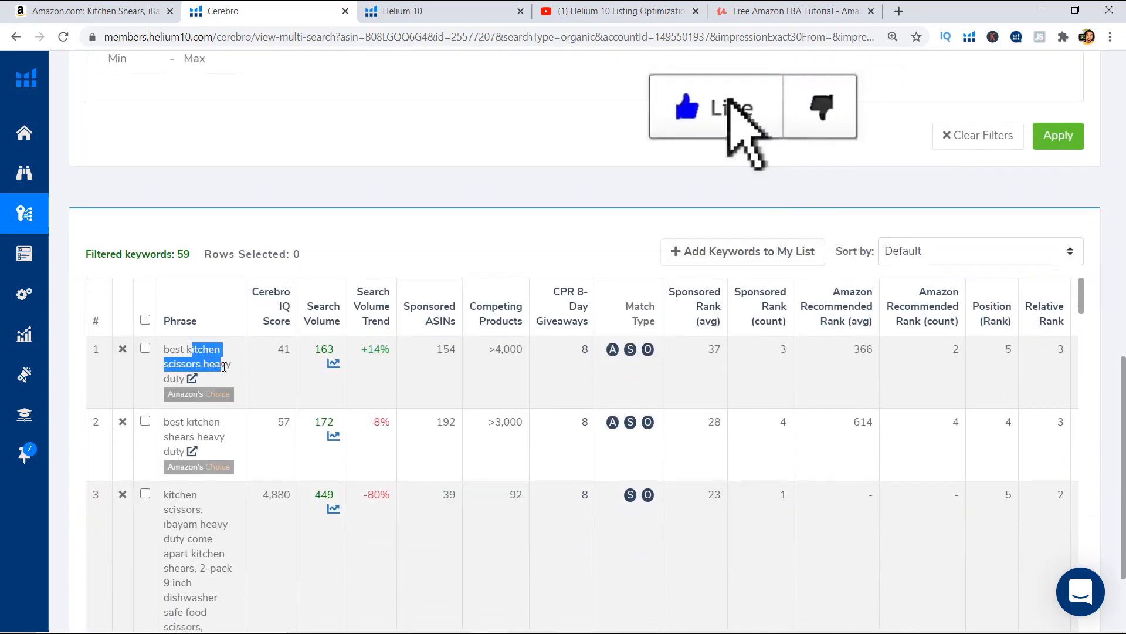
click(185, 379)
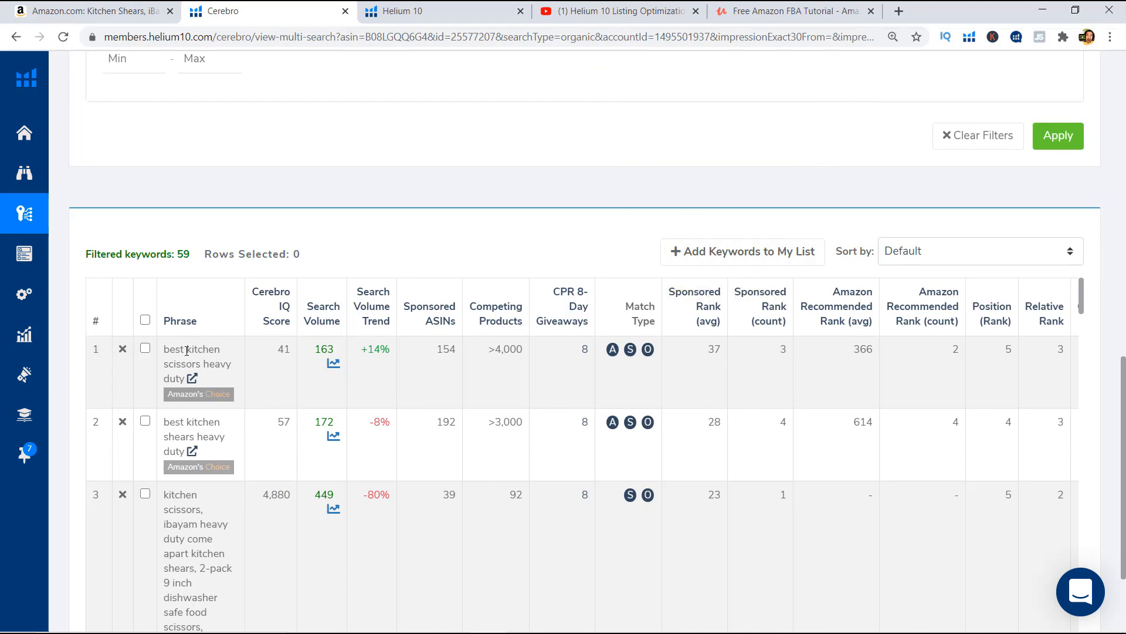
Clear the Position (Rank) range, set the minimum Word count to 1, apply the filters and check the filtered keywords total
scroll(264, 387, up, 1)
scroll(407, 284, up, 7)
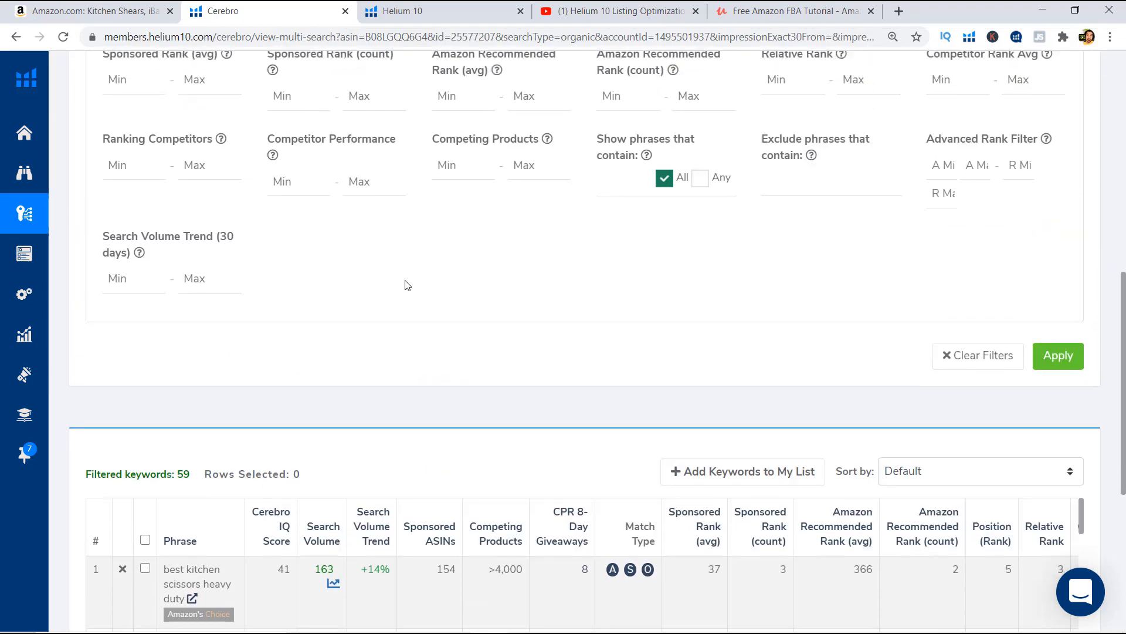
click(619, 325)
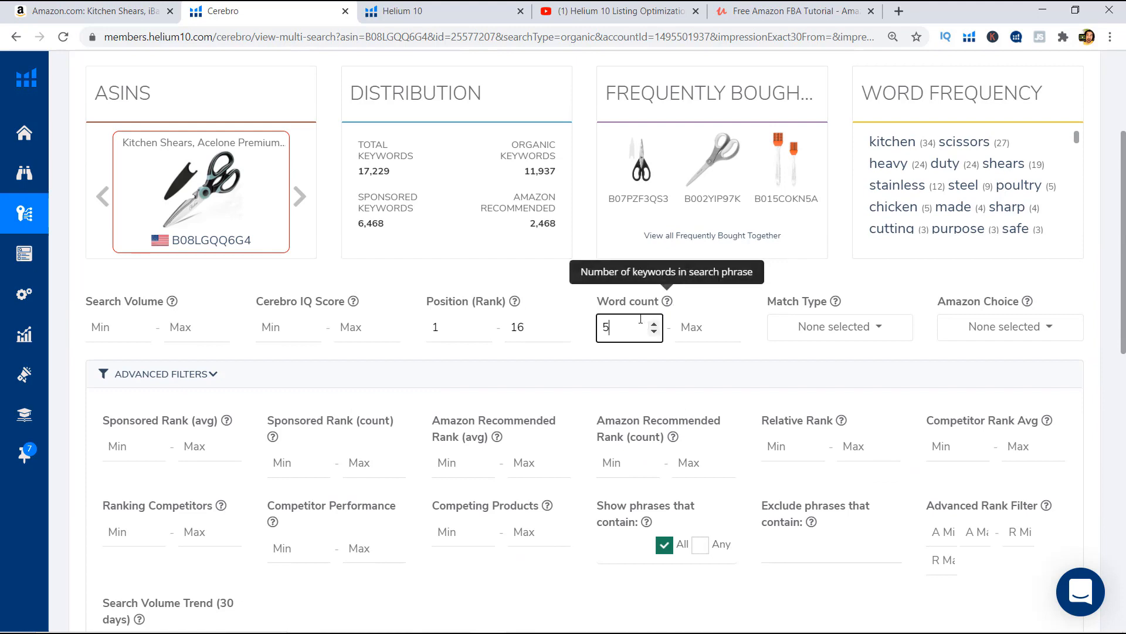
scroll(651, 347, down, 1)
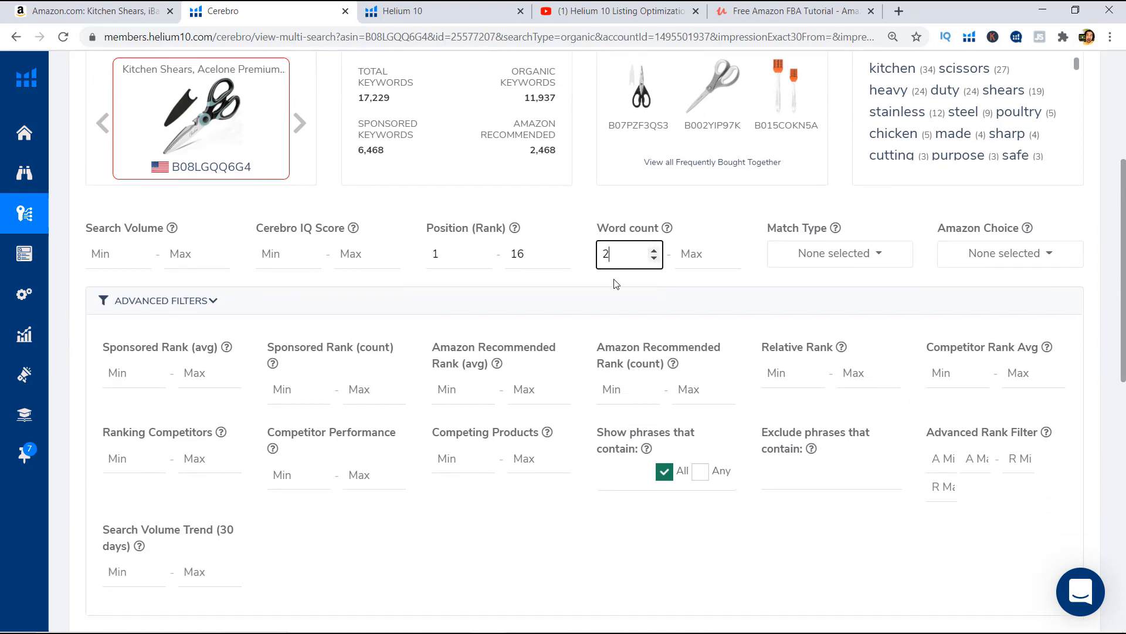
drag(533, 253, 501, 252)
key(BackSpace)
click(476, 252)
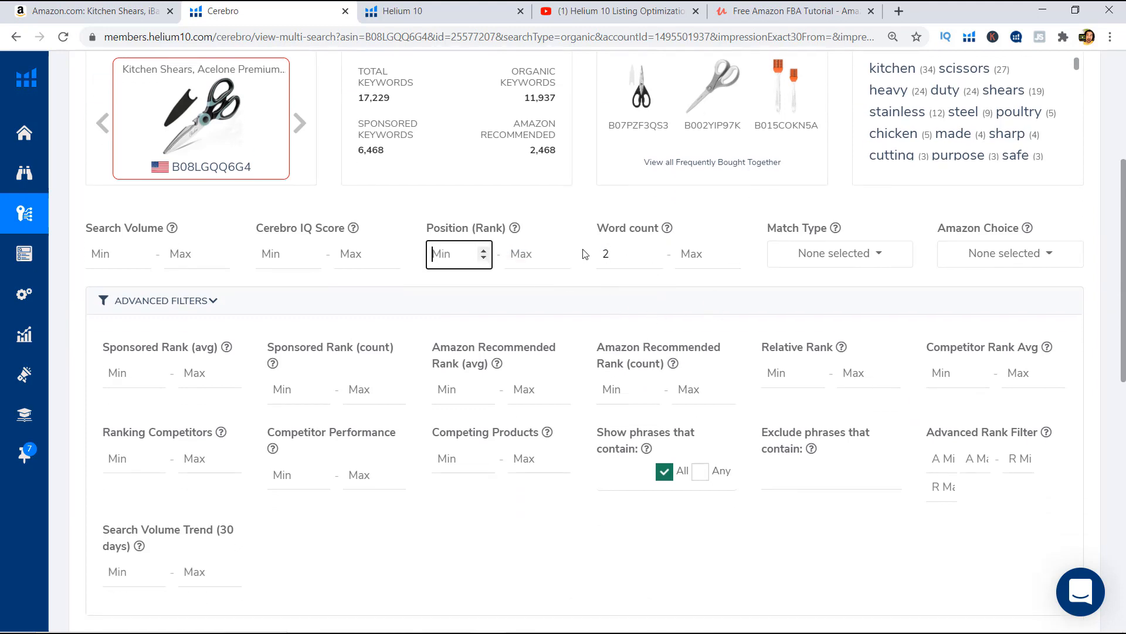
click(607, 253)
scroll(726, 294, down, 4)
click(1053, 355)
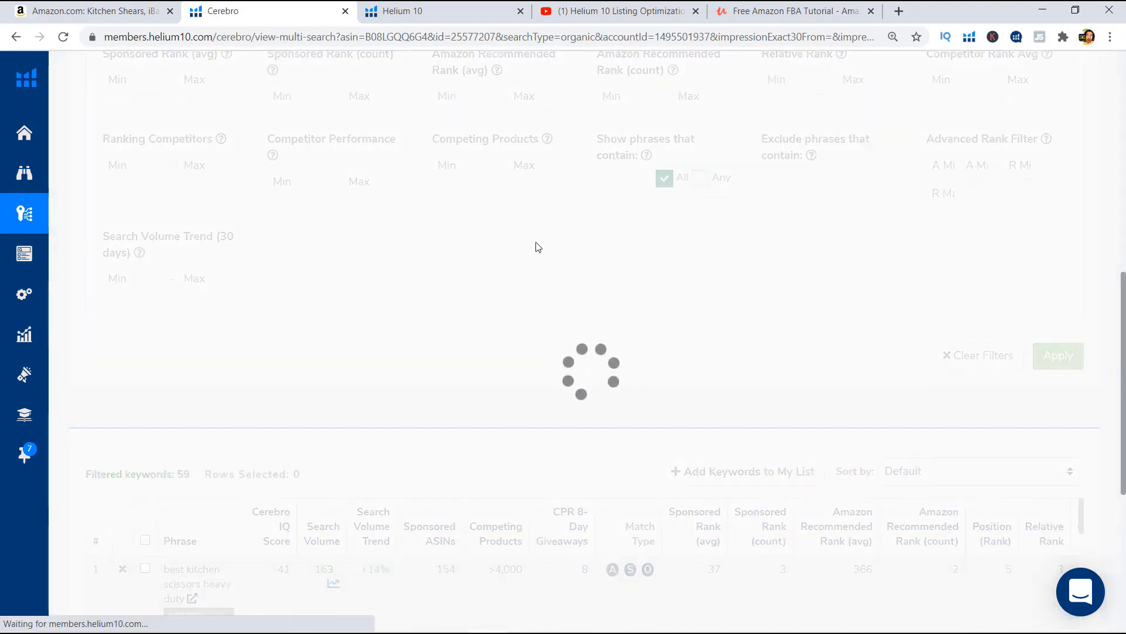
scroll(487, 261, down, 3)
scroll(493, 274, down, 2)
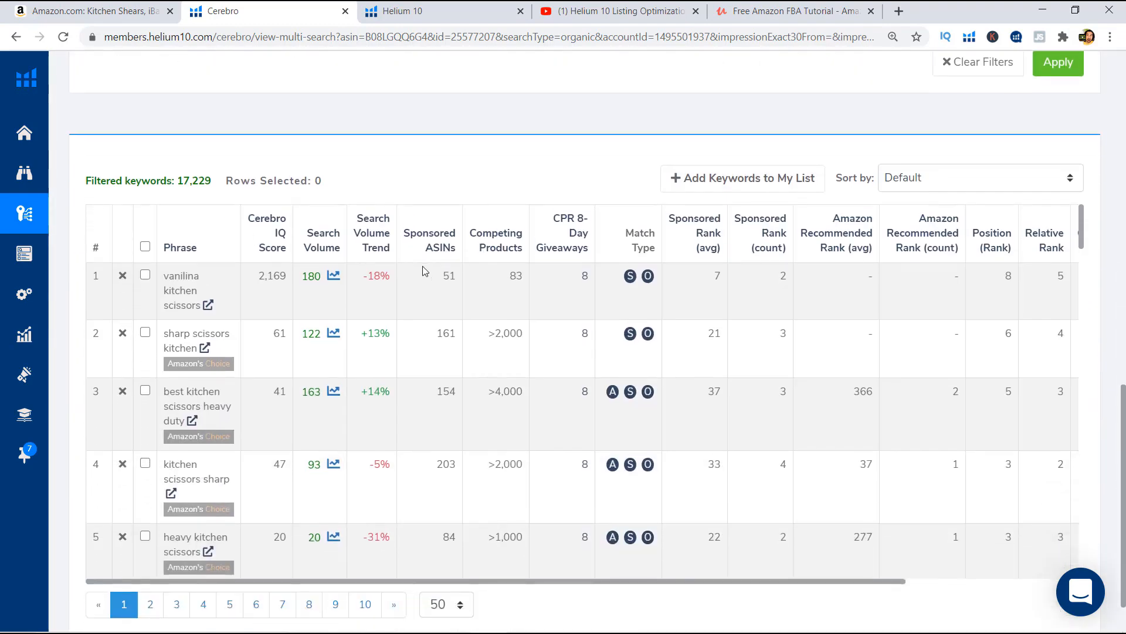
Set the minimum Word count to 2 and apply the filters to the keyword list
scroll(590, 327, up, 10)
scroll(607, 281, up, 1)
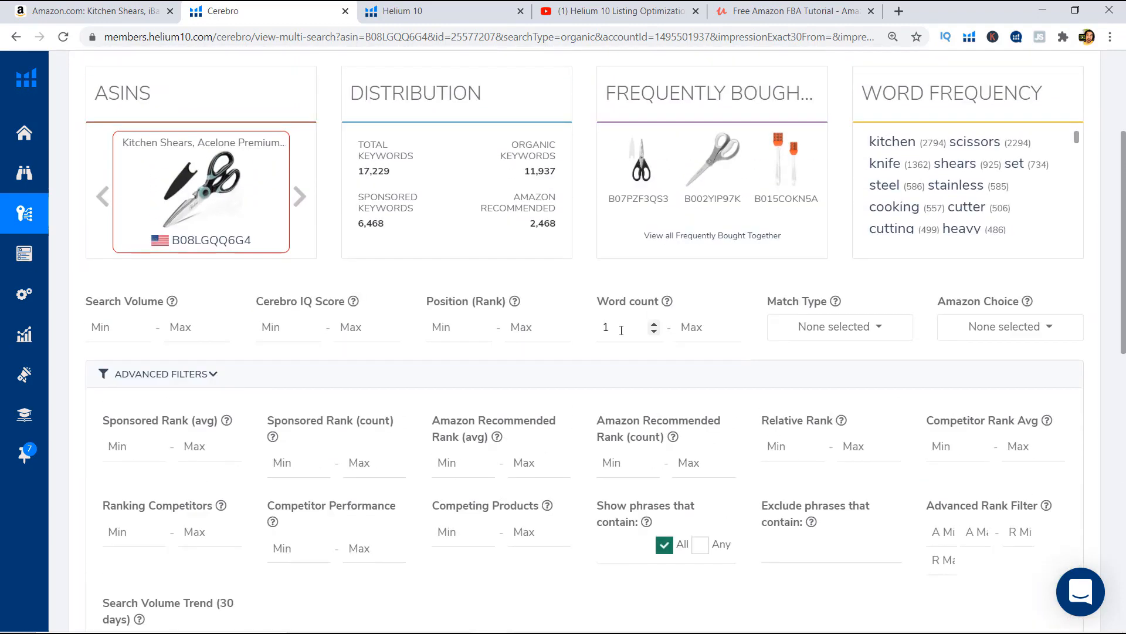
click(622, 329)
text(1)
mouse_move(669, 304)
scroll(831, 400, down, 2)
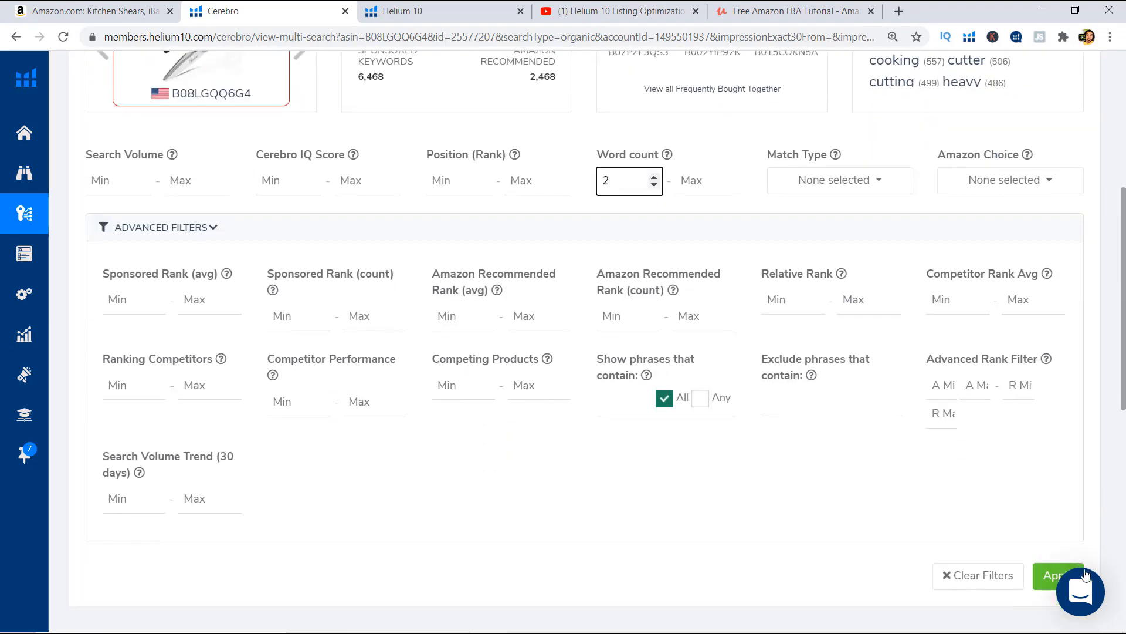
click(1054, 575)
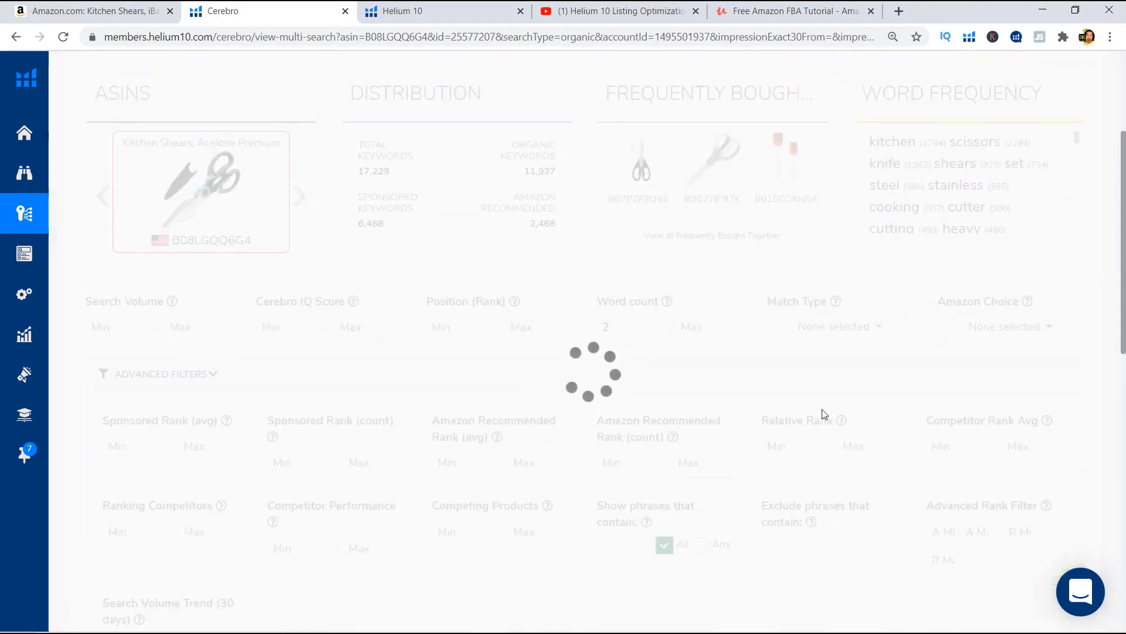
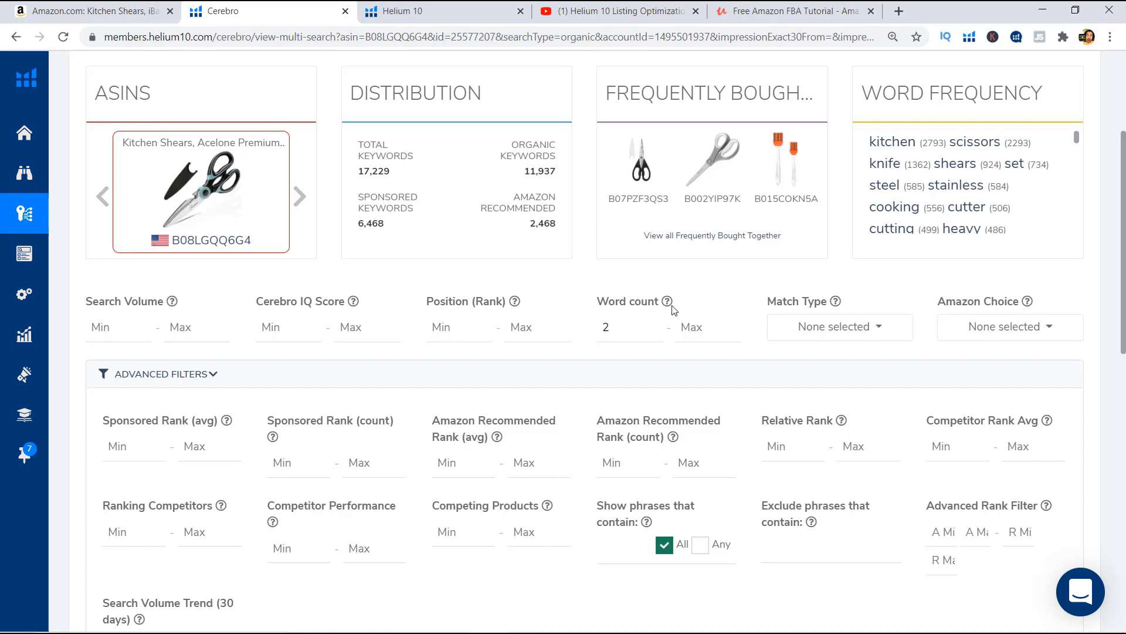
Read the Match Type filter's explanation and its available options, and check the organic keywords entry in the Distribution summary
scroll(675, 311, up, 1)
click(641, 400)
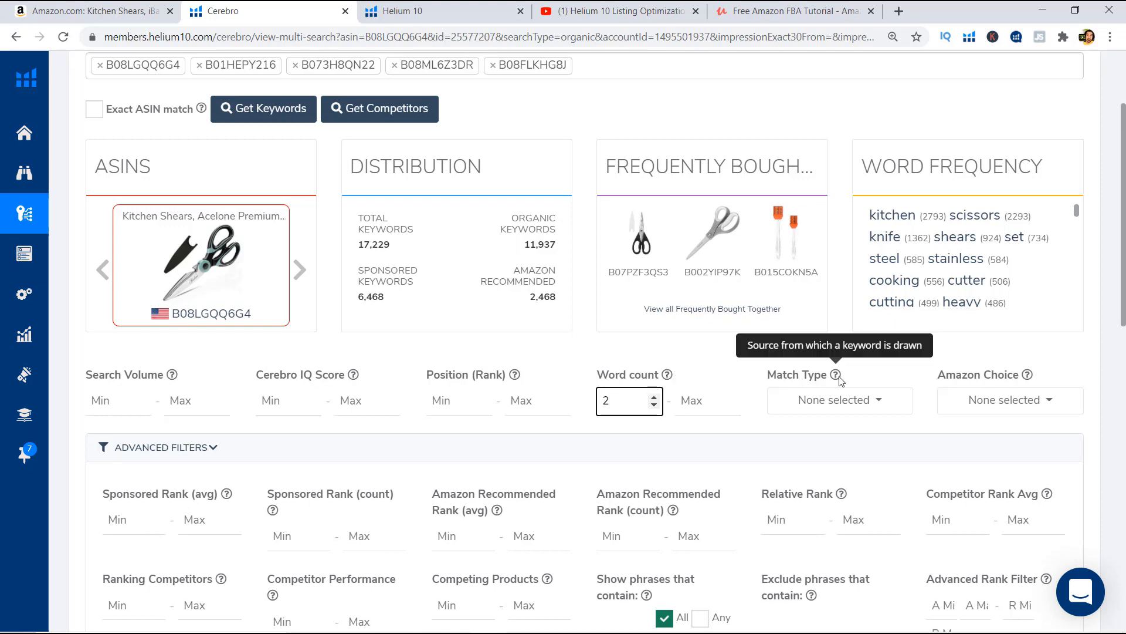
scroll(840, 380, down, 1)
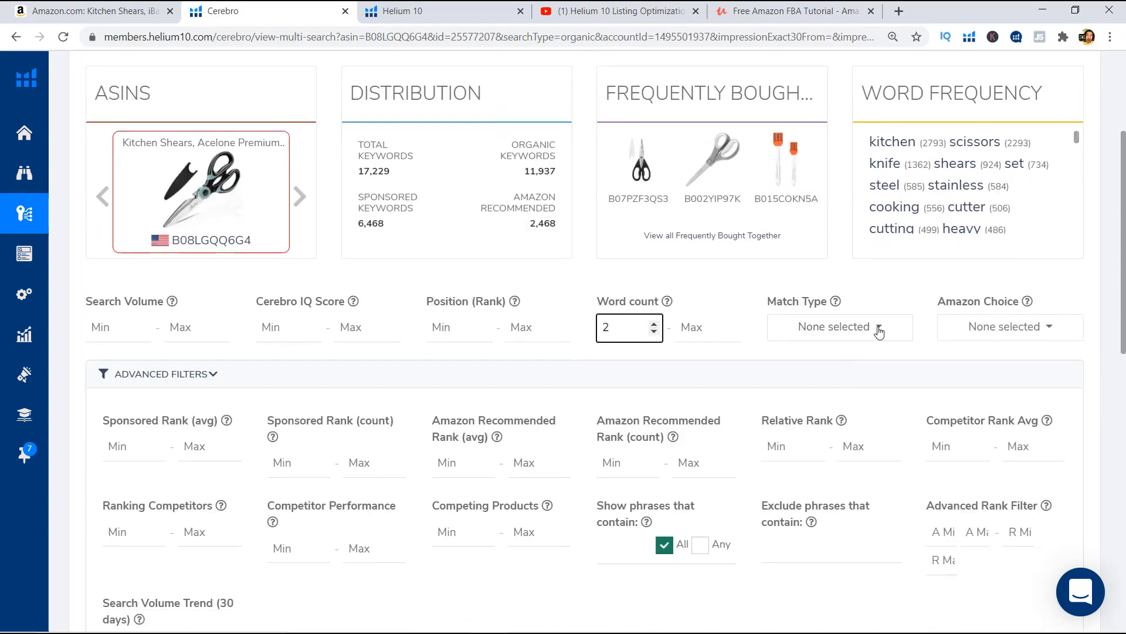
click(873, 328)
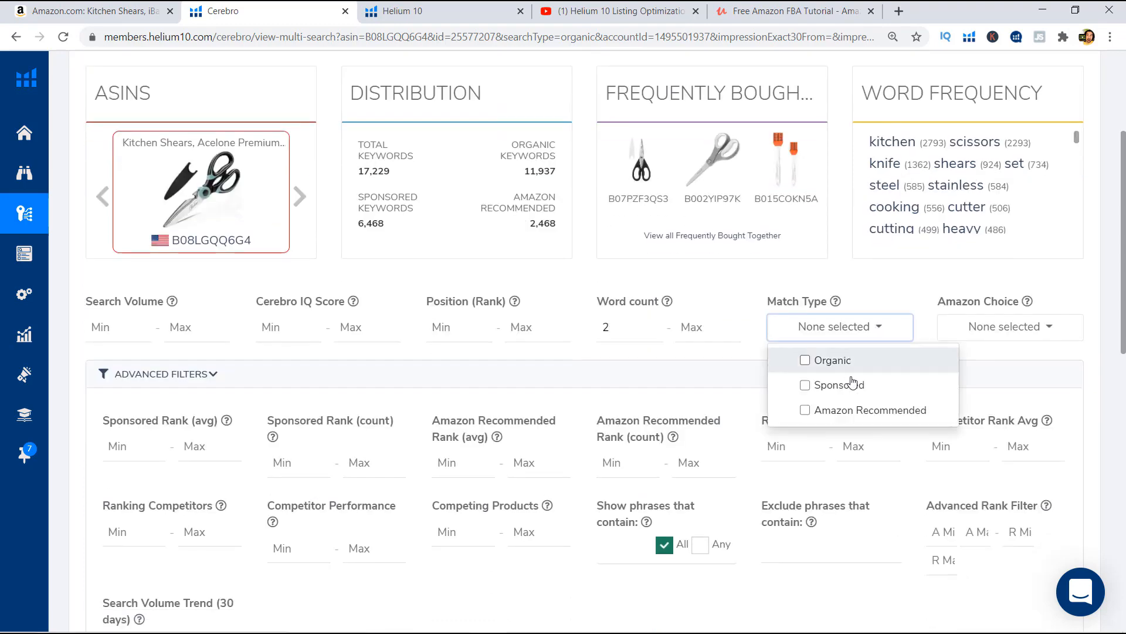
click(879, 323)
scroll(704, 346, up, 1)
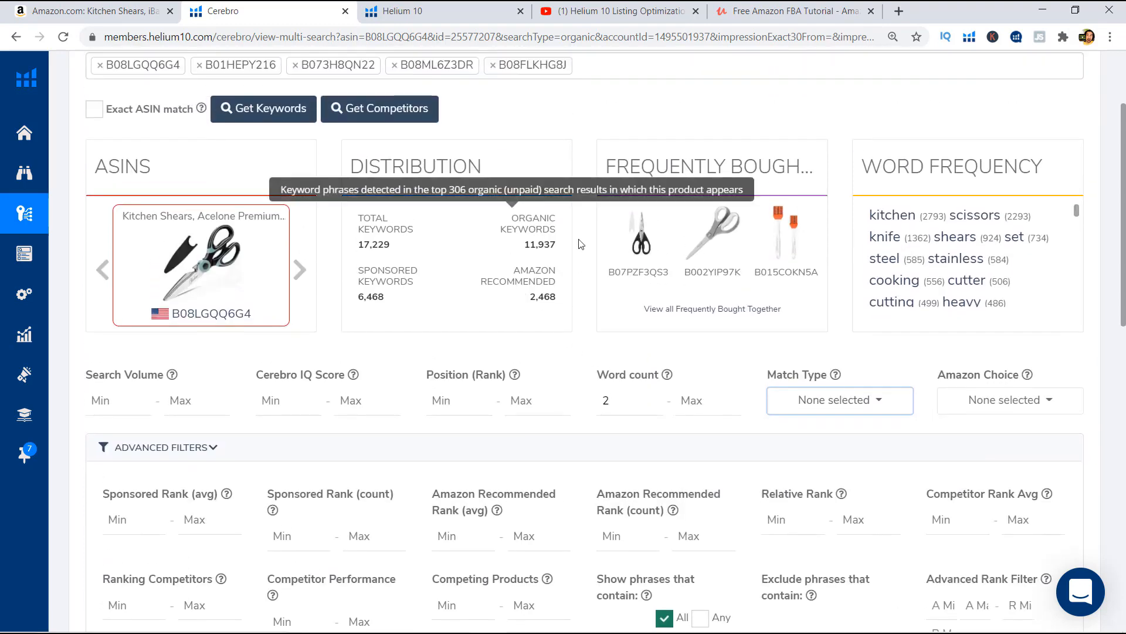
Set the Match Type filter to Organic, apply it and check the filtered keywords total
click(835, 400)
click(818, 435)
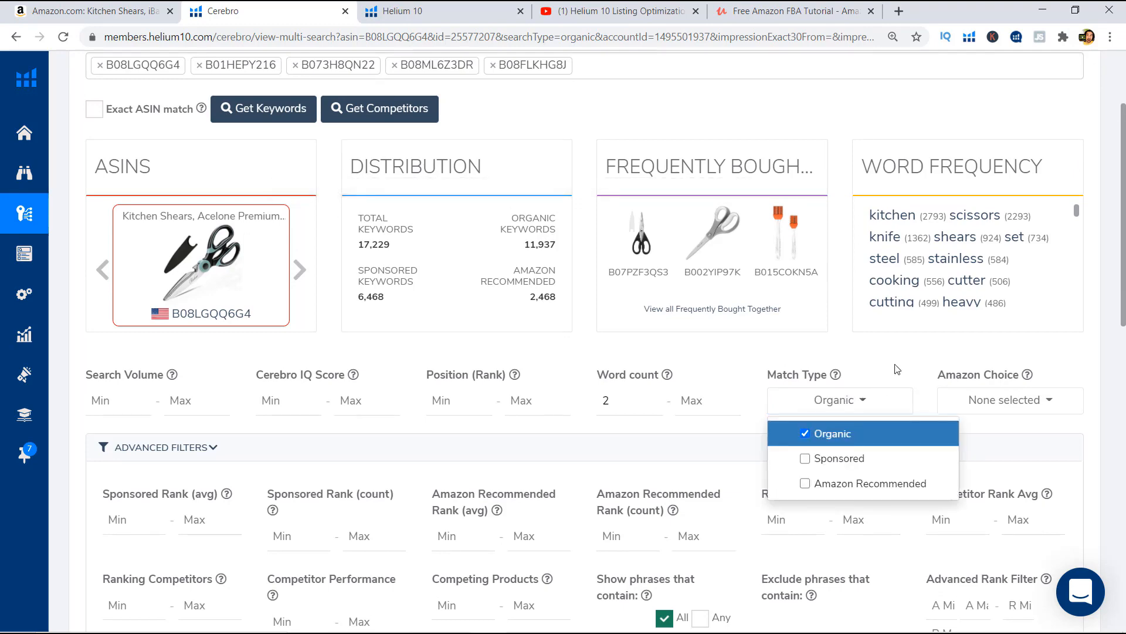
click(851, 401)
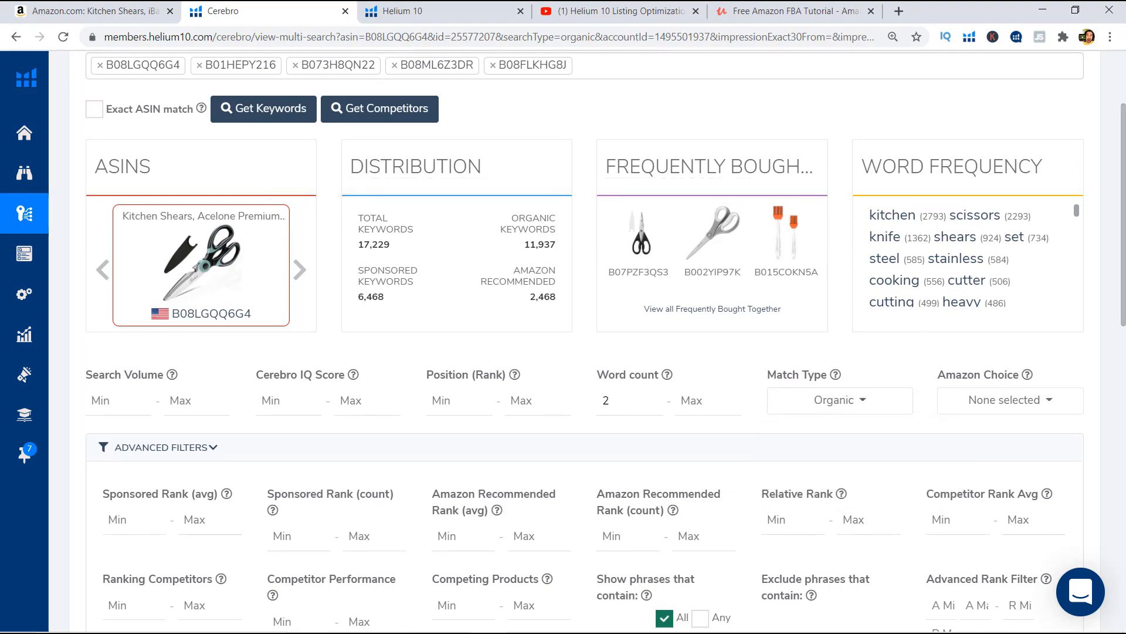
scroll(587, 352, down, 8)
click(1051, 335)
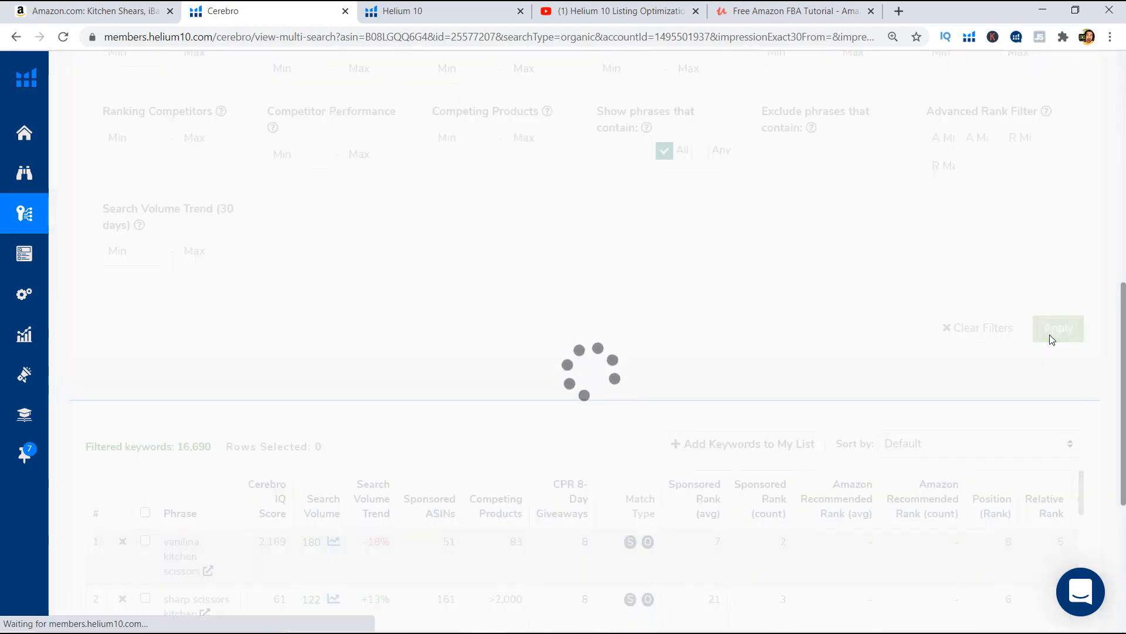
scroll(726, 285, up, 8)
scroll(725, 285, down, 9)
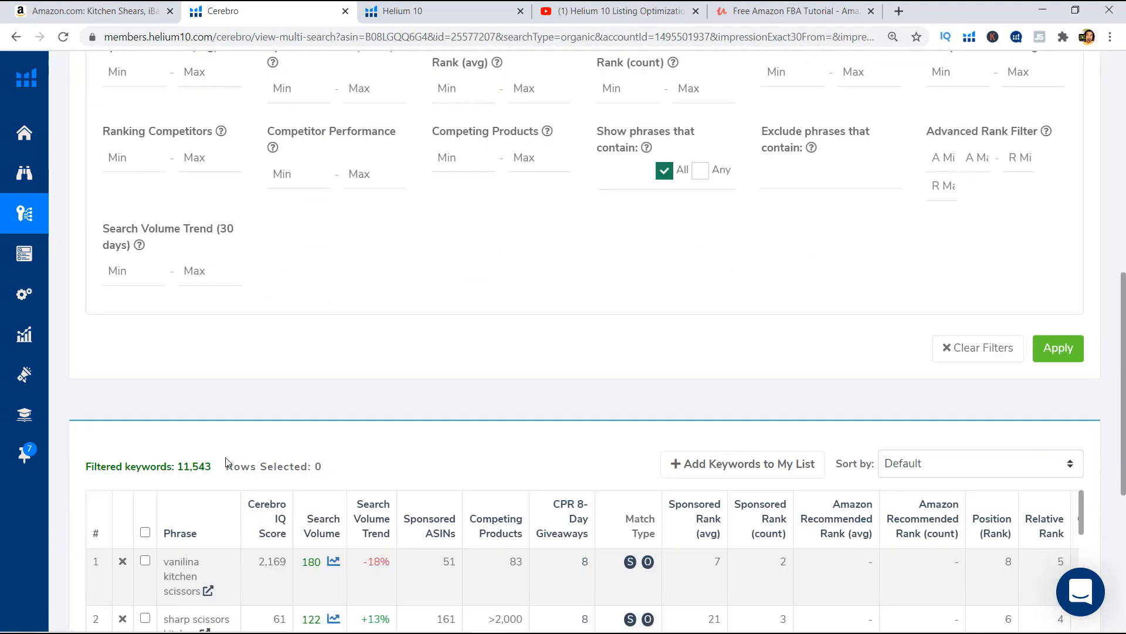
triple_click(197, 446)
Change the Match Type filter from Organic to Sponsored, apply it and check the filtered keywords total
scroll(505, 377, up, 5)
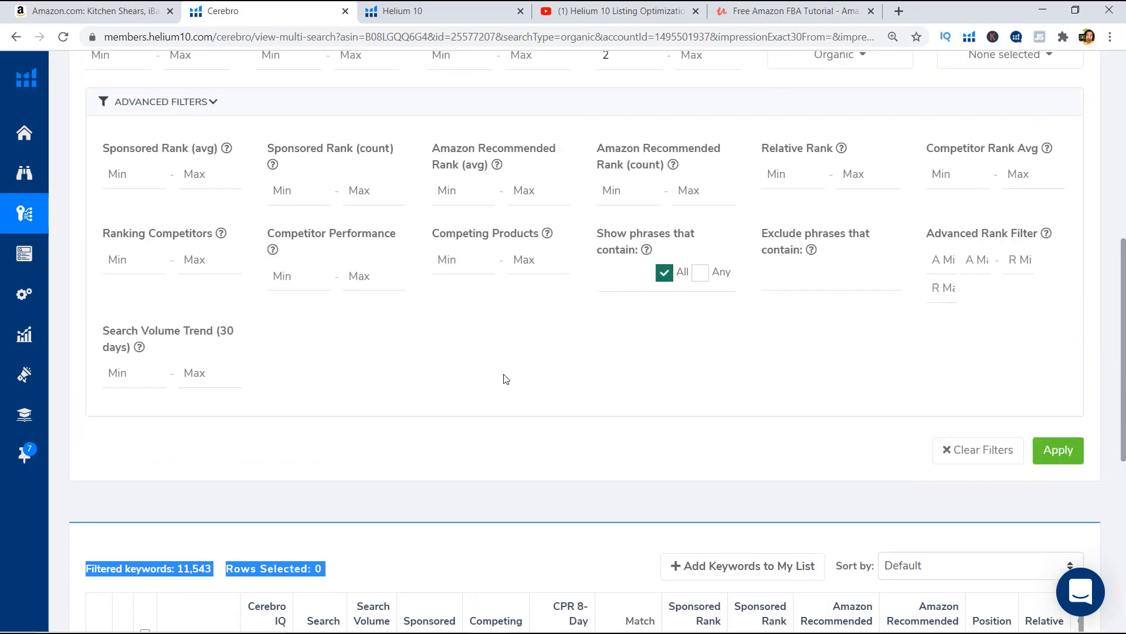
click(846, 239)
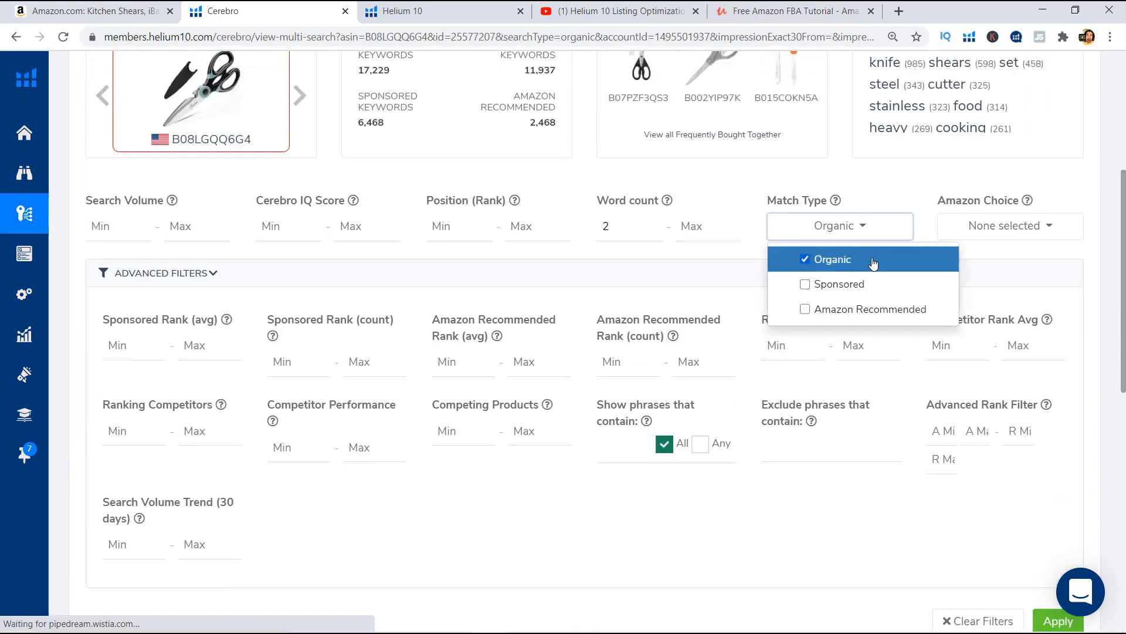
click(872, 258)
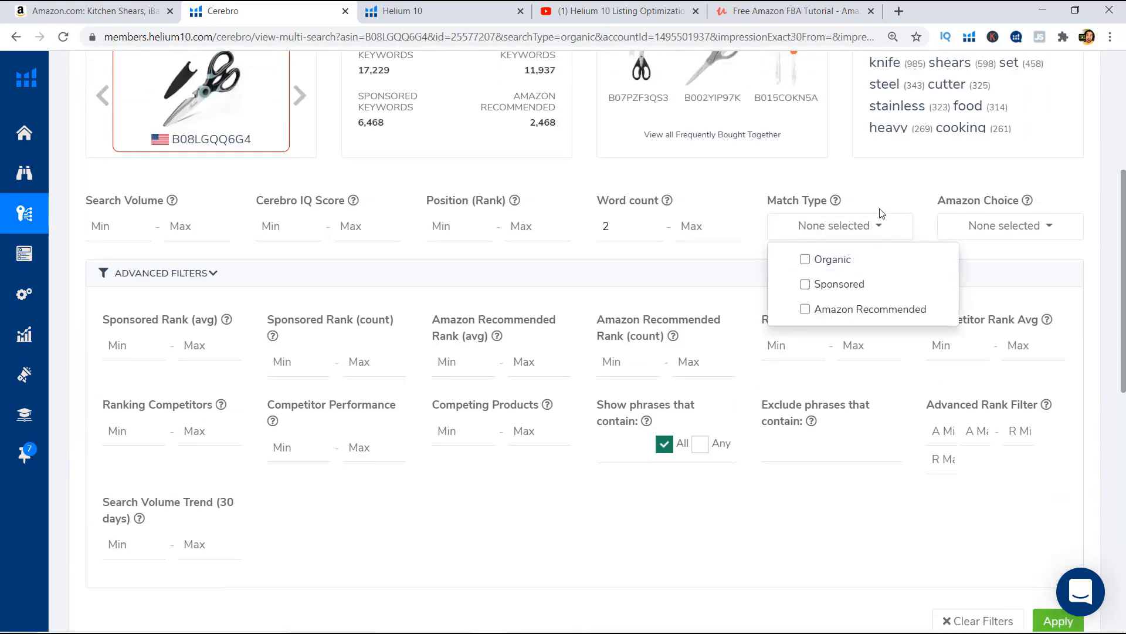
click(839, 285)
scroll(880, 287, down, 2)
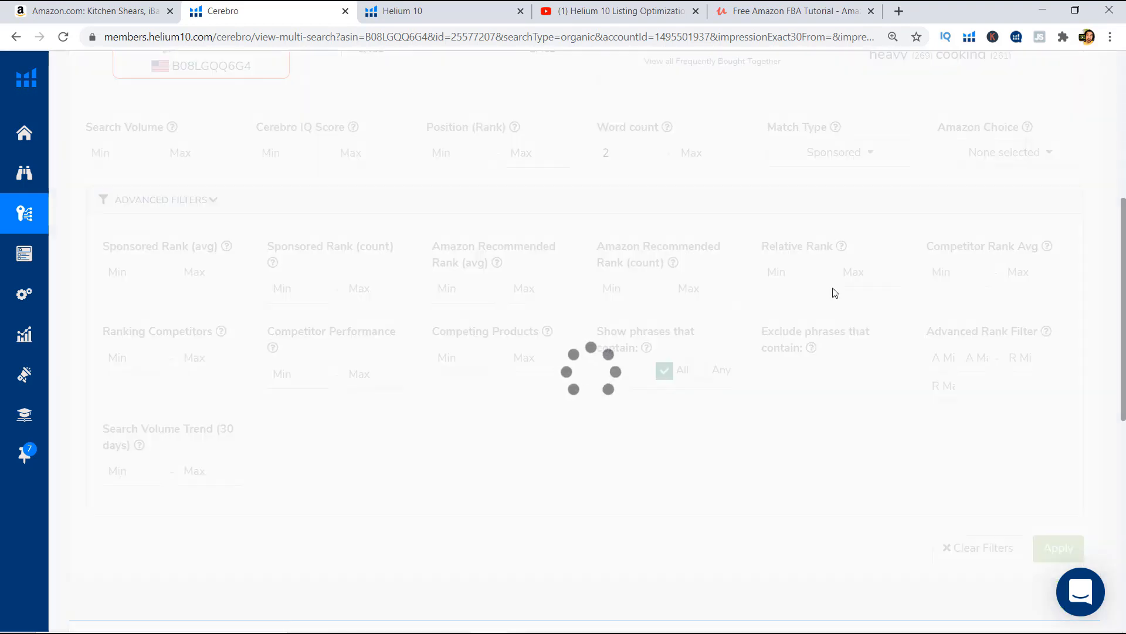
scroll(536, 297, down, 5)
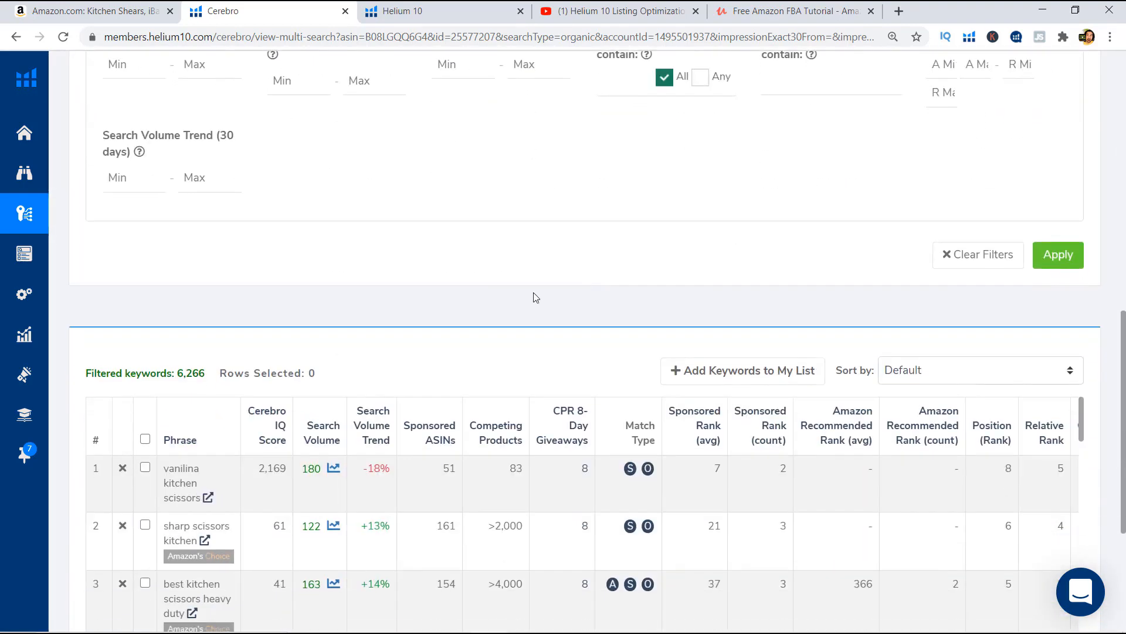
Add a Position (Rank) range of 1 to 16 to the Sponsored match type filter and apply it
scroll(320, 272, up, 7)
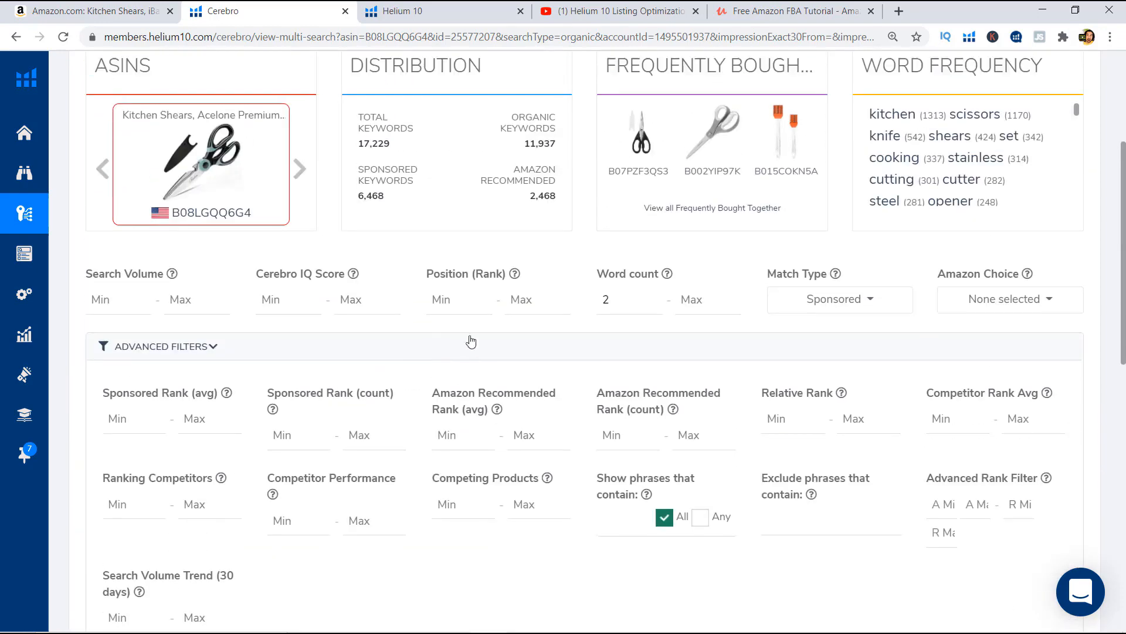
scroll(763, 370, up, 1)
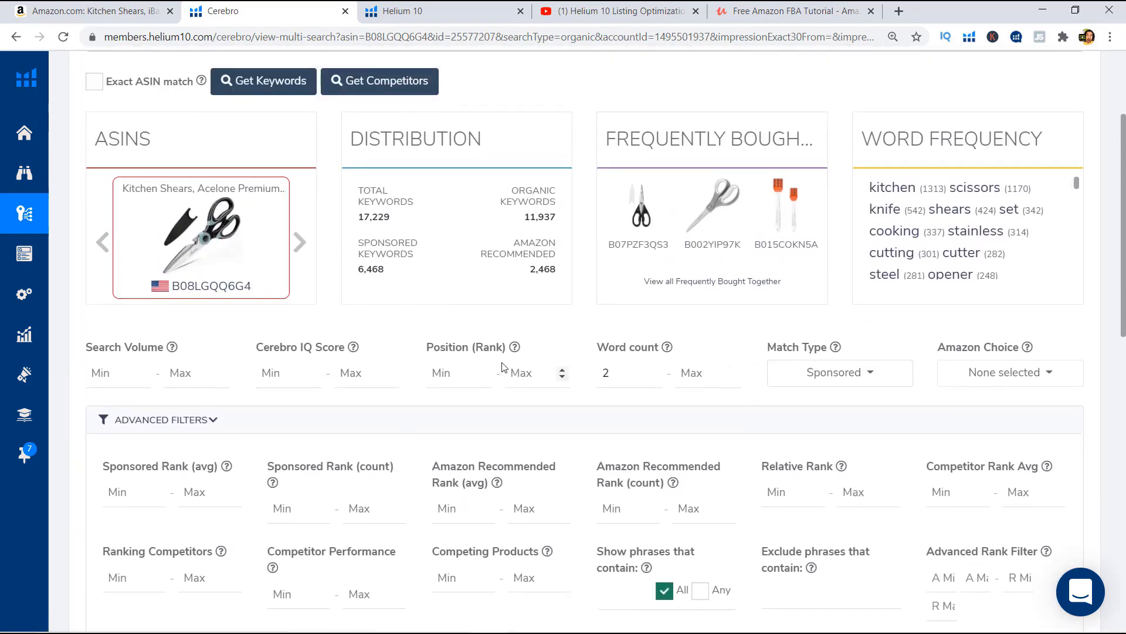
click(467, 373)
text(1)
click(520, 373)
text(16)
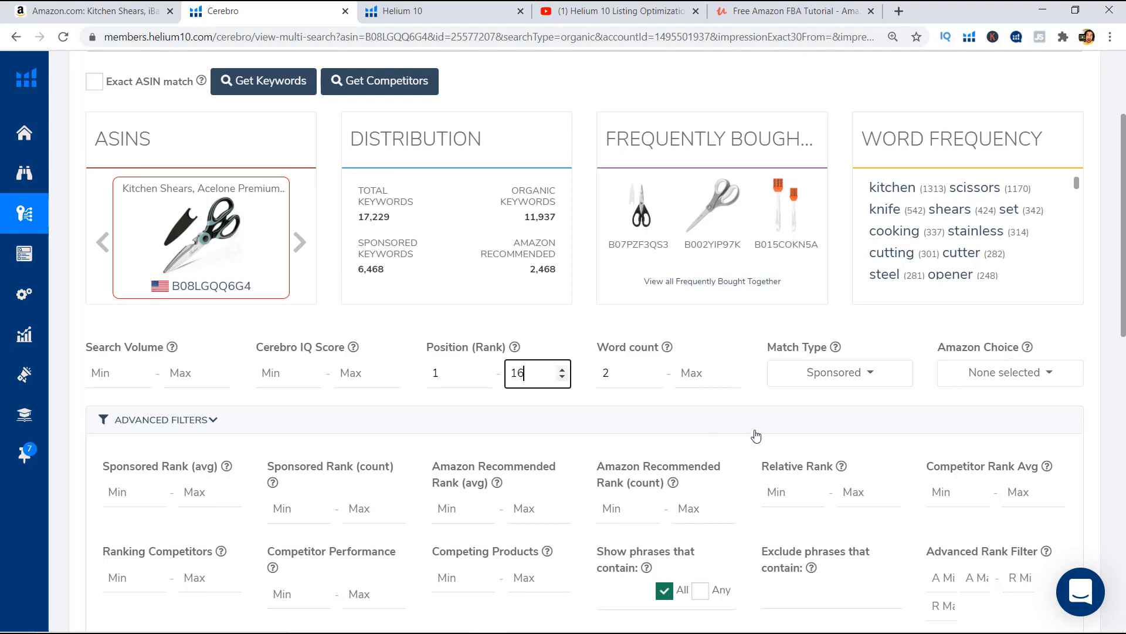
scroll(754, 435, down, 5)
key(Return)
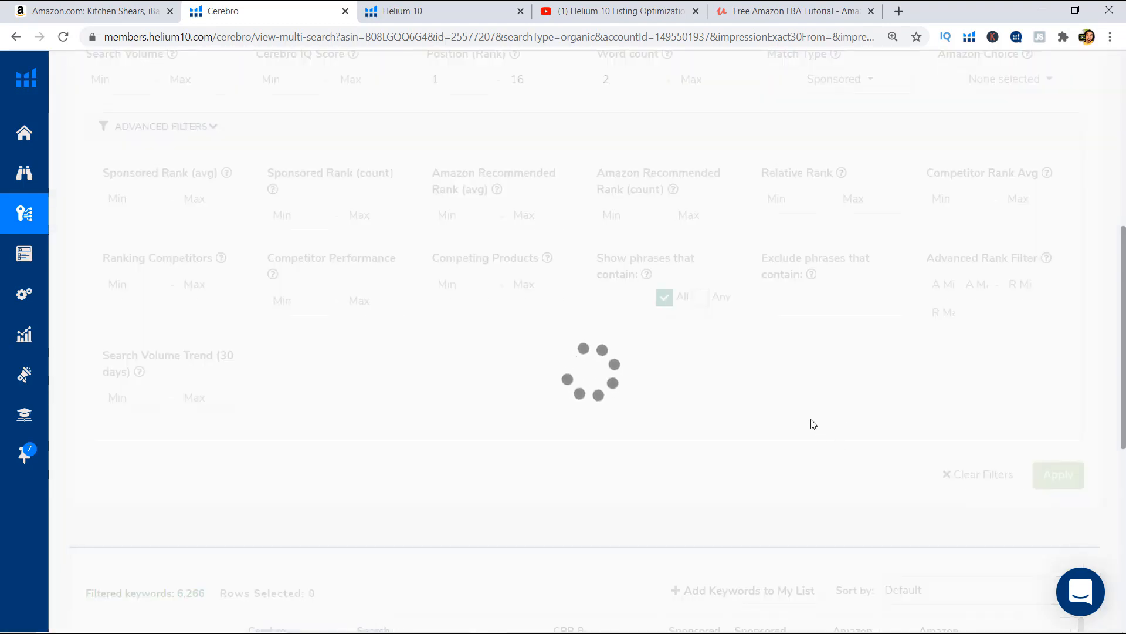
Check the filtered keywords total for Sponsored keywords ranked in positions 1 to 16
scroll(196, 347, down, 1)
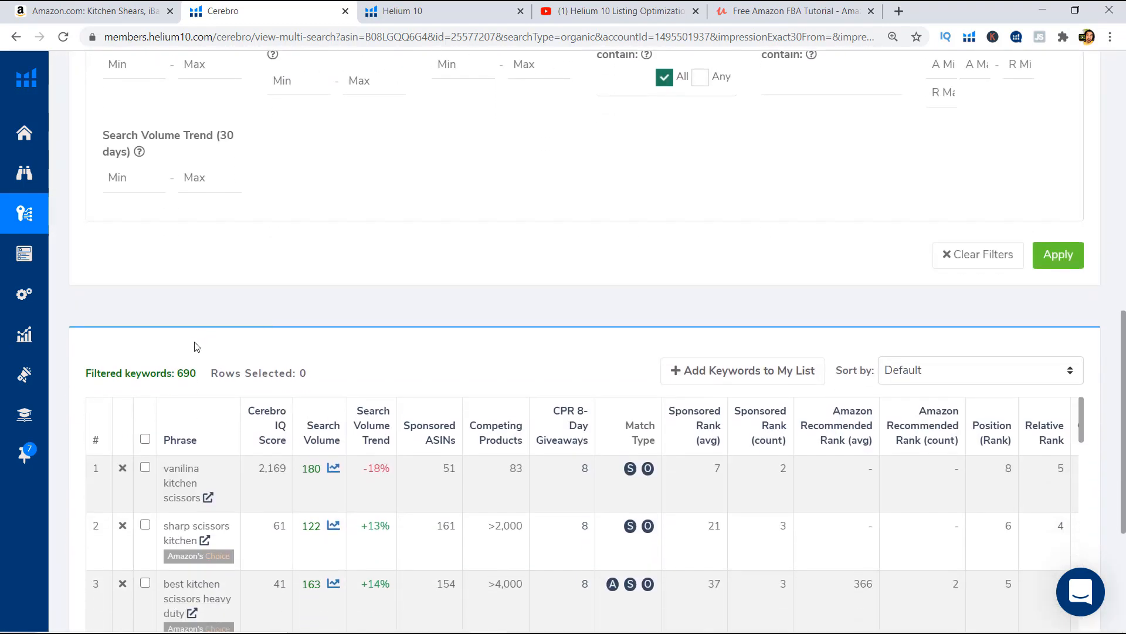
double_click(183, 373)
click(205, 377)
scroll(229, 379, up, 5)
scroll(369, 410, down, 2)
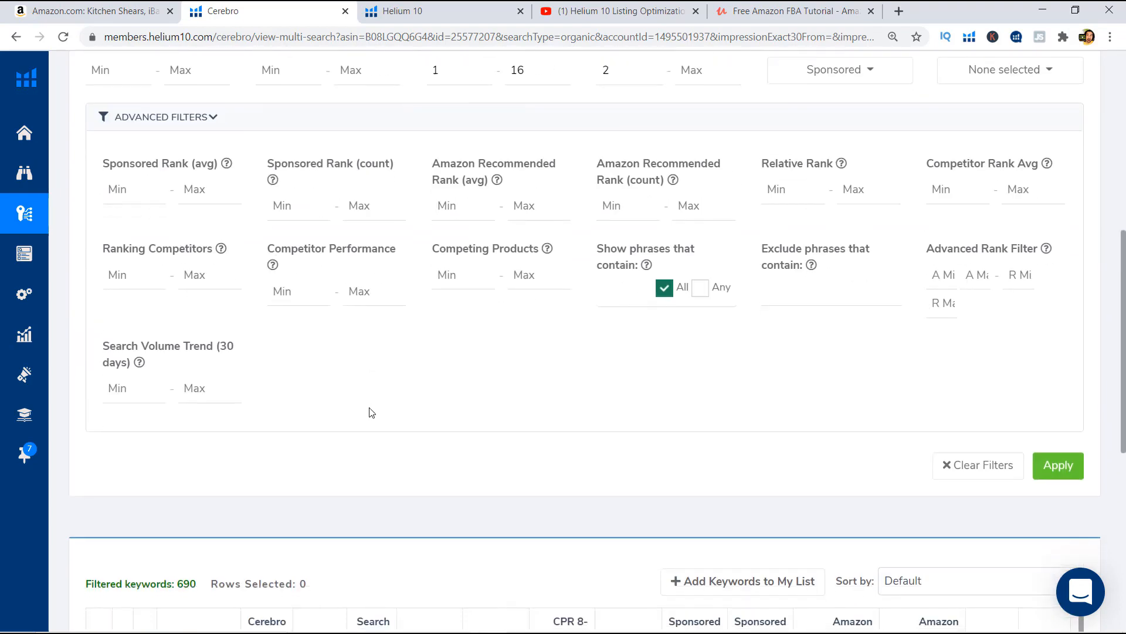
scroll(416, 371, up, 3)
Set the maximum Position (Rank) to 2, apply the filters and check the filtered keywords total
double_click(518, 227)
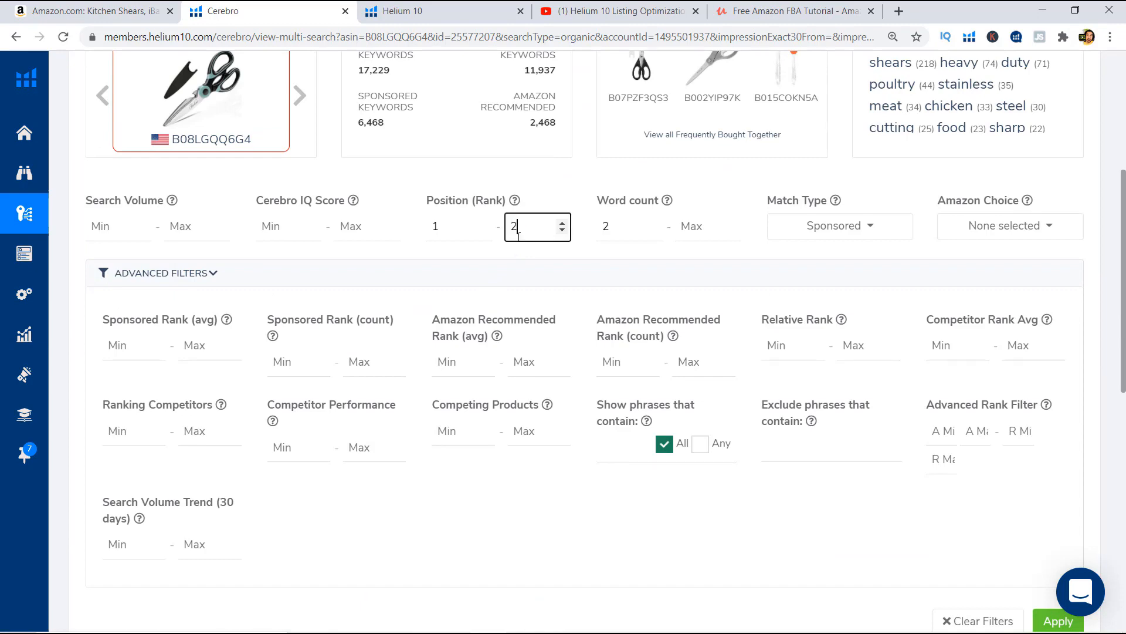
click(558, 267)
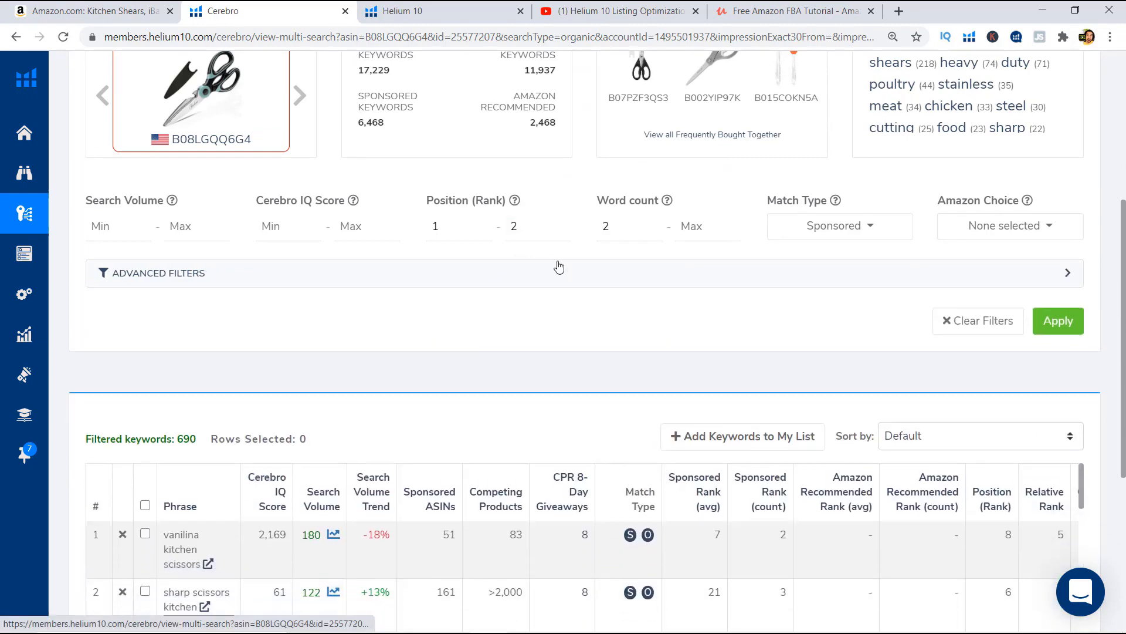
click(568, 273)
scroll(586, 293, down, 4)
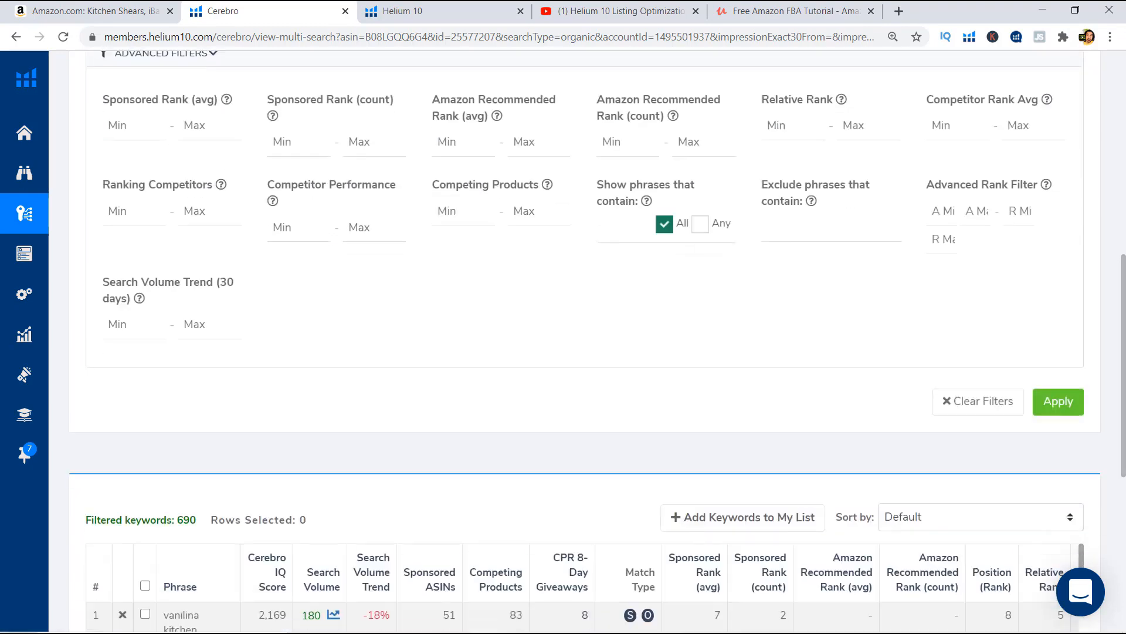
click(1058, 402)
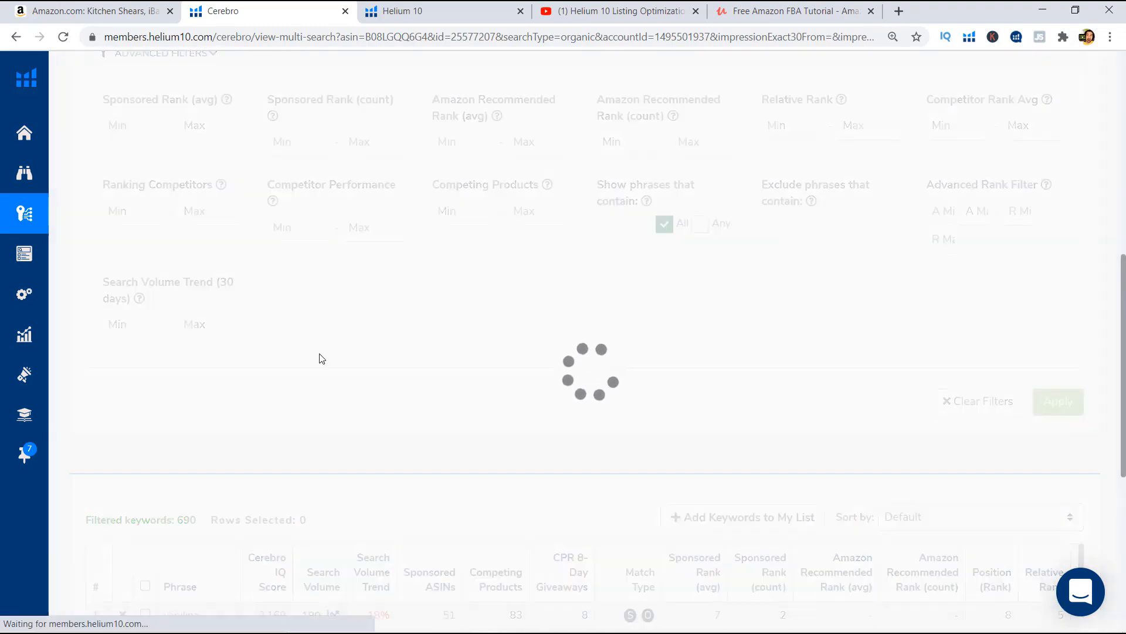
scroll(268, 458, down, 1)
drag(177, 447, 199, 447)
click(326, 446)
scroll(460, 440, up, 6)
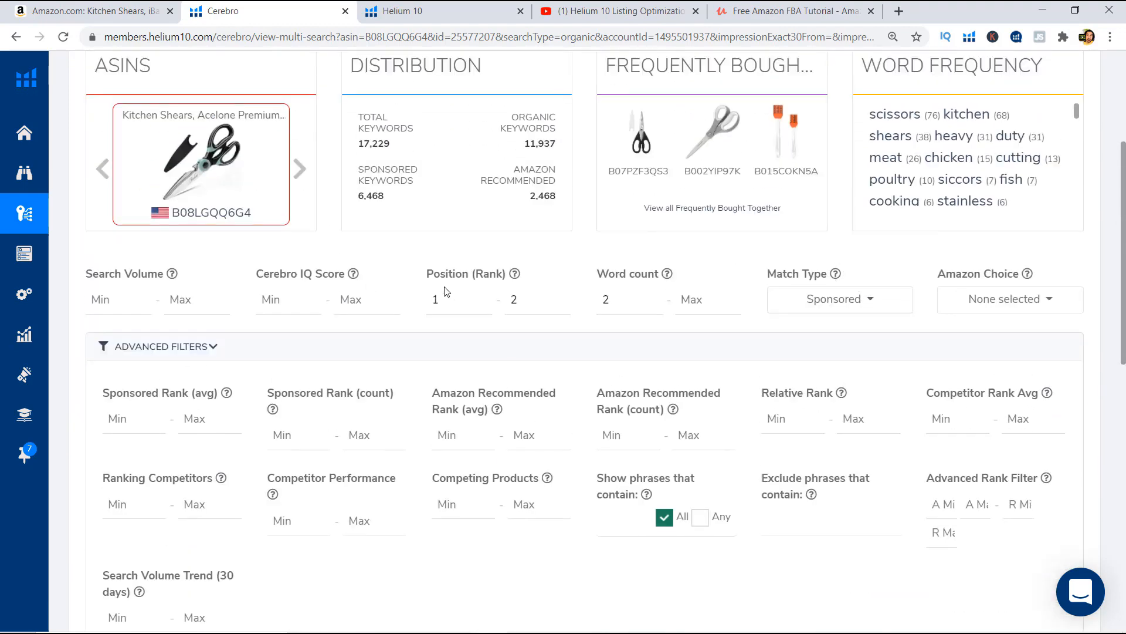
scroll(560, 362, down, 3)
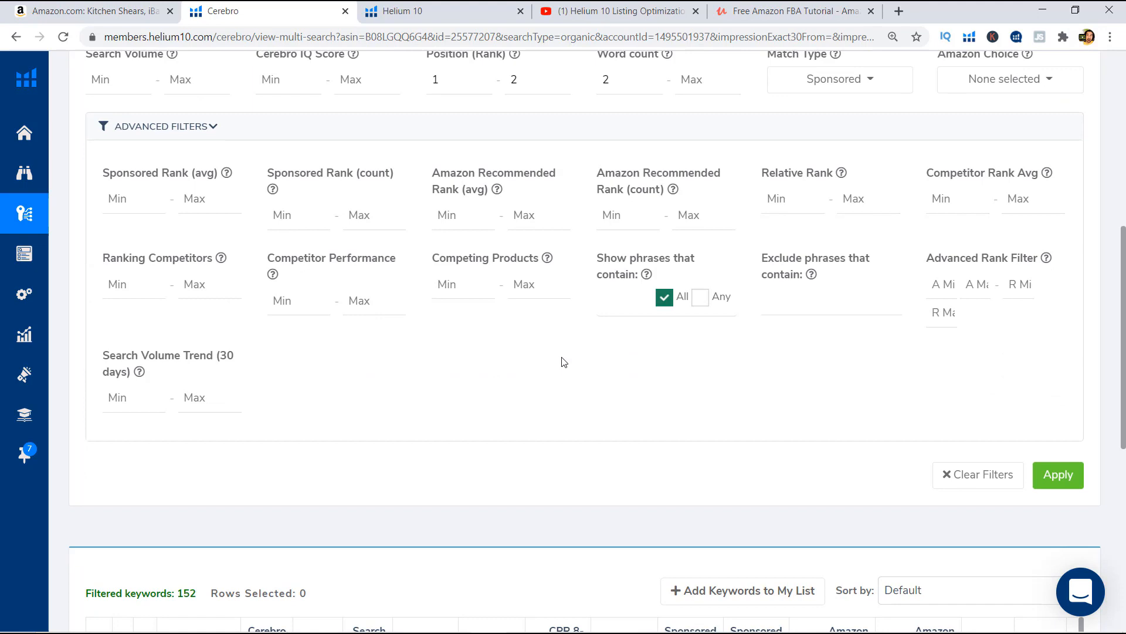
scroll(582, 371, up, 1)
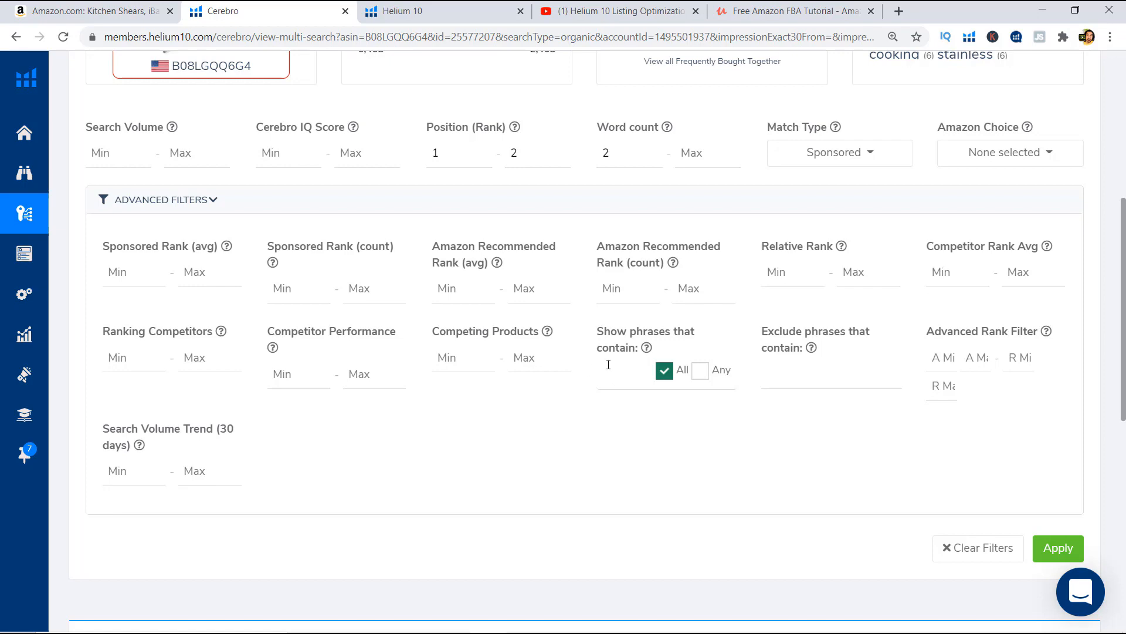
Switch to the Amazon page, return to the kitchen scissors search results and examine the sponsored listings' positions
click(54, 11)
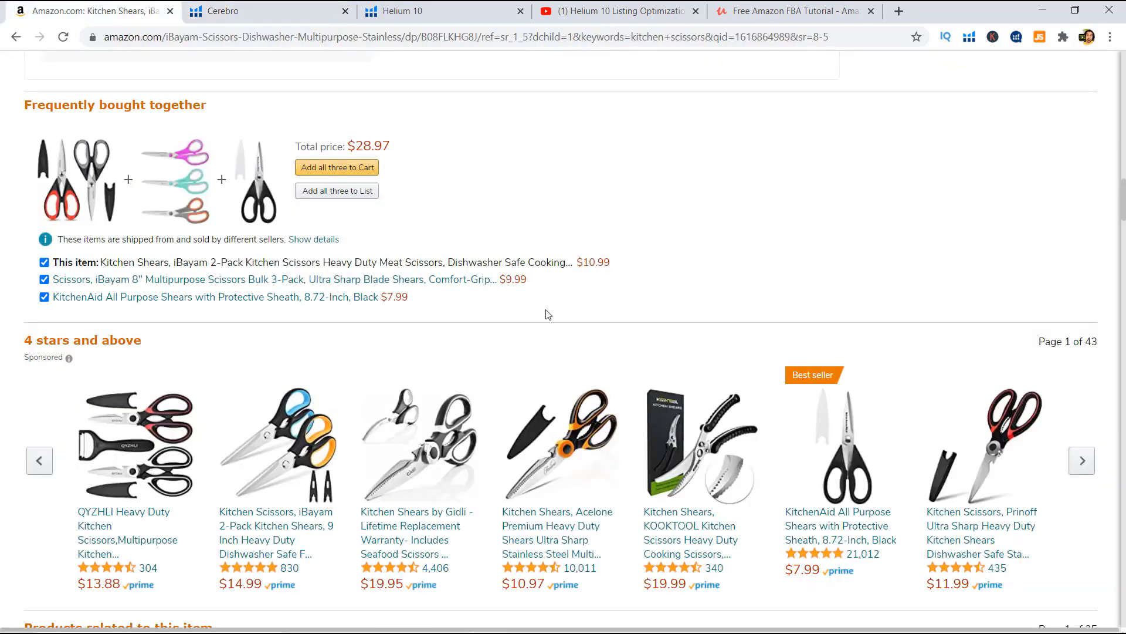
scroll(548, 314, up, 6)
click(15, 36)
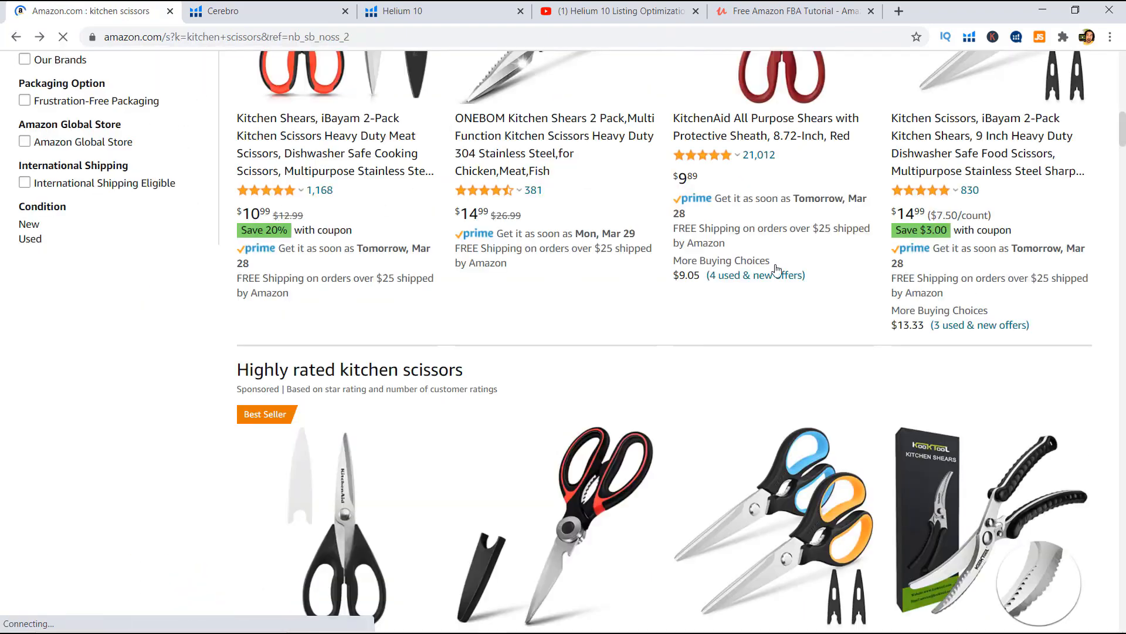
drag(1123, 70, 1123, 71)
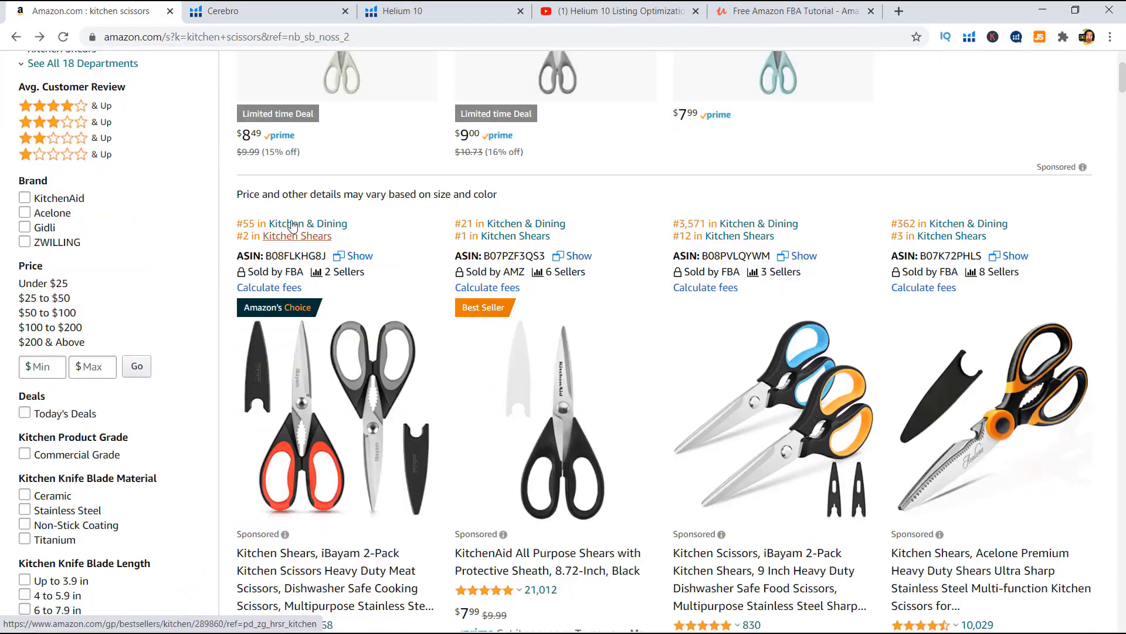
scroll(397, 304, down, 3)
scroll(528, 293, up, 3)
scroll(545, 289, down, 1)
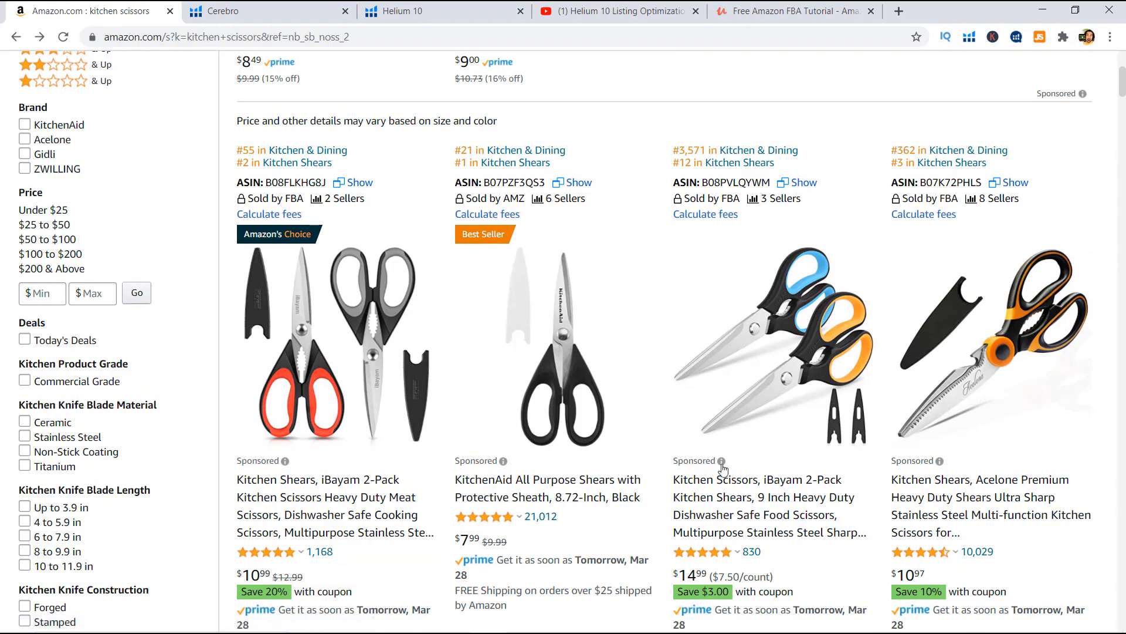
mouse_move(941, 464)
scroll(380, 289, down, 3)
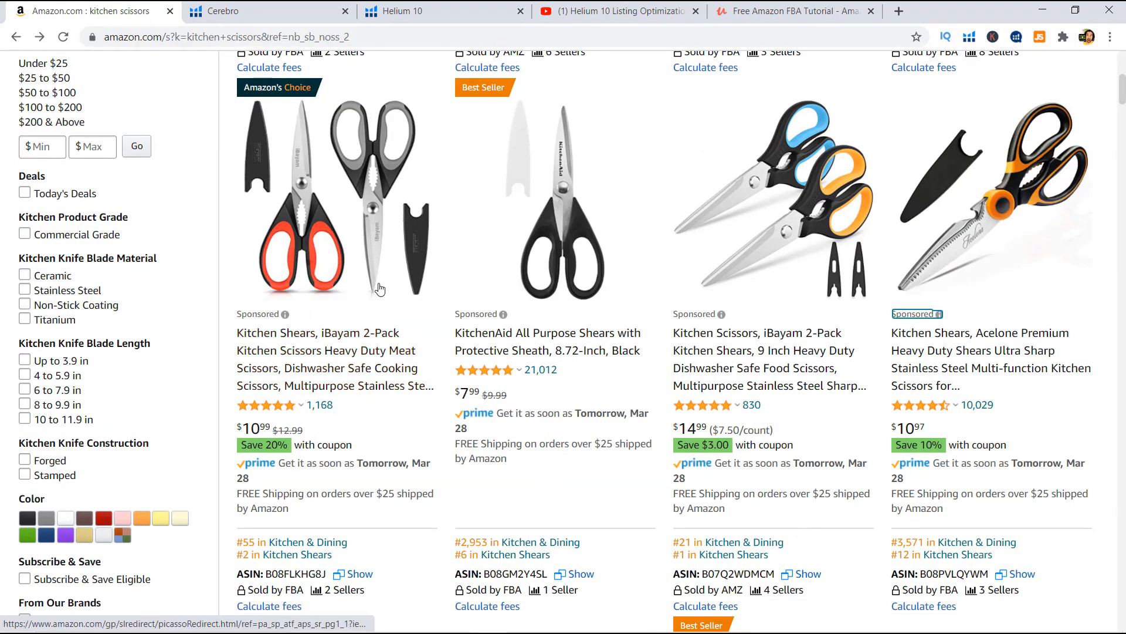
scroll(332, 206, up, 3)
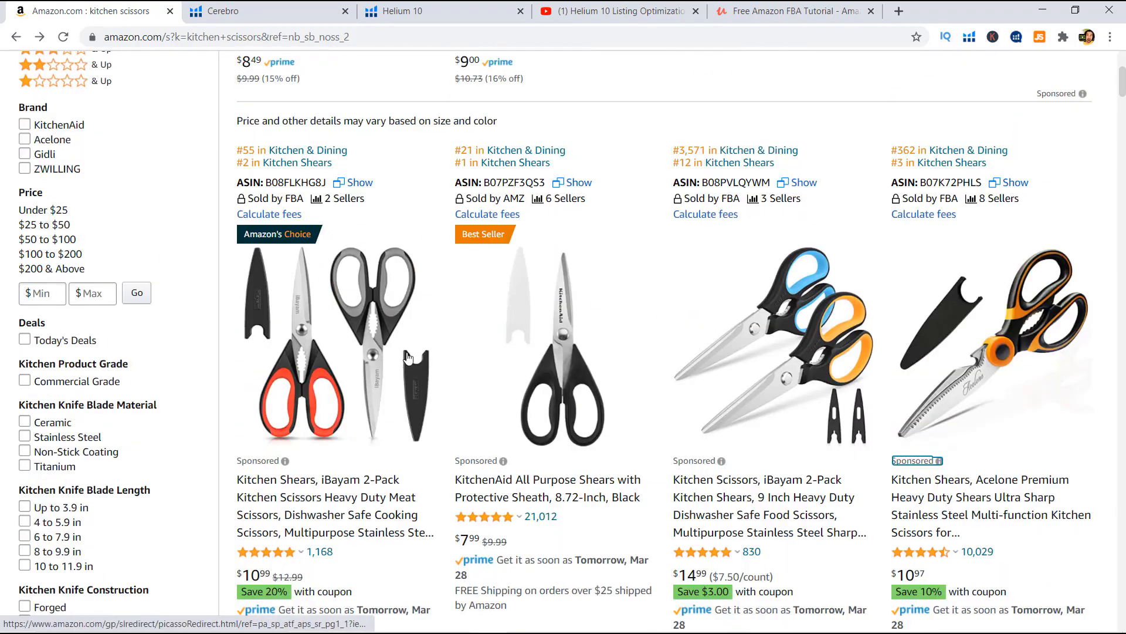
Return to Cerebro, deselect the Sponsored match type and clear the Word count and Position (Rank) values
key(ctrl+Tab)
scroll(533, 326, up, 3)
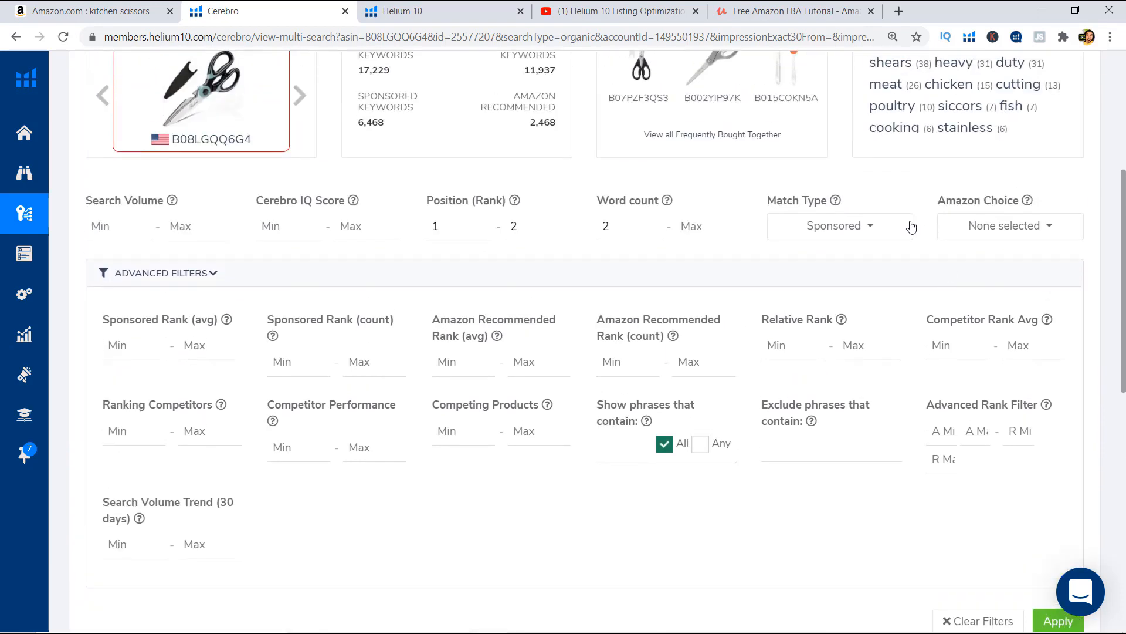
scroll(912, 227, up, 2)
click(835, 300)
click(805, 357)
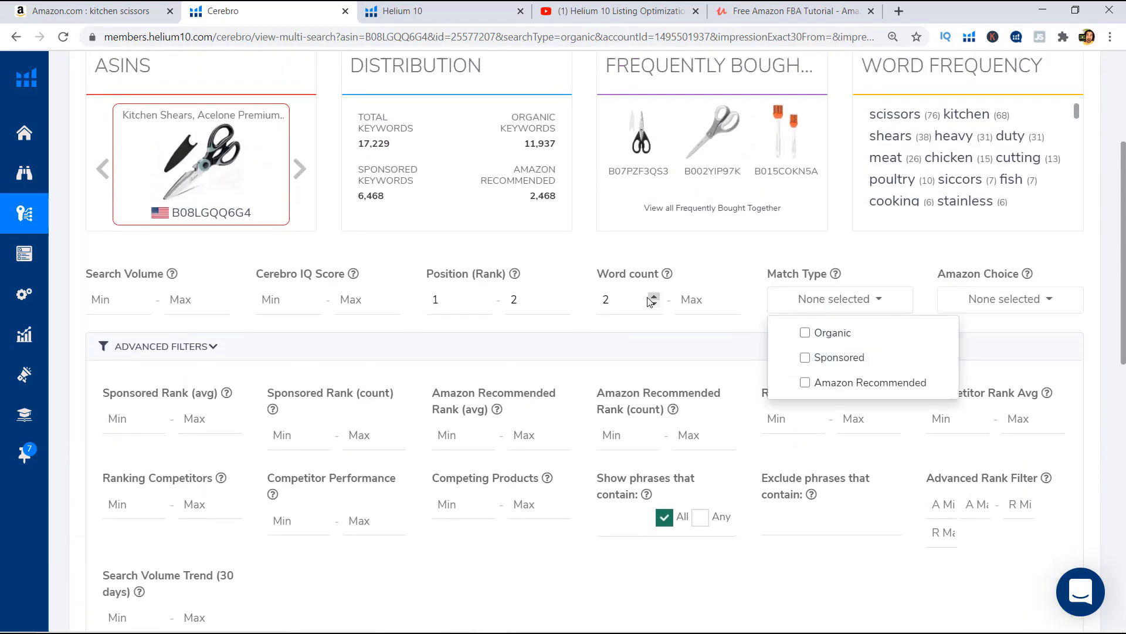
click(650, 301)
key(BackSpace)
click(440, 299)
key(BackSpace)
click(528, 300)
key(BackSpace)
Try Amazon Recommended in the Match Type filter and deselect it again
click(835, 299)
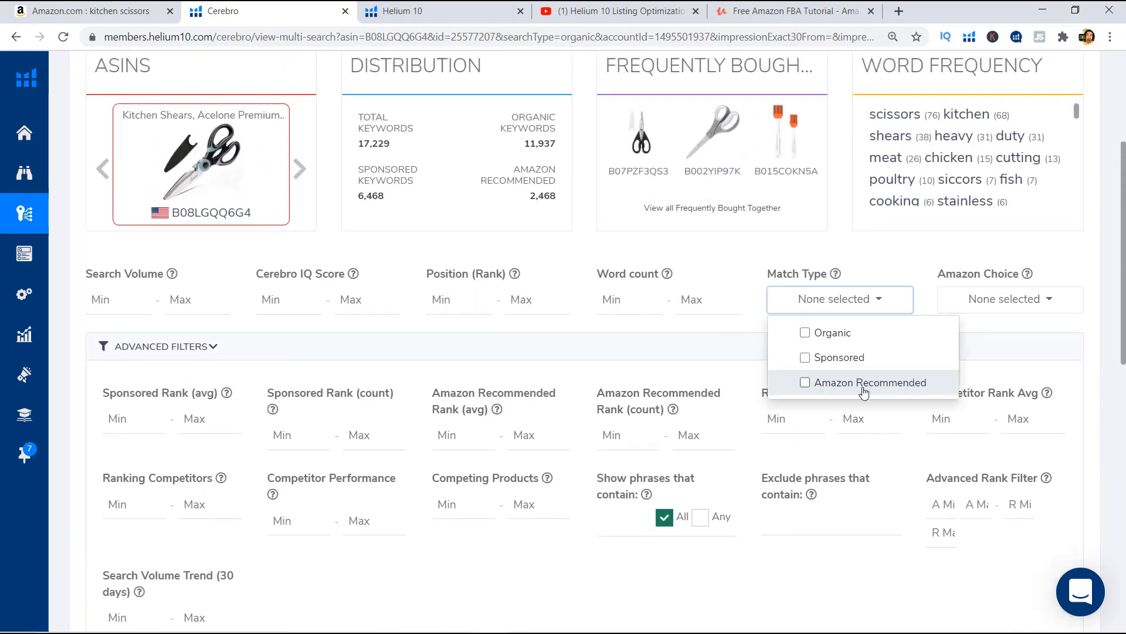
click(864, 383)
click(762, 366)
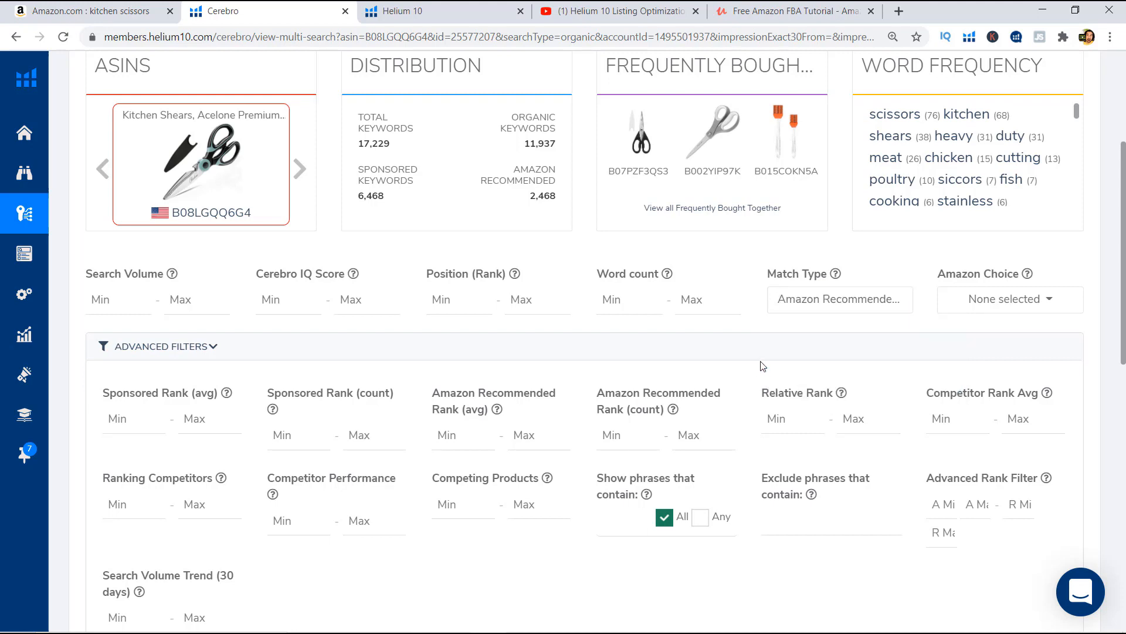
click(860, 303)
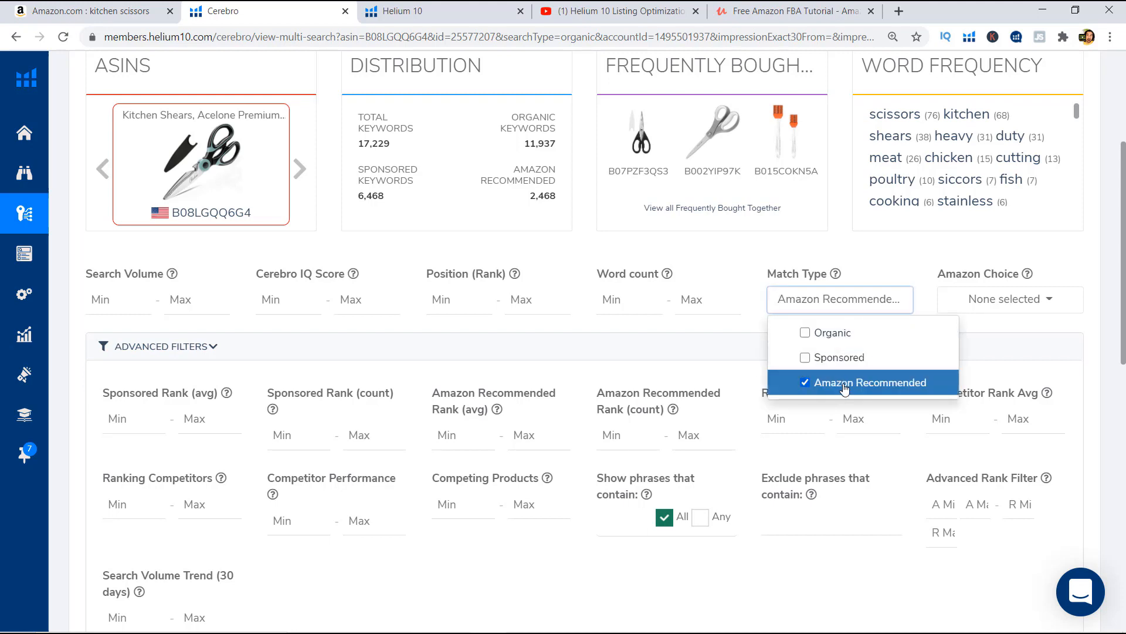
click(845, 384)
click(838, 302)
mouse_move(834, 274)
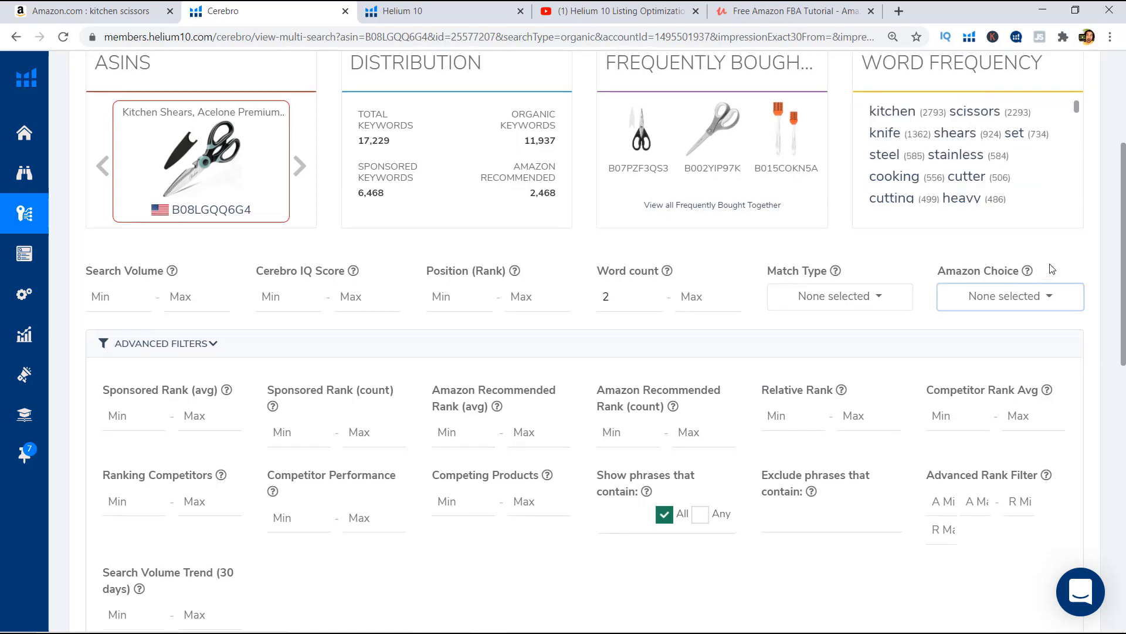
Read the Amazon Choice filter's explanation and look at the Amazon's Choice badge in the Amazon kitchen scissors results
mouse_move(1028, 277)
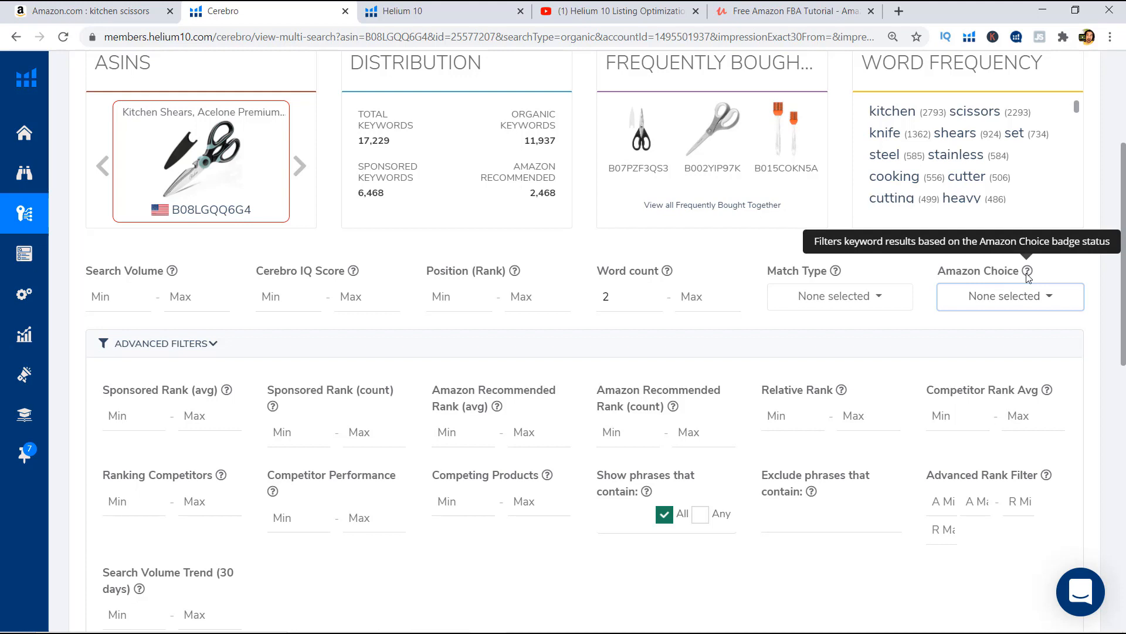
click(96, 23)
scroll(452, 223, up, 1)
scroll(278, 247, down, 1)
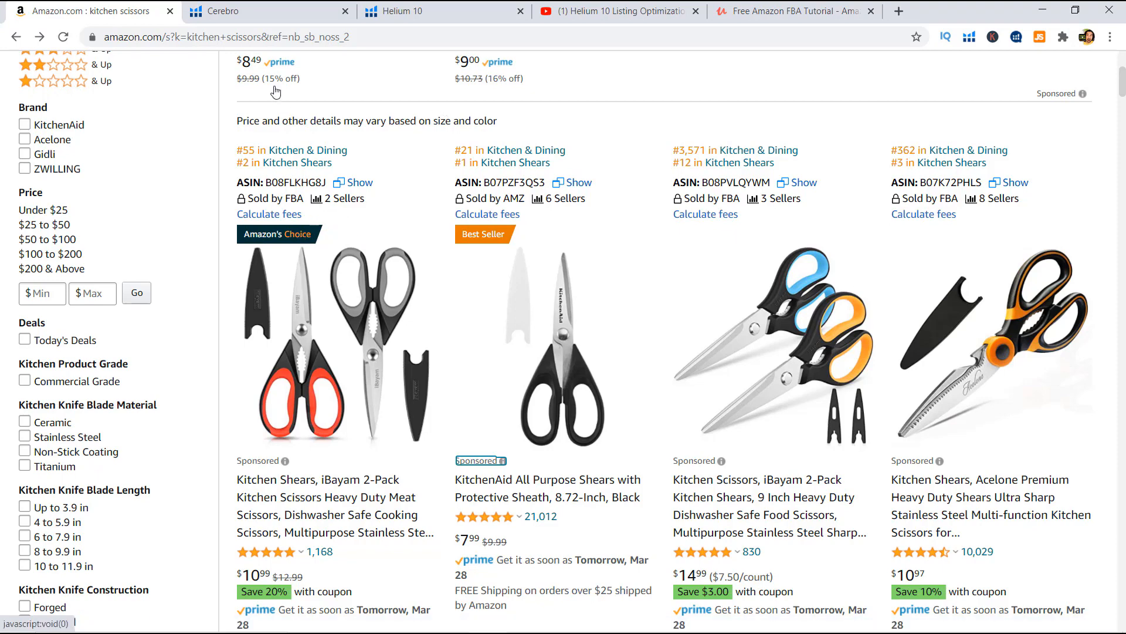
Return to Cerebro and examine the Amazon's Choice badges and their explanation under the phrases in the keyword table
click(260, 20)
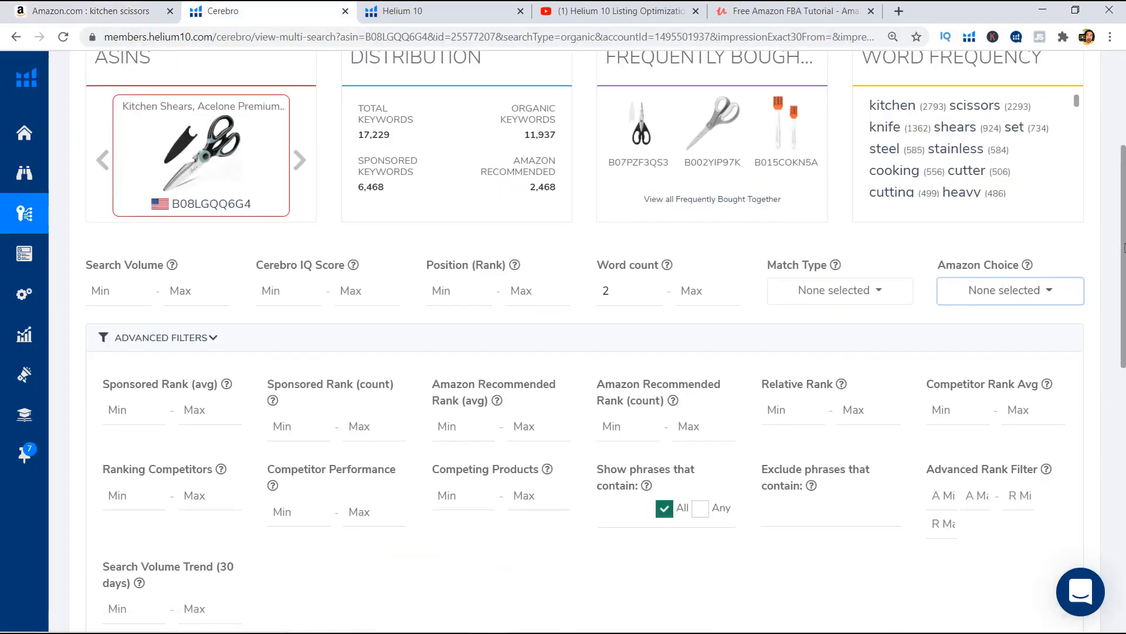
scroll(1064, 246, down, 5)
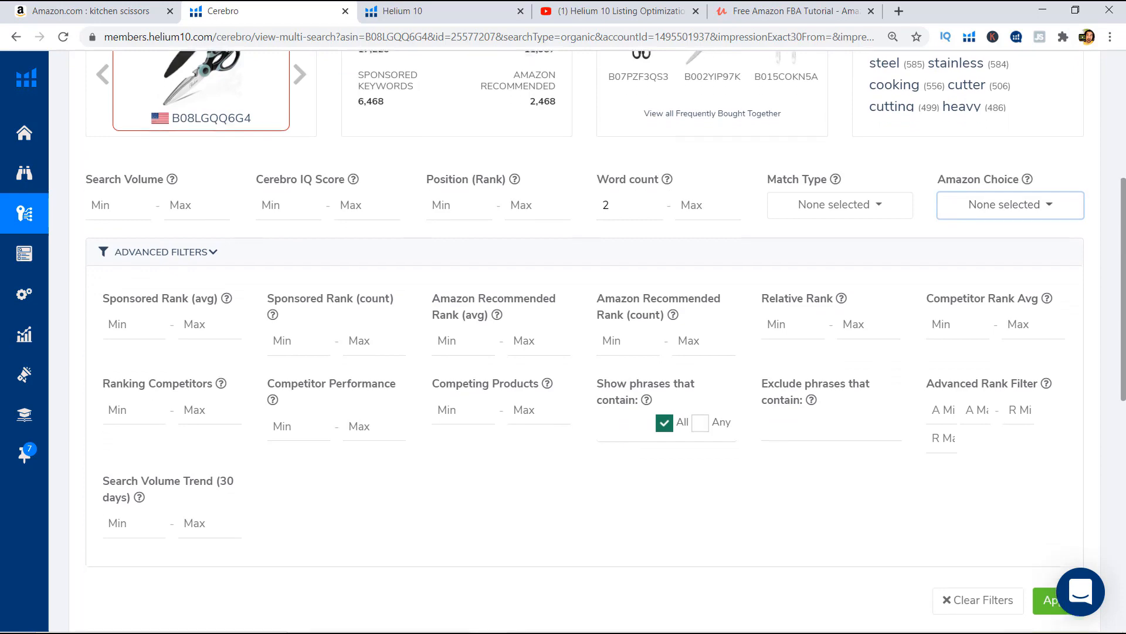
click(1051, 346)
scroll(289, 460, down, 1)
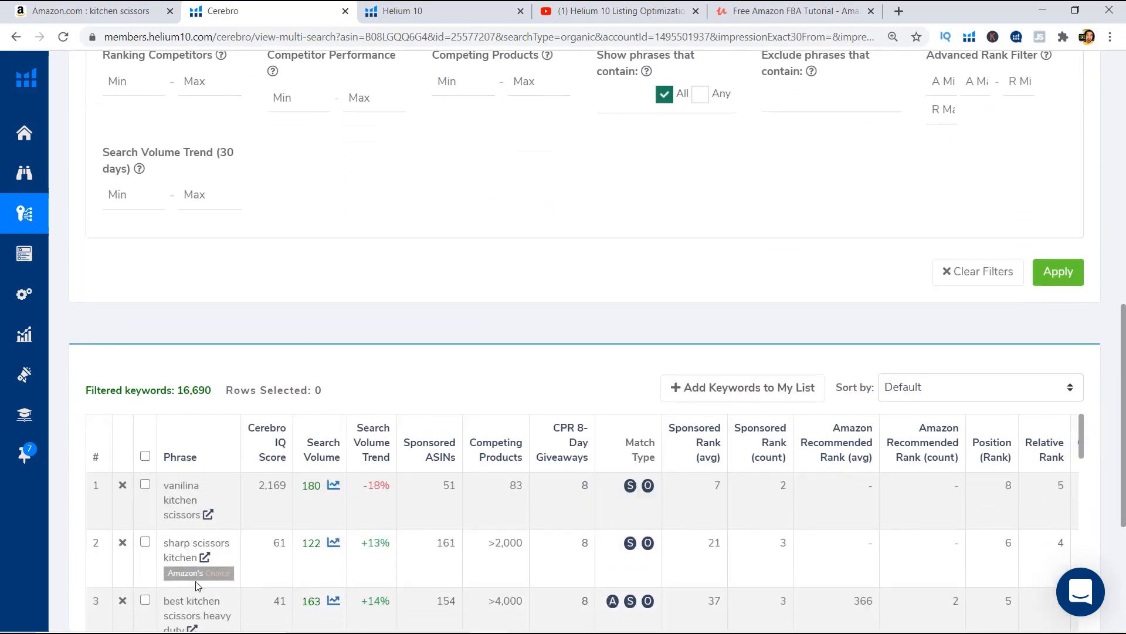
mouse_move(203, 575)
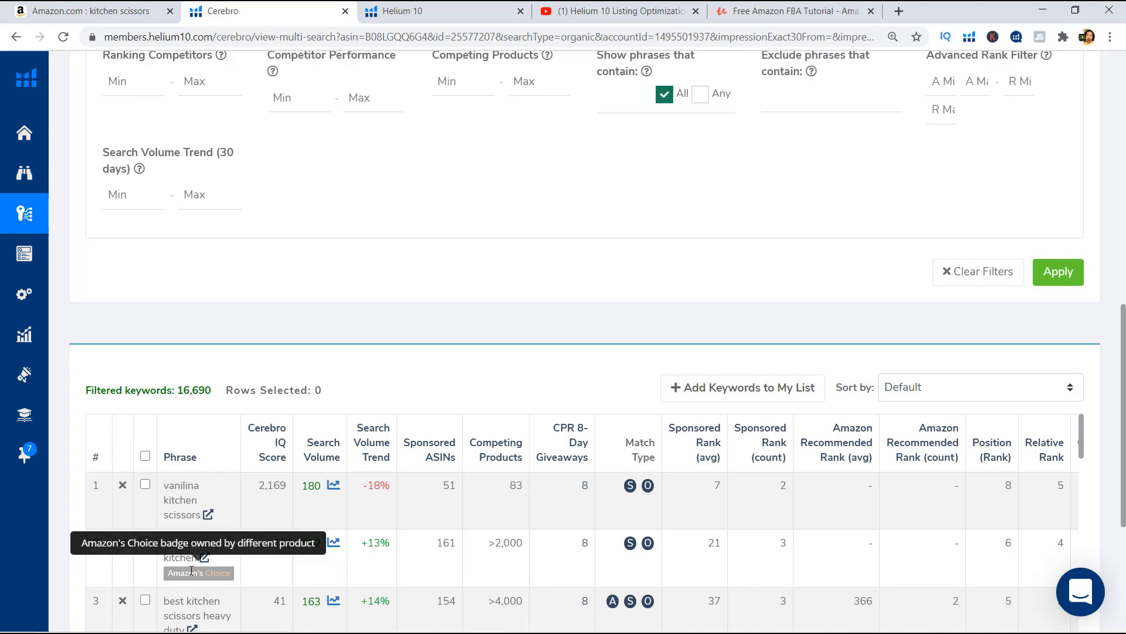
scroll(225, 460, up, 10)
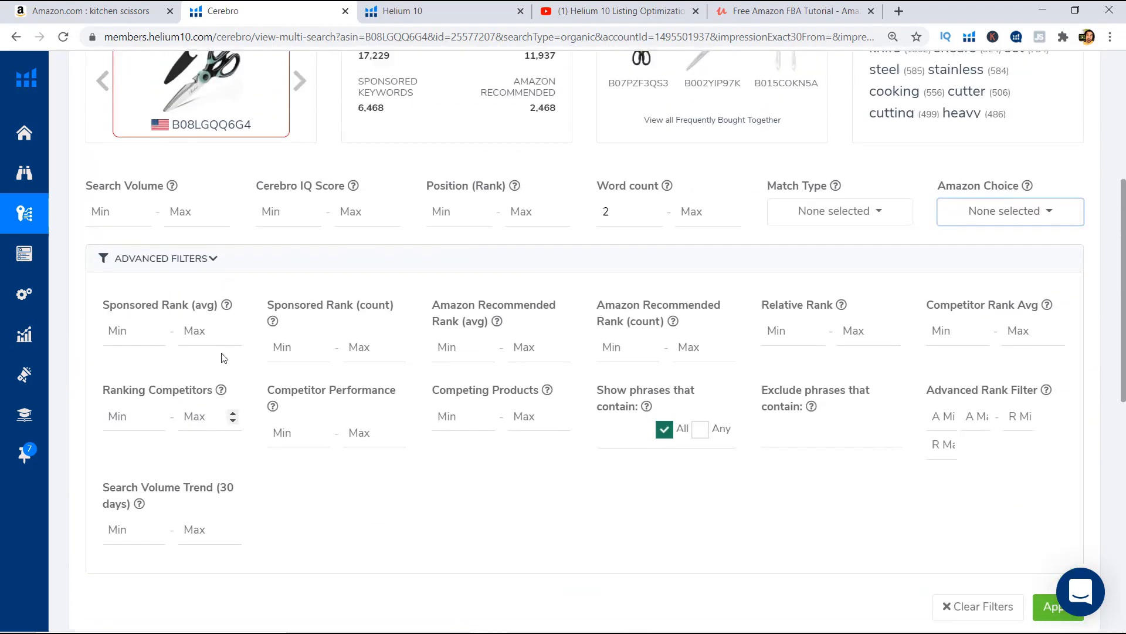
scroll(229, 480, down, 5)
scroll(229, 479, down, 5)
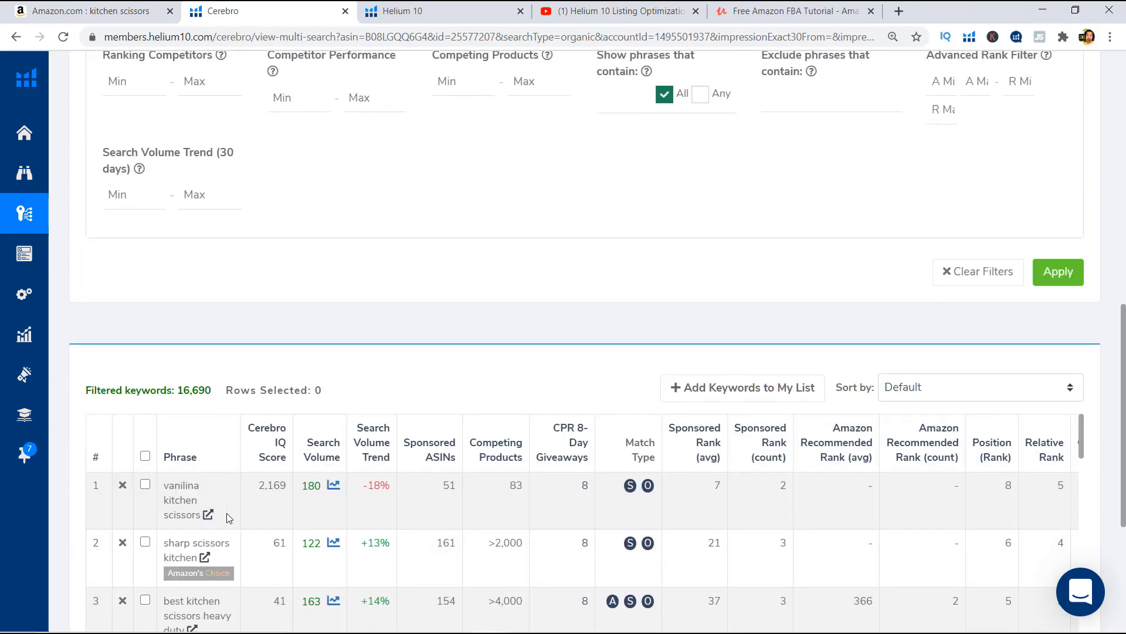
scroll(202, 497, down, 2)
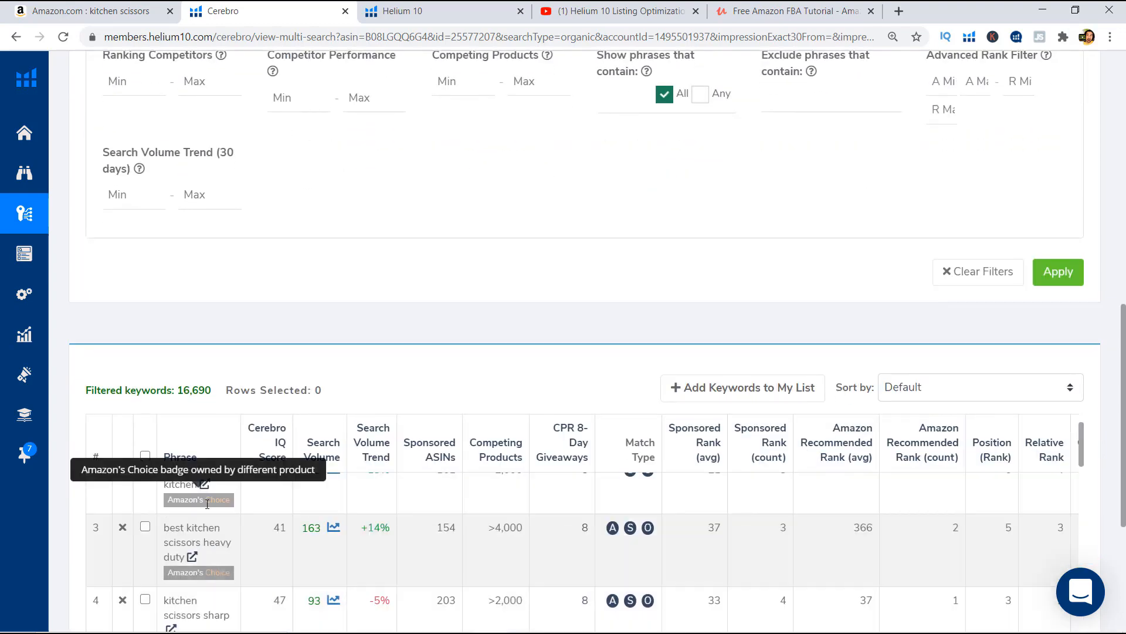
scroll(1018, 259, up, 8)
Set the Amazon Choice filter to Analyzed product, apply it and check the filtered keywords total
click(1021, 389)
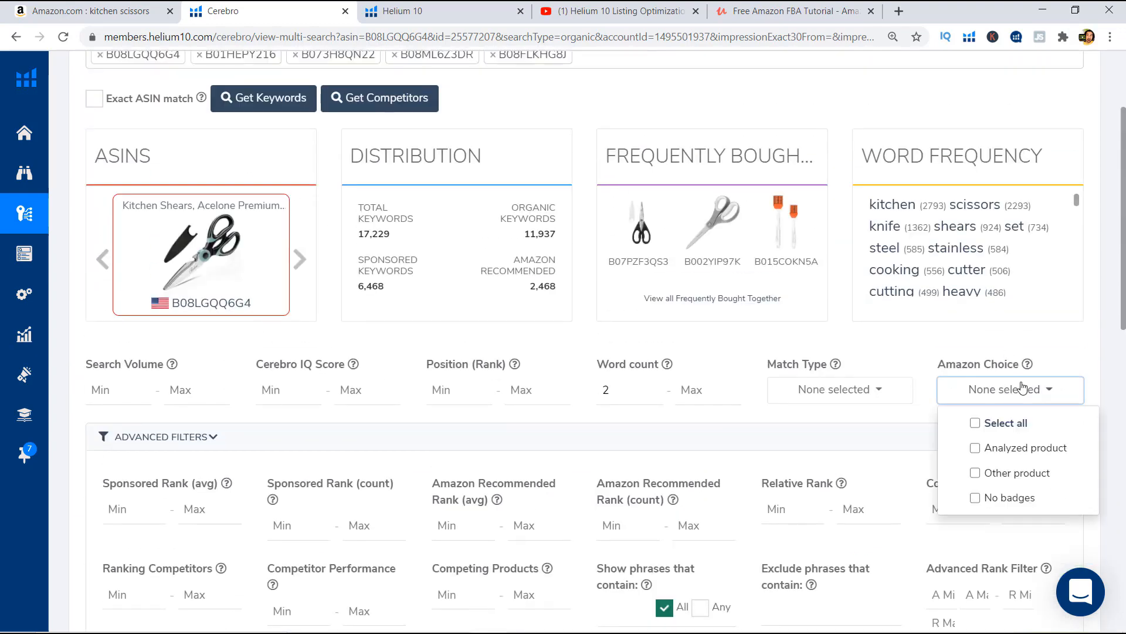
click(1030, 387)
click(1034, 401)
click(1036, 400)
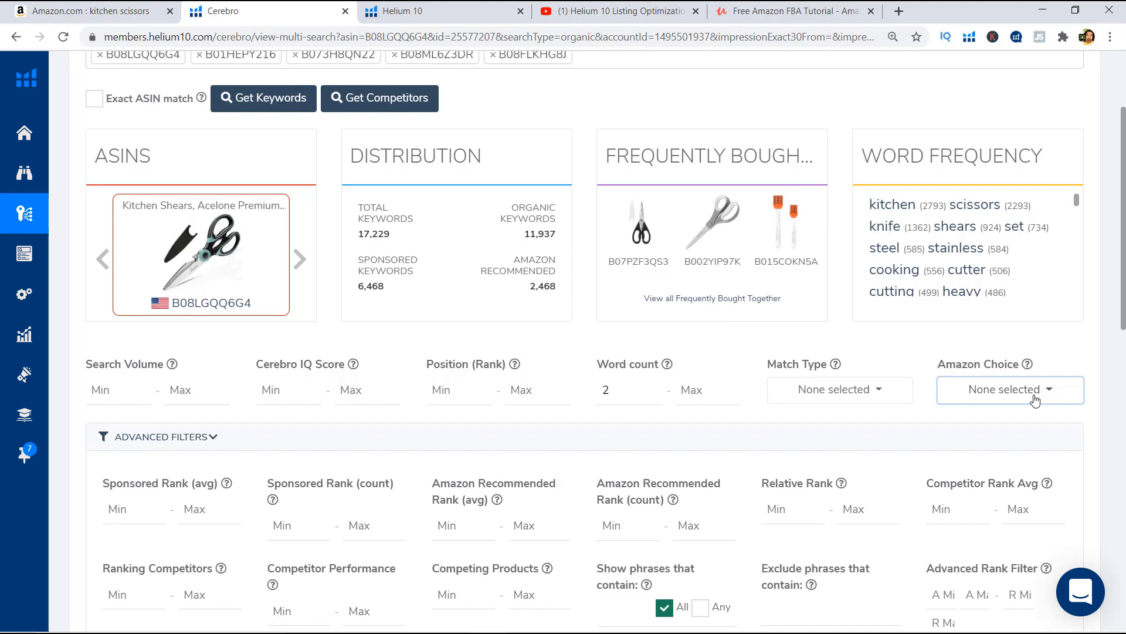
click(1036, 400)
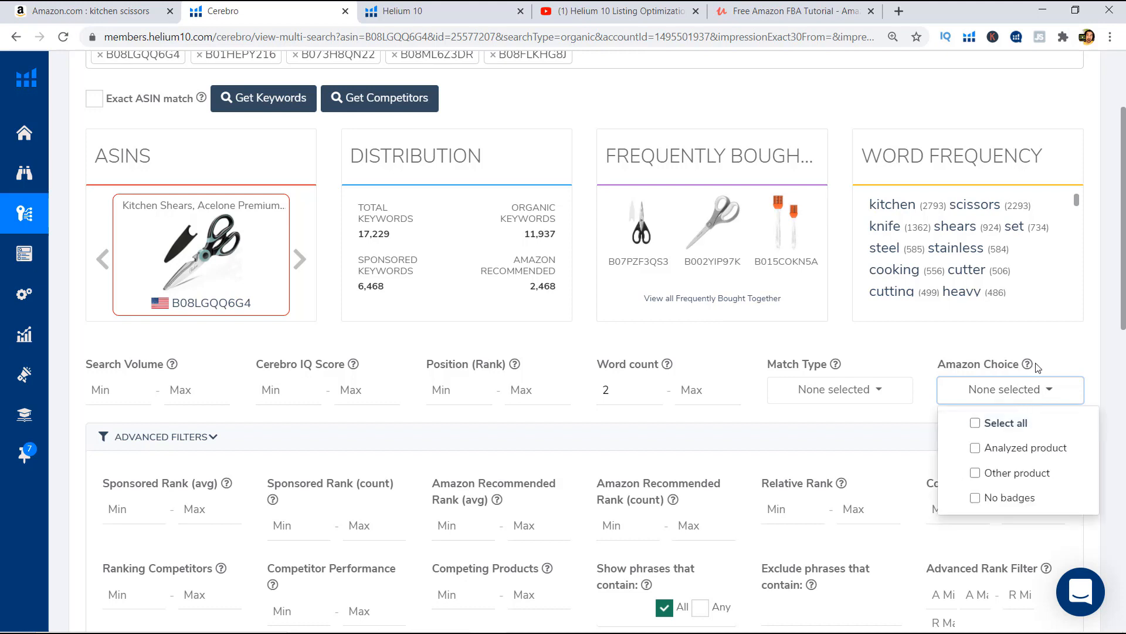
click(977, 448)
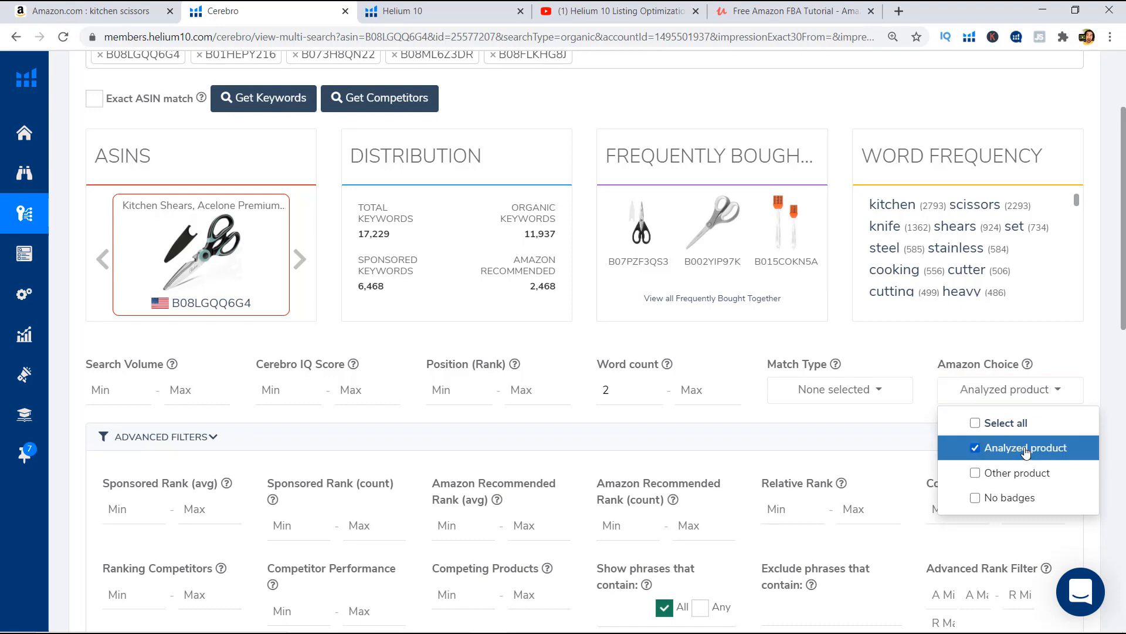
click(1086, 352)
scroll(1056, 410, down, 6)
scroll(1056, 493, up, 2)
click(1058, 494)
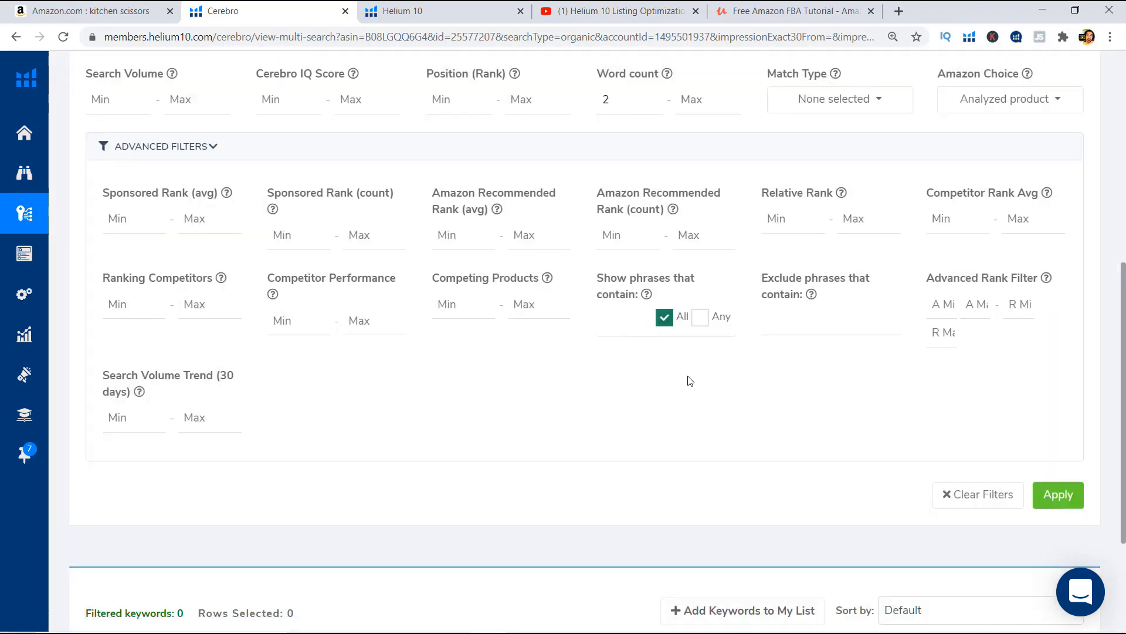
scroll(687, 382, down, 3)
scroll(684, 381, up, 4)
scroll(683, 381, up, 3)
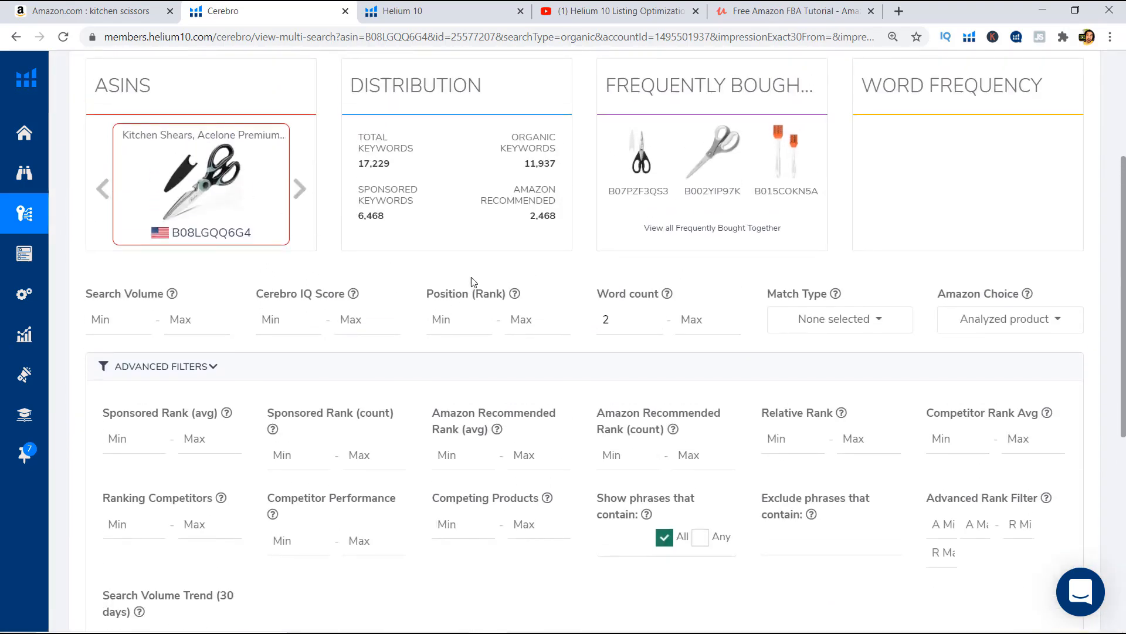
Deselect Analyzed product in the Amazon Choice filter and select Other product instead
click(1004, 319)
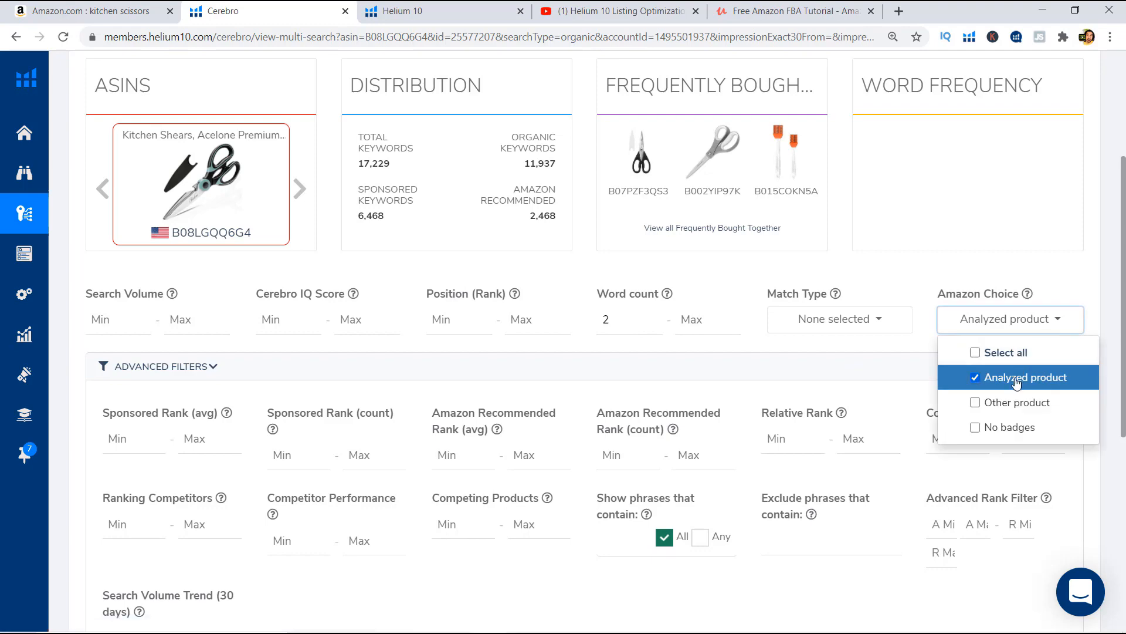
click(1015, 377)
click(1011, 402)
scroll(1021, 382, down, 4)
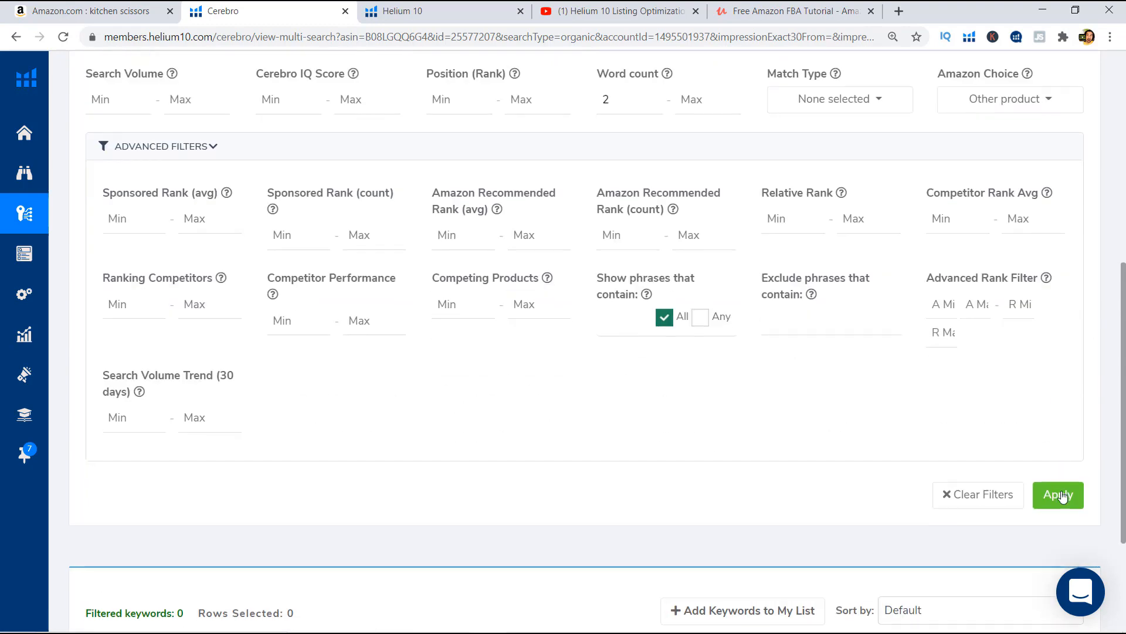
Apply the filters with a minimum word count of 2 and Amazon Choice set to Other product, and review the filtered keywords
click(1058, 494)
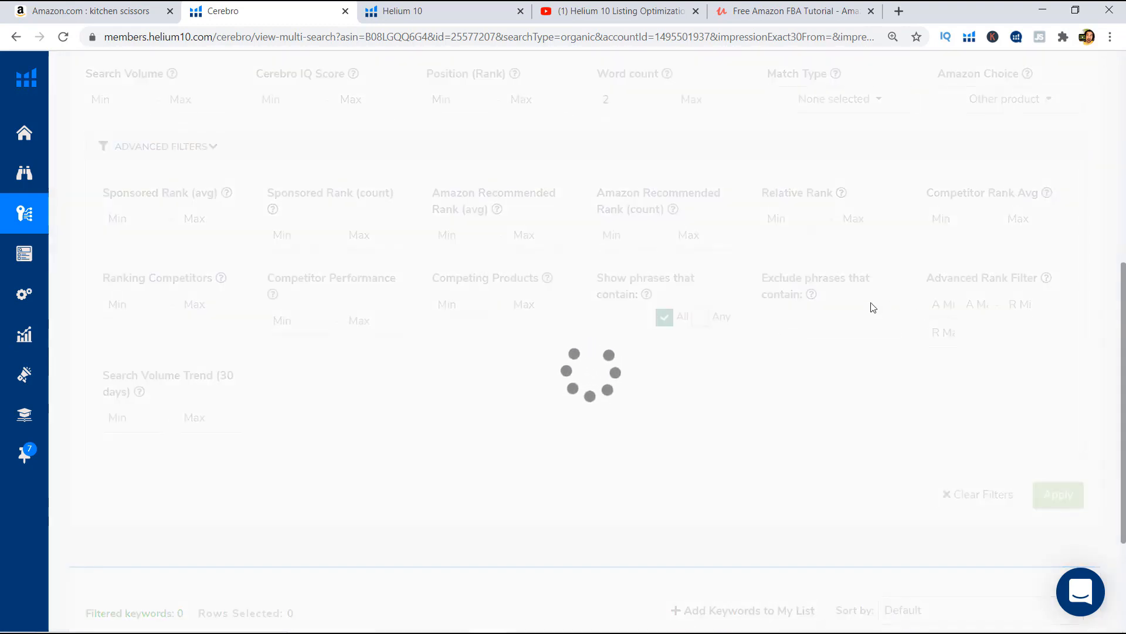
scroll(478, 303, down, 4)
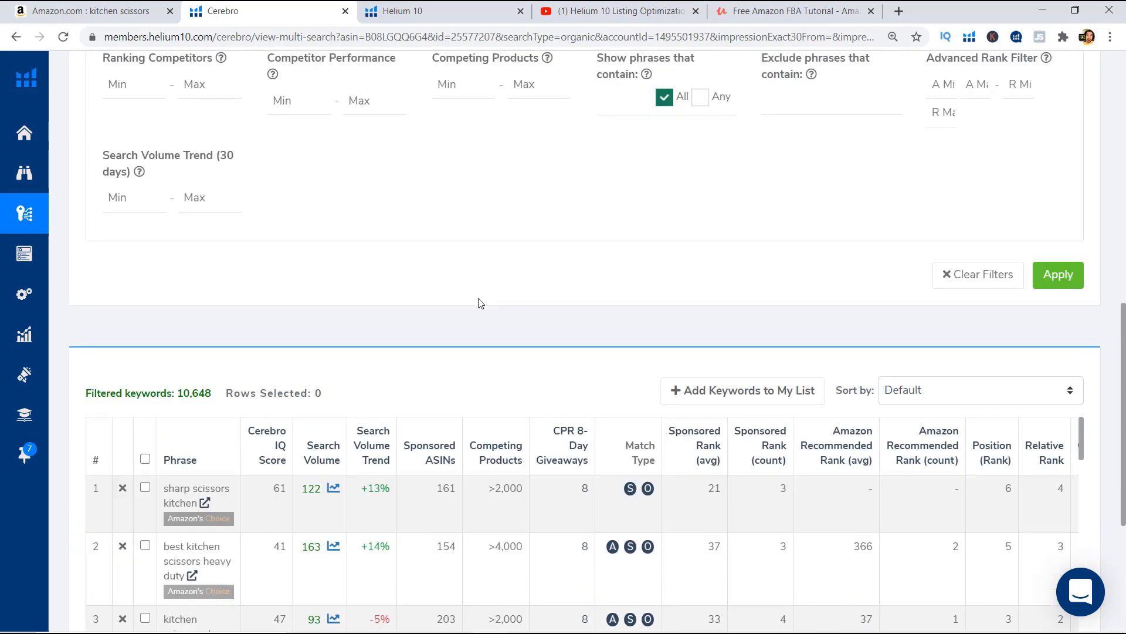
triple_click(200, 392)
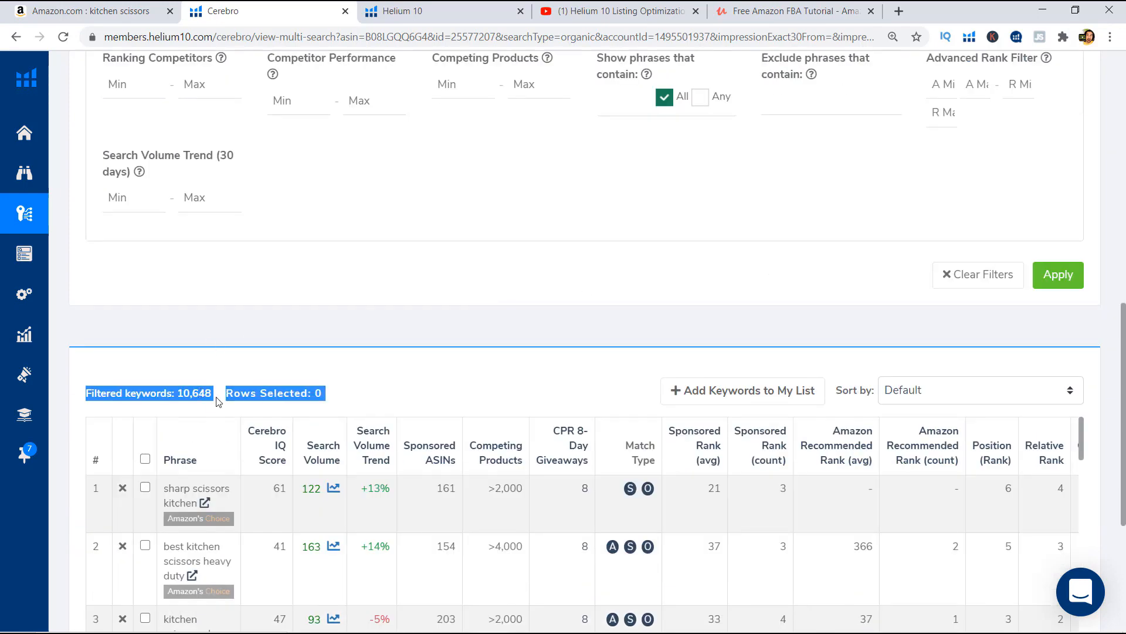
scroll(217, 401, down, 1)
double_click(193, 319)
click(194, 320)
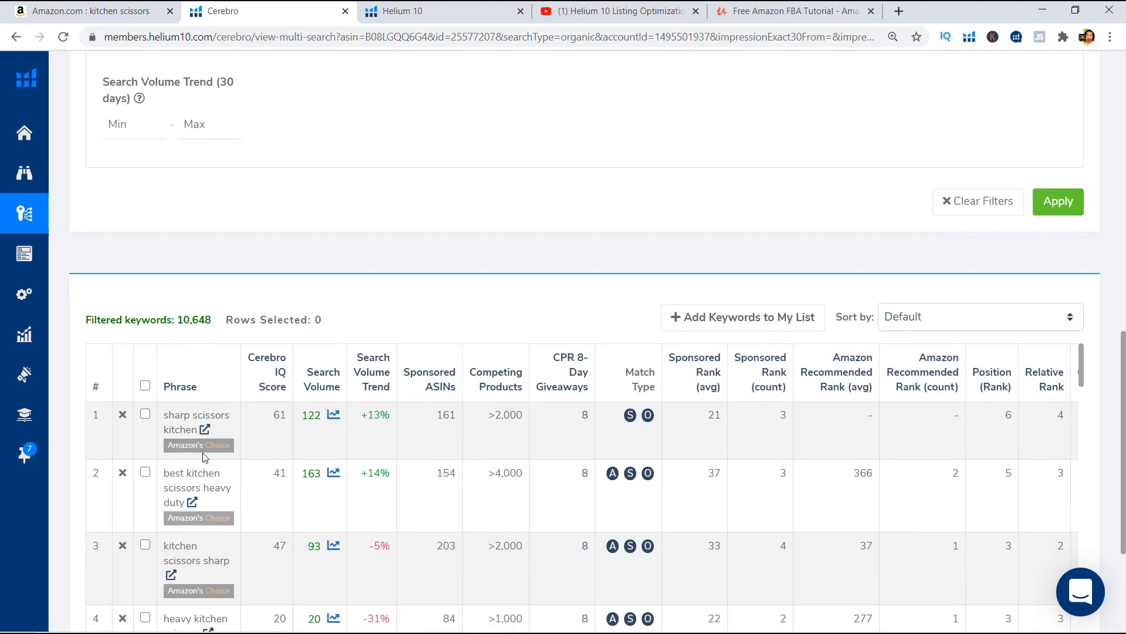
mouse_move(259, 433)
scroll(294, 262, up, 4)
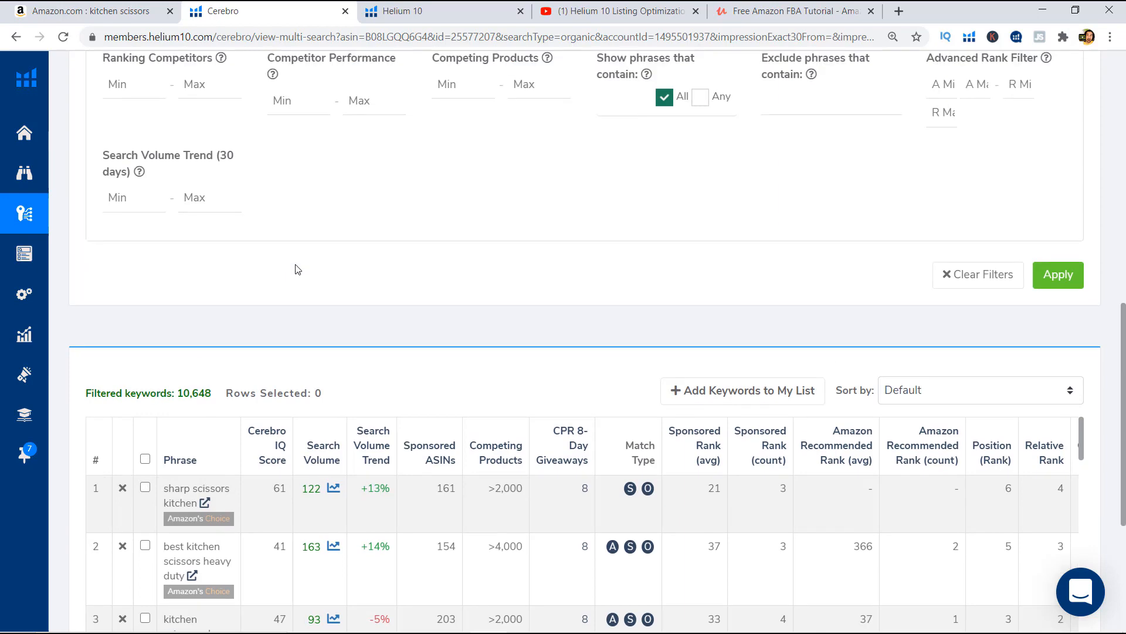
scroll(429, 377, down, 3)
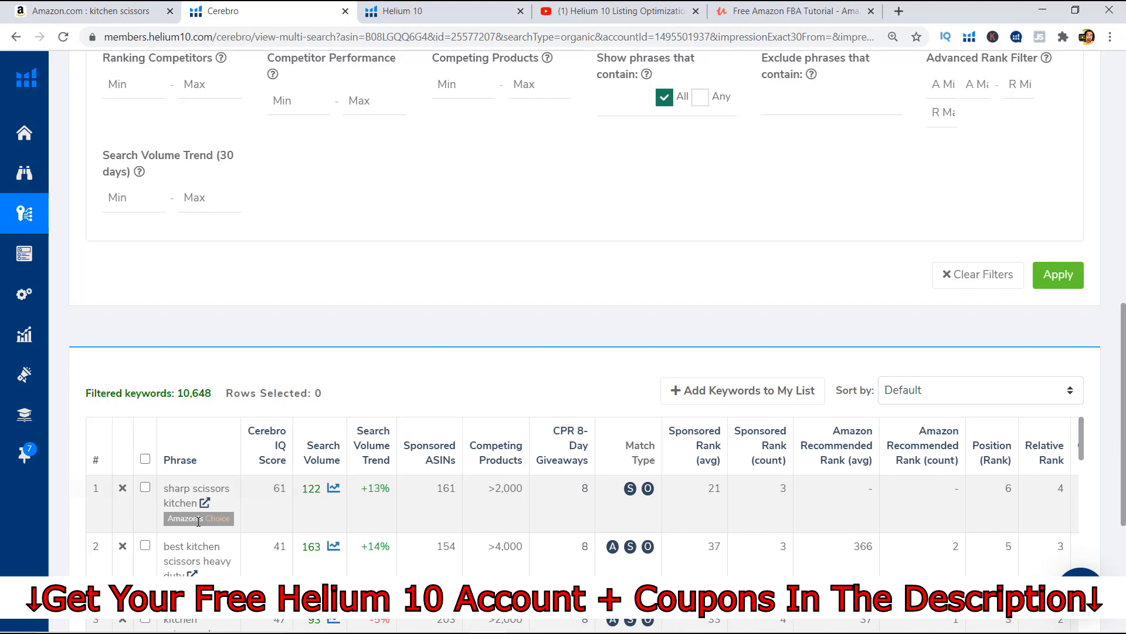
Clear the Amazon Choice selection and reapply the filters, keeping only the minimum word count of 2
scroll(713, 241, up, 1)
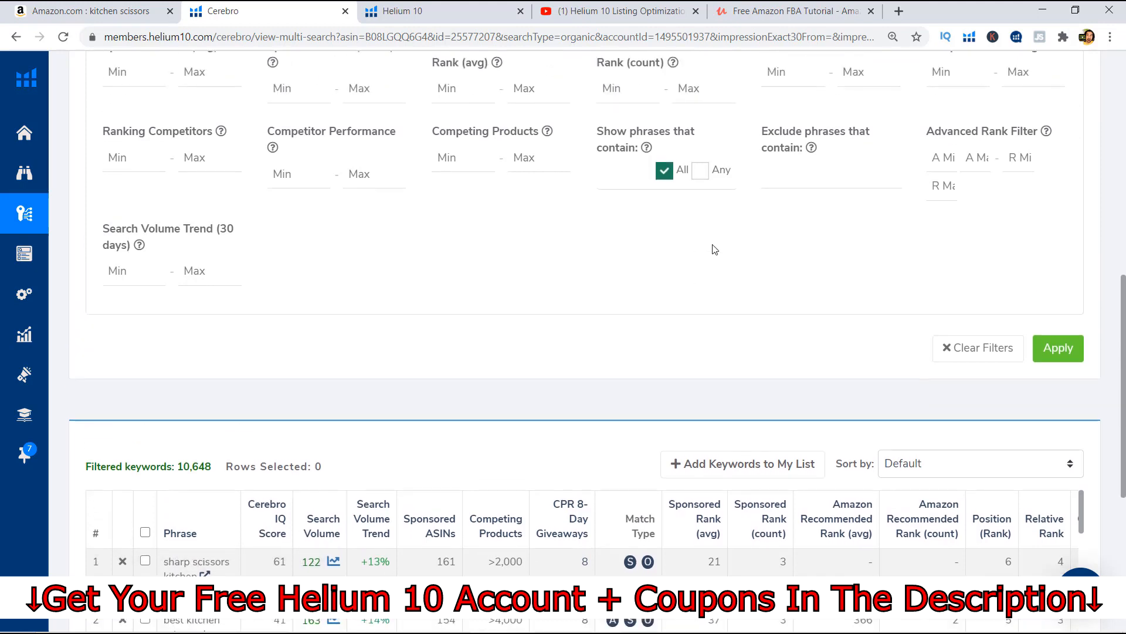
scroll(714, 249, up, 4)
click(1032, 246)
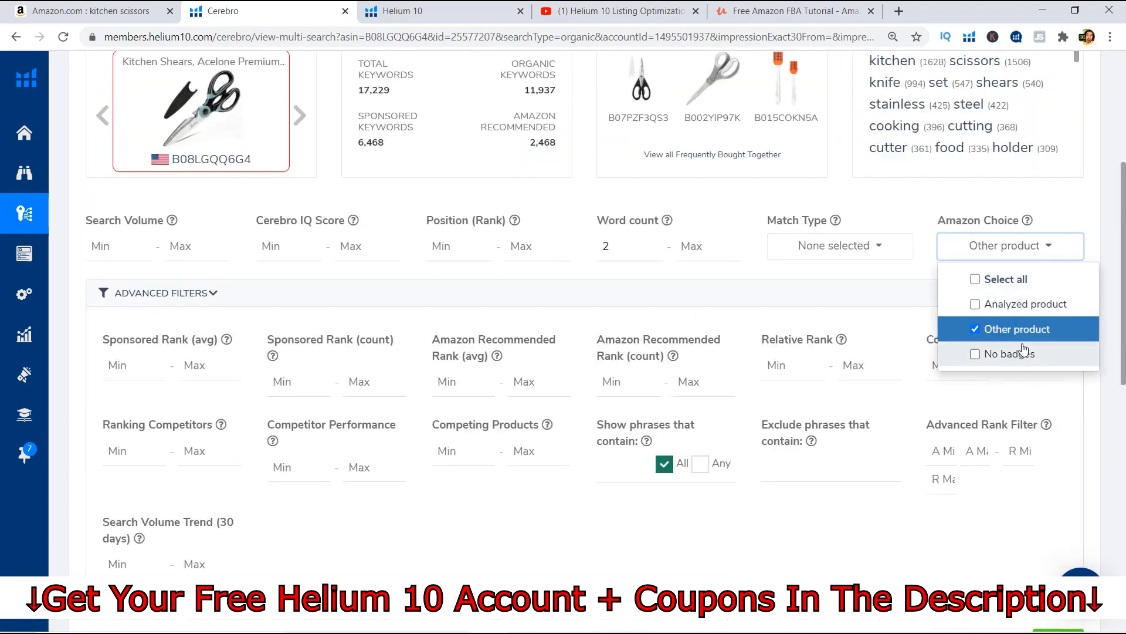
click(1024, 352)
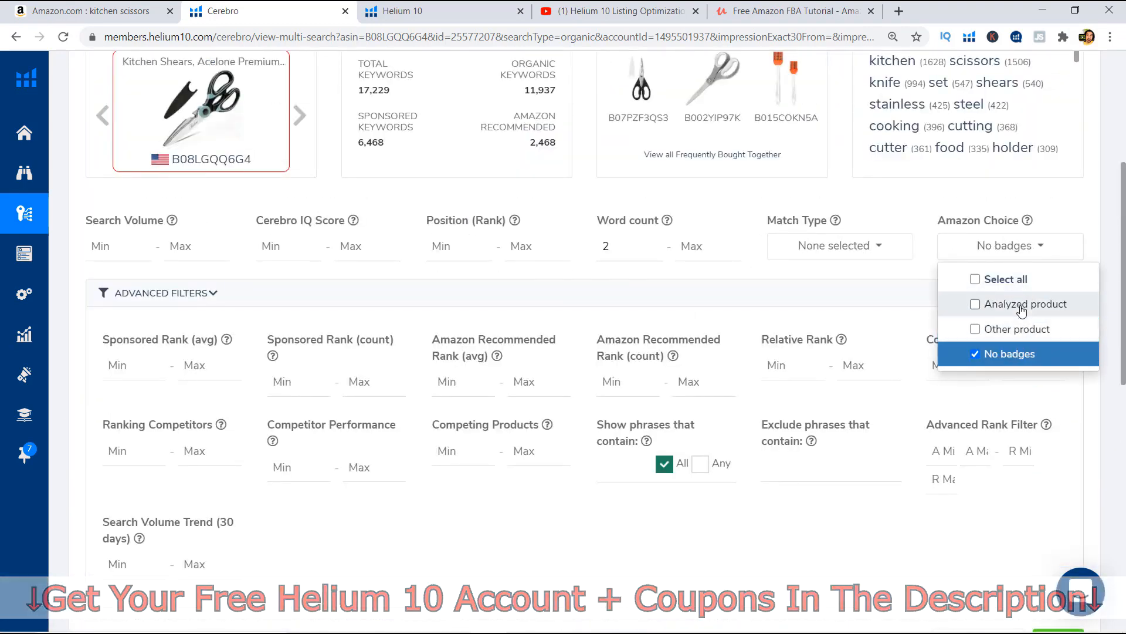
click(1010, 354)
click(1039, 209)
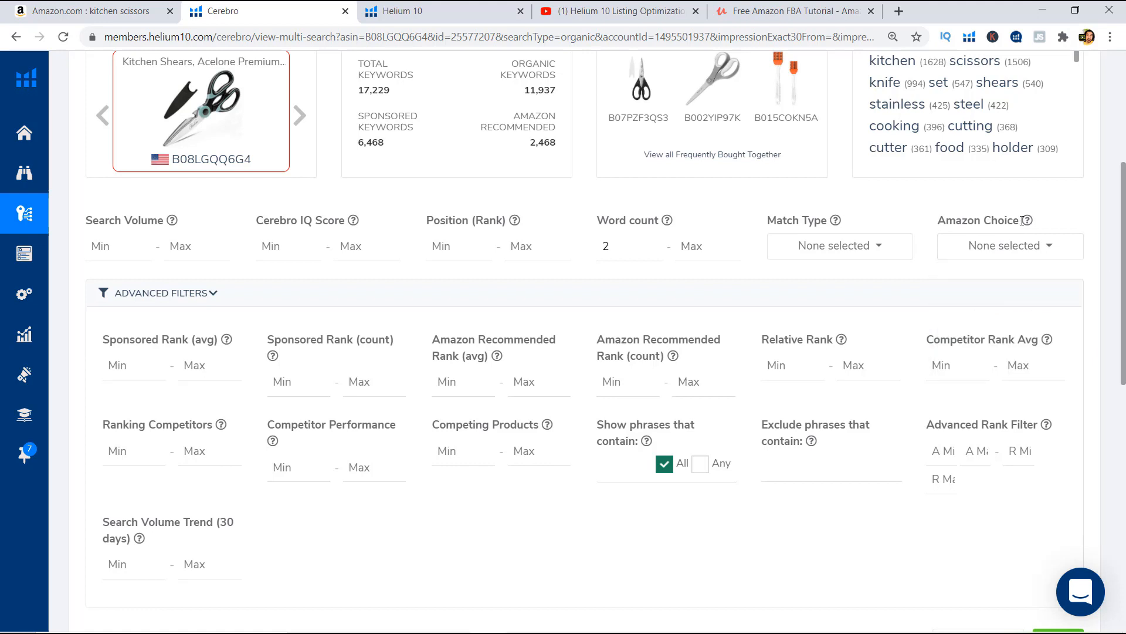
scroll(1026, 235, up, 1)
scroll(988, 319, down, 1)
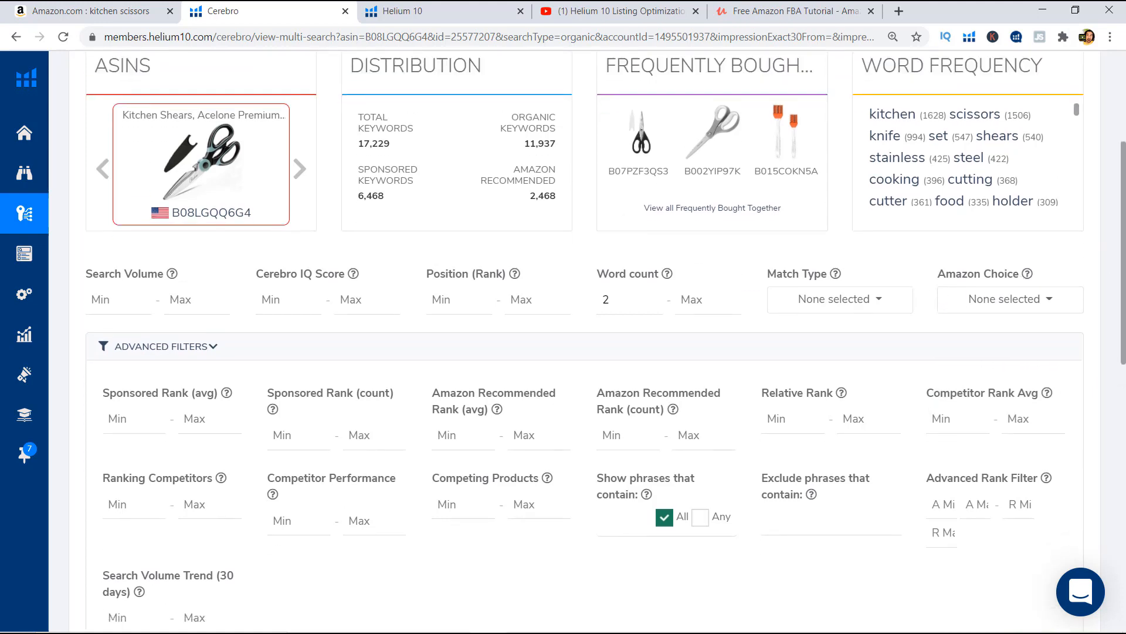
scroll(587, 341, down, 3)
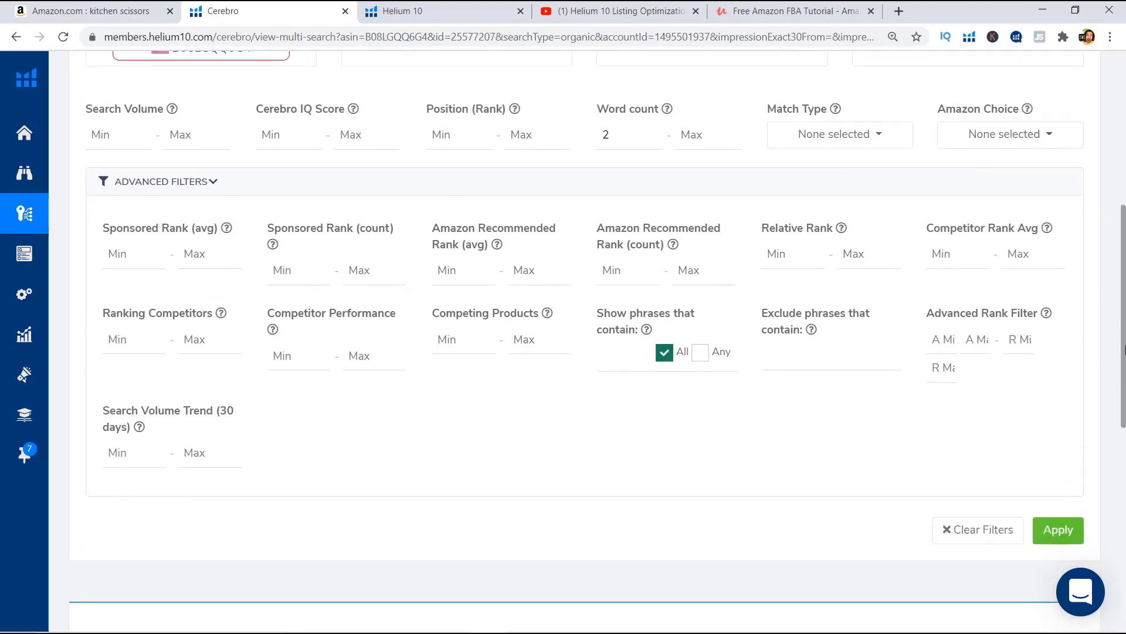
click(1057, 521)
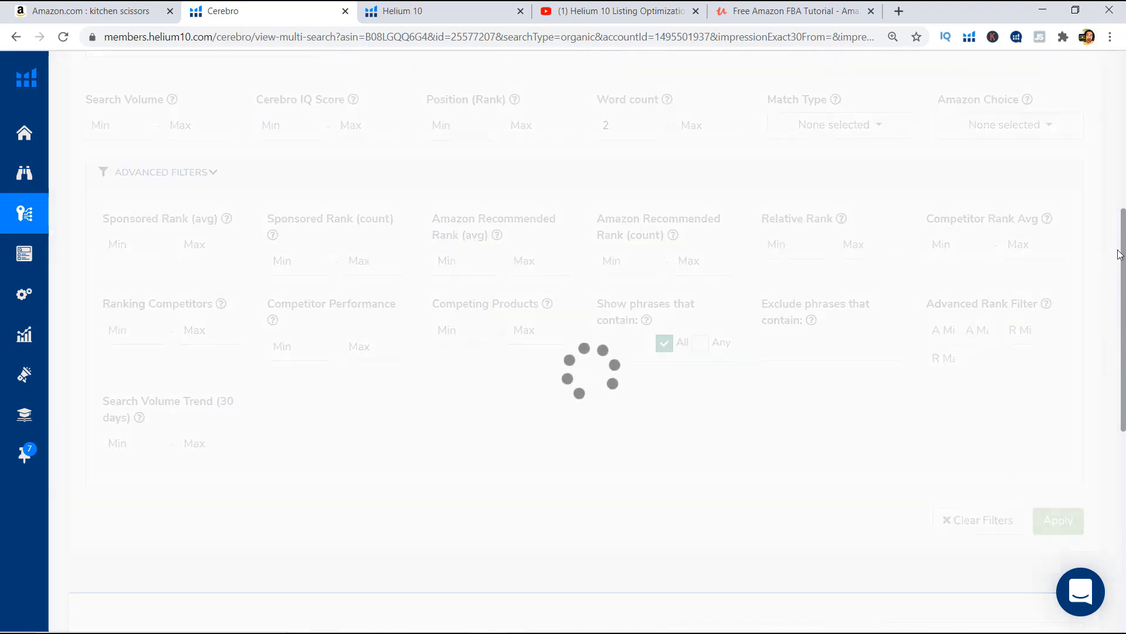
scroll(720, 345, down, 2)
scroll(425, 495, down, 2)
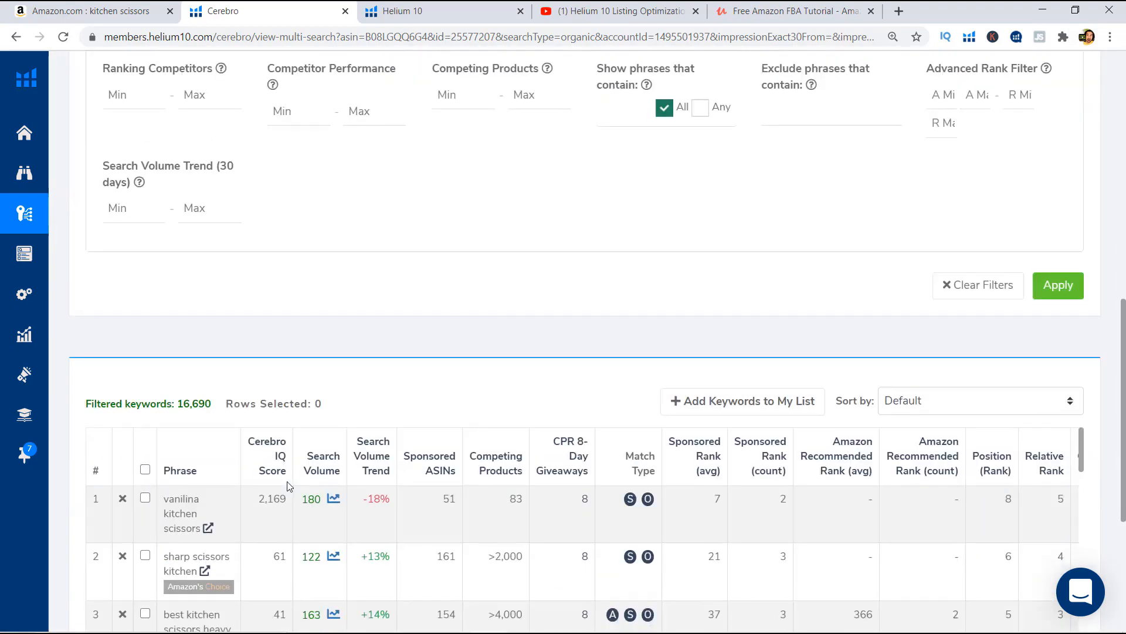
Examine the available Cerebro filters, the competitor ASINs being analyzed and the explanation of Sponsored Rank (avg)
scroll(369, 503, up, 8)
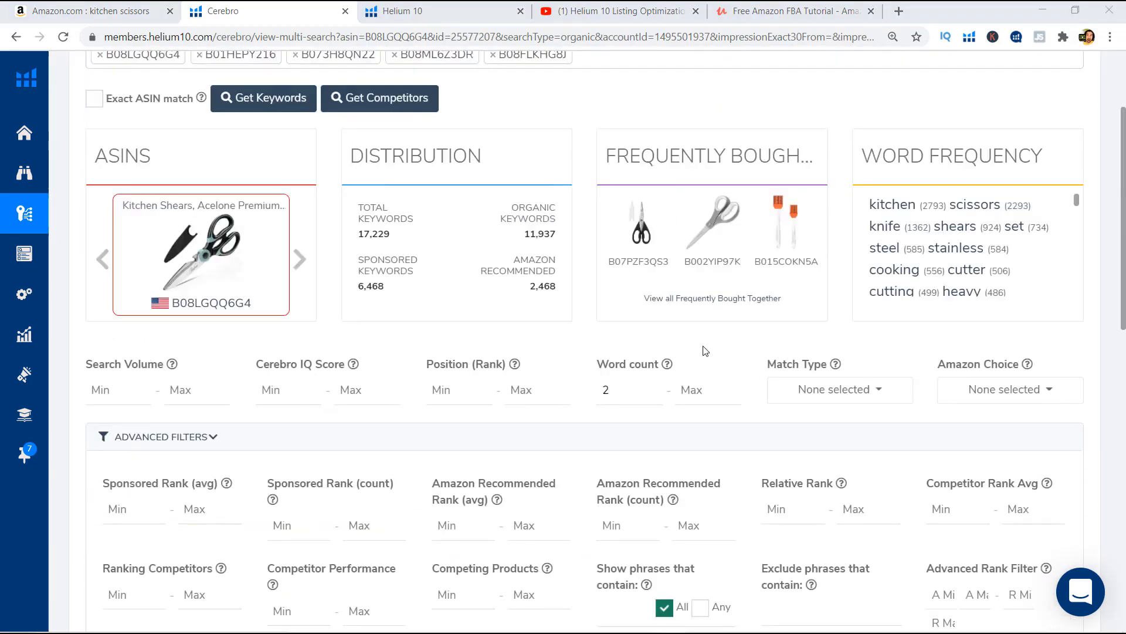
scroll(450, 200, down, 5)
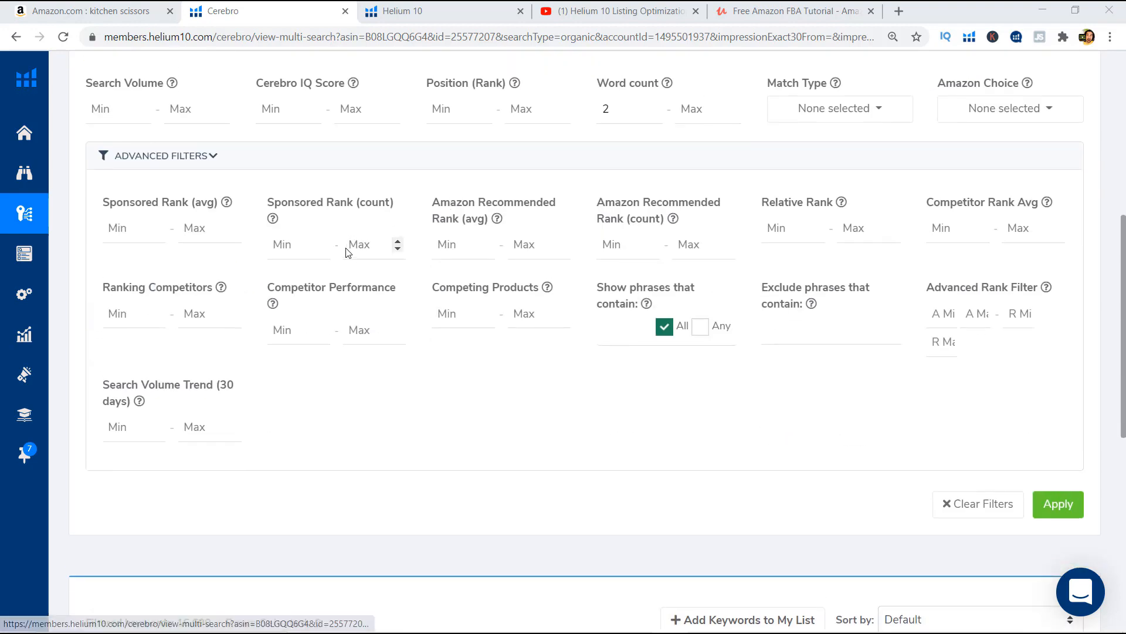
scroll(346, 252, up, 1)
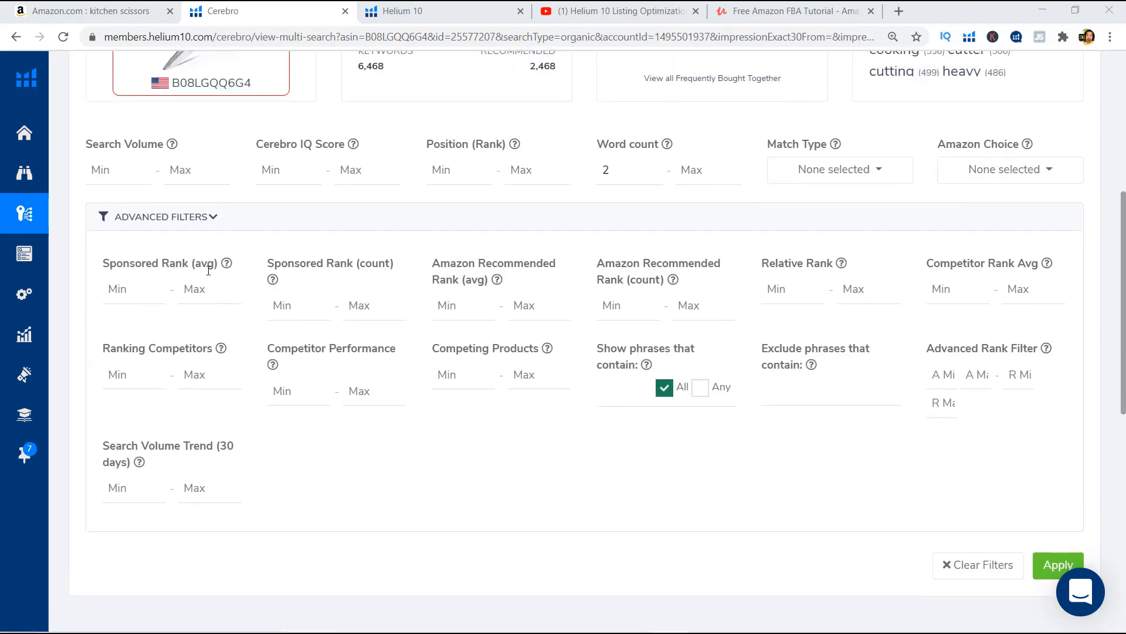
scroll(213, 276, up, 1)
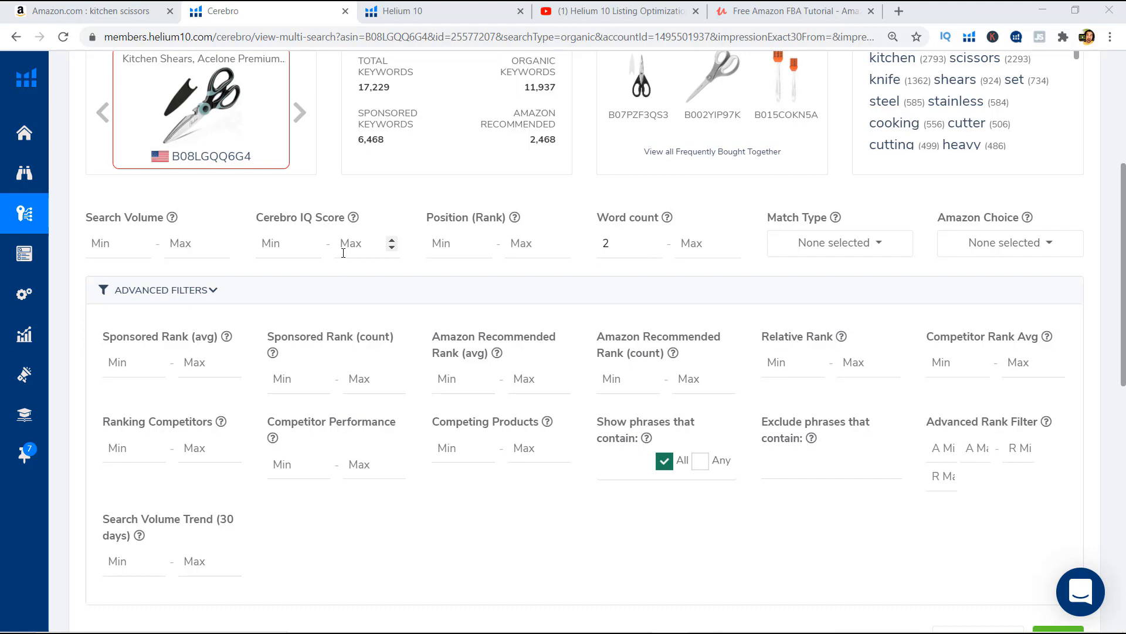
mouse_move(228, 338)
scroll(323, 334, up, 3)
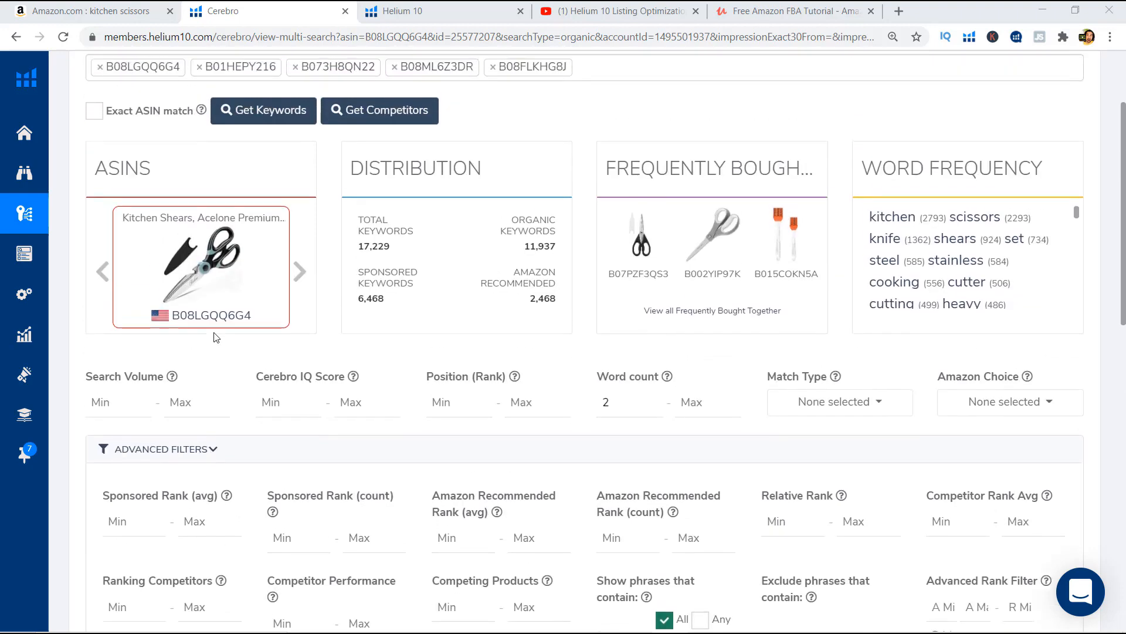
scroll(216, 337, up, 2)
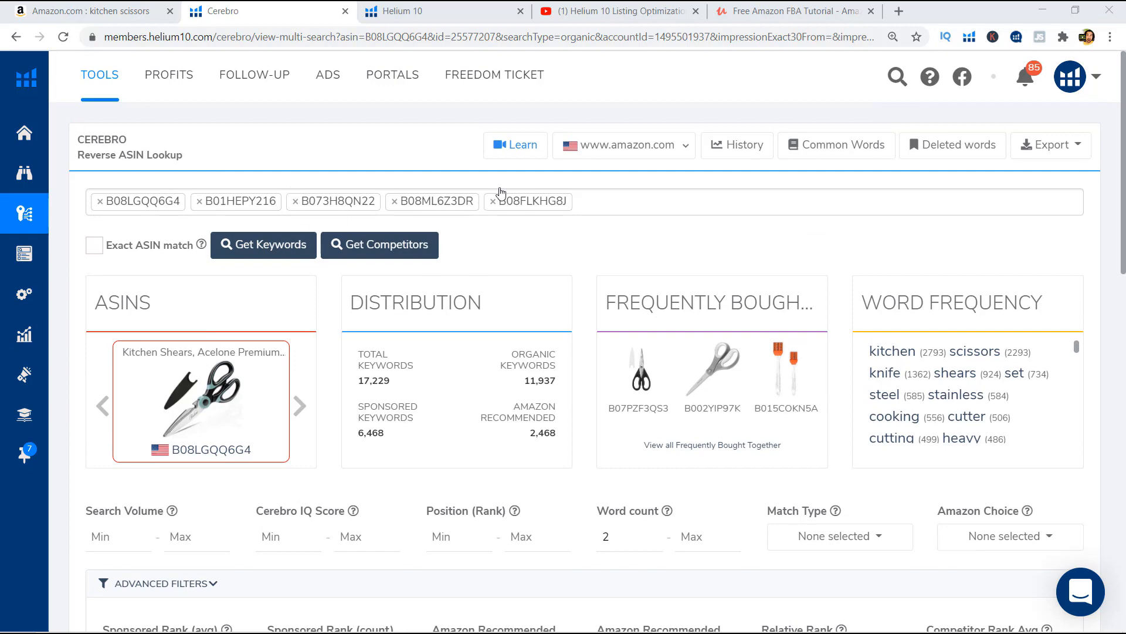
scroll(469, 208, down, 3)
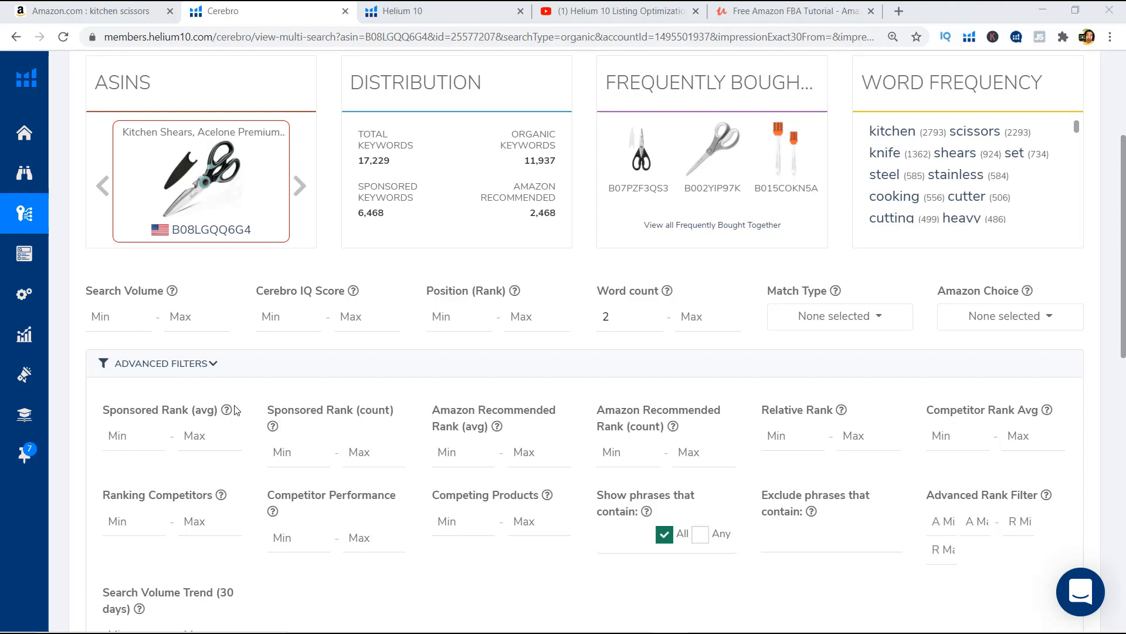
mouse_move(227, 414)
Set the minimum Sponsored Rank (count) to 4 in the advanced filters
mouse_move(274, 432)
click(286, 458)
text(4)
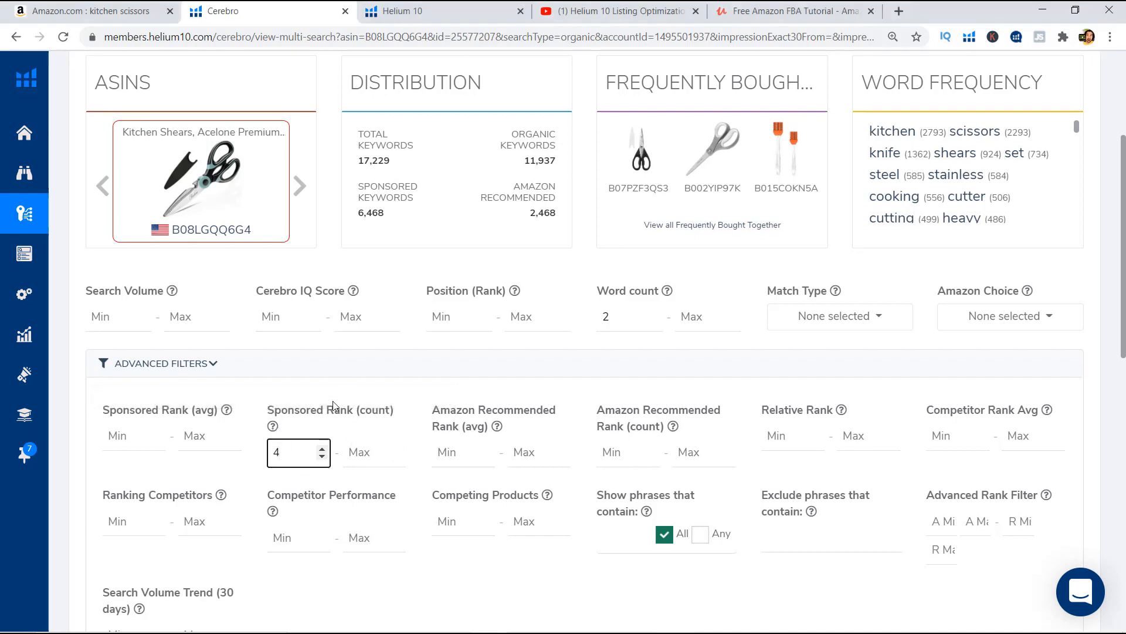
click(328, 408)
scroll(320, 267, up, 4)
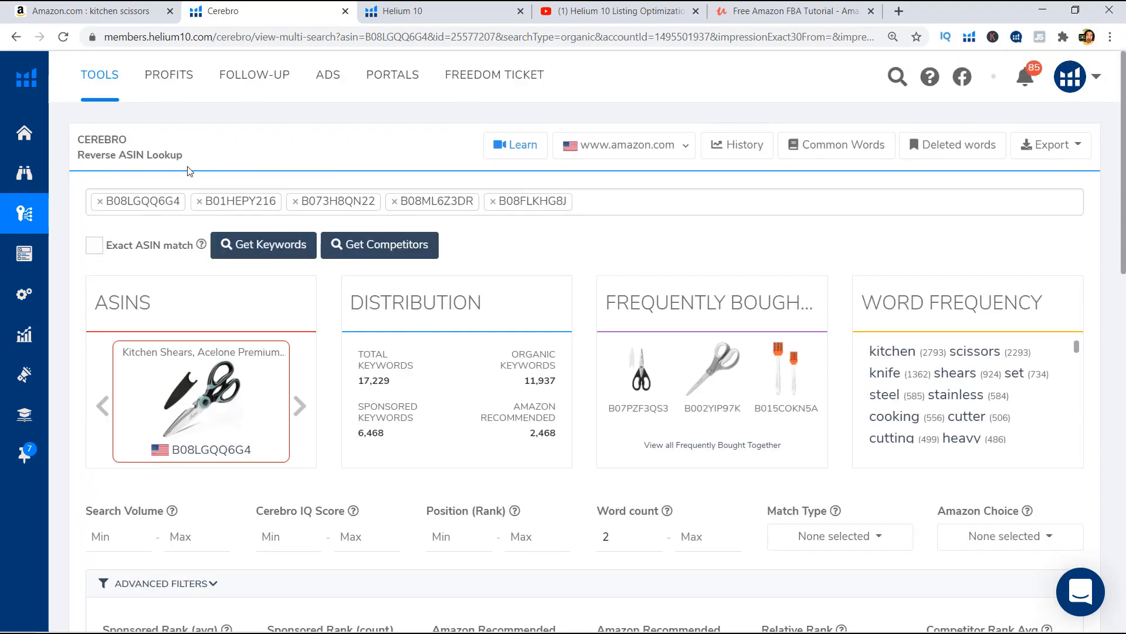
Set the Sponsored Rank (avg) filter to a range of 1 to 5
scroll(420, 206, down, 3)
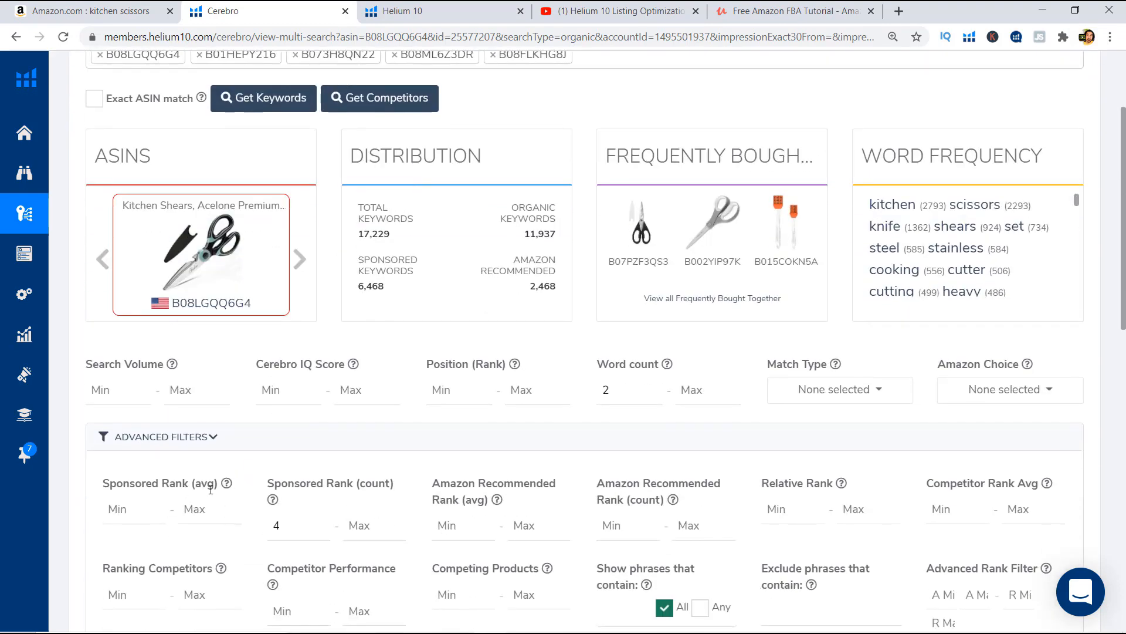
click(145, 509)
text(1)
click(233, 509)
text(5)
scroll(233, 497, down, 1)
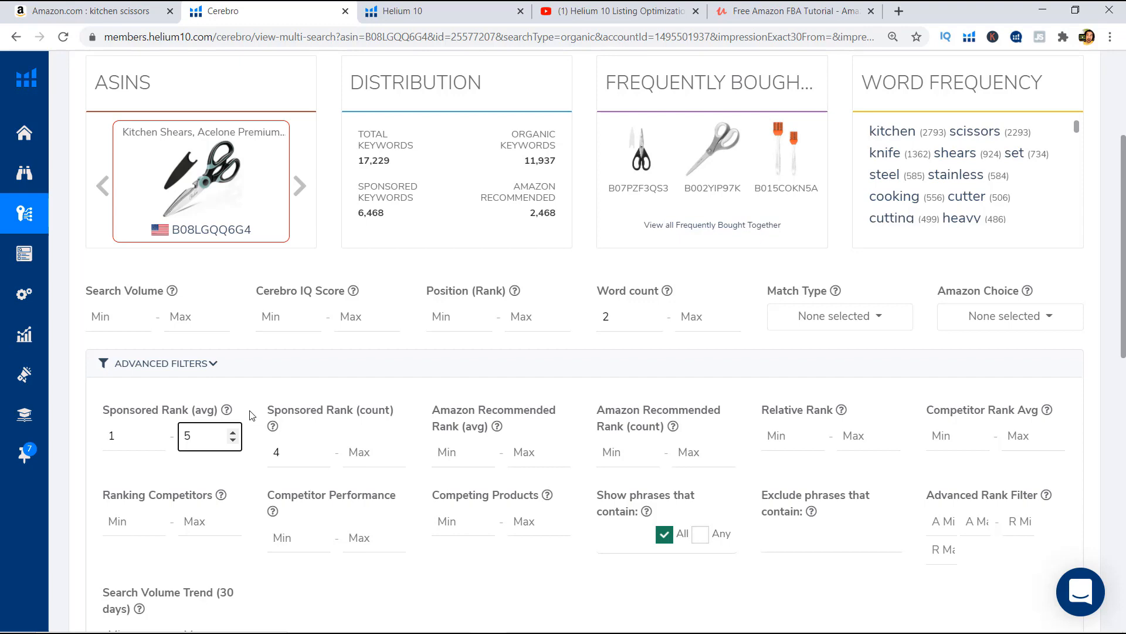
Switch to the Amazon search results for kitchen scissors, examine where sponsored listings are placed, and return to Cerebro
click(85, 11)
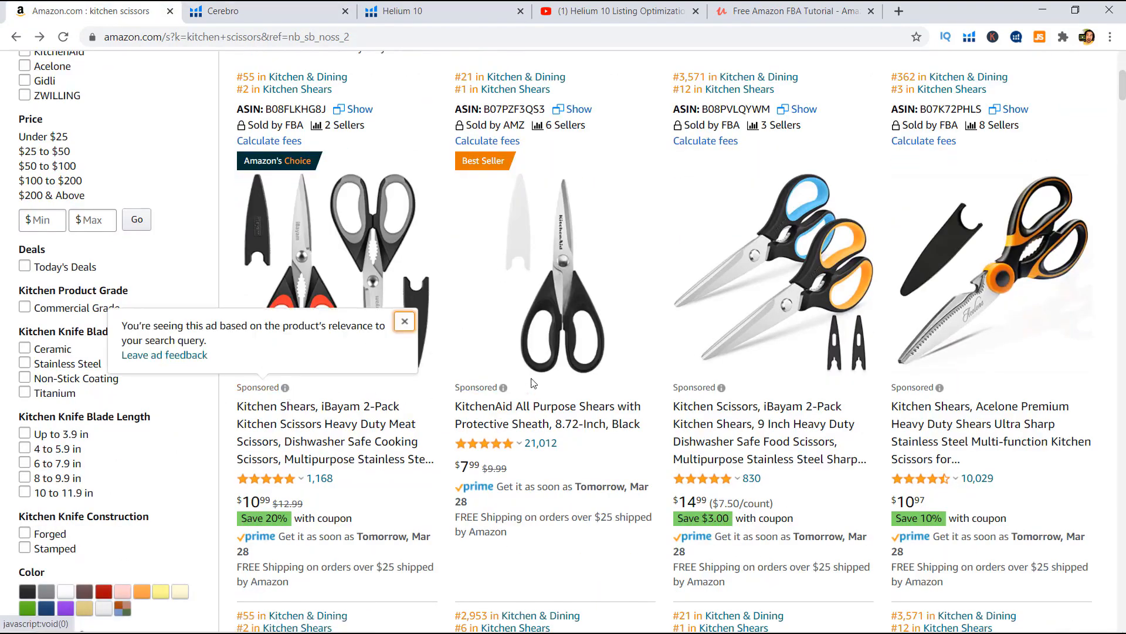
scroll(840, 444, up, 1)
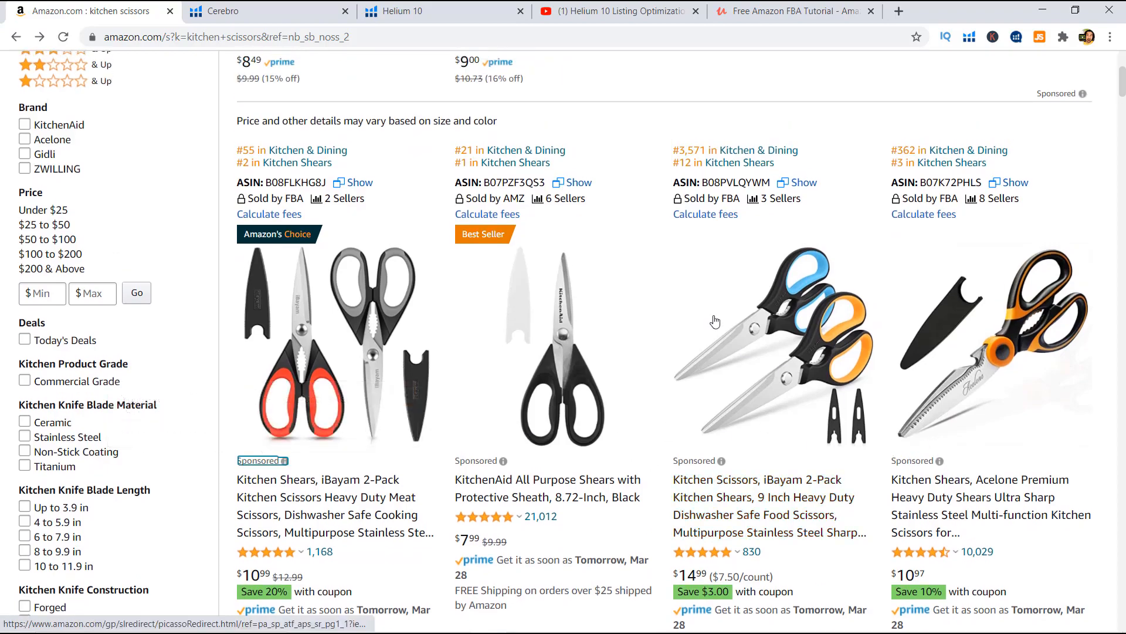
scroll(711, 317, down, 10)
scroll(675, 281, up, 1)
scroll(606, 297, down, 3)
scroll(610, 193, up, 3)
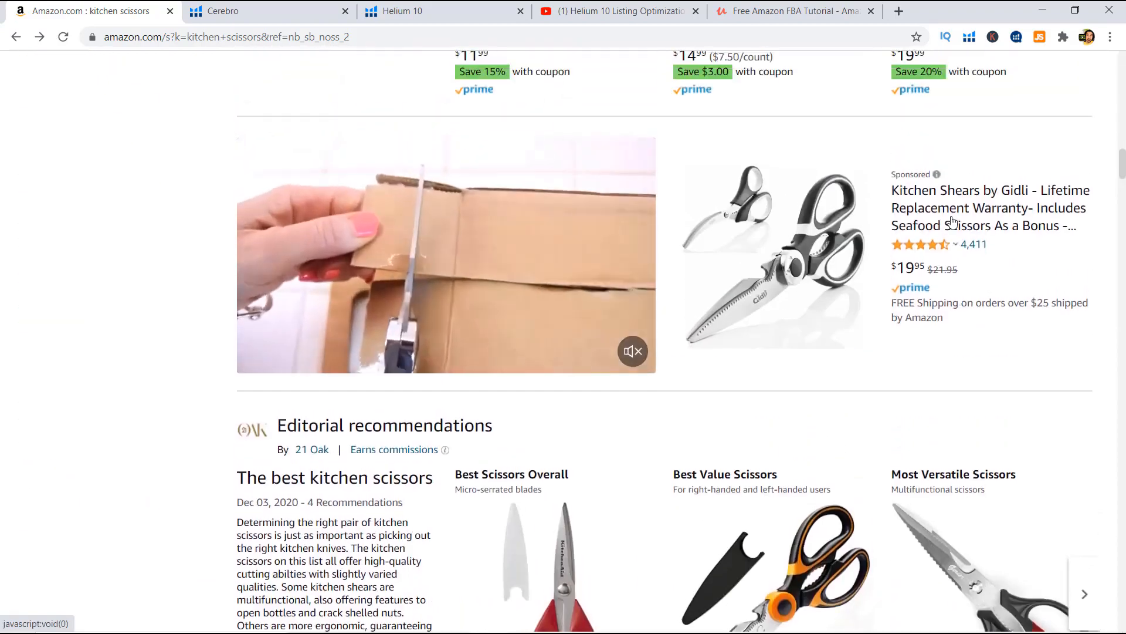
scroll(574, 231, down, 20)
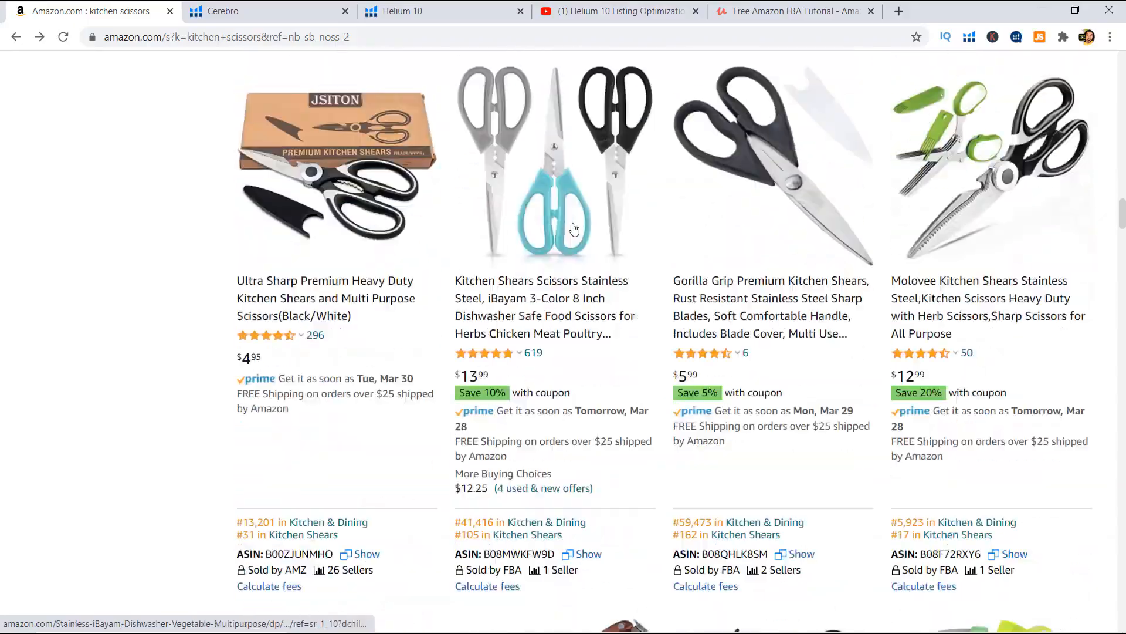
scroll(570, 274, down, 10)
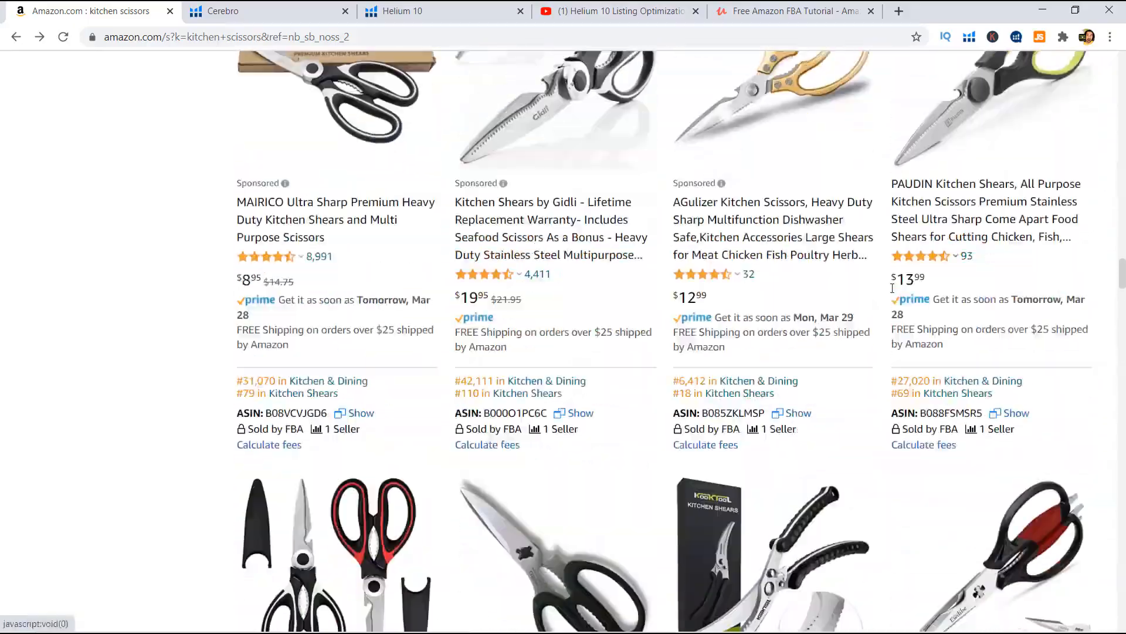
scroll(645, 293, up, 10)
scroll(763, 336, down, 7)
scroll(763, 336, down, 18)
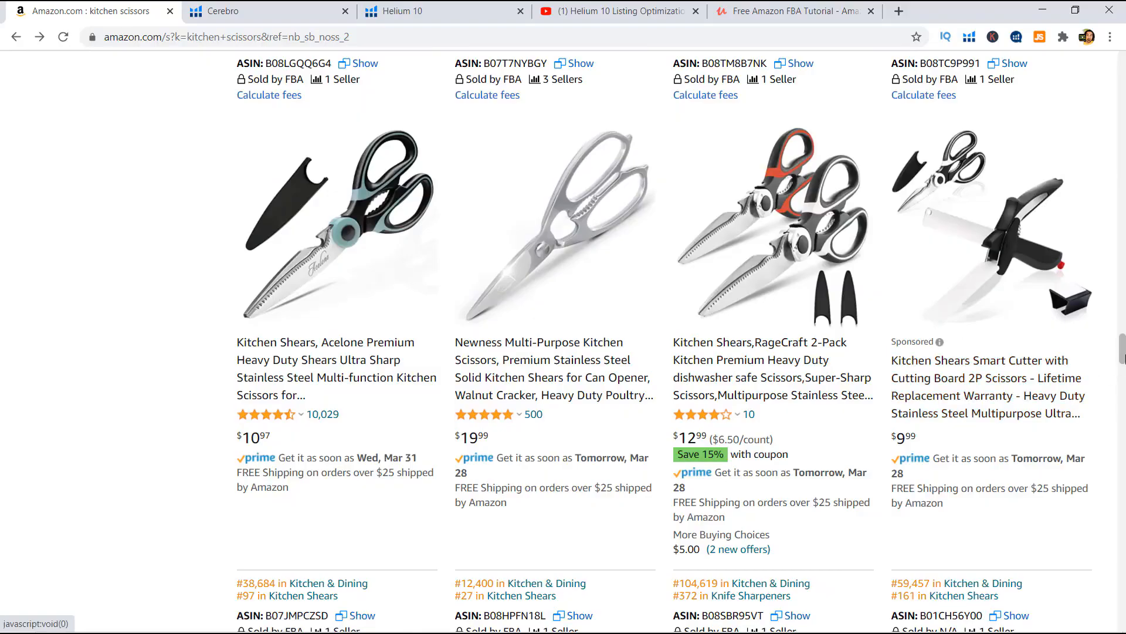
drag(1122, 349, 1119, 229)
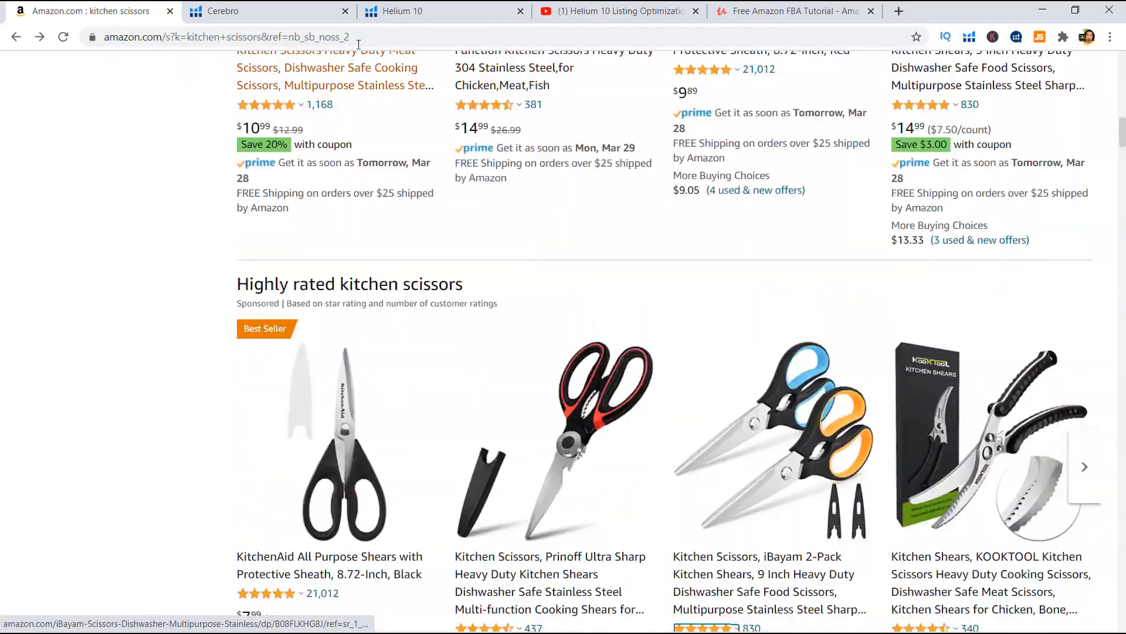
click(255, 14)
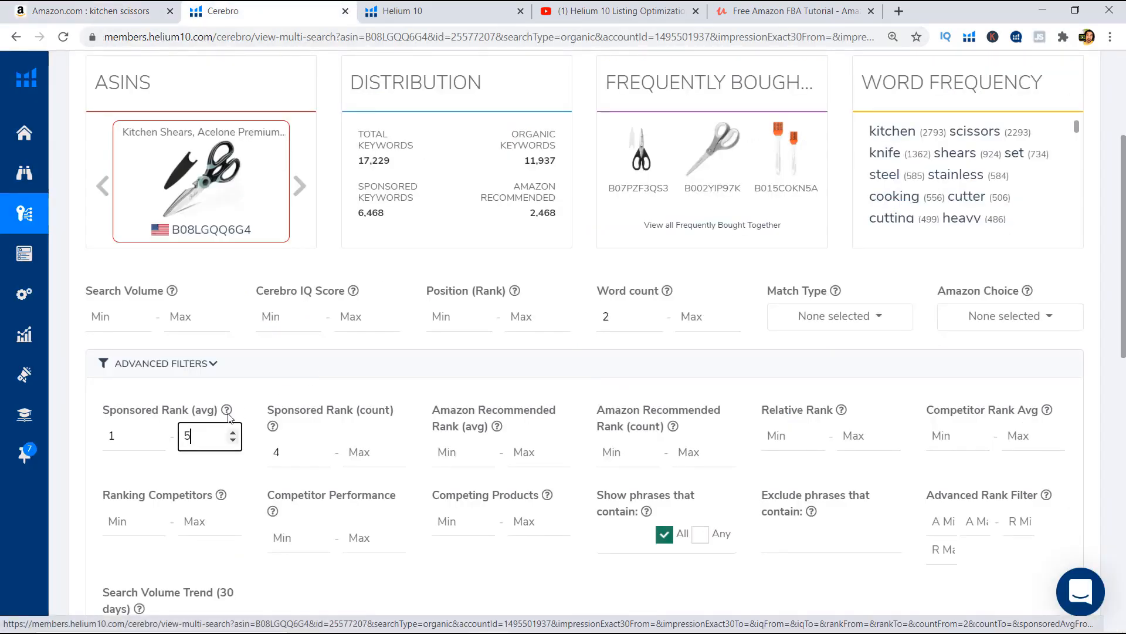
Try 4 as the maximum Sponsored Rank (avg) and set it back to 5
double_click(202, 447)
text(4)
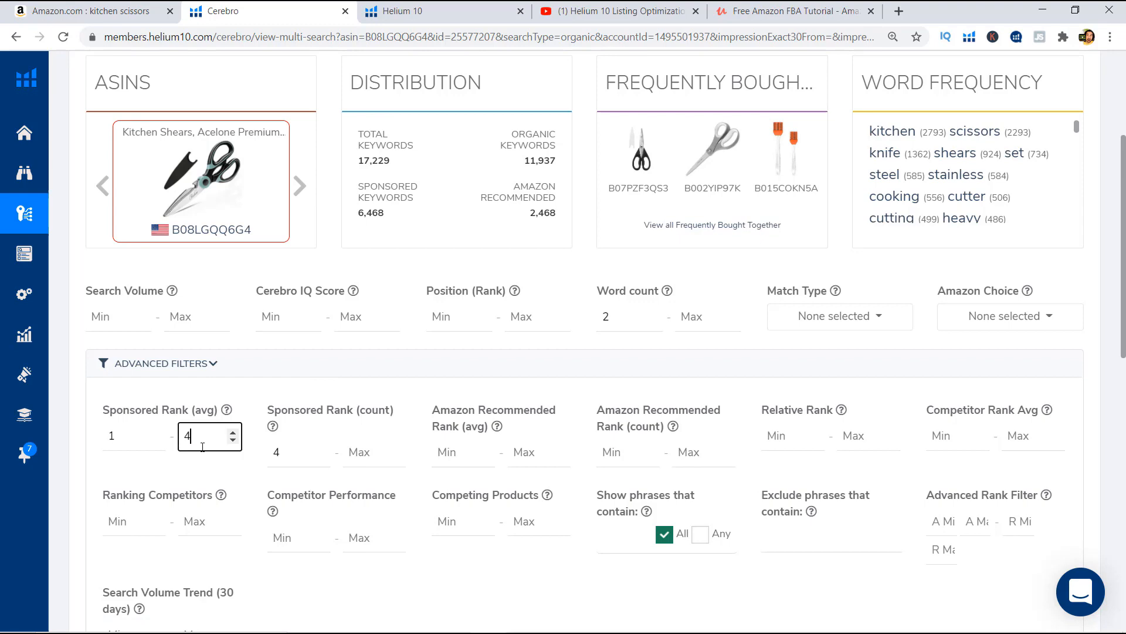
click(243, 464)
double_click(213, 435)
text(5)
click(249, 467)
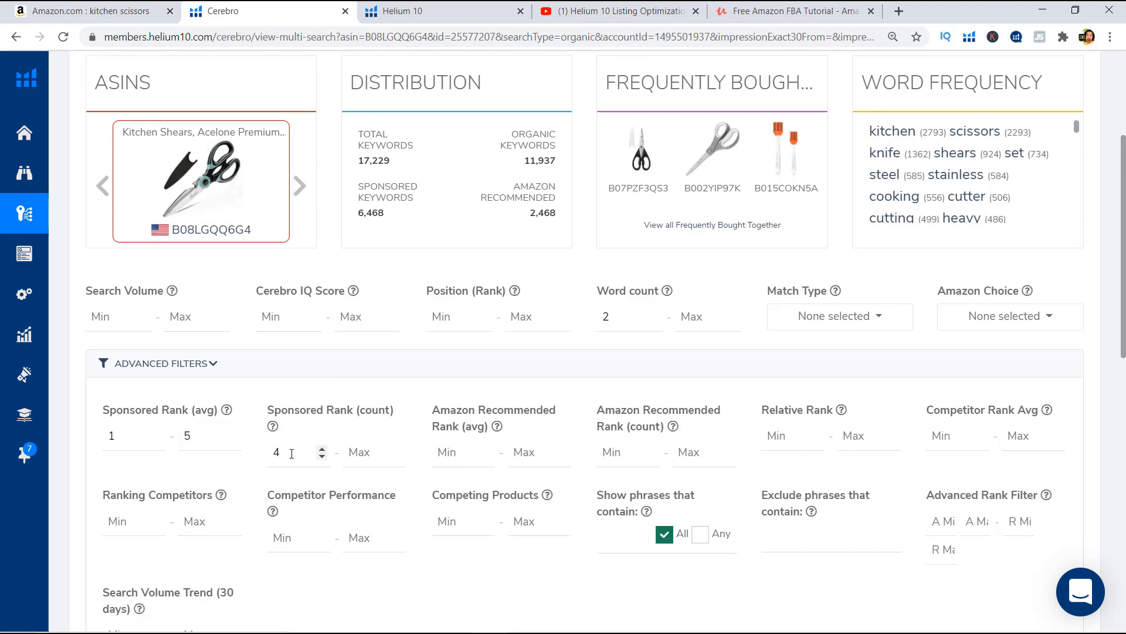
Apply the Sponsored Rank filters and check how many keywords remain
scroll(516, 411, down, 5)
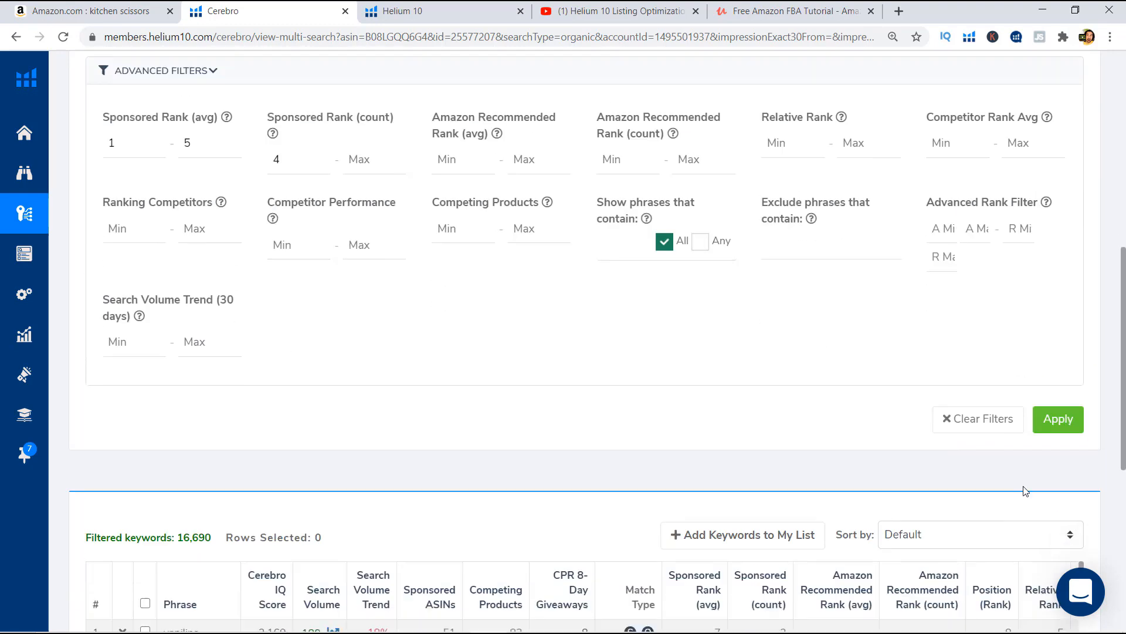
click(1071, 430)
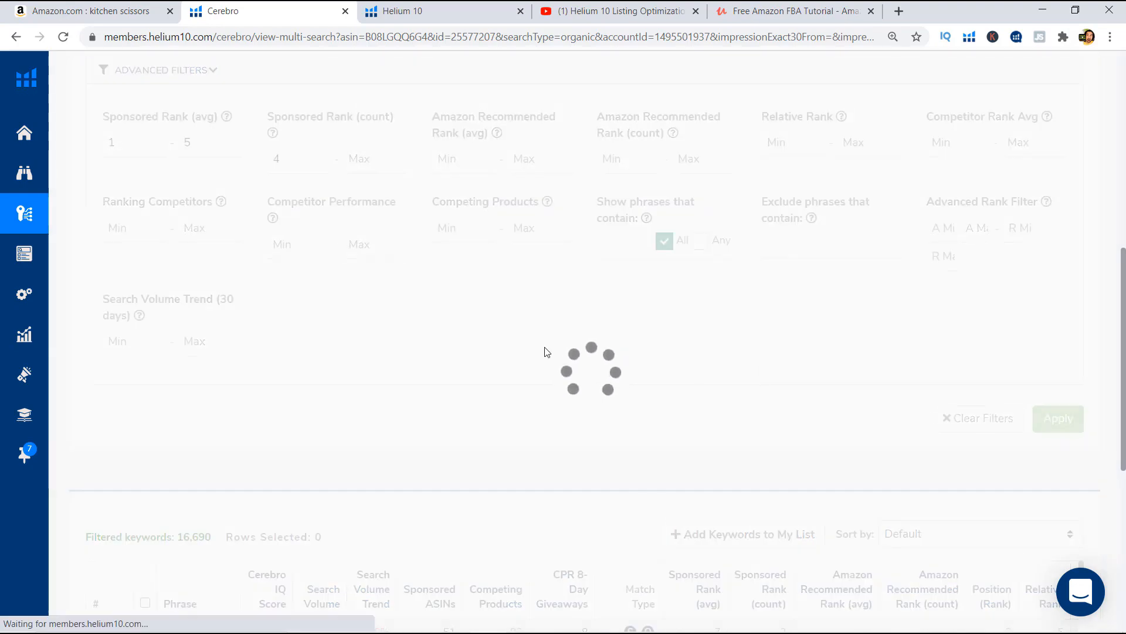
scroll(317, 336, down, 4)
double_click(182, 324)
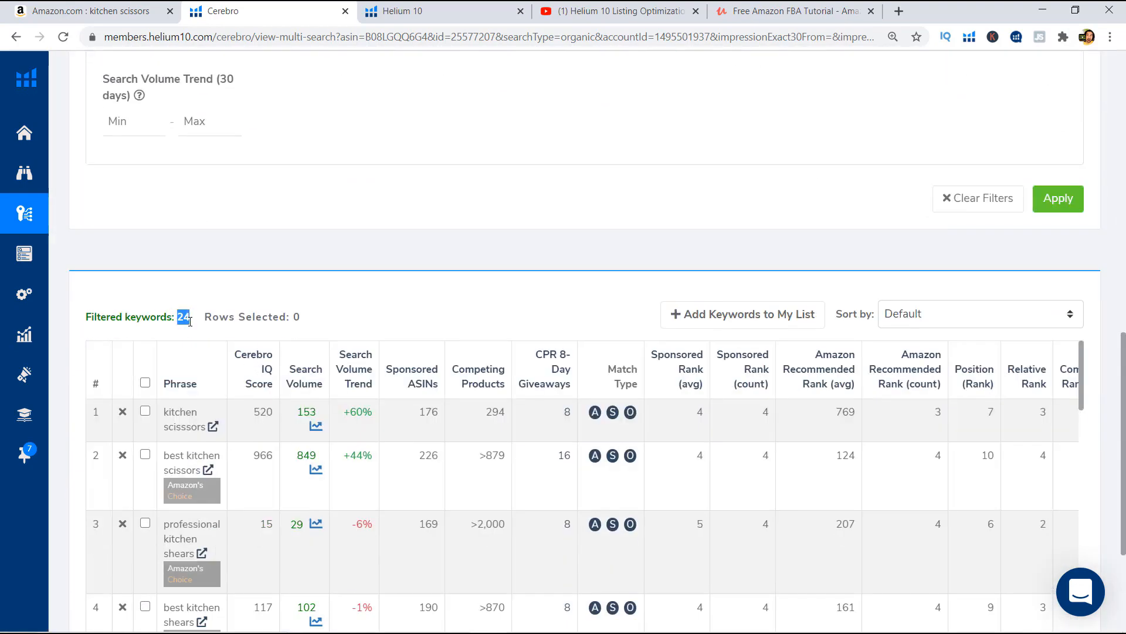
click(218, 321)
Examine which competitor ASINs make up the Sponsored Rank (count) of the first filtered phrase, comparing them with the analyzed product and filter settings
mouse_move(768, 414)
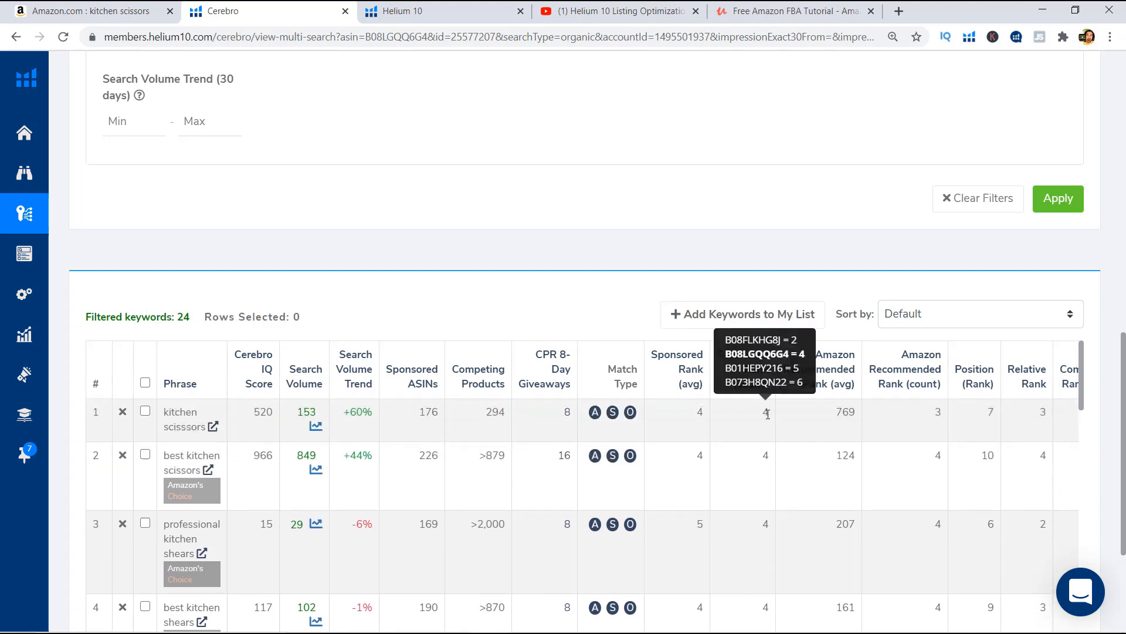
scroll(378, 292, up, 9)
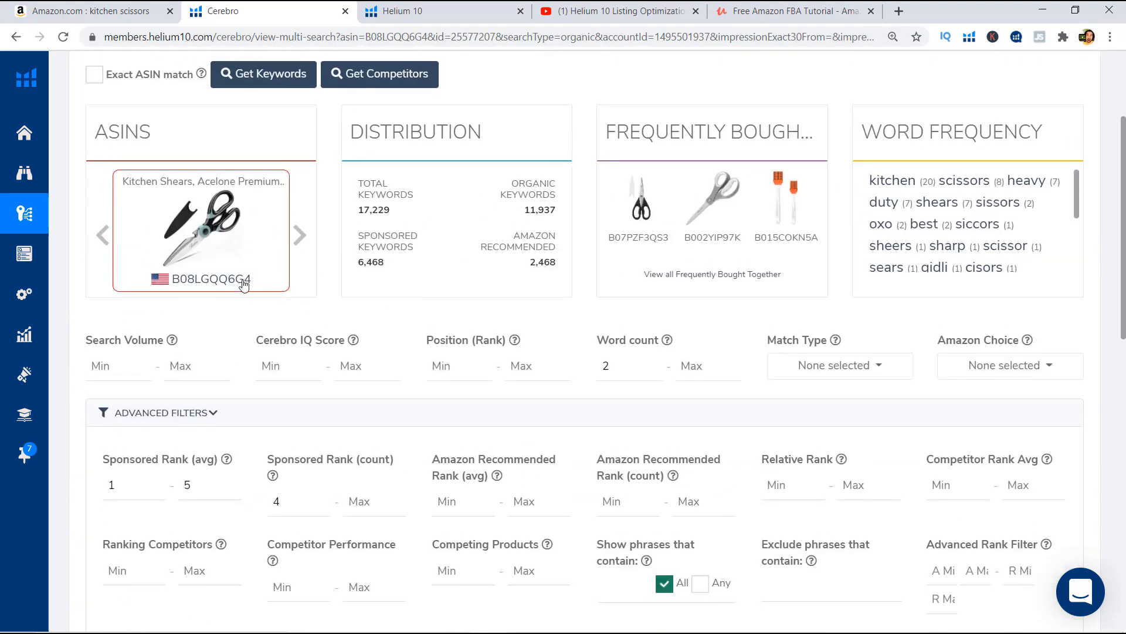
scroll(827, 514, down, 5)
scroll(828, 515, down, 1)
scroll(904, 424, up, 2)
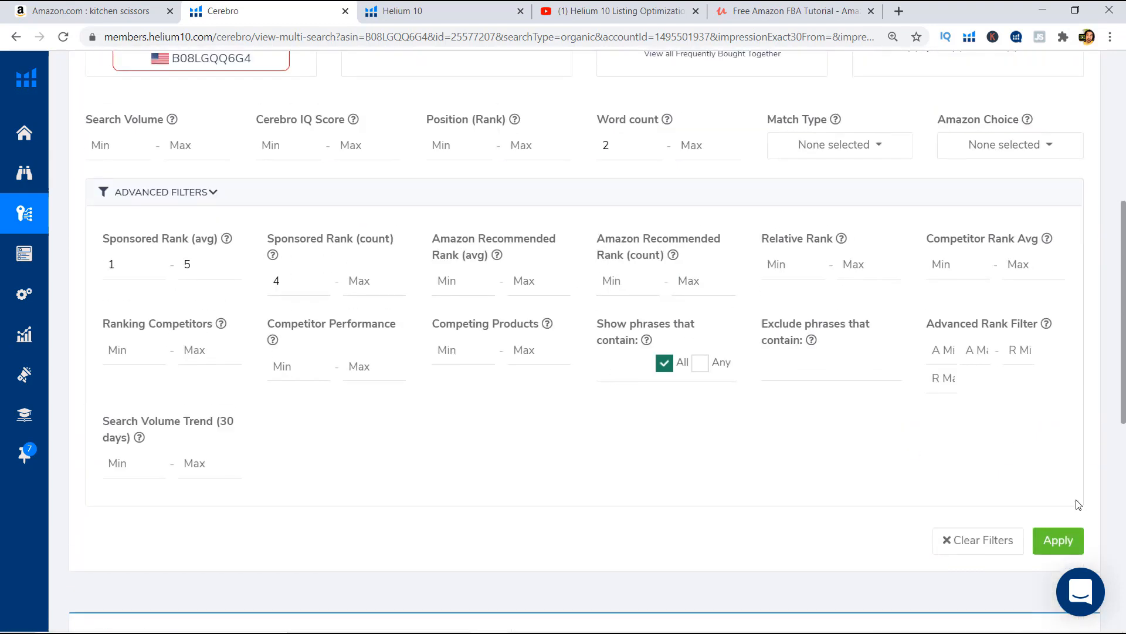
scroll(776, 460, down, 5)
scroll(777, 460, up, 4)
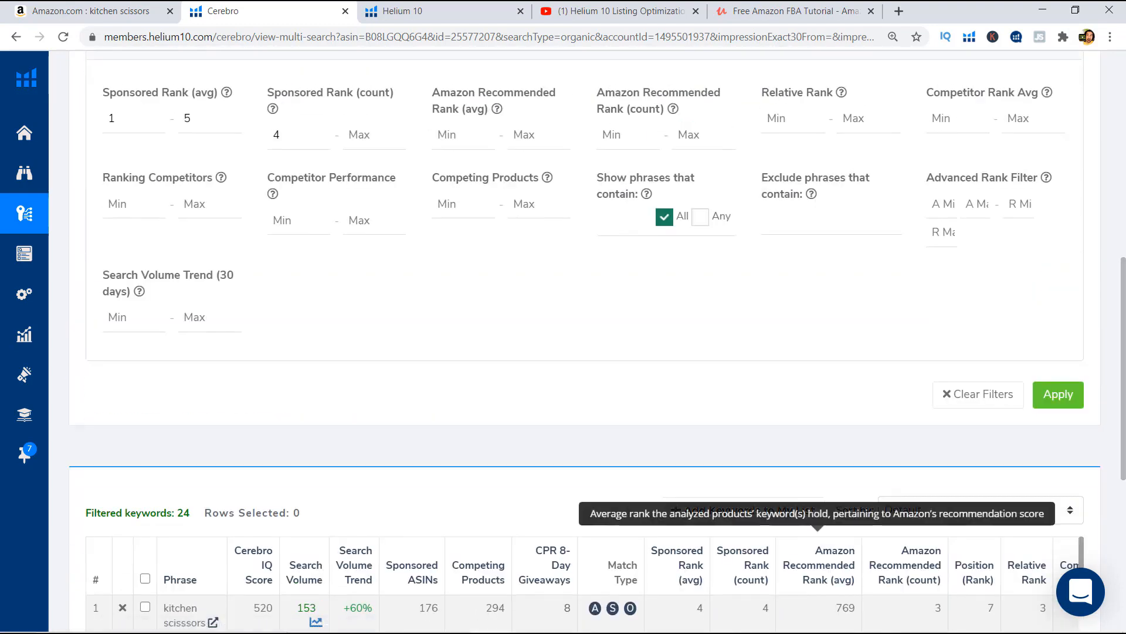
scroll(884, 447, down, 3)
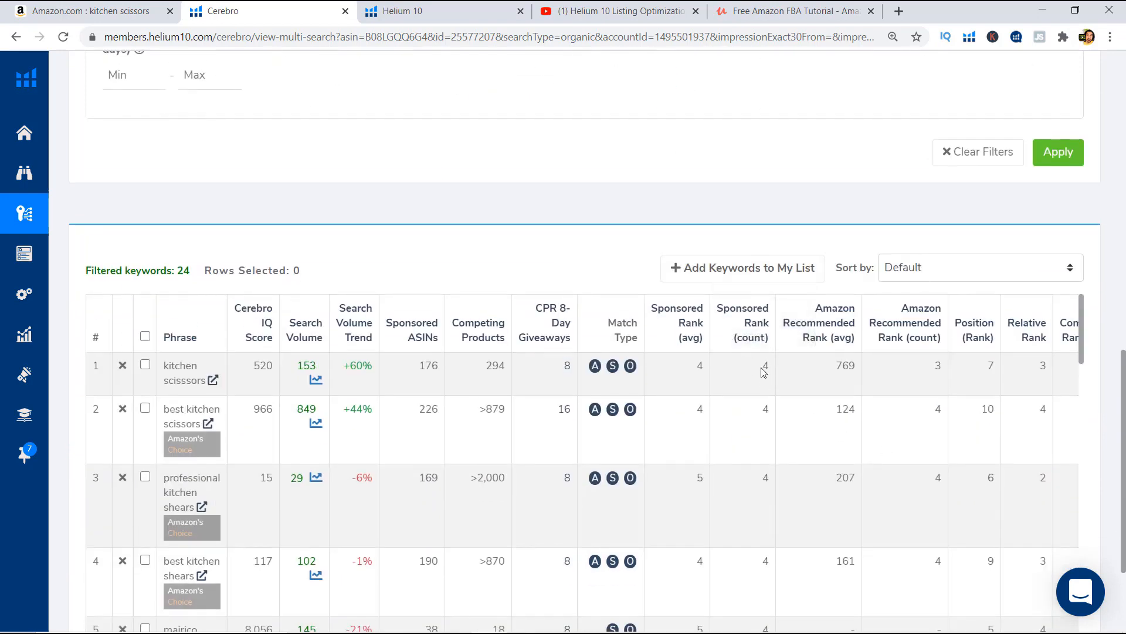
mouse_move(767, 364)
Review the rest of the filtered phrases, checking search volume and the Sponsored Rank average and count for "kitchen scissors heavy duty"
scroll(704, 393, down, 2)
scroll(690, 418, down, 7)
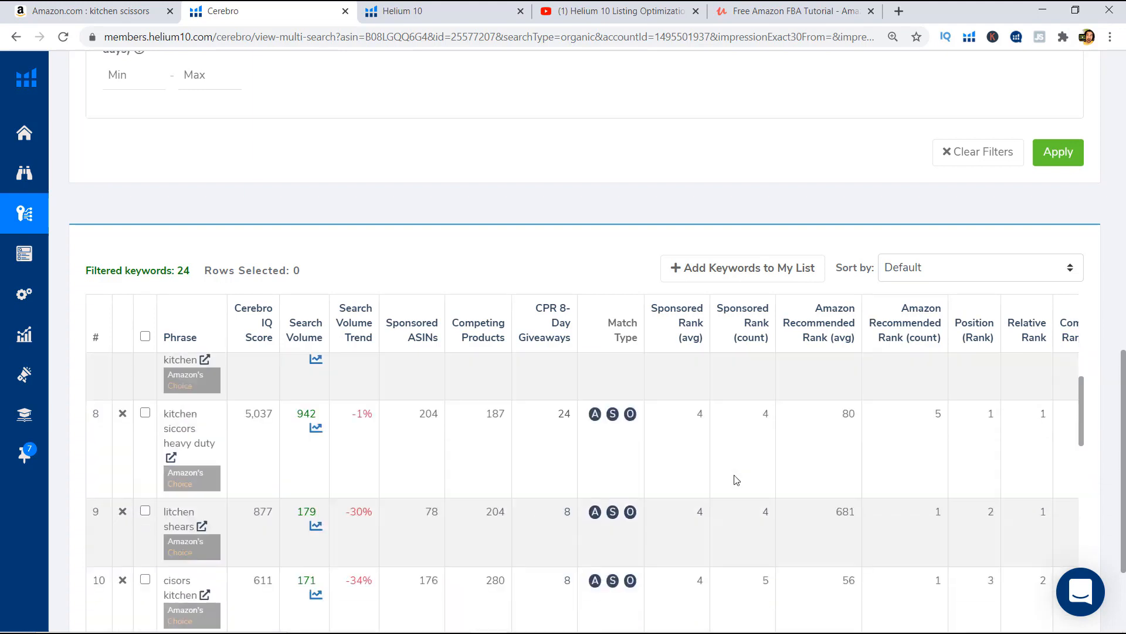
scroll(189, 488, down, 1)
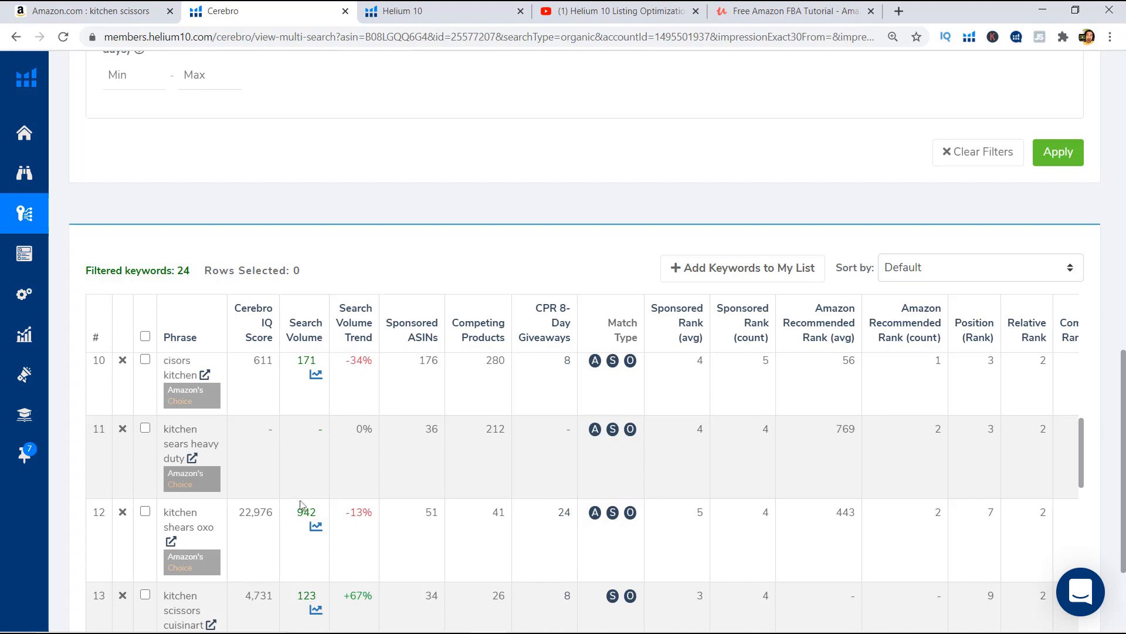
scroll(302, 506, down, 3)
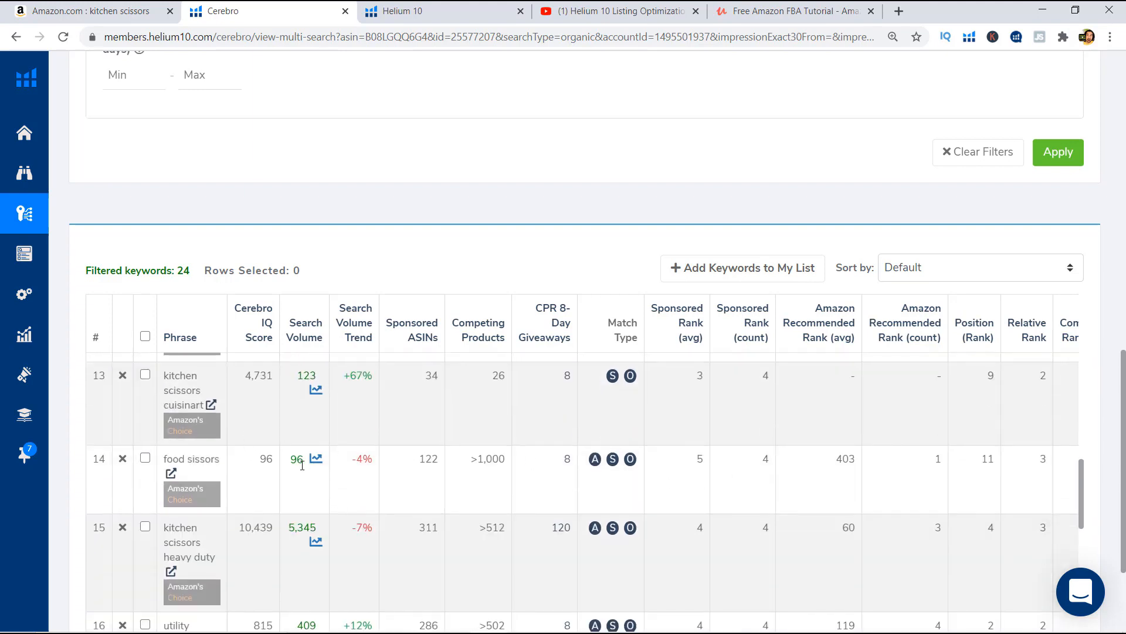
scroll(300, 460, down, 2)
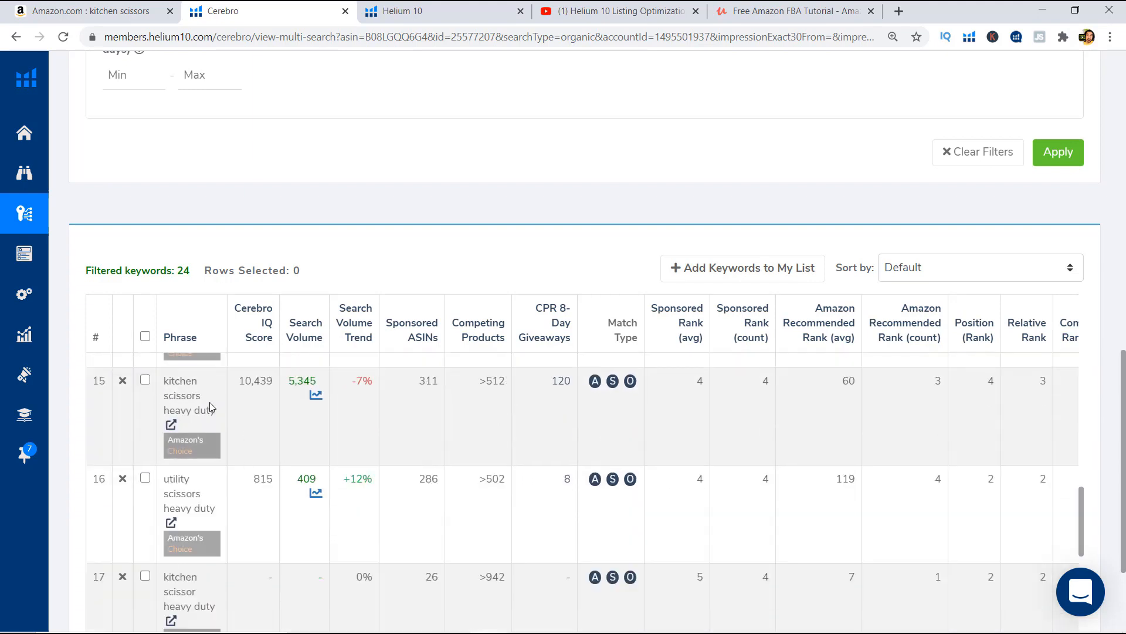
scroll(757, 411, up, 1)
mouse_move(767, 456)
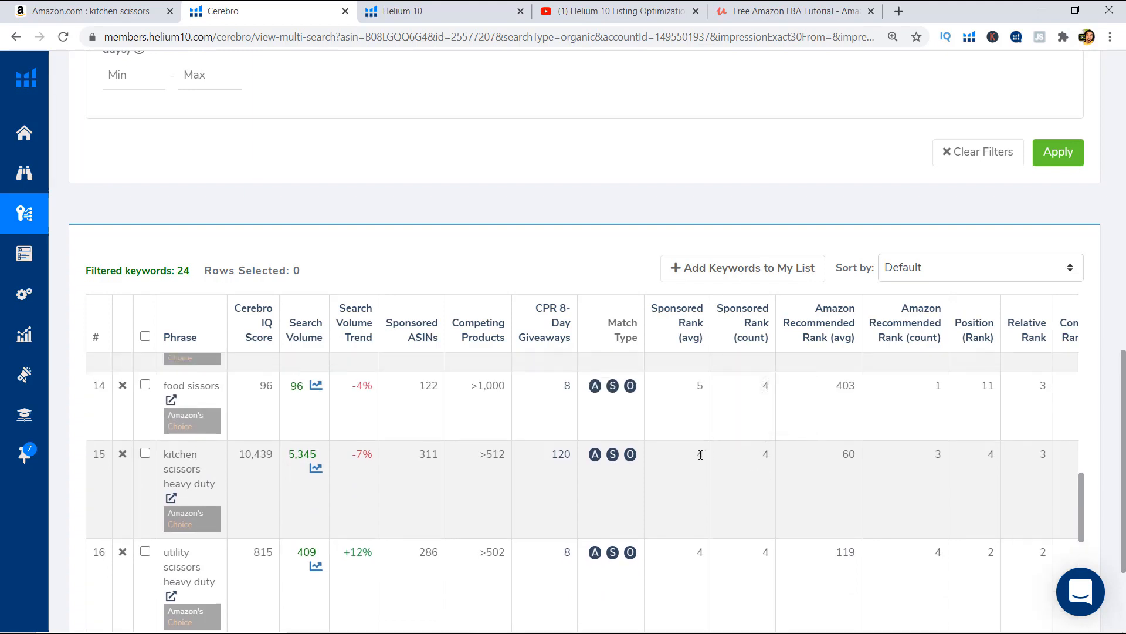
Clear the Sponsored Rank (count) and Sponsored Rank (avg) values and reapply the filters
scroll(528, 377, up, 10)
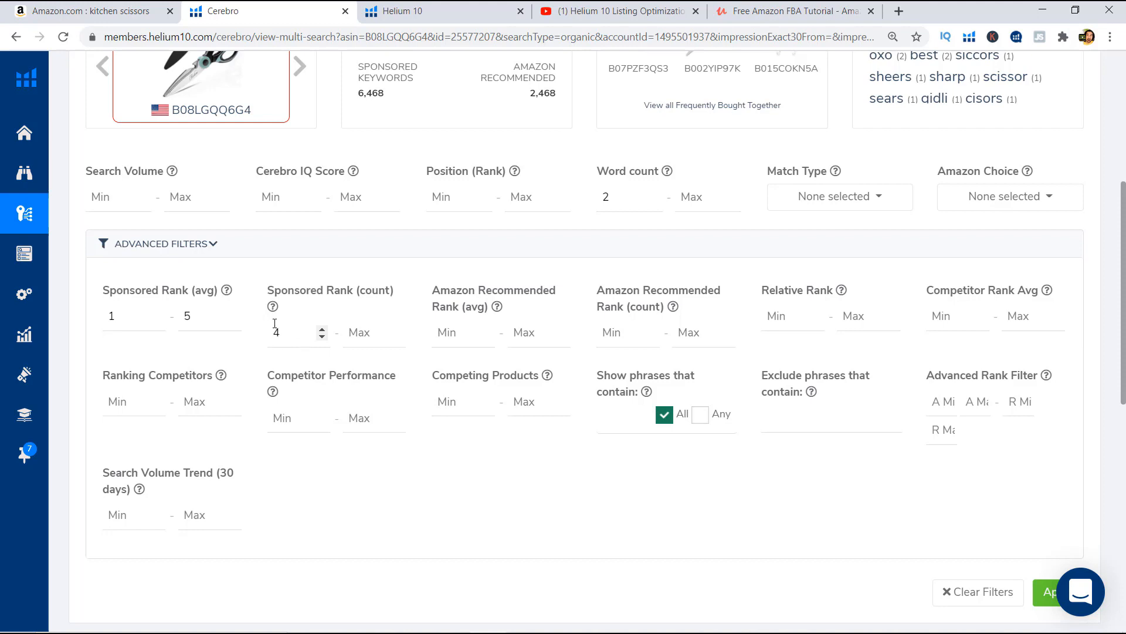
click(281, 345)
key(BackSpace)
key(shift+Tab)
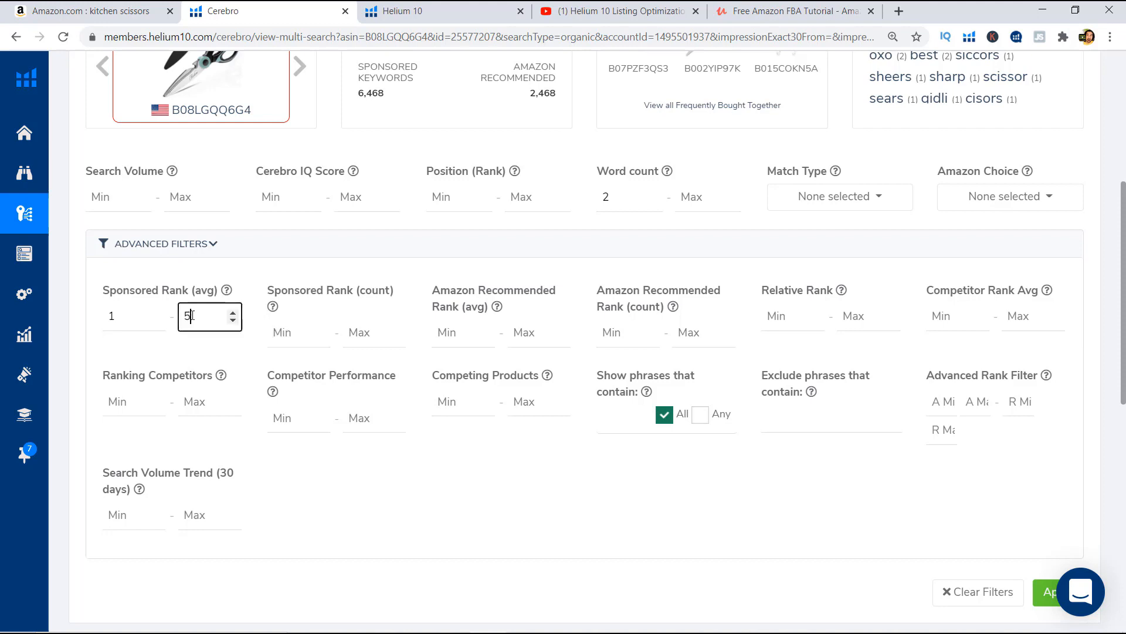
key(BackSpace)
key(shift+Tab)
key(BackSpace)
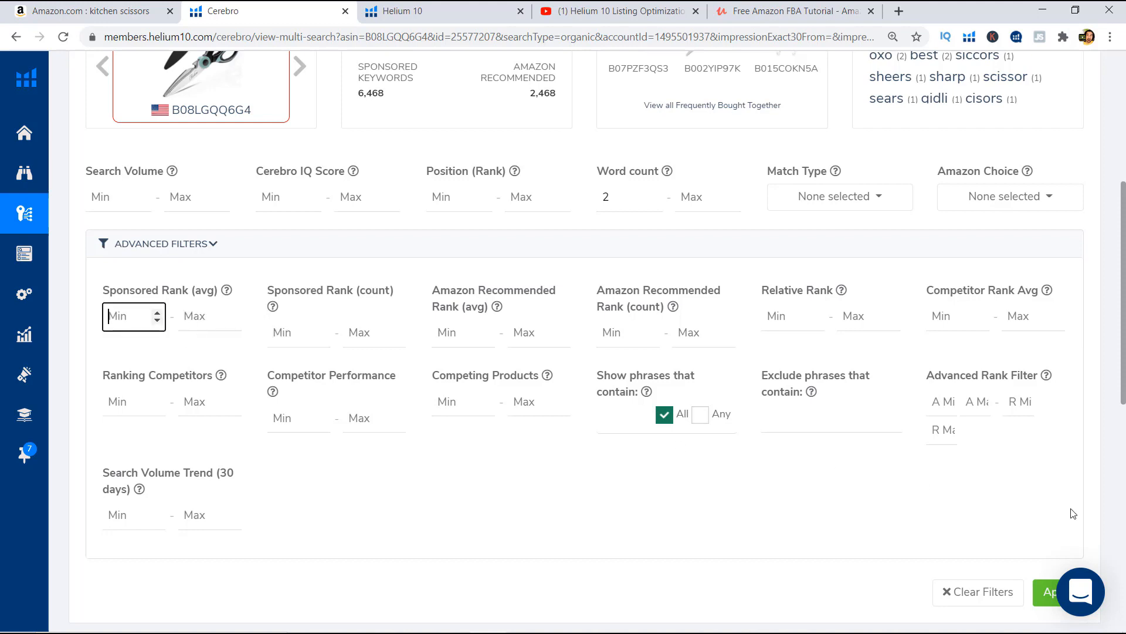
click(1048, 592)
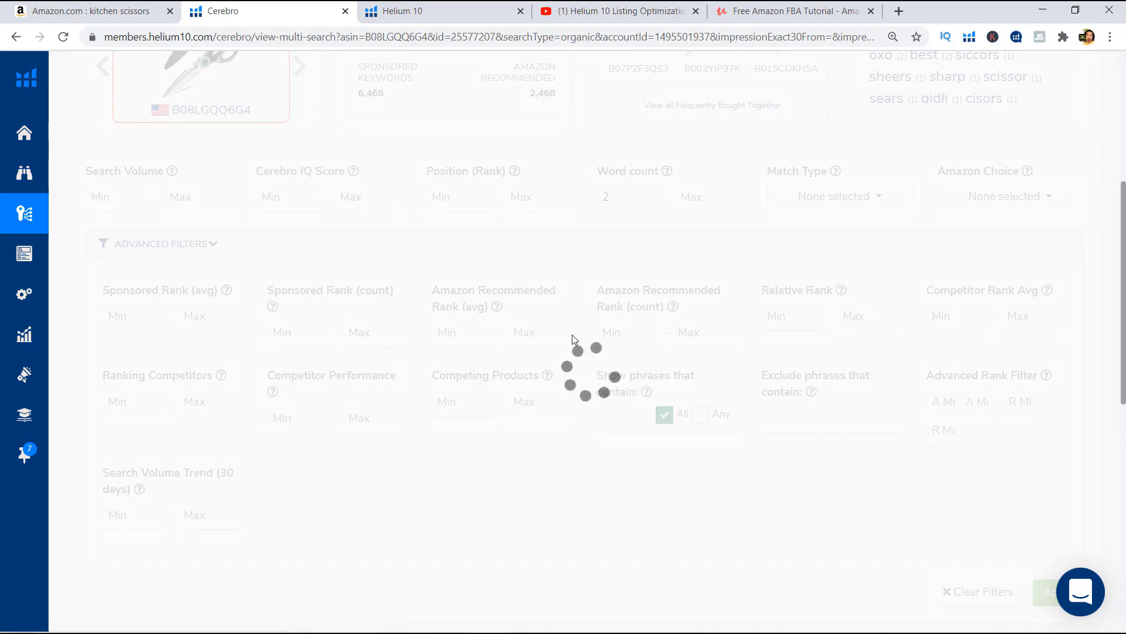
Set the Amazon Recommended Rank (avg) filter to a range of 1 to 5
scroll(513, 316, up, 1)
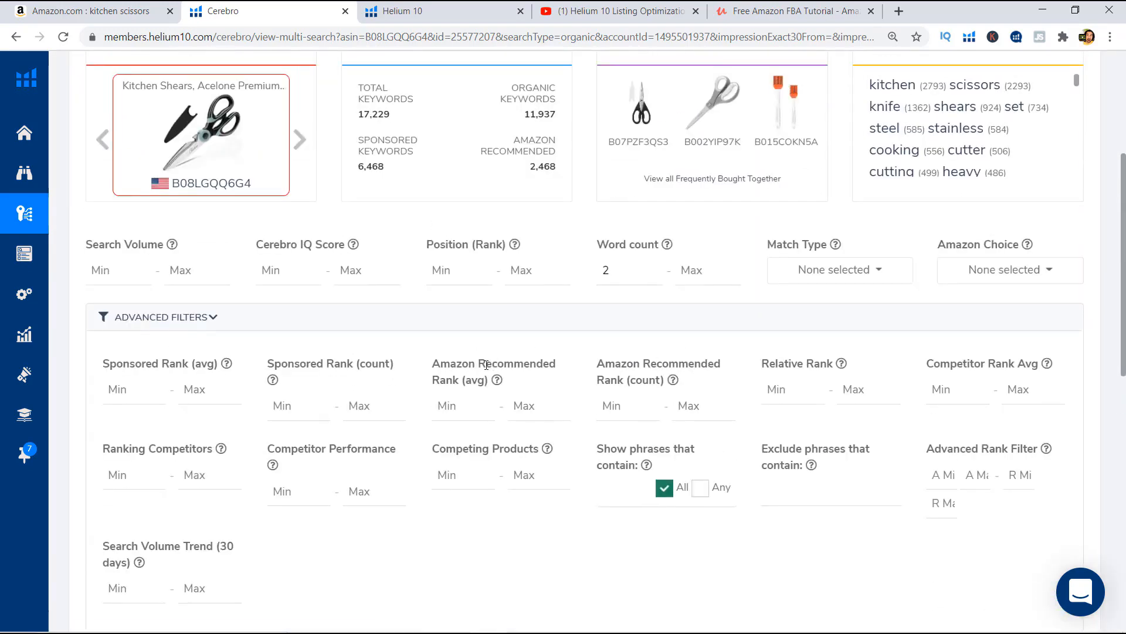
mouse_move(501, 382)
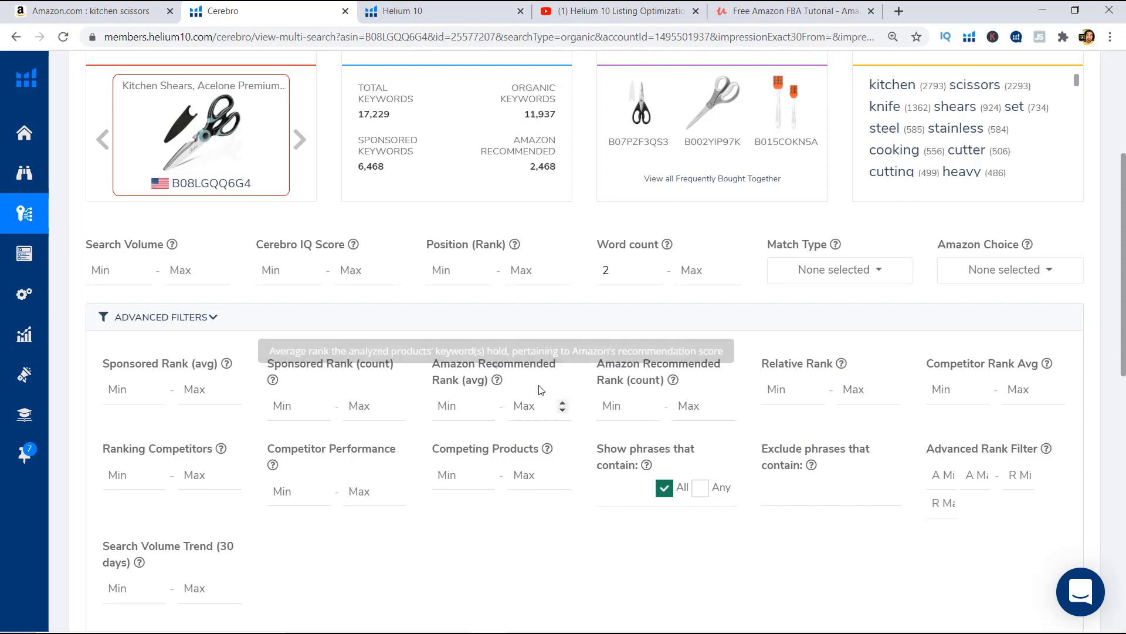
click(486, 411)
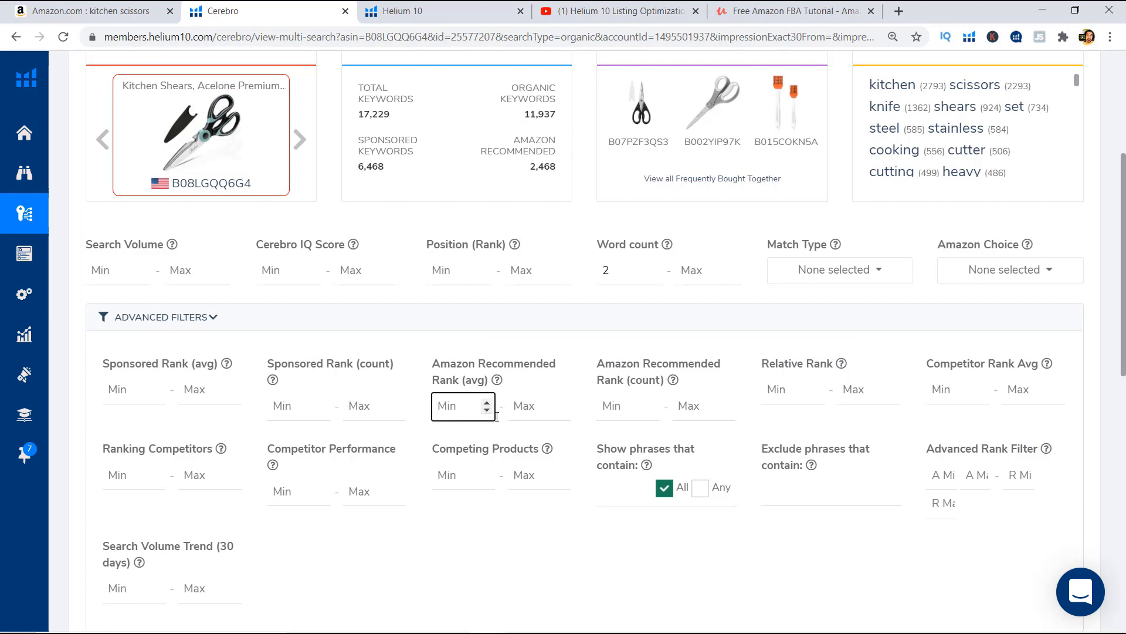
text(1)
click(517, 406)
text(5)
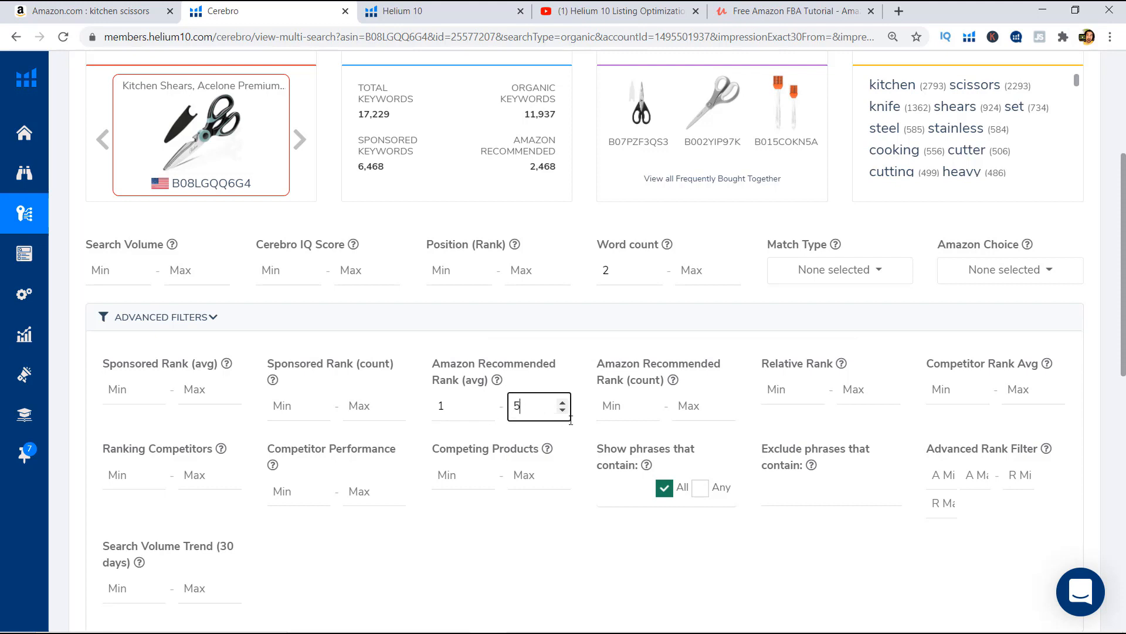
click(524, 369)
Set the minimum Amazon Recommended Rank (count) to 5, apply the filters and check the keyword list
mouse_move(499, 386)
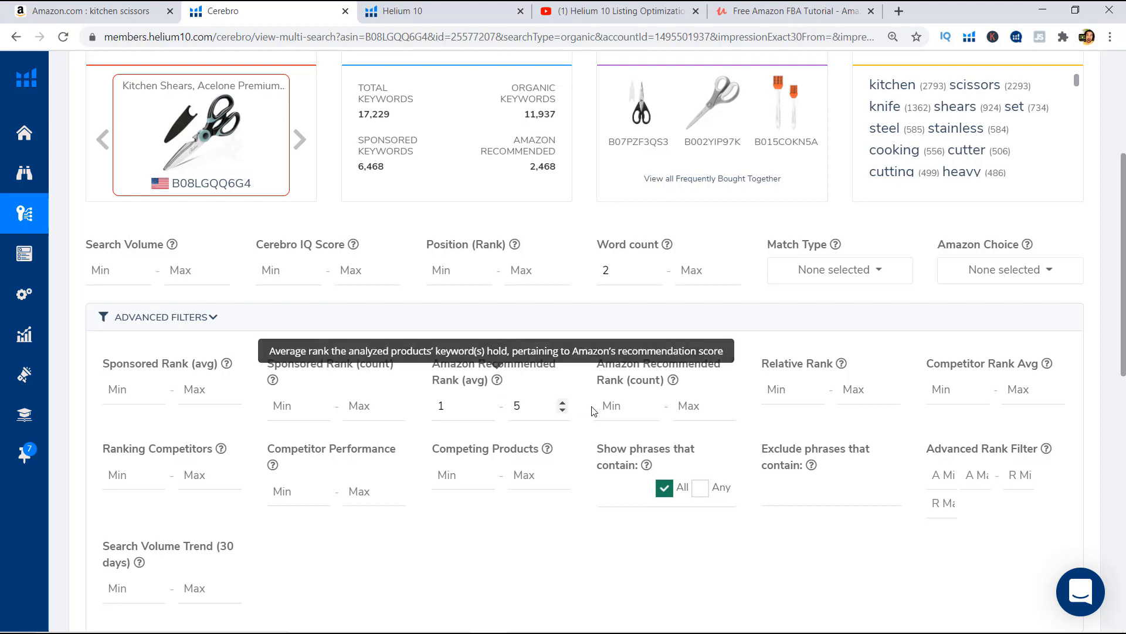
click(610, 406)
text(5)
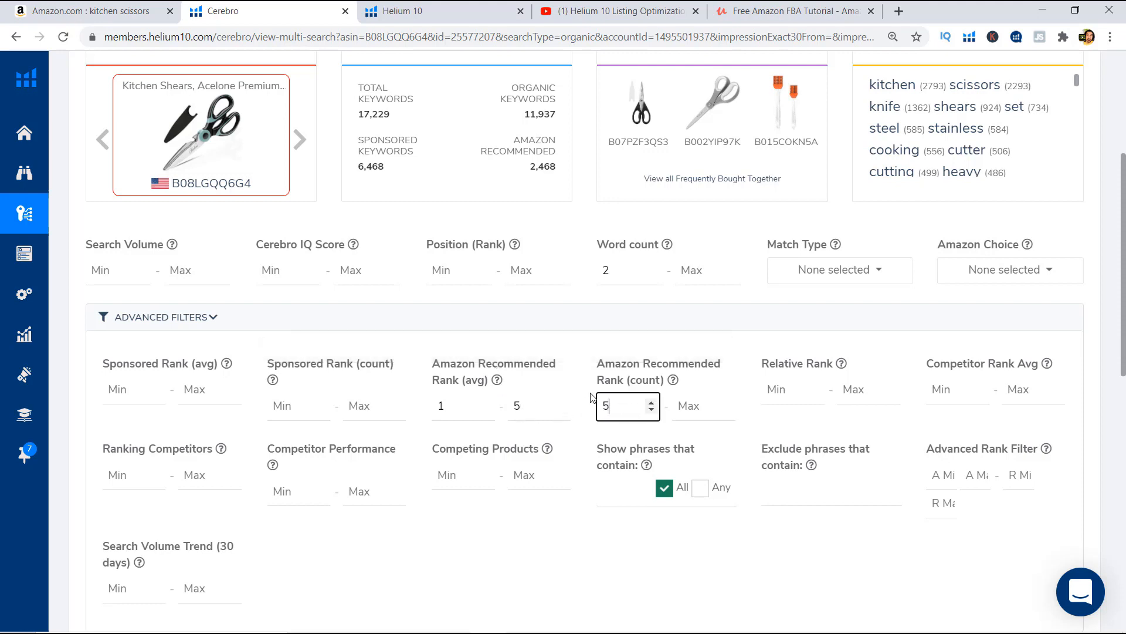
click(586, 375)
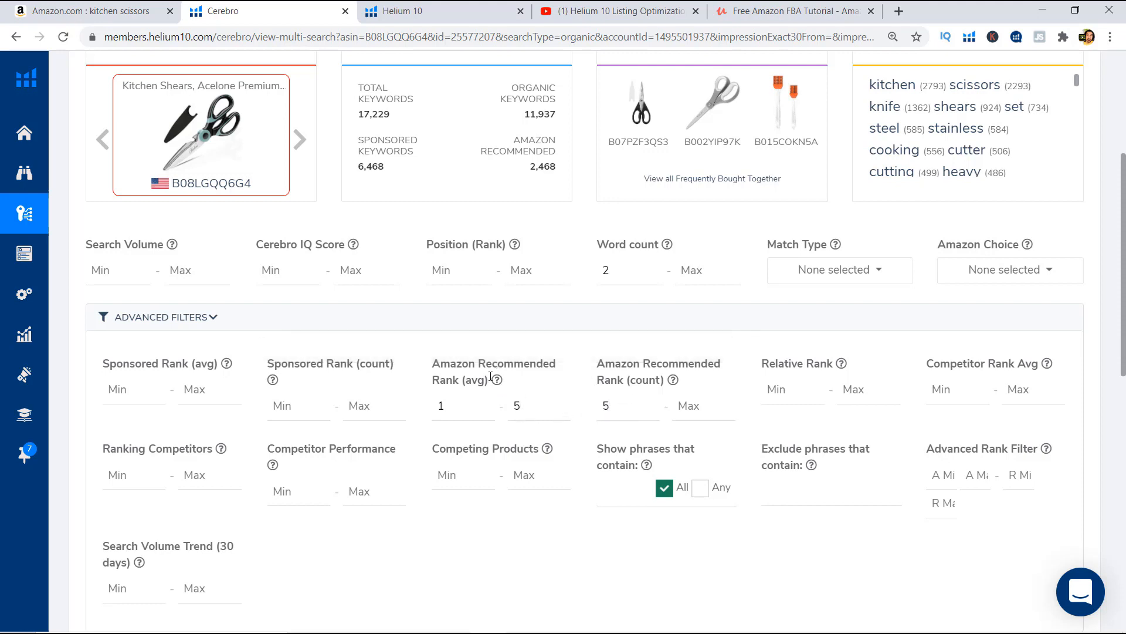
mouse_move(498, 383)
scroll(581, 408, down, 1)
scroll(591, 416, down, 3)
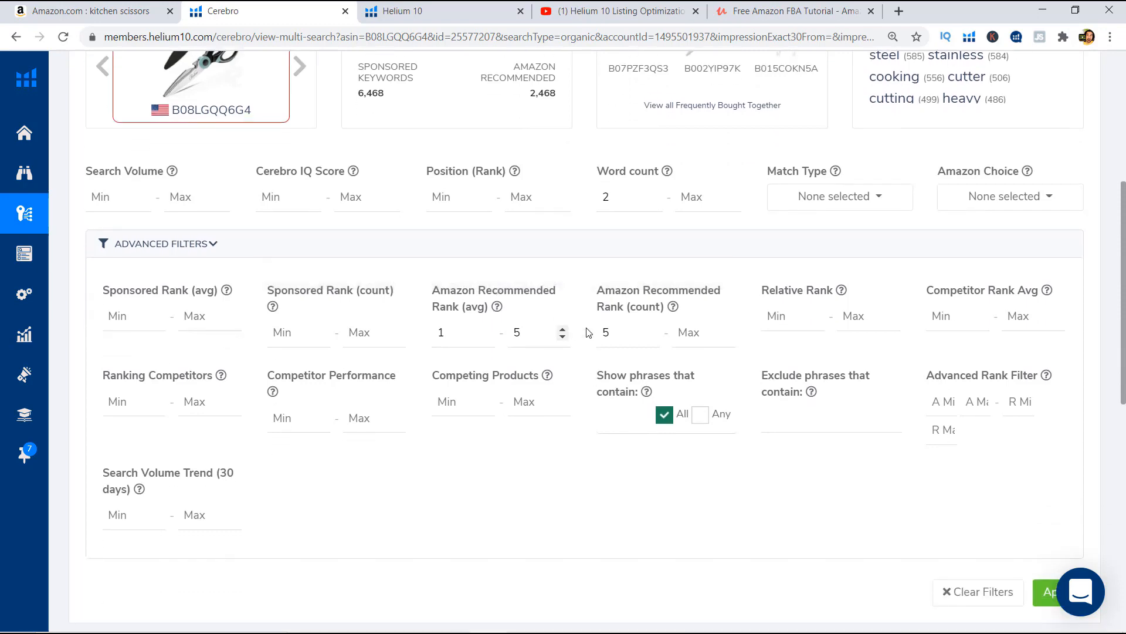
click(1057, 447)
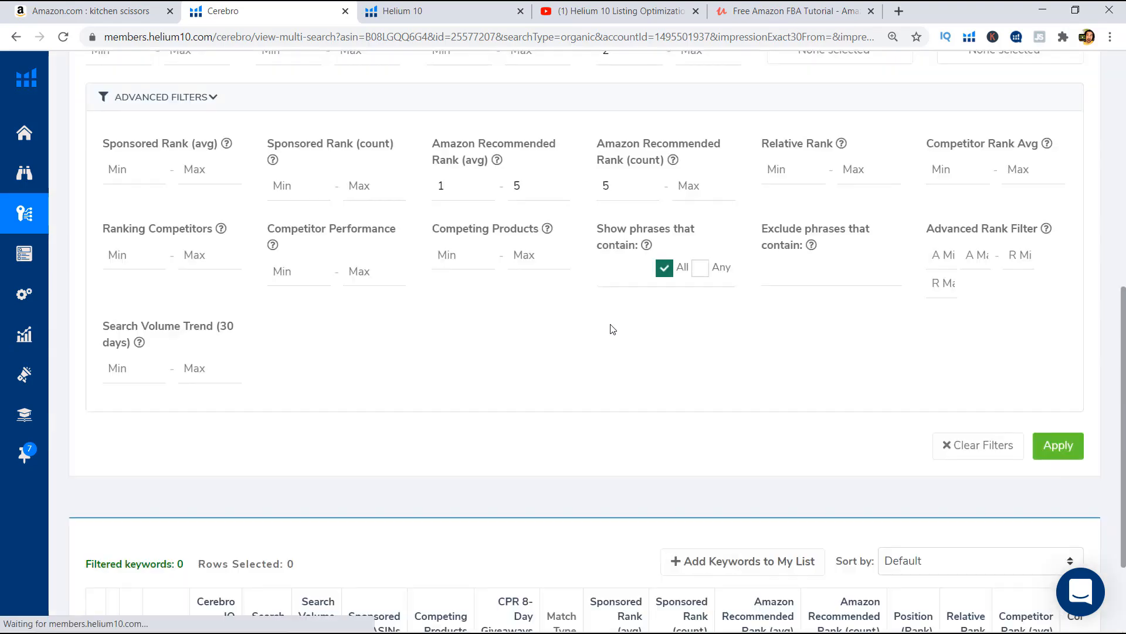
scroll(606, 332, down, 1)
scroll(501, 367, up, 2)
scroll(423, 427, down, 3)
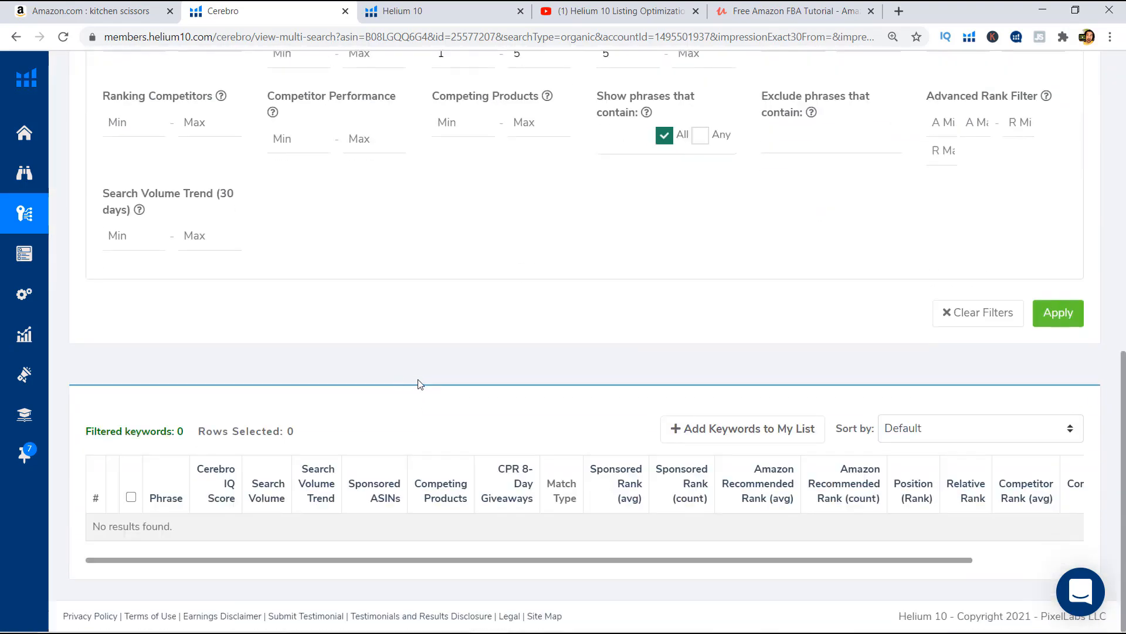
Set the maximum Amazon Recommended Rank (avg) to 20, reapply the filters and inspect the per-ASIN recommended ranks of the listed phrase
scroll(420, 383, up, 1)
scroll(450, 378, up, 2)
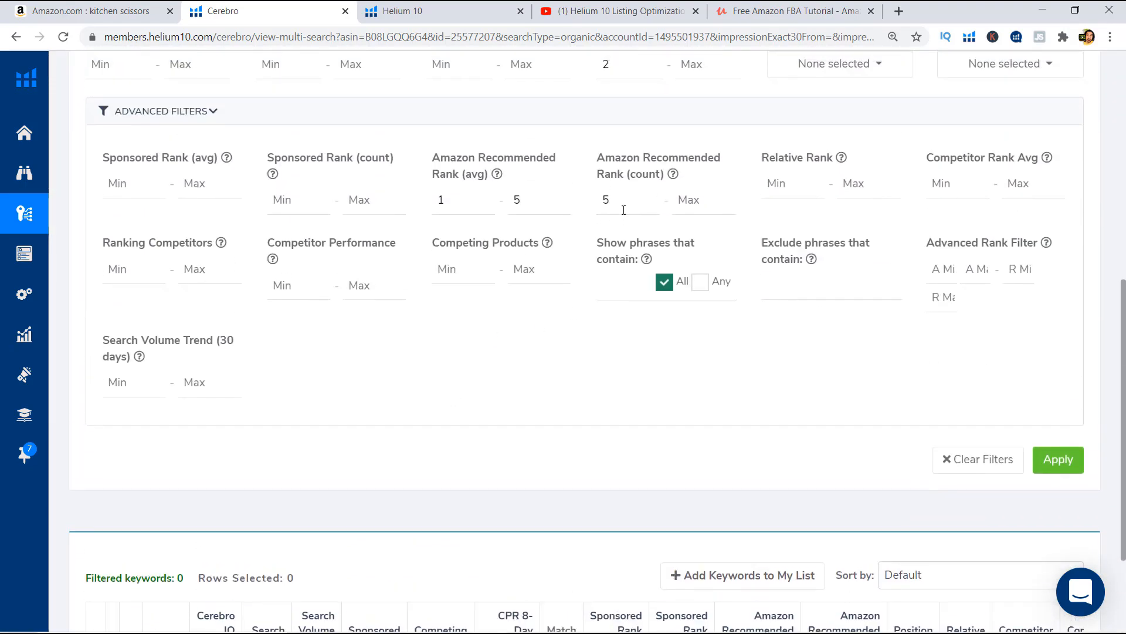
scroll(623, 270, up, 1)
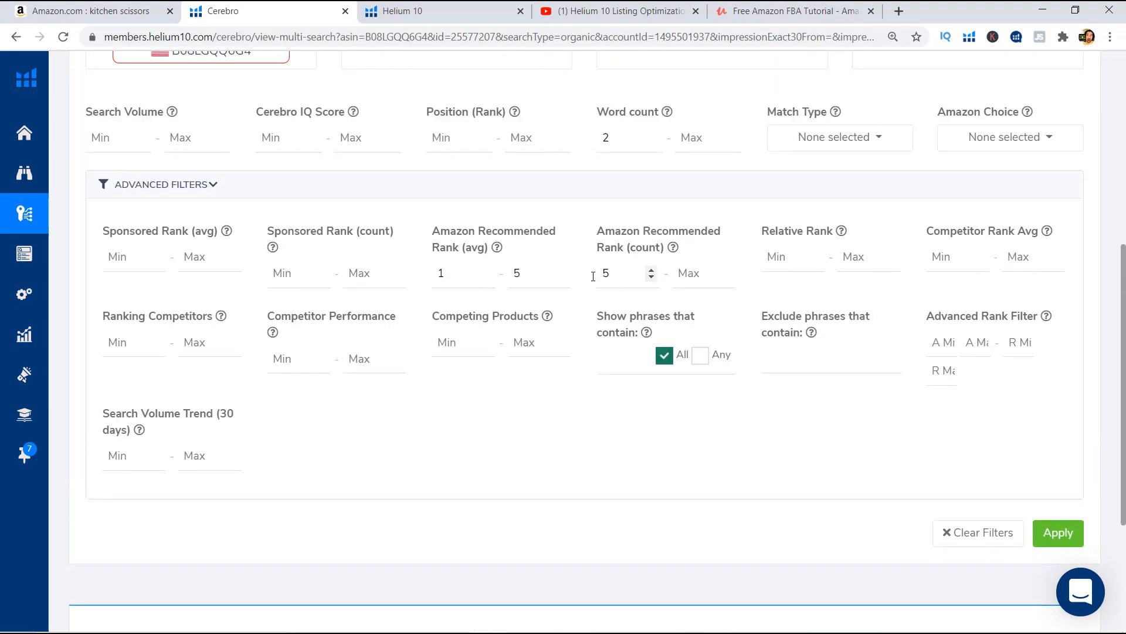
scroll(593, 276, up, 6)
scroll(396, 253, down, 6)
scroll(501, 327, up, 1)
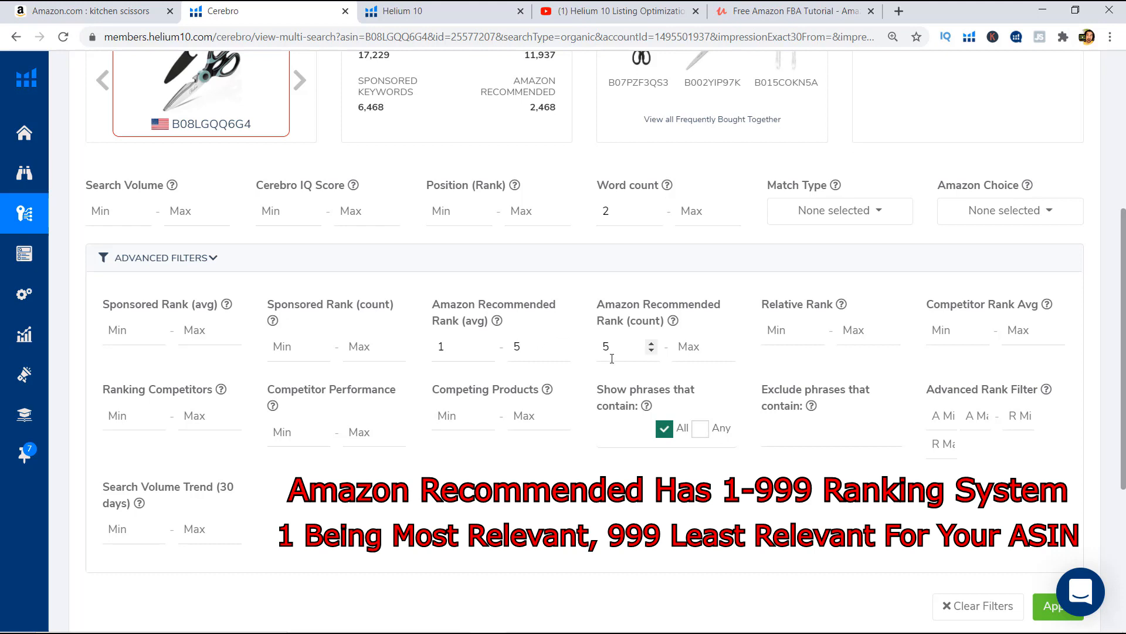
double_click(517, 347)
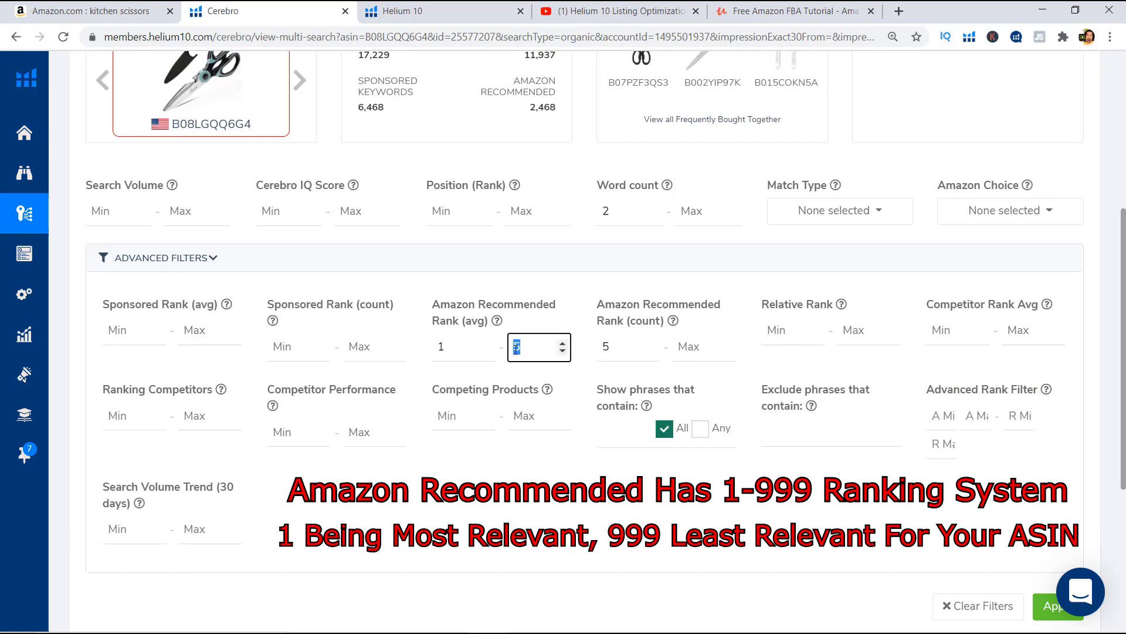
text(29)
key(BackSpace)
text(0)
scroll(1045, 392, down, 4)
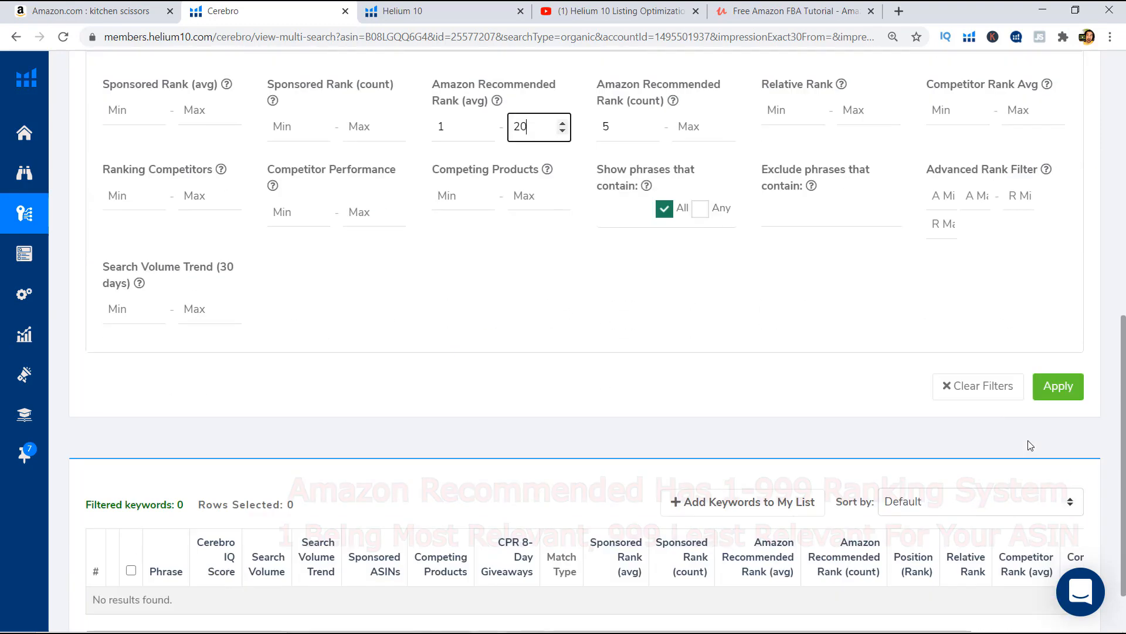
click(1045, 392)
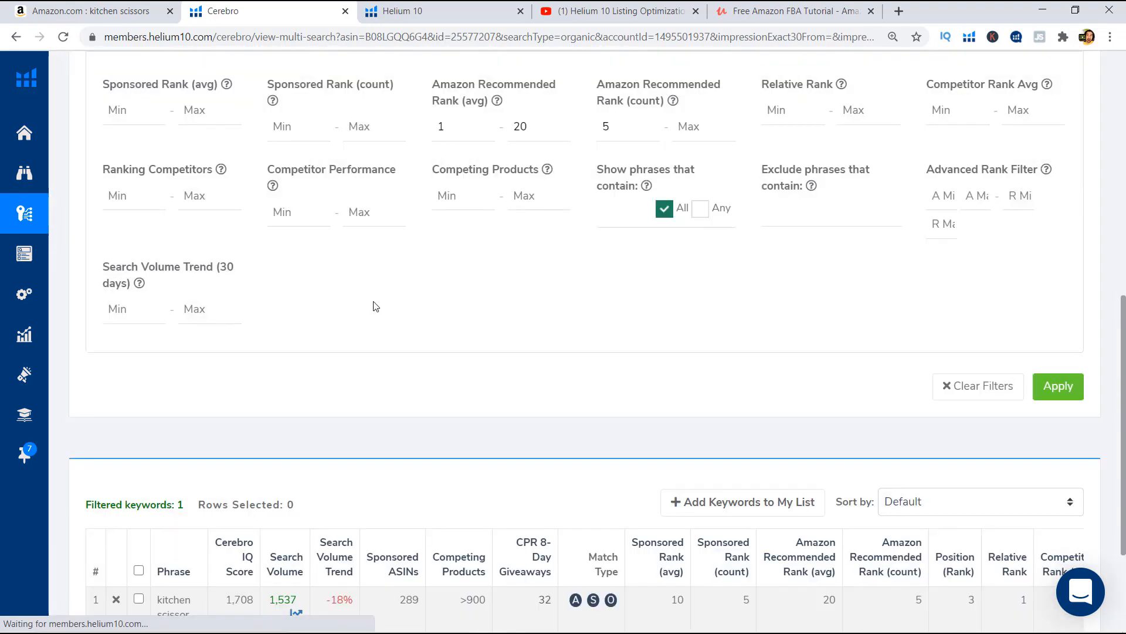
scroll(223, 429, down, 1)
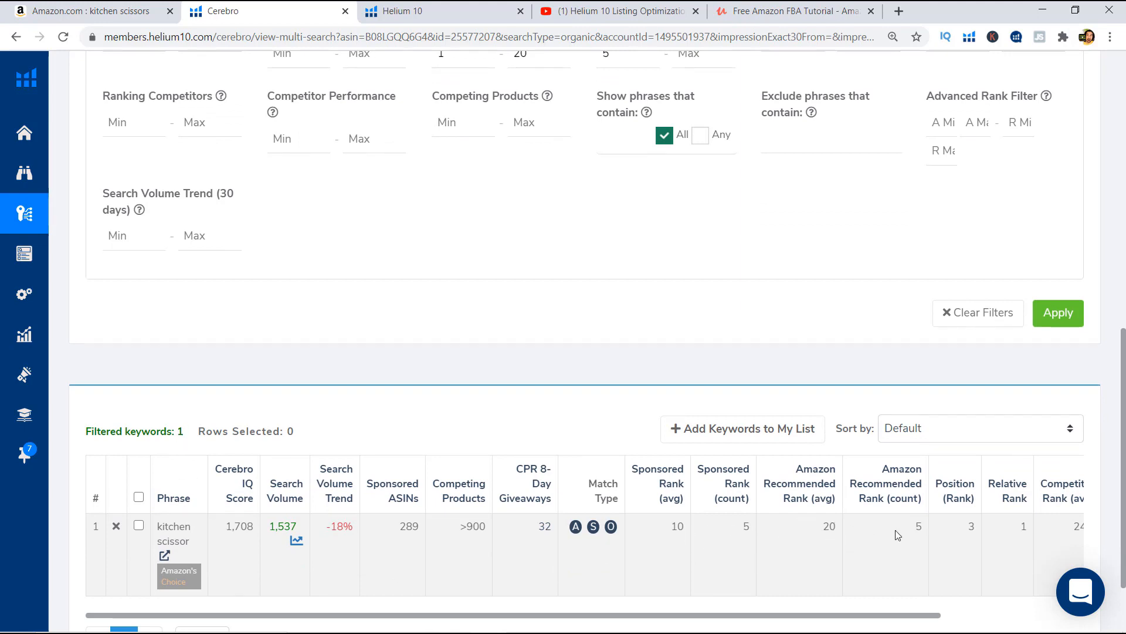
mouse_move(920, 525)
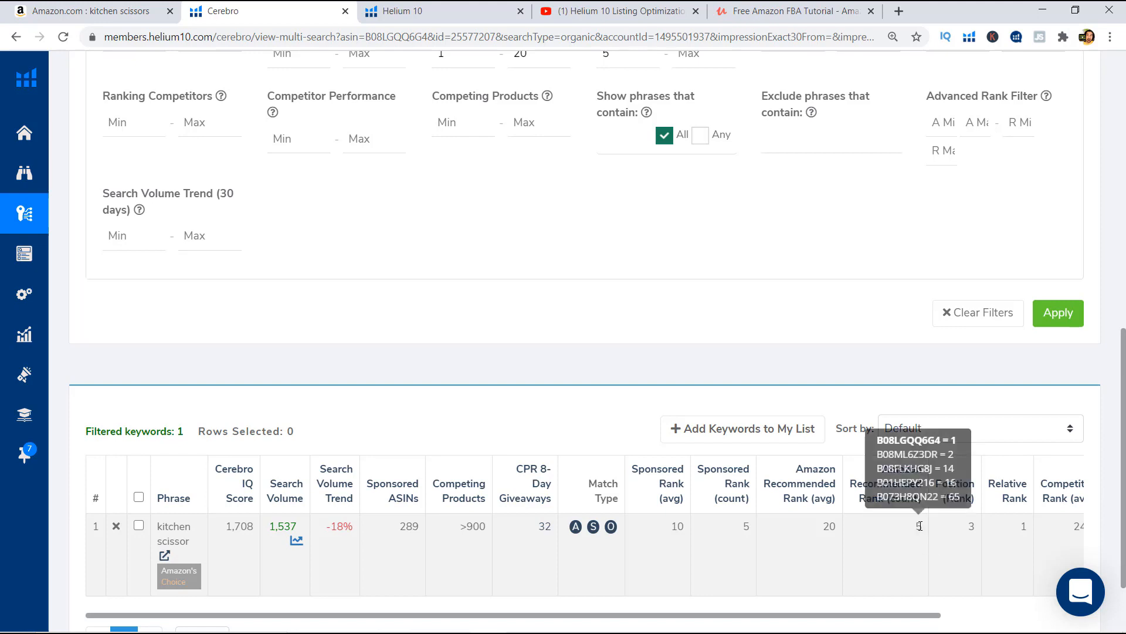
Set the minimum Amazon Recommended Rank (count) to 4, apply the filters and inspect the per-ASIN recommended ranks for "kitchen shear"
scroll(446, 470, up, 5)
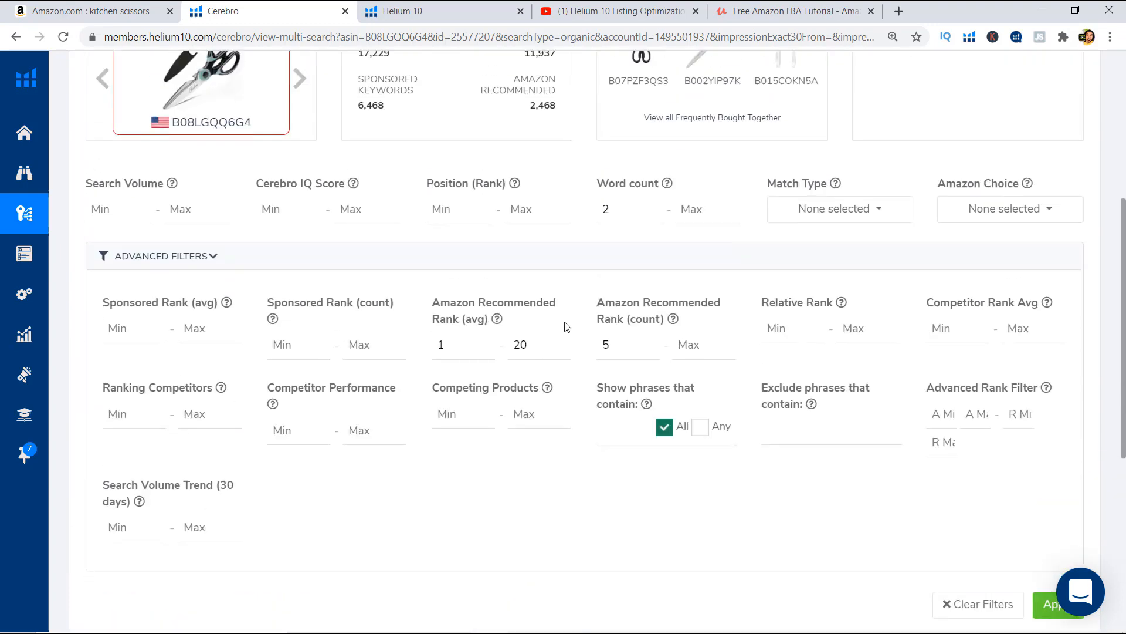
double_click(620, 352)
text(4)
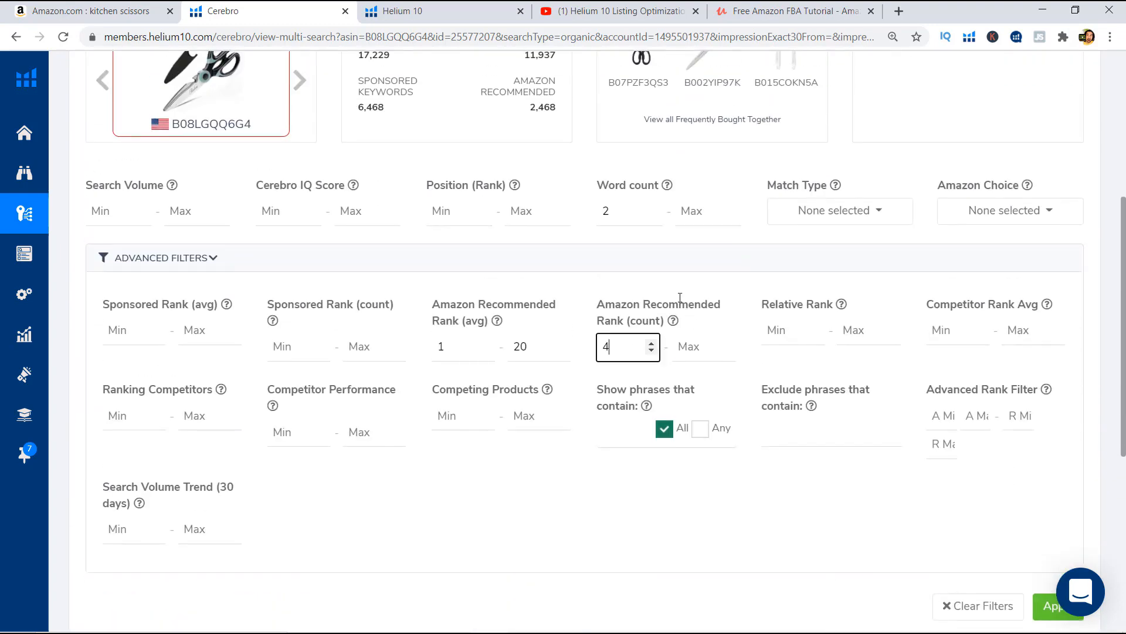
scroll(680, 297, down, 7)
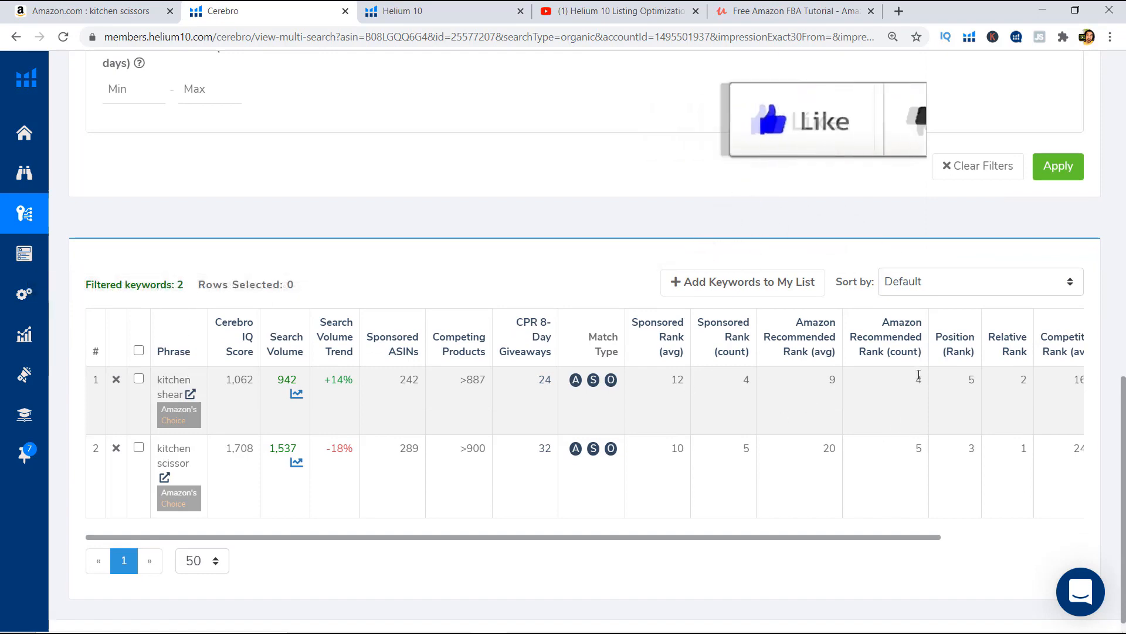
mouse_move(916, 386)
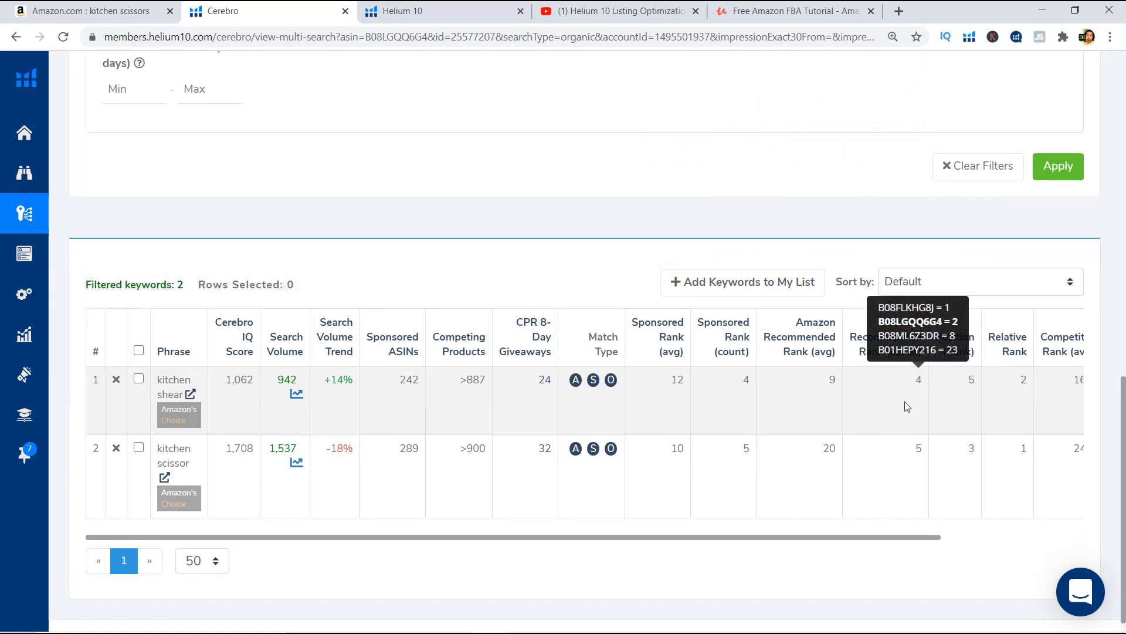
Clear the Amazon Recommended Rank (avg) range and the minimum Amazon Recommended Rank (count)
scroll(890, 390, up, 6)
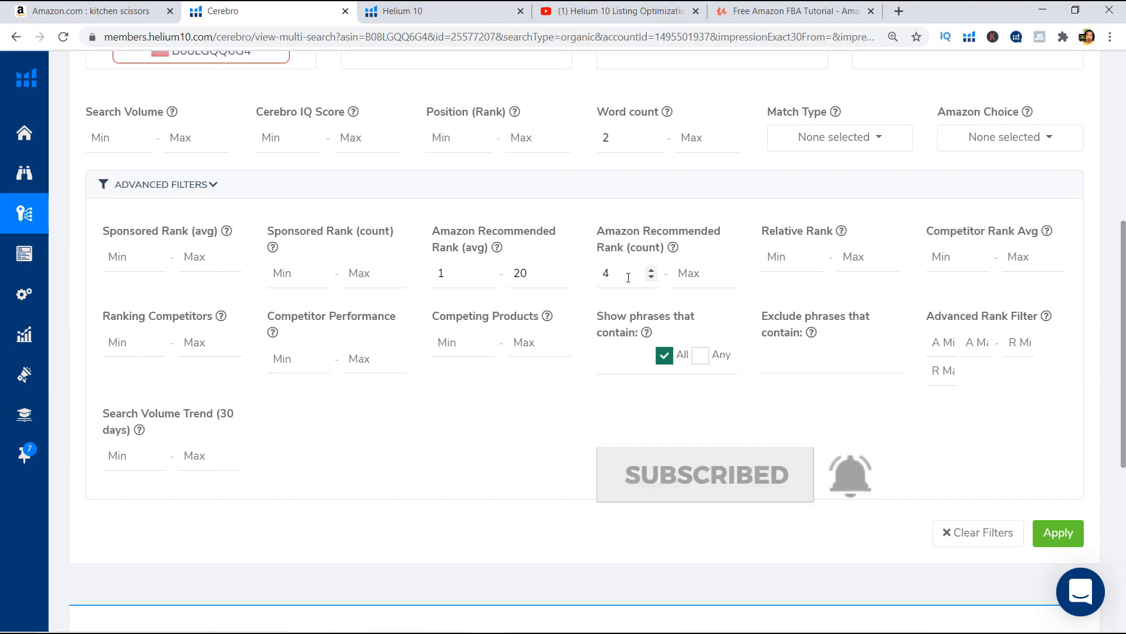
click(469, 274)
key(BackSpace)
key(Tab)
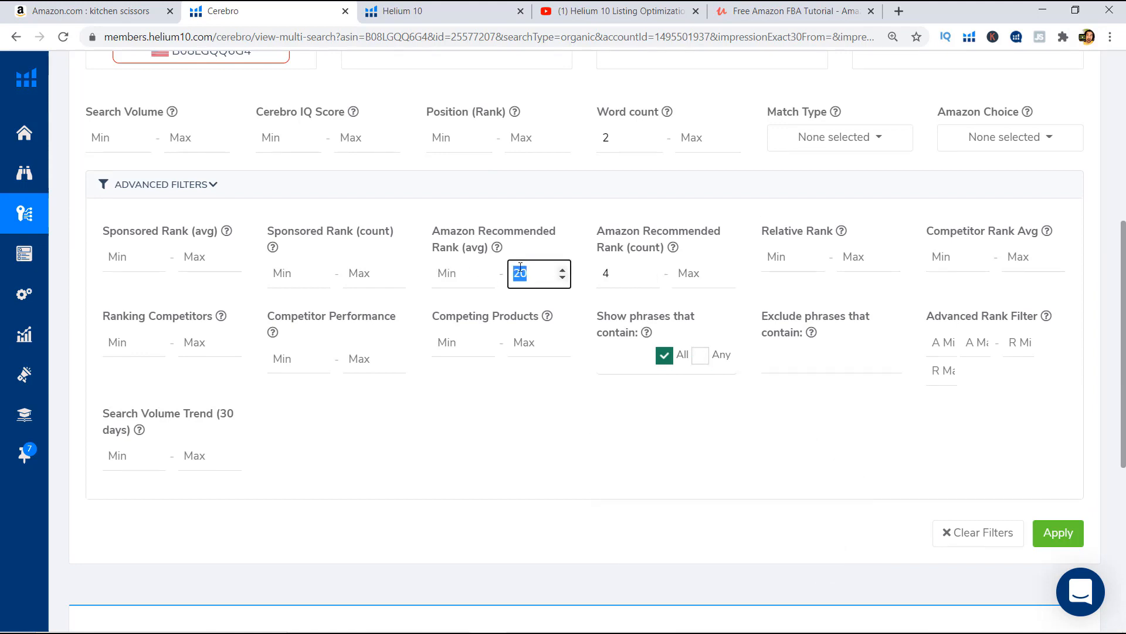
key(BackSpace)
key(Tab)
key(BackSpace)
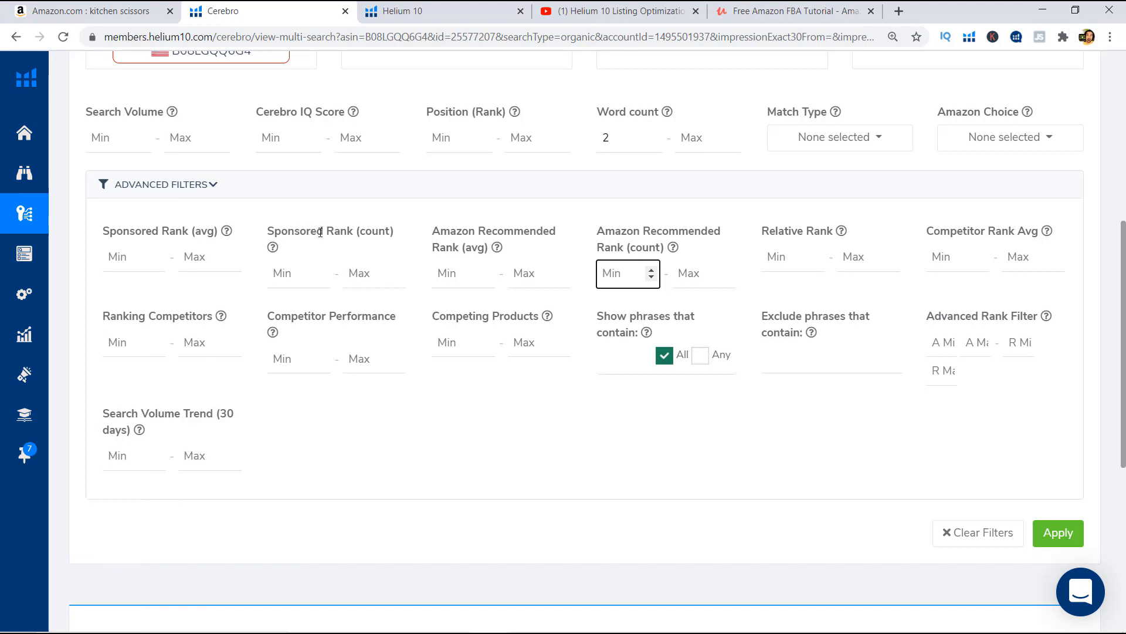
click(322, 273)
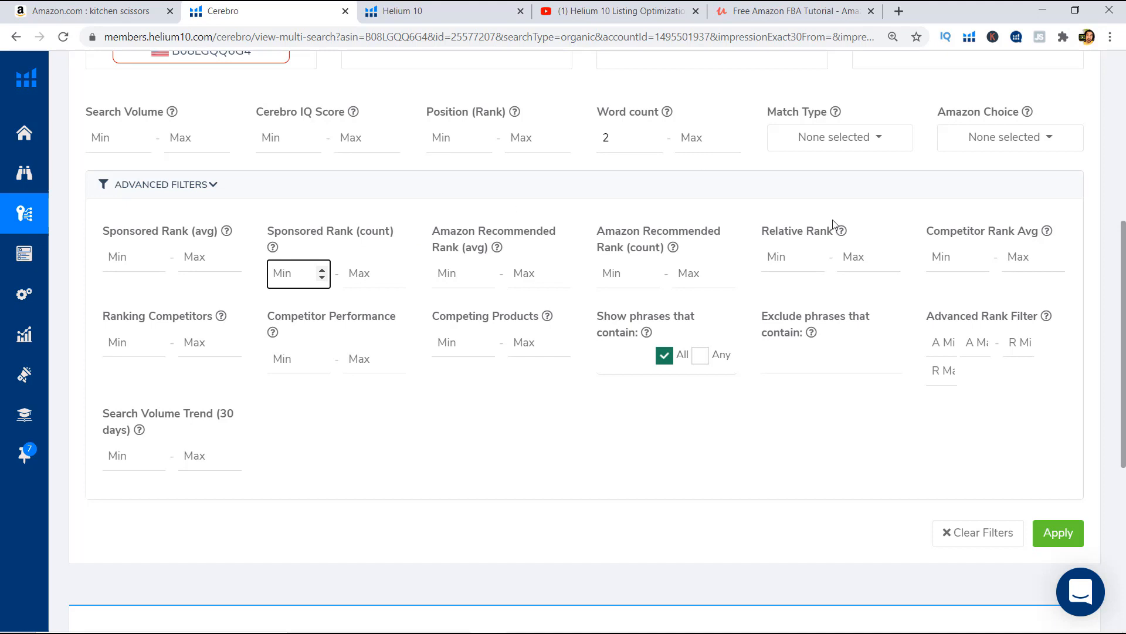
Examine the Relative Rank explanation and the per-ASIN ranks behind the Relative Rank of "kitchen shear" in the keyword list
mouse_move(843, 234)
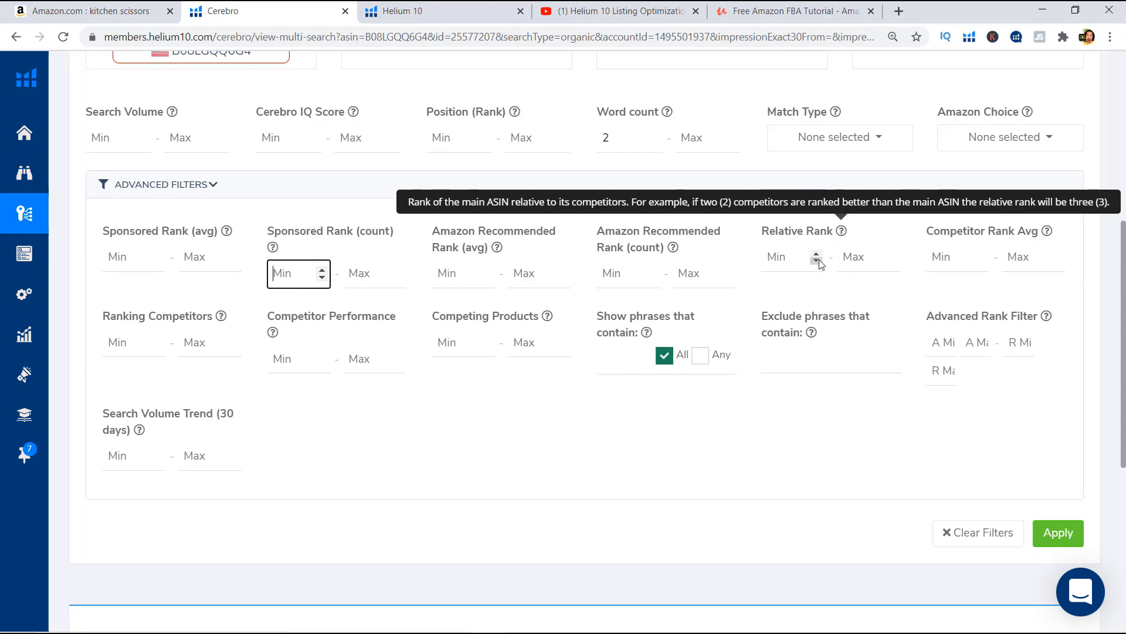
scroll(857, 258, down, 6)
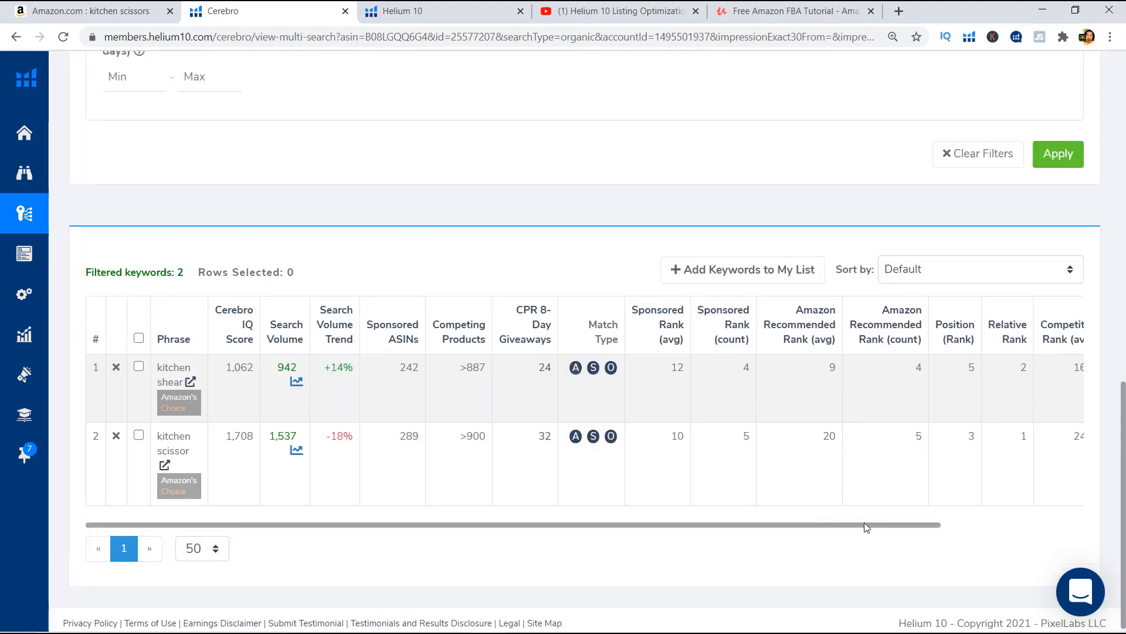
drag(867, 526, 1010, 524)
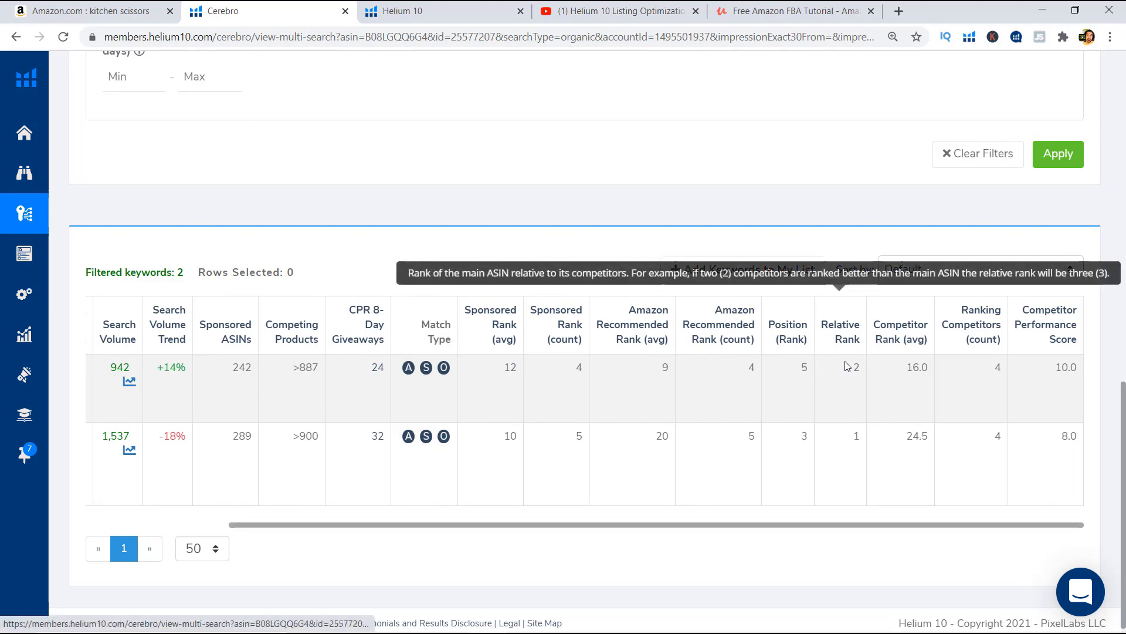
mouse_move(856, 368)
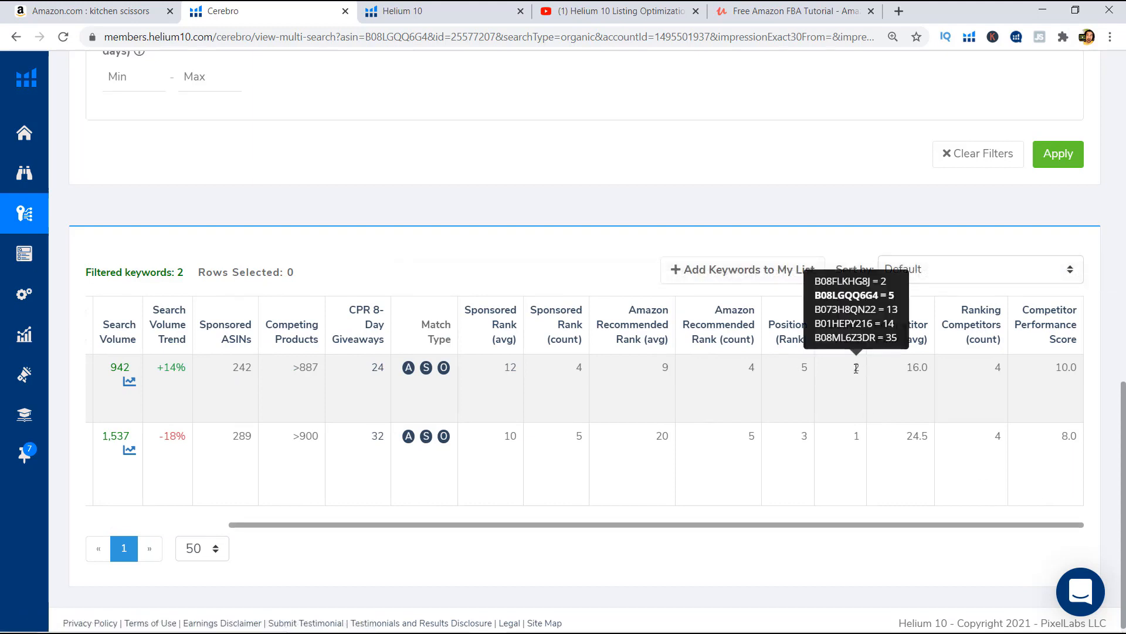
scroll(534, 510, left, 3)
scroll(714, 404, right, 2)
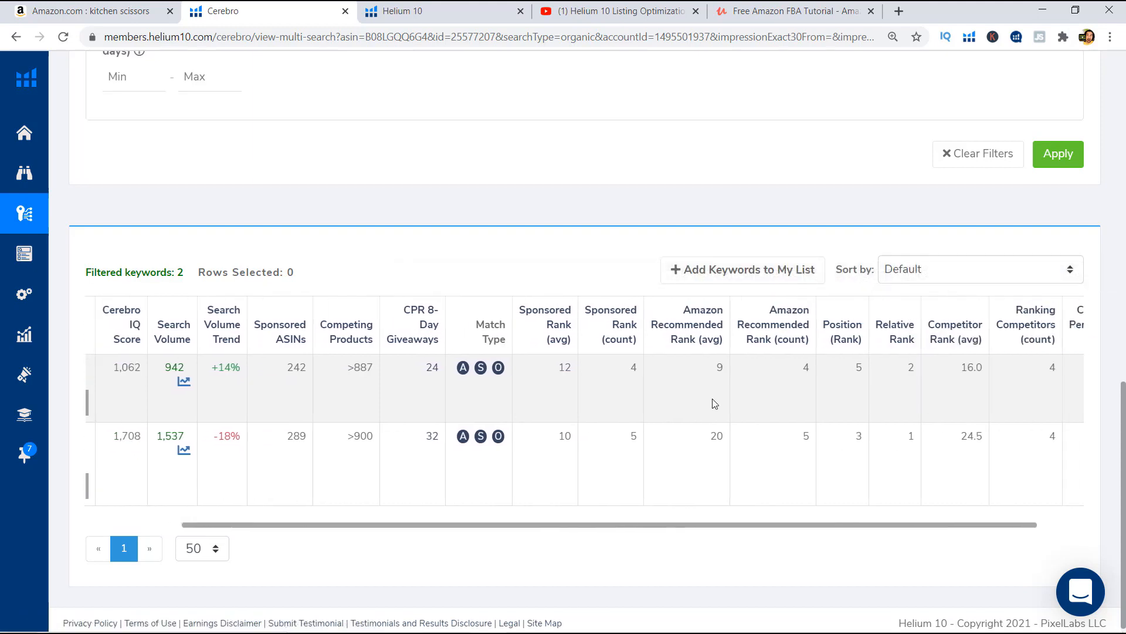
scroll(714, 404, up, 6)
scroll(512, 207, down, 5)
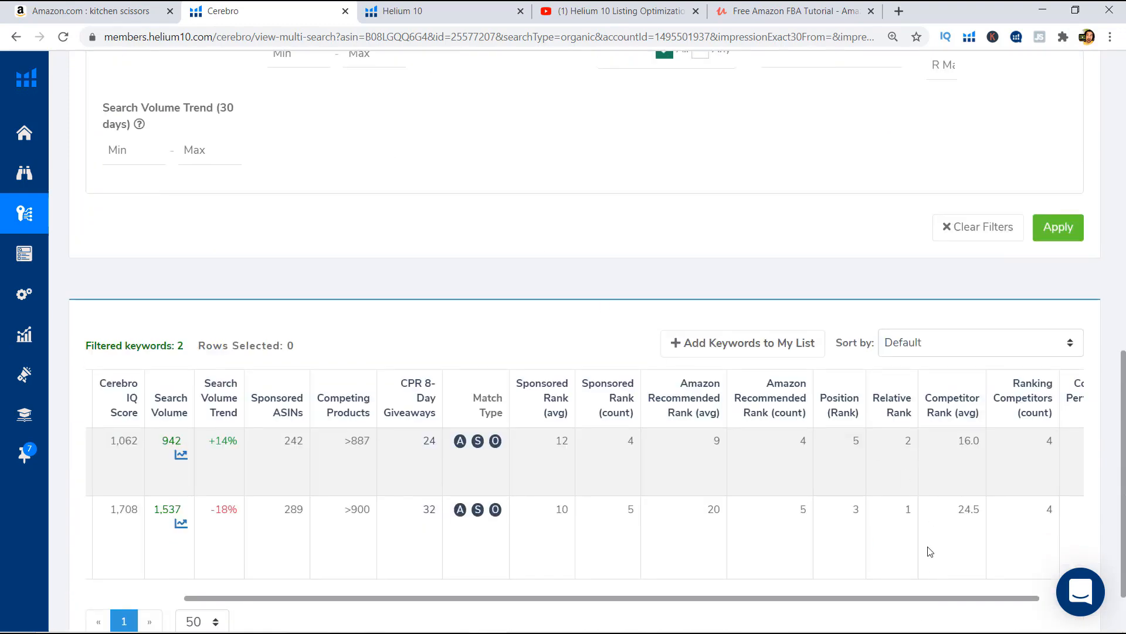
mouse_move(908, 440)
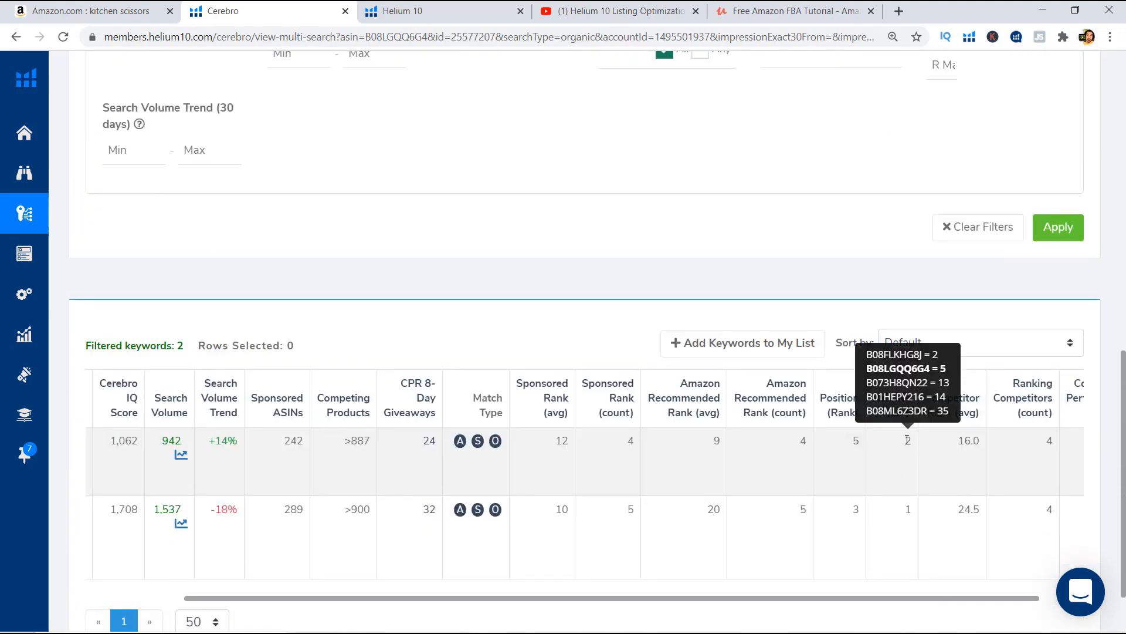
scroll(908, 440, up, 4)
scroll(907, 510, down, 3)
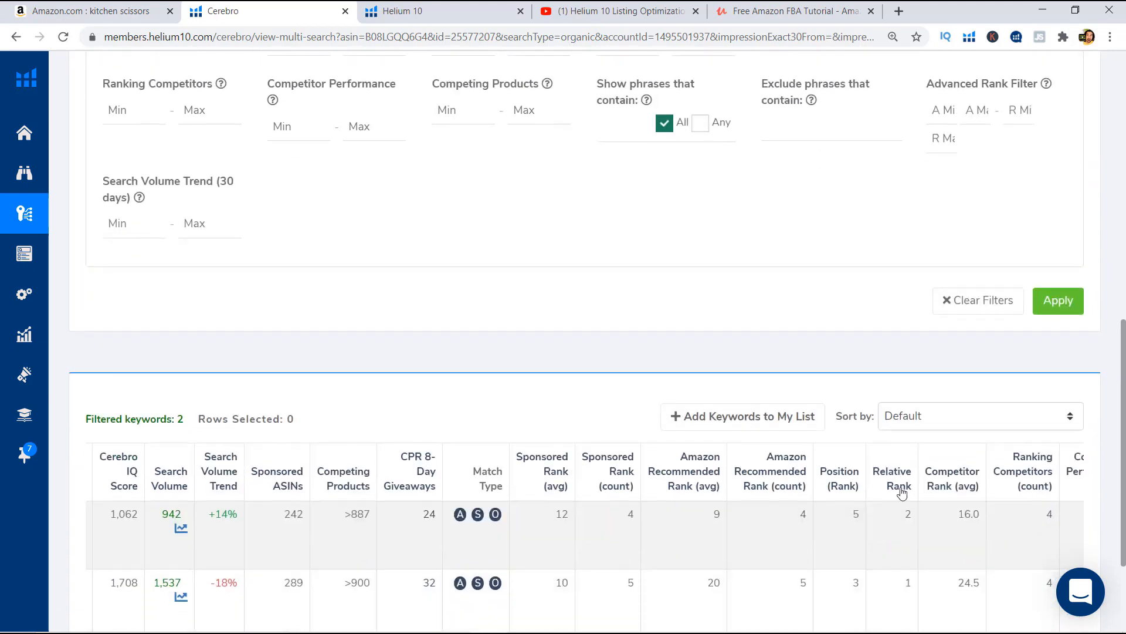
mouse_move(909, 512)
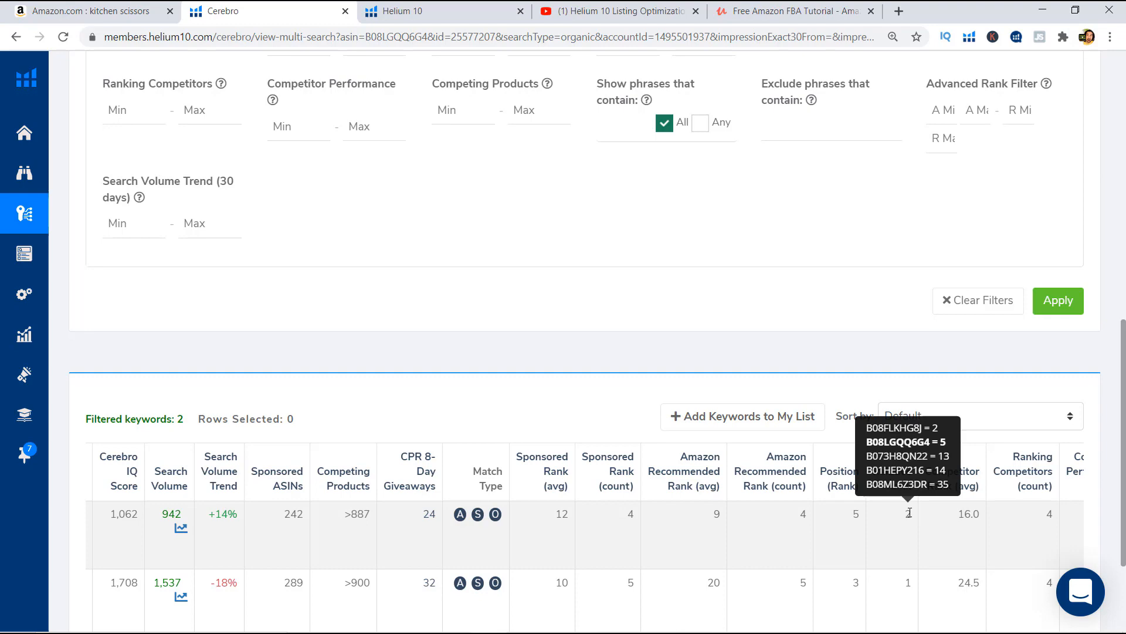
Reapply the filters without the Amazon Recommended Rank limits
scroll(1019, 528, up, 5)
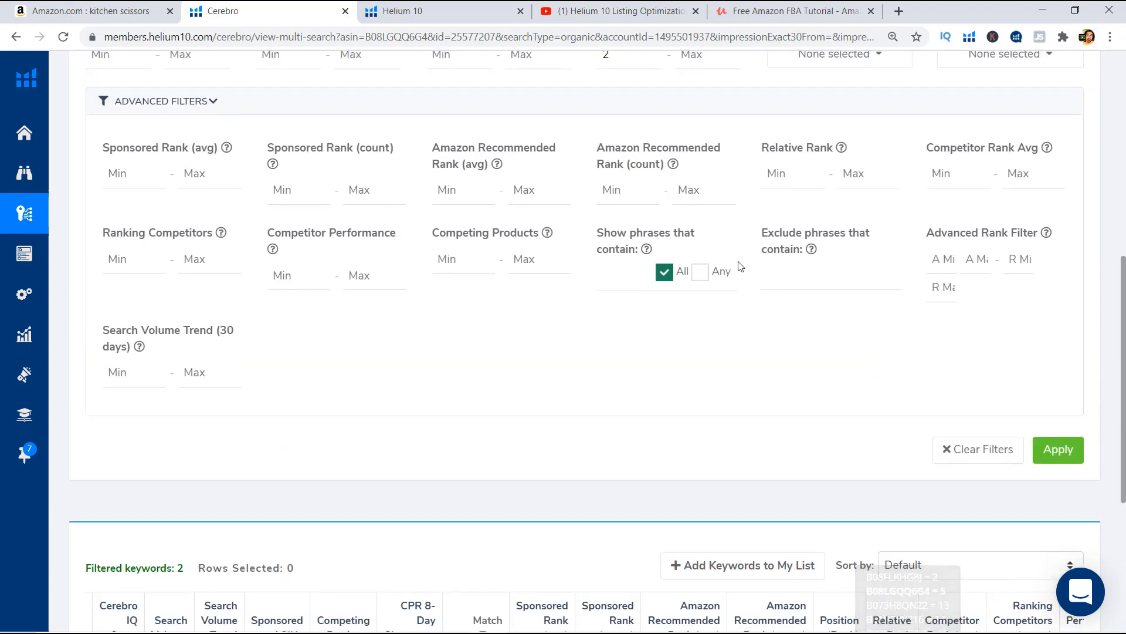
scroll(998, 410, down, 4)
click(1055, 376)
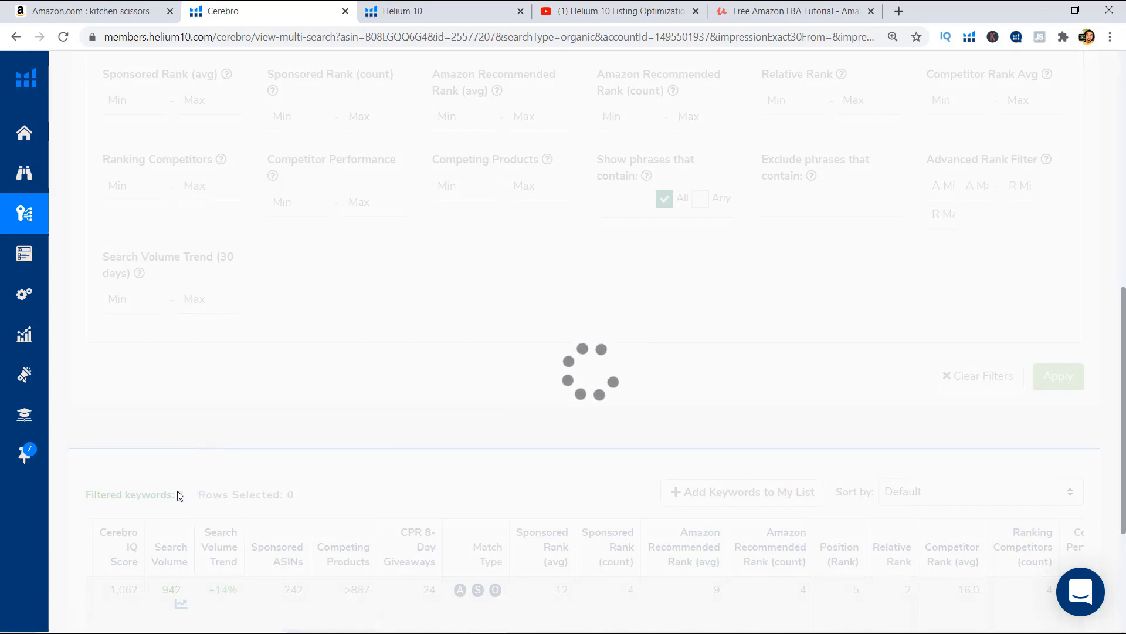
Set the Relative Rank filter to a minimum of 1 and a maximum of 1
scroll(205, 494, up, 3)
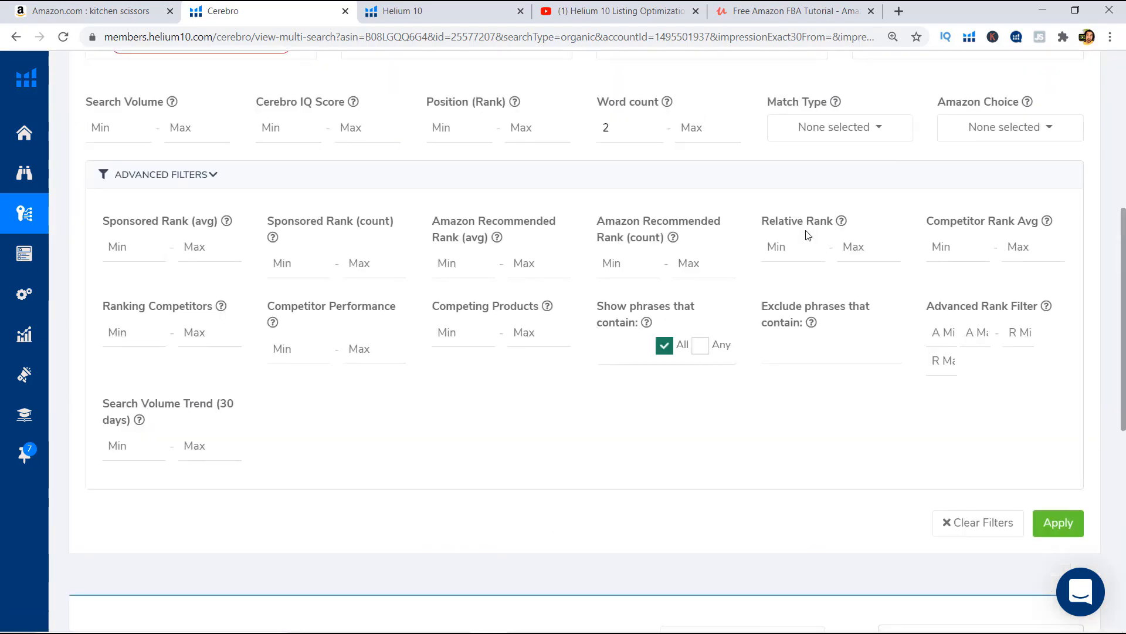
click(794, 242)
text(1)
key(Tab)
text(1)
scroll(287, 170, up, 3)
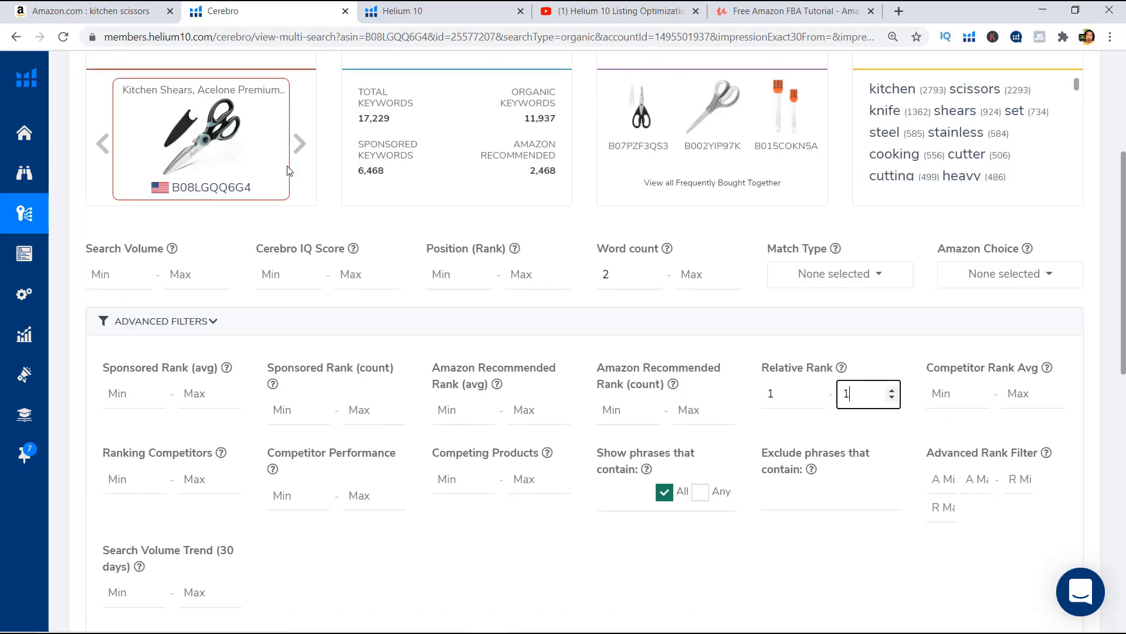
Apply the Relative Rank filter and review the filtered keyword count and the per-ASIN ranks of the listed phrases
scroll(880, 353, down, 4)
click(1057, 377)
scroll(844, 241, up, 1)
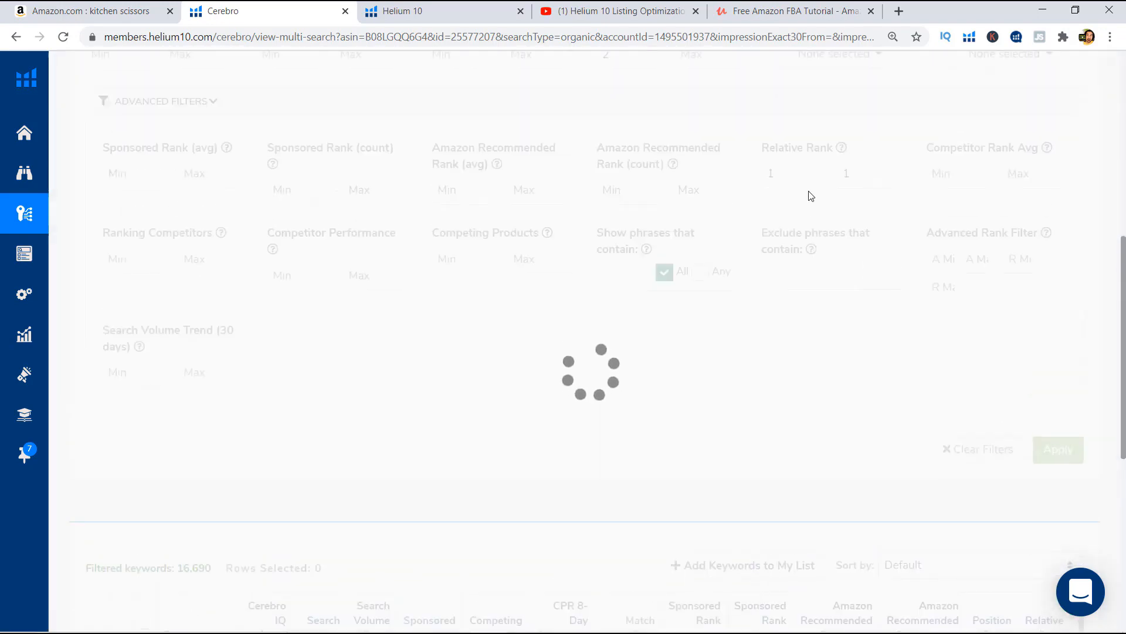
scroll(803, 222, up, 1)
scroll(778, 255, down, 2)
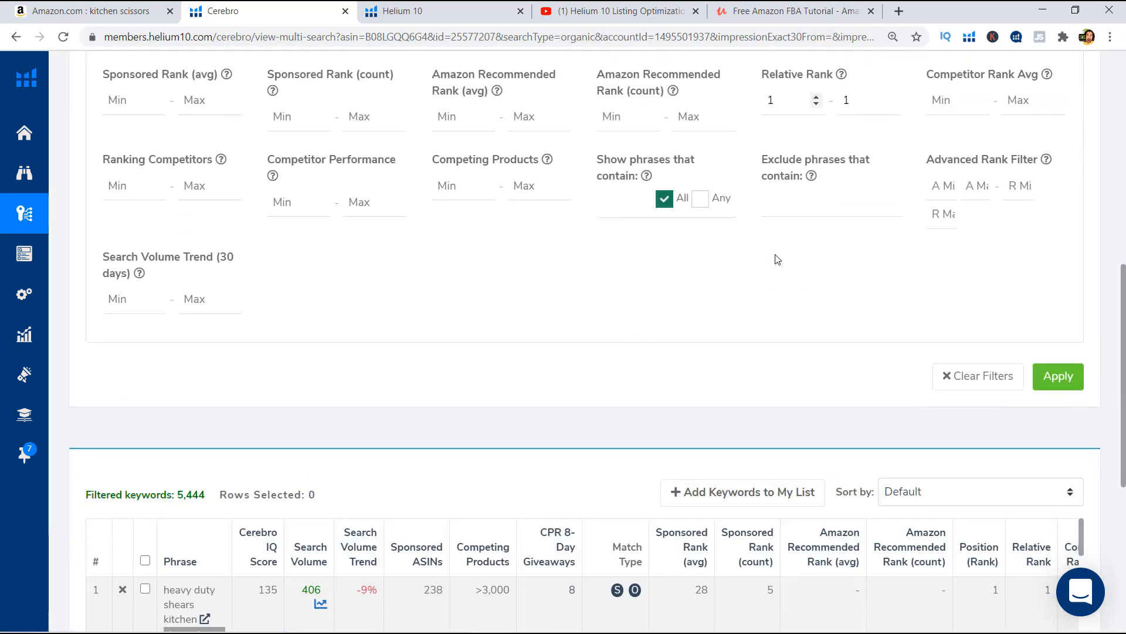
scroll(777, 259, down, 4)
double_click(200, 274)
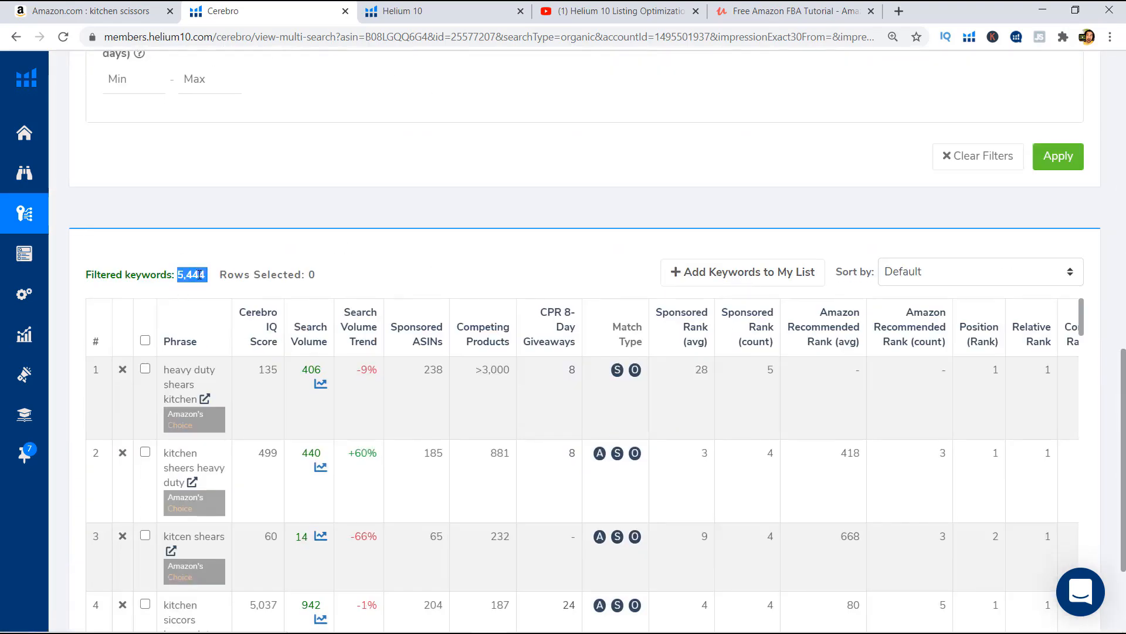
scroll(646, 319, up, 9)
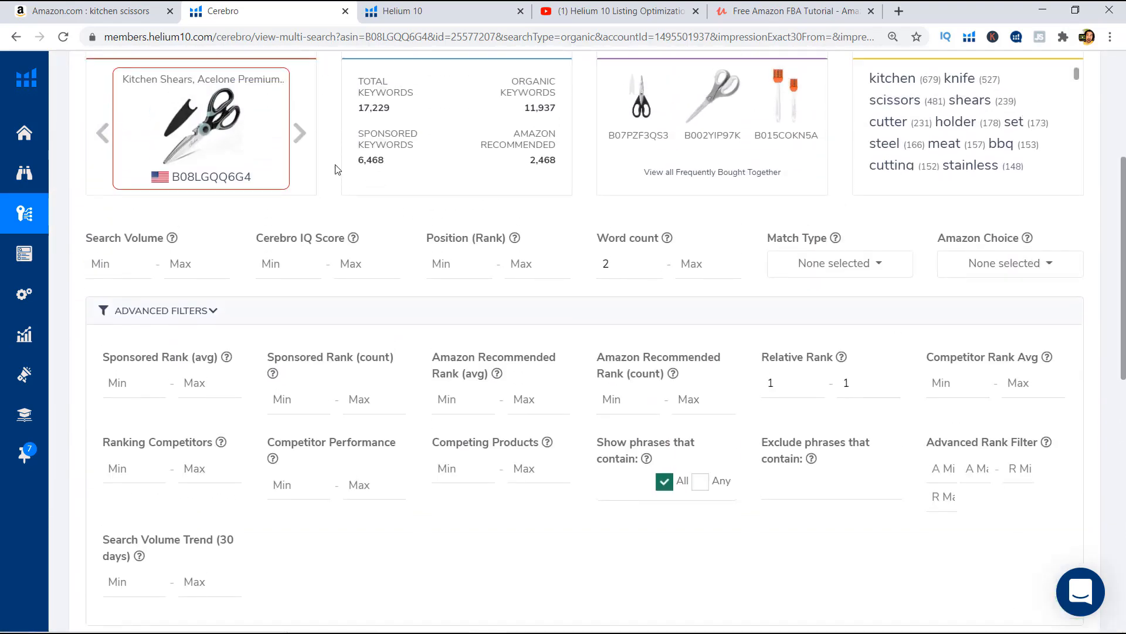
scroll(432, 260, down, 4)
scroll(432, 260, down, 5)
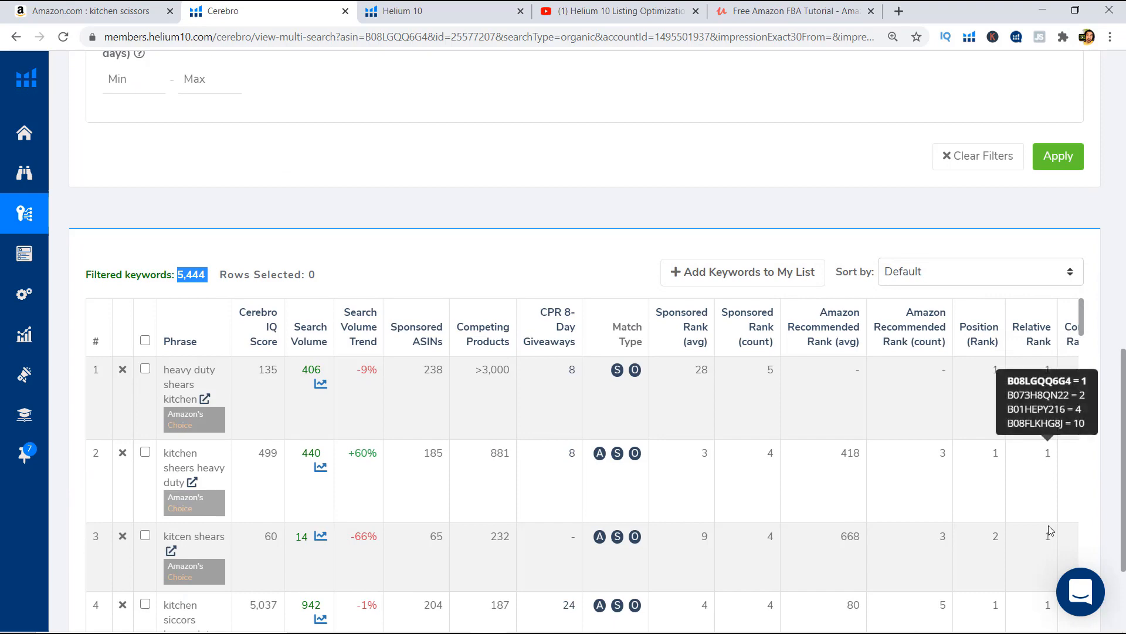
Clear the minimum and maximum Relative Rank values
scroll(944, 412, up, 4)
scroll(944, 412, up, 5)
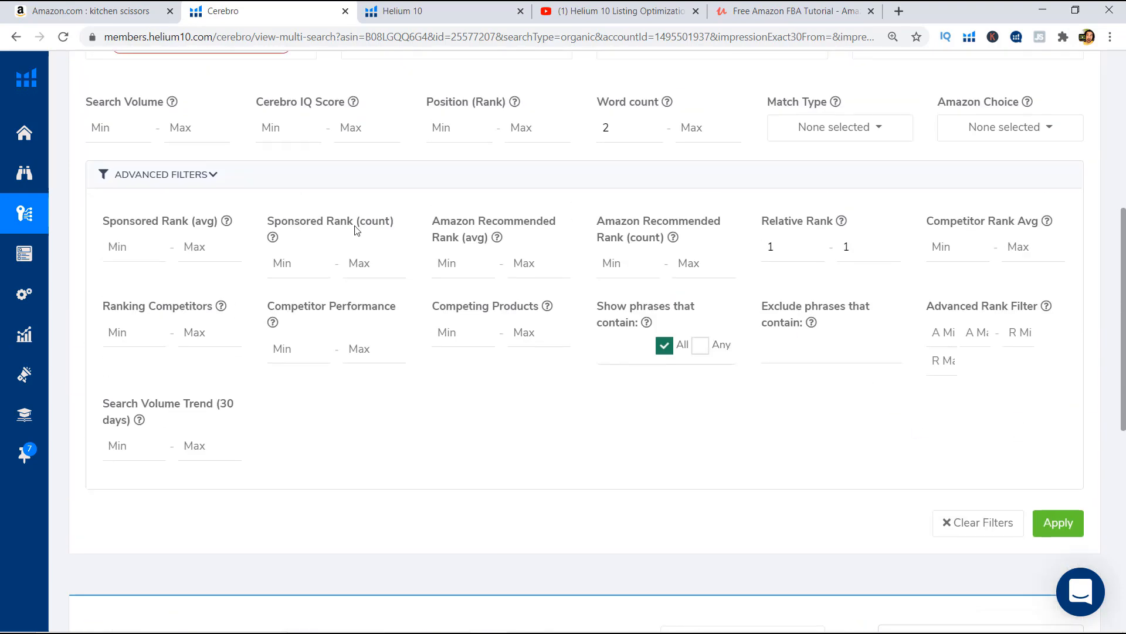
click(804, 405)
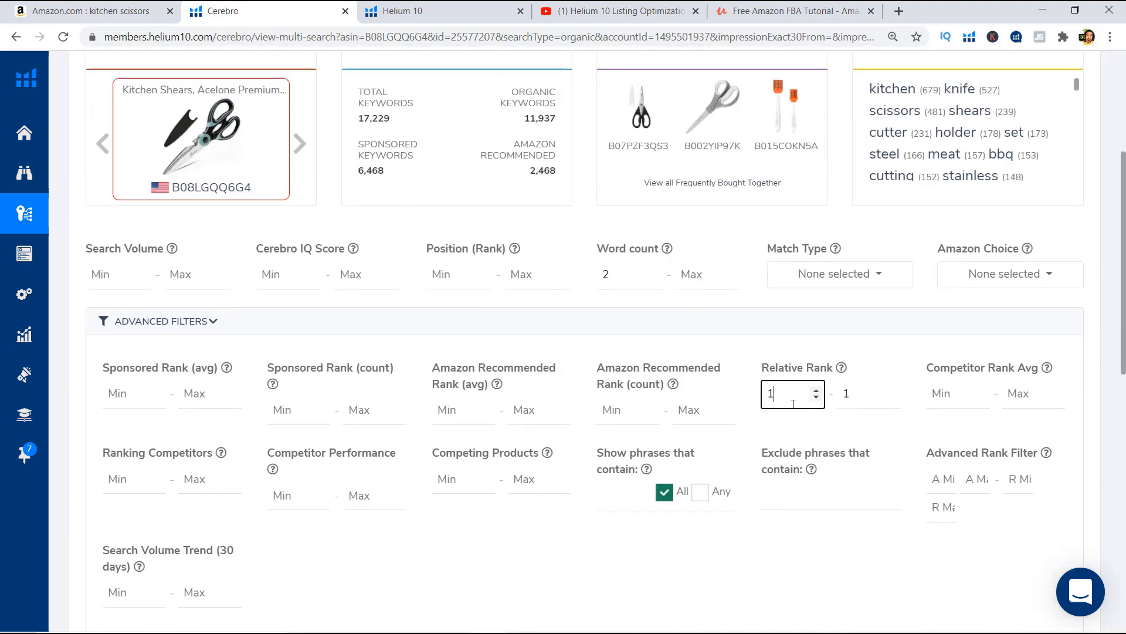
key(BackSpace)
click(863, 405)
key(BackSpace)
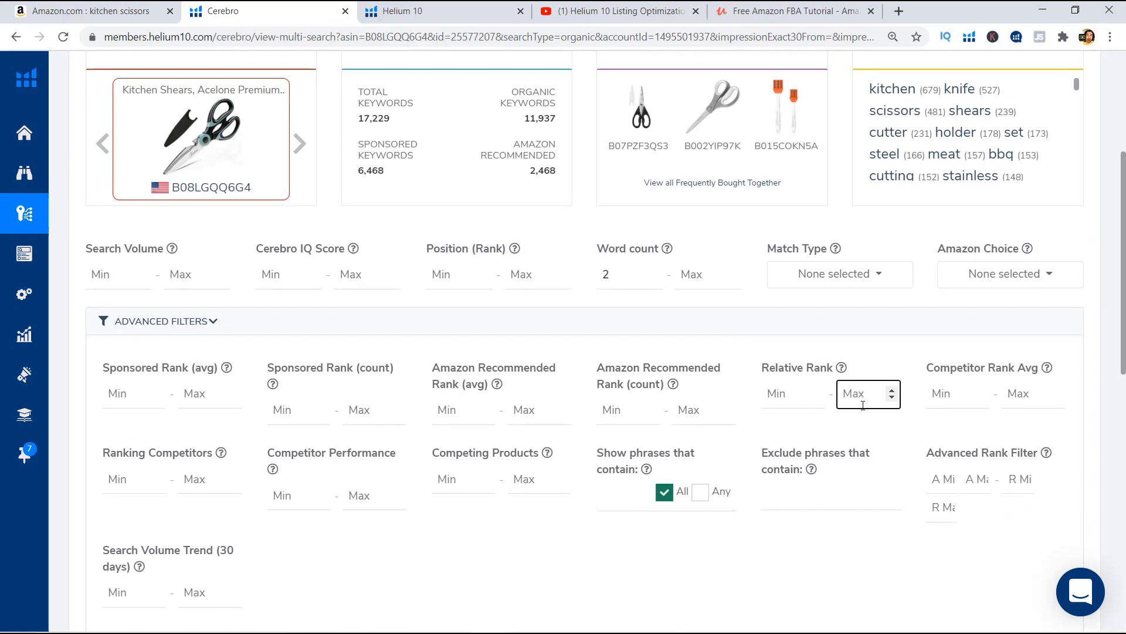
Set the Relative Rank filter to a minimum of 5 and a maximum of 5
click(817, 407)
text(5)
key(Tab)
text(4)
scroll(909, 431, up, 1)
double_click(845, 392)
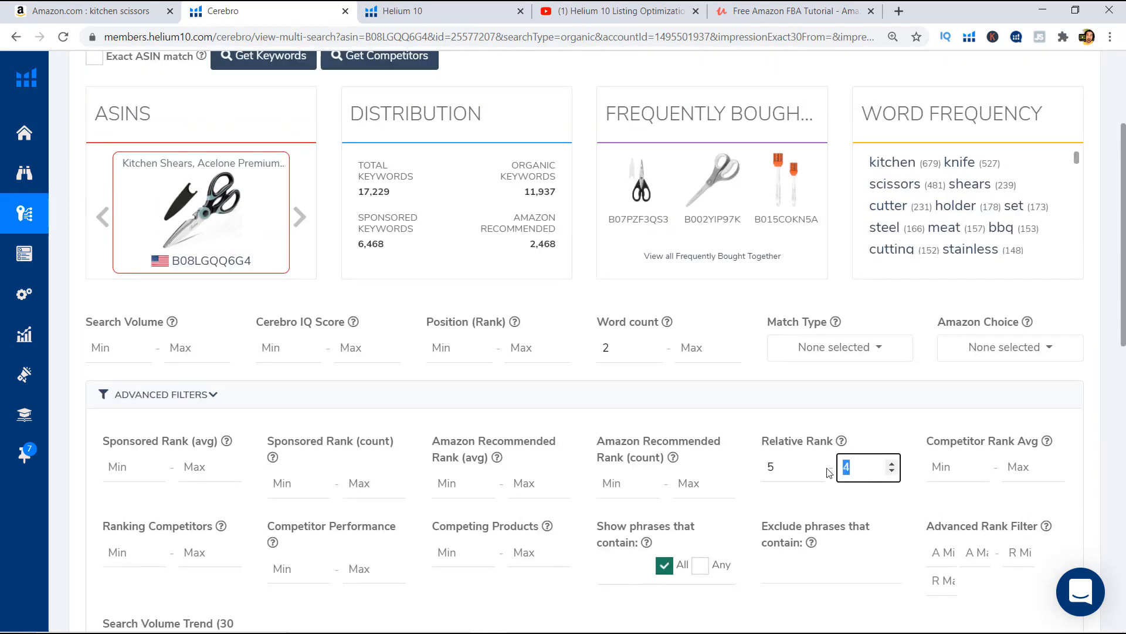
text(6)
key(BackSpace)
text(5)
Apply the new Relative Rank range and inspect the listed phrases and their Relative Rank values
click(848, 581)
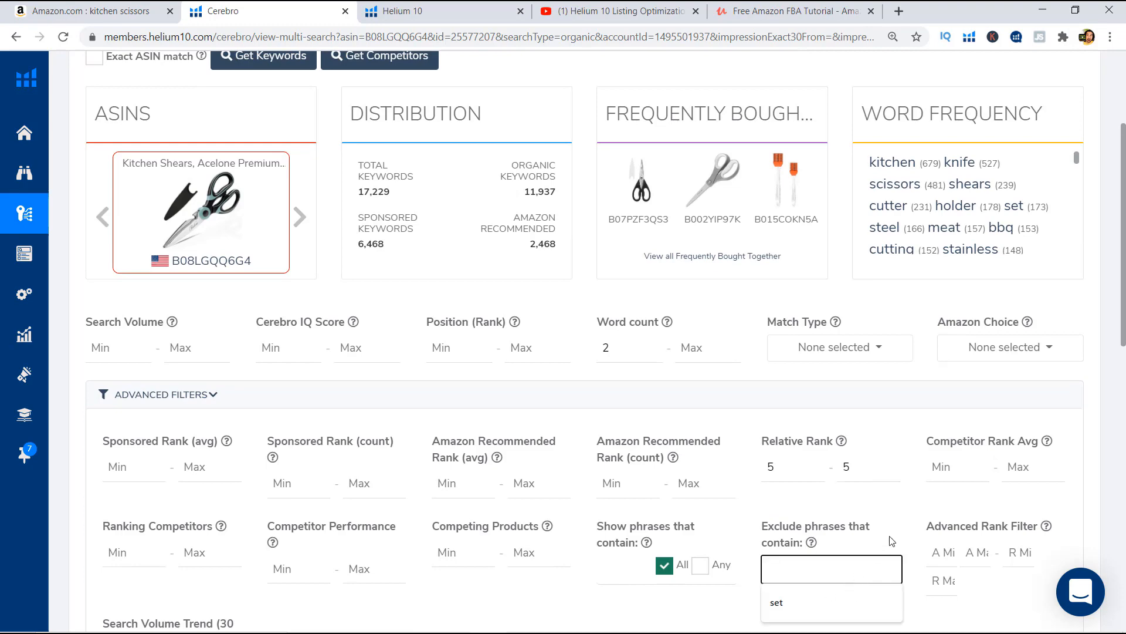
key(Return)
scroll(893, 534, down, 5)
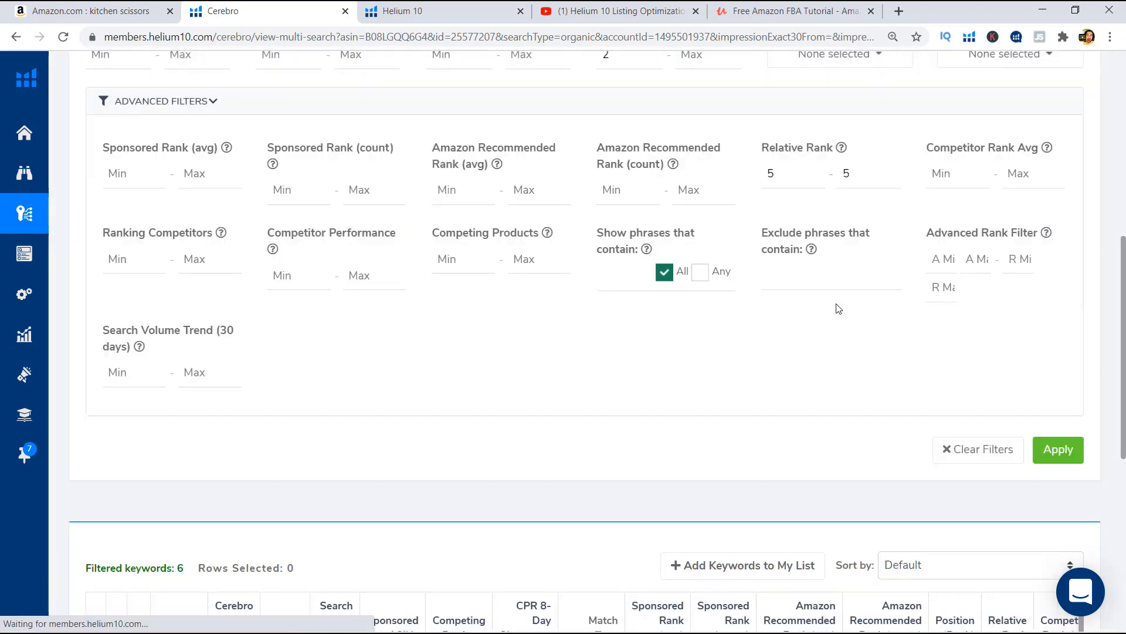
scroll(666, 329, down, 3)
scroll(295, 417, down, 2)
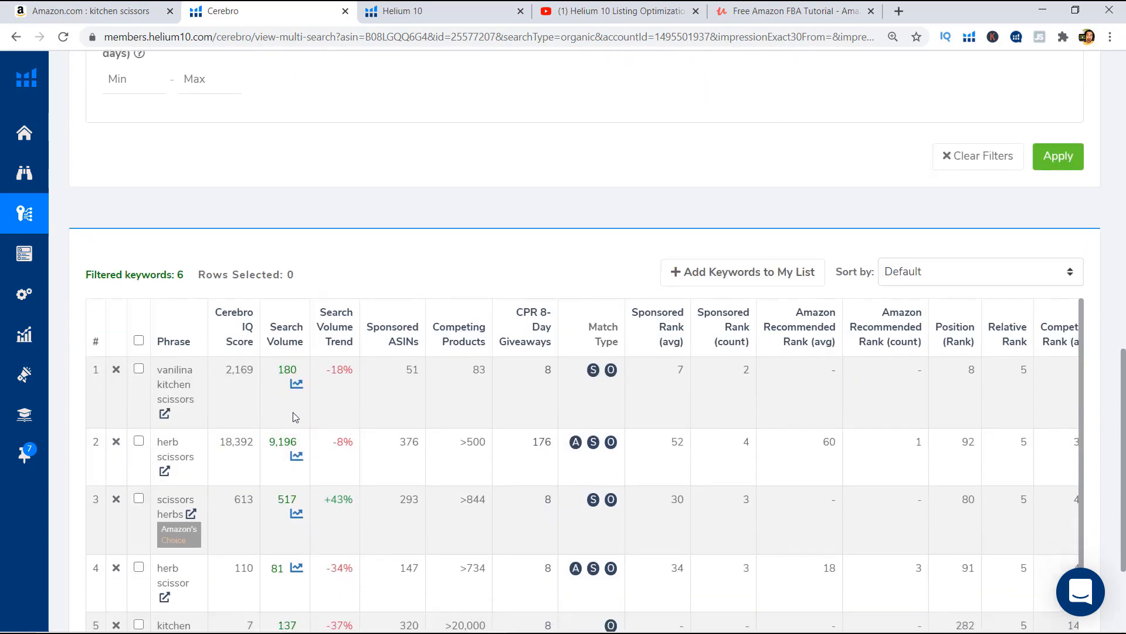
scroll(974, 388, down, 1)
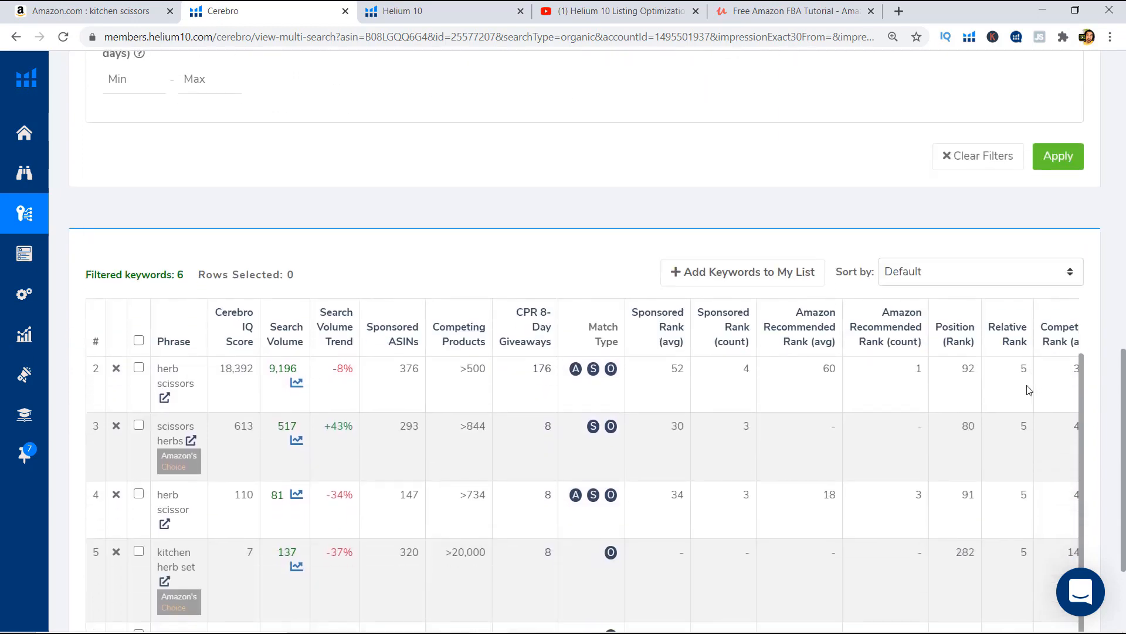
scroll(1029, 443, up, 1)
mouse_move(1023, 439)
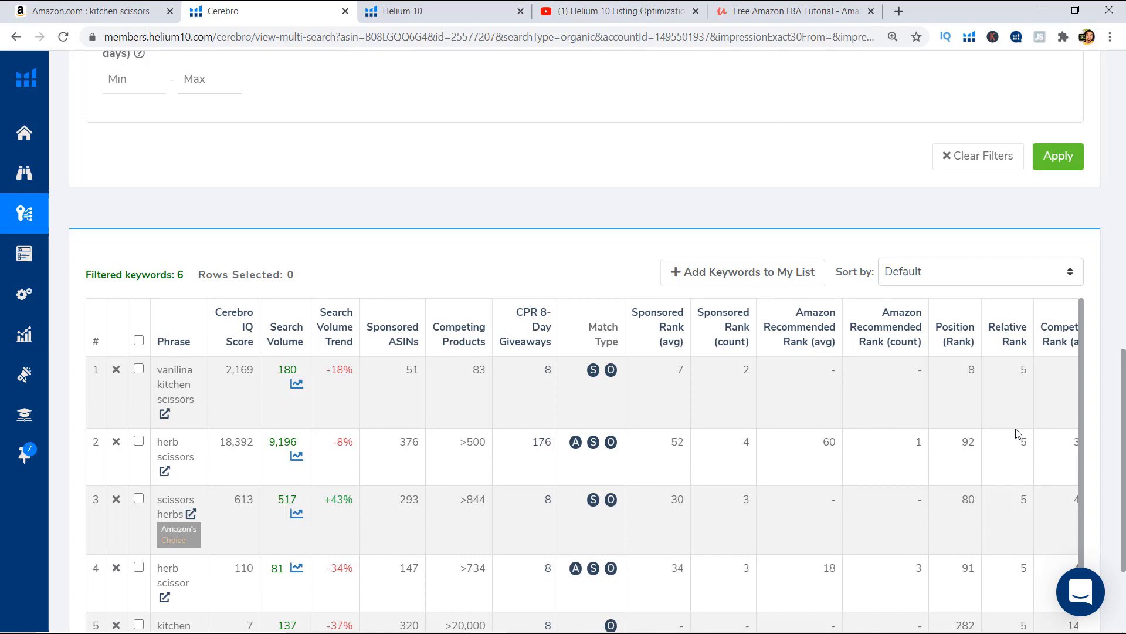
Set the Relative Rank filter to a minimum of 4 and a maximum of 5 and apply it
scroll(998, 434, up, 6)
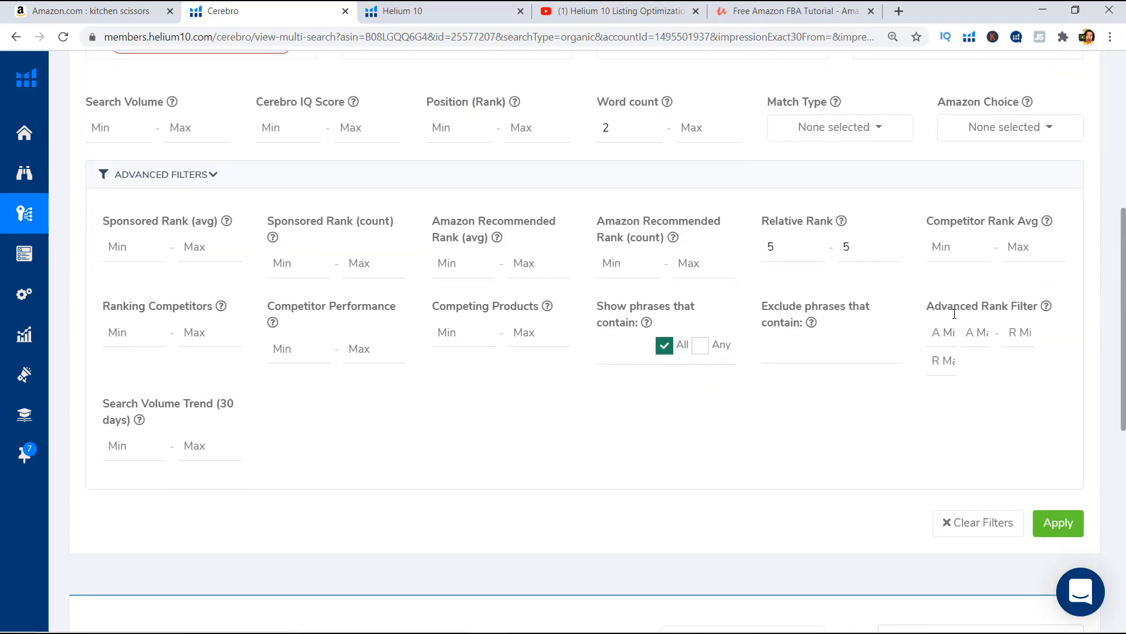
scroll(954, 314, up, 2)
drag(790, 393, 742, 385)
text(4)
click(858, 399)
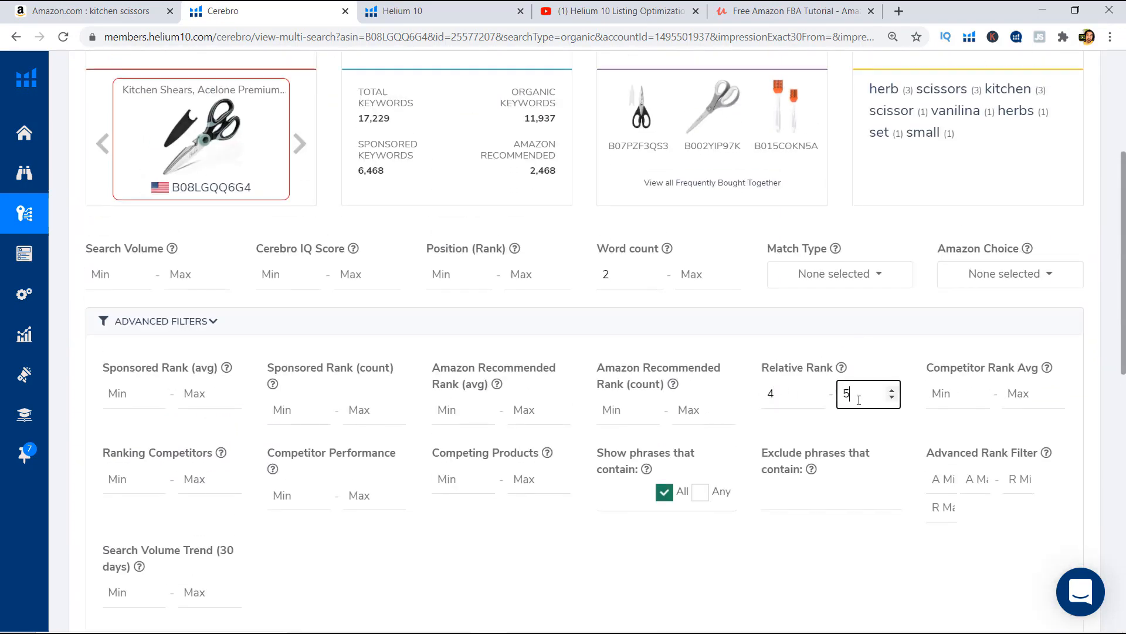
text(1)
scroll(910, 493, up, 1)
key(ctrl+a)
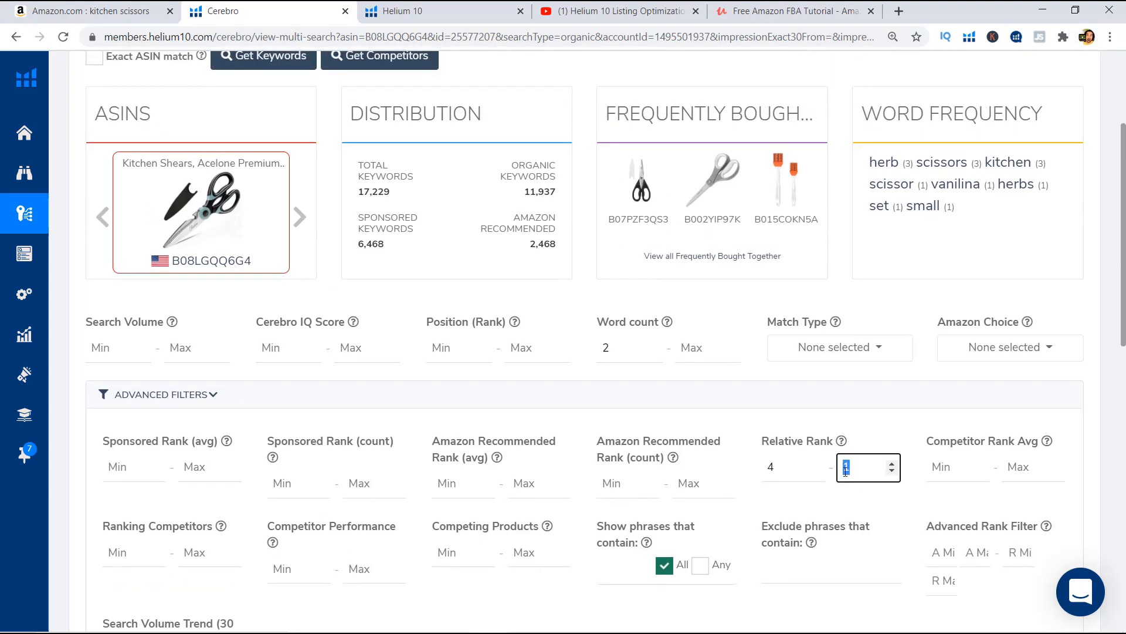
text(5)
scroll(997, 528, down, 5)
click(1056, 450)
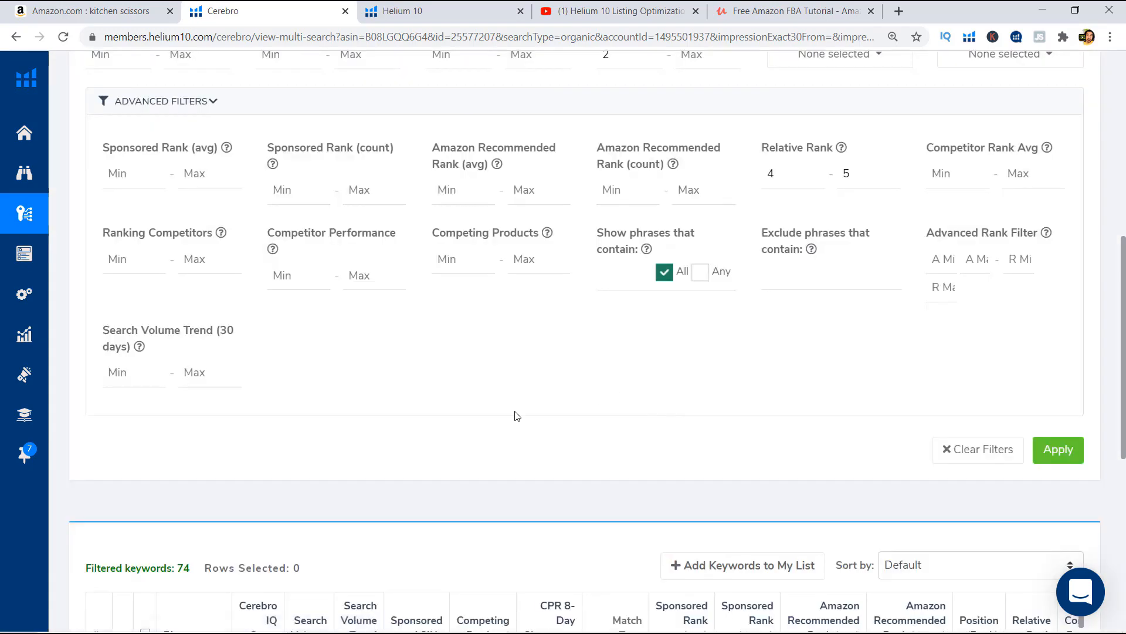
Sort the filtered keywords by search volume from high to low and examine the ranks of "scissors all purpose"
scroll(186, 380, down, 3)
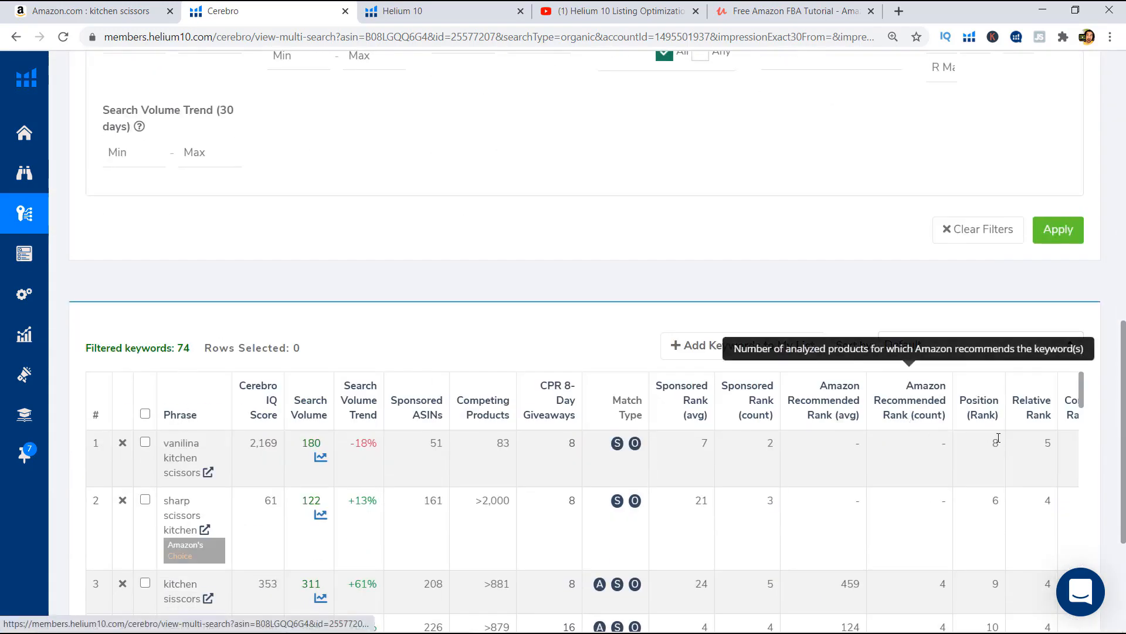
click(309, 414)
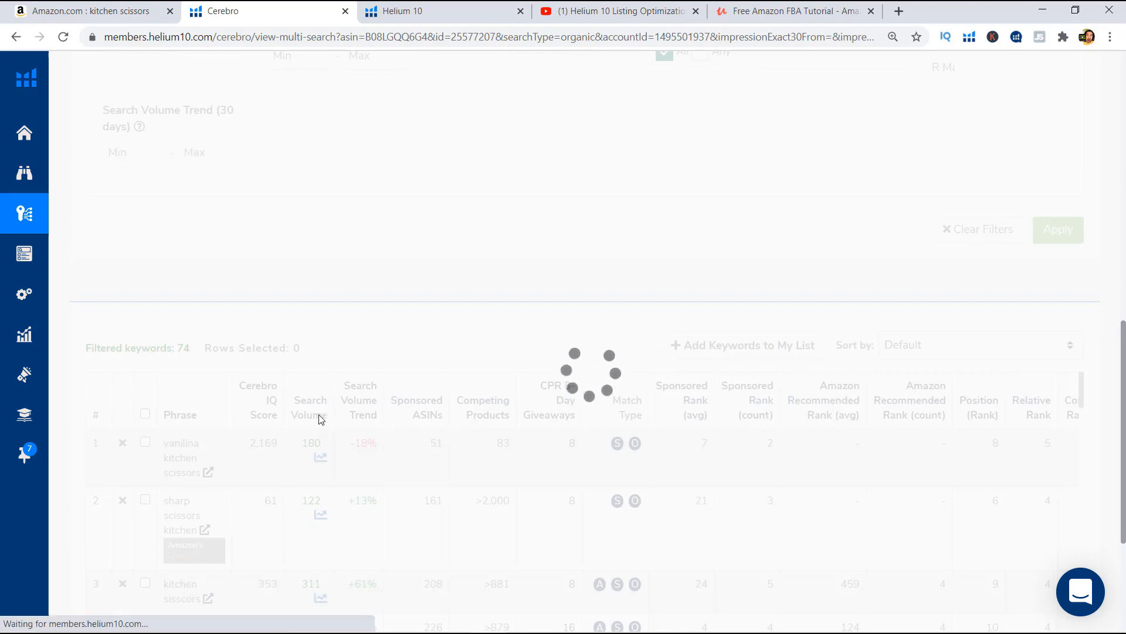
scroll(193, 489, up, 1)
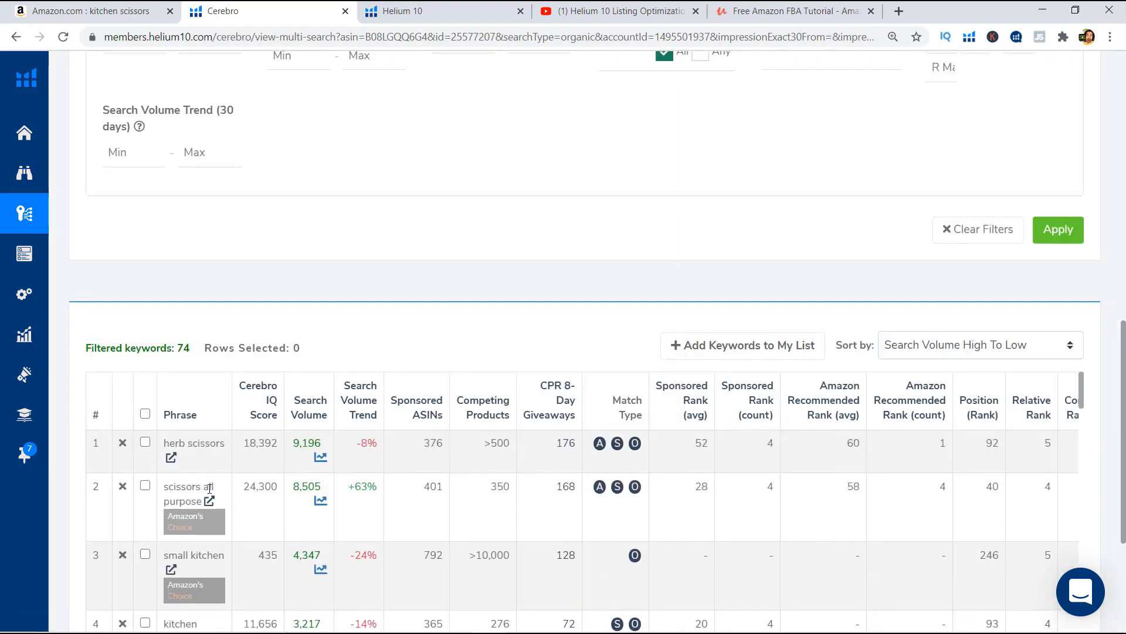
mouse_move(1047, 487)
mouse_move(169, 493)
mouse_down()
mouse_move(210, 501)
mouse_move(171, 486)
mouse_up()
click(198, 505)
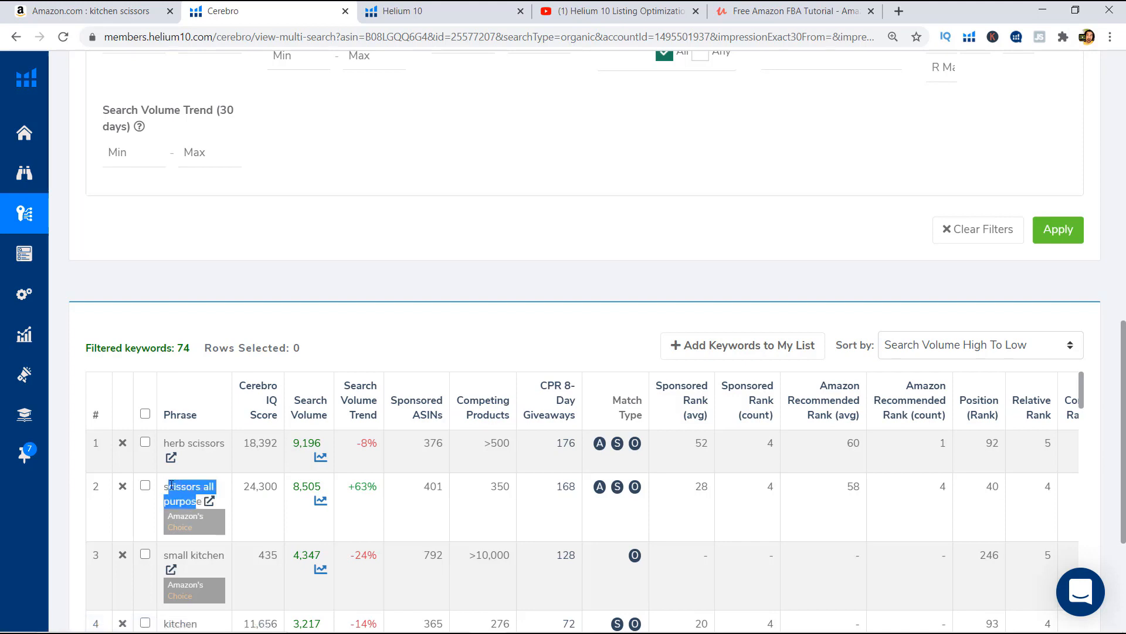
click(171, 485)
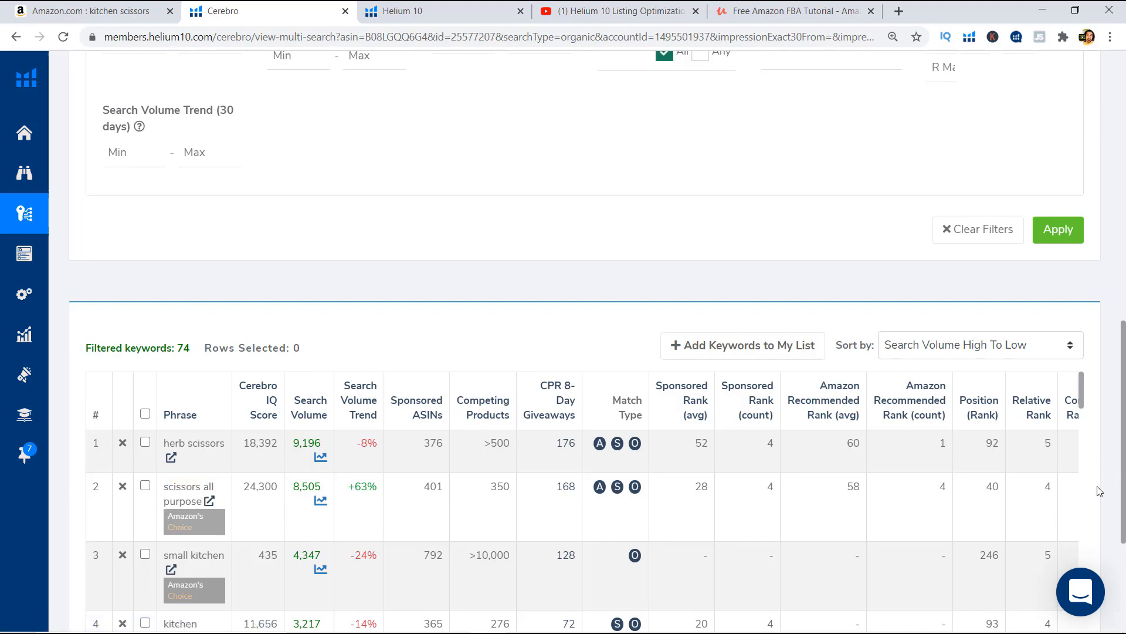
scroll(938, 364, up, 5)
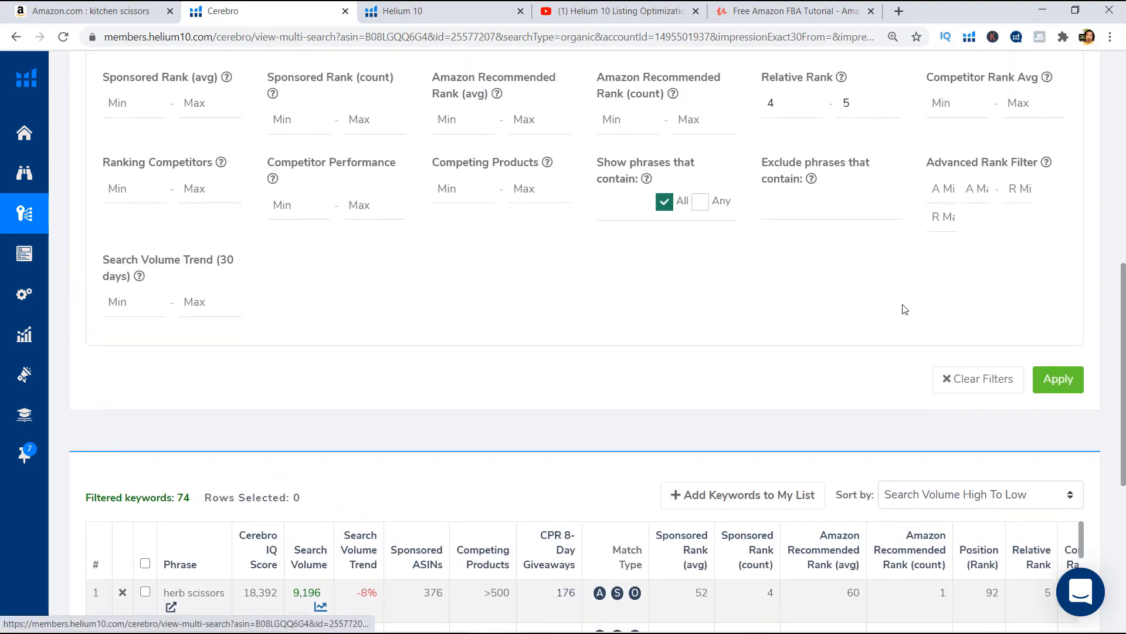
mouse_move(846, 222)
scroll(918, 415, down, 4)
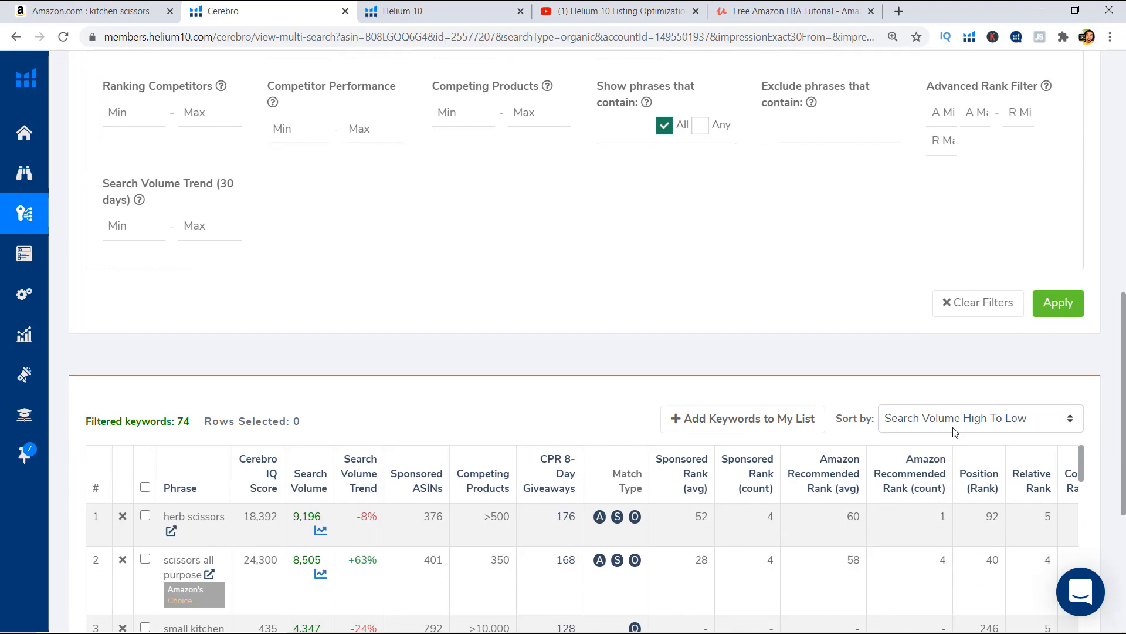
Check the Competitor Rank Avg and Ranking Competitors descriptions and set the Ranking Competitors minimum to 4
scroll(955, 433, up, 4)
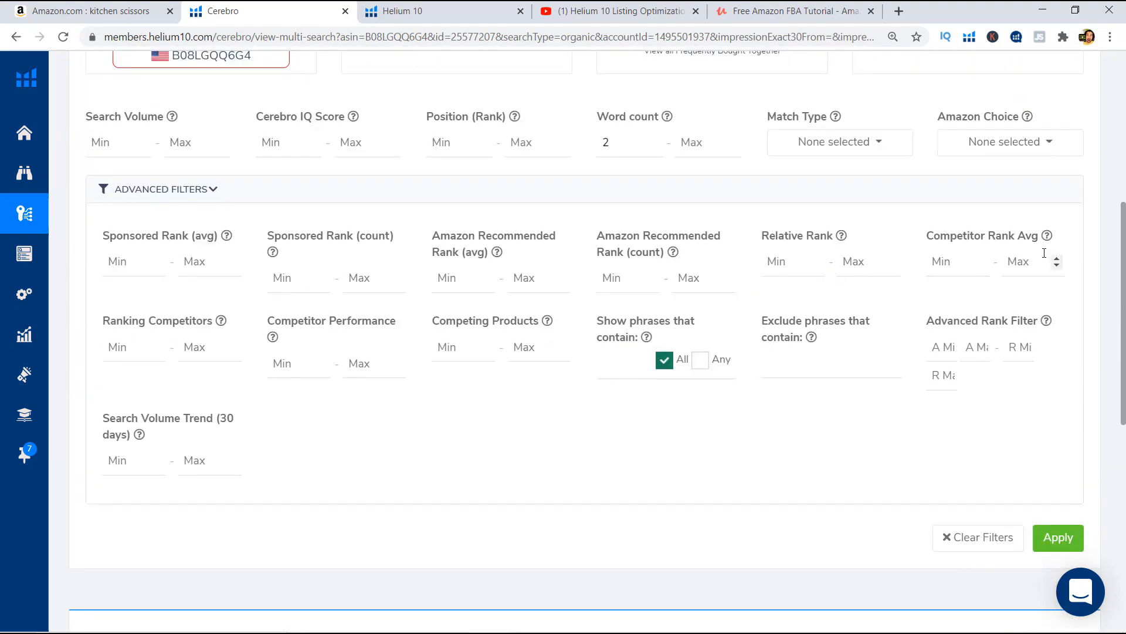
mouse_move(1048, 236)
mouse_move(1046, 241)
mouse_move(223, 322)
click(122, 354)
text(4)
click(202, 388)
Set the Competitor Rank Avg filter to a minimum of 1 and a maximum of 10 and apply the filters
click(955, 263)
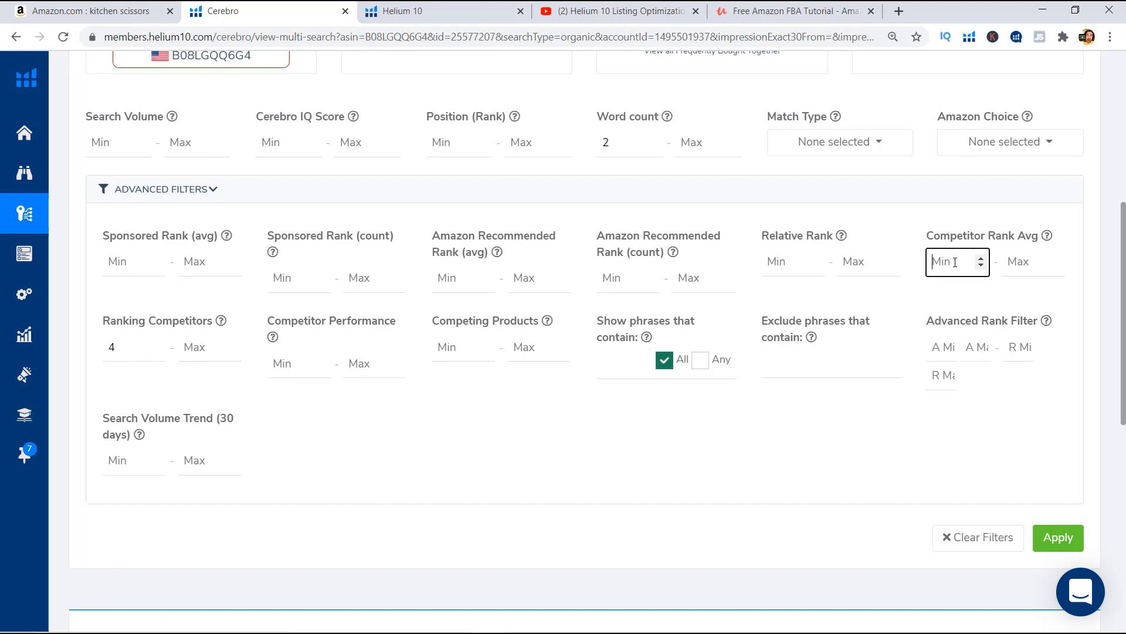
text(1)
click(1027, 268)
text(1)
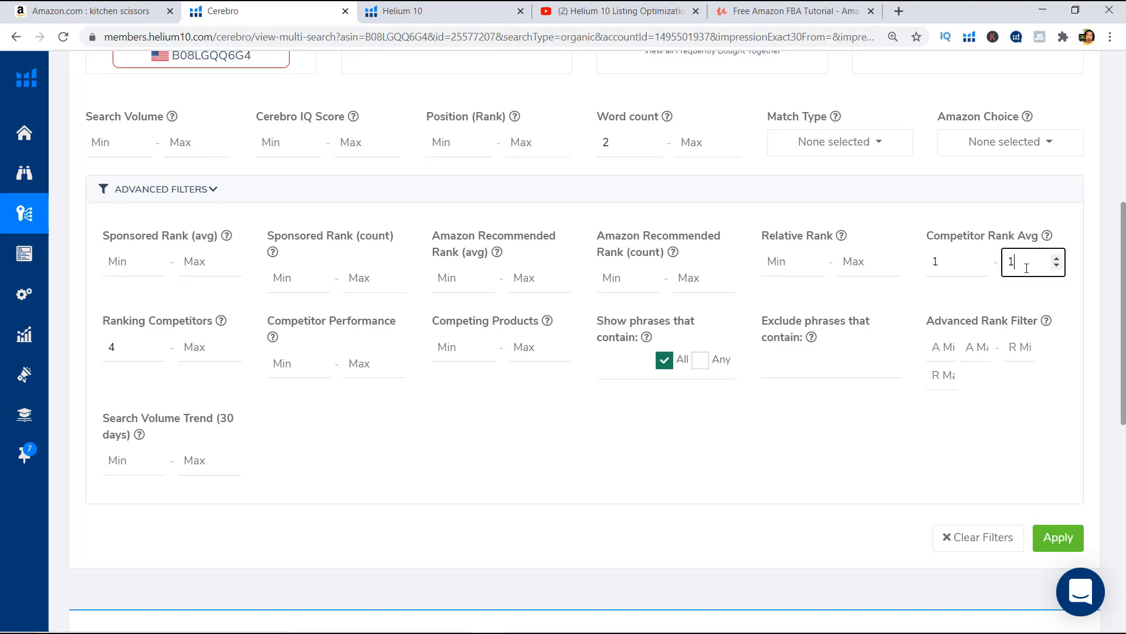
text(0)
click(1098, 301)
scroll(1097, 301, up, 2)
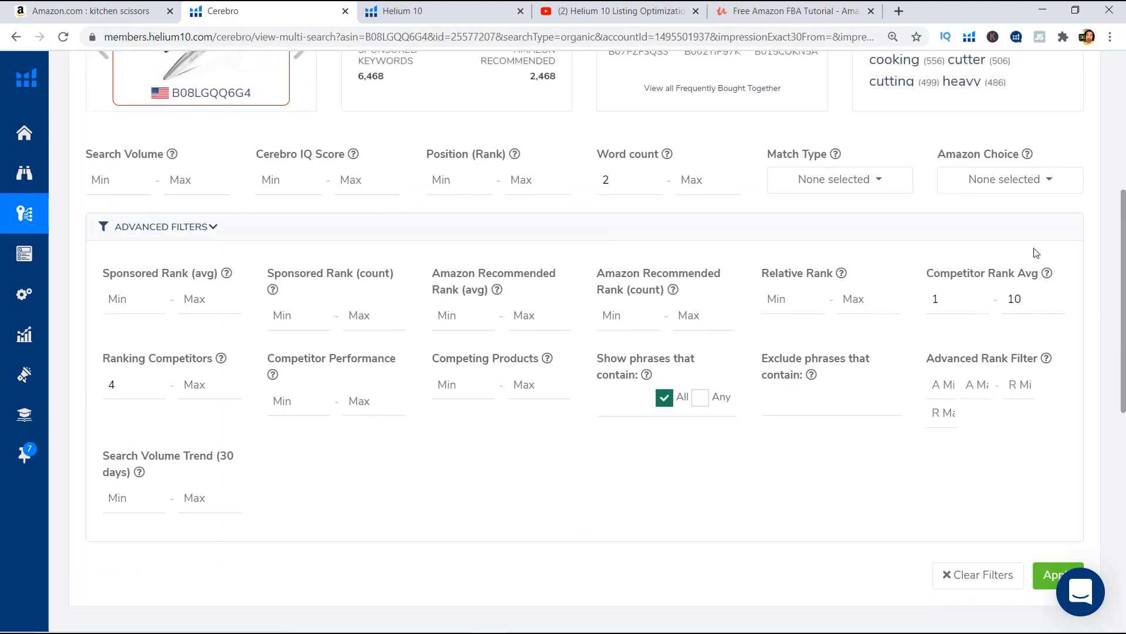
scroll(1103, 333, down, 2)
click(1058, 537)
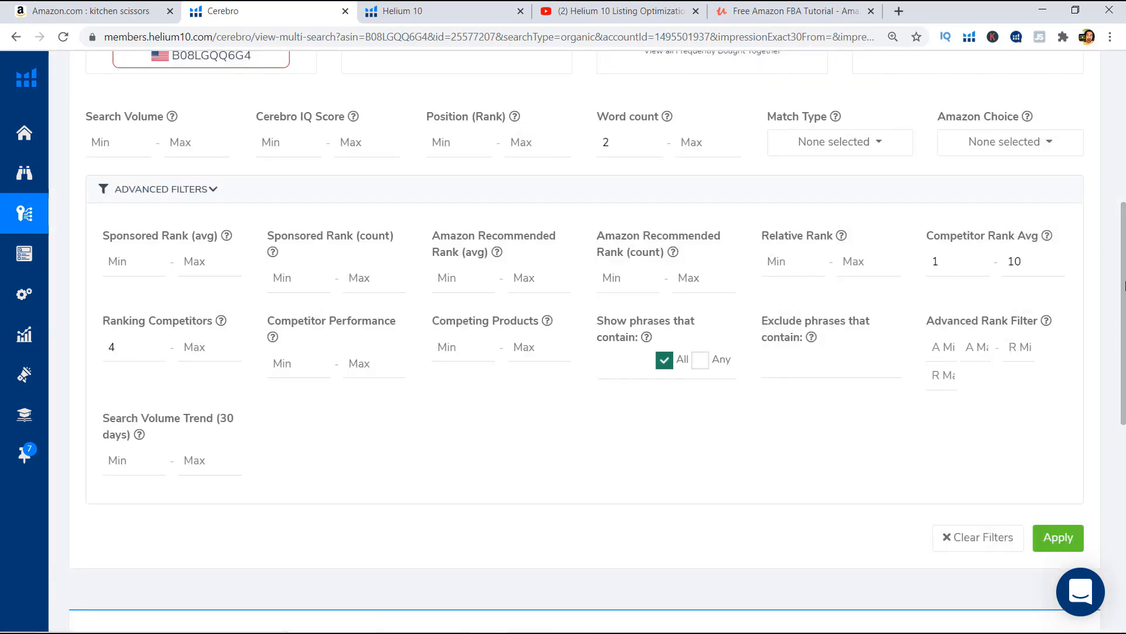
Review the searched ASINs and the newly filtered keywords, including their Competitor Rank, Ranking Competitors and Competitor Performance Score columns
scroll(586, 264, up, 4)
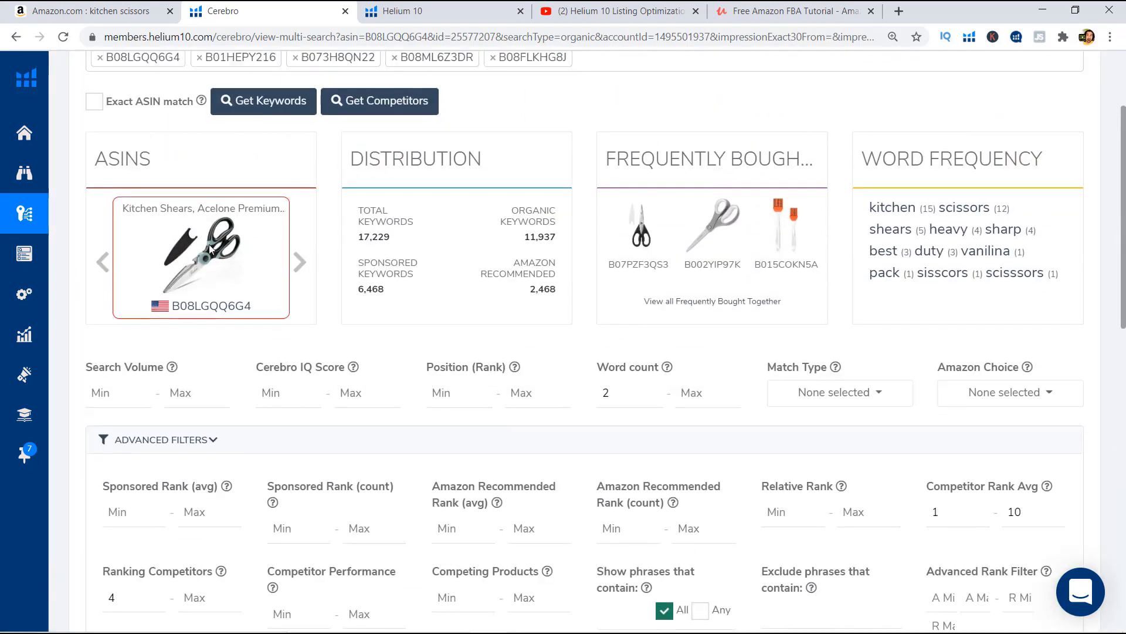
scroll(206, 280, up, 3)
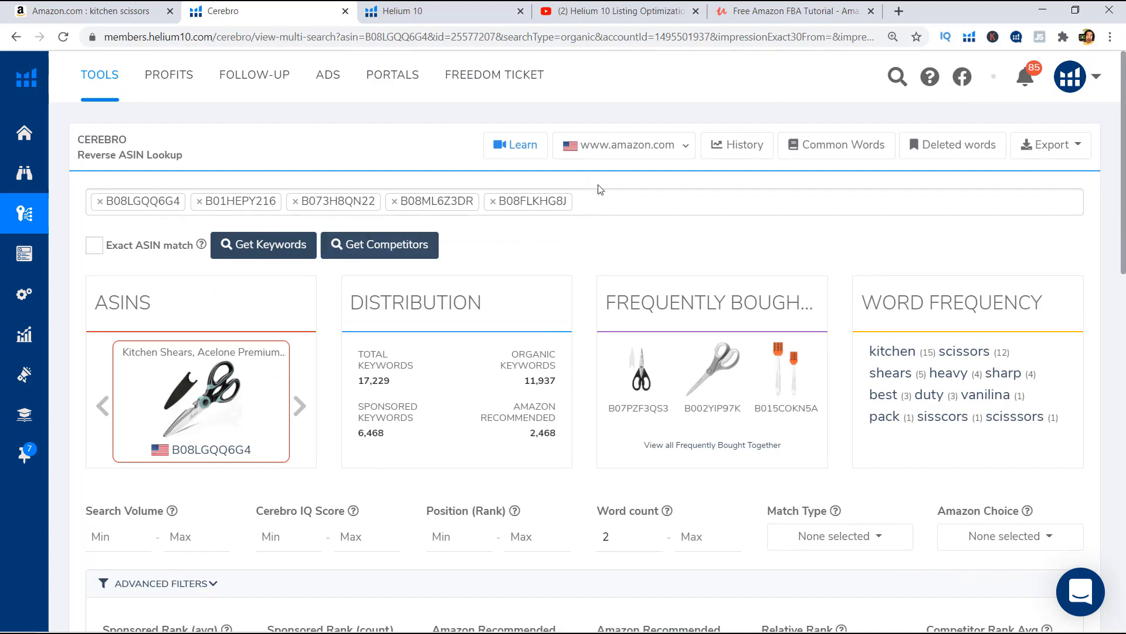
scroll(616, 198, down, 4)
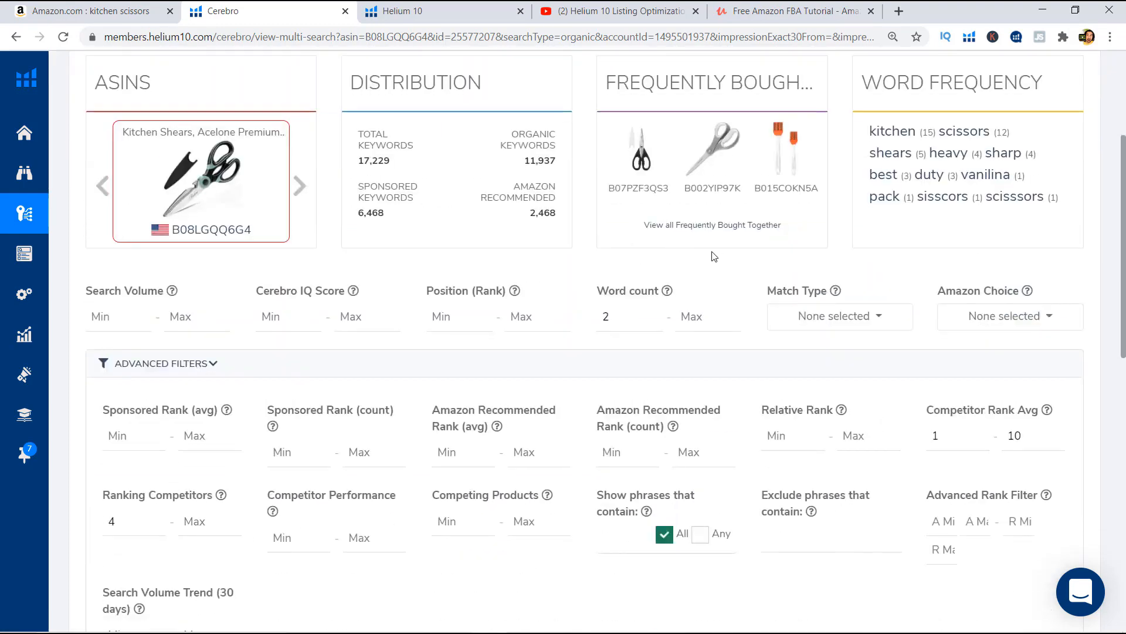
scroll(694, 254, down, 6)
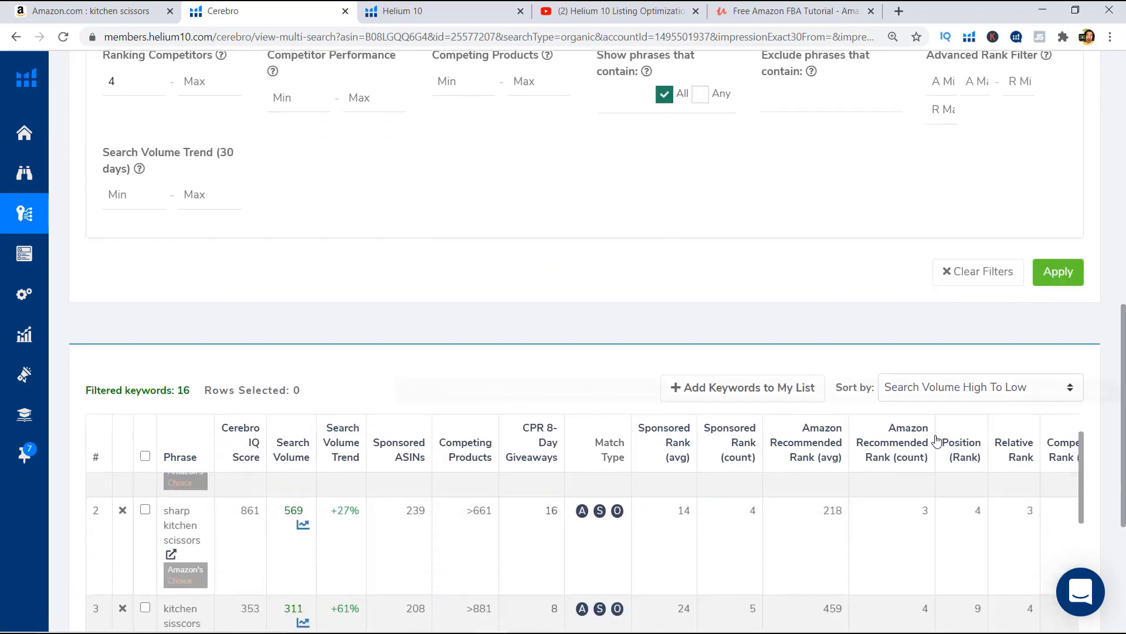
scroll(786, 566, down, 4)
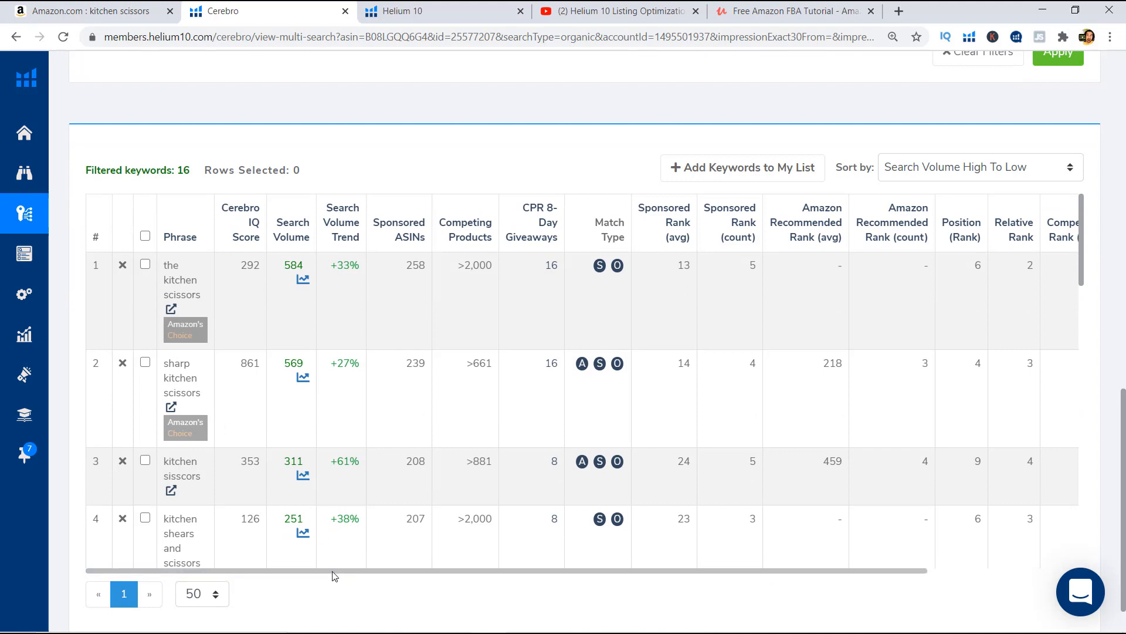
drag(334, 577, 487, 578)
scroll(980, 330, up, 1)
scroll(980, 330, down, 1)
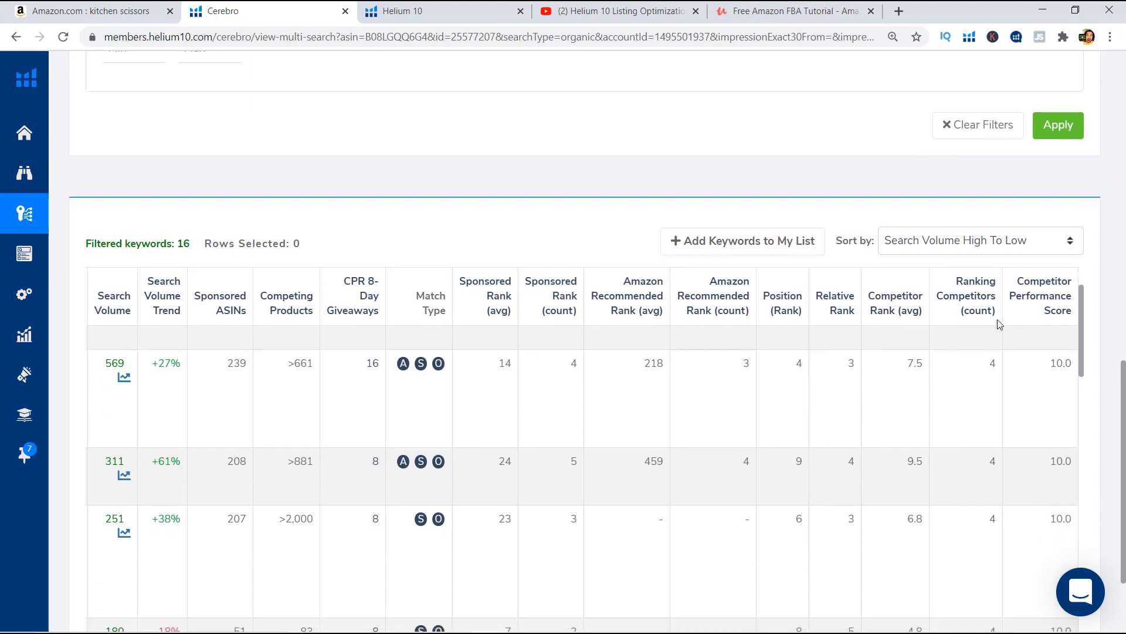
scroll(980, 330, up, 1)
Compare the per-ASIN ranks behind the Relative Rank of "sharp kitchen scissors" with its average competitor rank and ranking competitors count
mouse_move(981, 311)
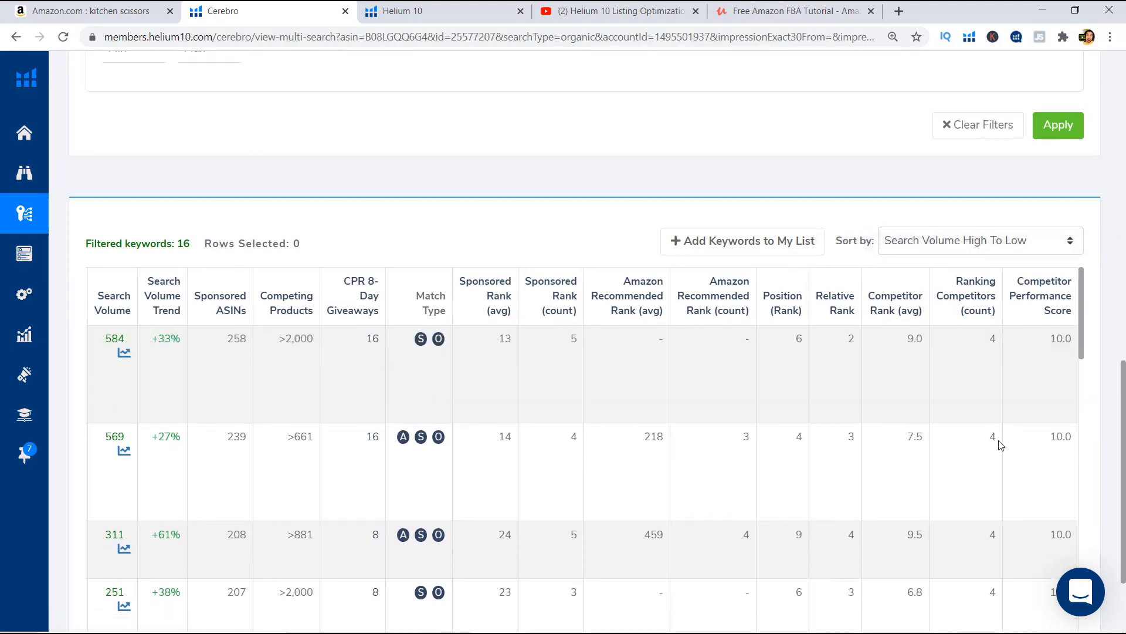
mouse_move(894, 311)
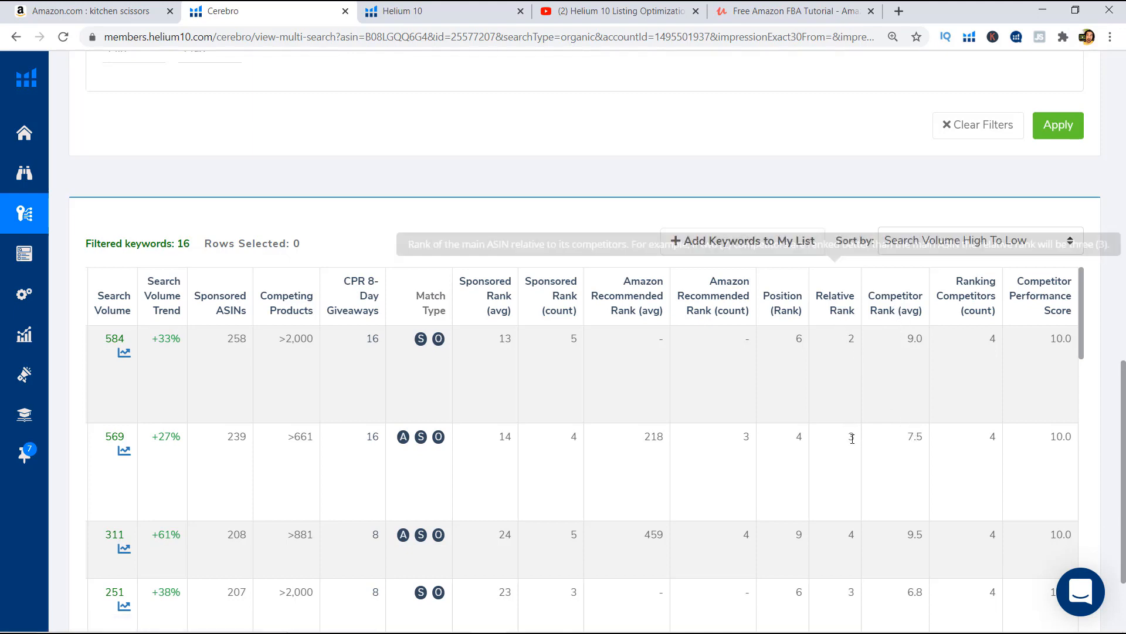
mouse_move(851, 439)
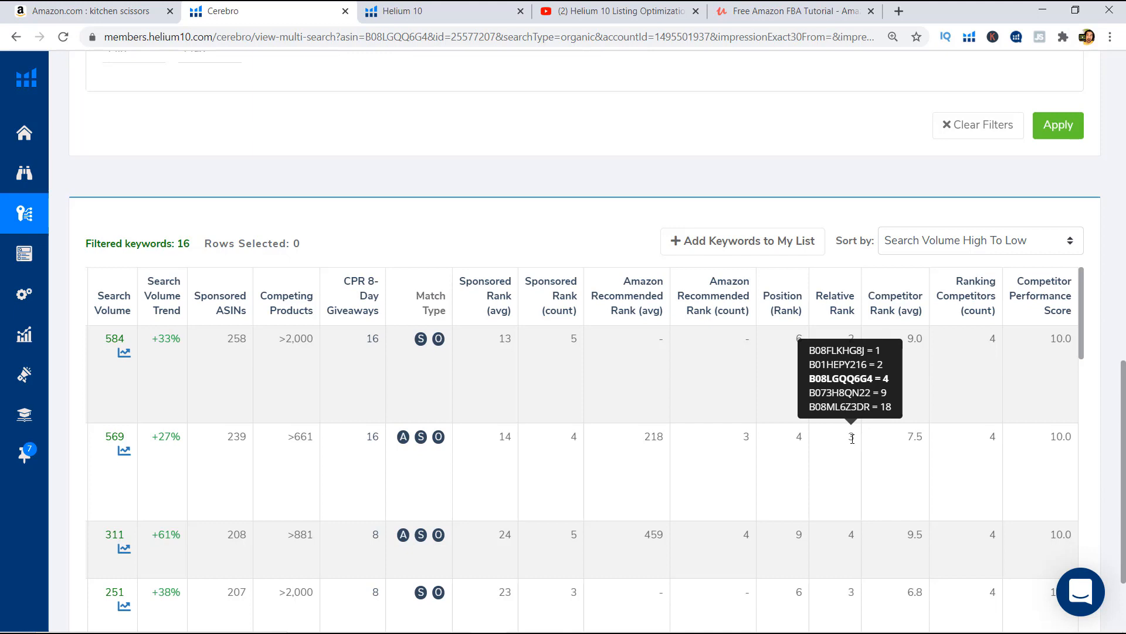
drag(923, 440, 907, 437)
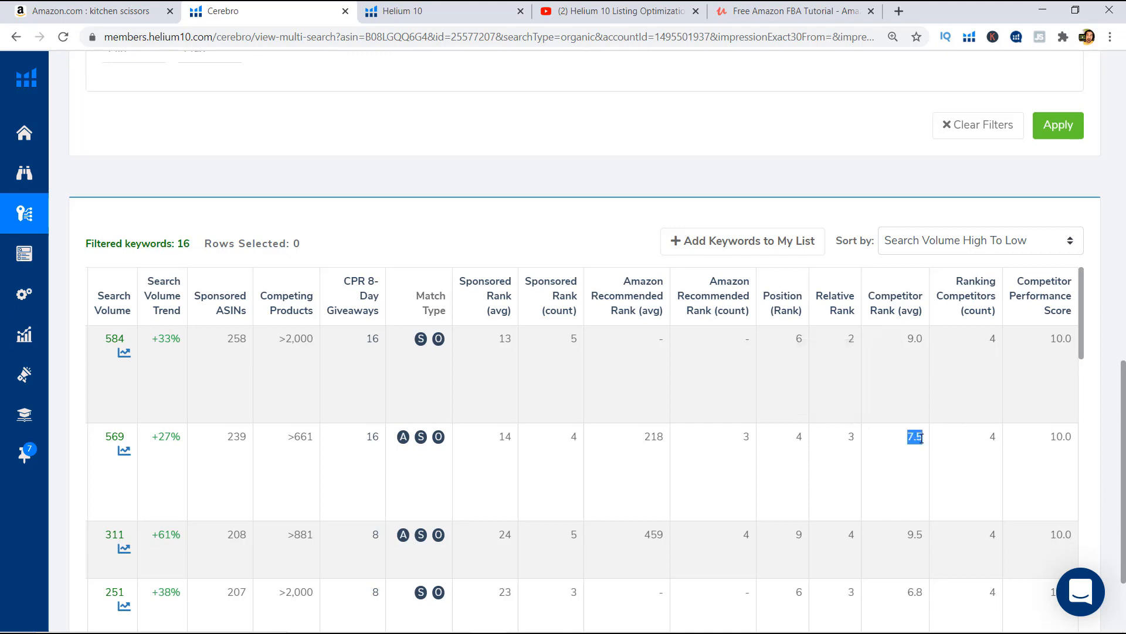
click(900, 425)
scroll(468, 229, up, 10)
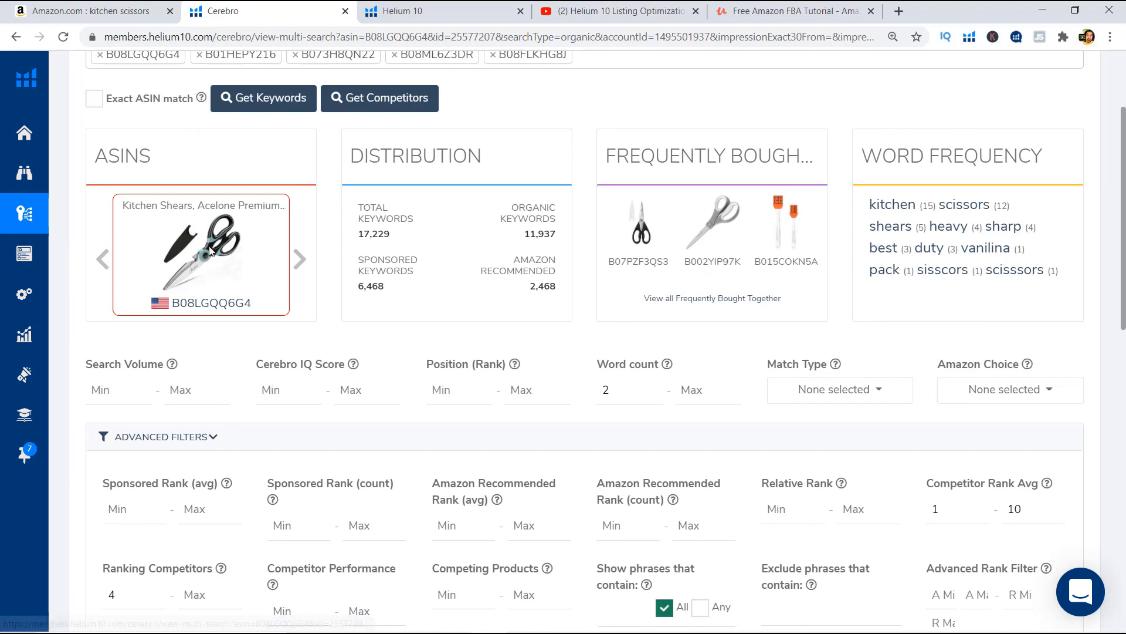
scroll(928, 414, down, 9)
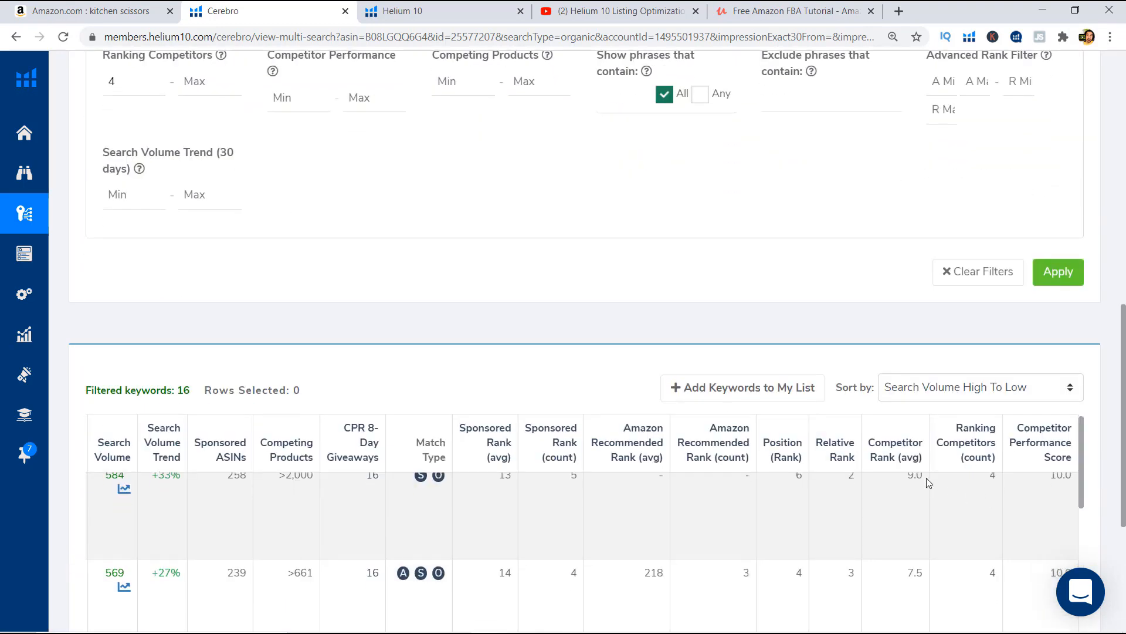
mouse_move(853, 507)
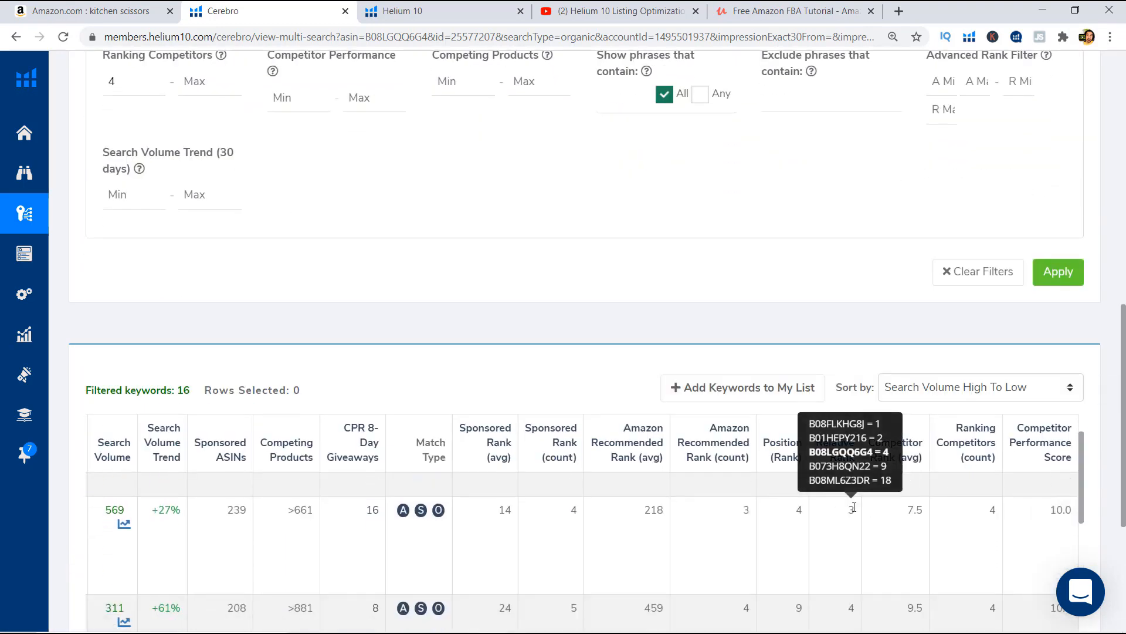
scroll(843, 515, up, 2)
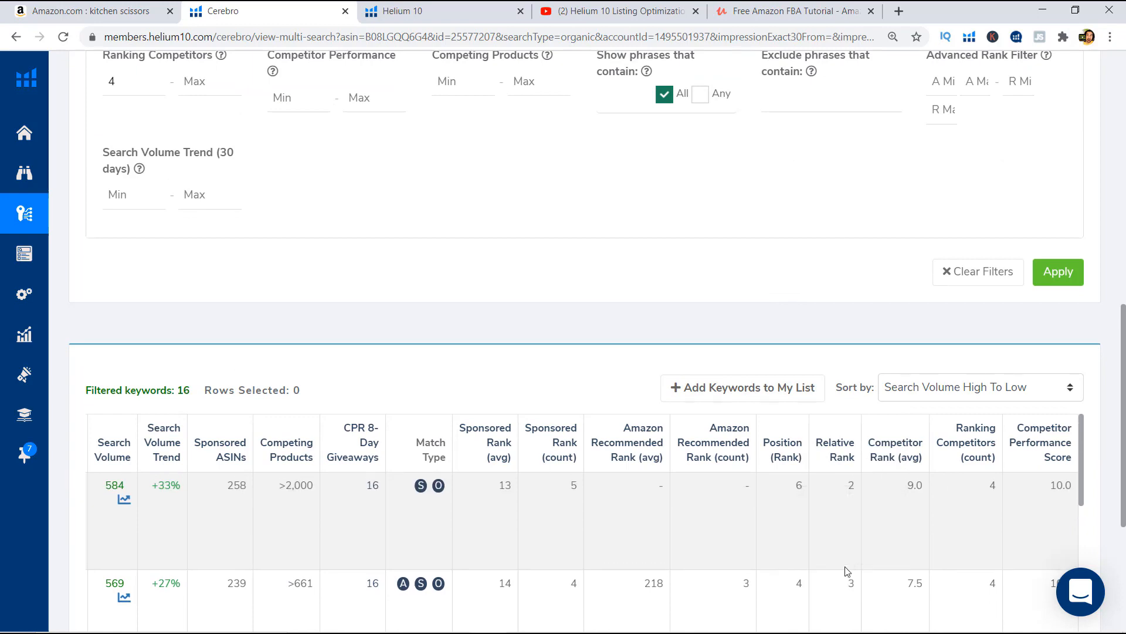
scroll(775, 307, up, 4)
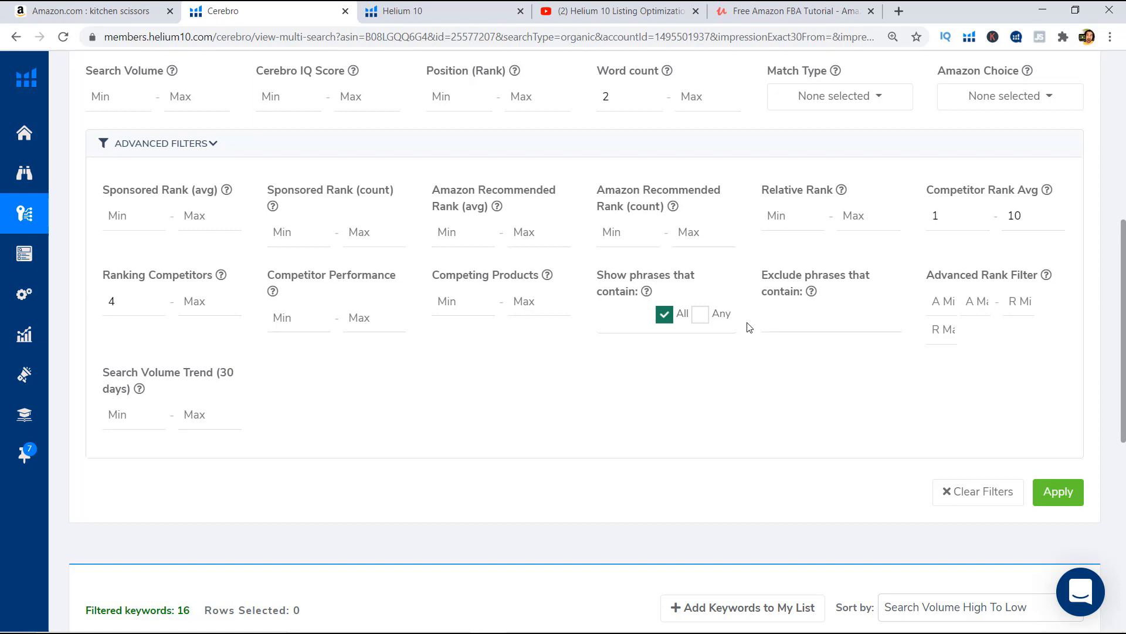
Clear the Ranking Competitors minimum and both Competitor Rank Avg values, and reapply the filters
scroll(322, 306, up, 3)
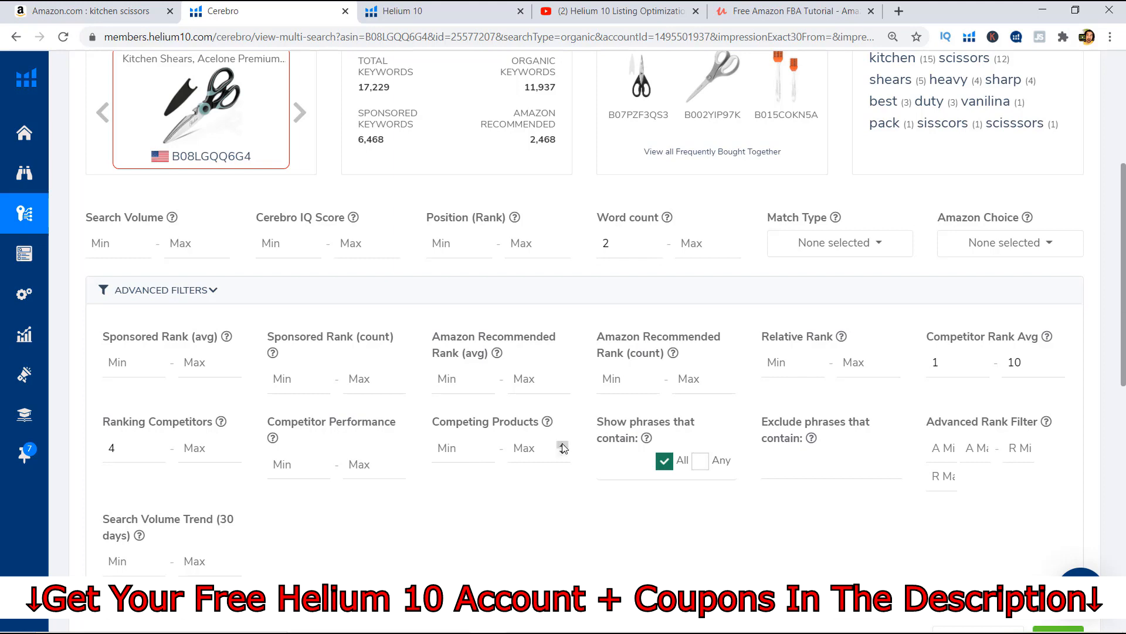
click(131, 447)
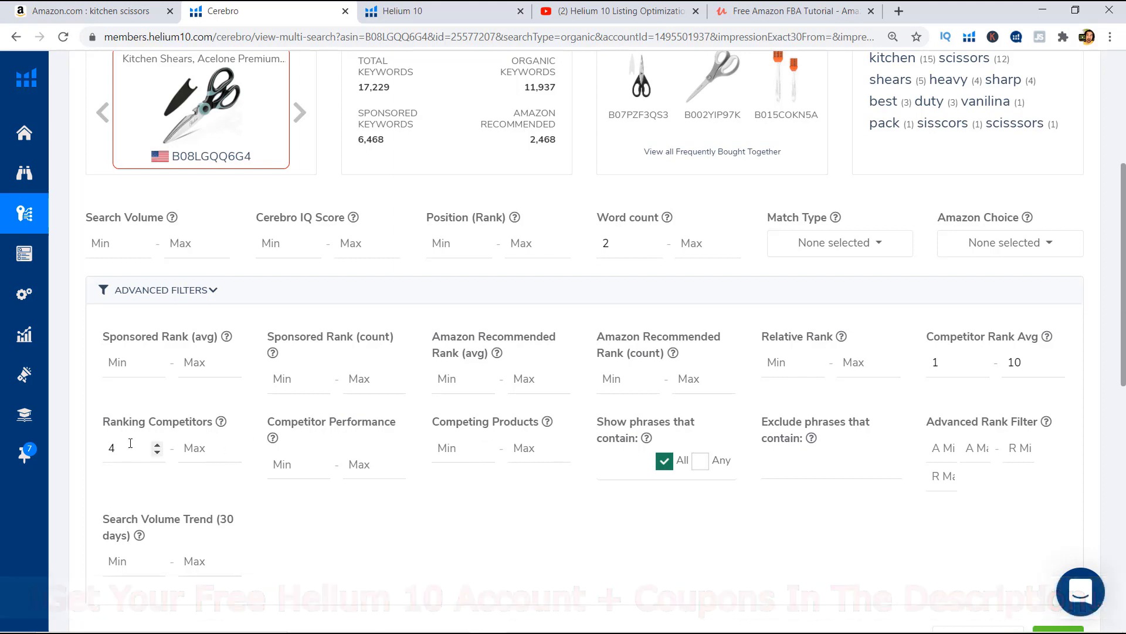
key(BackSpace)
click(956, 362)
key(BackSpace)
click(1033, 362)
key(BackSpace)
key(BackSpace)
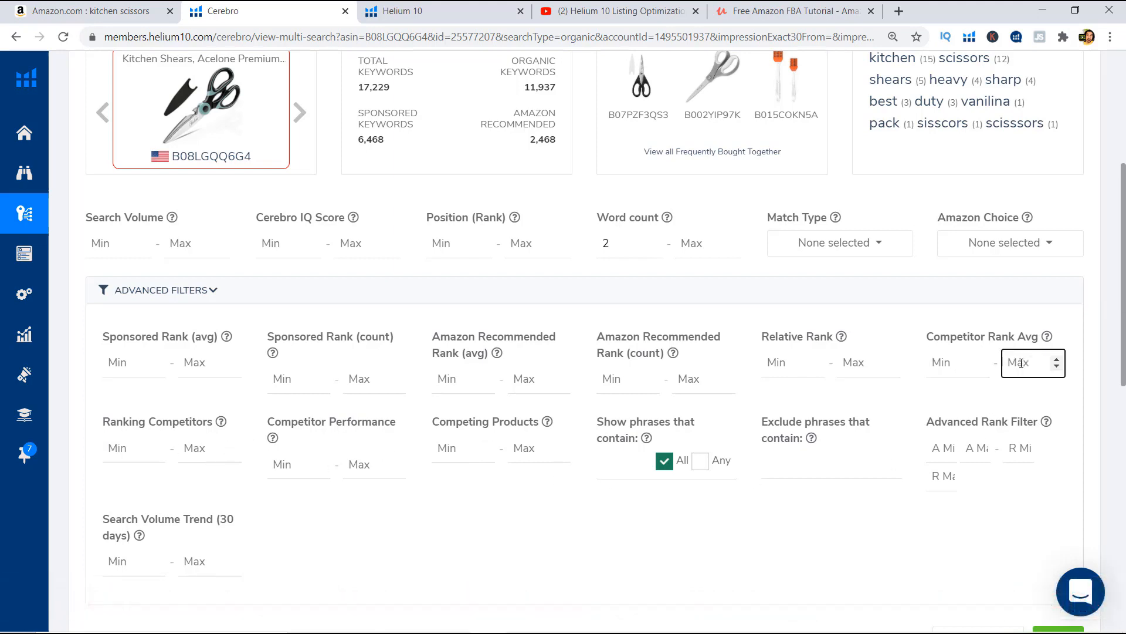
scroll(1046, 566, down, 1)
click(1047, 566)
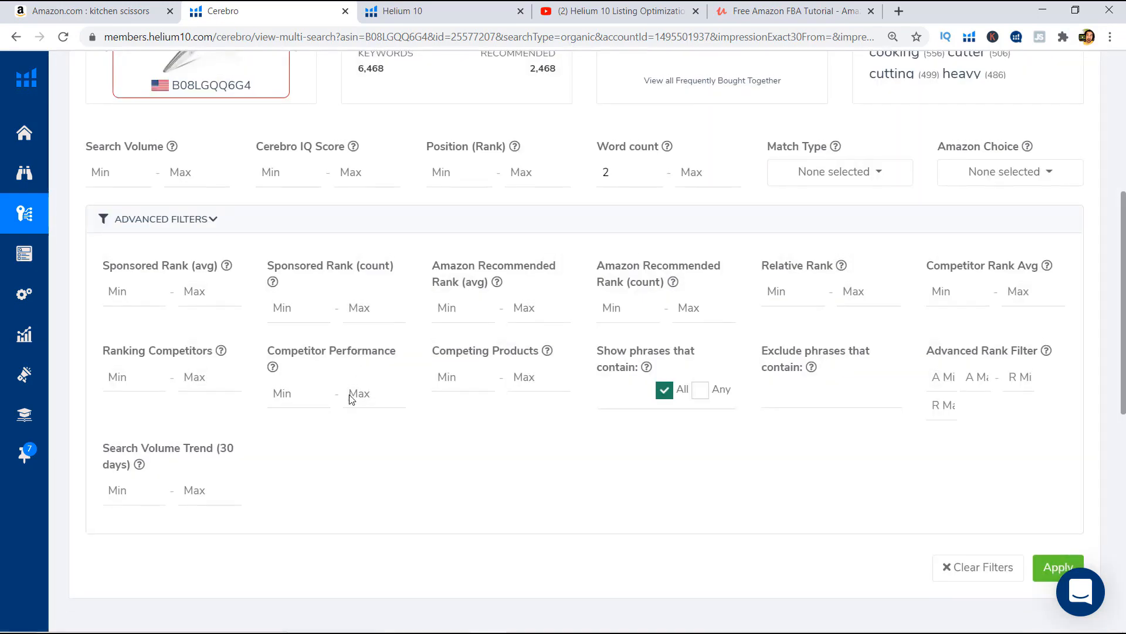
Review the Competitor Performance filter's explanation and the matching Competitor Performance Score column in the keyword results
scroll(317, 410, up, 1)
mouse_move(273, 443)
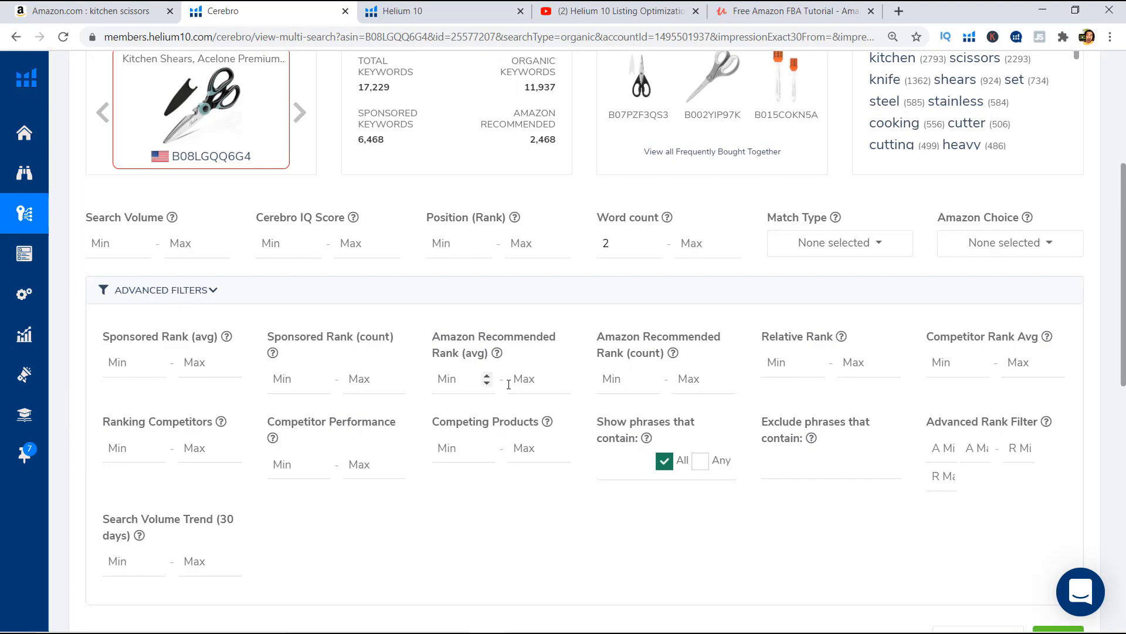
scroll(487, 378, down, 1)
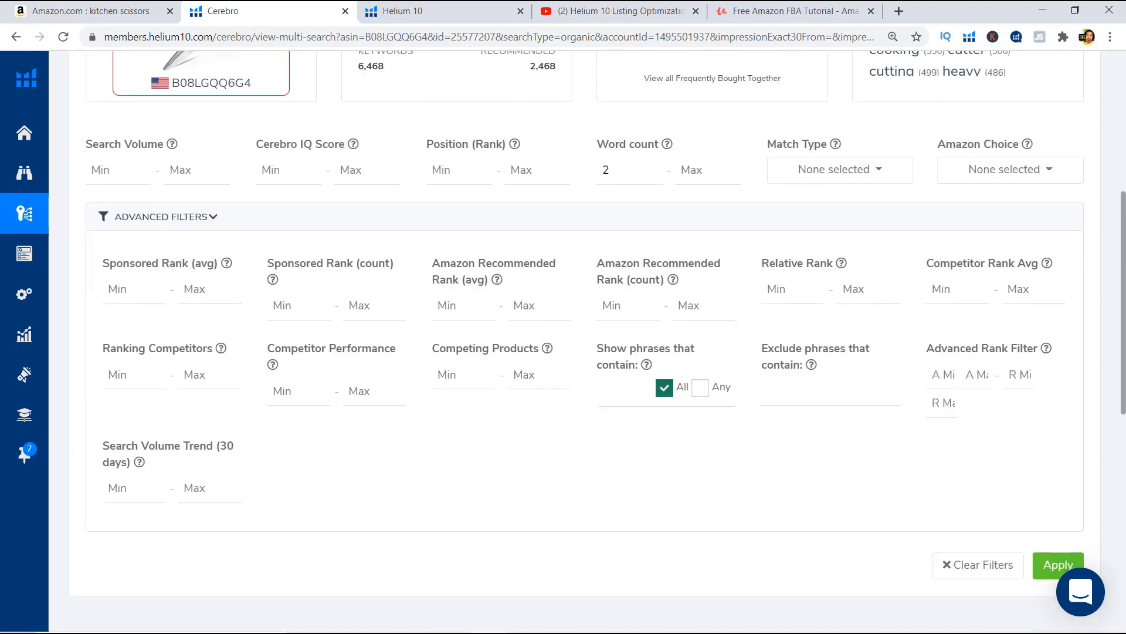
scroll(905, 499, down, 5)
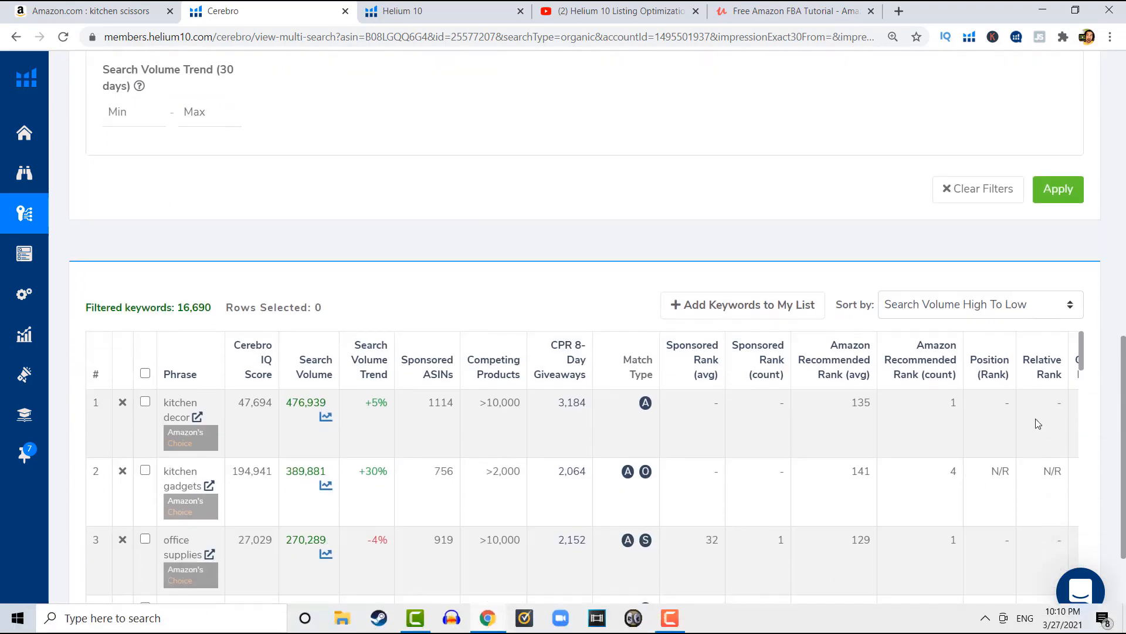
scroll(829, 616, down, 2)
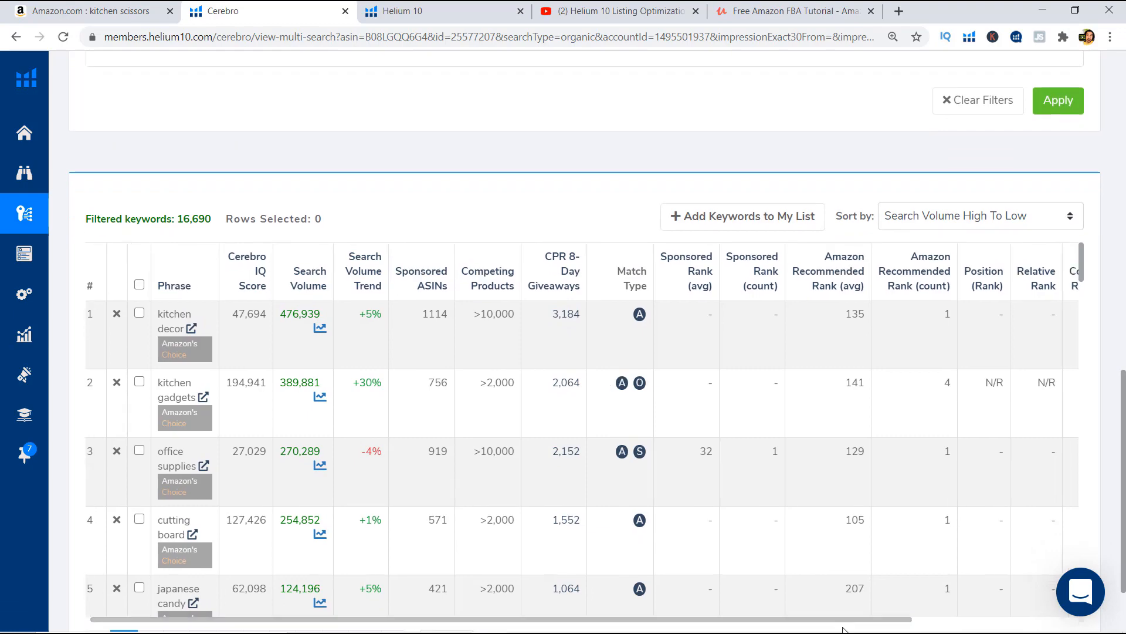
drag(839, 619, 1092, 598)
scroll(1062, 305, up, 3)
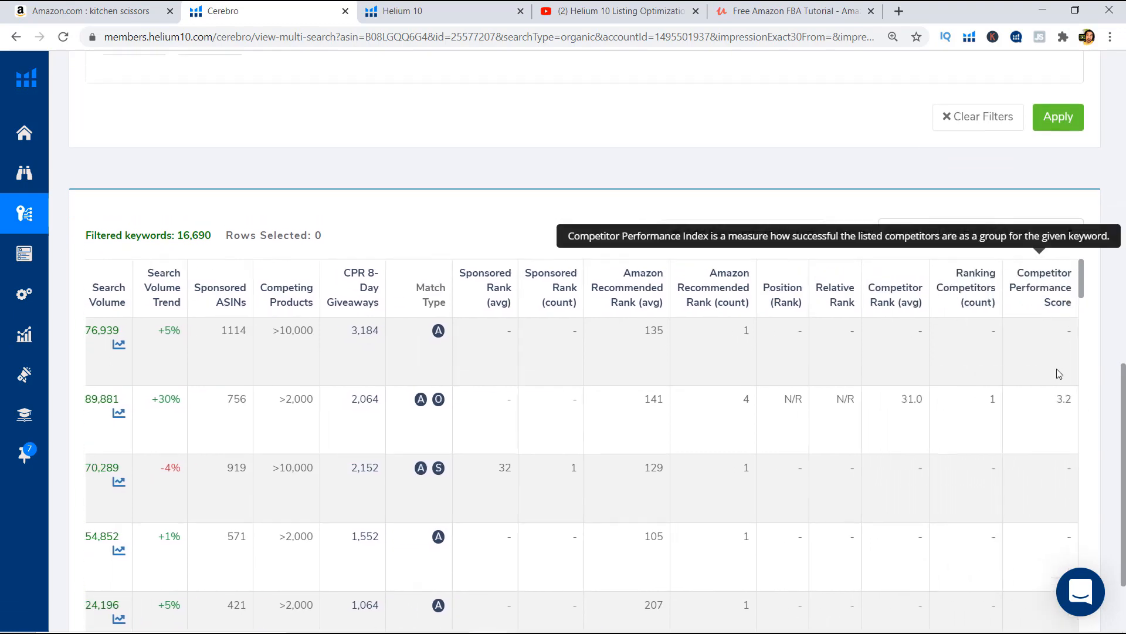
scroll(682, 339, up, 5)
scroll(164, 359, down, 5)
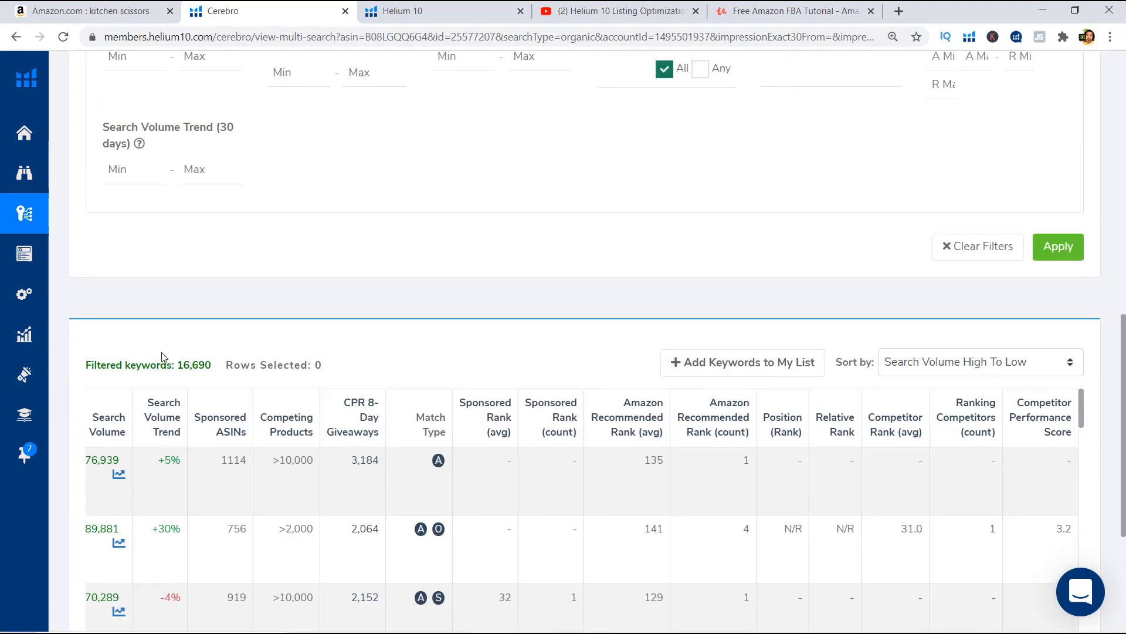
scroll(564, 375, up, 3)
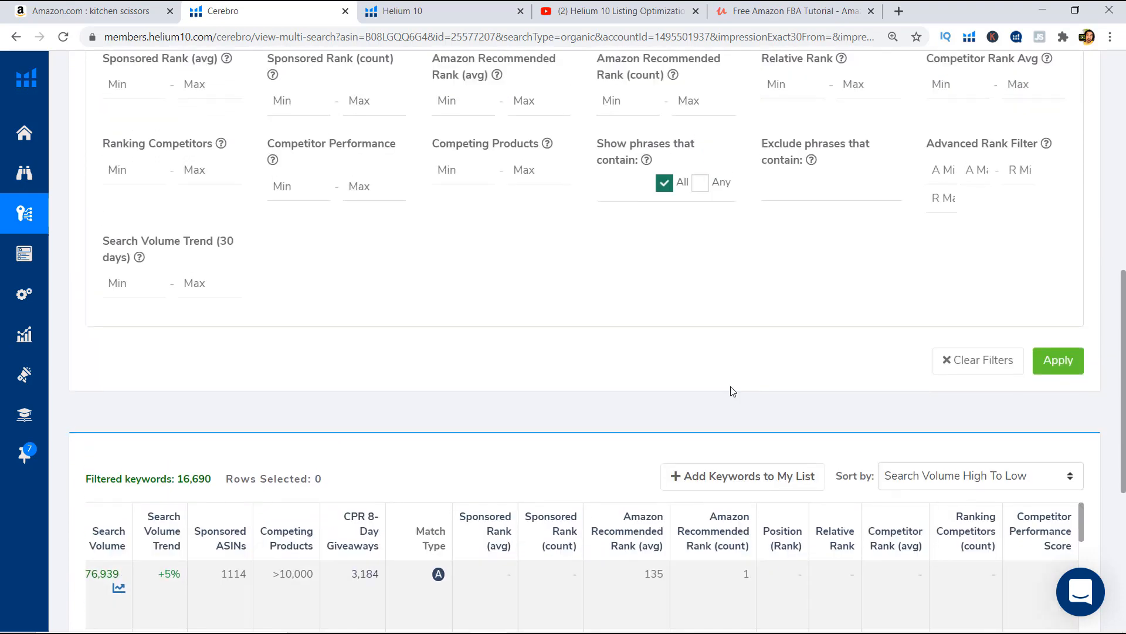
scroll(971, 410, down, 3)
Sort the keywords by Competitor Performance from high to low
click(1054, 417)
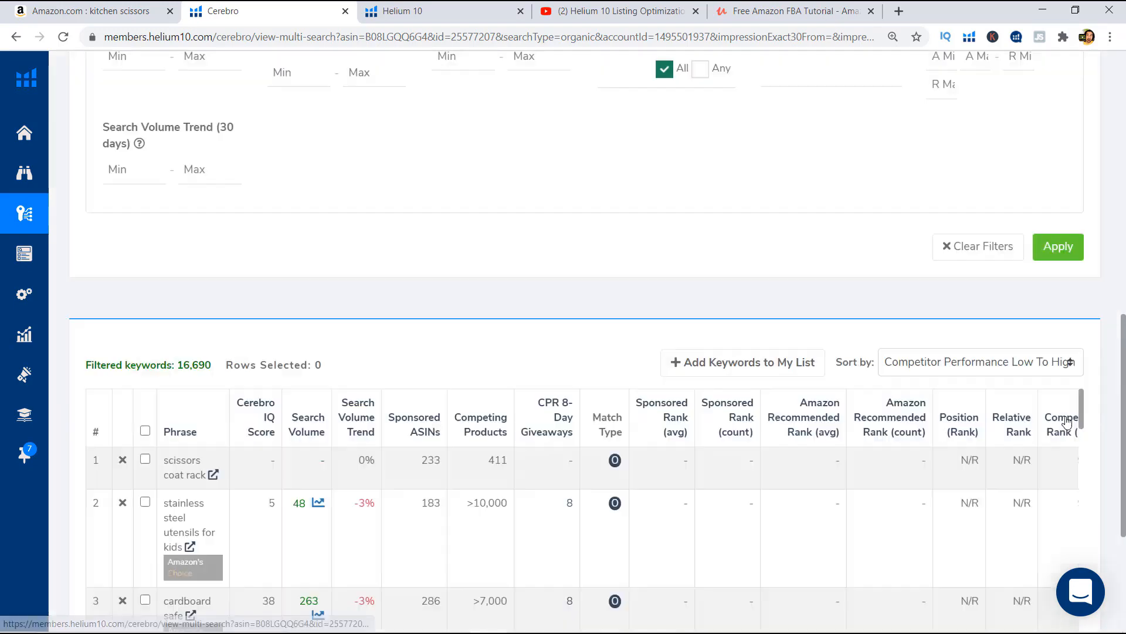
scroll(836, 555, down, 2)
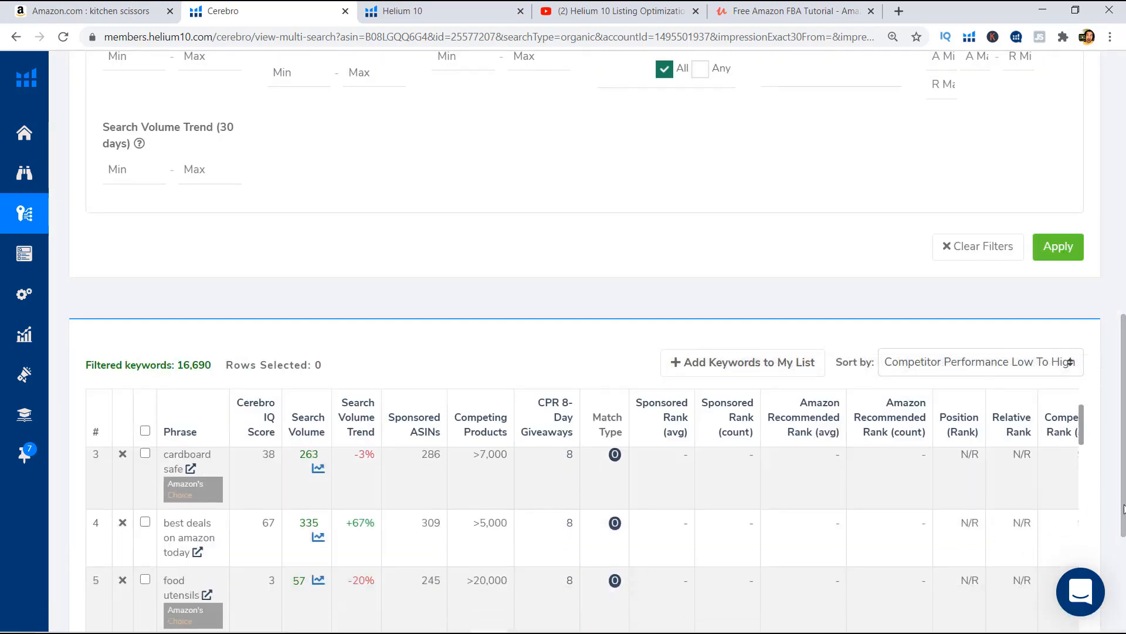
scroll(1101, 523, down, 4)
scroll(997, 559, down, 1)
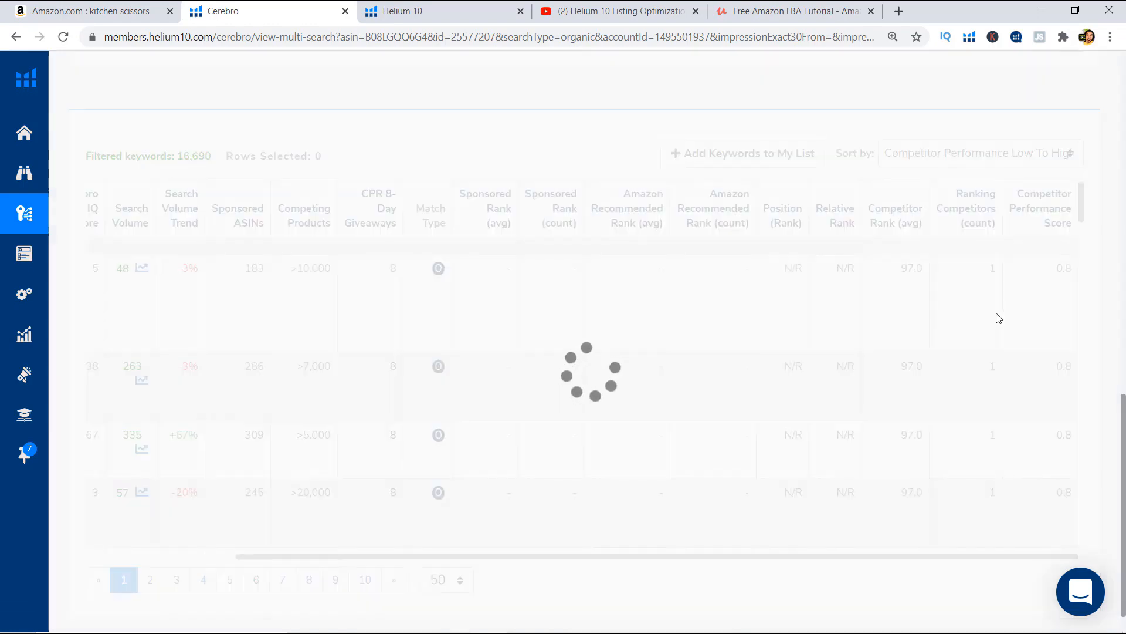
scroll(1018, 335, up, 1)
scroll(933, 584, down, 1)
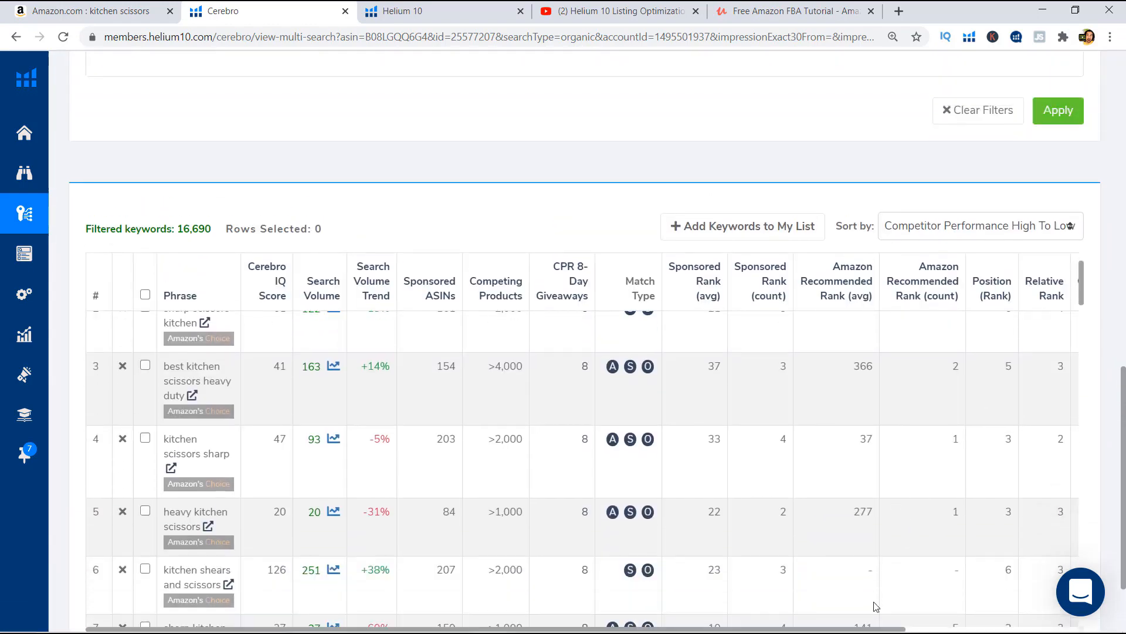
Compare the Competitor Performance Scores of the first sorted phrases with their Relative Rank, Competitor Rank average and Ranking Competitors count
scroll(869, 587, down, 1)
drag(863, 571, 1030, 372)
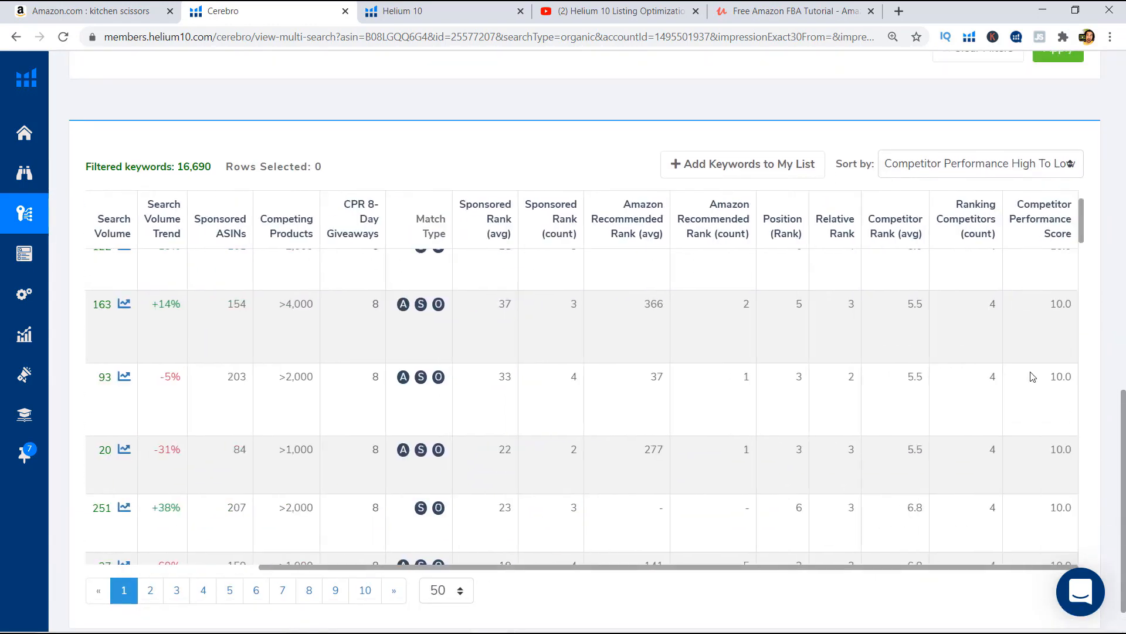
scroll(1031, 372, up, 3)
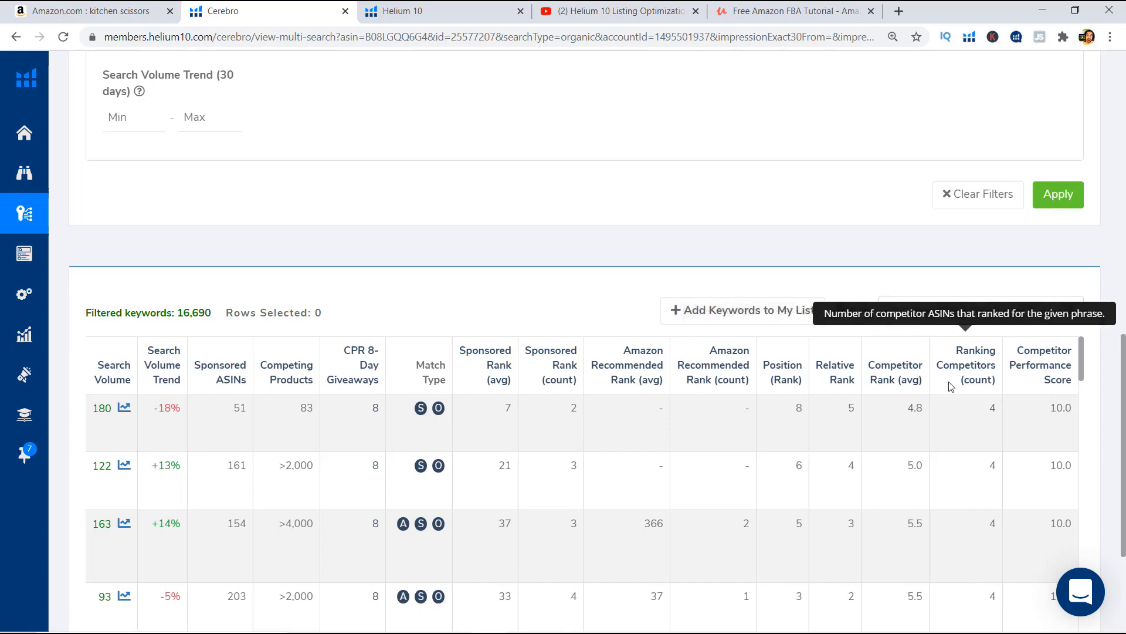
drag(1124, 523, 1123, 562)
drag(974, 611, 761, 607)
click(185, 297)
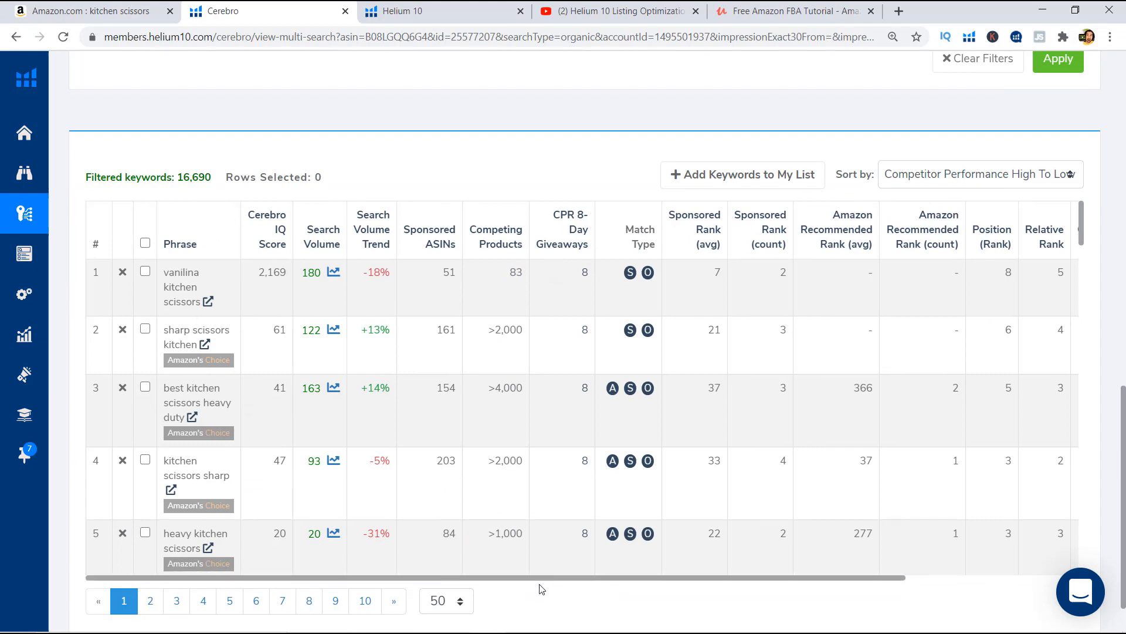
drag(615, 578, 849, 583)
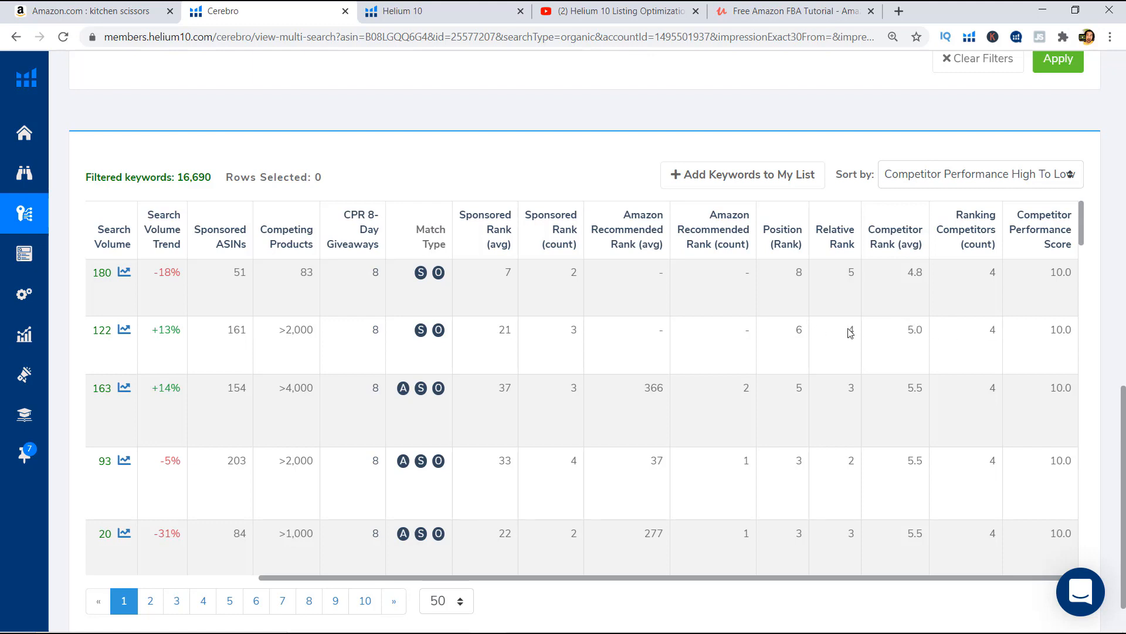
mouse_move(852, 331)
mouse_move(1055, 233)
Examine the Competitor Performance Scores further down the sorted page and the per-ASIN ranks of the phrase with 121 search volume
drag(1083, 220, 1118, 575)
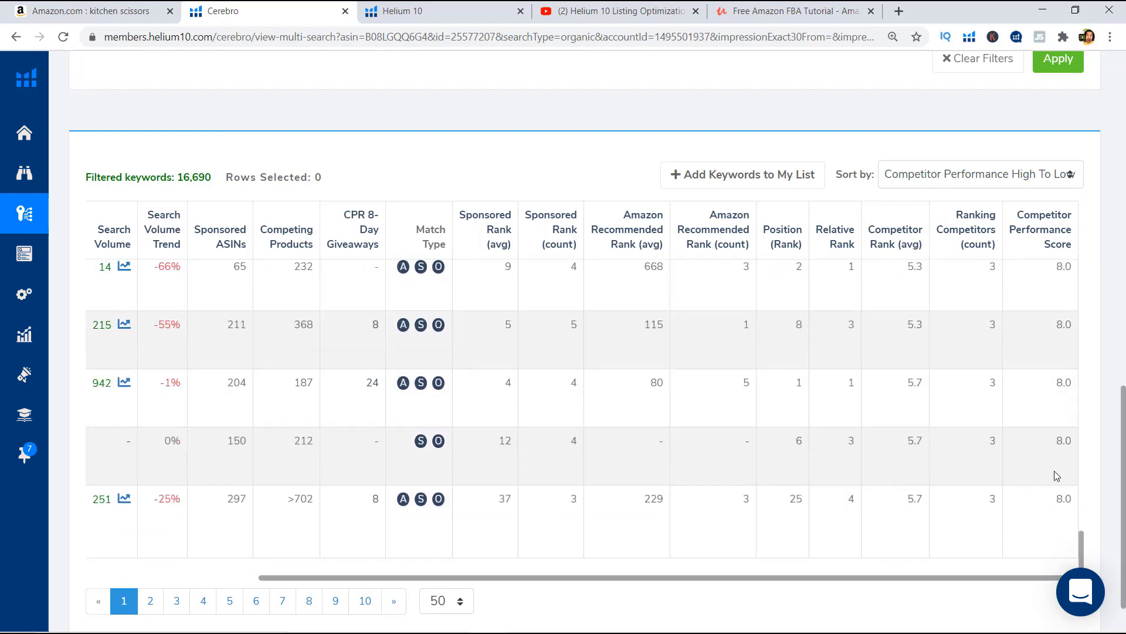
scroll(1064, 452, up, 6)
scroll(1056, 437, down, 3)
scroll(1055, 434, down, 2)
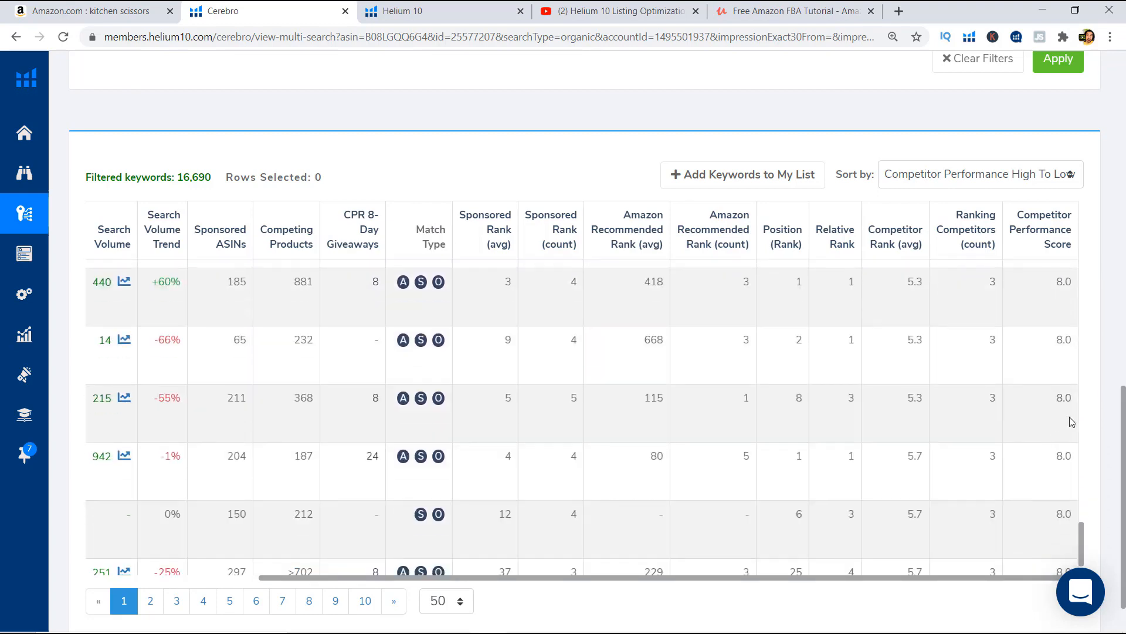
drag(1081, 541, 1109, 493)
scroll(1028, 442, up, 2)
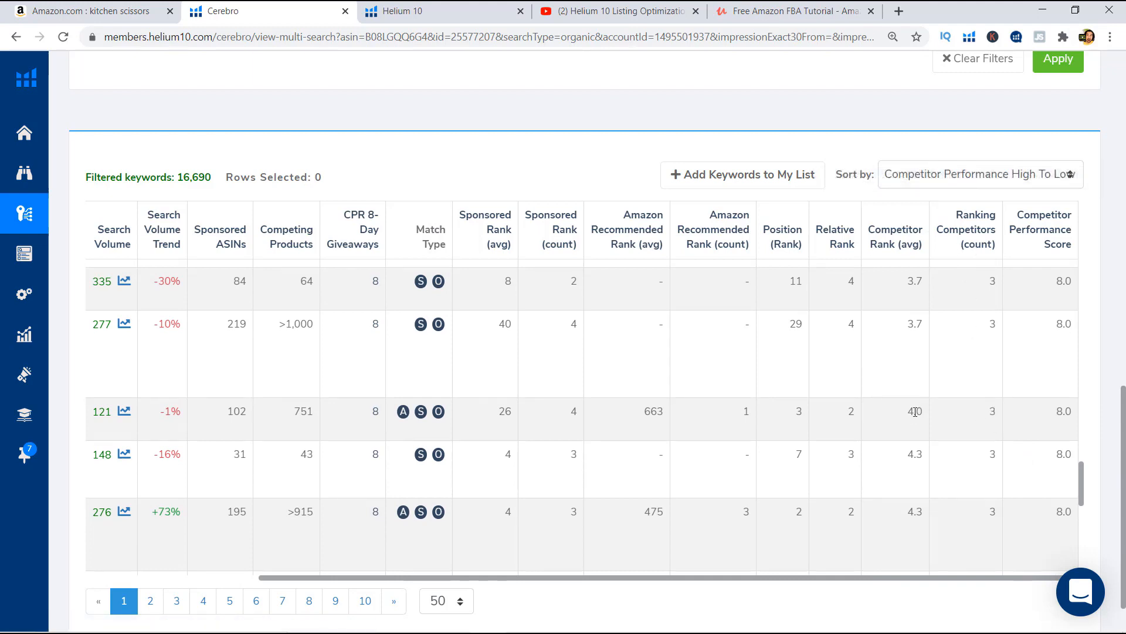
mouse_move(852, 412)
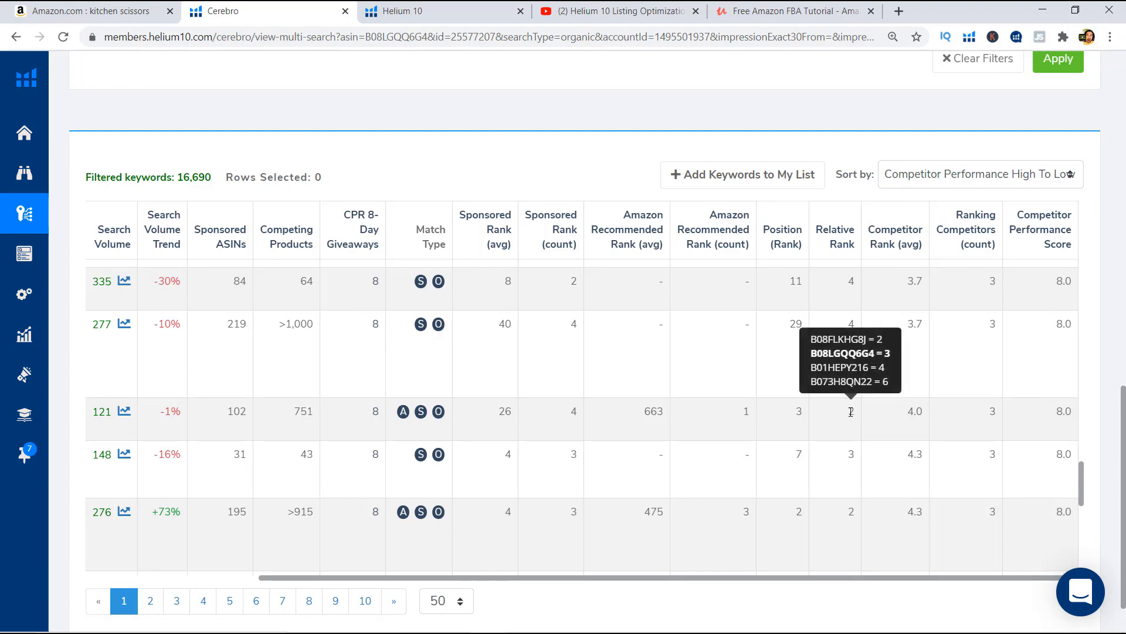
scroll(1039, 403, up, 10)
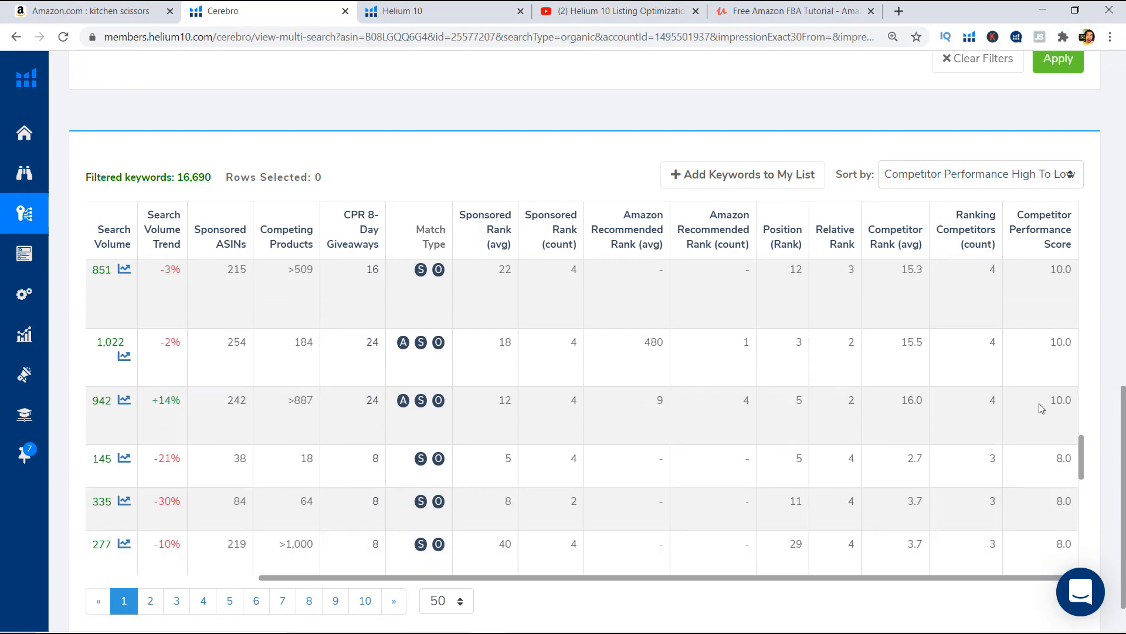
scroll(1070, 356, up, 15)
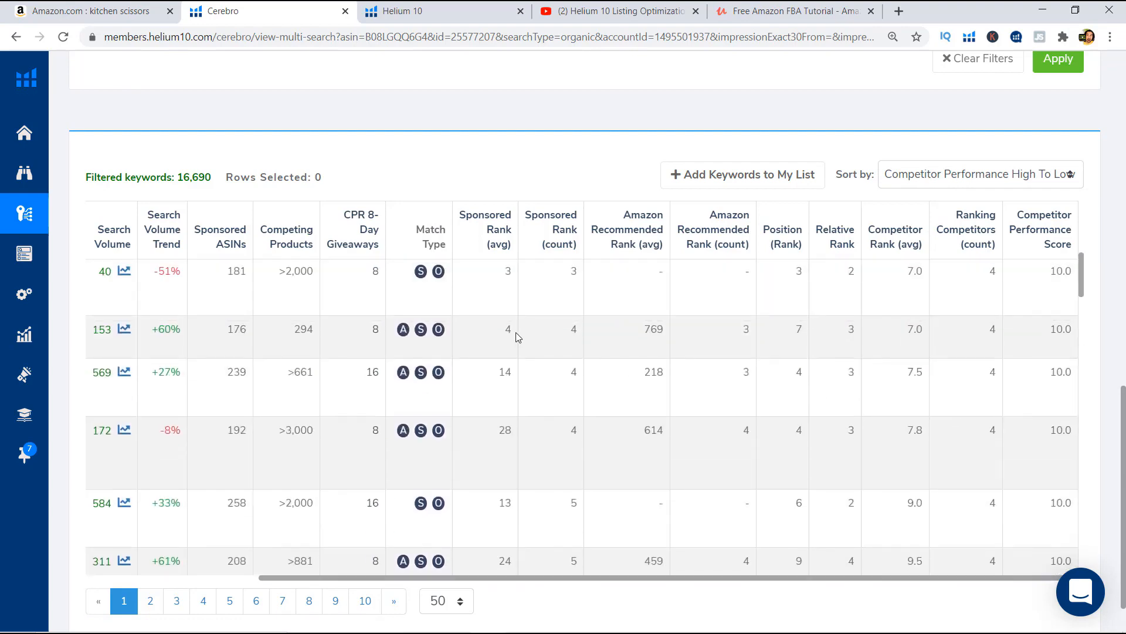
Set the Competitor Performance filter to a minimum of 10 and a maximum of 10 and apply the filters
scroll(348, 186, up, 7)
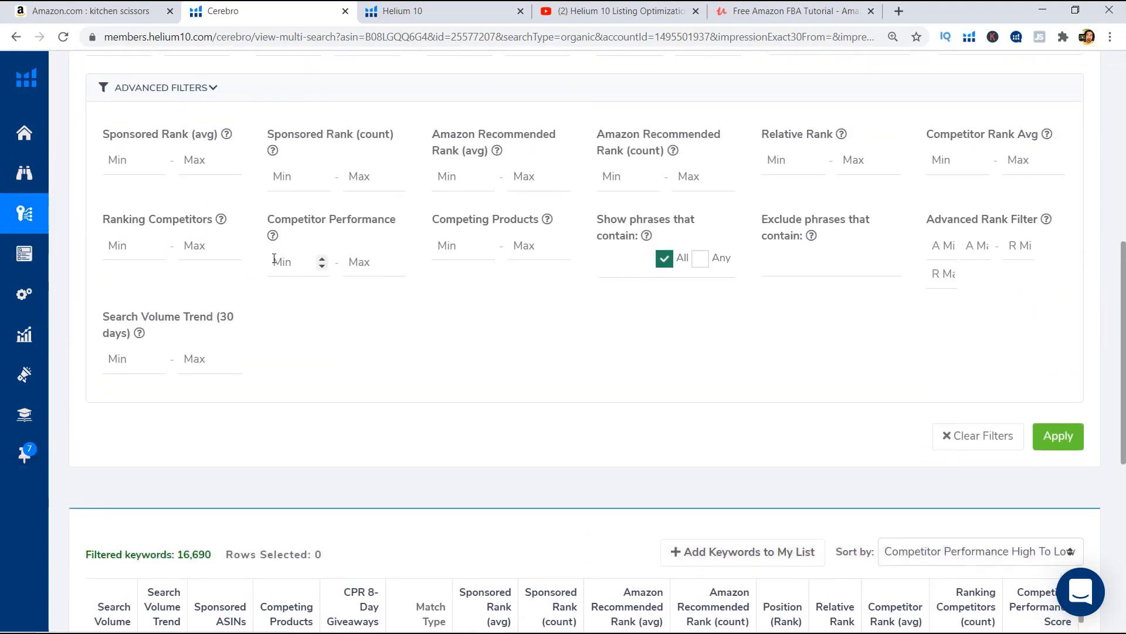
mouse_move(273, 309)
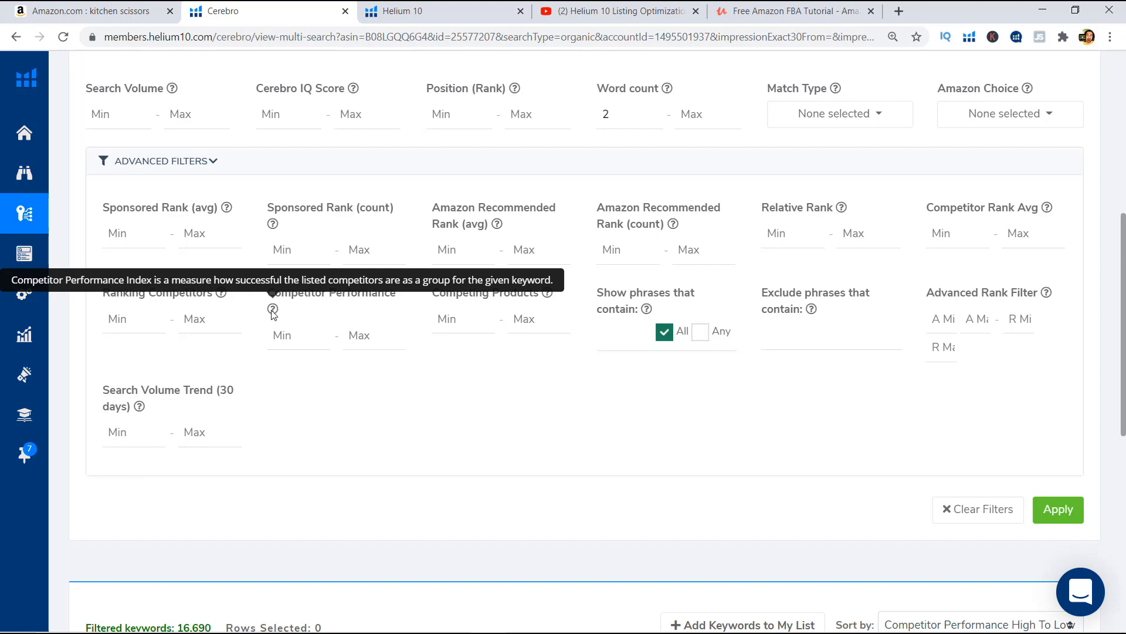
click(295, 337)
text(1)
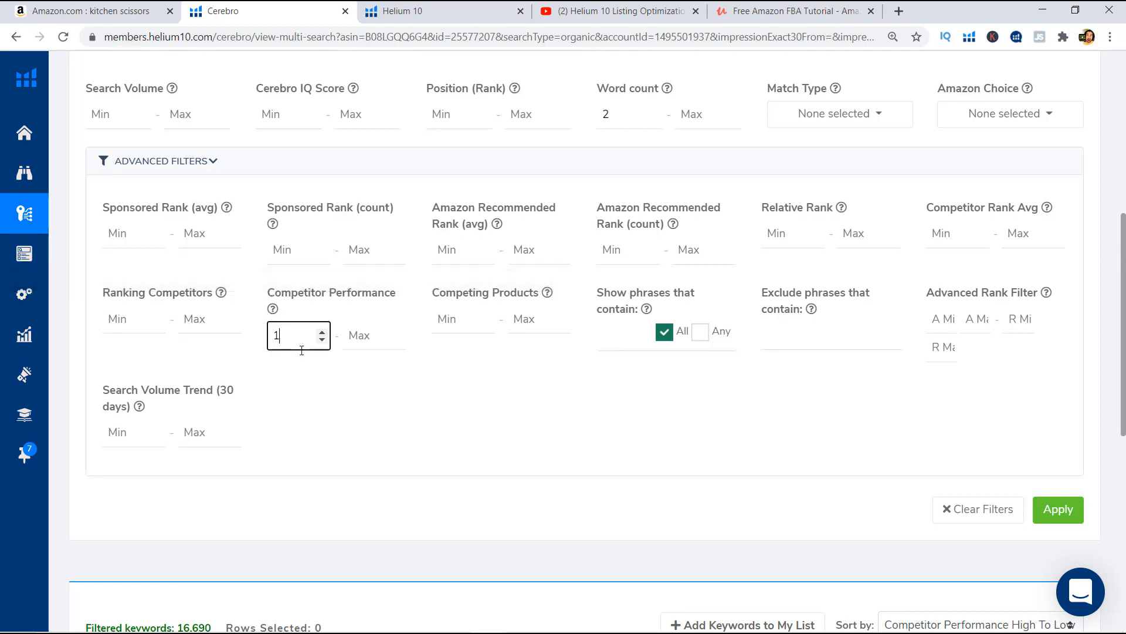
text(0)
key(Tab)
text(10)
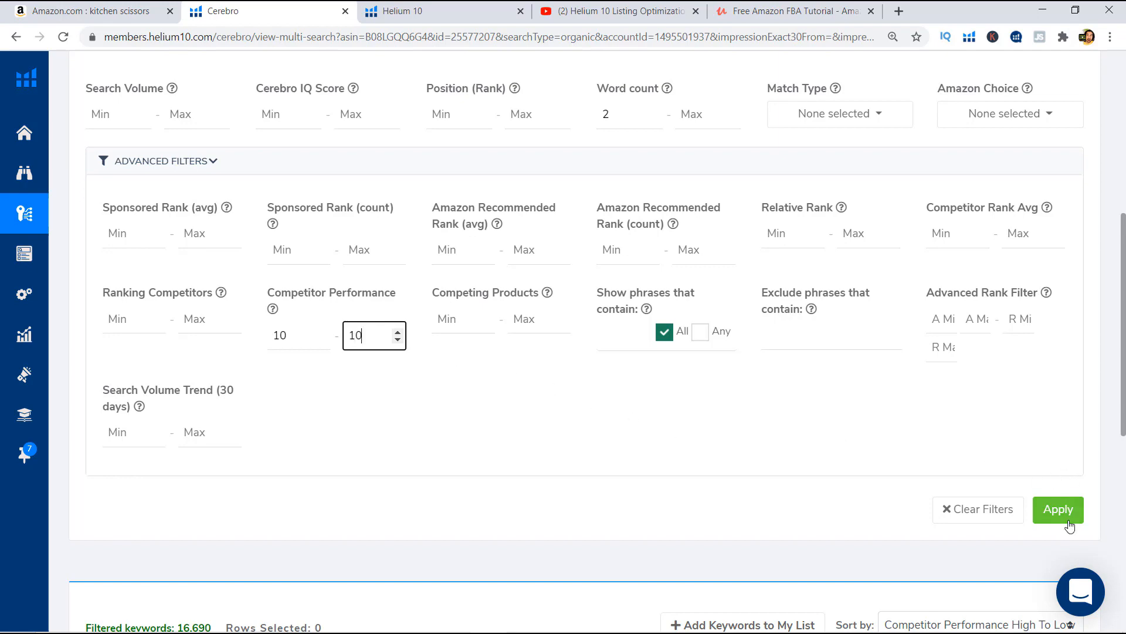
click(1069, 525)
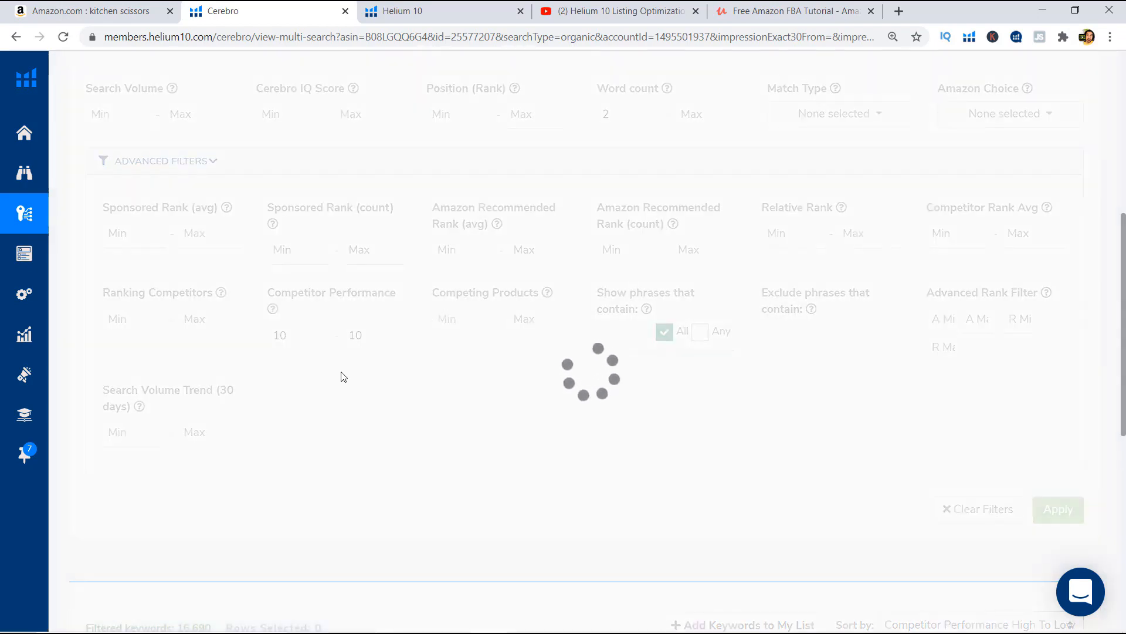
Review the phrases filtered by Competitor Performance, including their search volume, Position and Relative Rank
scroll(204, 407, down, 4)
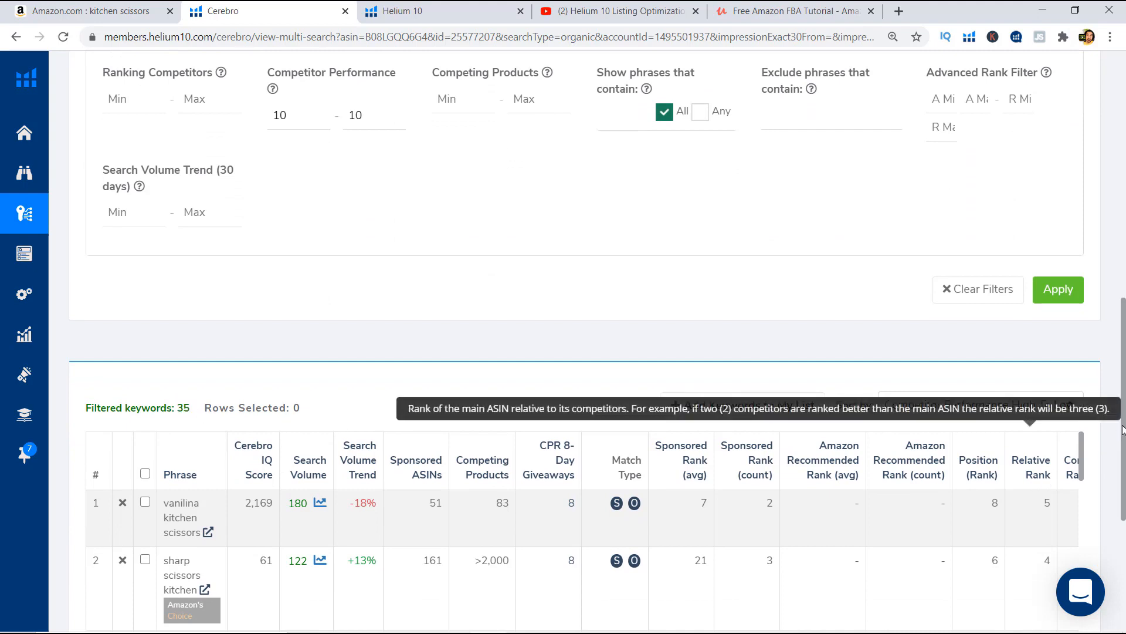
scroll(1123, 429, down, 2)
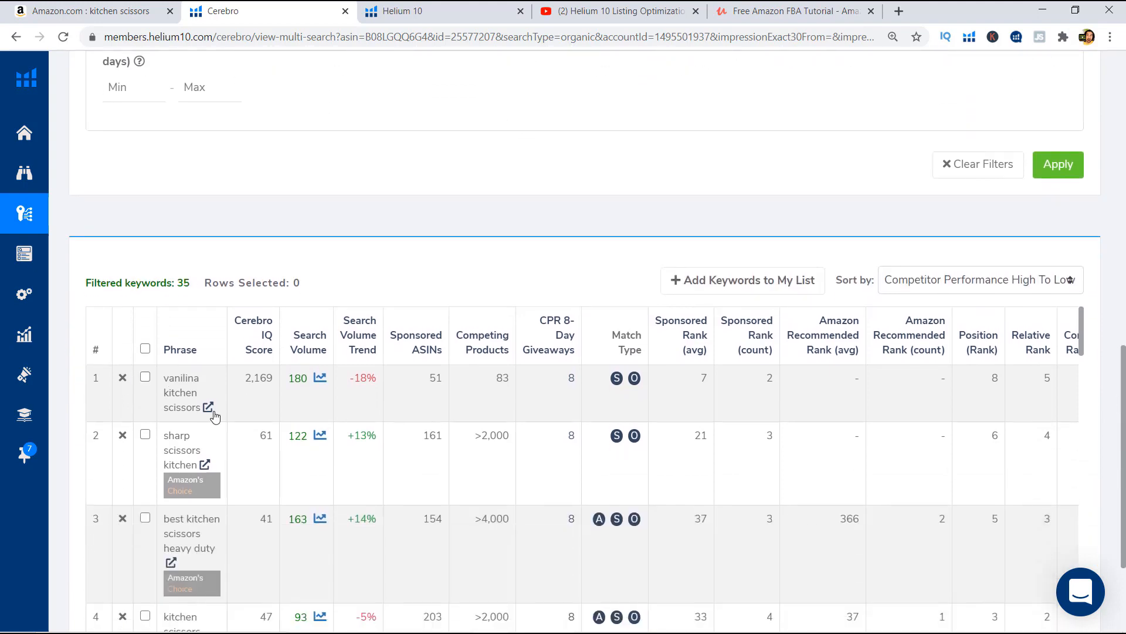
scroll(207, 459, down, 1)
scroll(207, 459, down, 1)
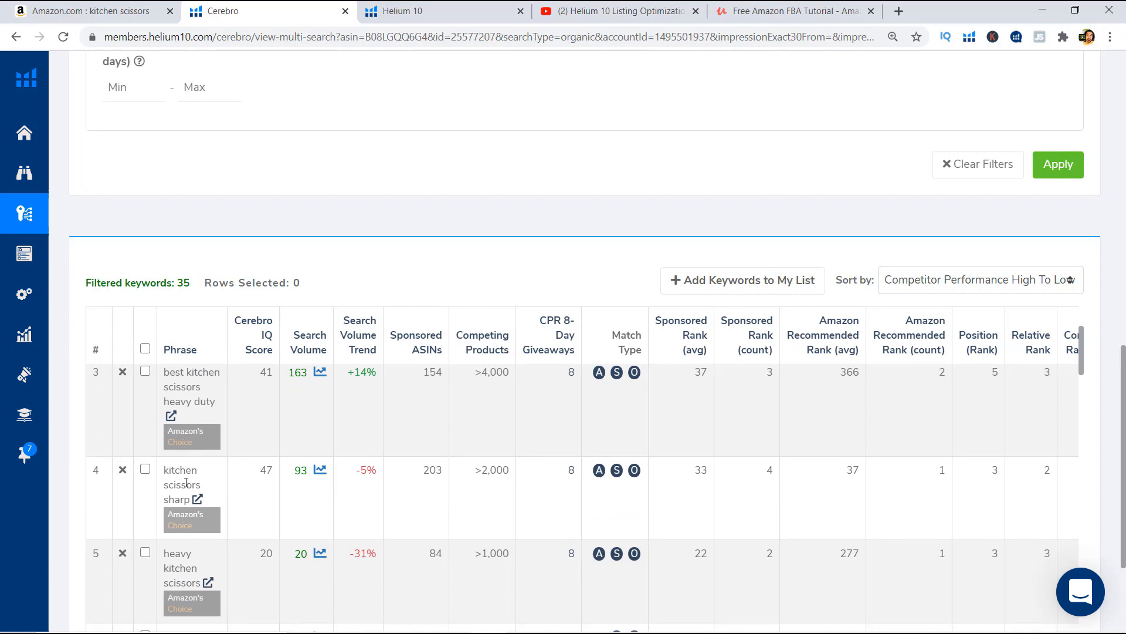
scroll(199, 452, down, 5)
scroll(200, 452, down, 10)
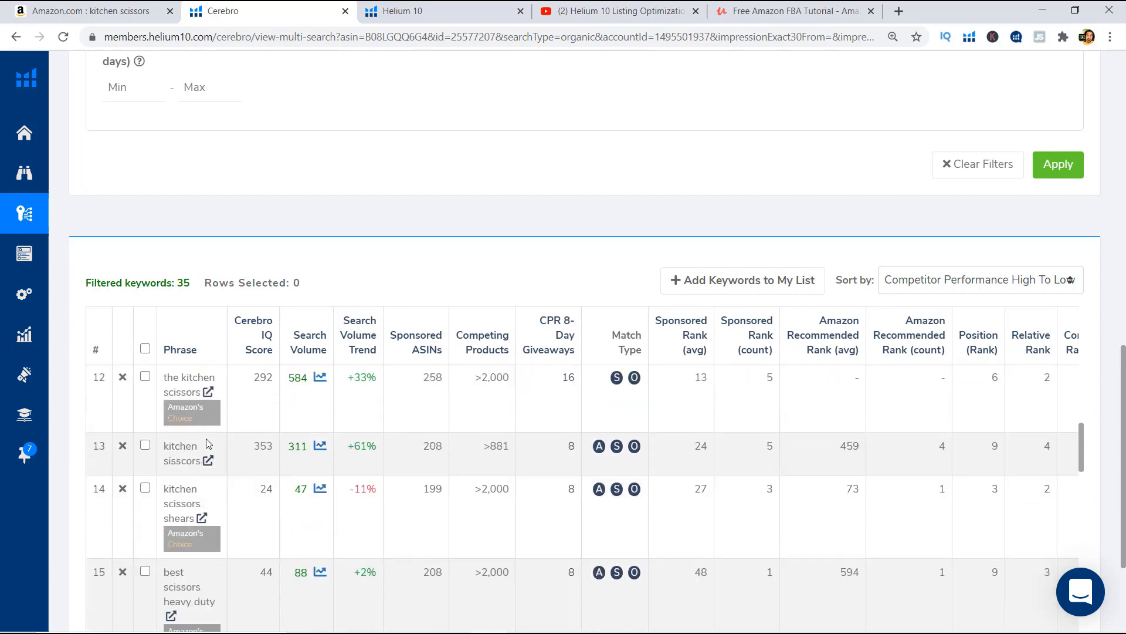
scroll(224, 487, down, 3)
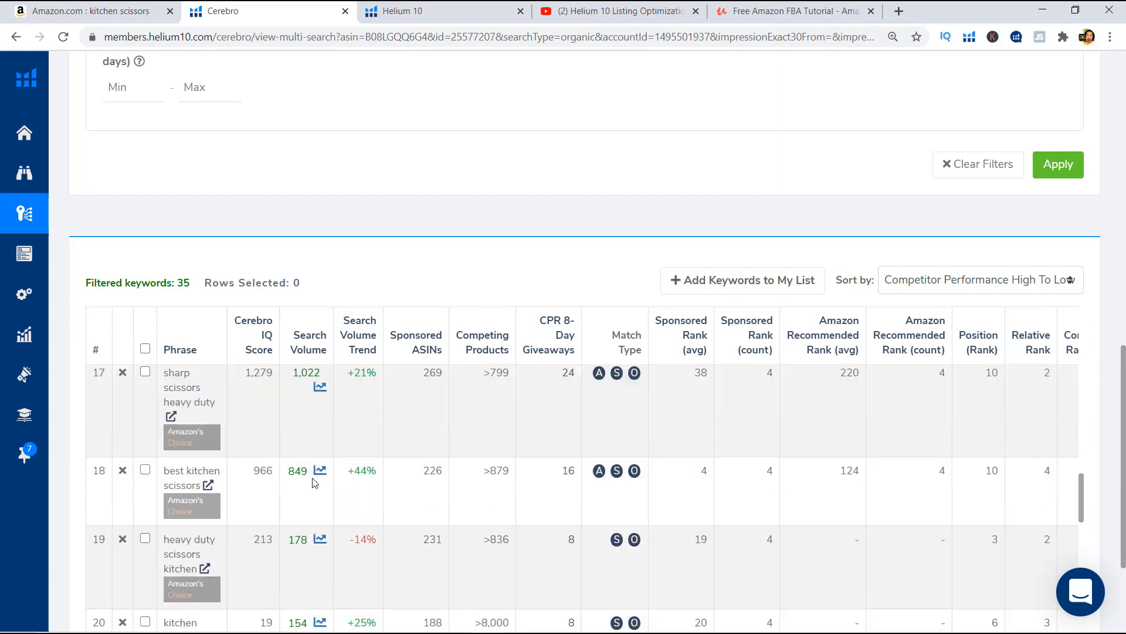
scroll(205, 470, up, 1)
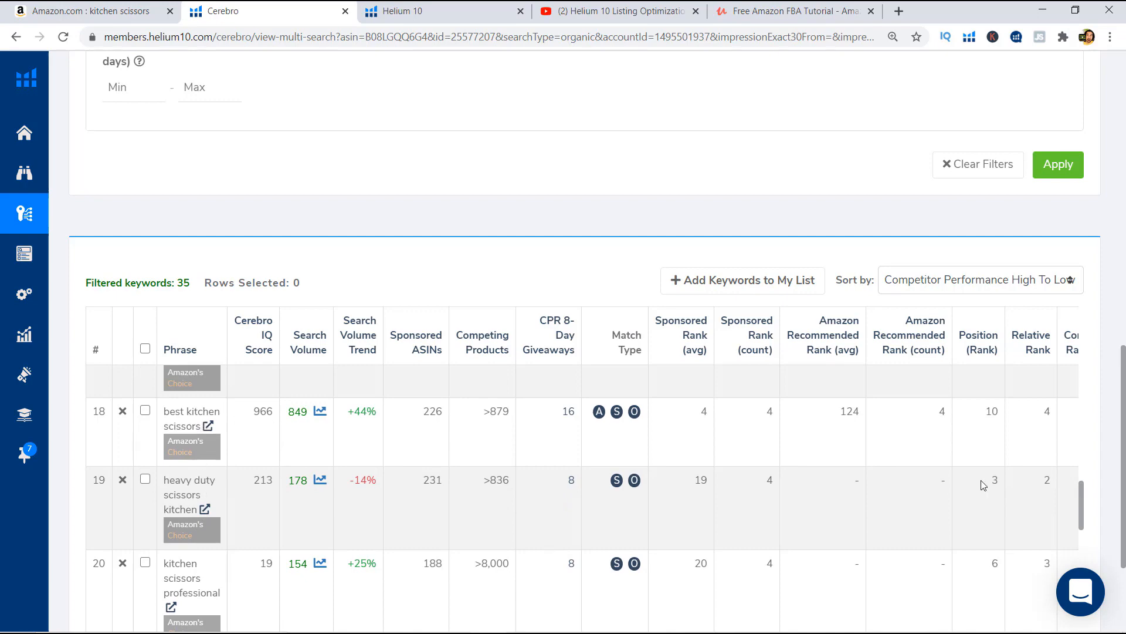
scroll(980, 485, up, 15)
scroll(841, 473, up, 2)
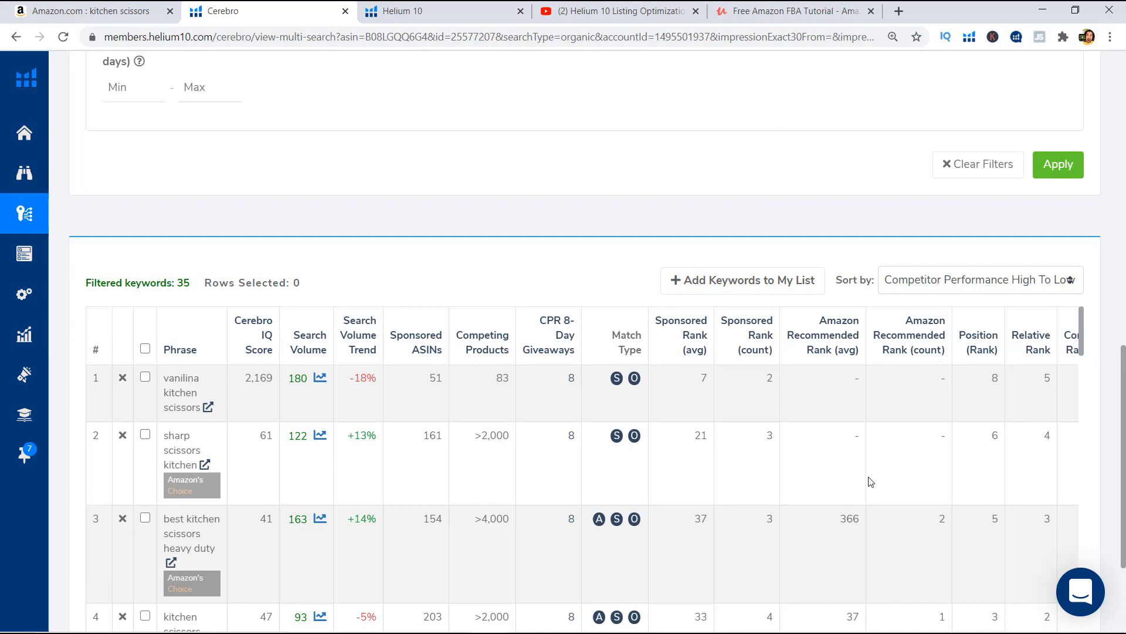
scroll(862, 446, up, 3)
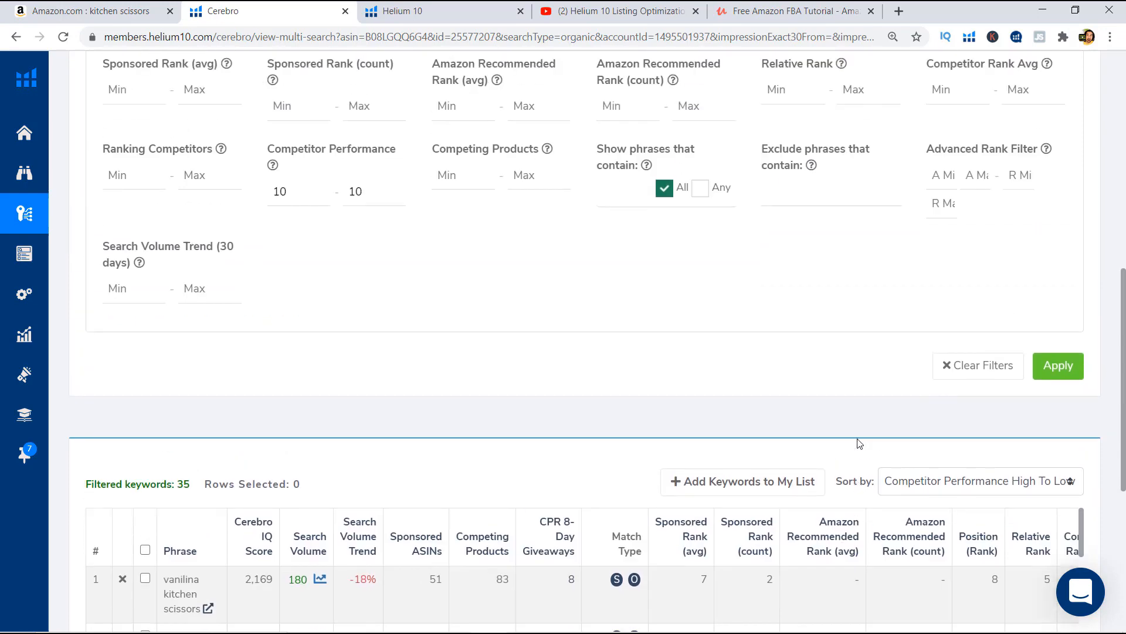
scroll(860, 443, up, 1)
scroll(376, 482, down, 2)
scroll(252, 557, down, 2)
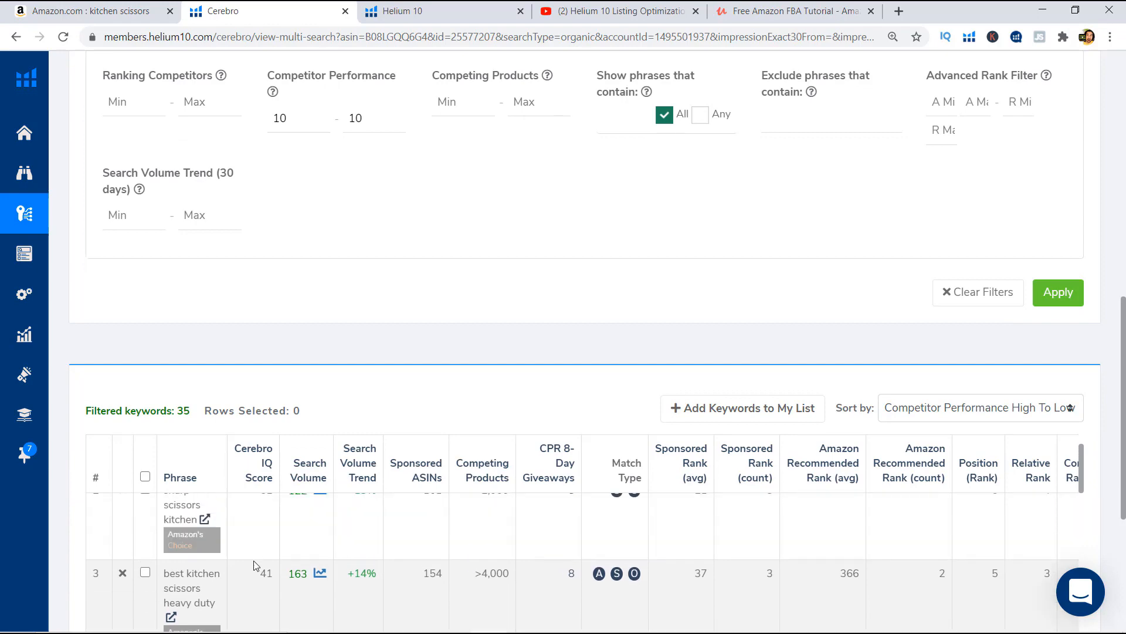
Clear the Competitor Performance minimum and maximum and reapply the filters
scroll(253, 561, up, 2)
scroll(351, 380, up, 1)
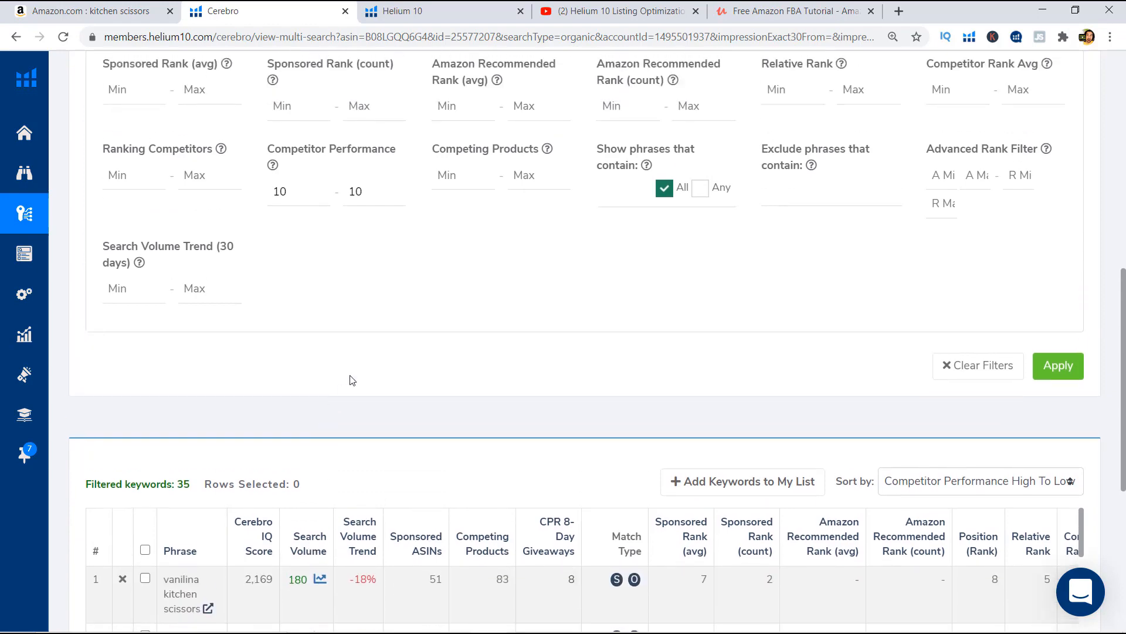
scroll(363, 367, up, 3)
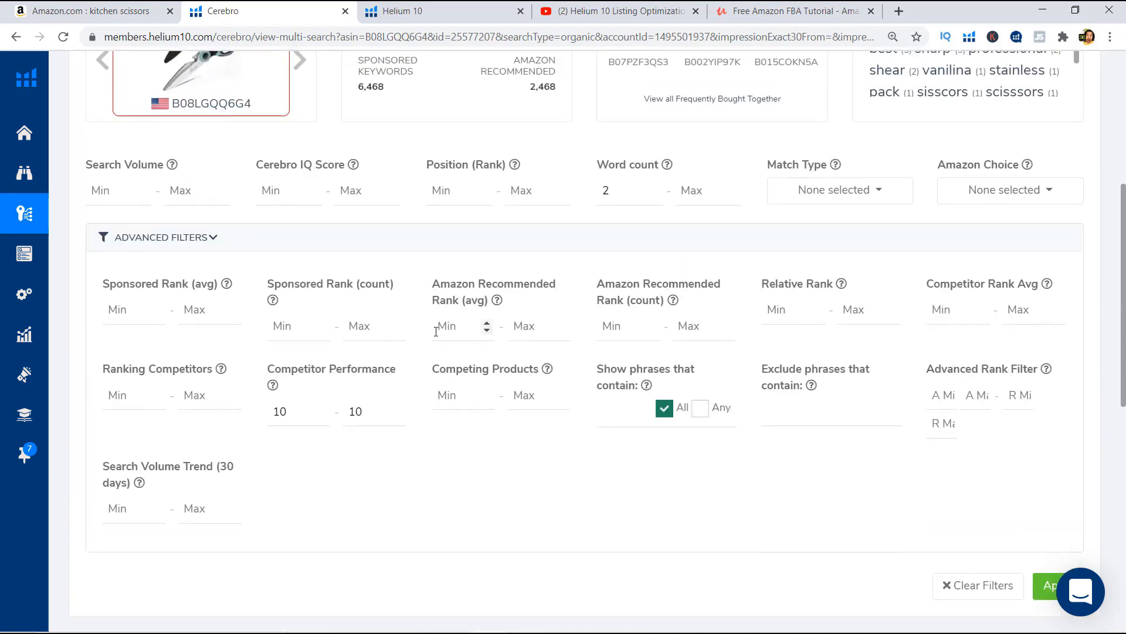
scroll(457, 334, up, 3)
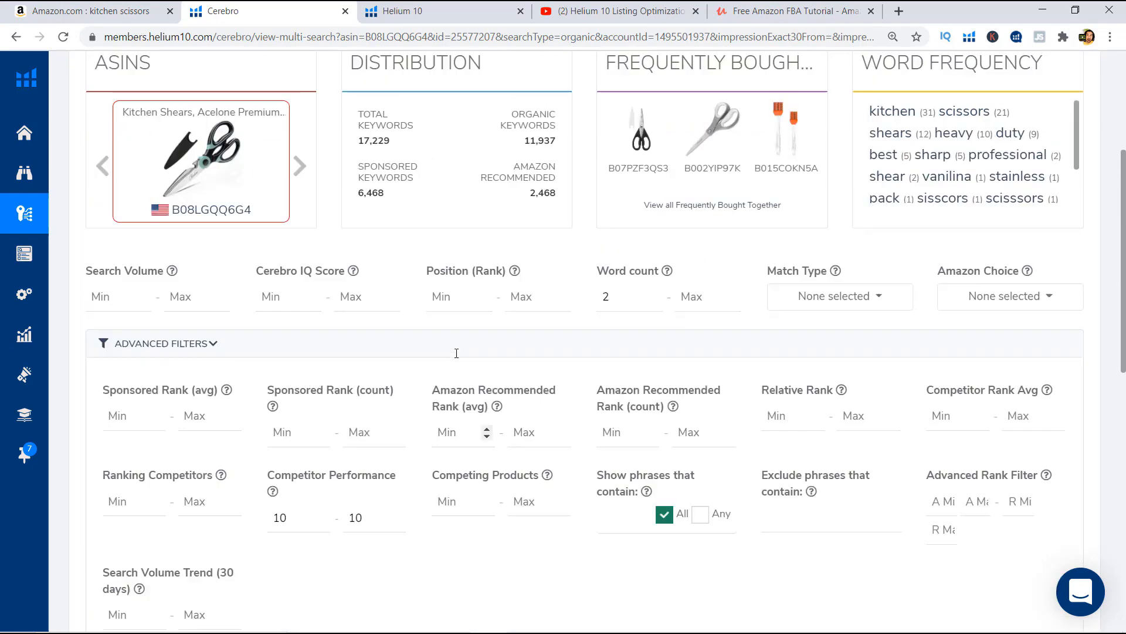
scroll(460, 334, down, 1)
scroll(292, 531, down, 2)
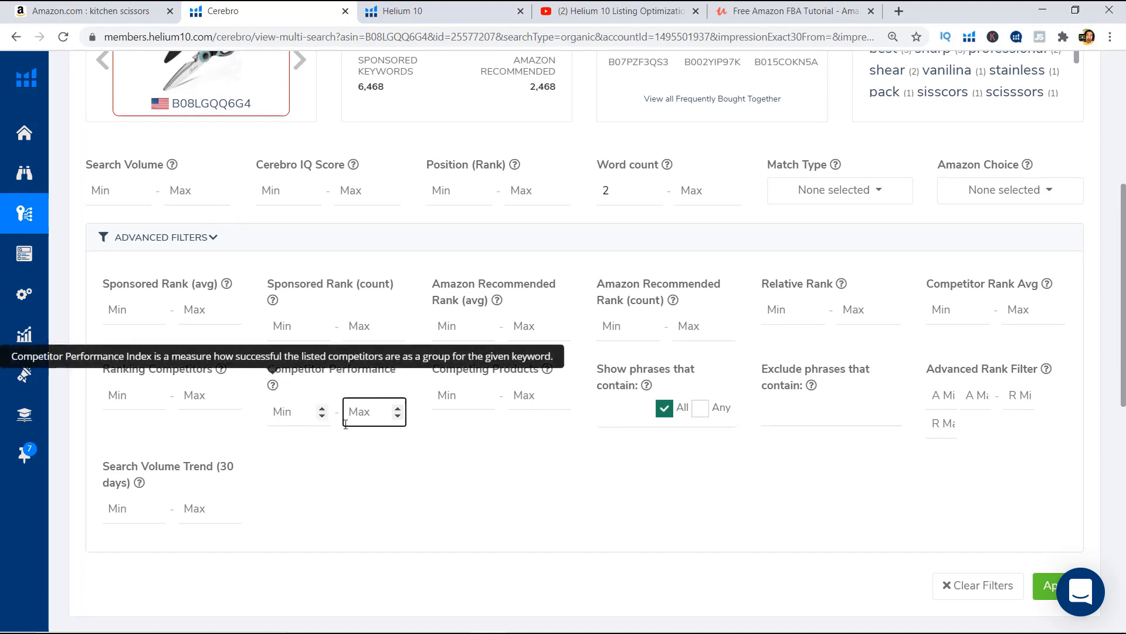
text(1)
key(BackSpace)
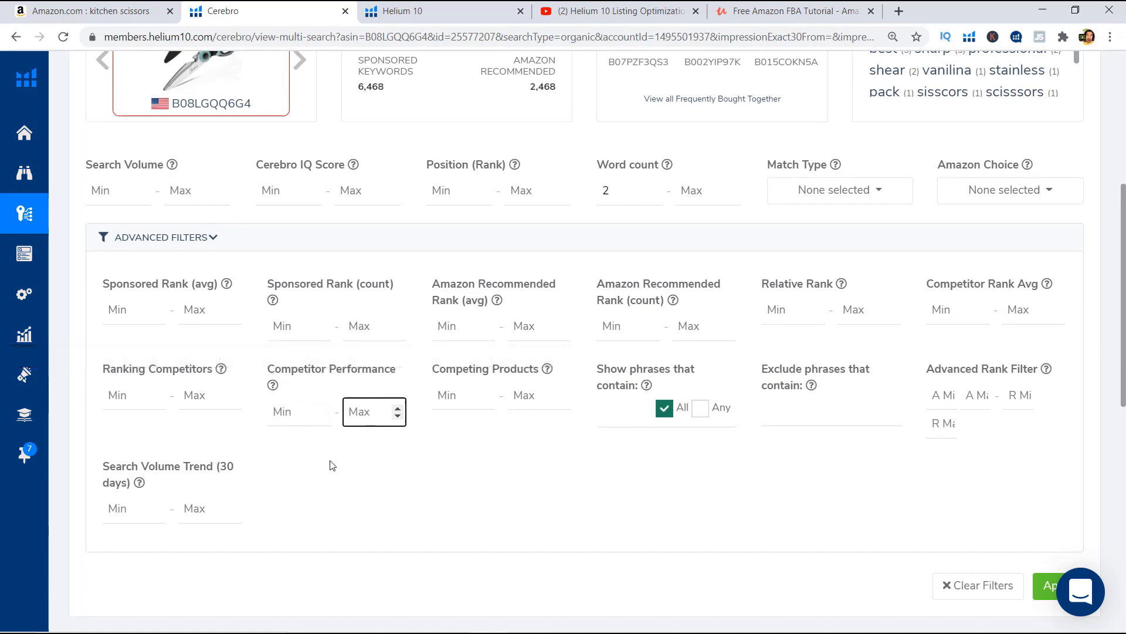
click(312, 368)
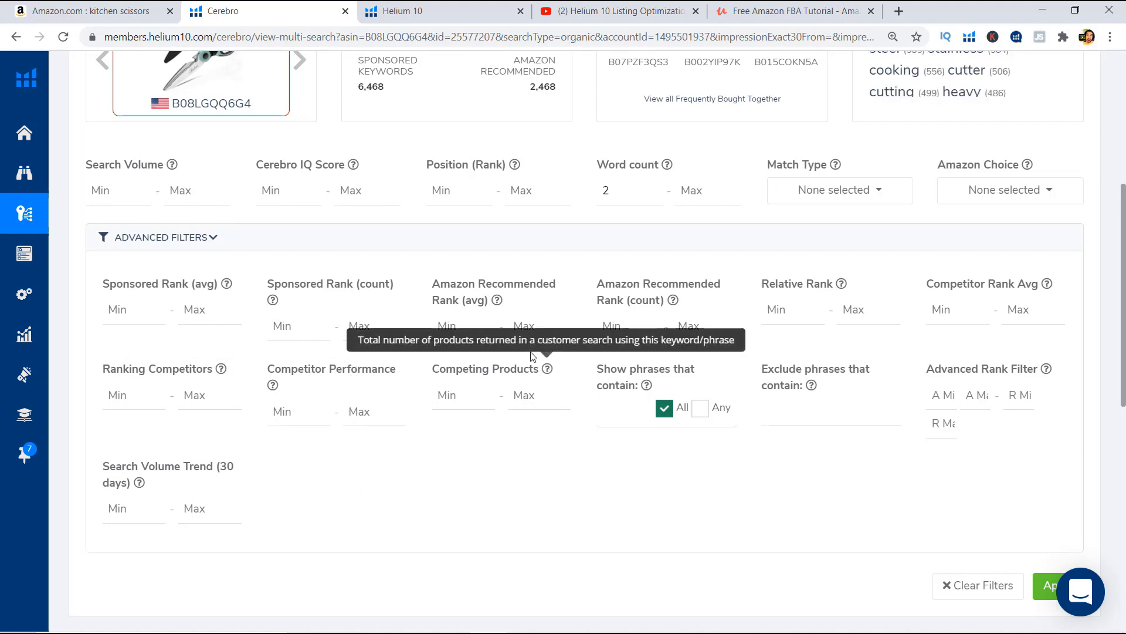
Read the explanation of Competing Products and sort the phrases by Competing Products from low to high
mouse_move(553, 371)
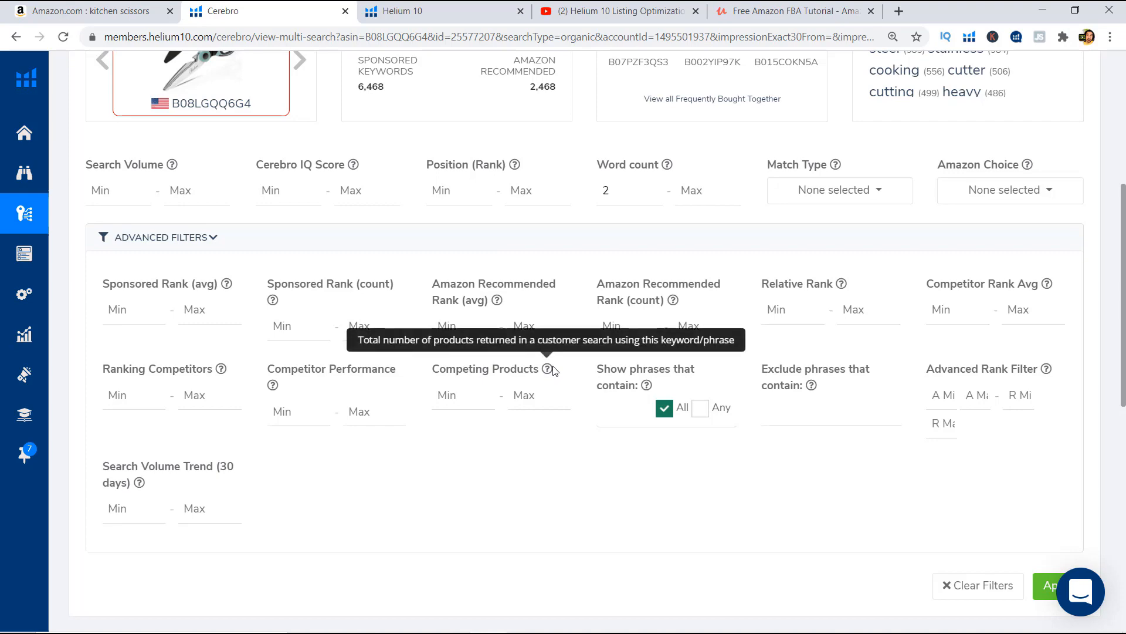
scroll(445, 388, down, 8)
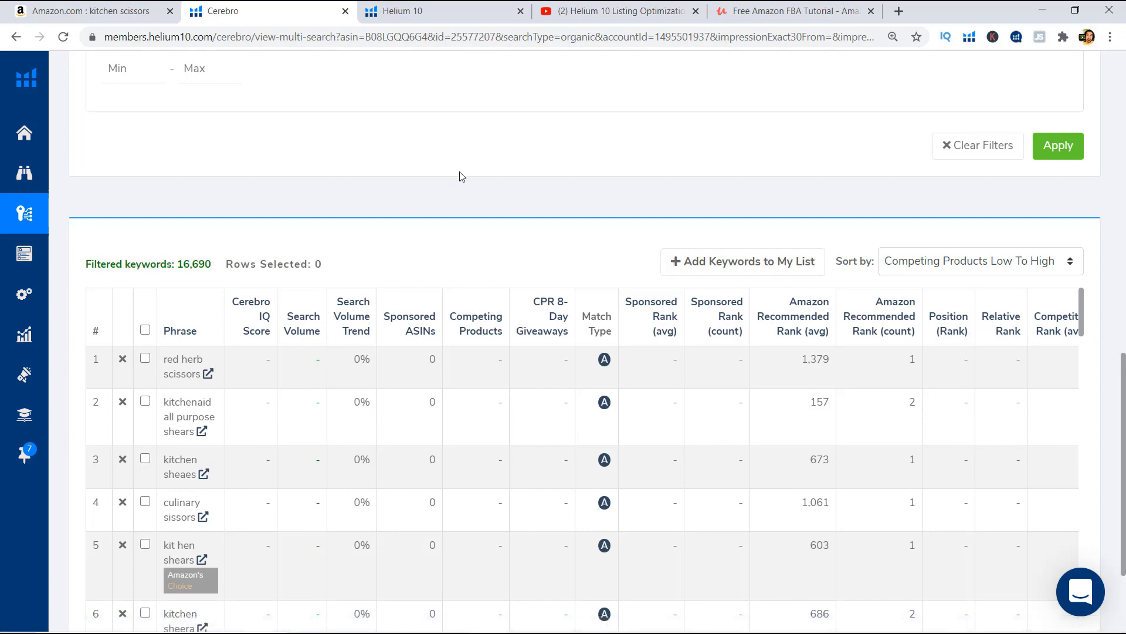
scroll(492, 238, up, 2)
scroll(476, 299, up, 3)
scroll(476, 306, down, 1)
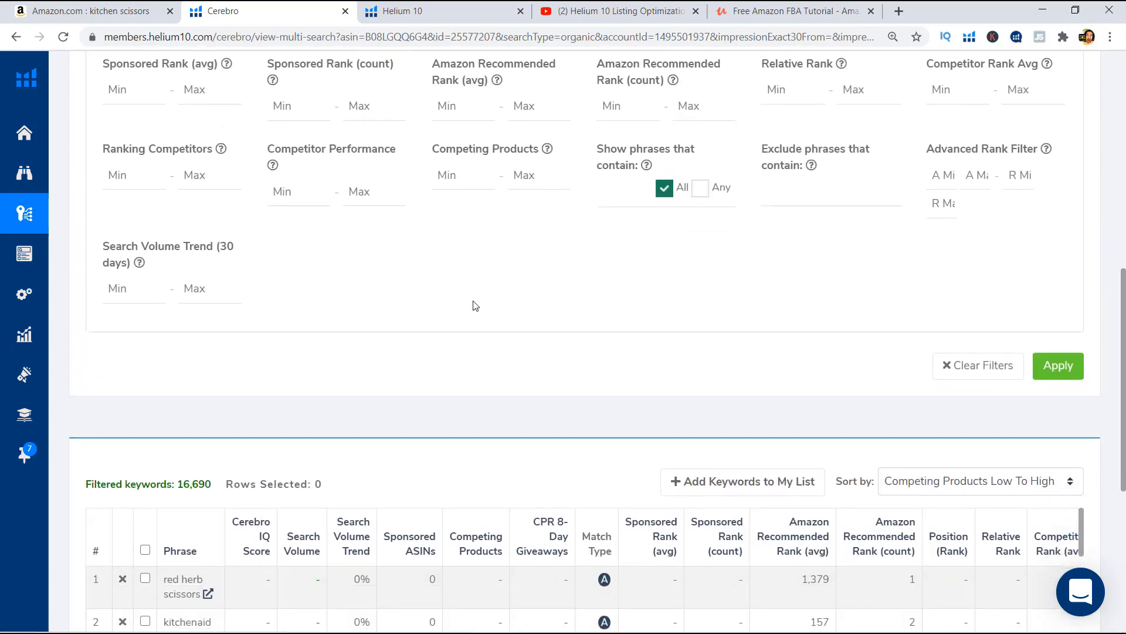
Set the Competing Products filter to a minimum of 1 and a maximum of 100 and apply the filters
scroll(469, 305, up, 3)
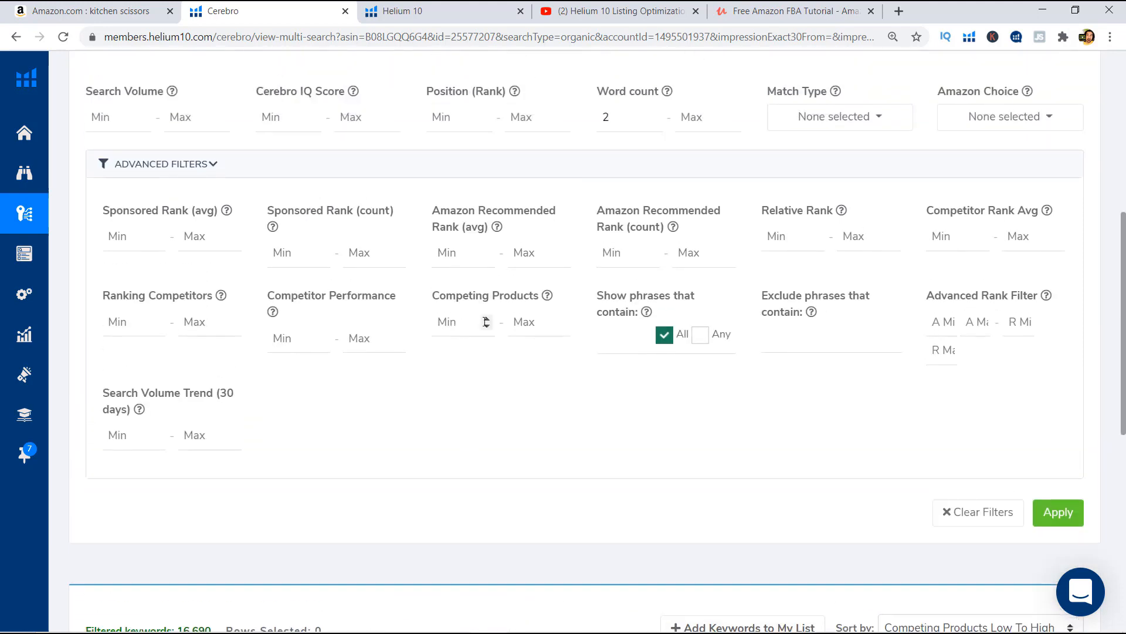
click(462, 334)
text(1)
click(522, 331)
text(100)
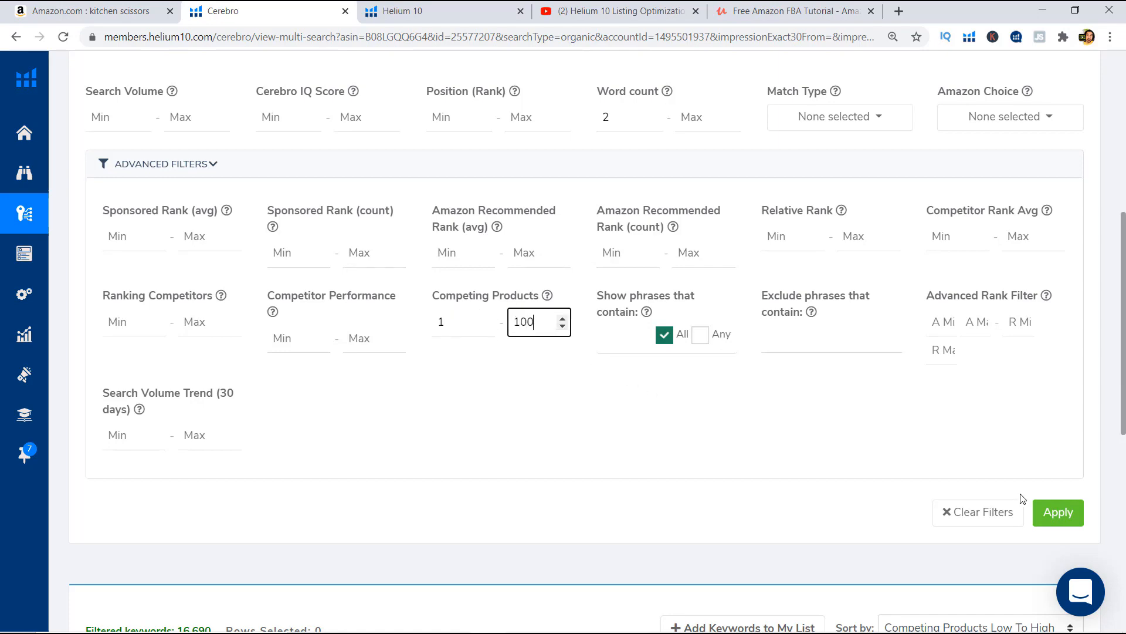
click(1059, 513)
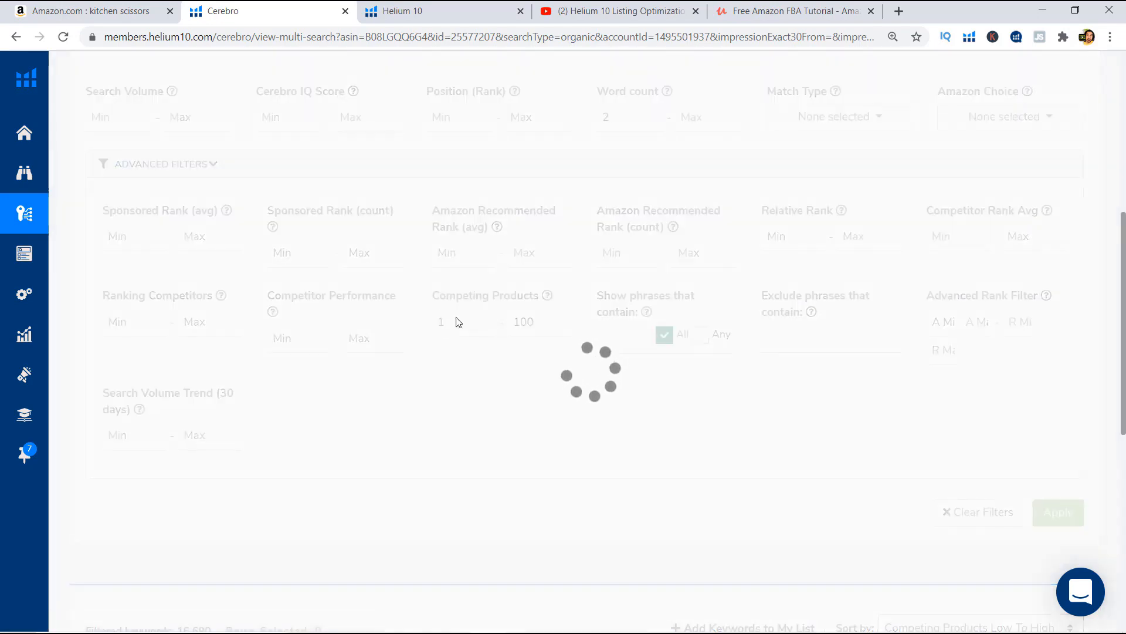
Review the phrases filtered by Competing Products, comparing their relevance, search volume, Cerebro IQ Score and number of competing products
scroll(499, 320, down, 1)
scroll(500, 321, down, 2)
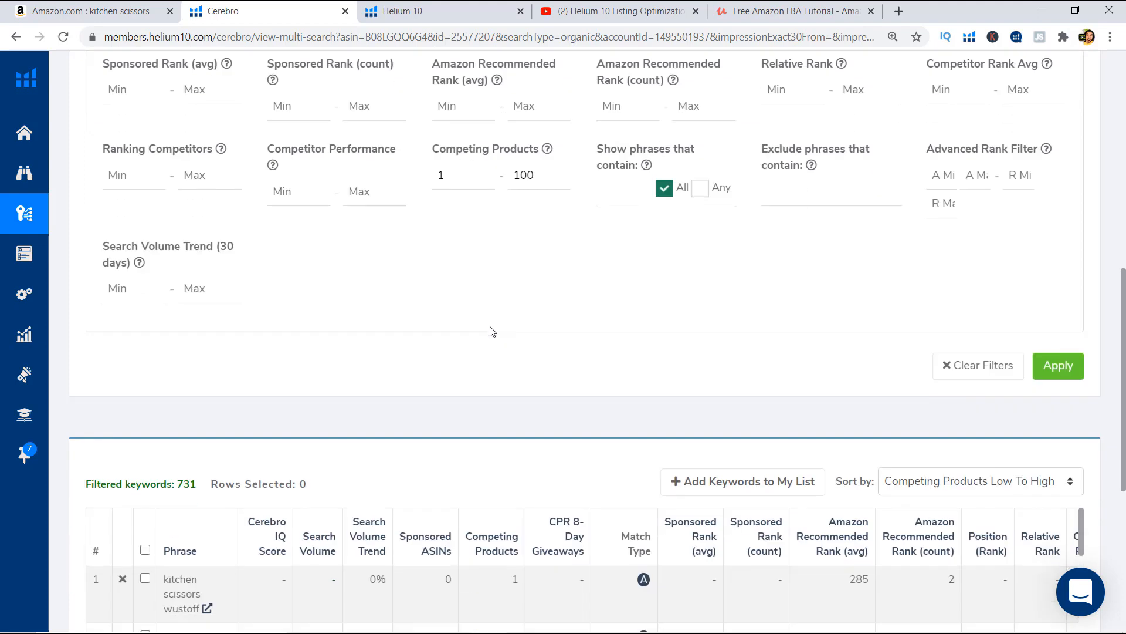
scroll(444, 352, down, 1)
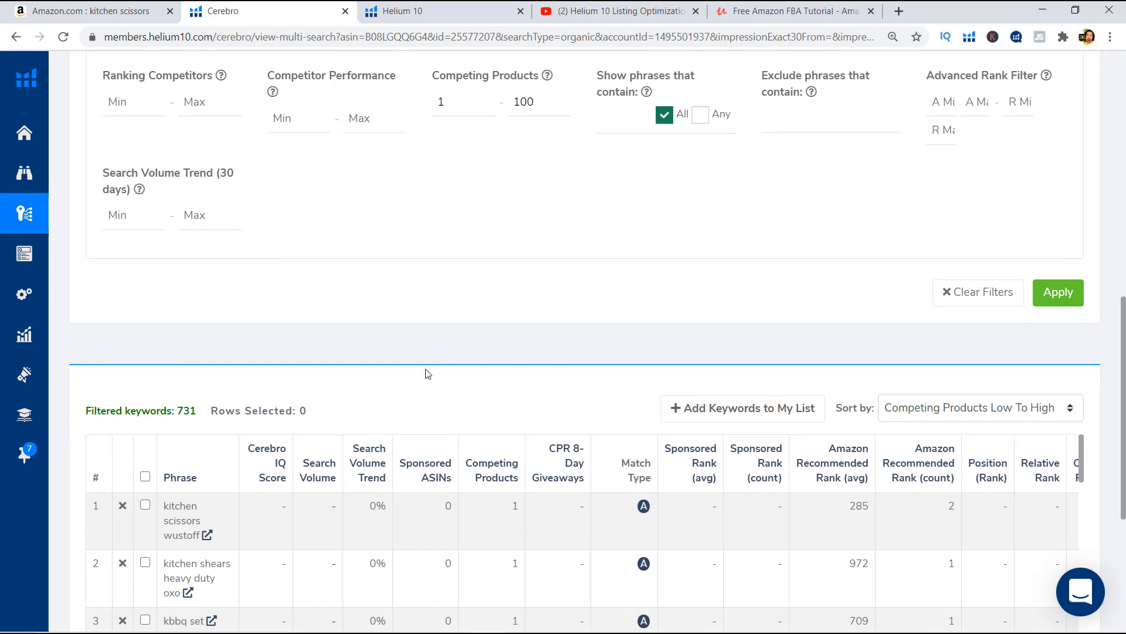
scroll(519, 474, down, 8)
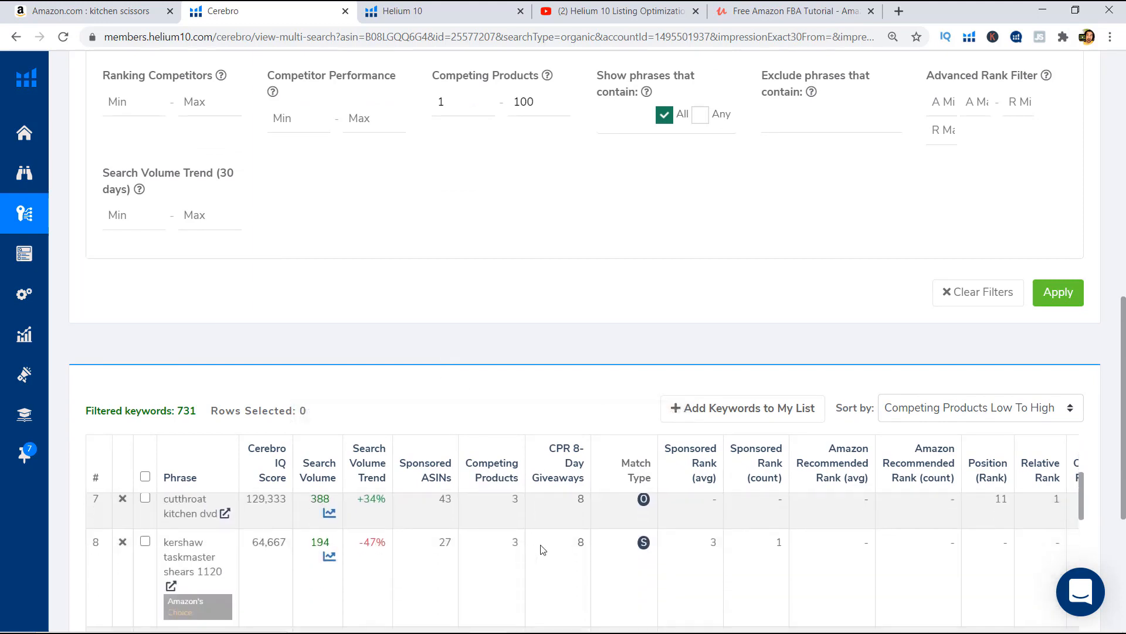
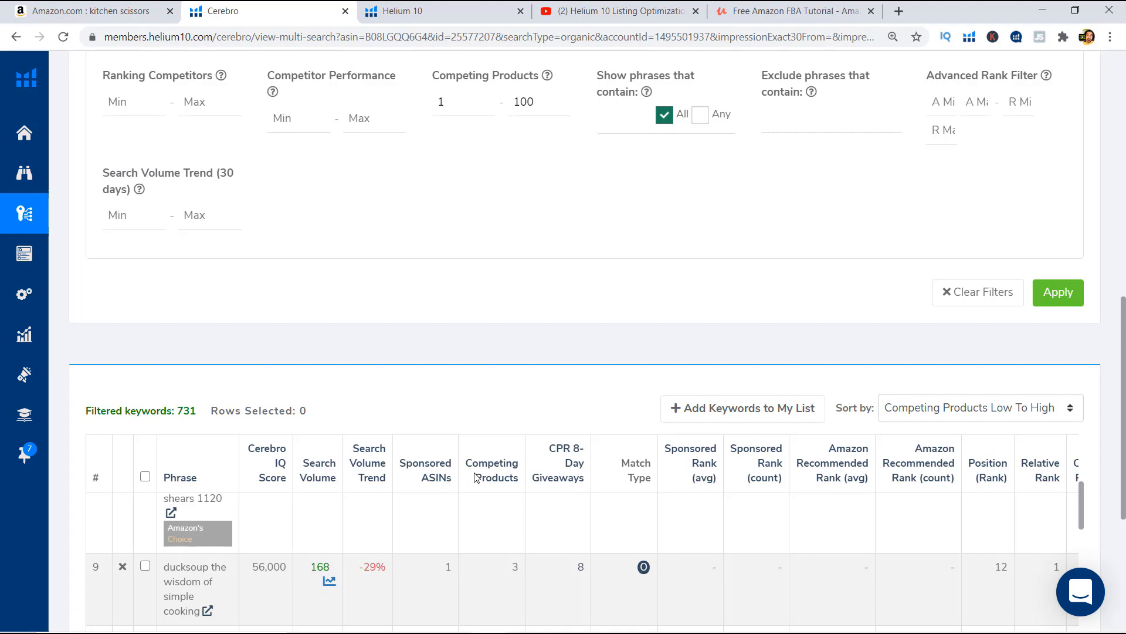
scroll(493, 469, down, 3)
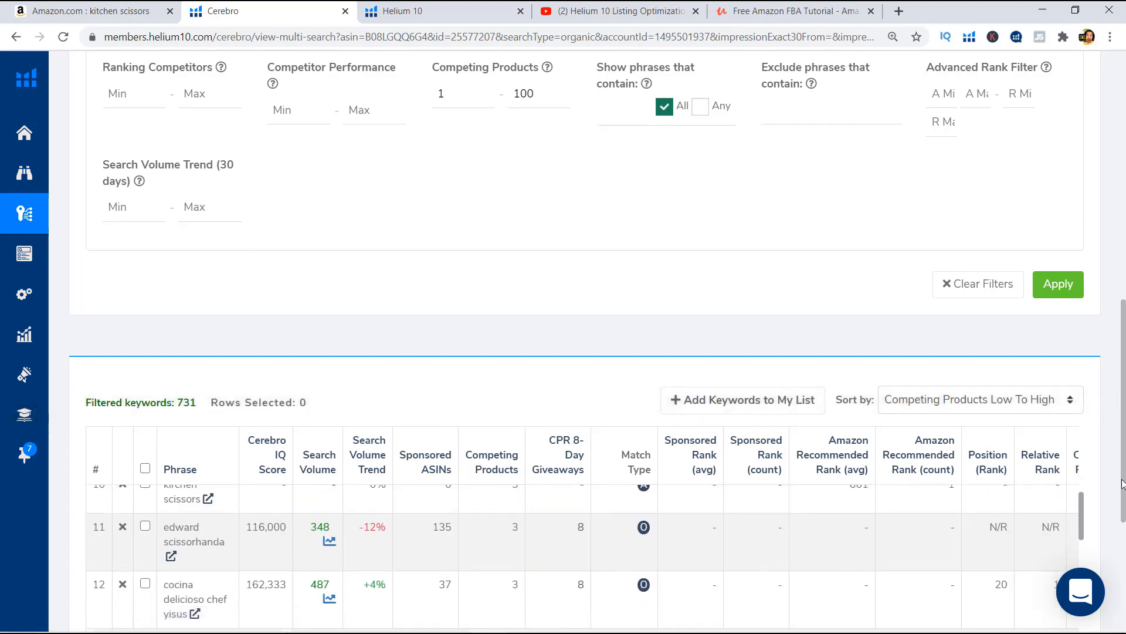
scroll(470, 481, down, 5)
scroll(289, 509, up, 2)
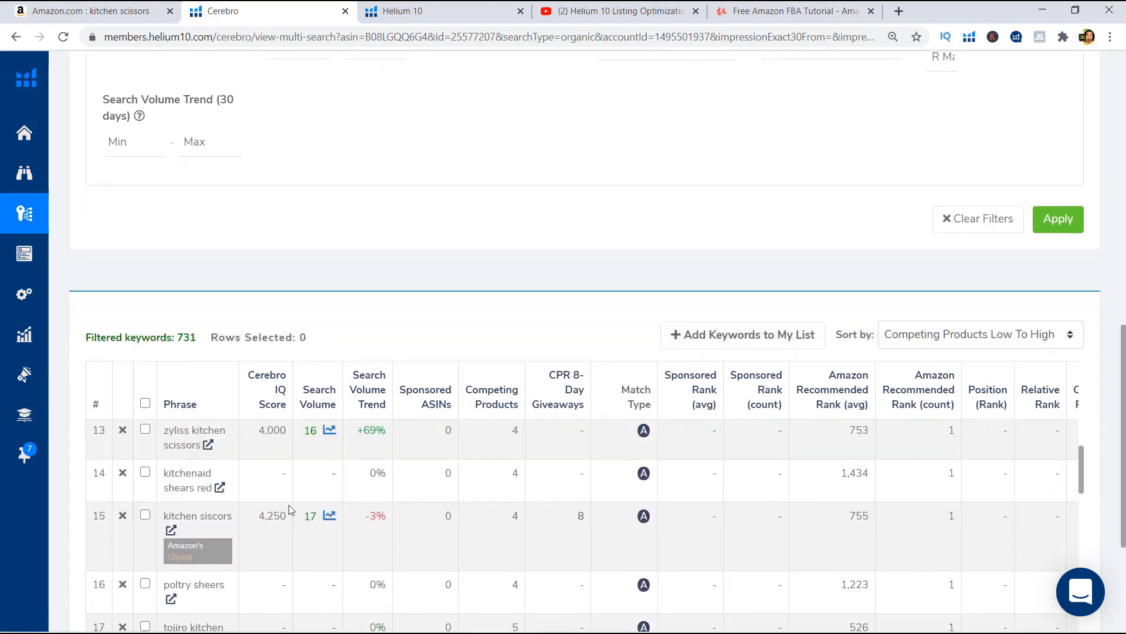
scroll(232, 540, up, 1)
scroll(202, 509, down, 2)
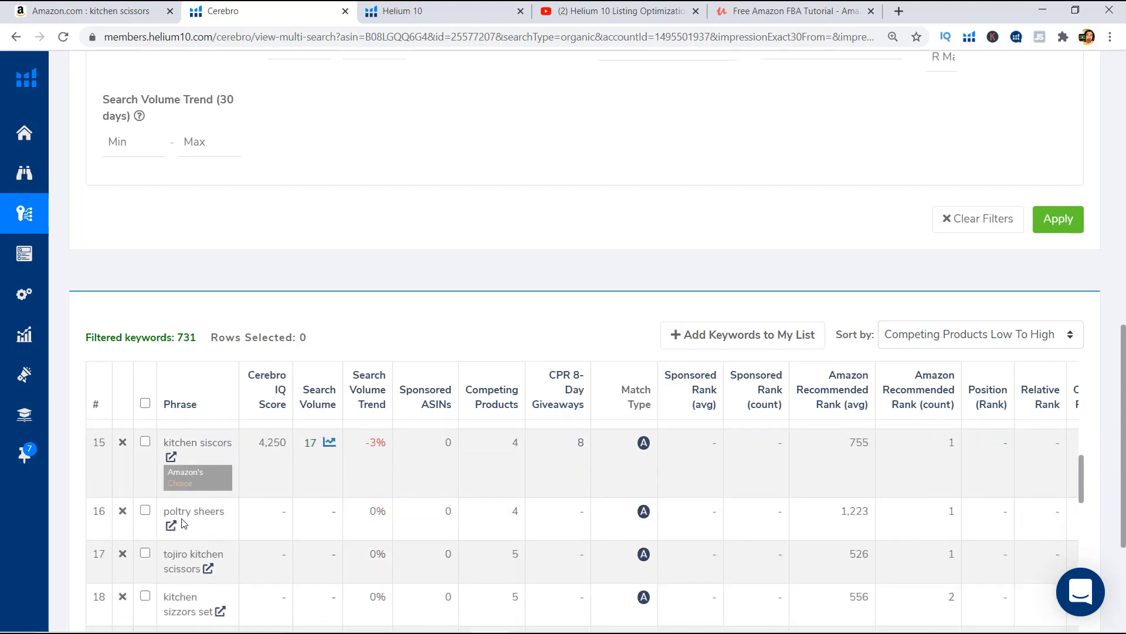
scroll(202, 508, up, 2)
scroll(258, 519, up, 1)
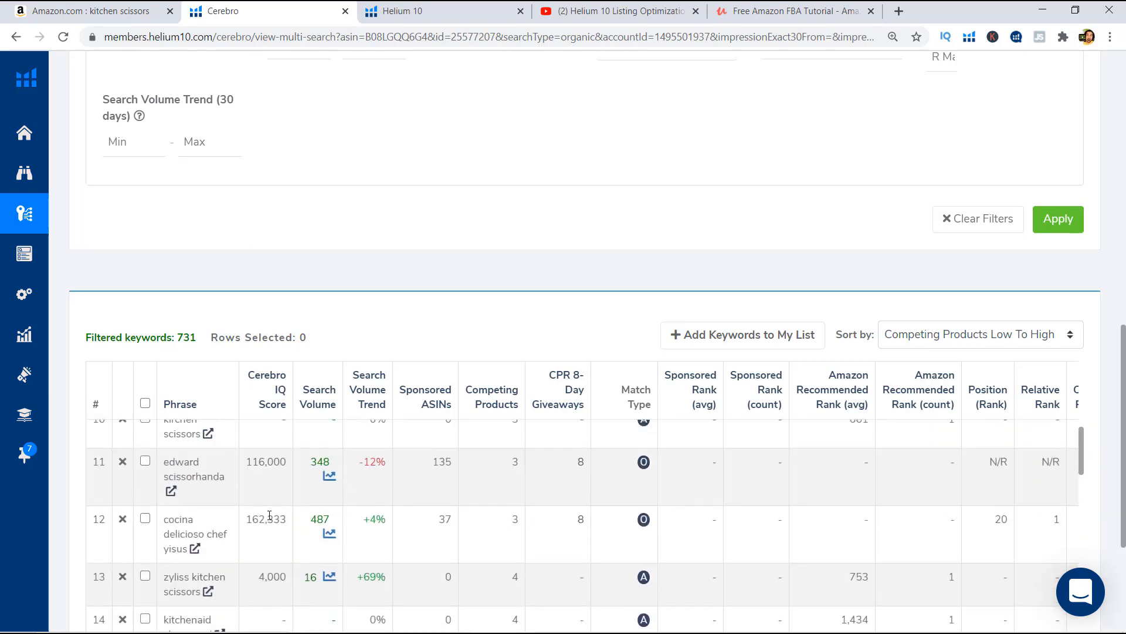
scroll(257, 520, down, 1)
scroll(256, 521, down, 5)
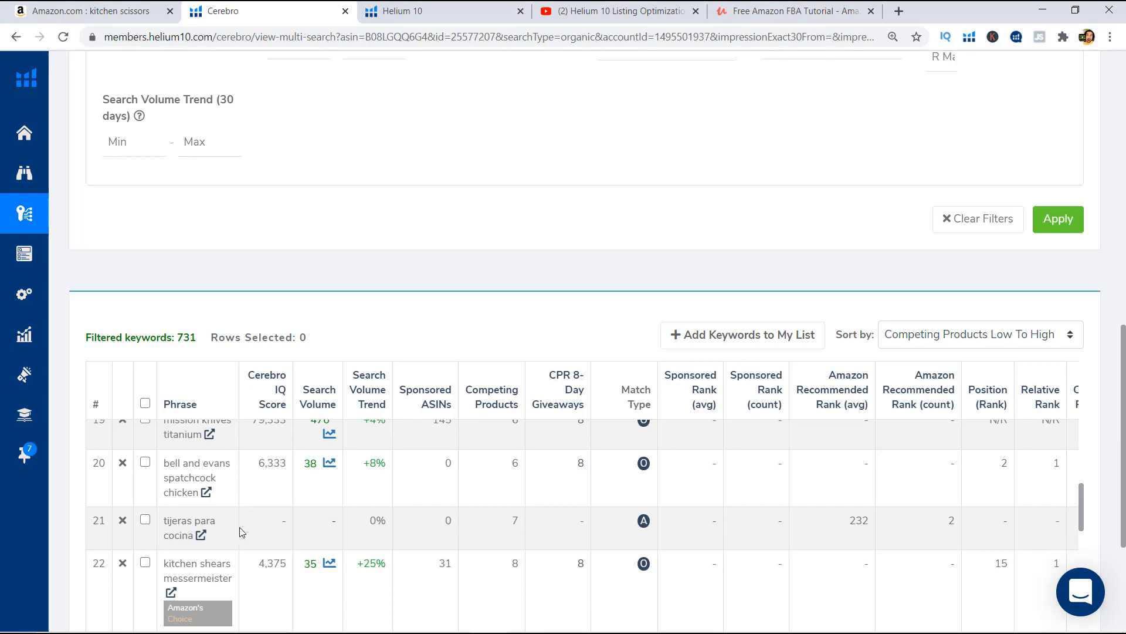
scroll(257, 533, up, 4)
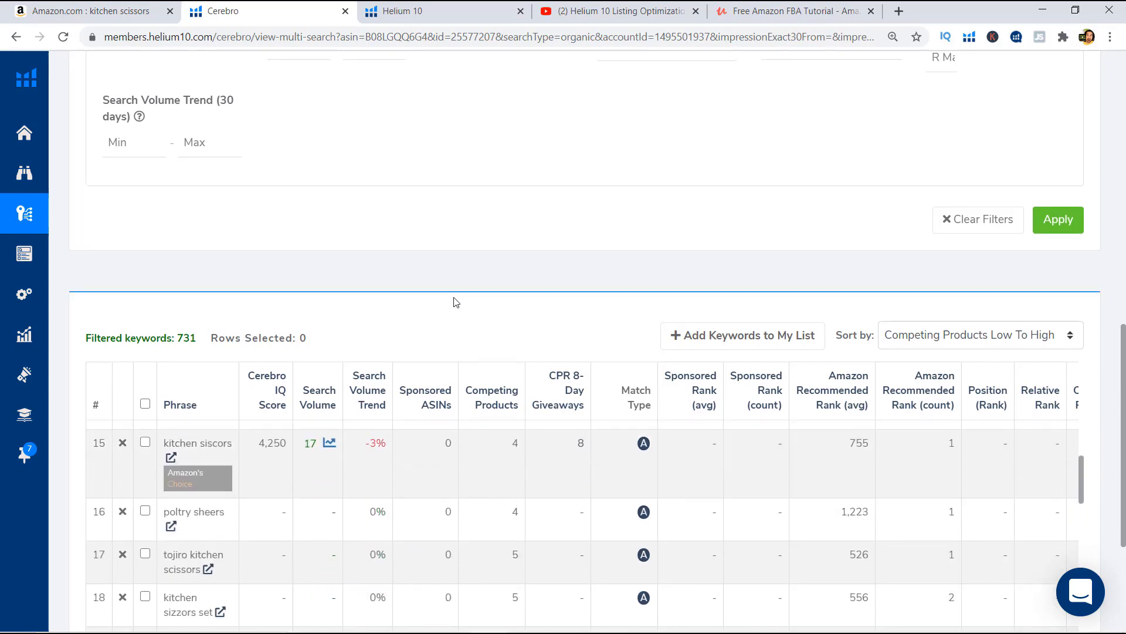
Clear the Competing Products minimum and maximum and reapply the filters
scroll(456, 364, up, 8)
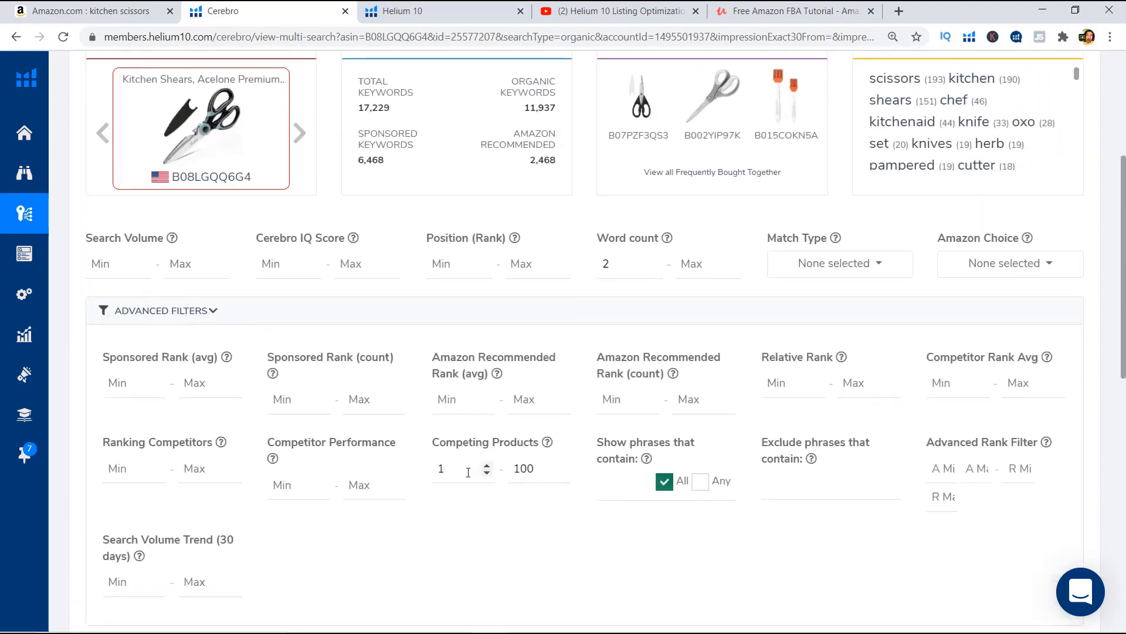
double_click(468, 473)
key(BackSpace)
double_click(523, 473)
key(BackSpace)
scroll(908, 563, down, 1)
click(1049, 583)
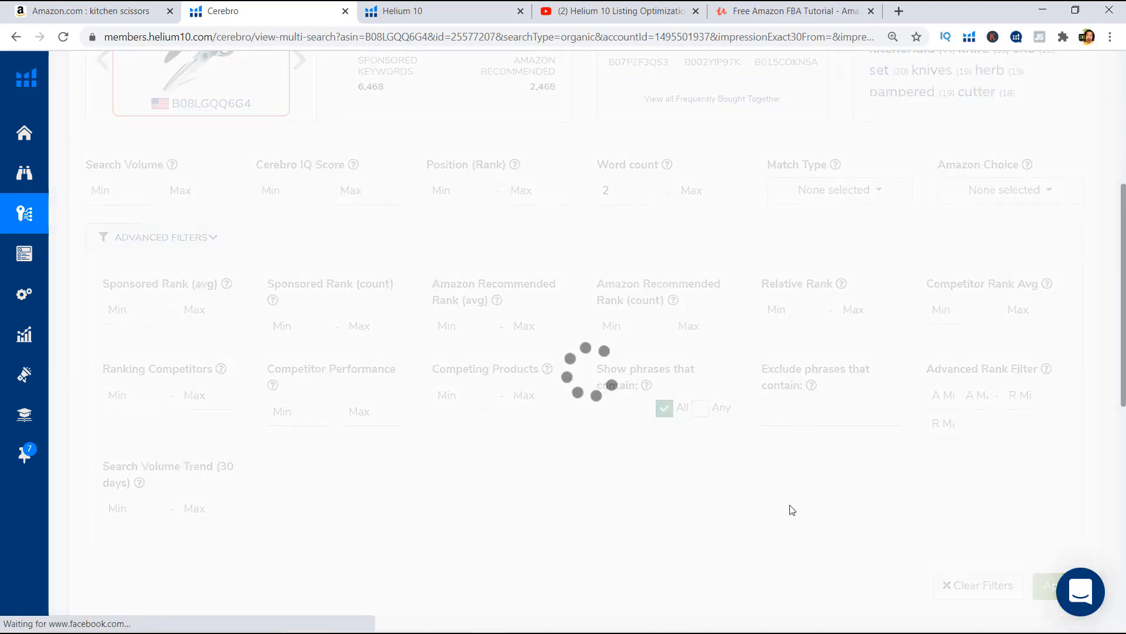
Filter for phrases that contain all of the words "scissors, shears" and check the number of filtered keywords
click(657, 364)
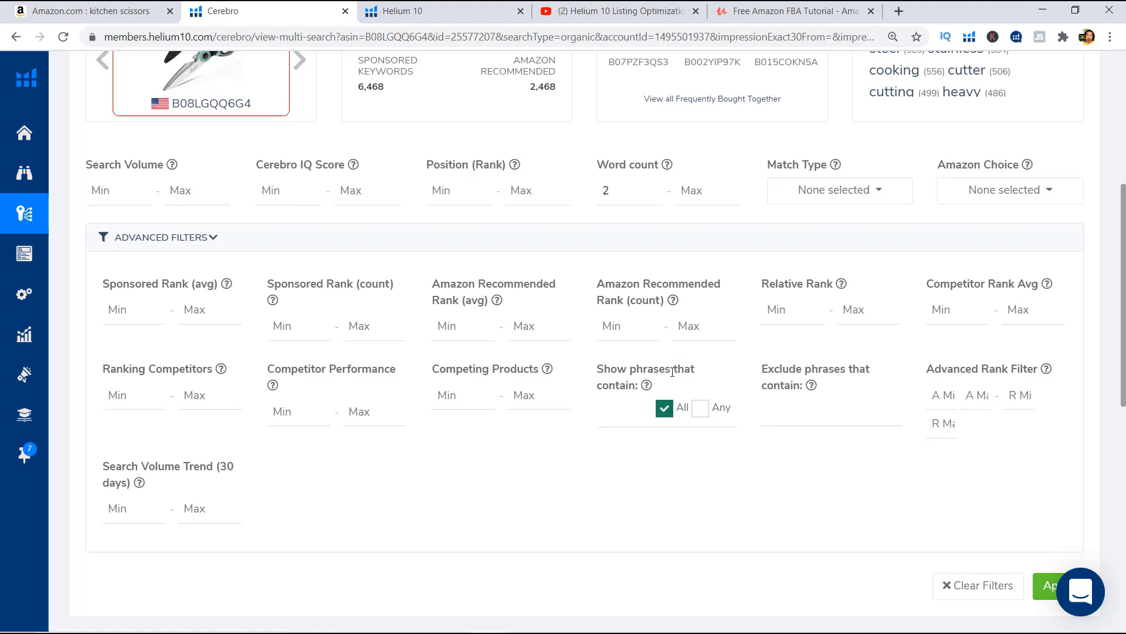
mouse_move(648, 386)
text(scissors)
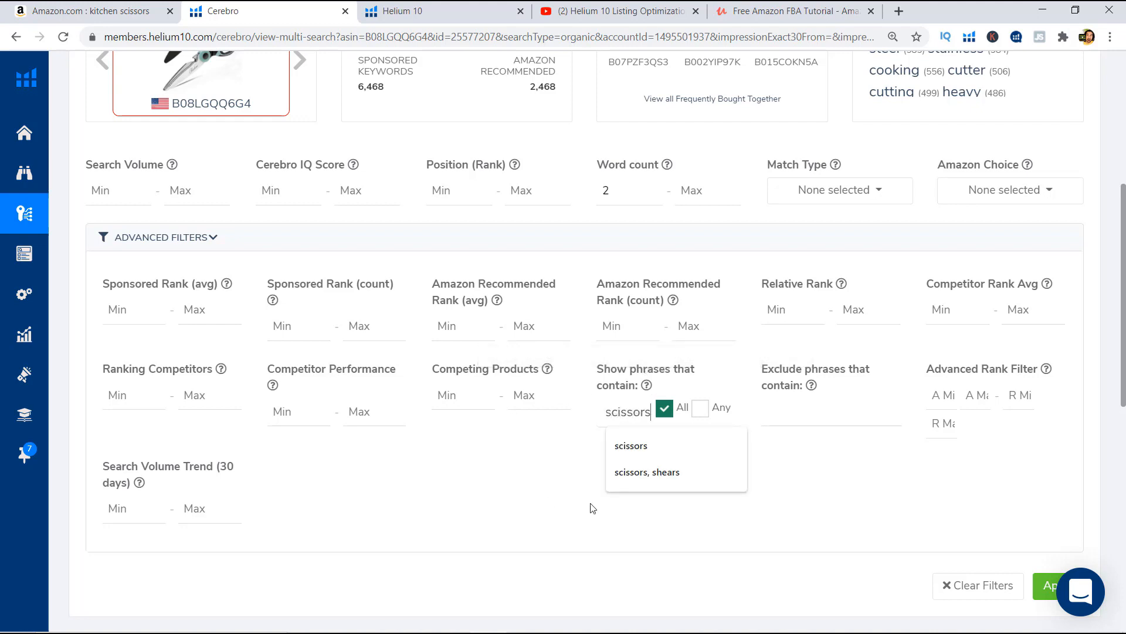
text(, shea)
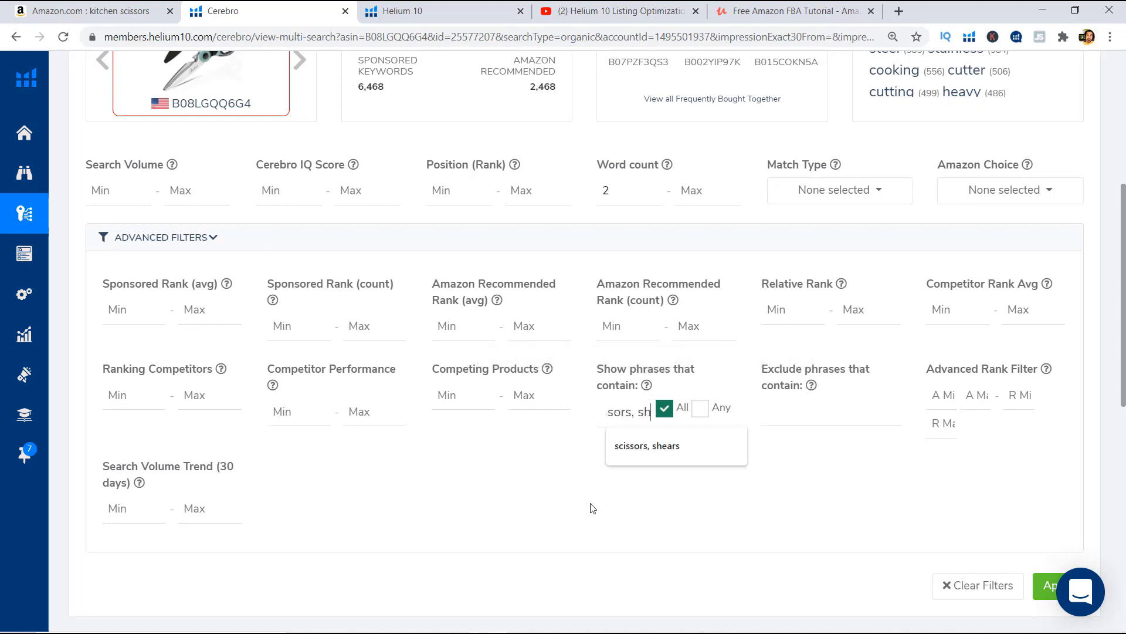
click(593, 508)
scroll(593, 508, down, 1)
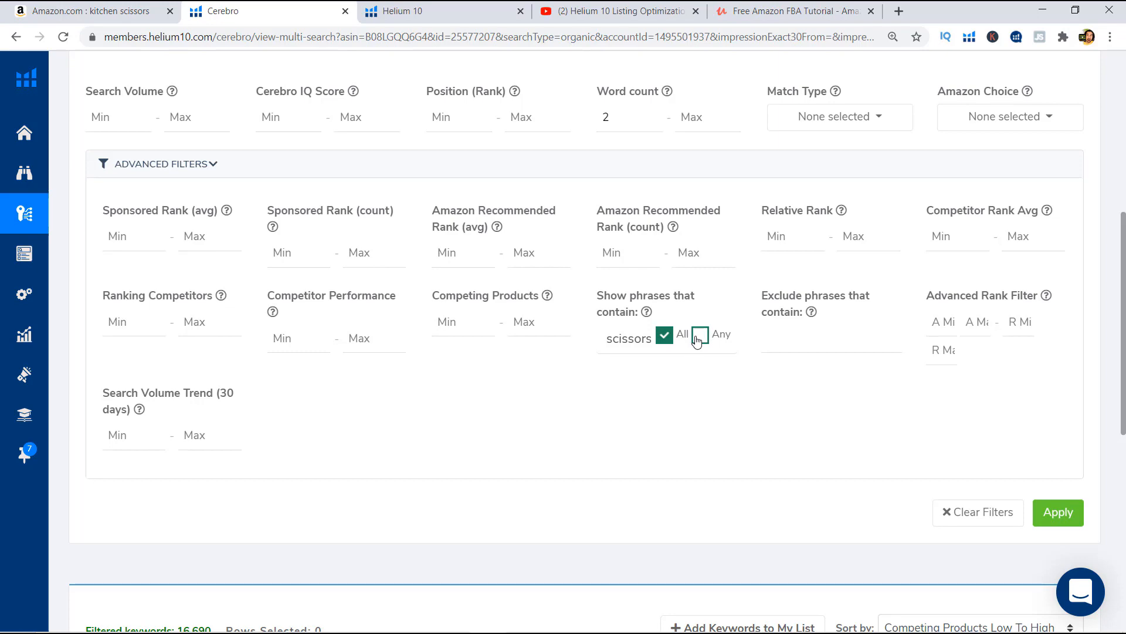
click(1063, 514)
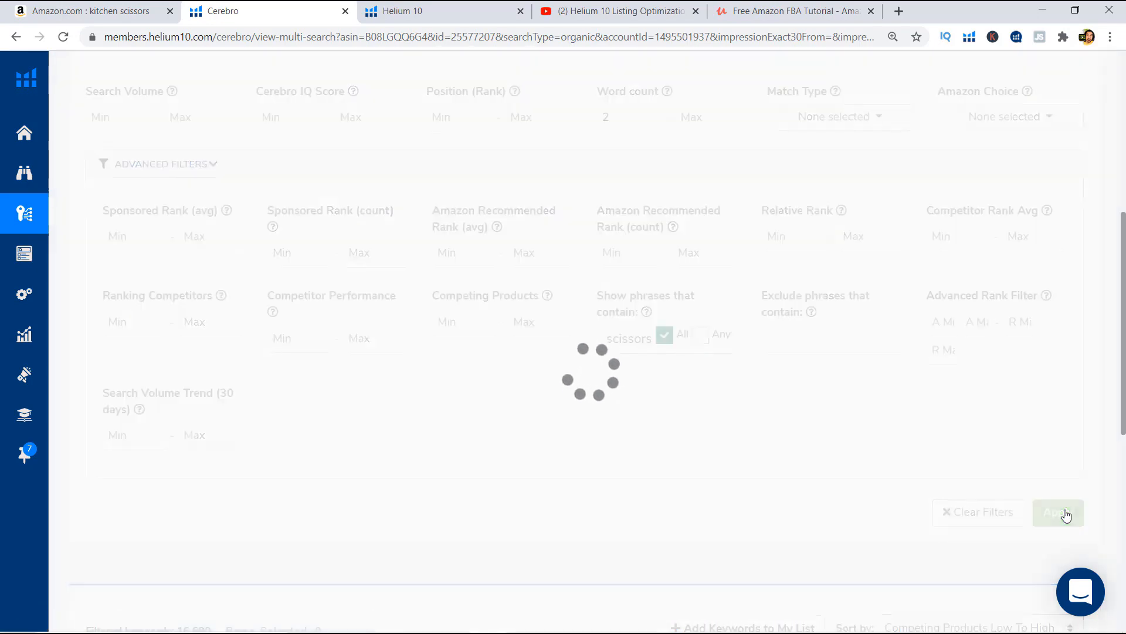
scroll(457, 373, down, 5)
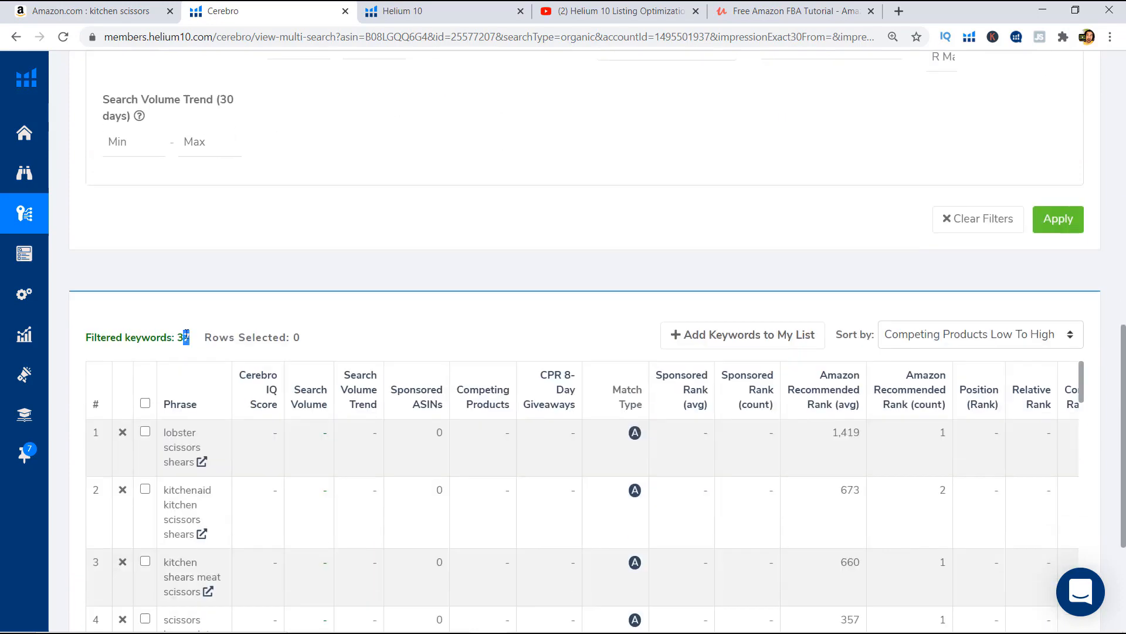
triple_click(185, 337)
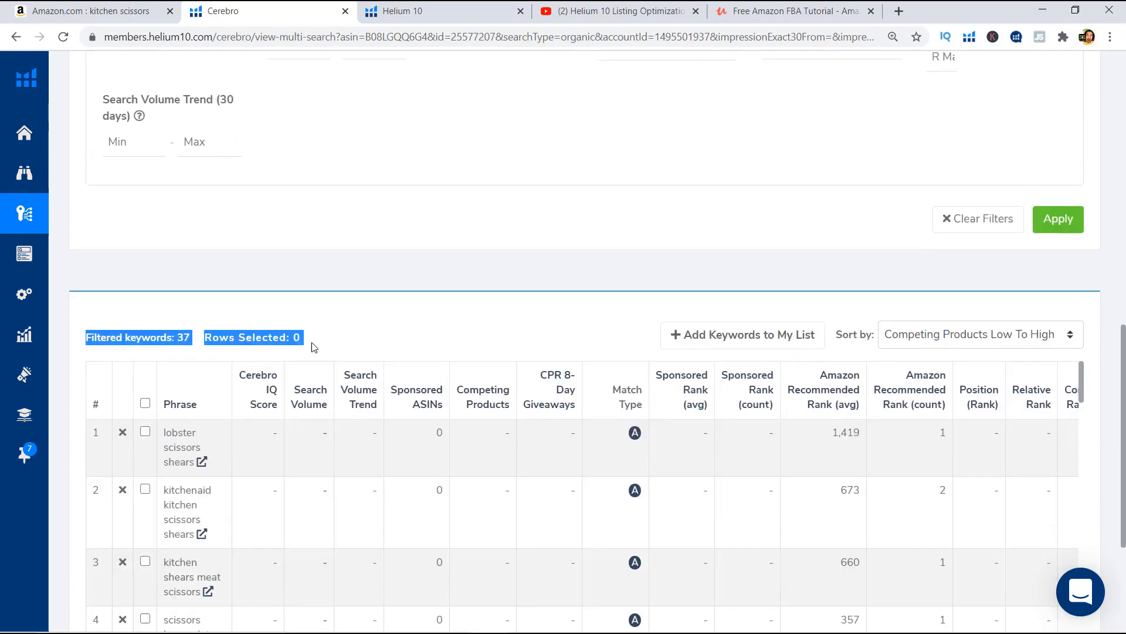
click(398, 339)
Switch the phrase filter from All to Any, apply it and check the number of filtered keywords
scroll(487, 393, up, 4)
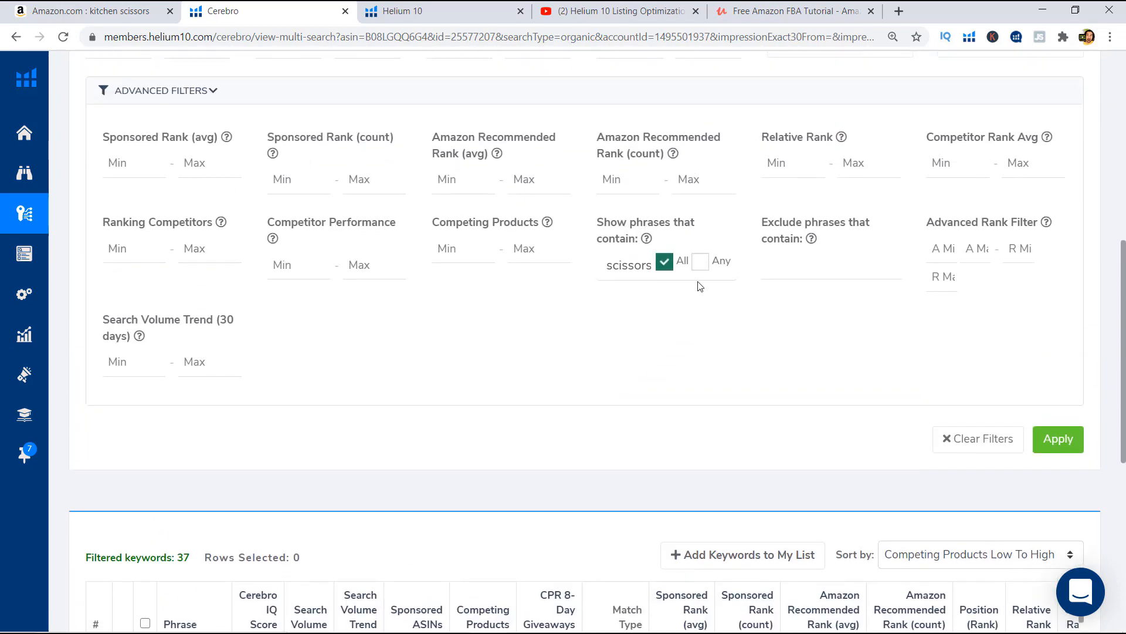
click(700, 261)
click(1077, 440)
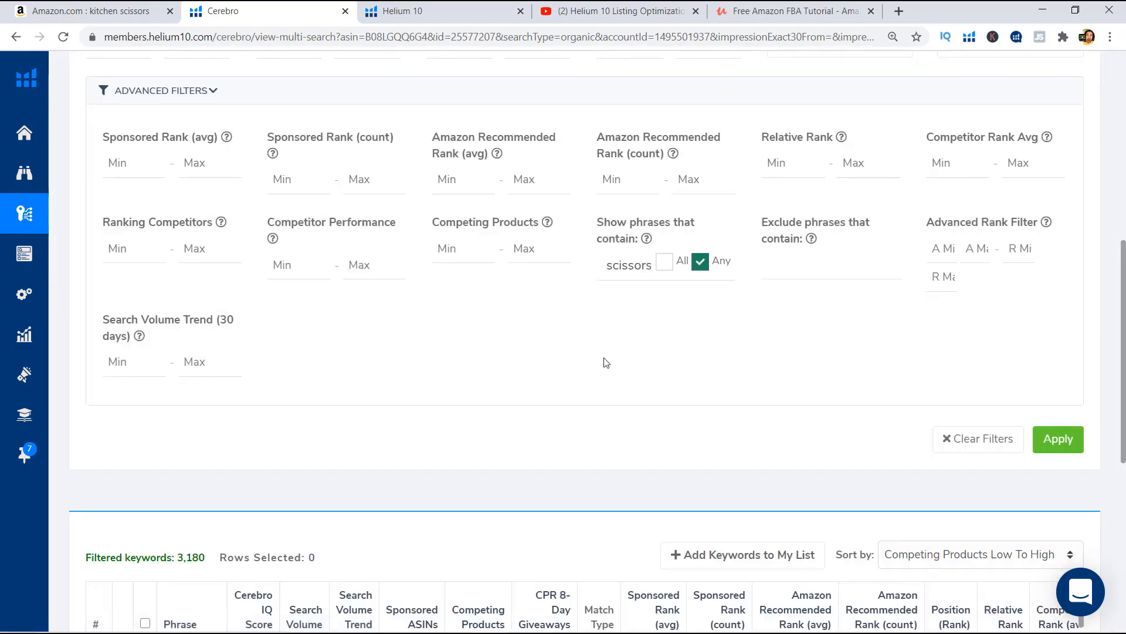
scroll(196, 405, down, 3)
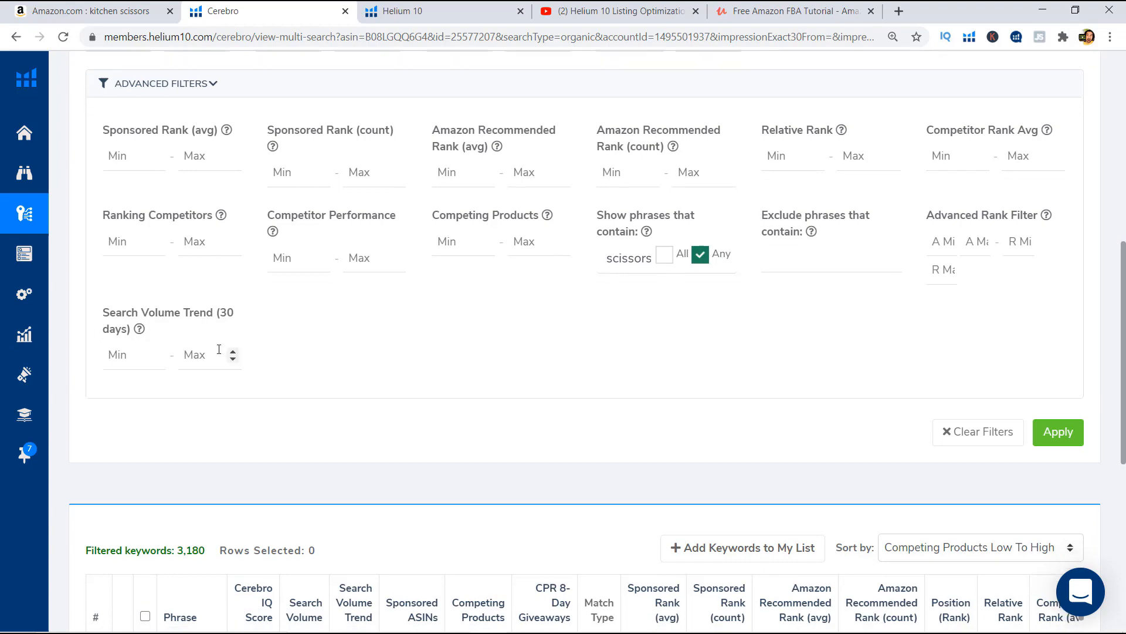
double_click(187, 410)
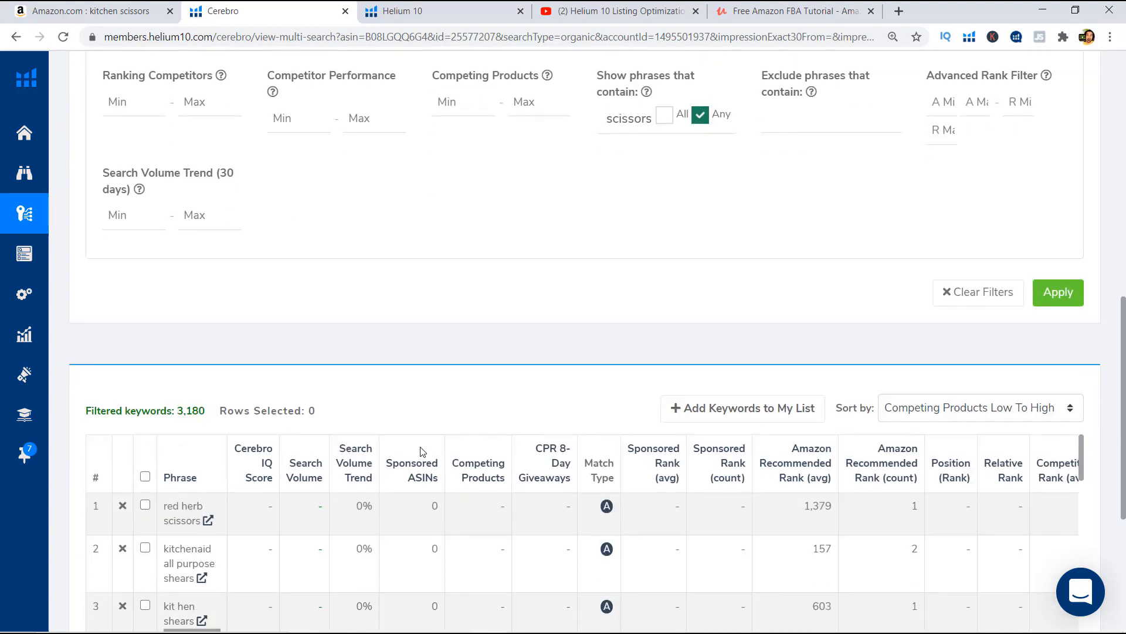
Sort the filtered keywords by search volume from high to low and review the leading phrases for irrelevant words
scroll(423, 452, down, 1)
click(311, 404)
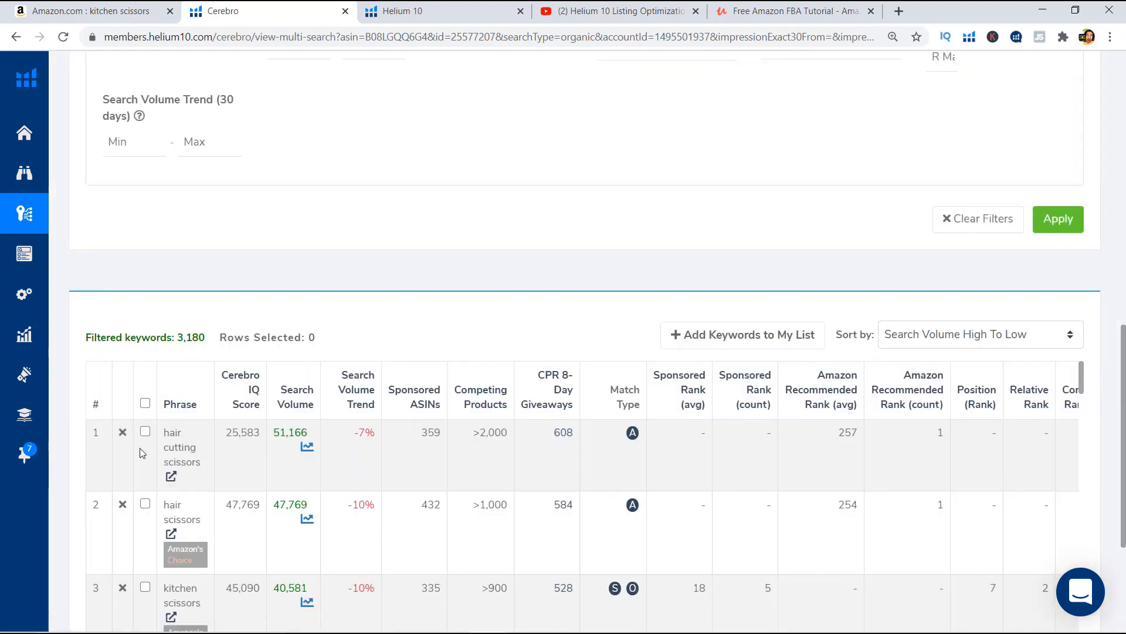
scroll(188, 496, down, 1)
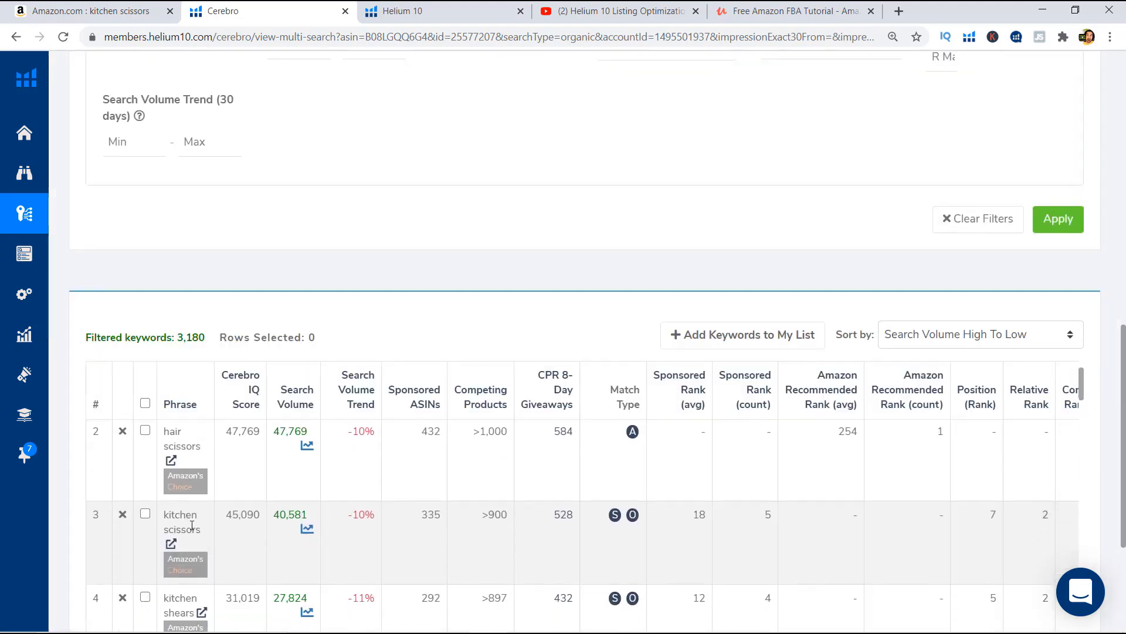
drag(185, 522, 177, 514)
scroll(179, 480, down, 1)
scroll(180, 481, up, 2)
scroll(185, 453, up, 3)
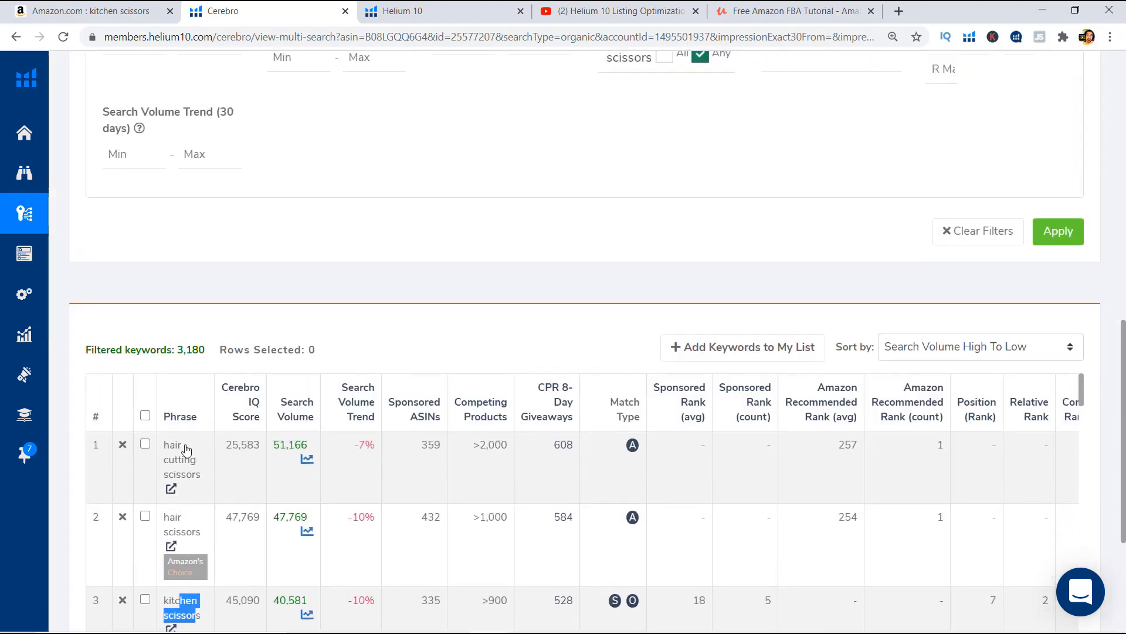
scroll(782, 244, up, 1)
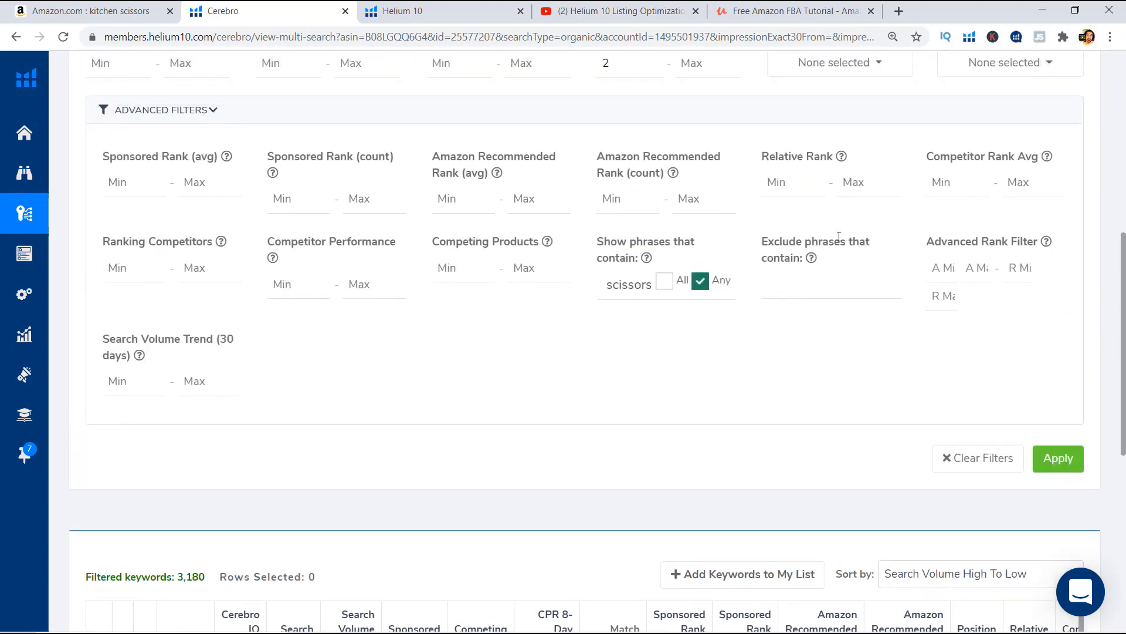
Exclude phrases that contain "hair", apply the filter and check the number of filtered keywords
mouse_move(812, 259)
scroll(809, 369, up, 1)
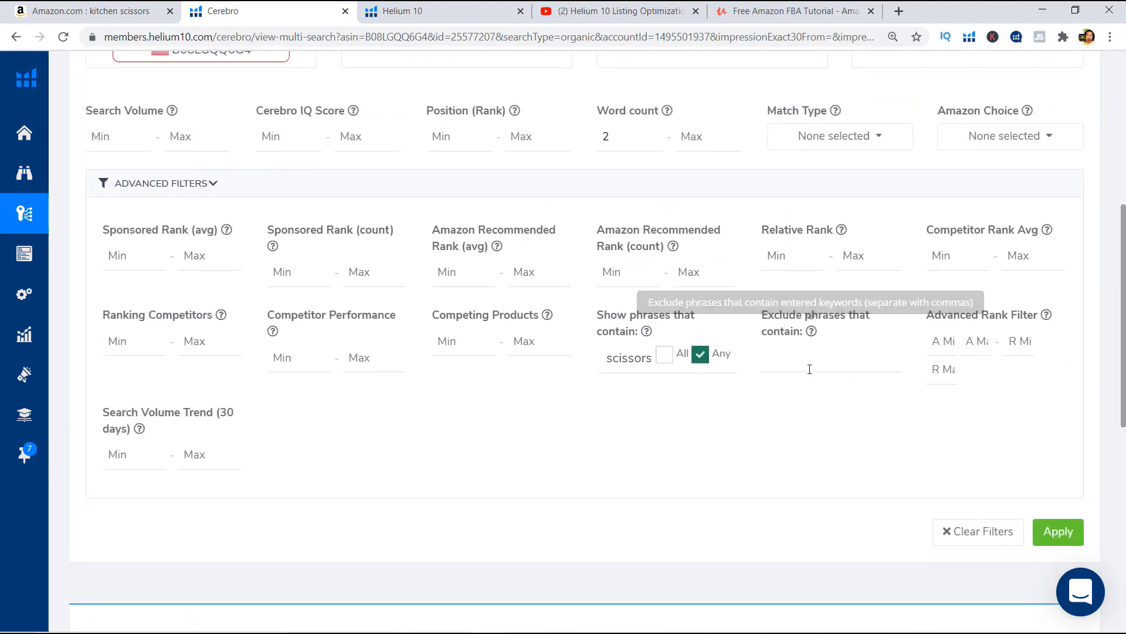
click(809, 369)
text(hair)
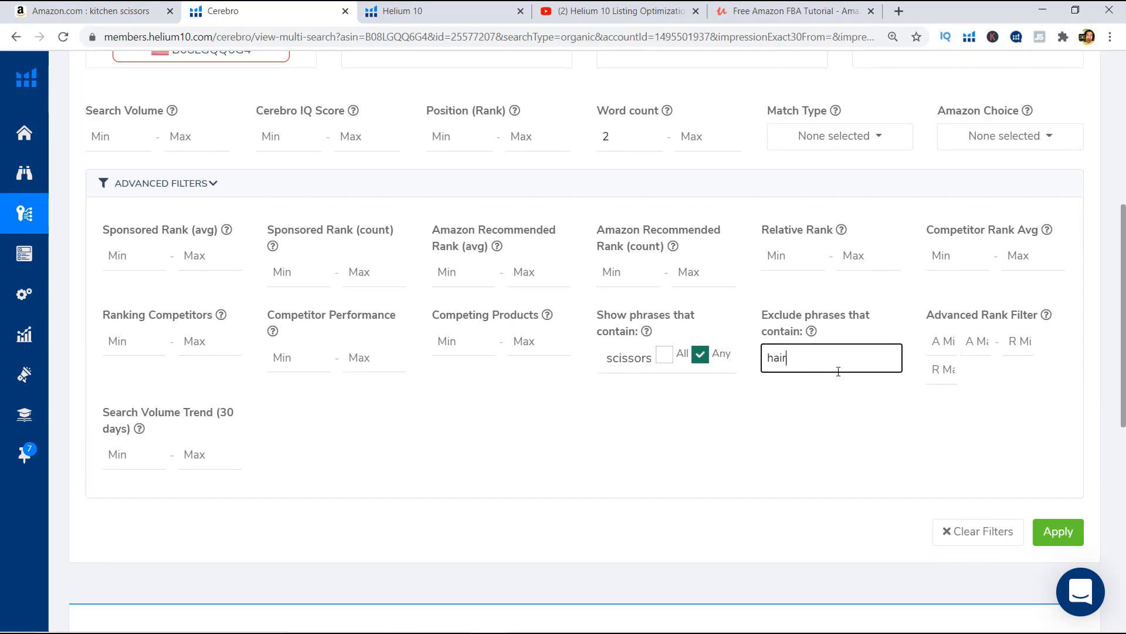
scroll(565, 499, down, 2)
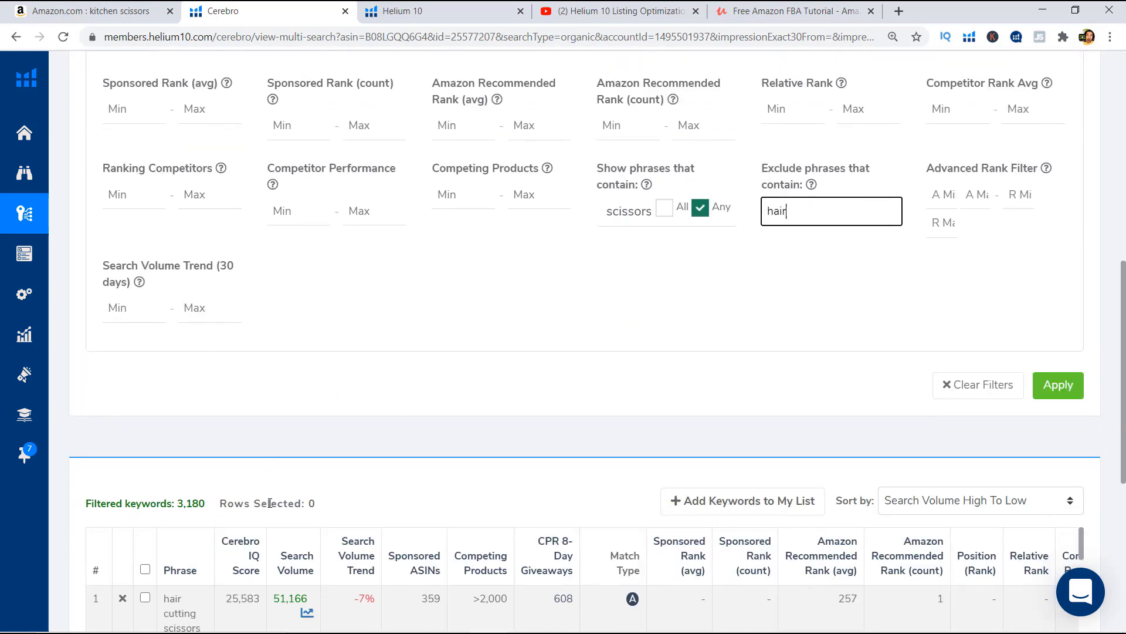
click(353, 467)
scroll(704, 393, up, 1)
click(1060, 457)
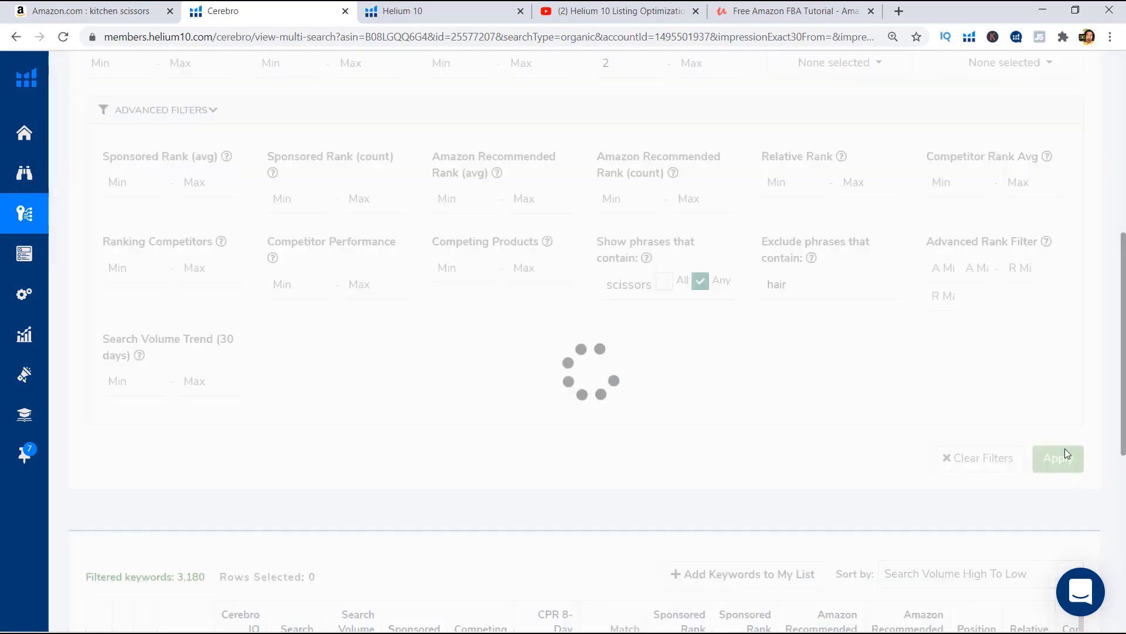
scroll(189, 432, down, 2)
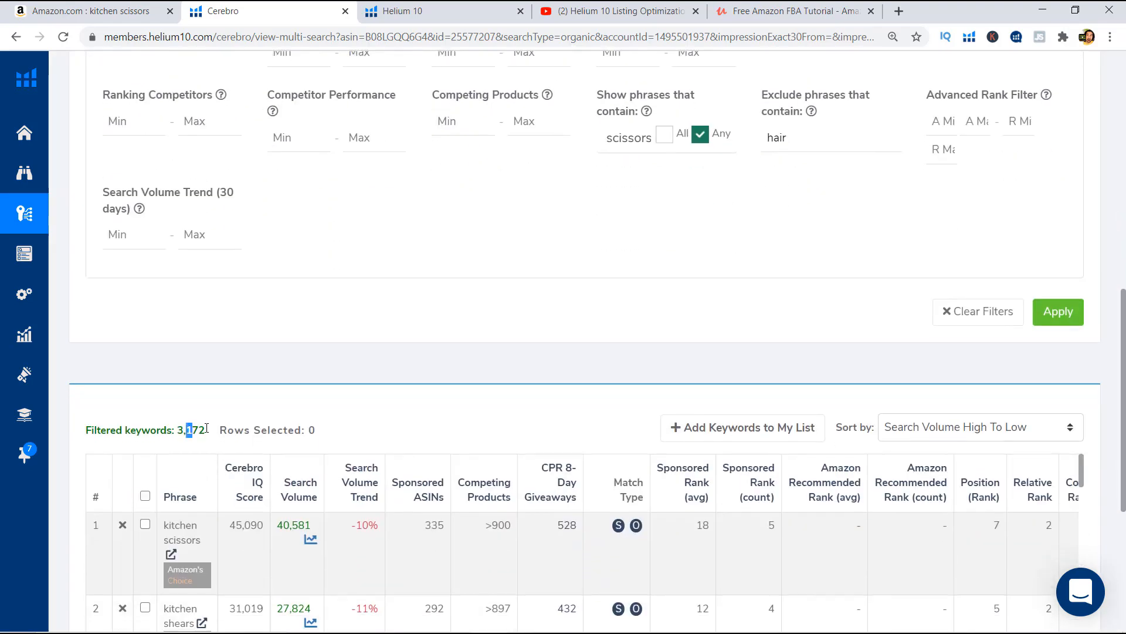
scroll(696, 290, up, 2)
scroll(170, 417, down, 3)
scroll(371, 346, up, 3)
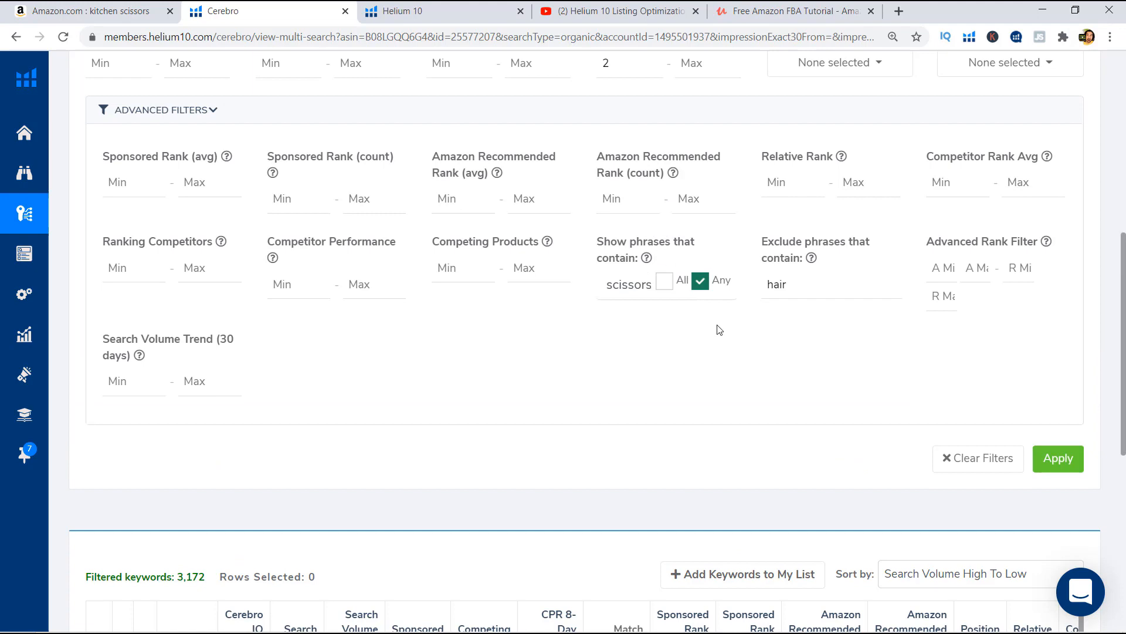
Clear the words entered in the contained-phrases and excluded-phrases filters
double_click(640, 283)
key(BackSpace)
double_click(782, 281)
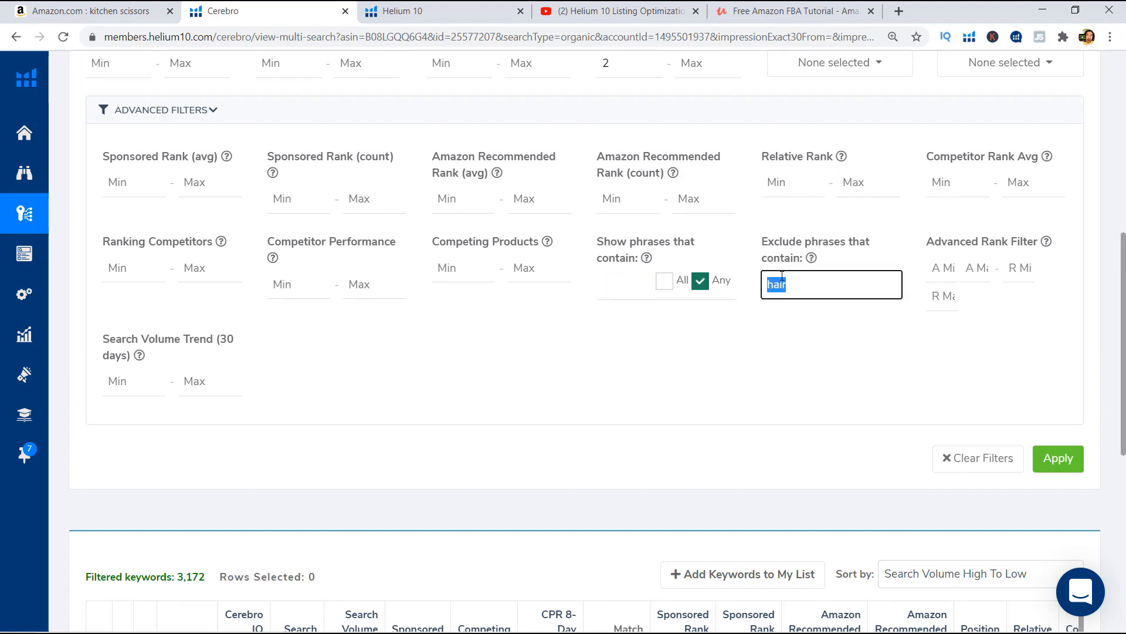
key(BackSpace)
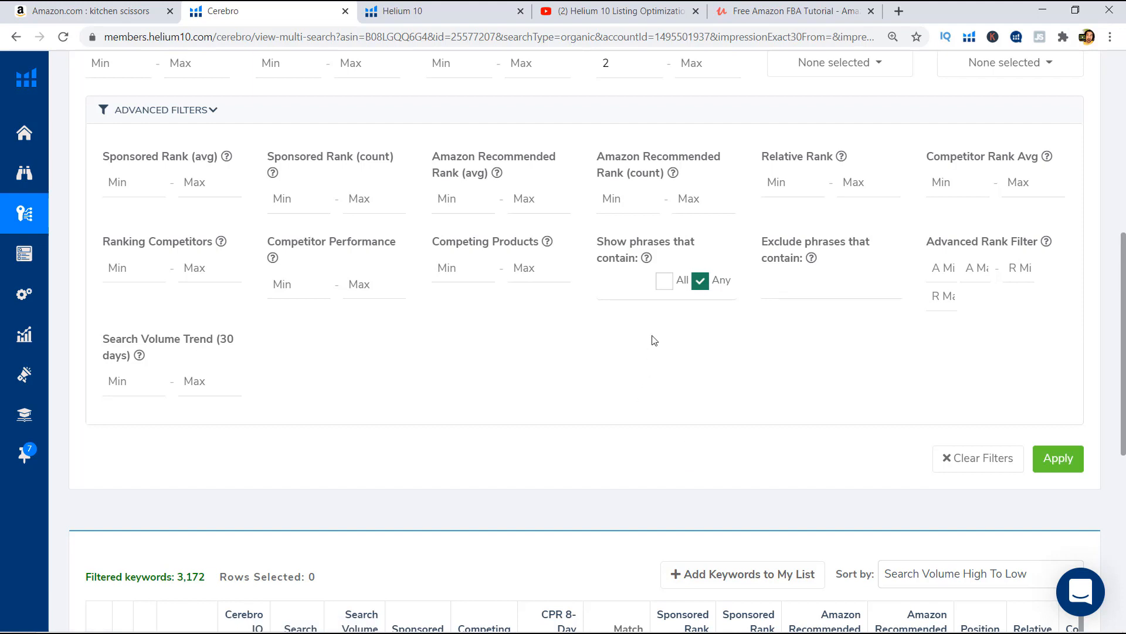
Filter for phrases that contain "stainless steel" with the Any option and check the number of filtered keywords
click(628, 285)
click(600, 306)
text(stainless steel)
click(679, 291)
click(709, 281)
click(1058, 459)
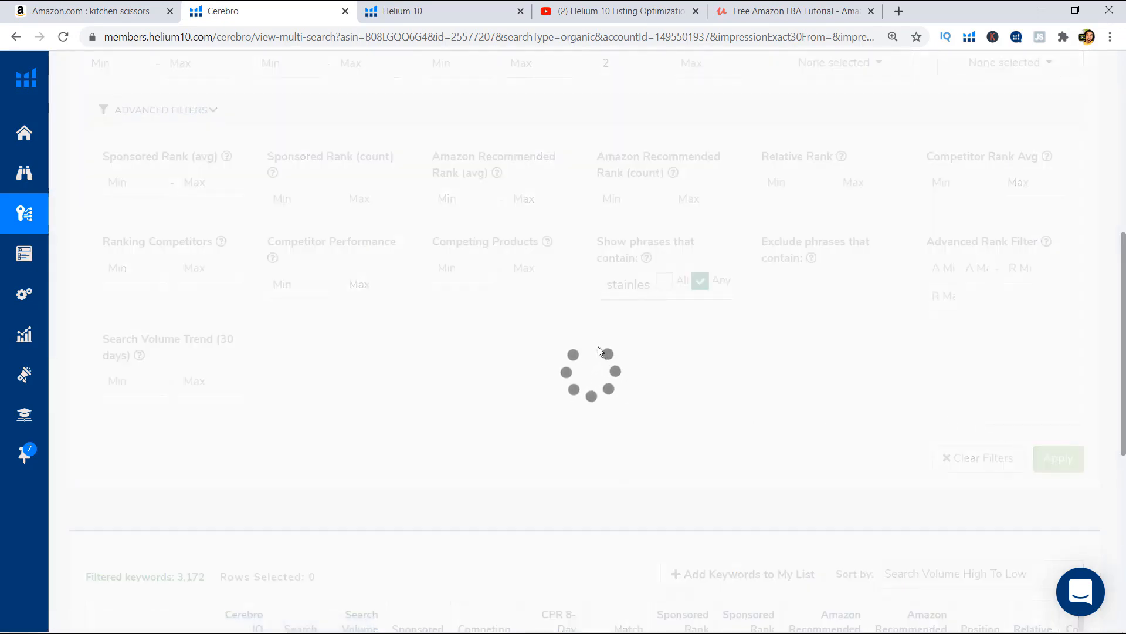
scroll(217, 417, down, 3)
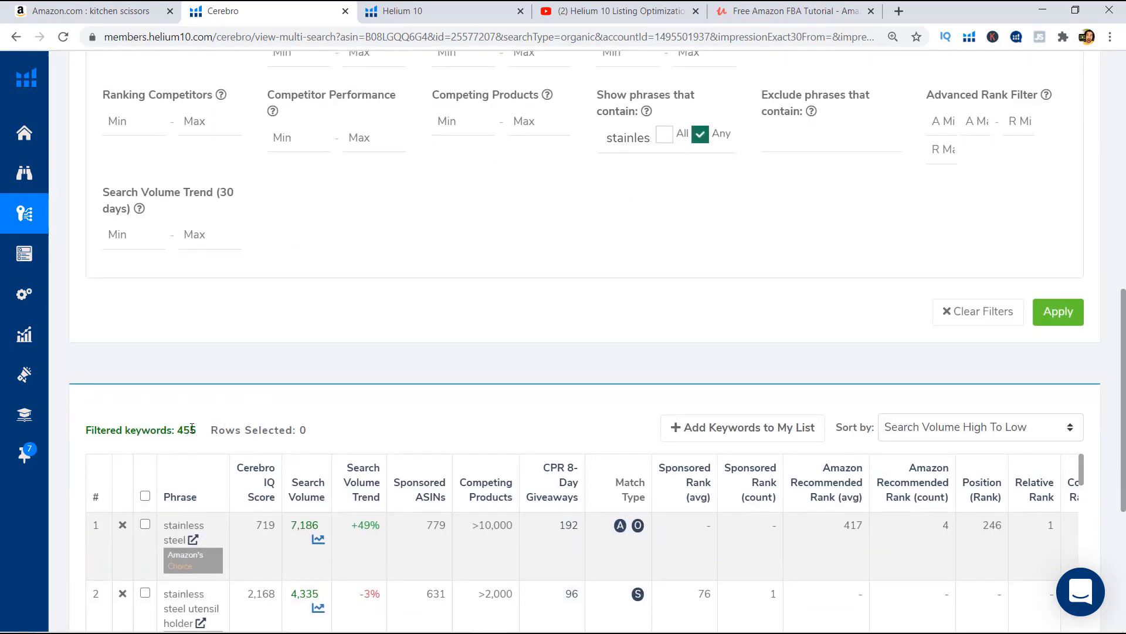
Add a minimum Competitor Performance of 8, apply it and review the filtered phrases and their competitor rank columns
scroll(331, 390, up, 4)
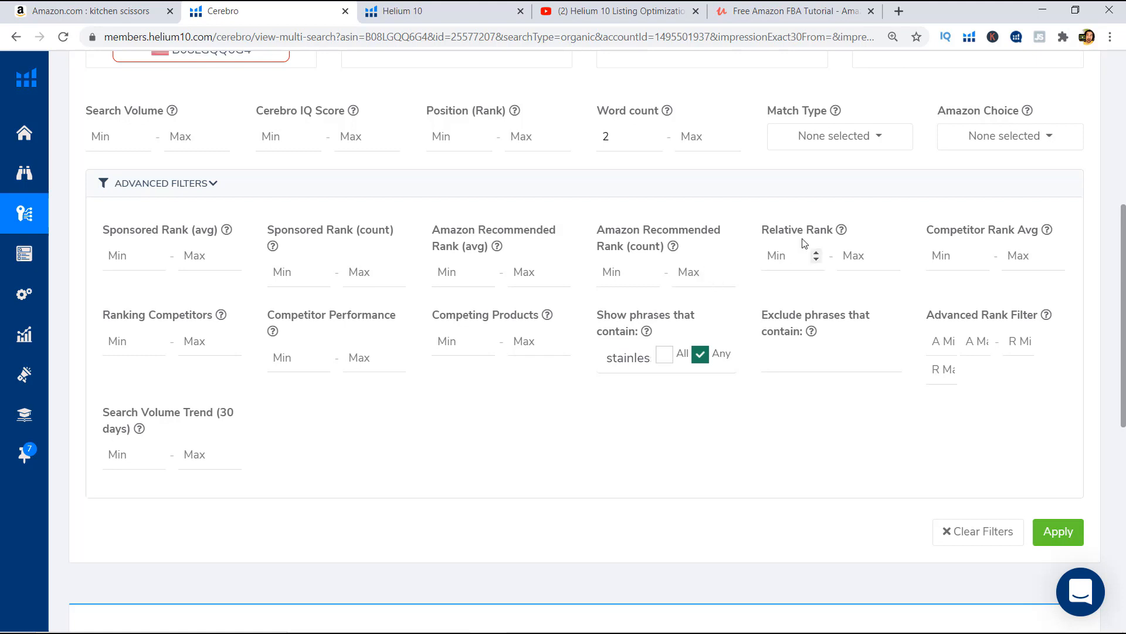
click(307, 357)
text(8)
click(1054, 531)
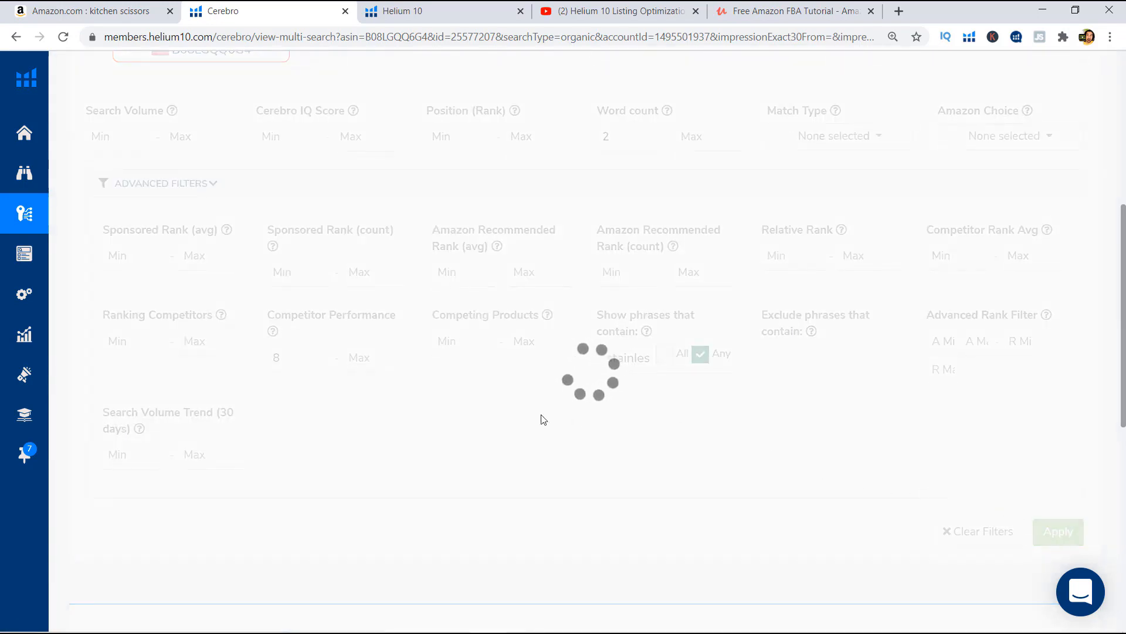
scroll(382, 437, down, 3)
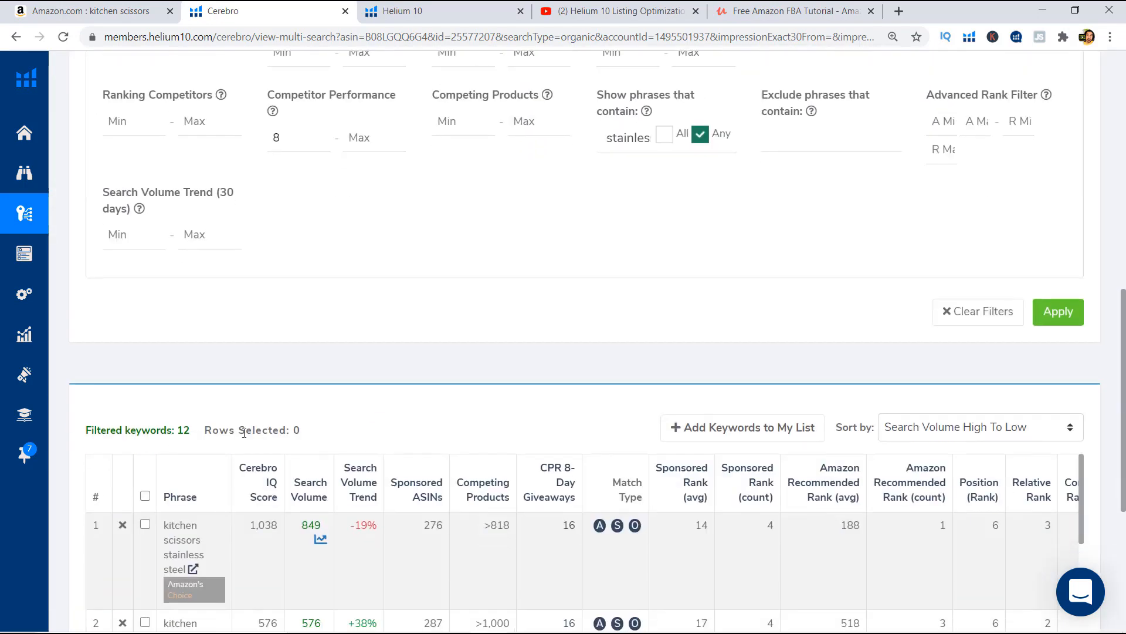
double_click(180, 432)
scroll(422, 434, down, 2)
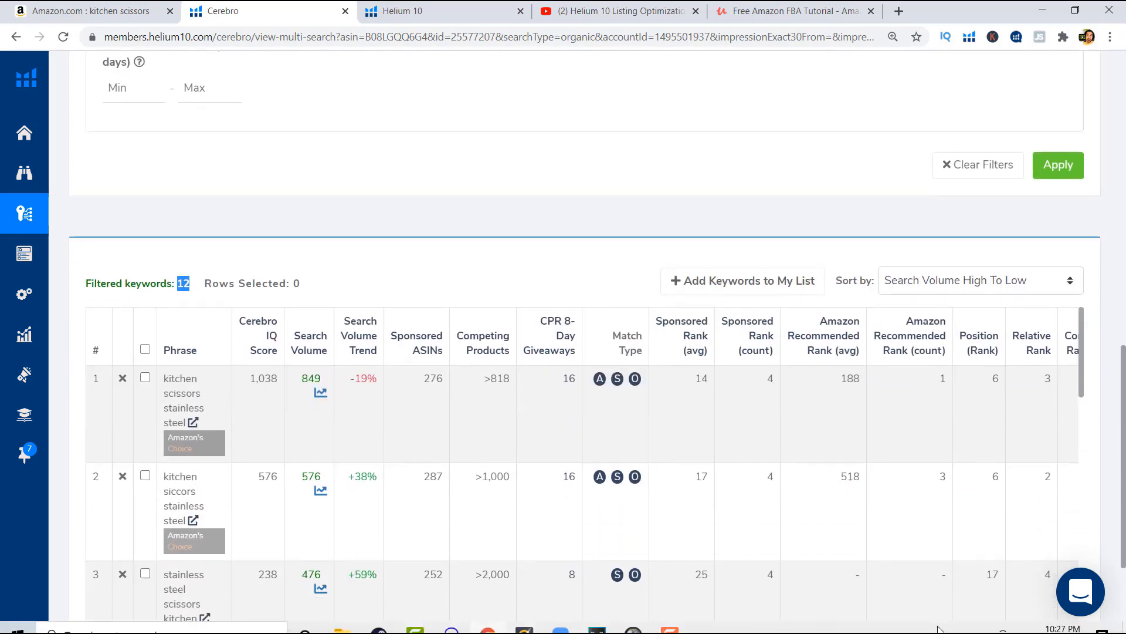
scroll(971, 487, up, 1)
scroll(971, 487, down, 4)
scroll(971, 487, right, 3)
scroll(994, 231, up, 1)
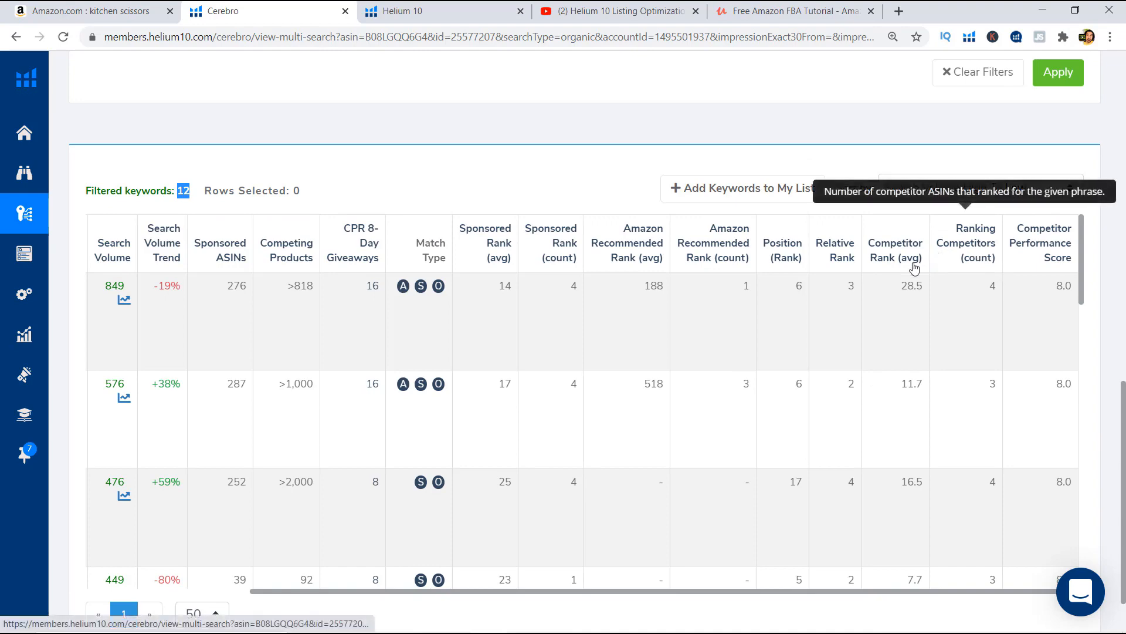
Switch the phrase filter to All and clear its words and the Competitor Performance minimum
scroll(737, 297, up, 7)
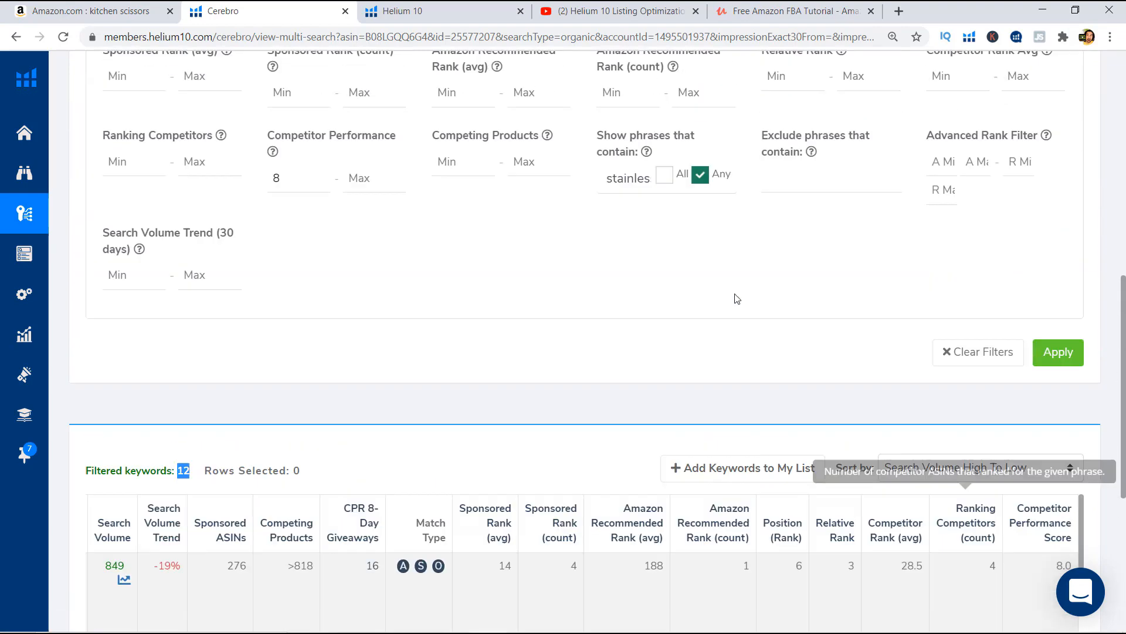
click(665, 335)
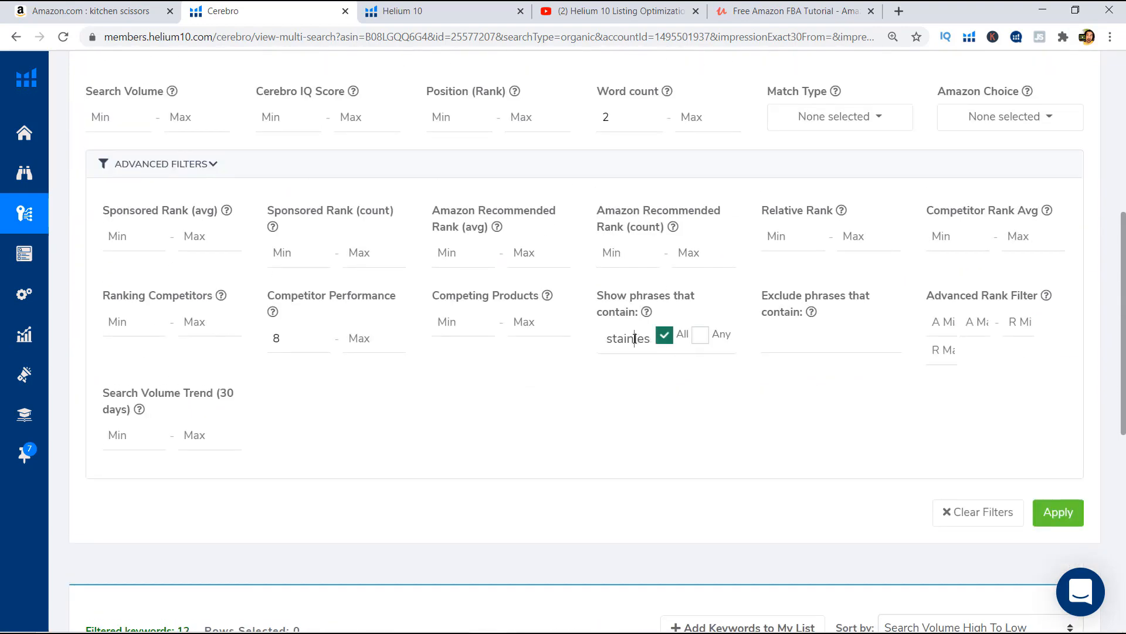
double_click(634, 339)
key(BackSpace)
scroll(1068, 343, up, 1)
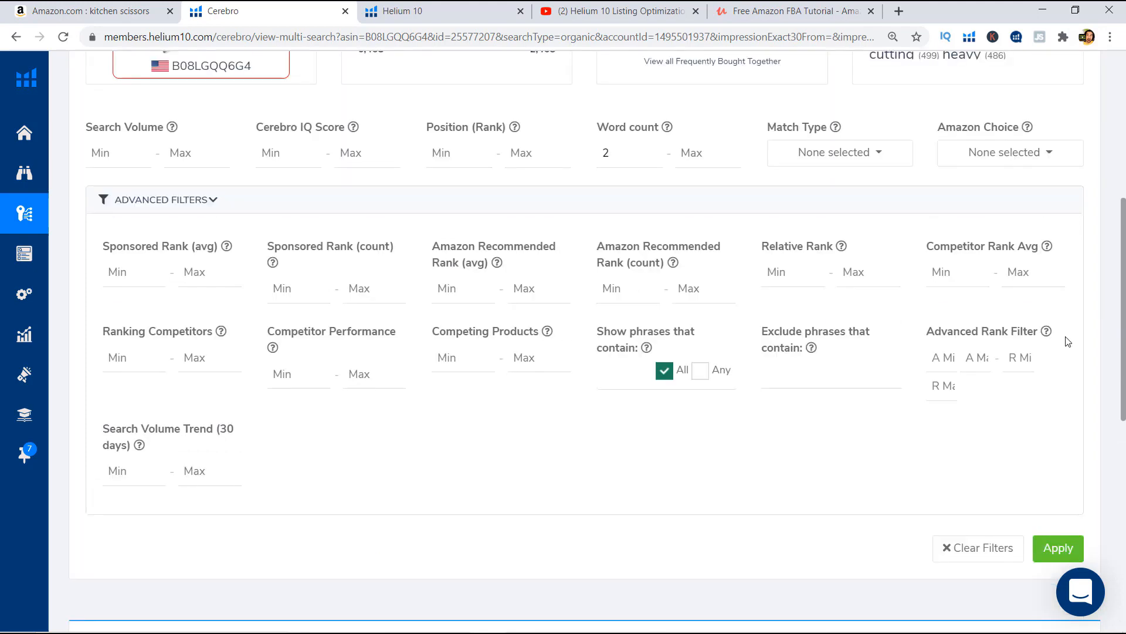
Set the Advanced Rank Filter to A Min 5, A Max 5, R Min 1 and R Max 24, and apply it
mouse_move(1048, 333)
click(949, 359)
text(5)
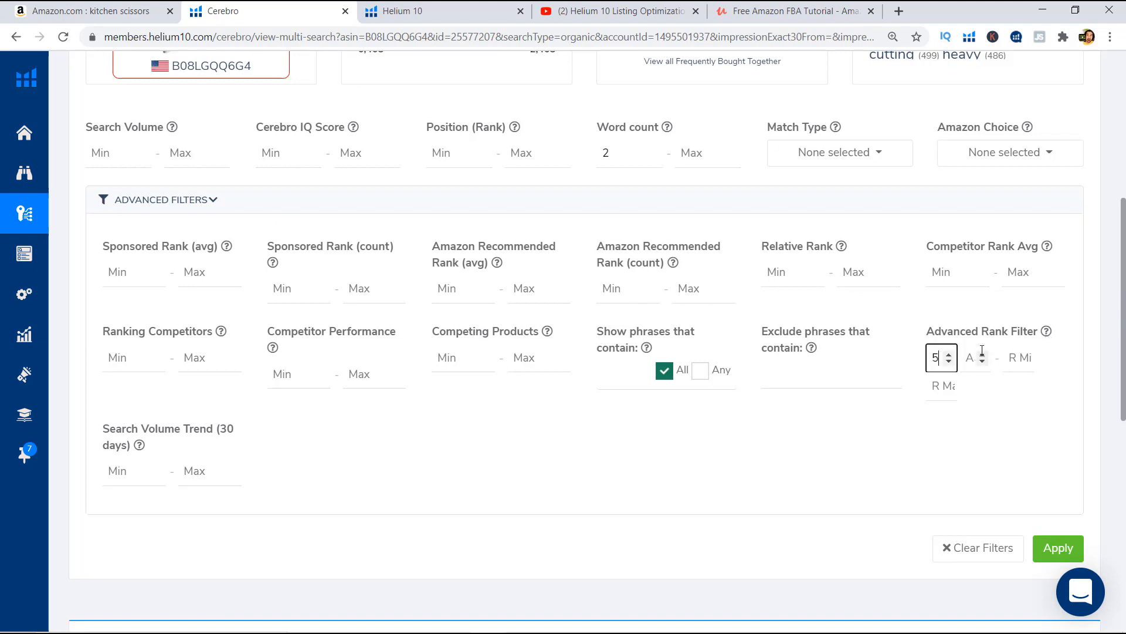
key(Tab)
text(5)
click(1012, 356)
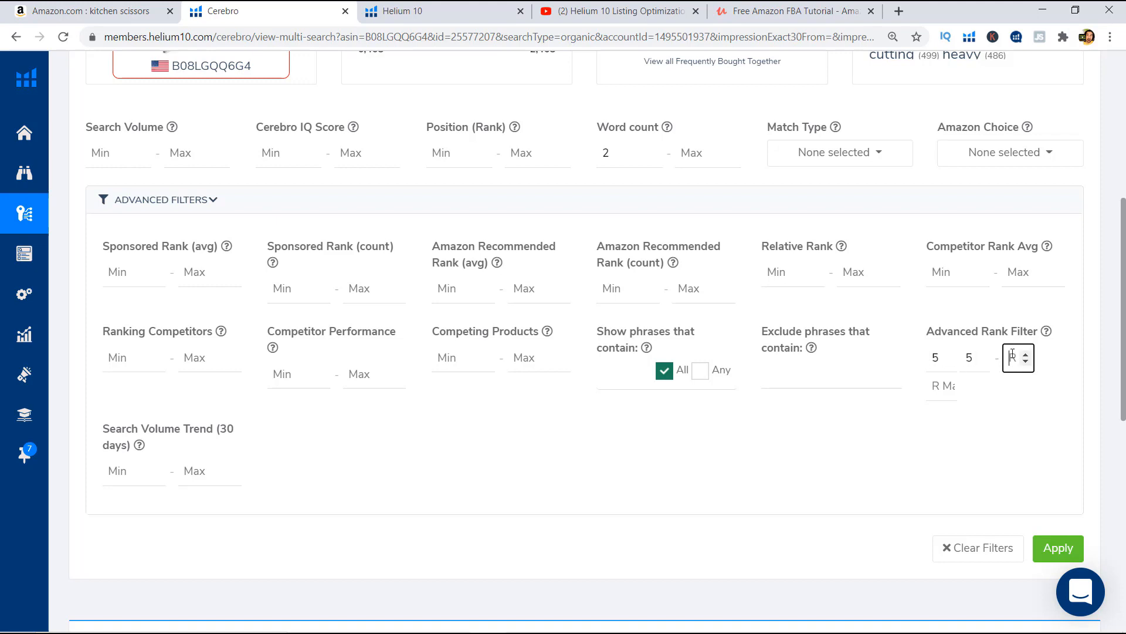
text(1)
click(947, 390)
key(BackSpace)
text(24)
click(1058, 547)
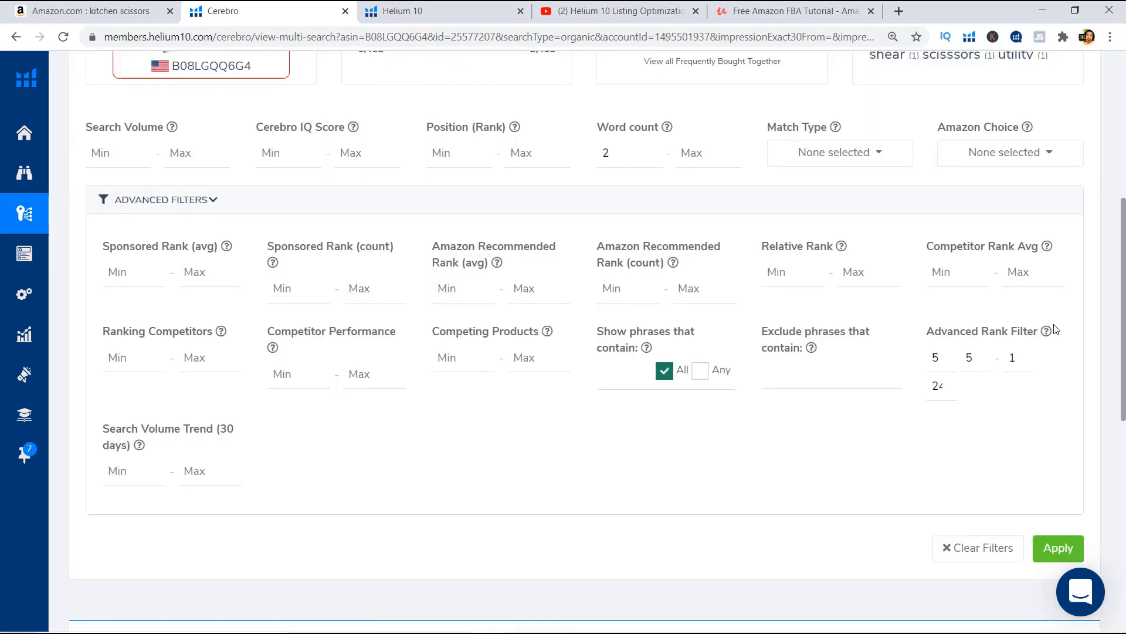
Review the phrases filtered by Advanced Rank Filter, comparing the filter values with the entered ASINs and the listed search volumes
scroll(837, 394, down, 4)
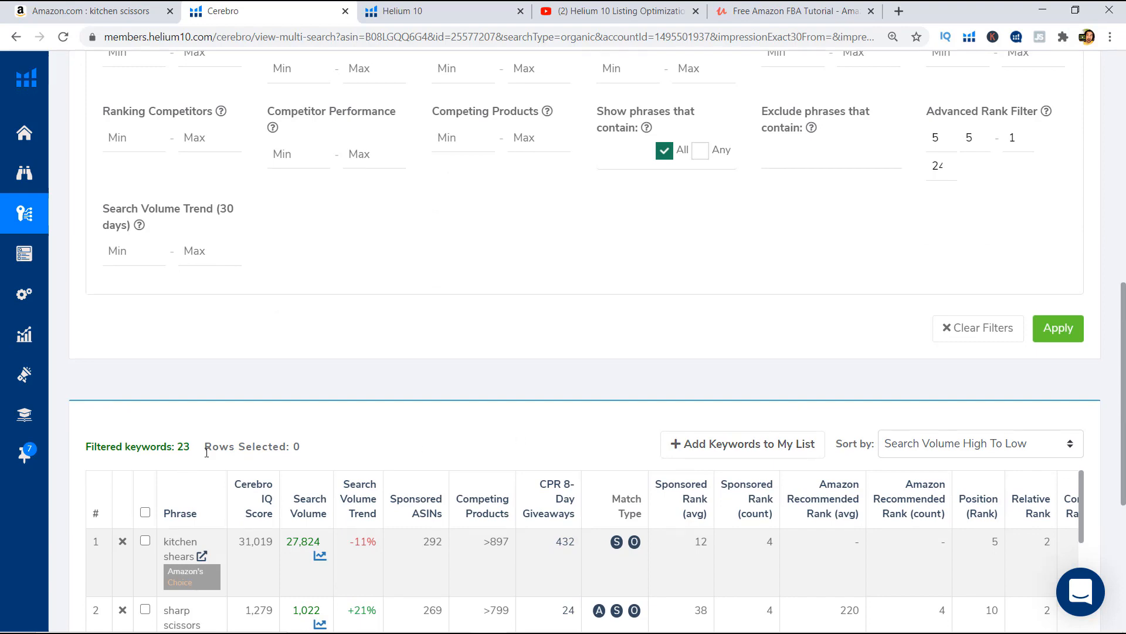
scroll(206, 451, down, 2)
scroll(922, 288, up, 4)
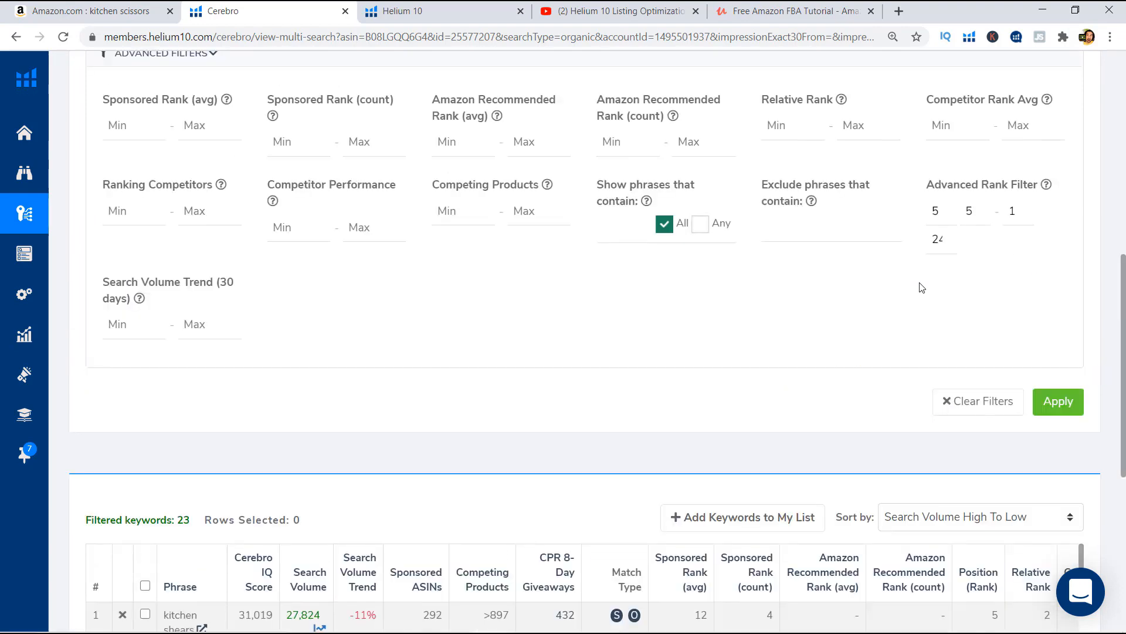
scroll(921, 288, up, 8)
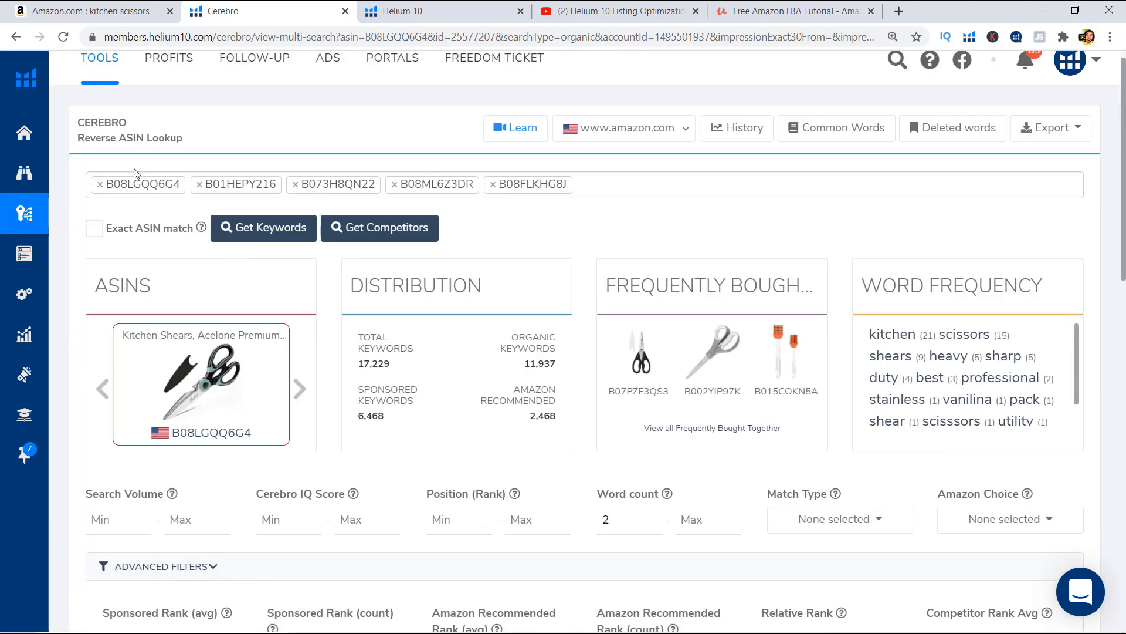
scroll(953, 323, down, 5)
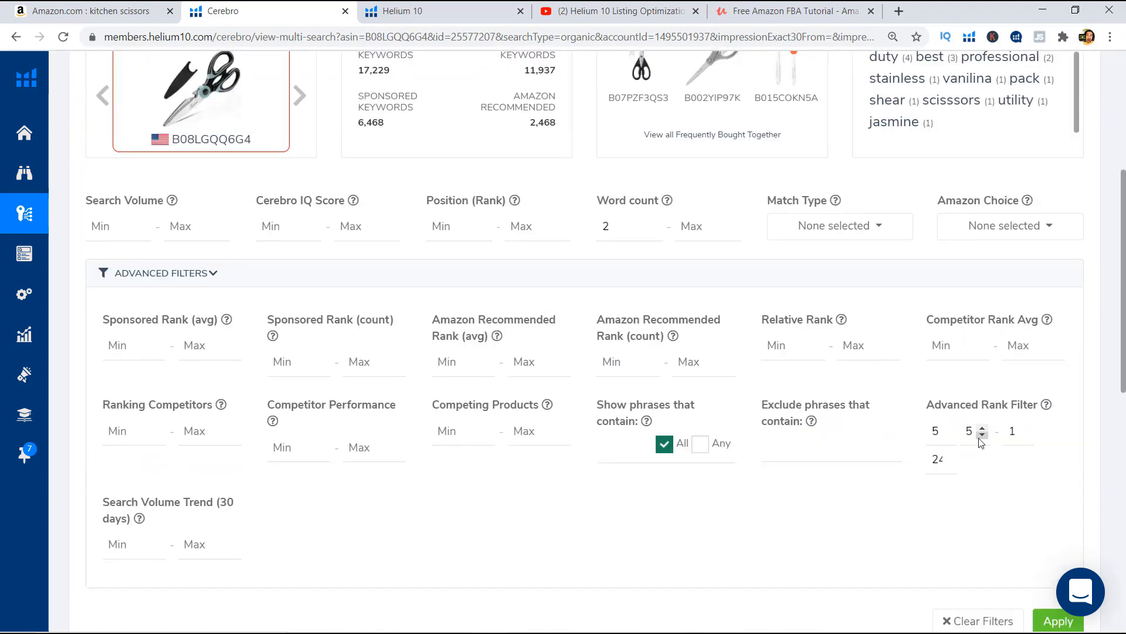
scroll(1015, 470, down, 1)
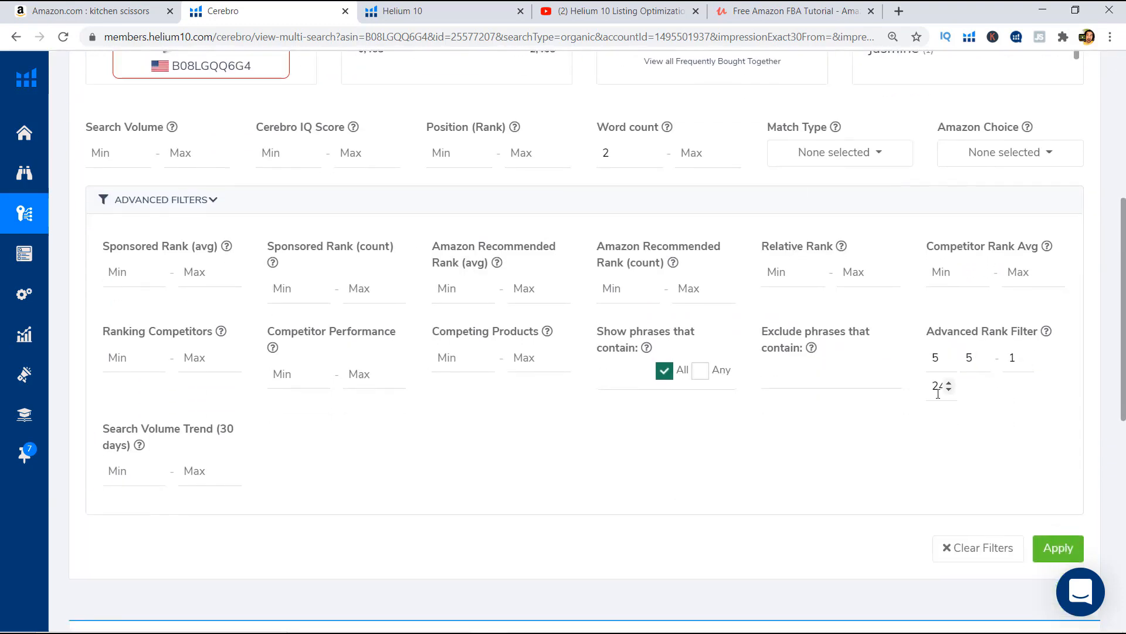
scroll(862, 433, down, 5)
scroll(768, 482, down, 5)
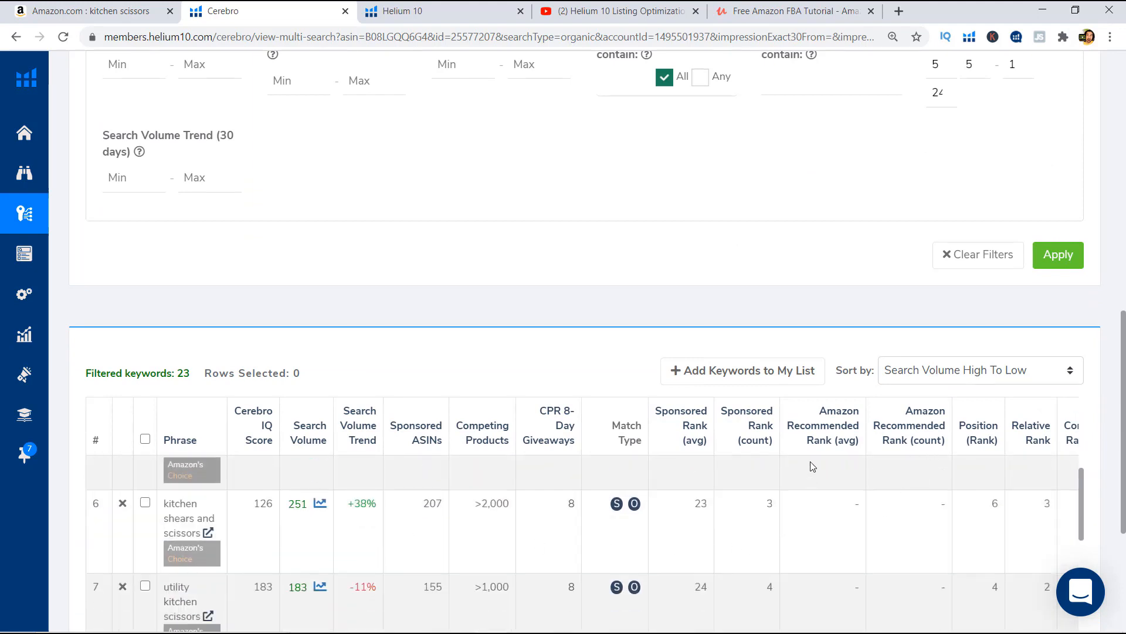
scroll(947, 217, up, 3)
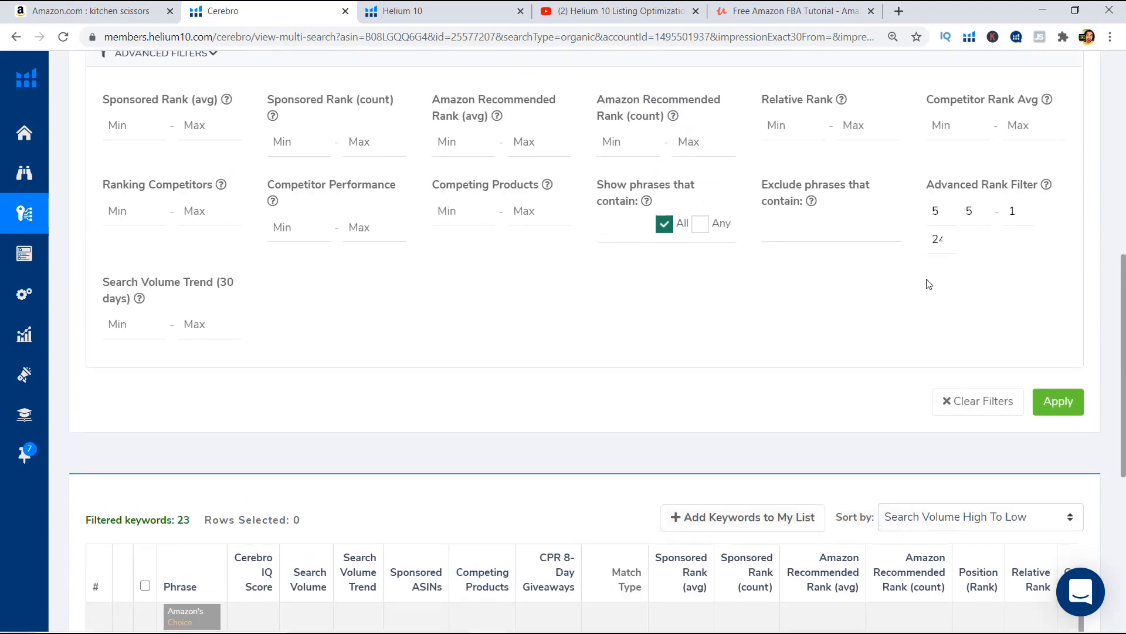
scroll(929, 284, down, 5)
scroll(689, 440, down, 3)
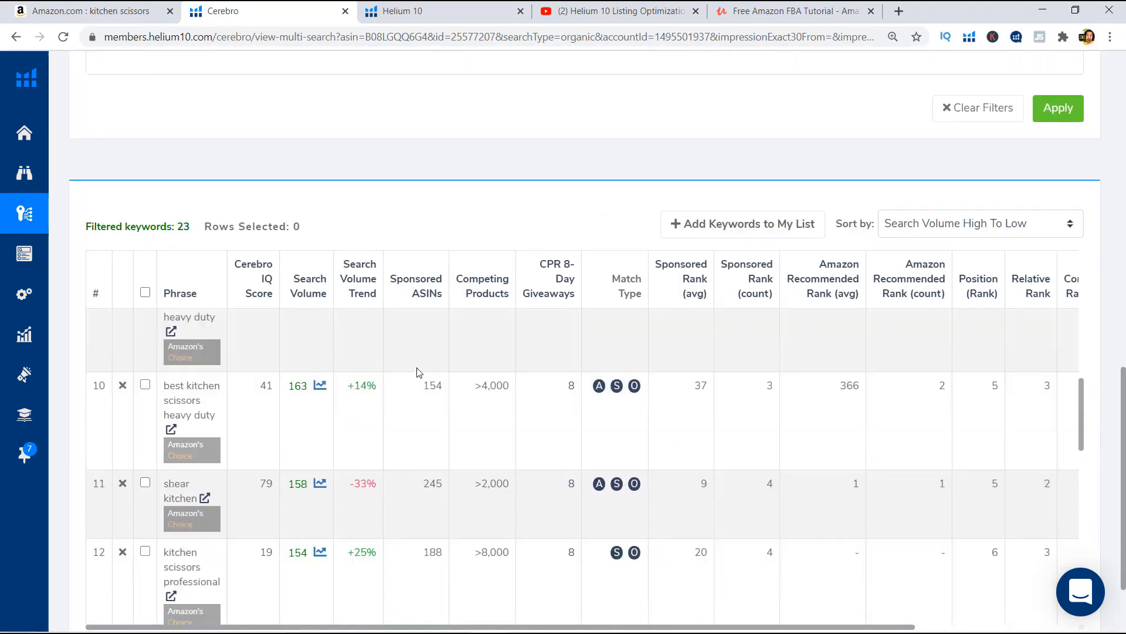
scroll(389, 402, down, 2)
scroll(910, 381, up, 6)
scroll(964, 172, up, 1)
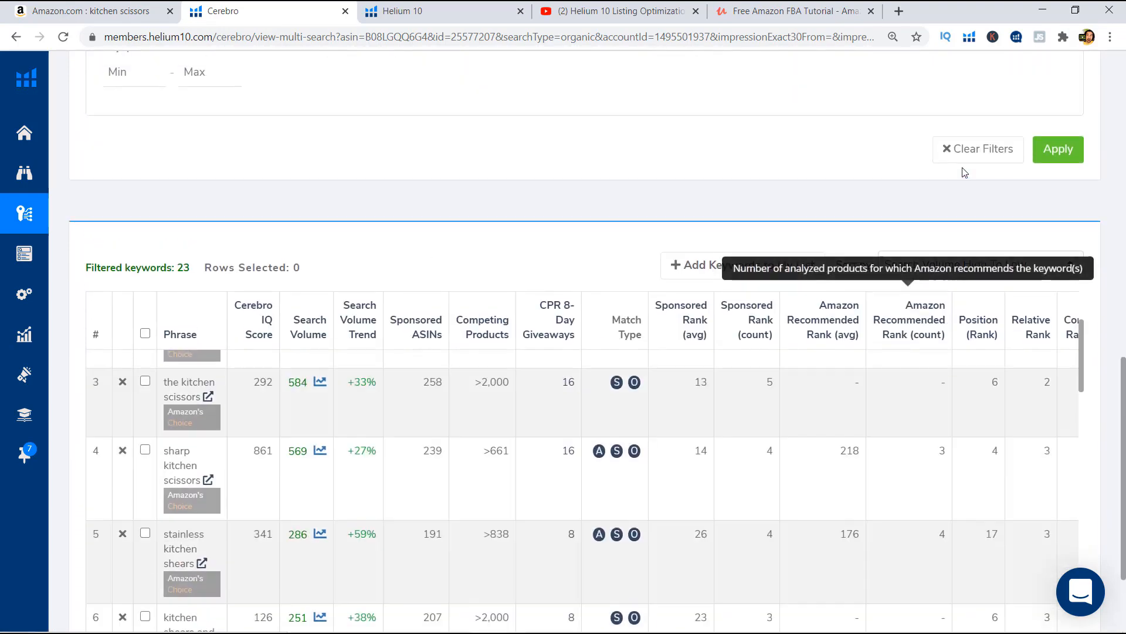
scroll(964, 172, up, 5)
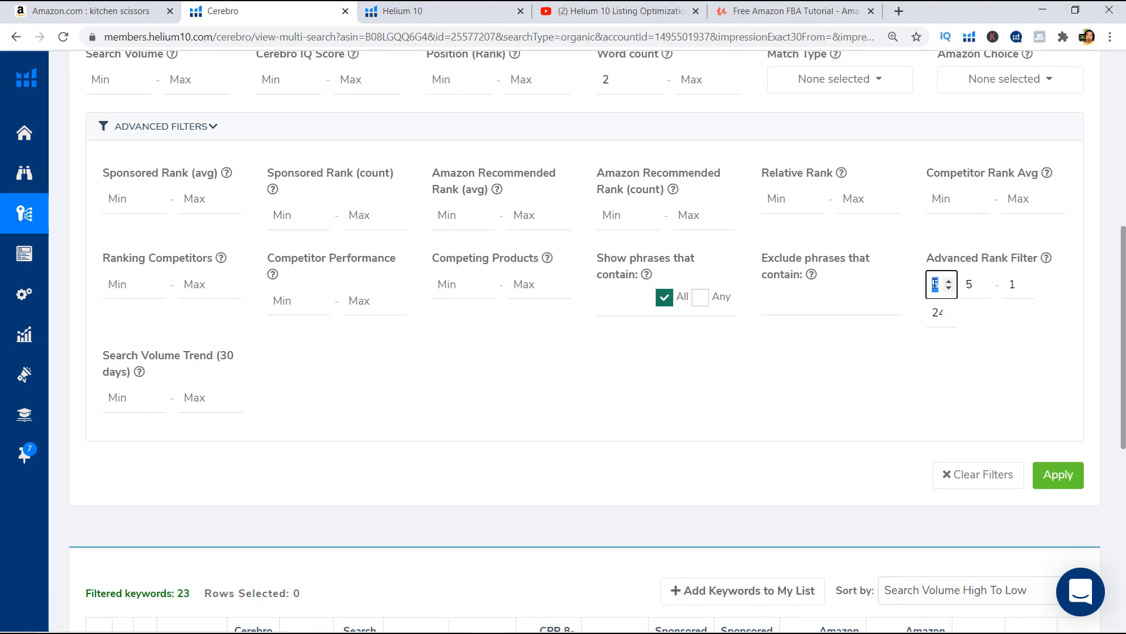
Lower the Advanced Rank Filter's A Min to 4, apply it and review the filtered phrases against the filter values
click(949, 288)
click(1050, 478)
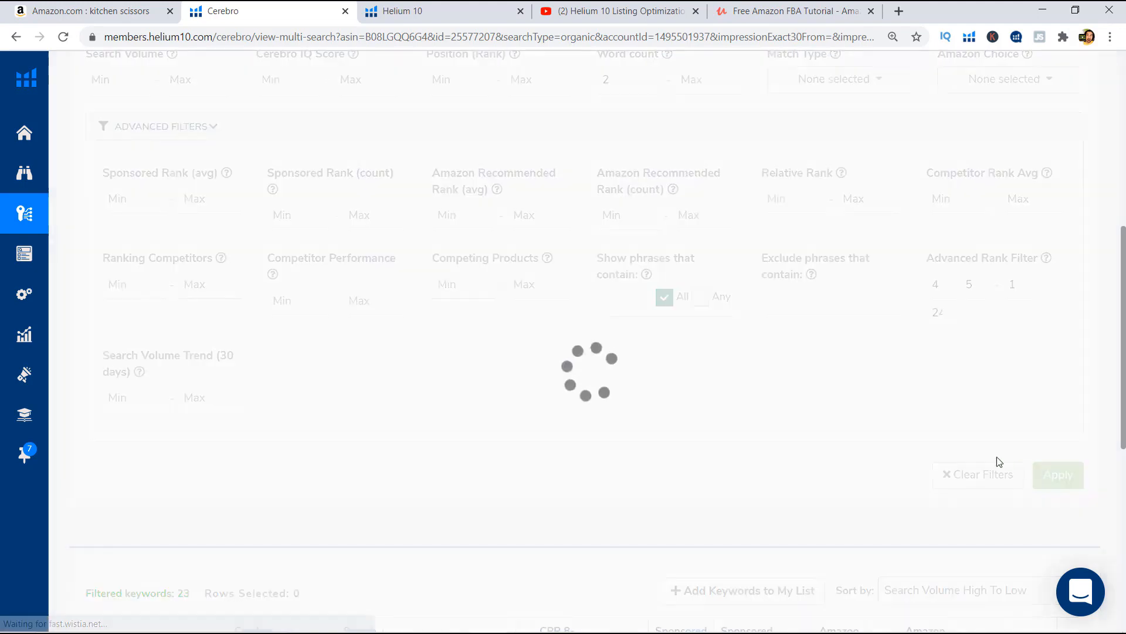
scroll(202, 485, down, 3)
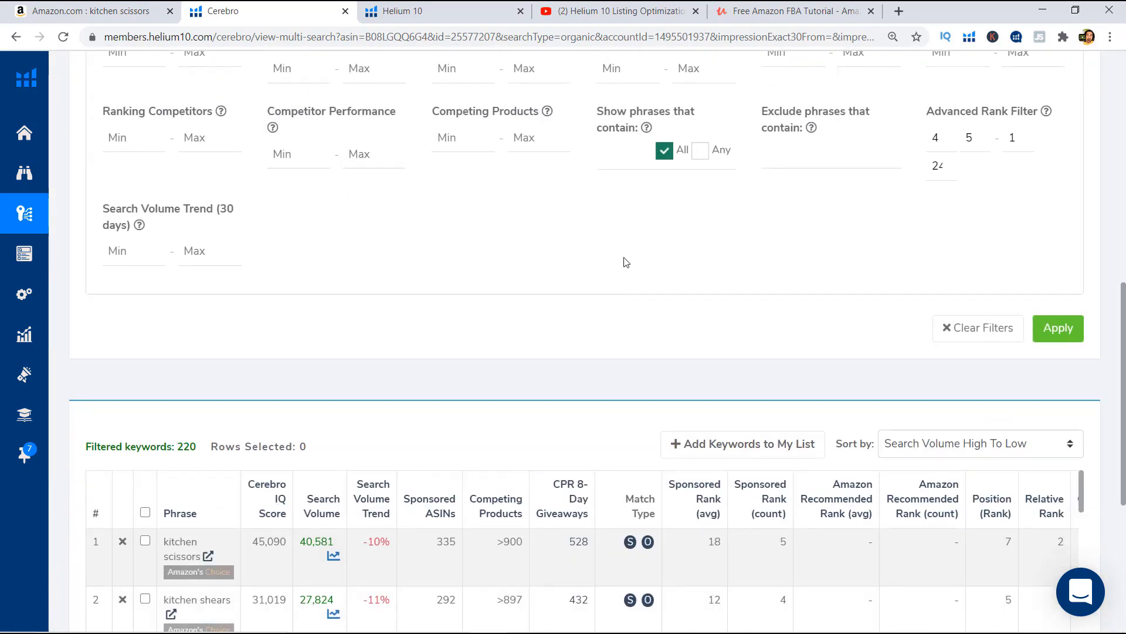
scroll(622, 276, up, 5)
scroll(704, 258, down, 4)
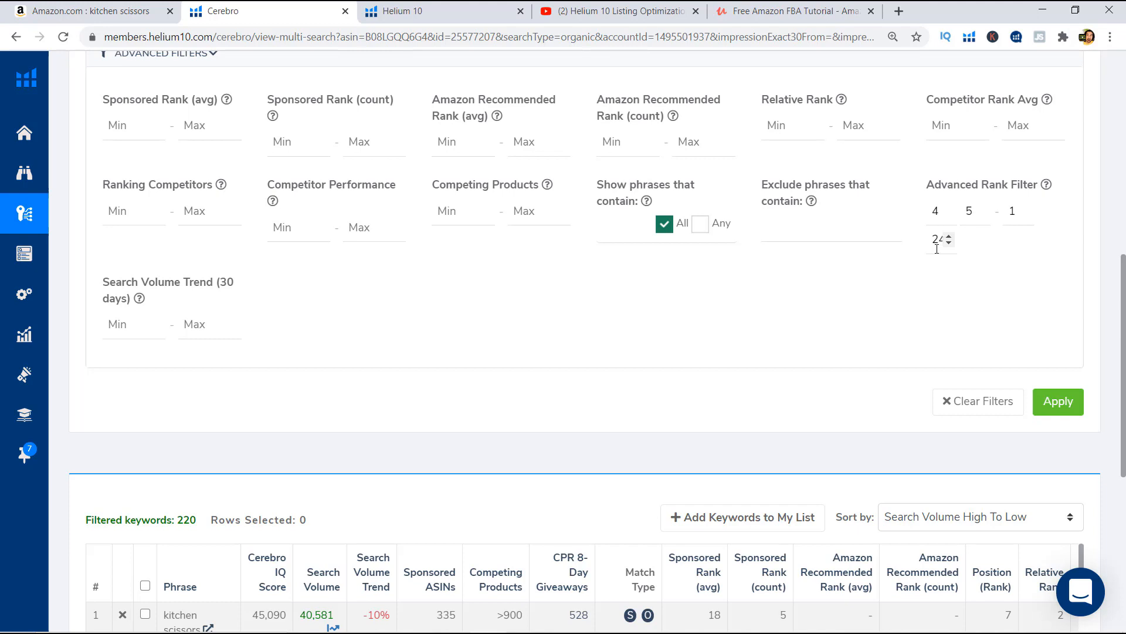
Clear the Advanced Rank Filter, set the 30-day Search Volume Trend minimum to 100 and apply the filter
scroll(347, 441, up, 3)
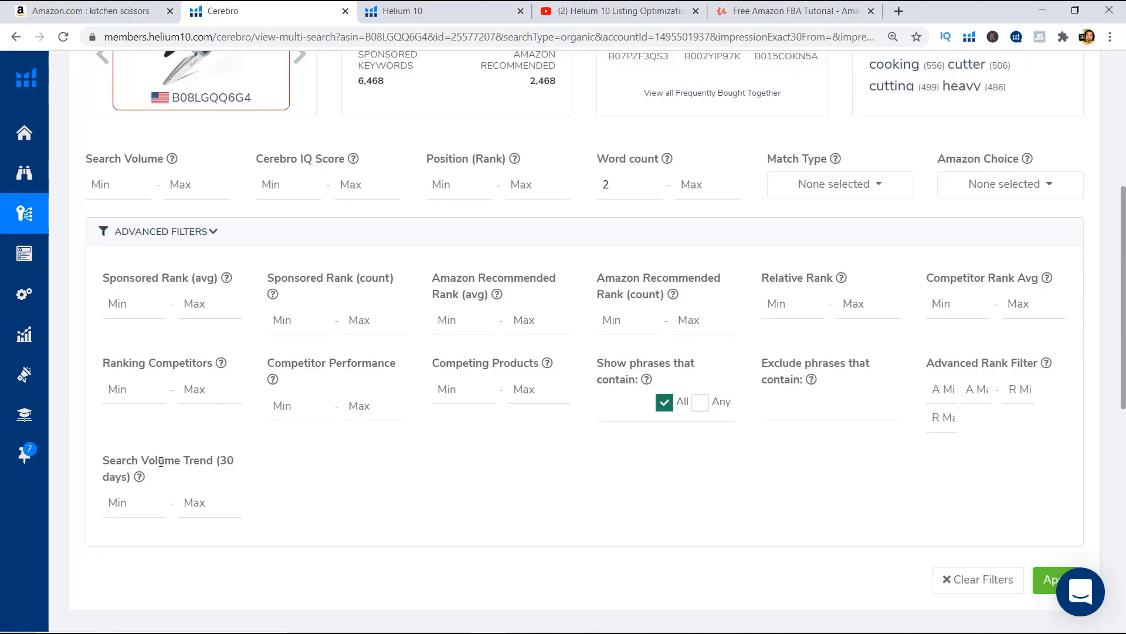
scroll(188, 454, down, 1)
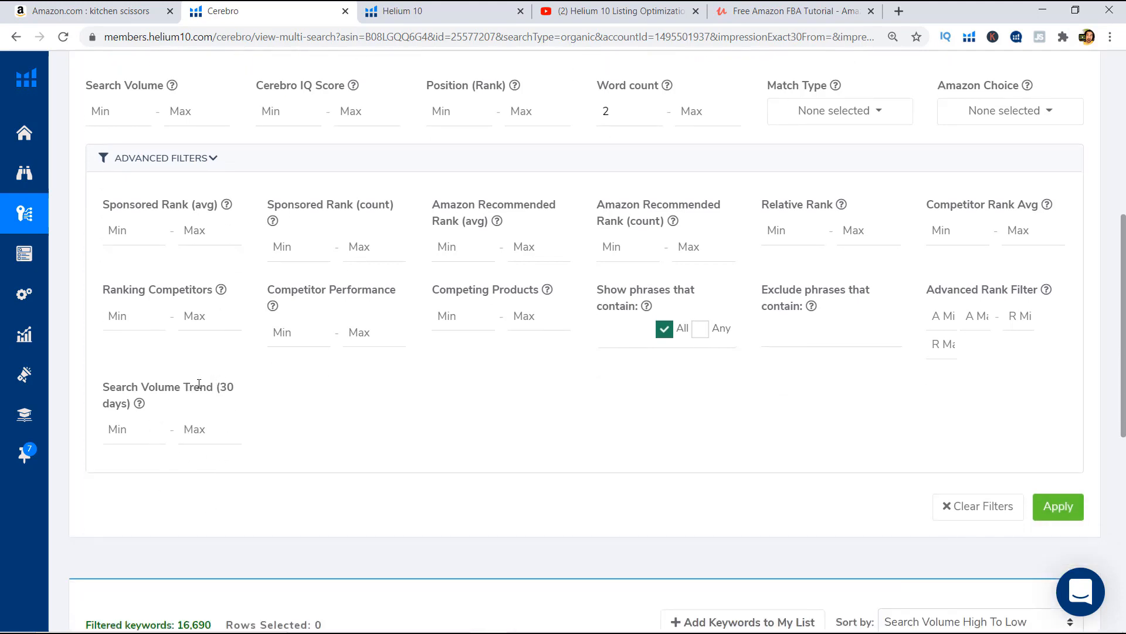
click(113, 436)
text(100)
click(1048, 501)
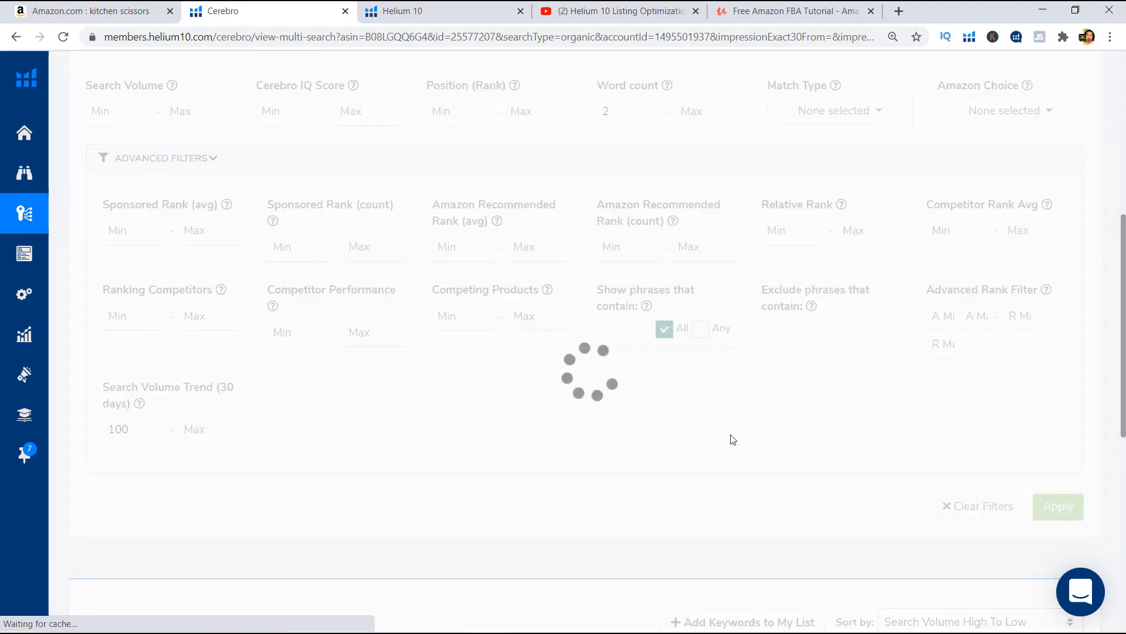
Review the first phrases filtered by search volume trend, including the clever cutter keywords
scroll(527, 455, down, 3)
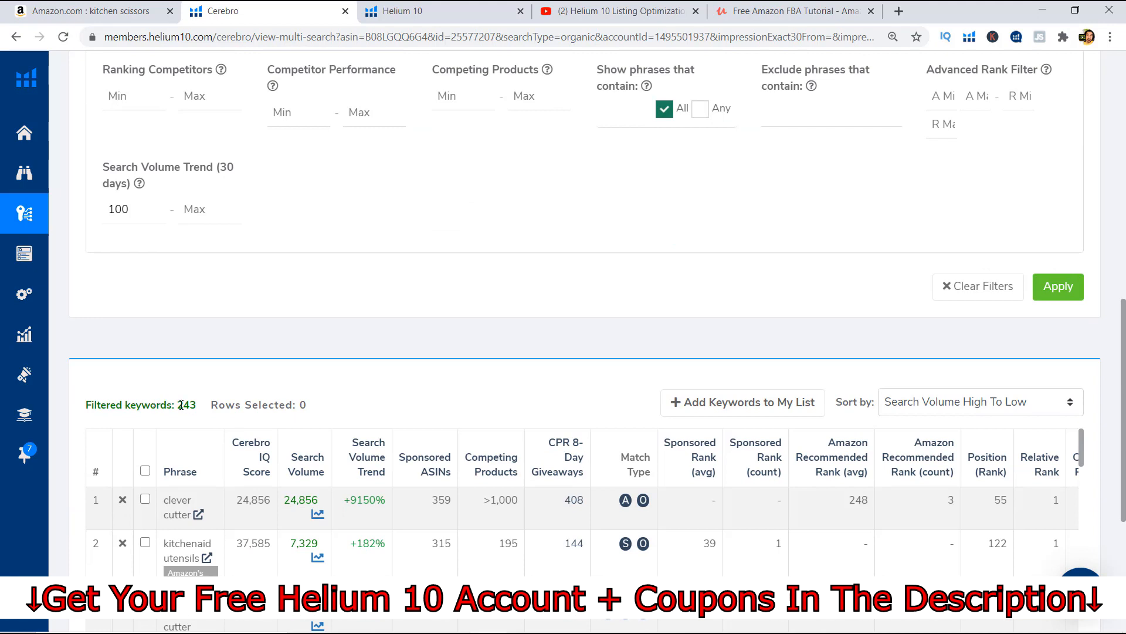
scroll(327, 418, down, 1)
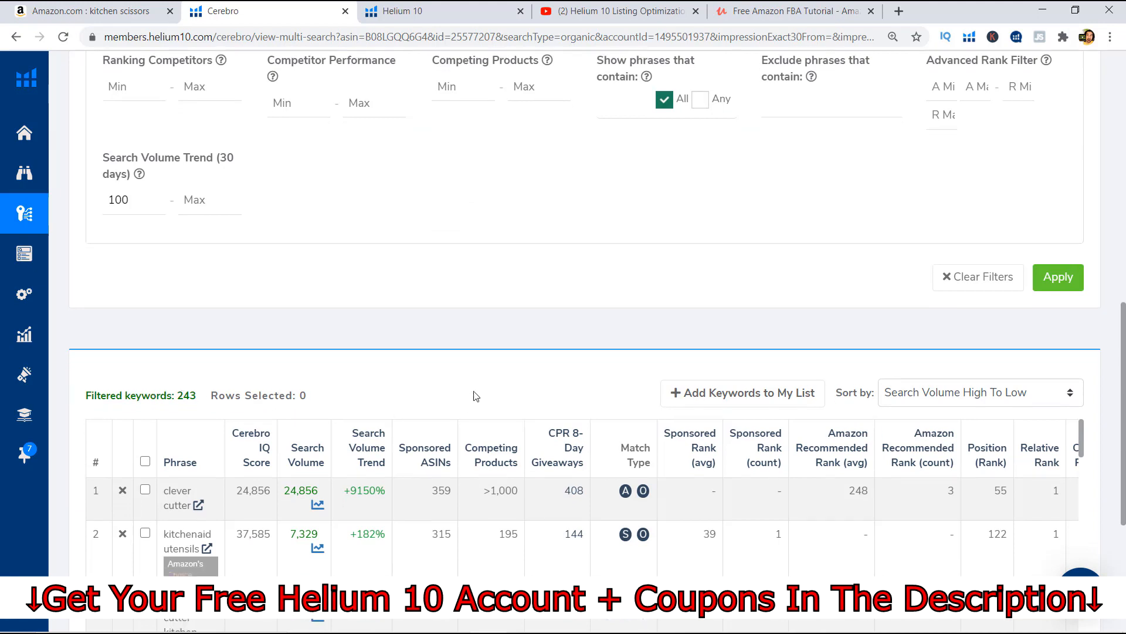
scroll(338, 465, down, 2)
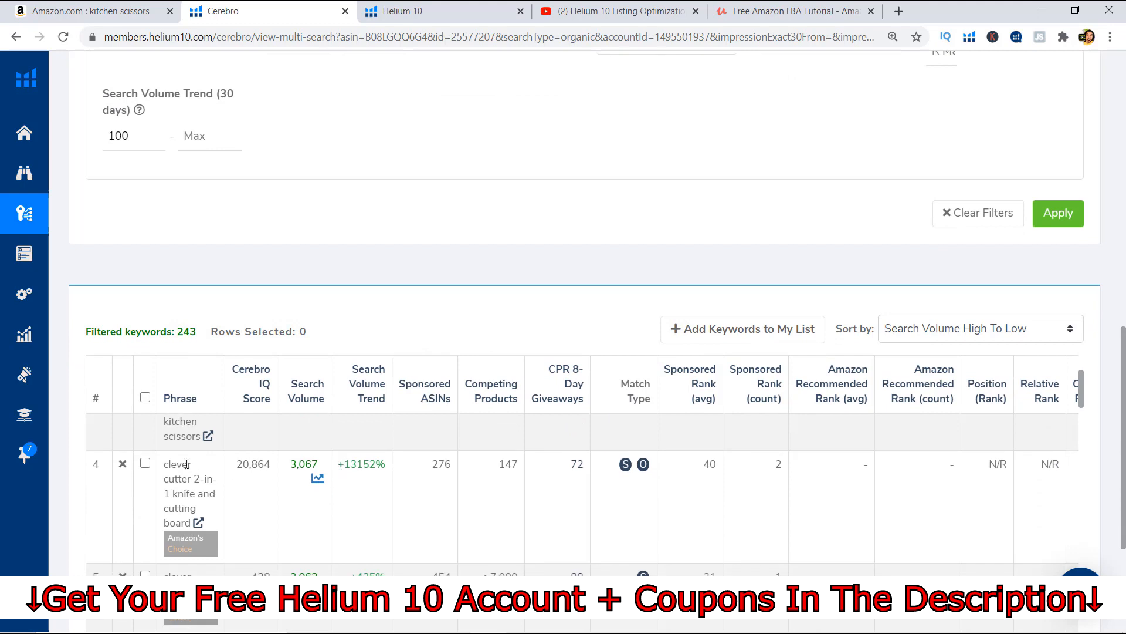
drag(188, 477, 156, 465)
click(178, 470)
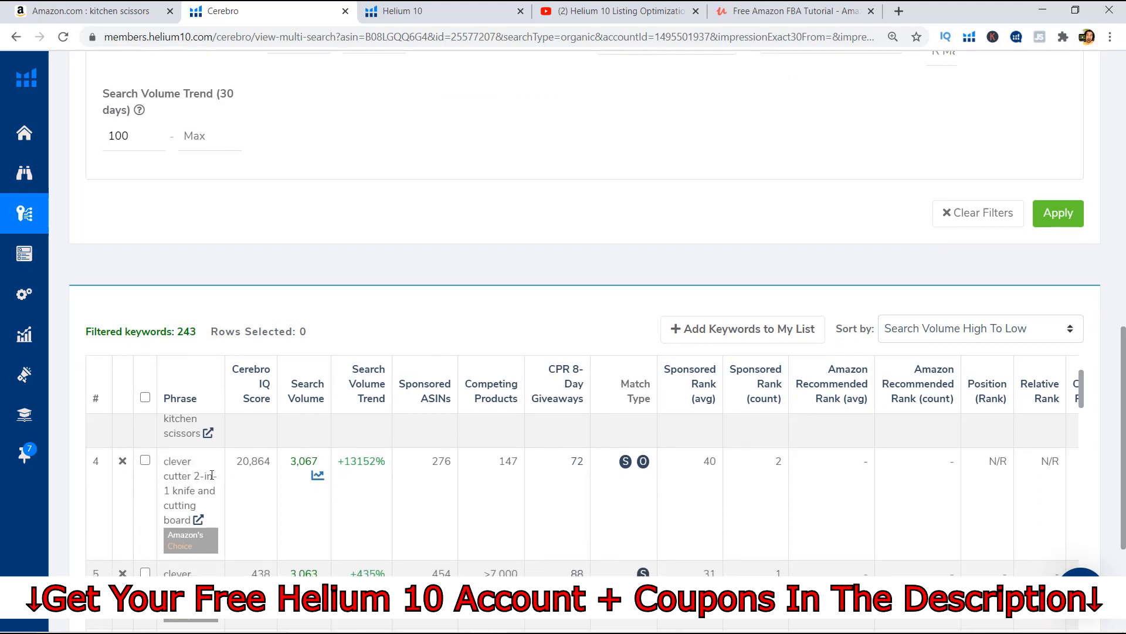
Find the "seafood shears" phrase, examine its one-year search volume history chart and close the chart
scroll(178, 481, down, 3)
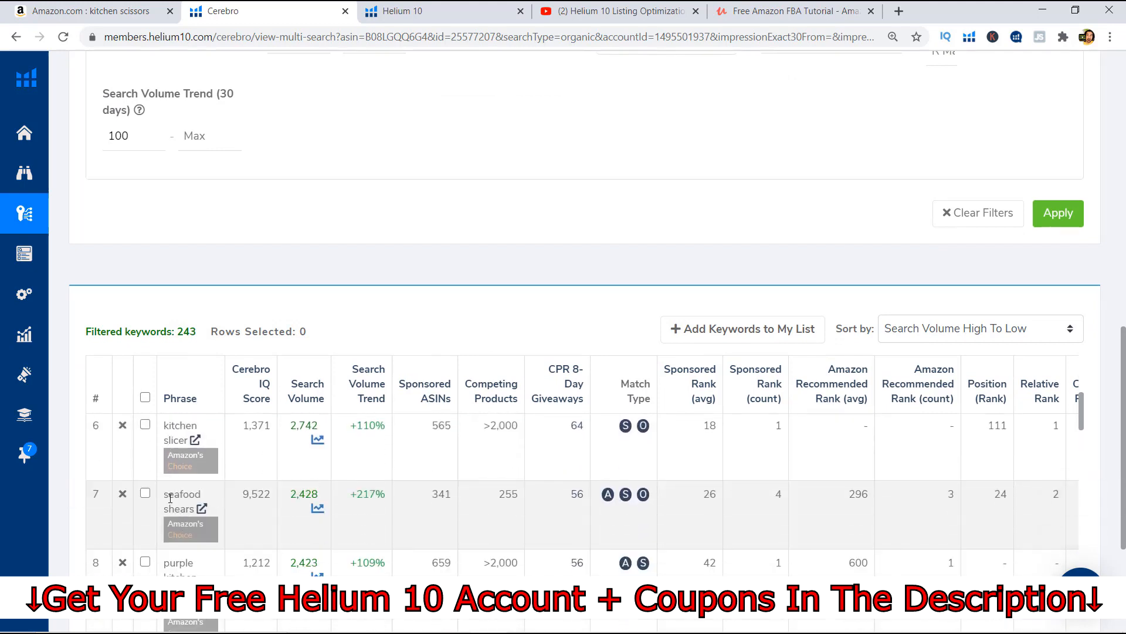
drag(168, 503, 172, 495)
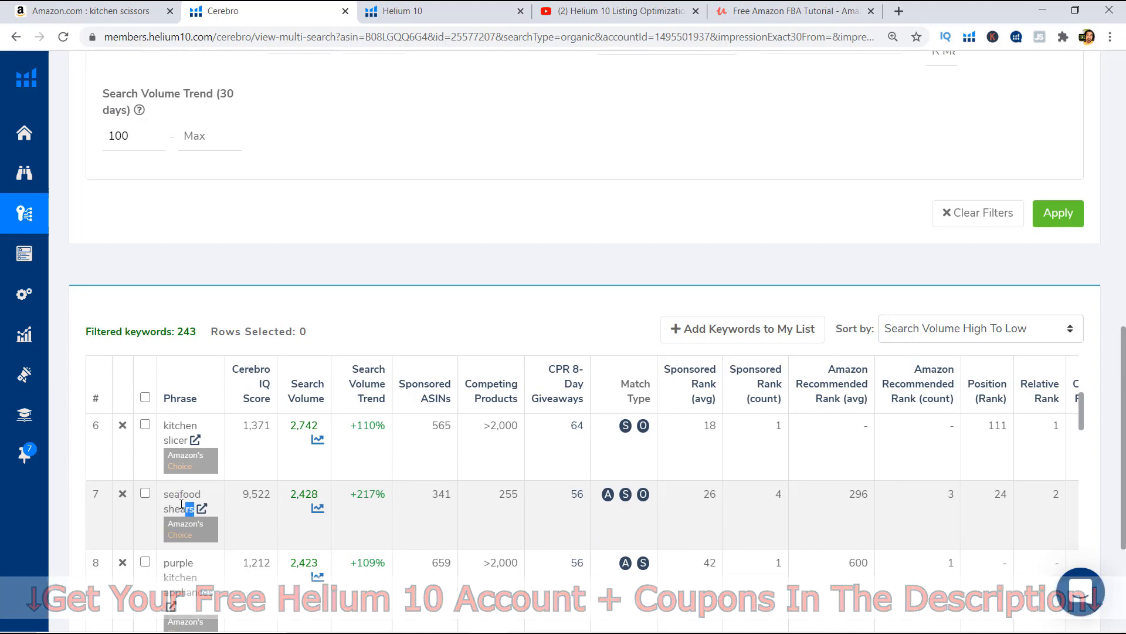
click(365, 497)
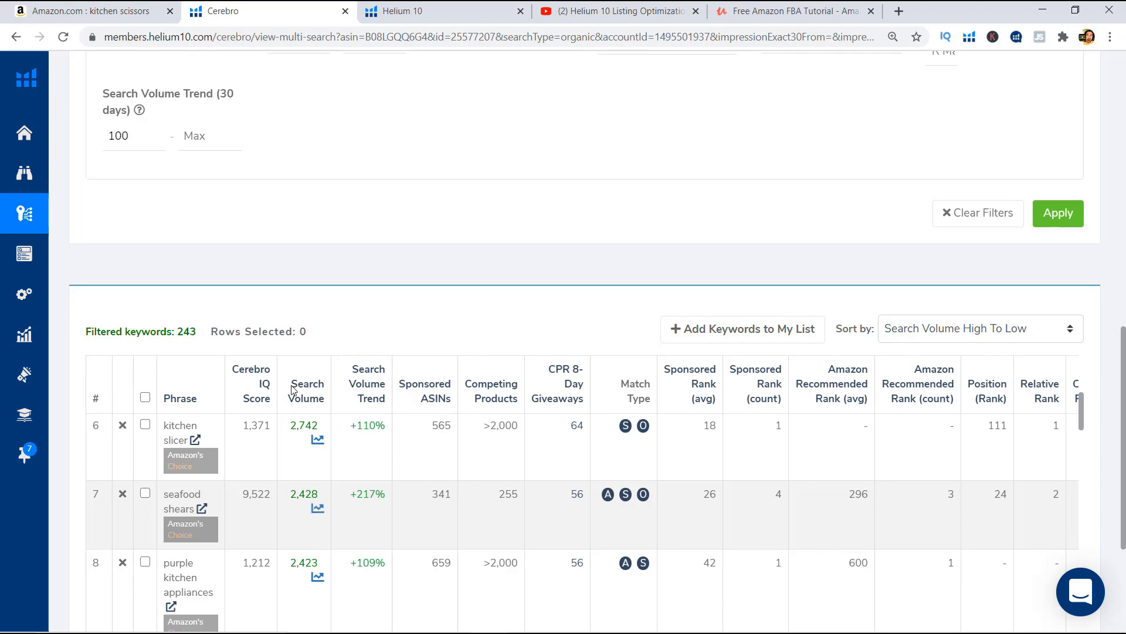
click(318, 511)
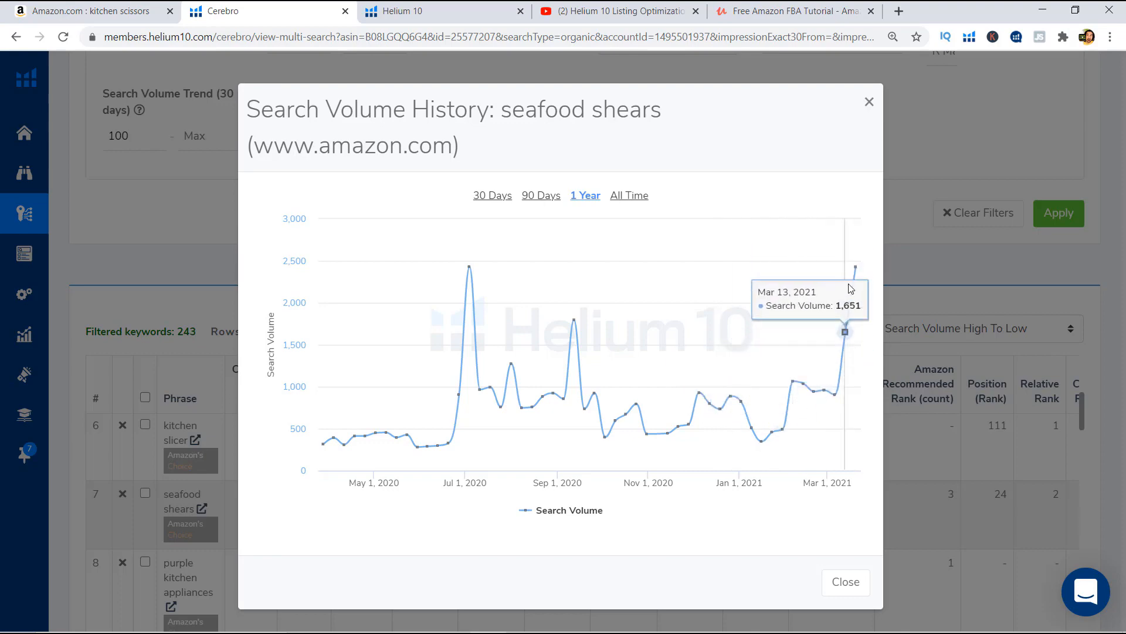
click(869, 103)
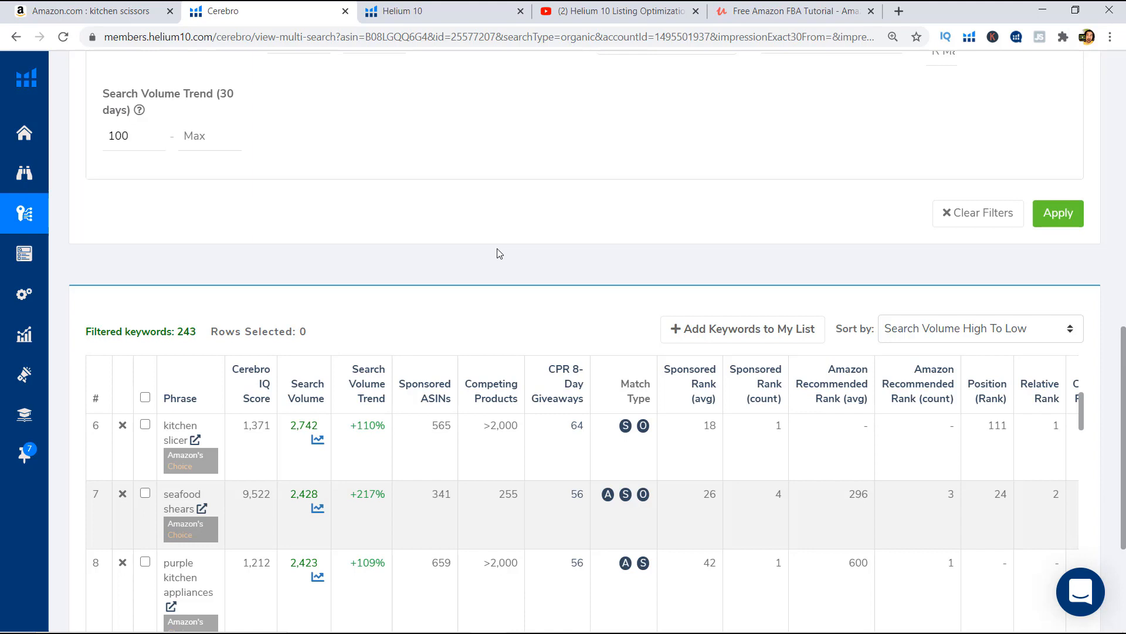
Review the remaining trending phrases, comparing the search volume trend of "kitchen scissors with cutting board" with the neighbouring rows
scroll(362, 516, down, 3)
scroll(364, 493, down, 6)
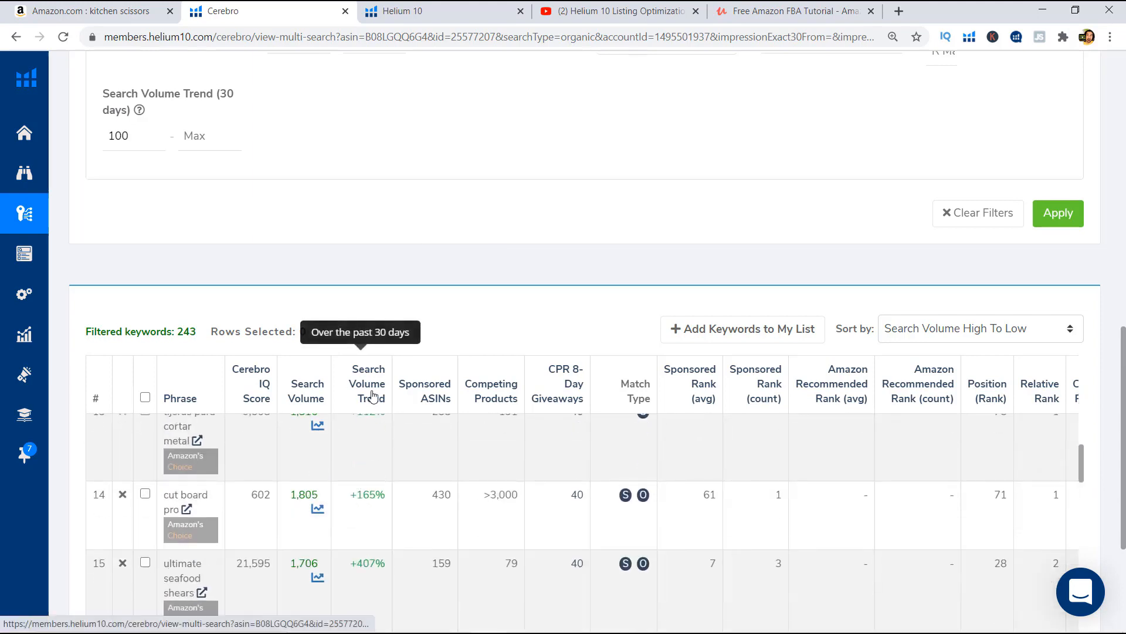
scroll(340, 465, down, 1)
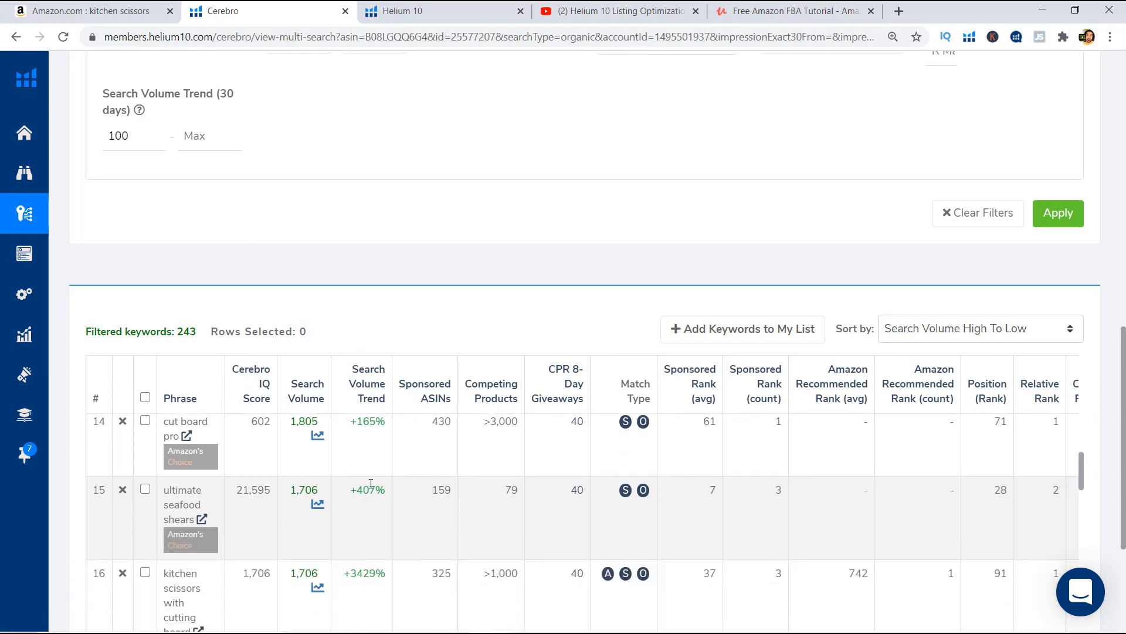
scroll(172, 512, down, 1)
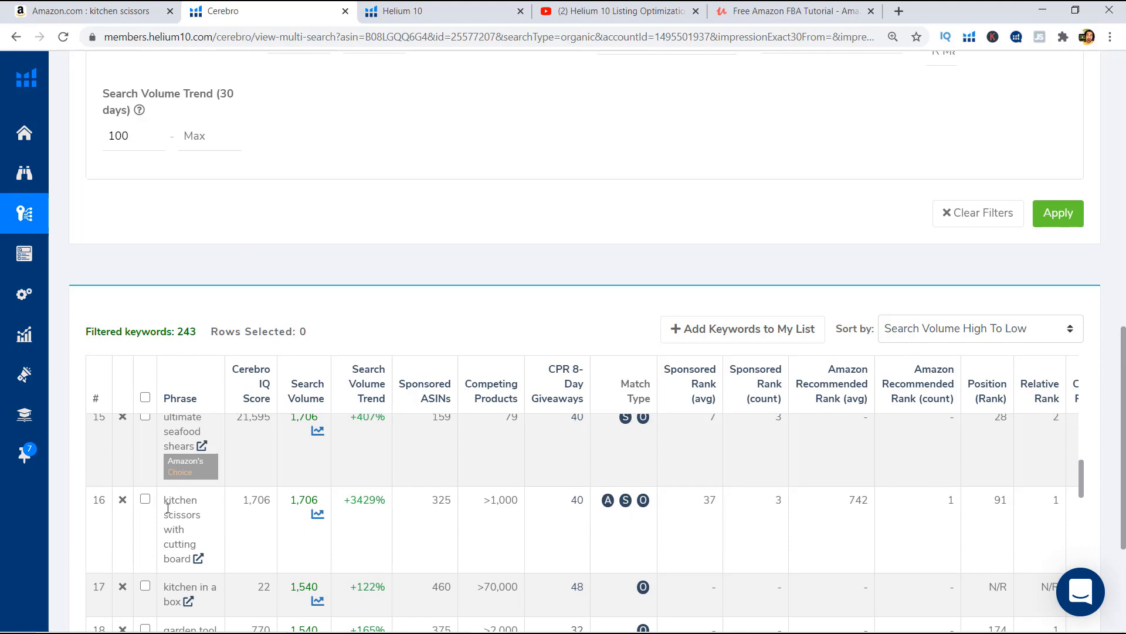
drag(168, 508, 188, 564)
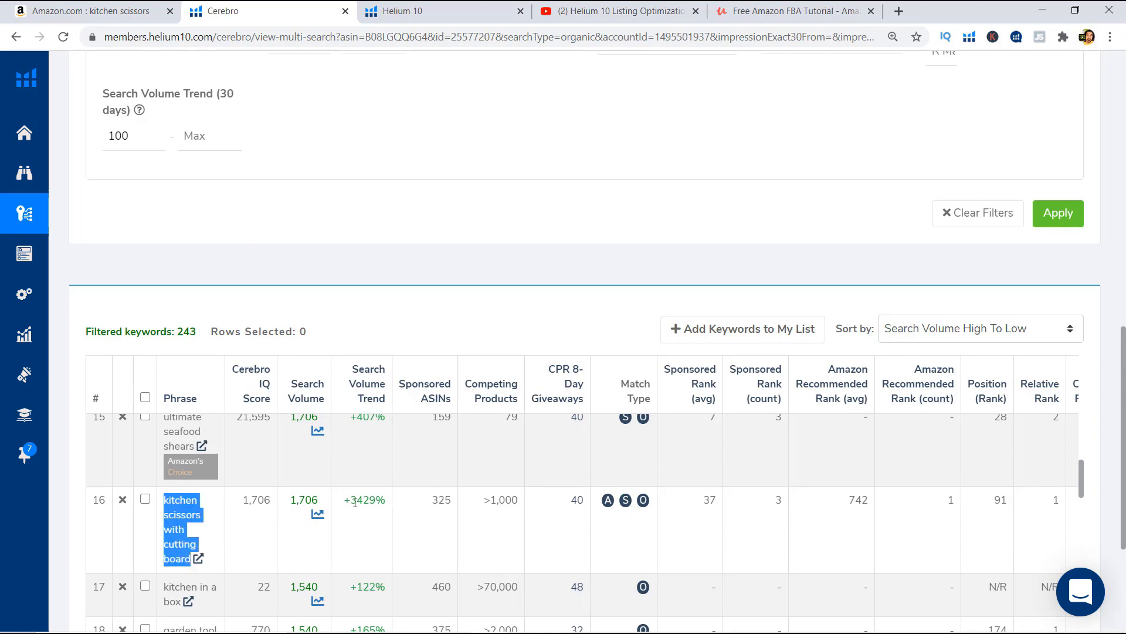
drag(355, 502, 381, 502)
click(380, 502)
scroll(364, 487, up, 1)
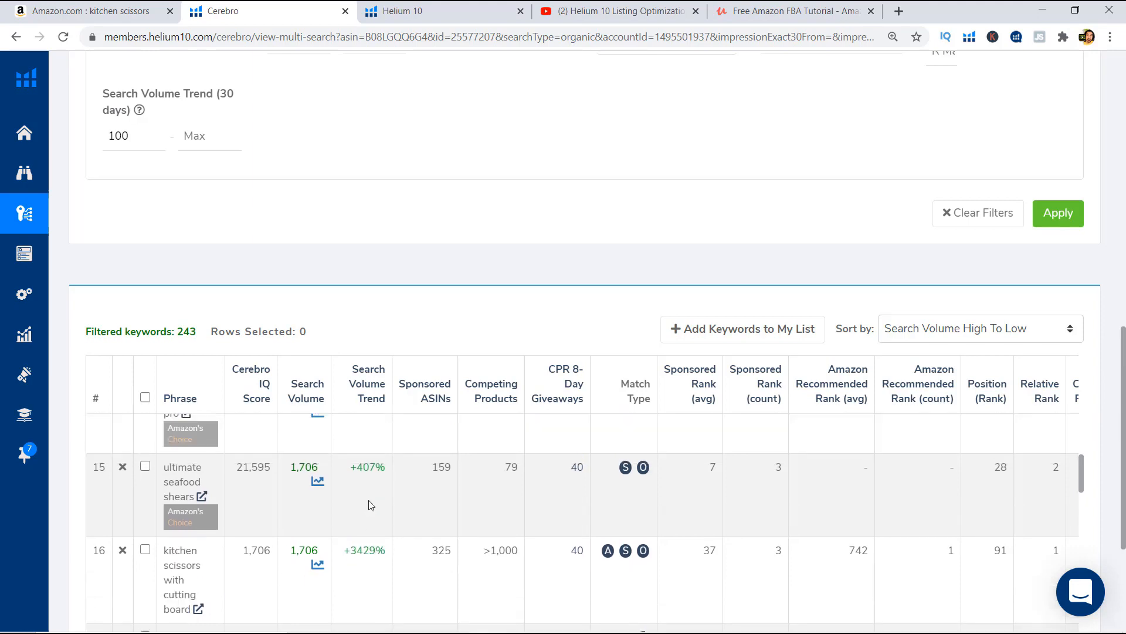
scroll(195, 443, up, 4)
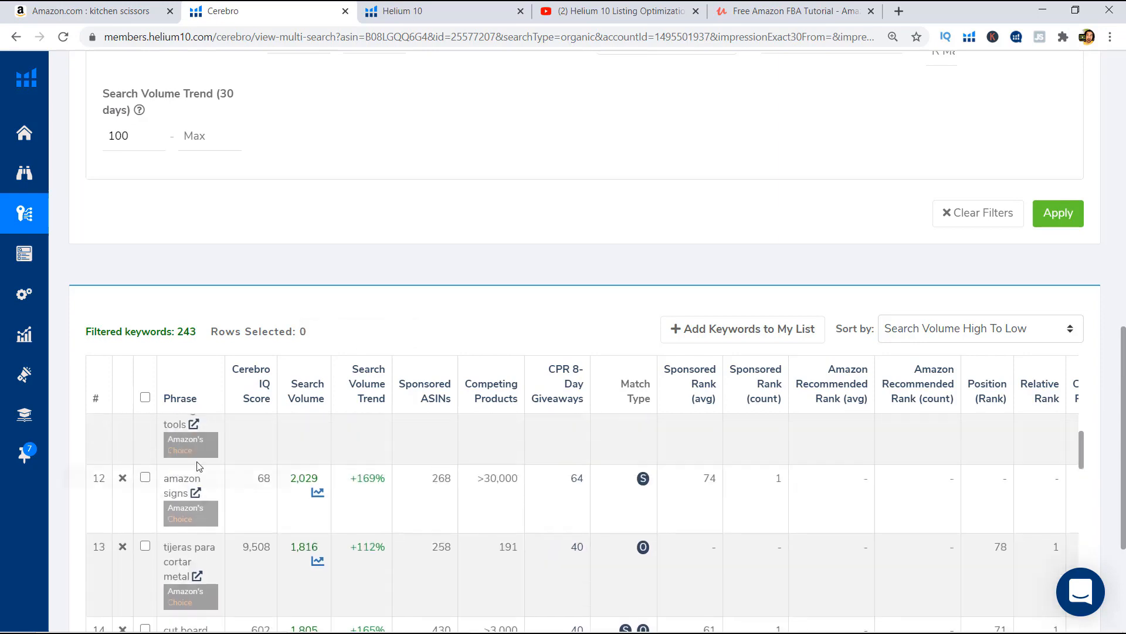
scroll(193, 462, down, 4)
scroll(261, 519, up, 1)
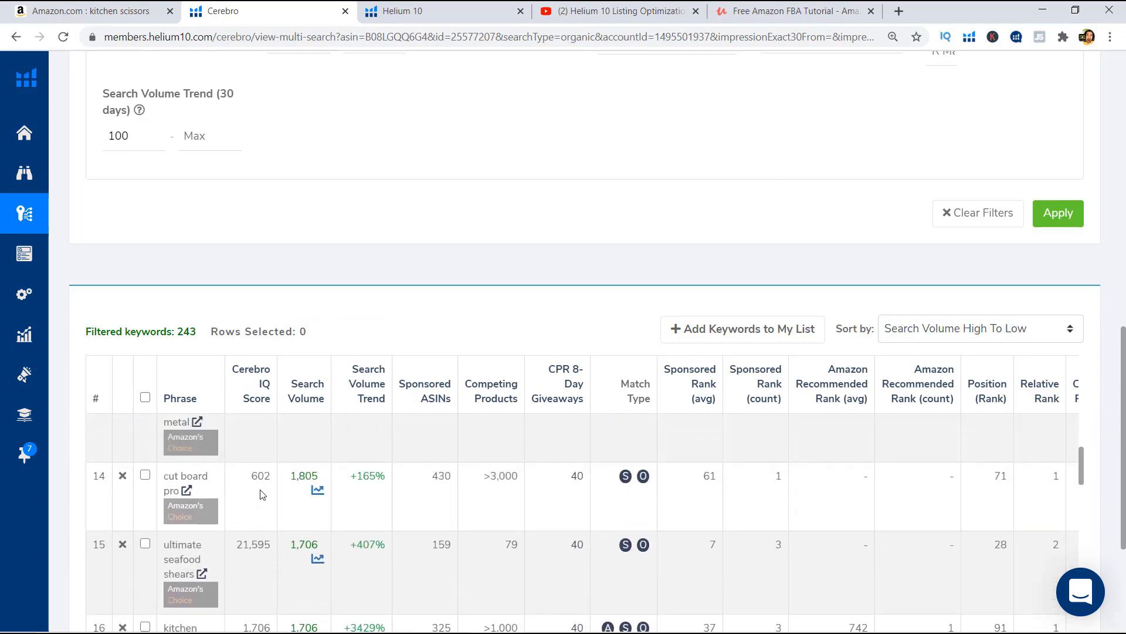
scroll(264, 516, down, 3)
scroll(361, 528, up, 1)
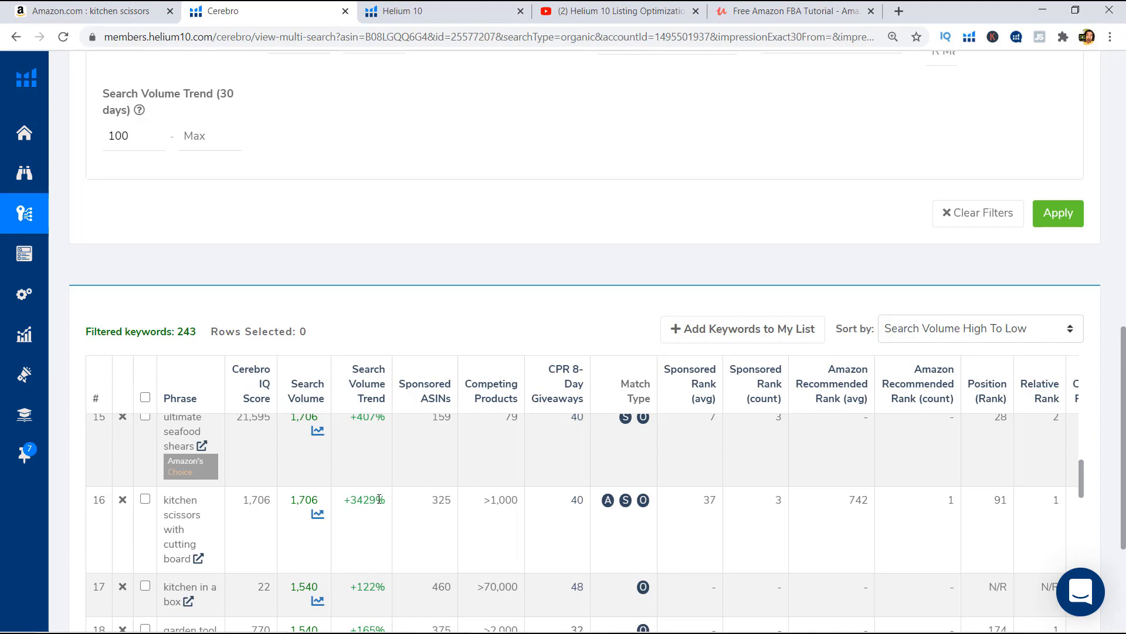
scroll(371, 507, down, 1)
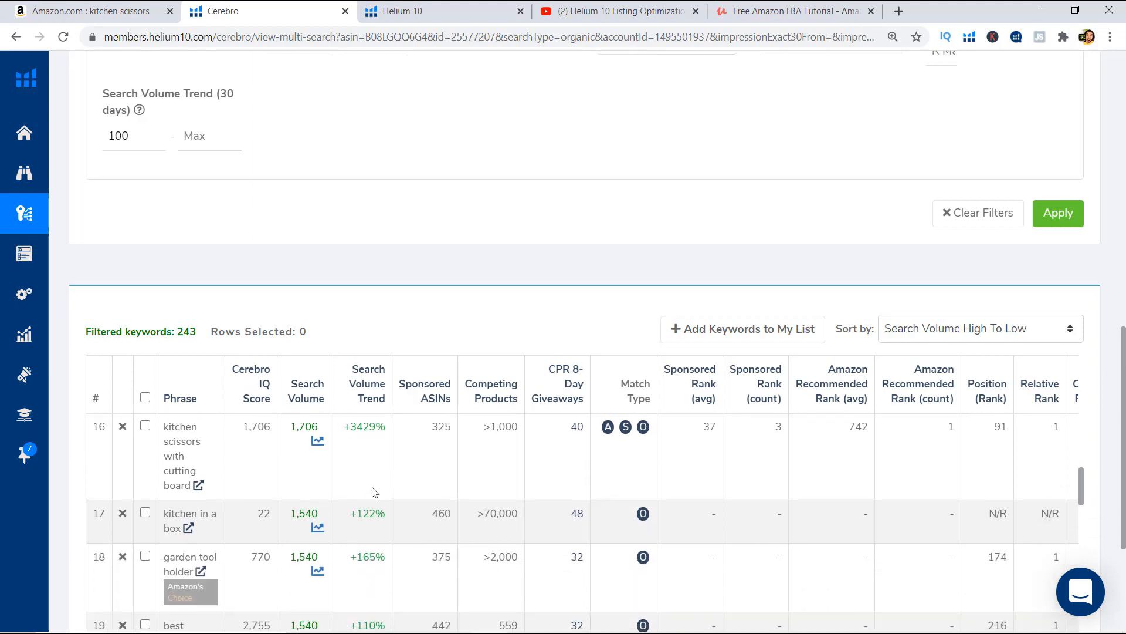
scroll(364, 496, down, 1)
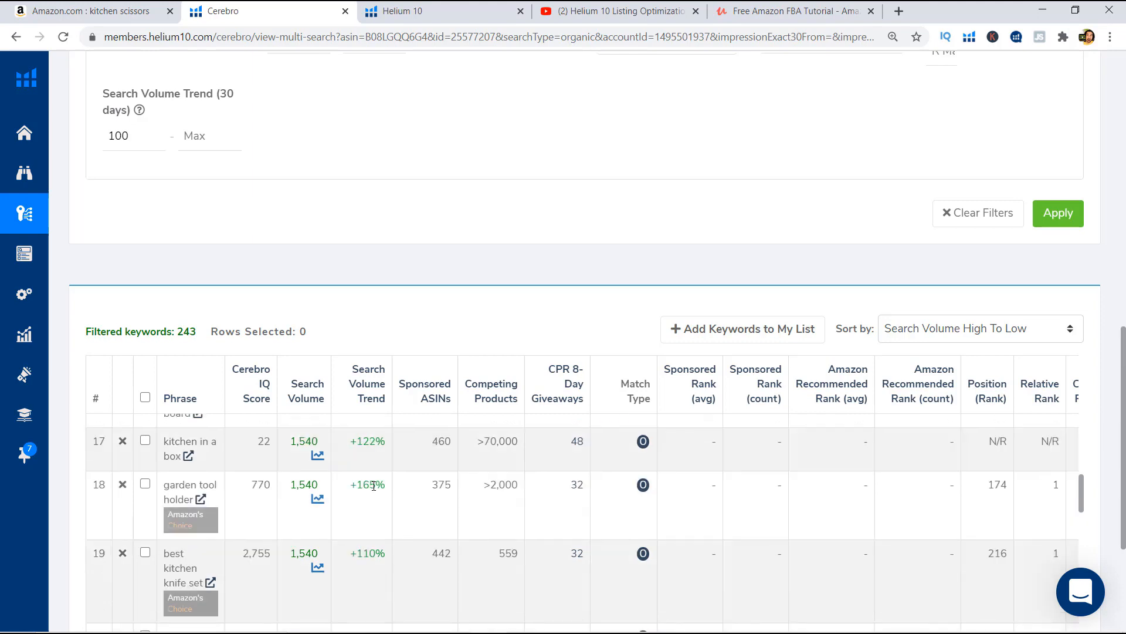
scroll(339, 506, up, 1)
scroll(355, 519, up, 1)
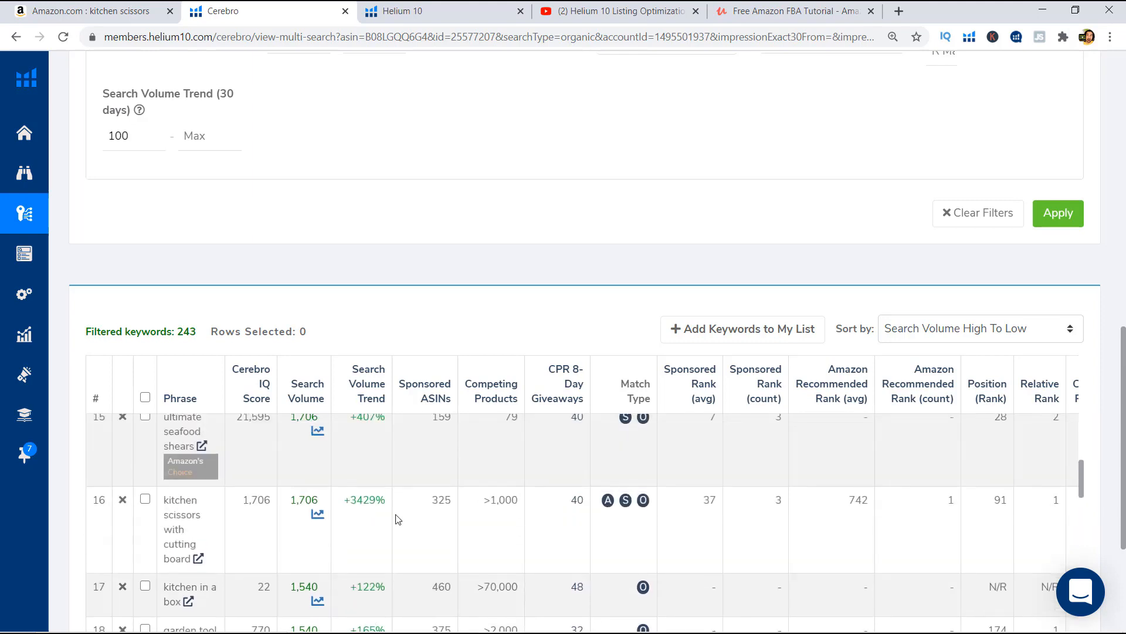
Look over the advanced filters again and go back through the trending phrases to the start of the keyword table
scroll(406, 520, up, 3)
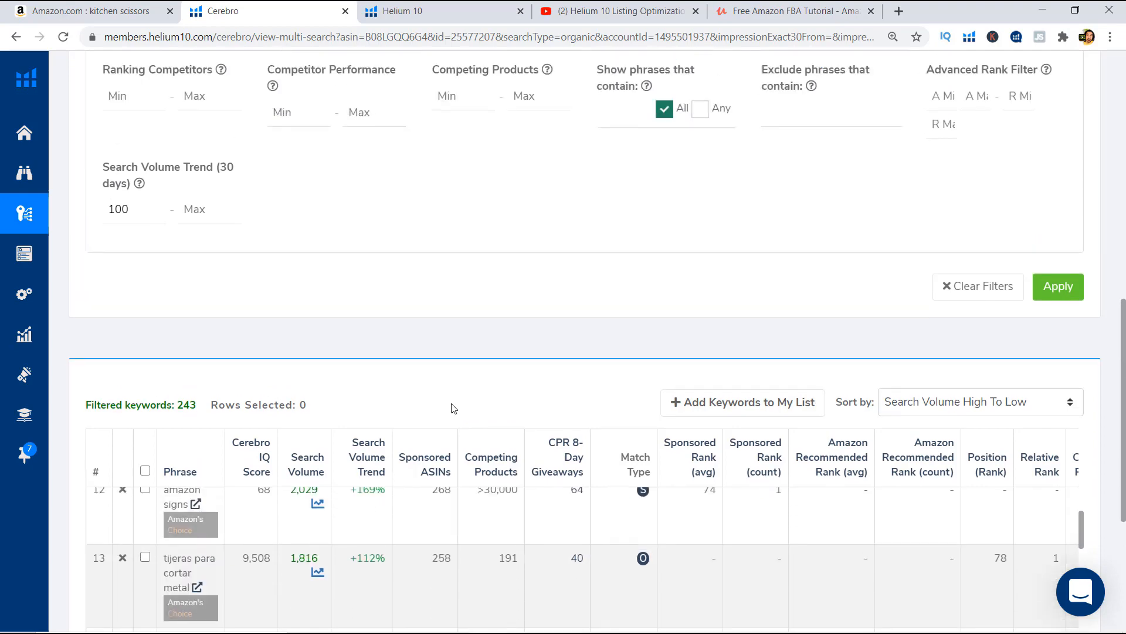
scroll(455, 407, up, 3)
scroll(727, 501, up, 2)
scroll(684, 428, down, 3)
scroll(745, 399, up, 4)
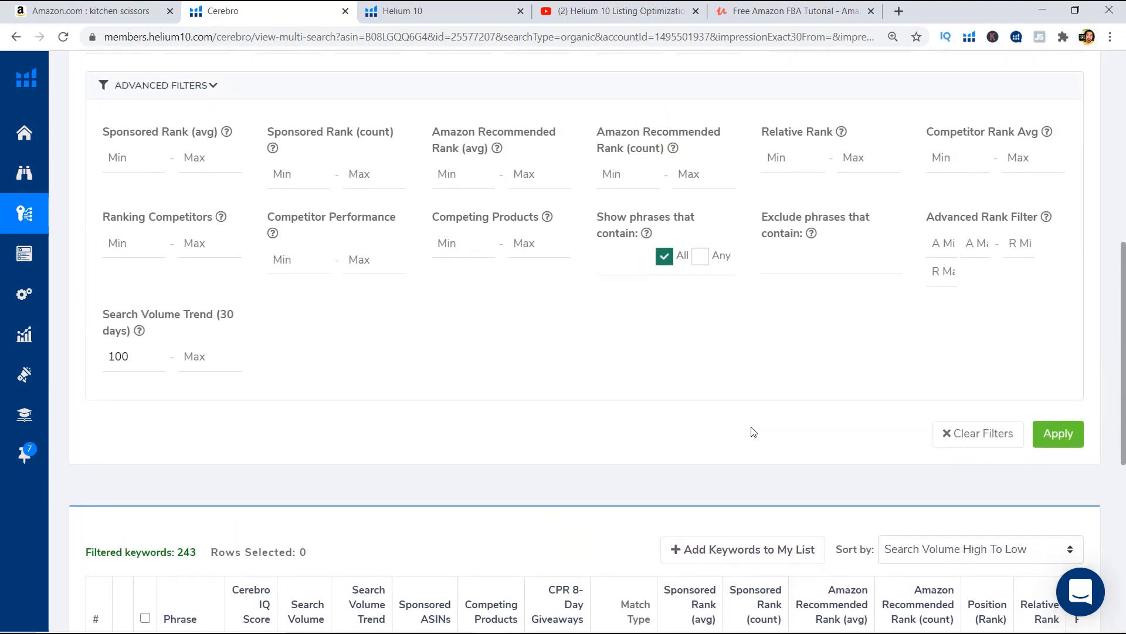
scroll(751, 422, up, 3)
scroll(799, 495, down, 5)
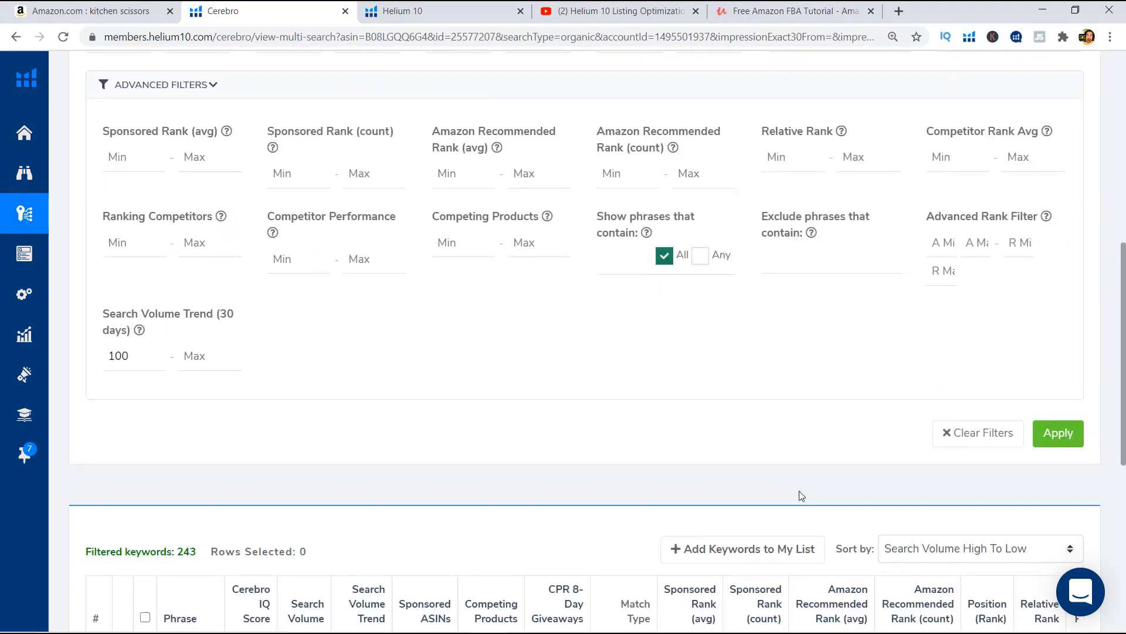
scroll(821, 559, up, 1)
scroll(821, 559, down, 5)
scroll(866, 446, up, 4)
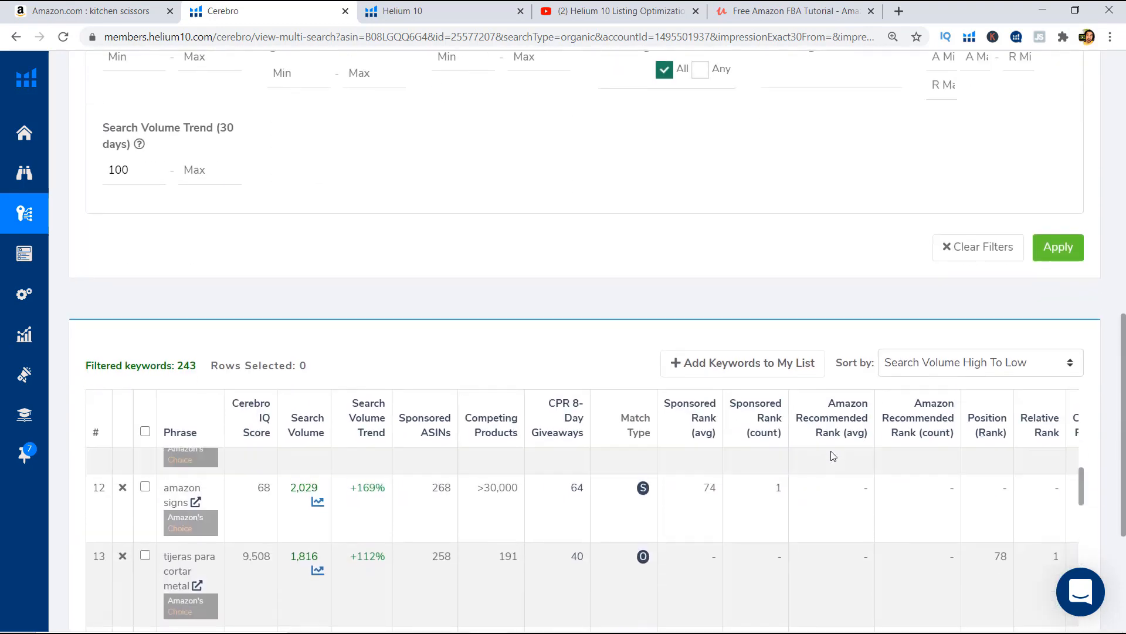
scroll(836, 456, up, 7)
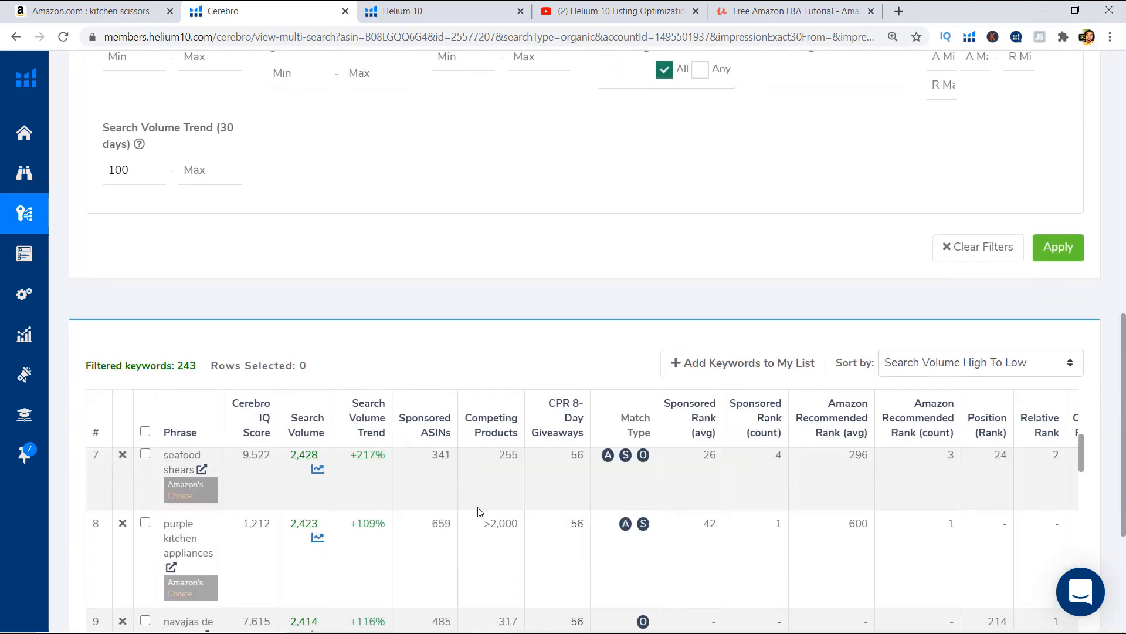
scroll(687, 536, up, 3)
scroll(687, 536, down, 6)
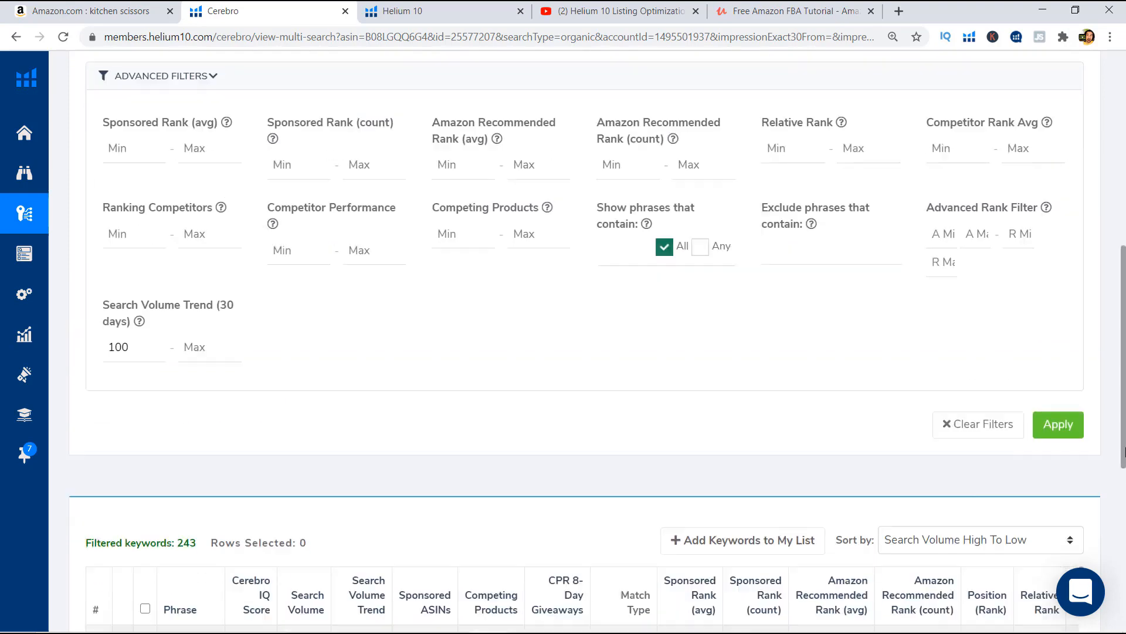
scroll(120, 386, up, 3)
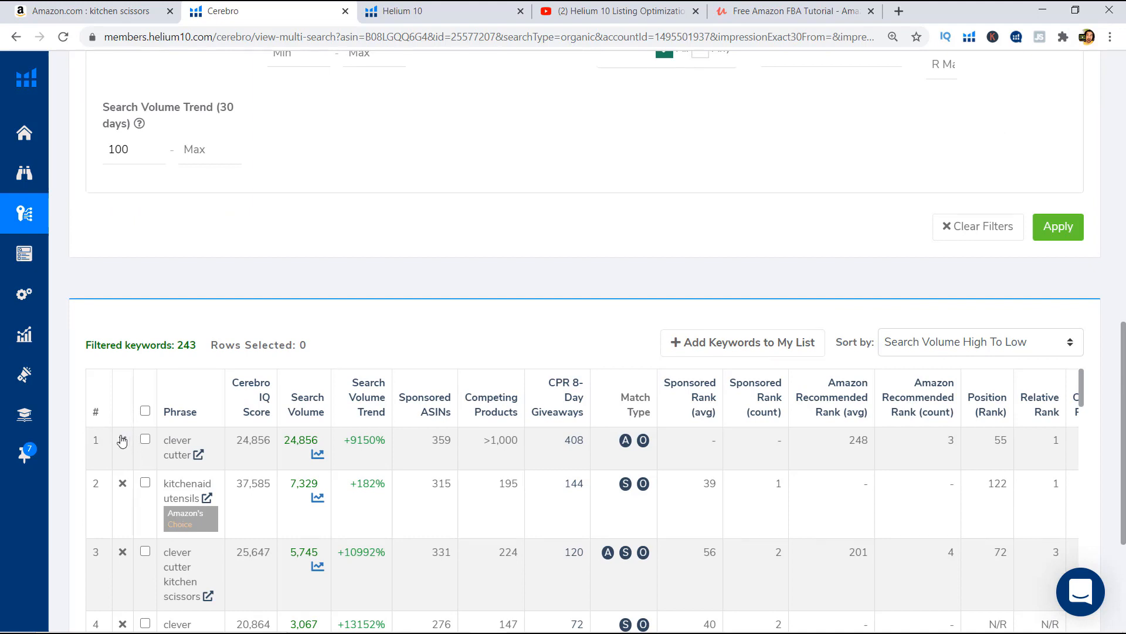
Try selecting all the filtered phrases and the single phrase "clever cutter" for My List, and deselect them
click(146, 410)
click(146, 411)
click(146, 440)
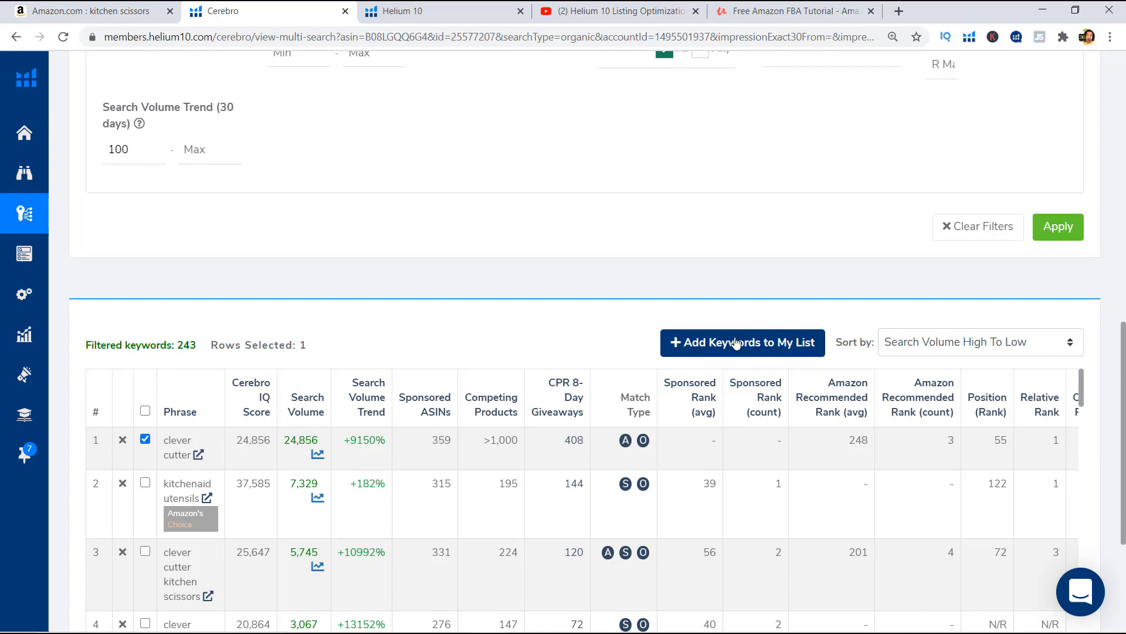
click(146, 440)
scroll(887, 299, up, 3)
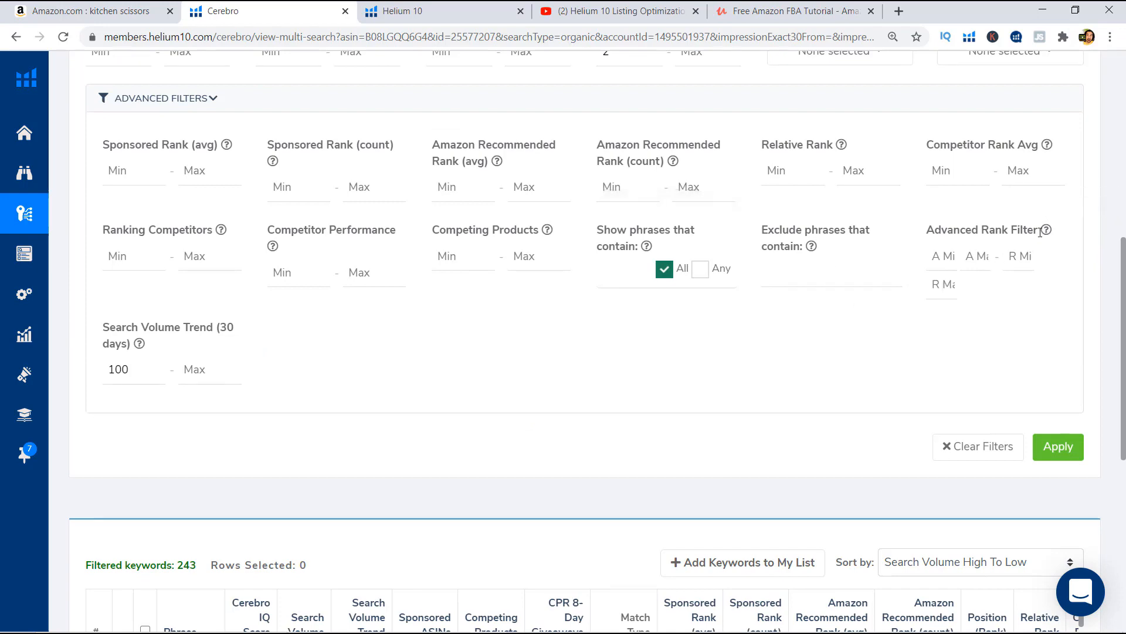
Look over the advanced filters and examine the "clever cutter" row from the Cerebro IQ Score to the Competing Products column
scroll(406, 250, up, 1)
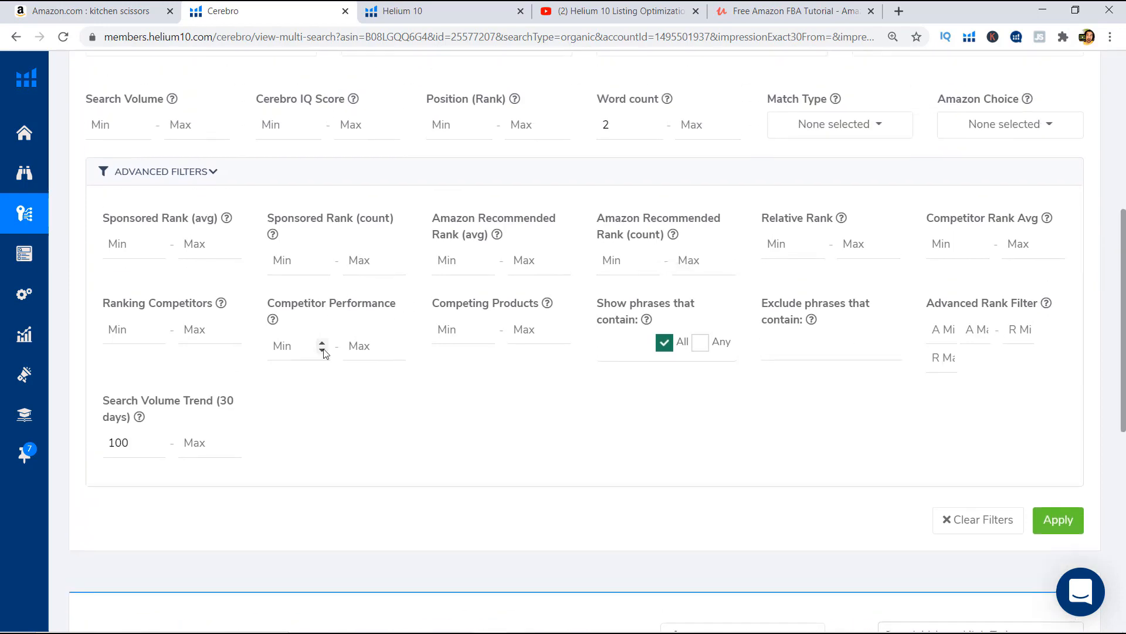
scroll(337, 296, down, 4)
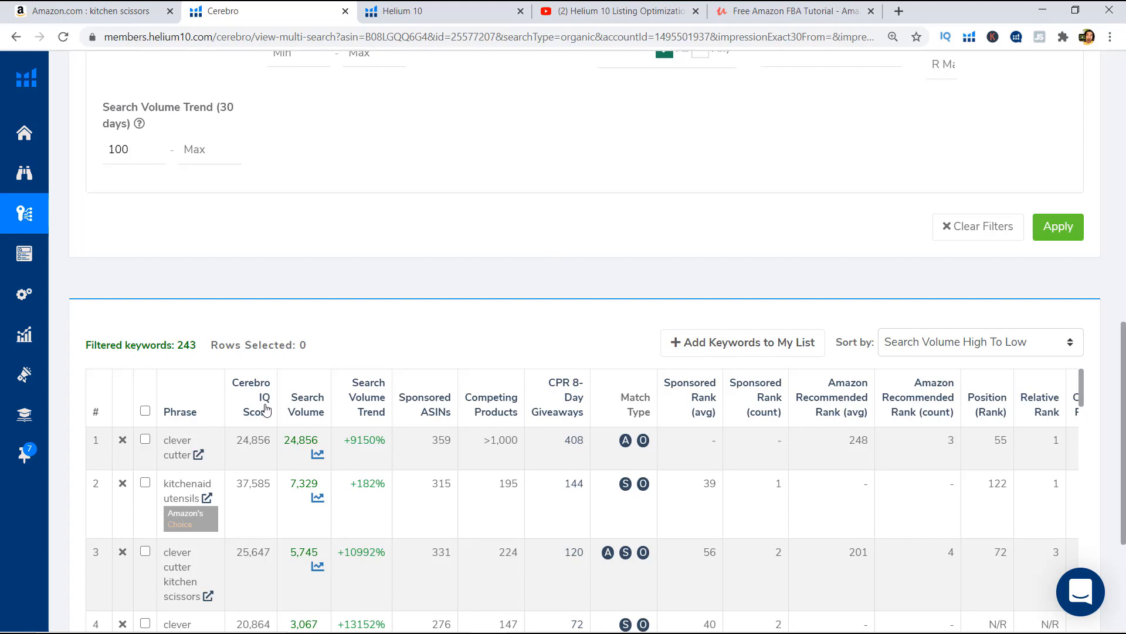
mouse_move(259, 396)
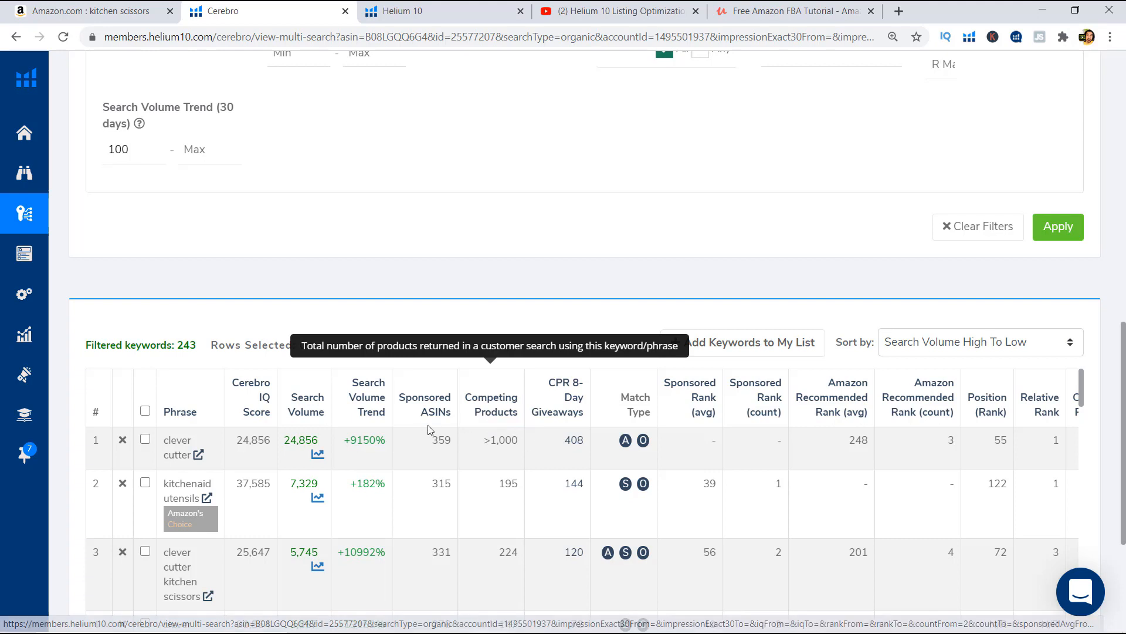
drag(484, 440, 511, 443)
click(504, 442)
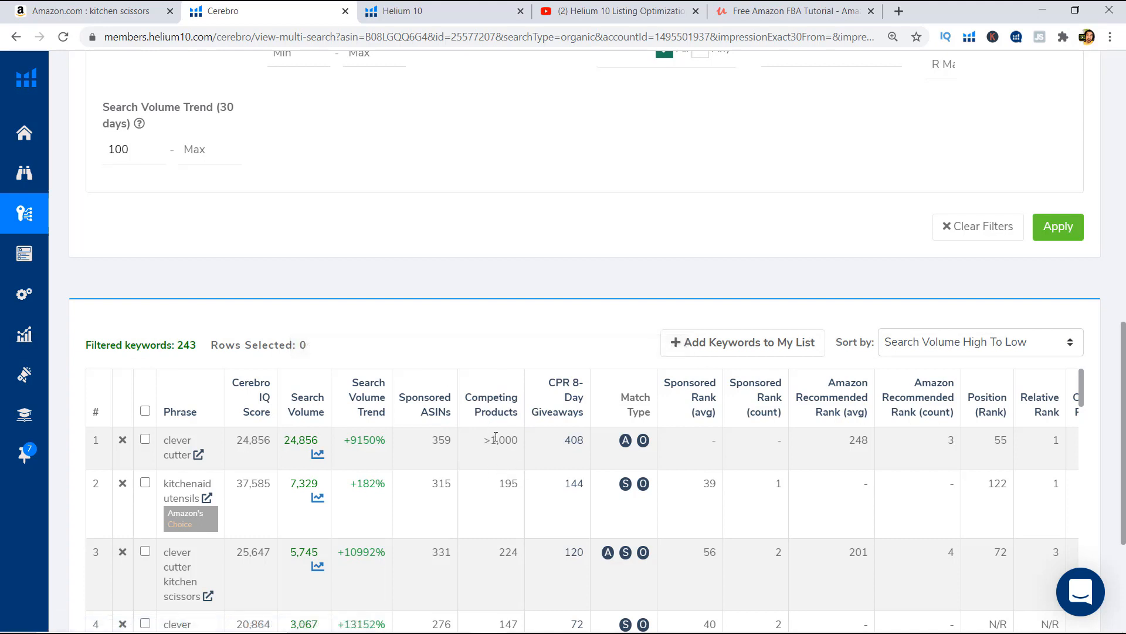
Highlight the "clever cutter" phrase and read the explanations of the CPR 8-Day Giveaways, Competing Products and Match Type columns
drag(164, 440, 190, 457)
click(177, 441)
triple_click(178, 440)
double_click(179, 441)
double_click(177, 455)
mouse_move(585, 432)
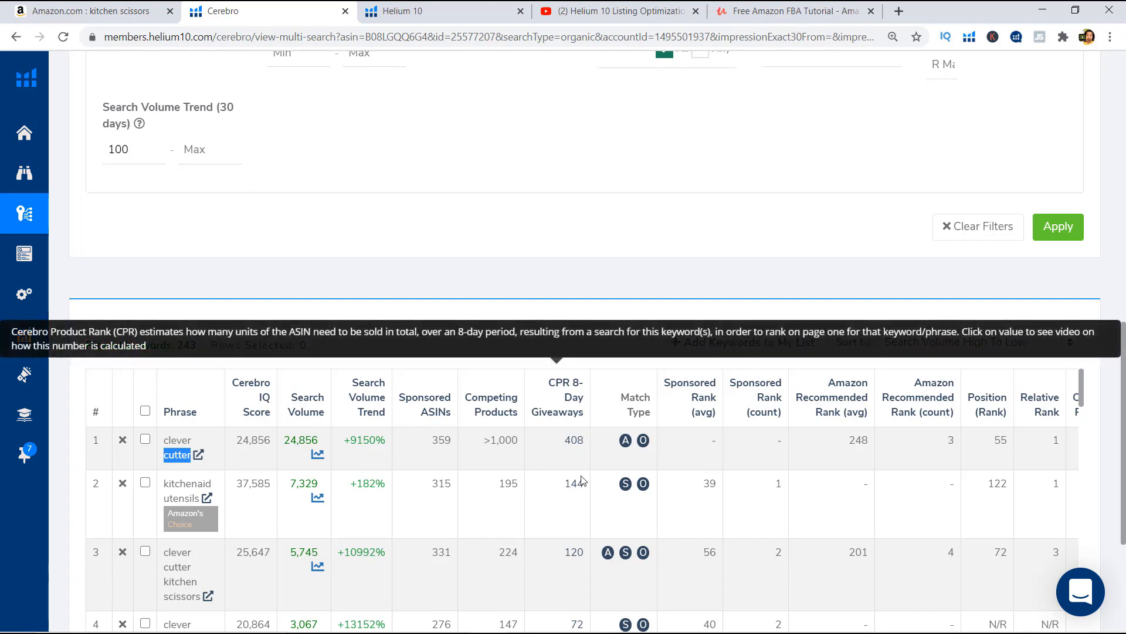
click(520, 463)
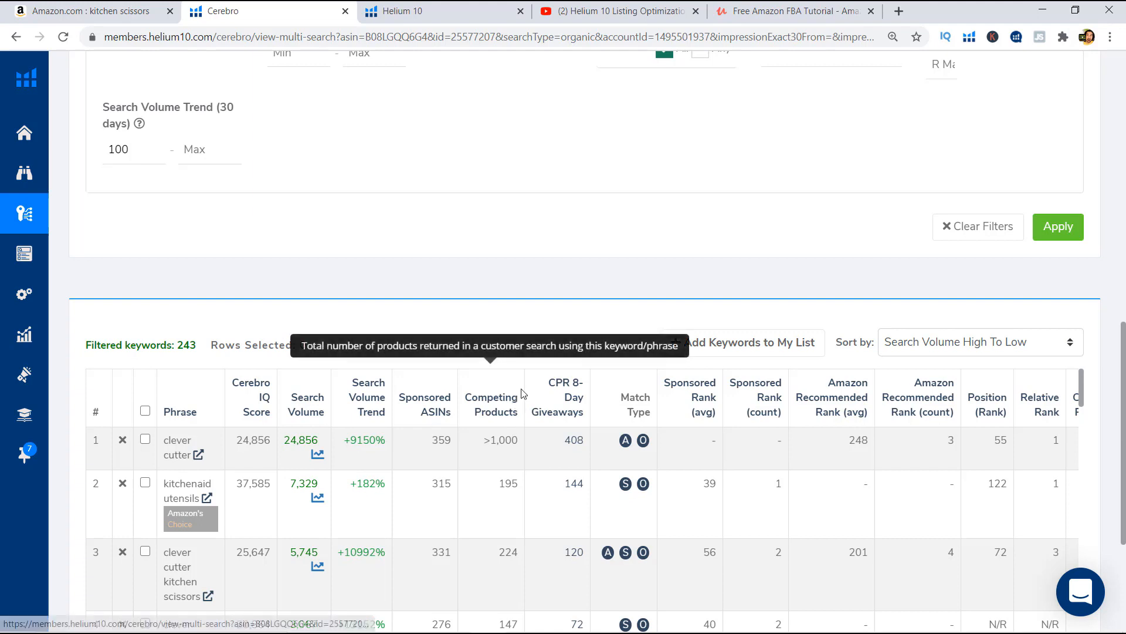
mouse_move(576, 394)
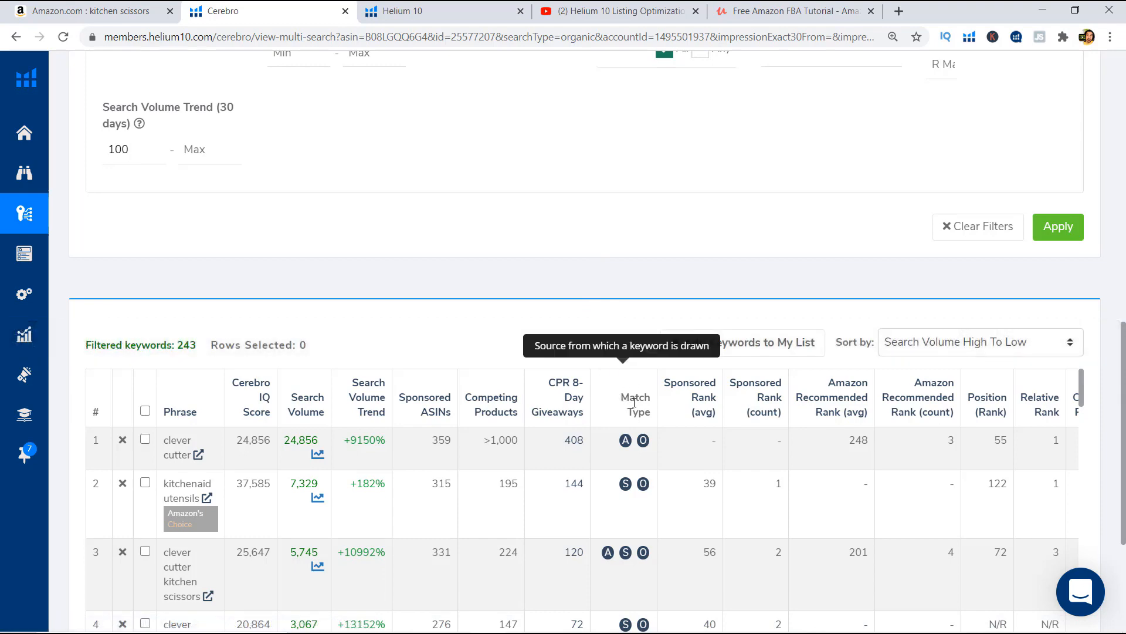
Review the keyword distribution summary and compare it with the match type badges of the first six phrases
scroll(624, 382, up, 9)
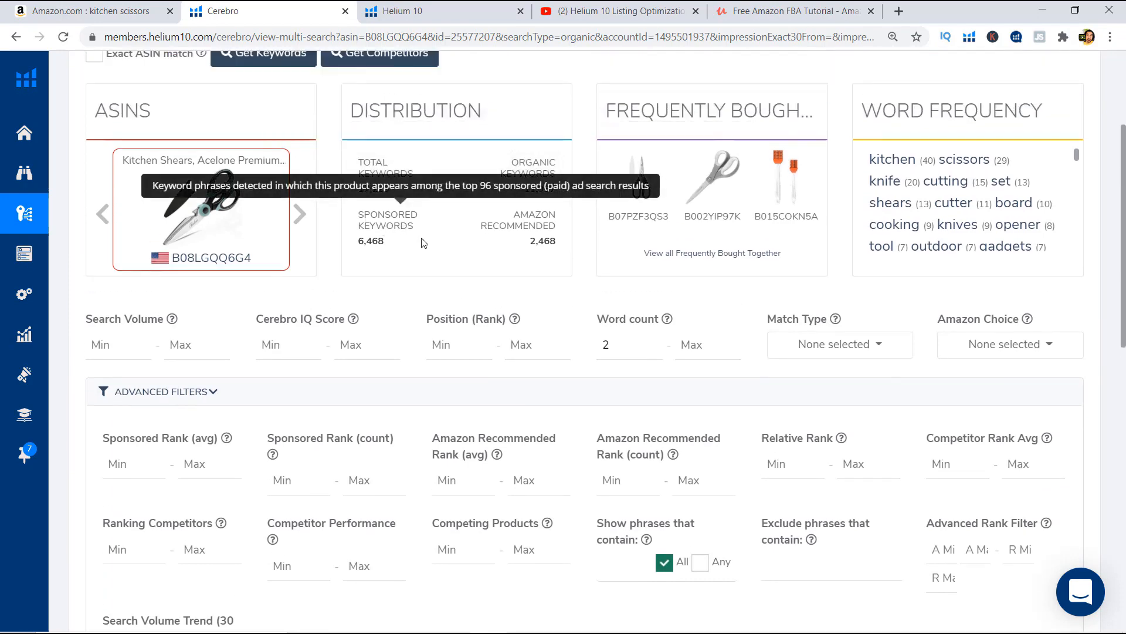
scroll(711, 385, down, 7)
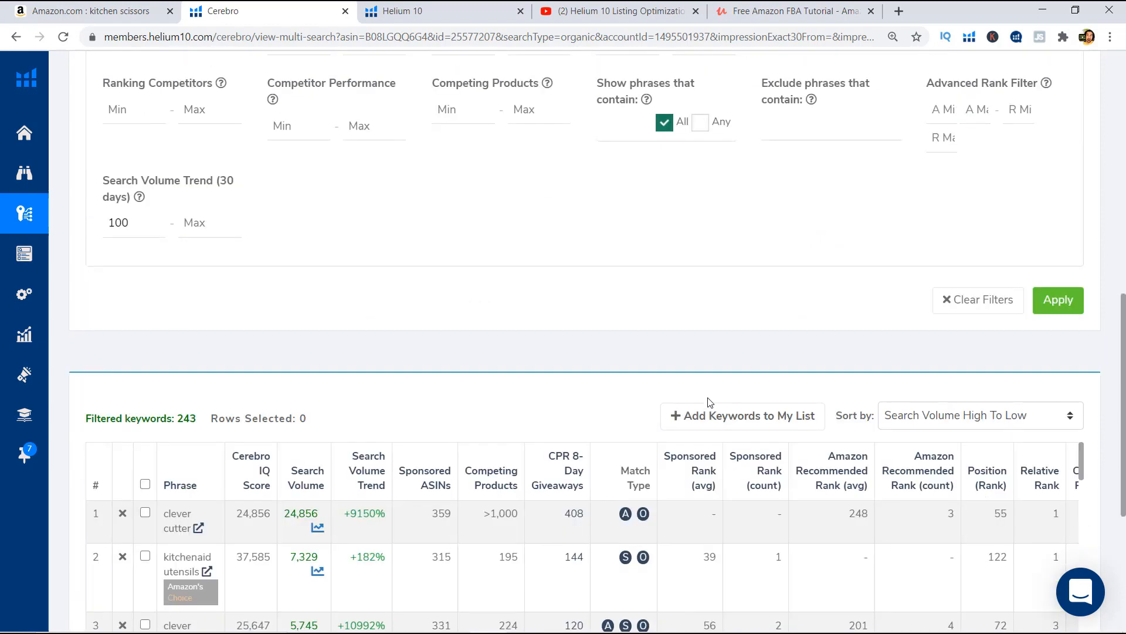
scroll(710, 402, down, 2)
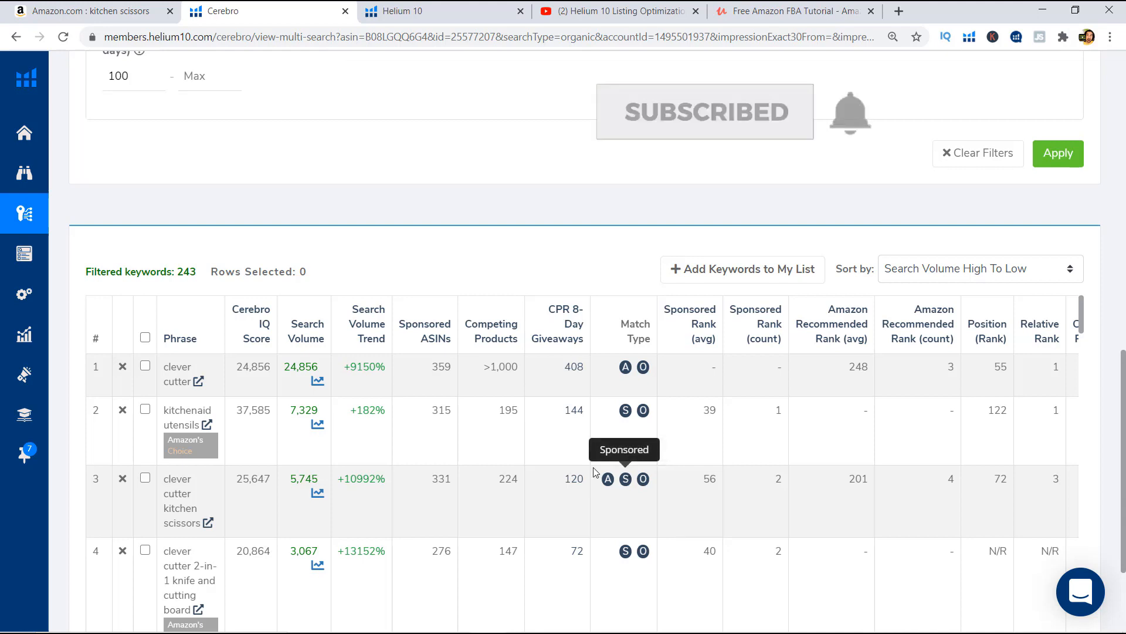
scroll(606, 478, down, 2)
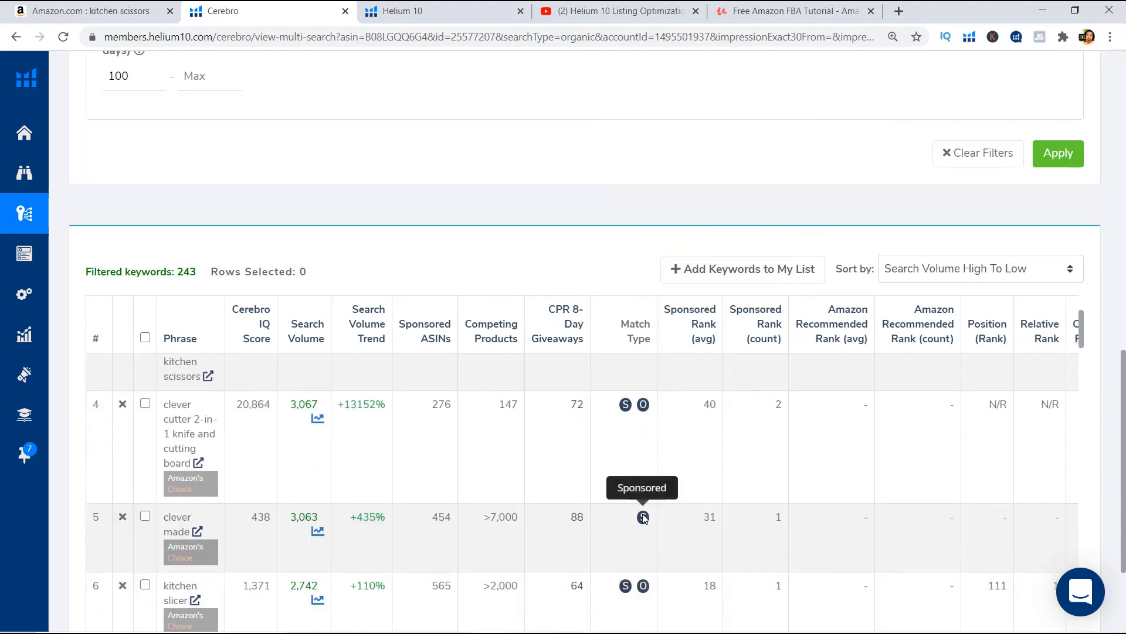
scroll(643, 518, up, 2)
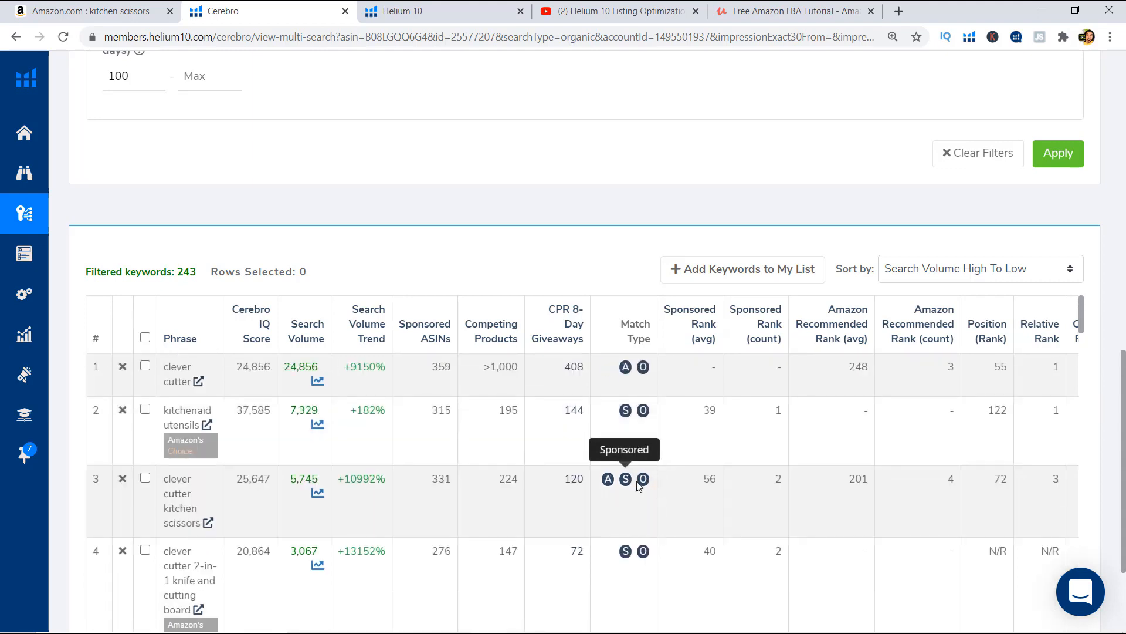
Examine the sponsored, Amazon recommended and relative rank details of the phrase "clever cutter kitchen scissors"
drag(189, 496, 171, 481)
scroll(763, 410, down, 1)
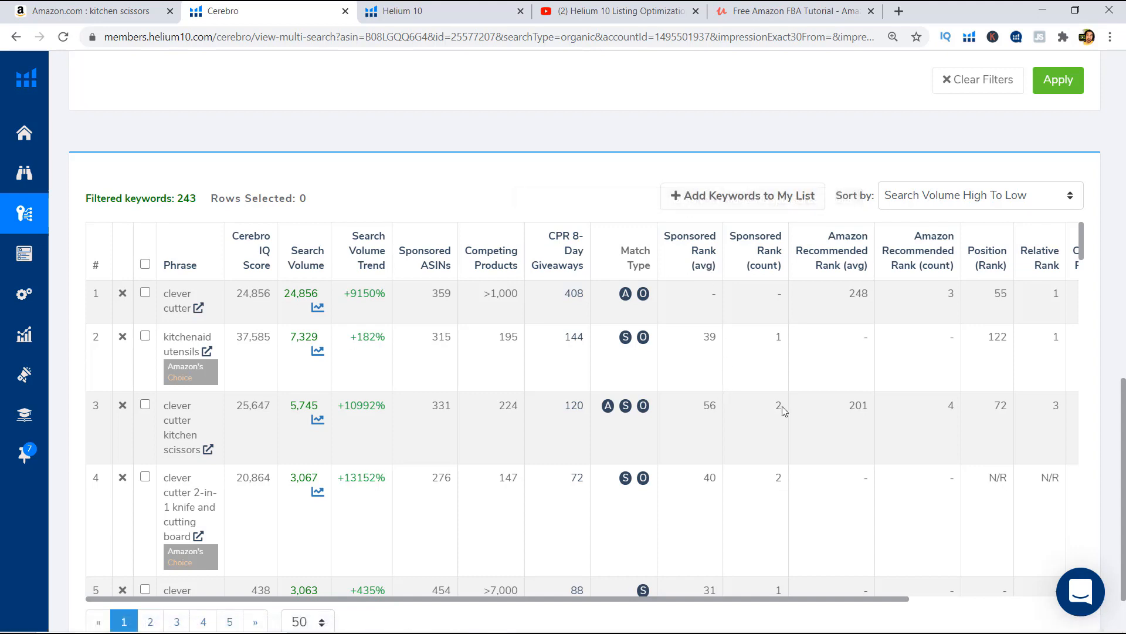
mouse_move(778, 406)
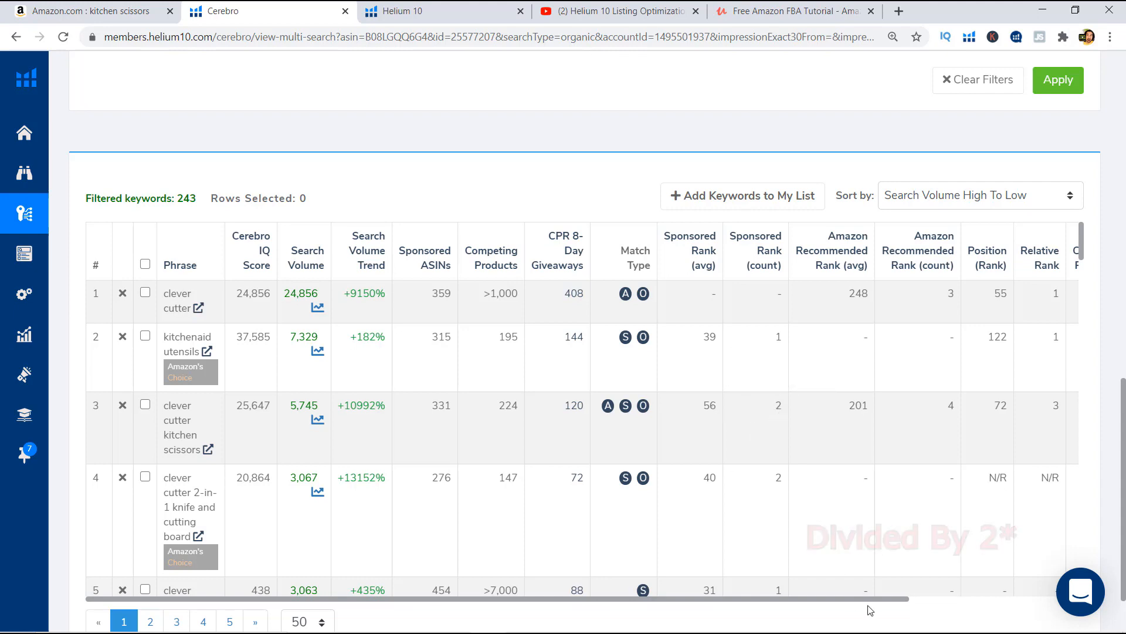
drag(871, 607, 1037, 596)
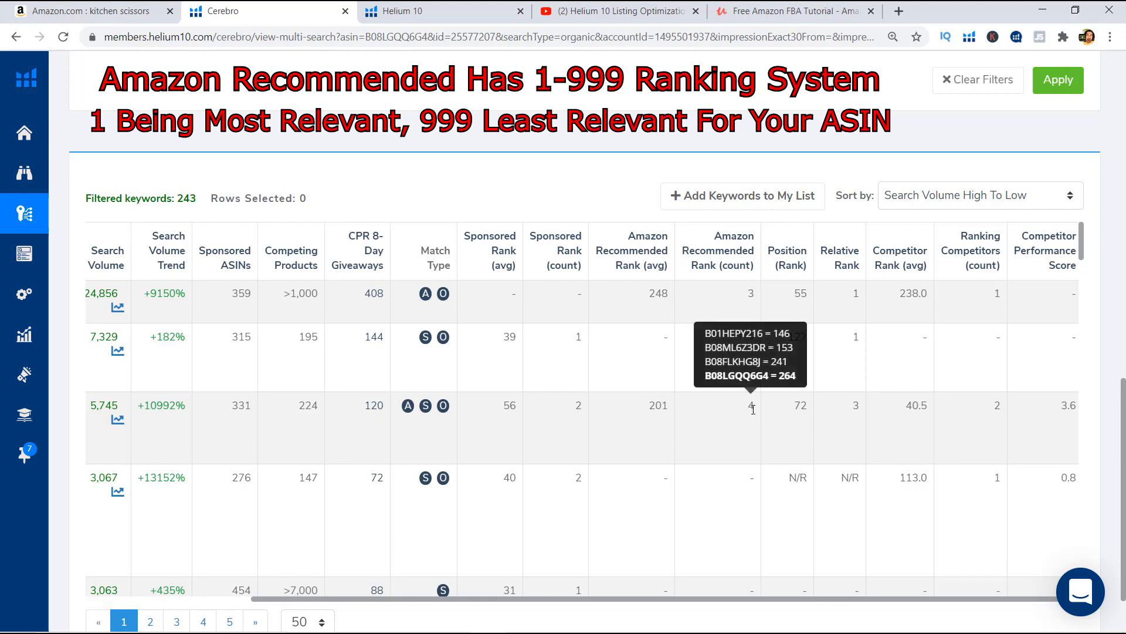
scroll(757, 381, right, 1)
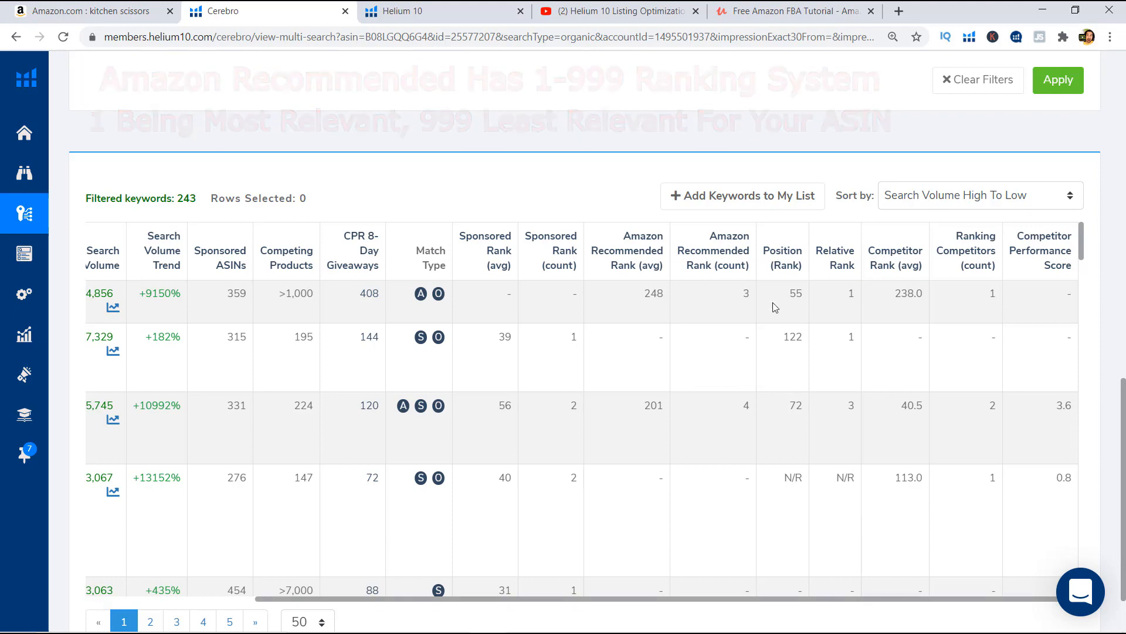
mouse_move(853, 404)
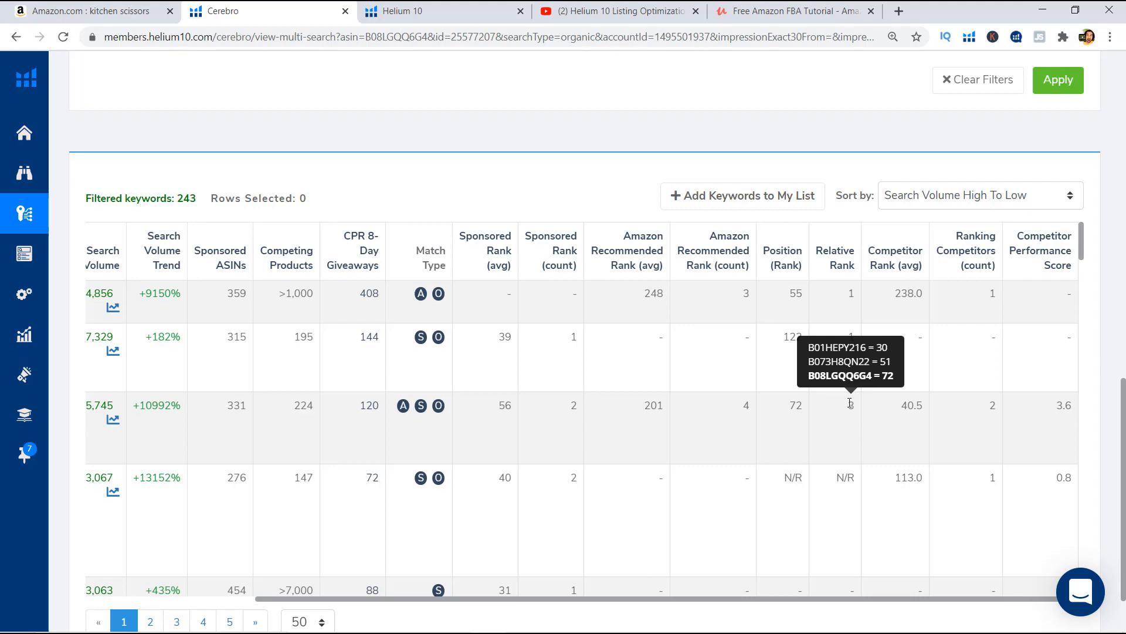
Read what the Position (Rank) column means and check it against the first searched ASIN and the relative ranks
scroll(786, 320, up, 1)
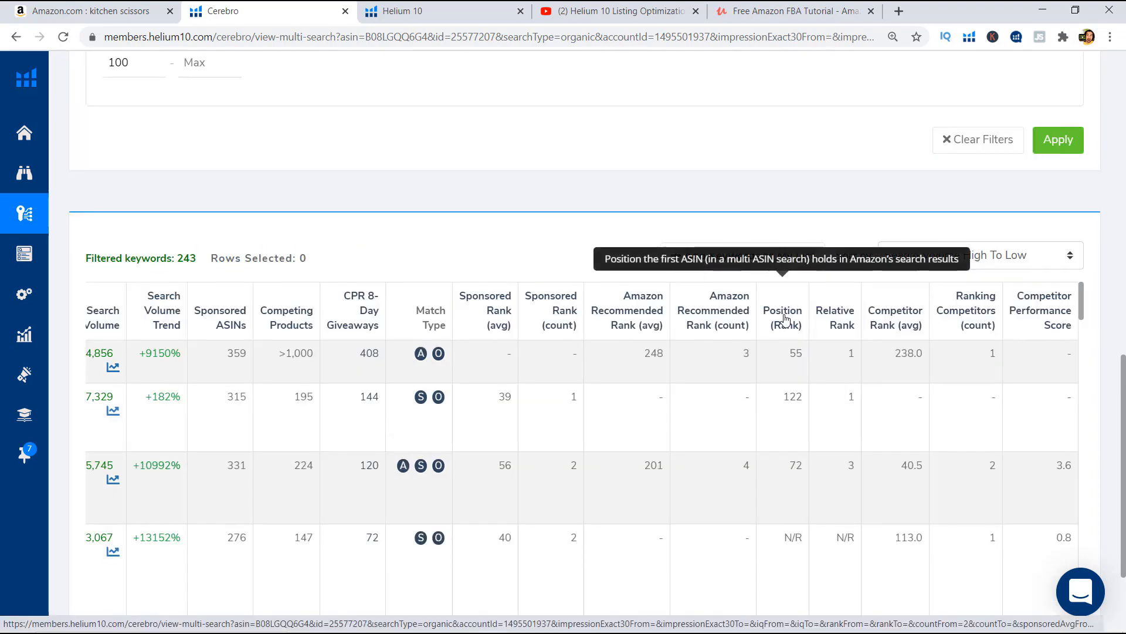
scroll(301, 211, up, 8)
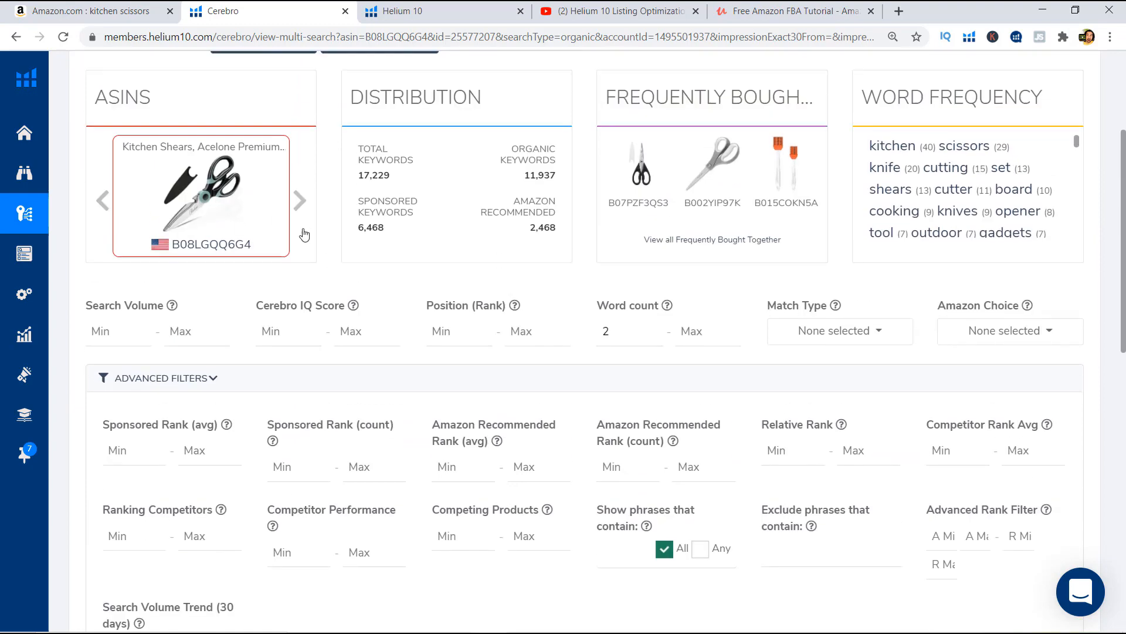
scroll(877, 491, down, 7)
scroll(1048, 516, up, 4)
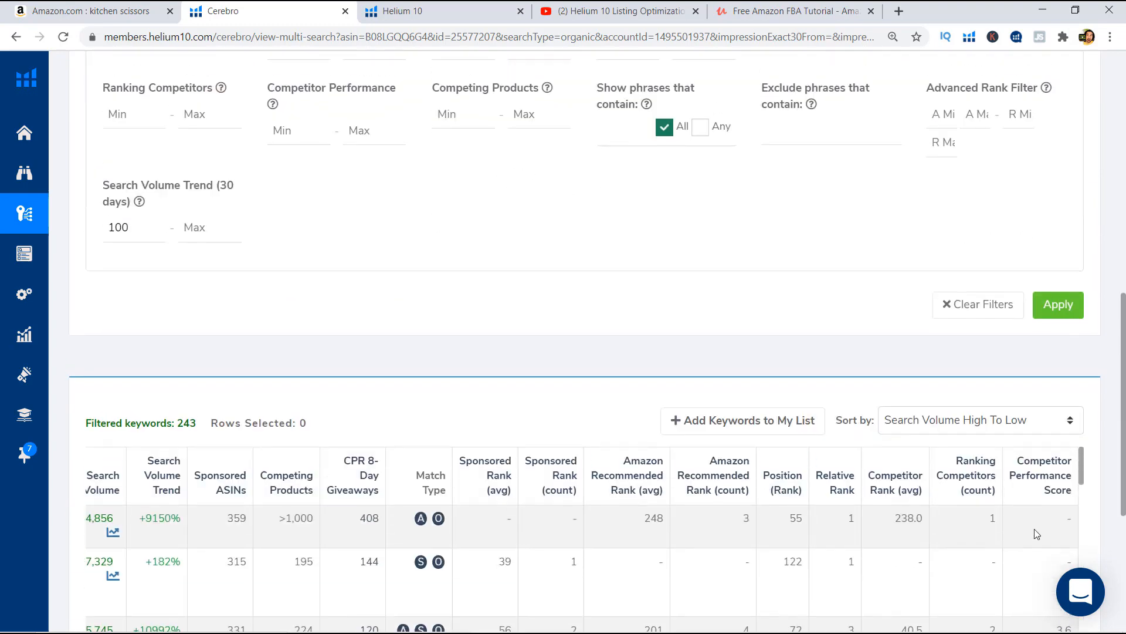
scroll(1040, 531, down, 2)
drag(1123, 473, 1123, 610)
scroll(984, 395, up, 6)
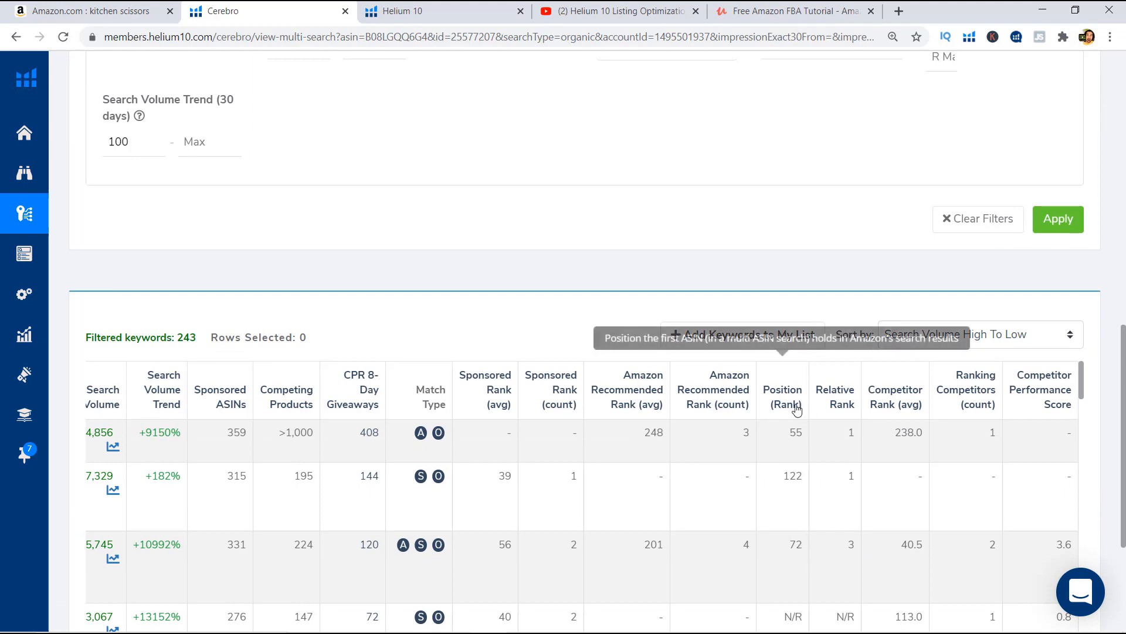
mouse_move(850, 545)
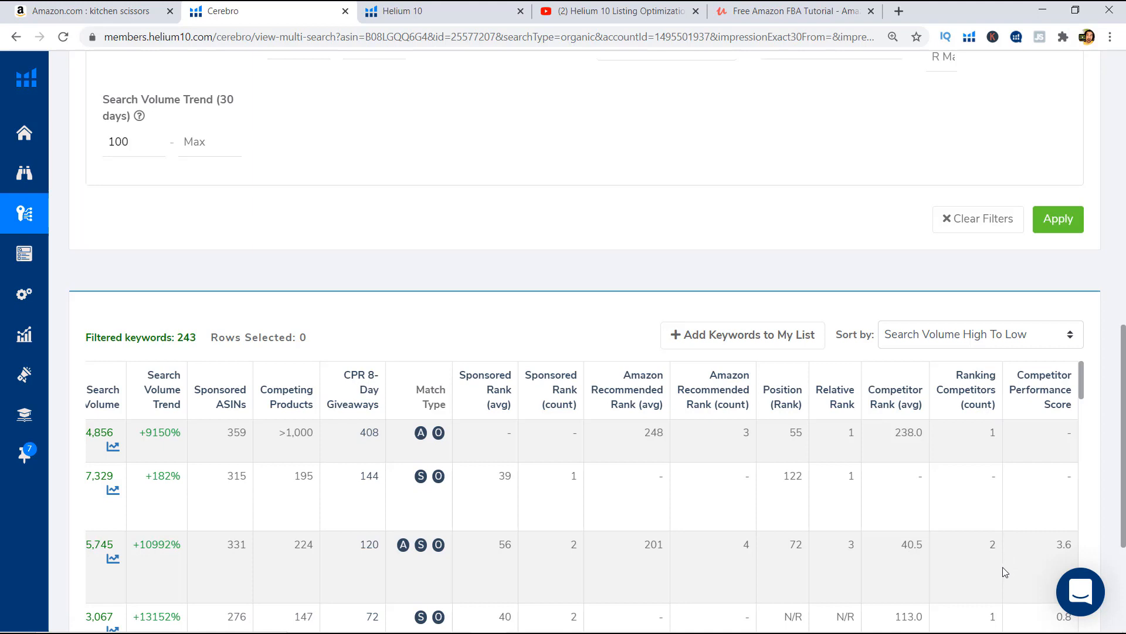
Compare the relative rank breakdown of "clever cutter kitchen scissors" with its average competitor rank, highlighting the average
drag(1123, 486, 1123, 546)
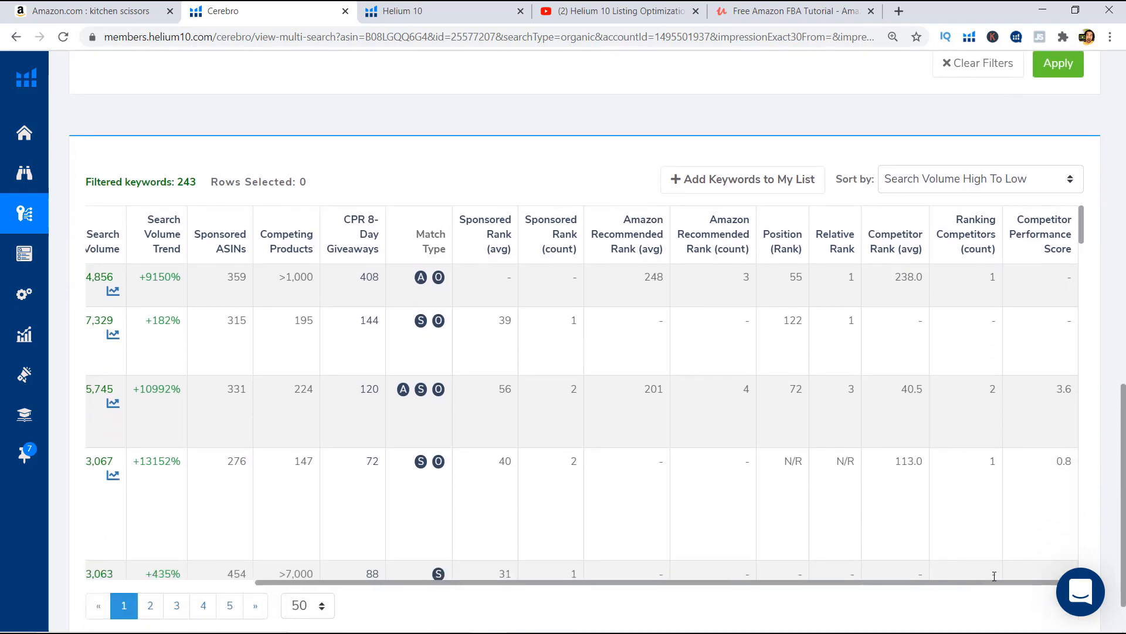
drag(974, 585, 1027, 537)
click(1005, 552)
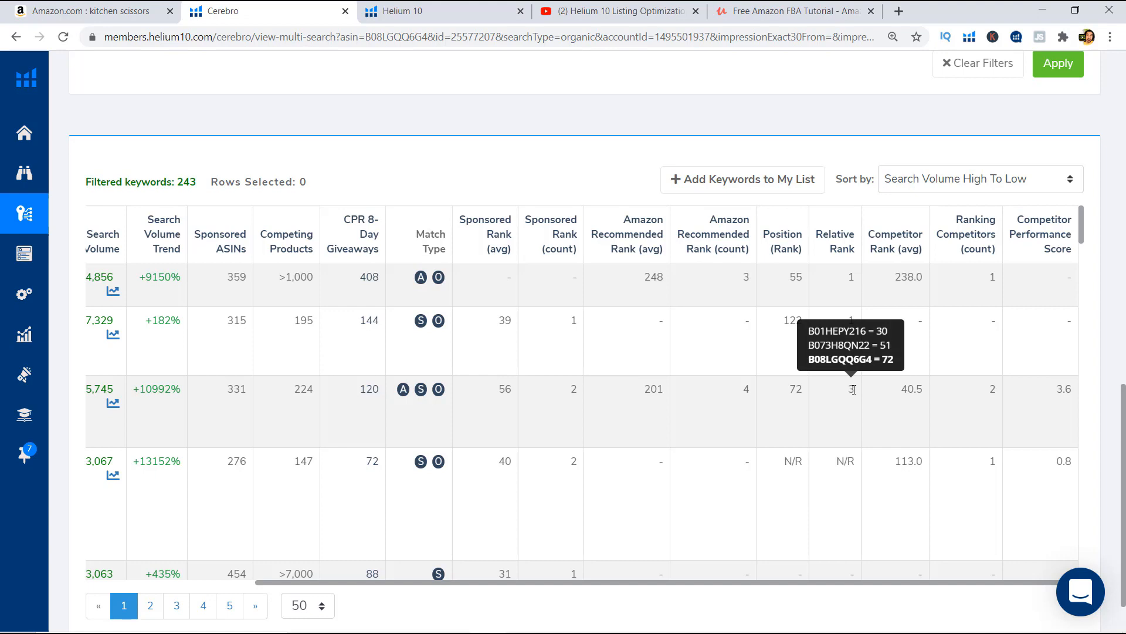
drag(898, 392, 927, 396)
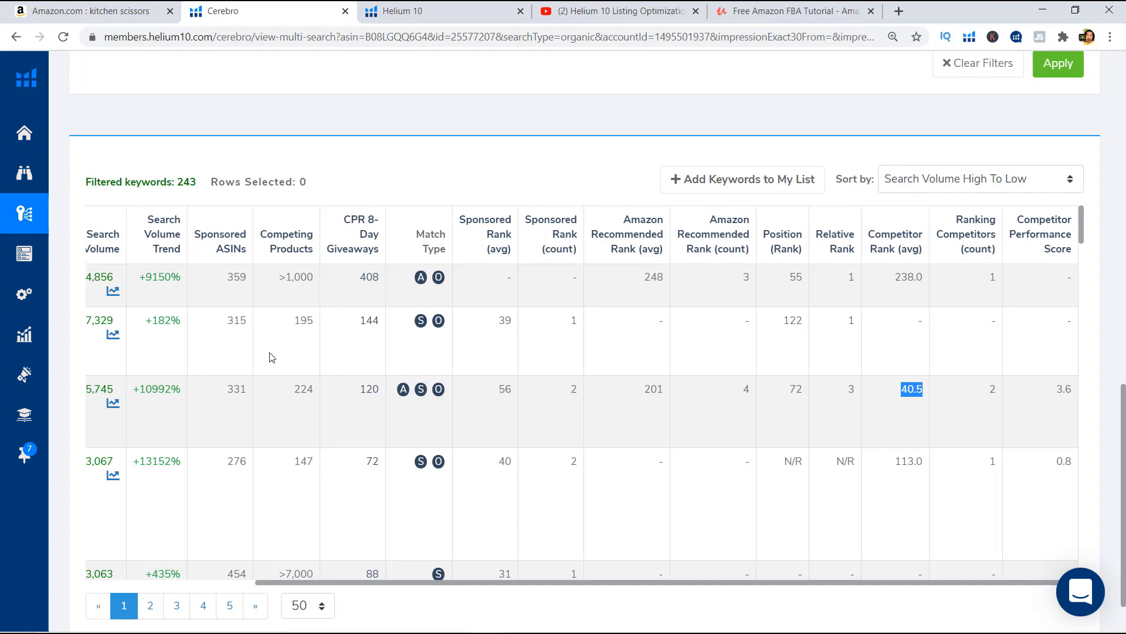
scroll(1054, 350, down, 4)
scroll(893, 405, up, 5)
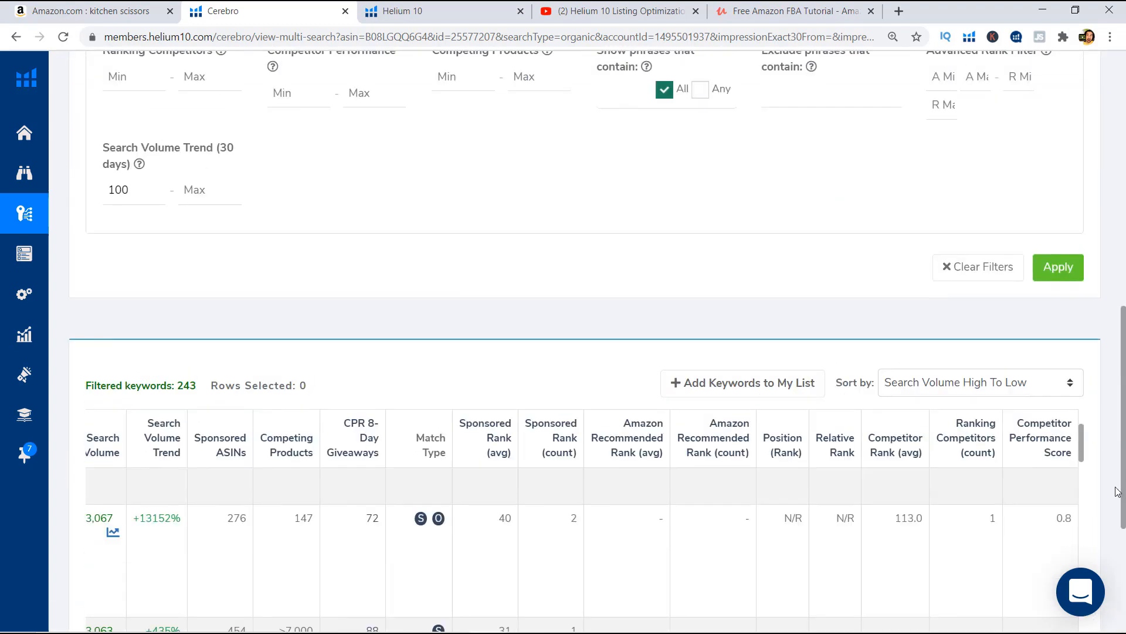
Look through the available sort orders and sort the filtered keywords by search volume from low to high
click(912, 382)
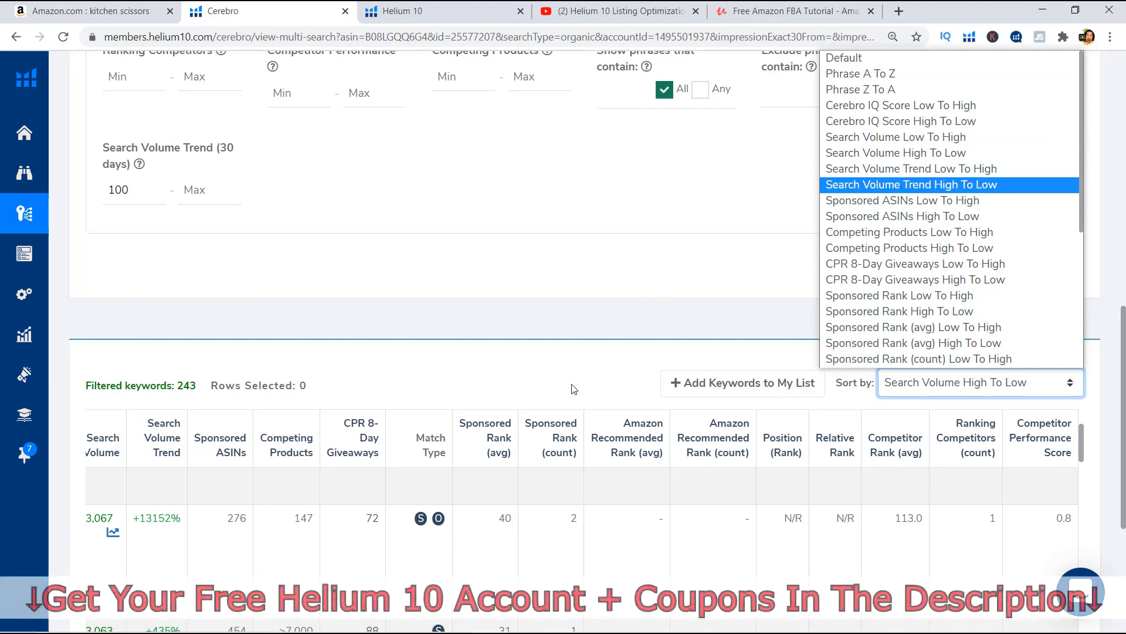
click(834, 410)
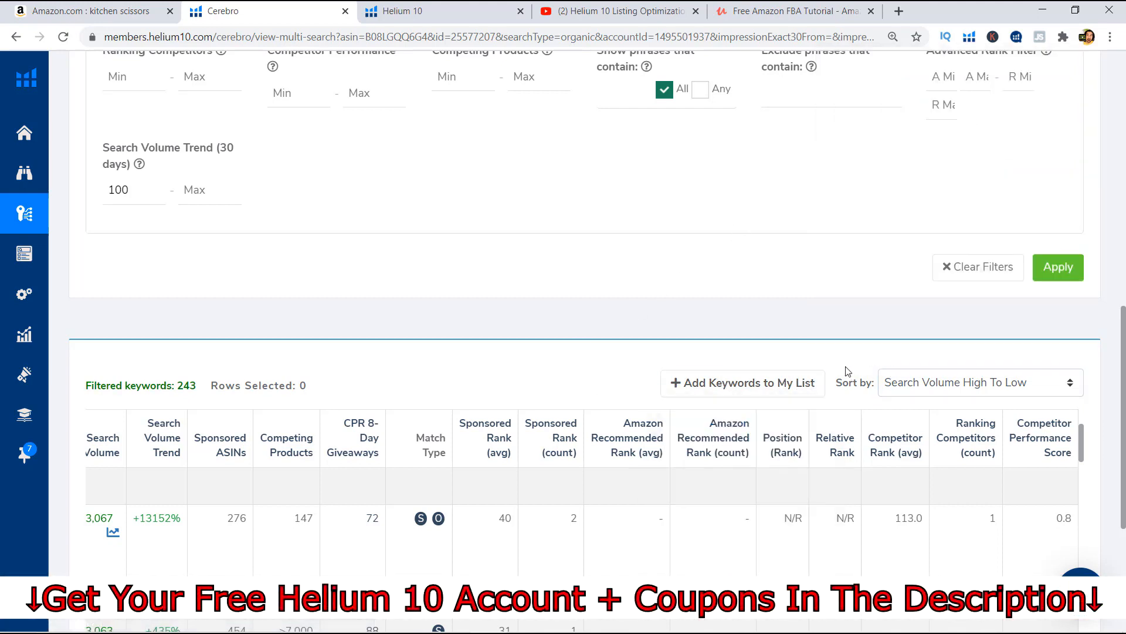
scroll(856, 385, down, 1)
scroll(267, 382, down, 1)
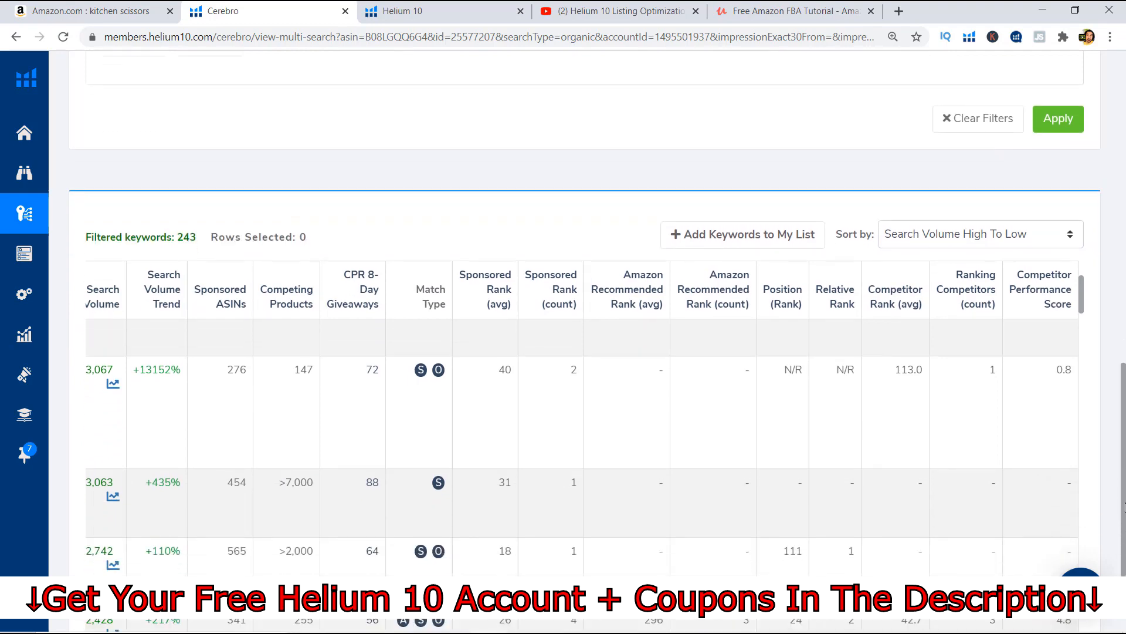
scroll(972, 513, down, 2)
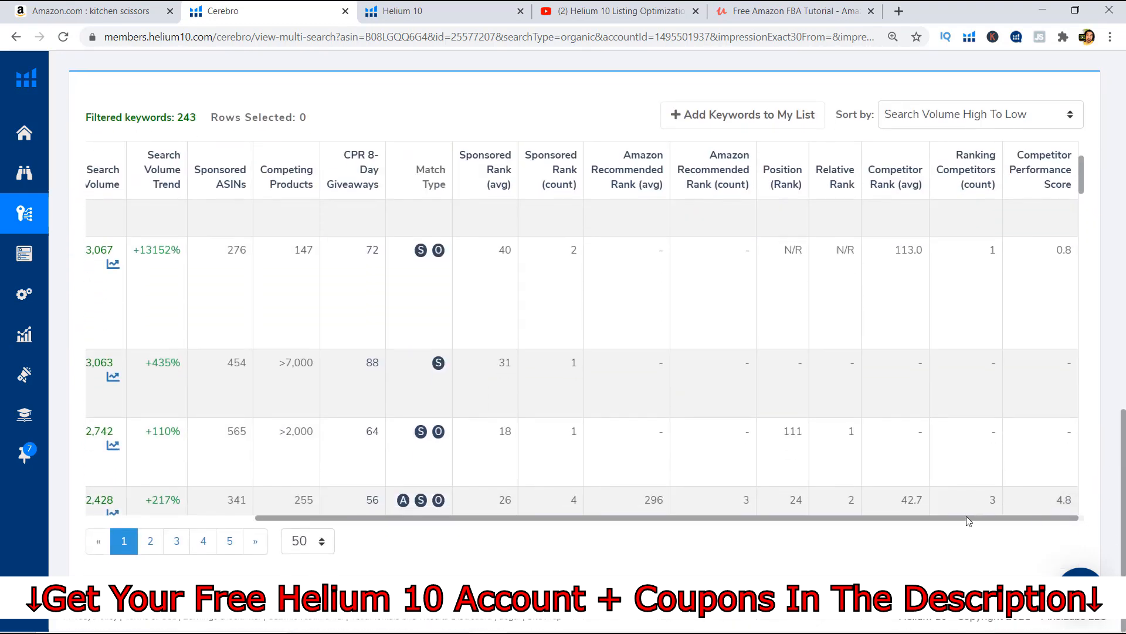
drag(967, 516, 493, 500)
scroll(345, 269, up, 1)
click(321, 178)
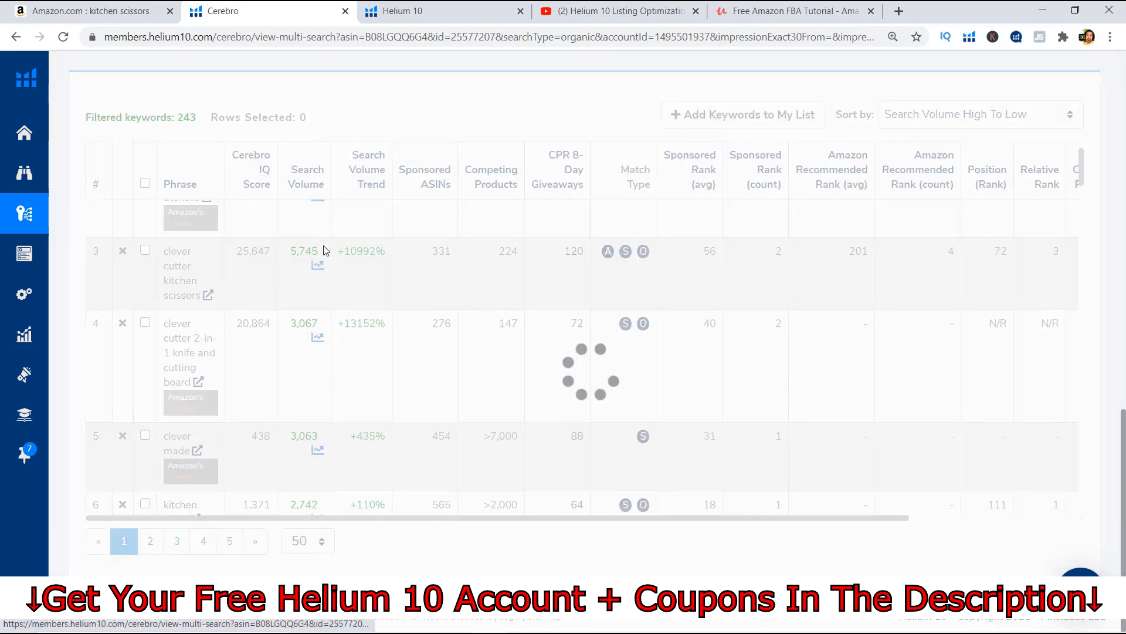
Sort the filtered keywords by the Position (Rank) column
scroll(326, 251, up, 1)
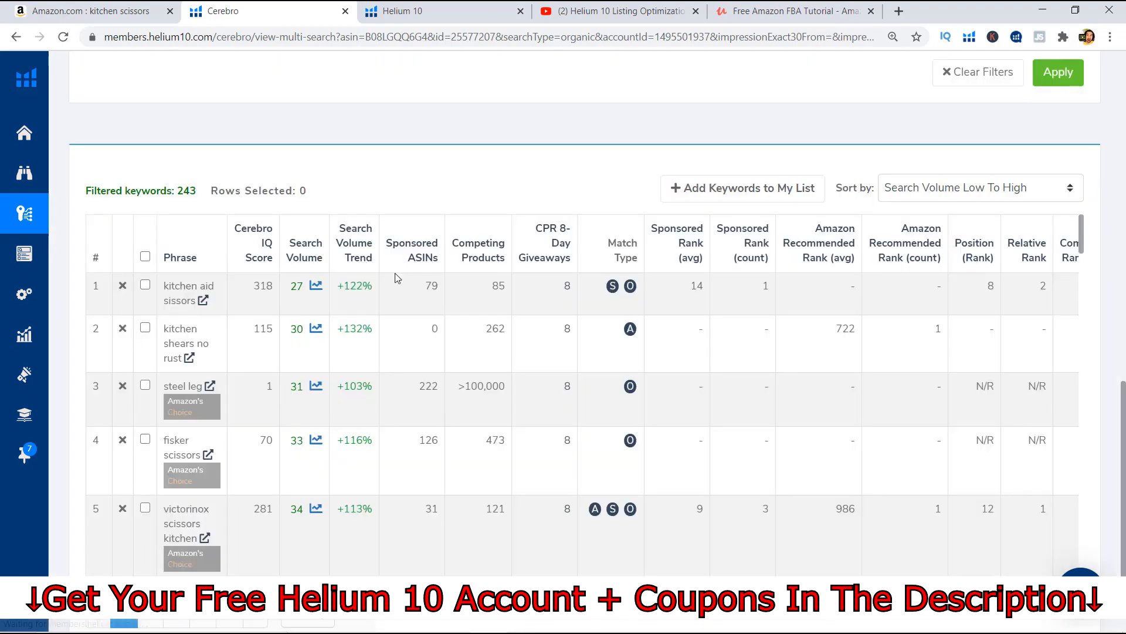
scroll(956, 395, up, 2)
click(999, 401)
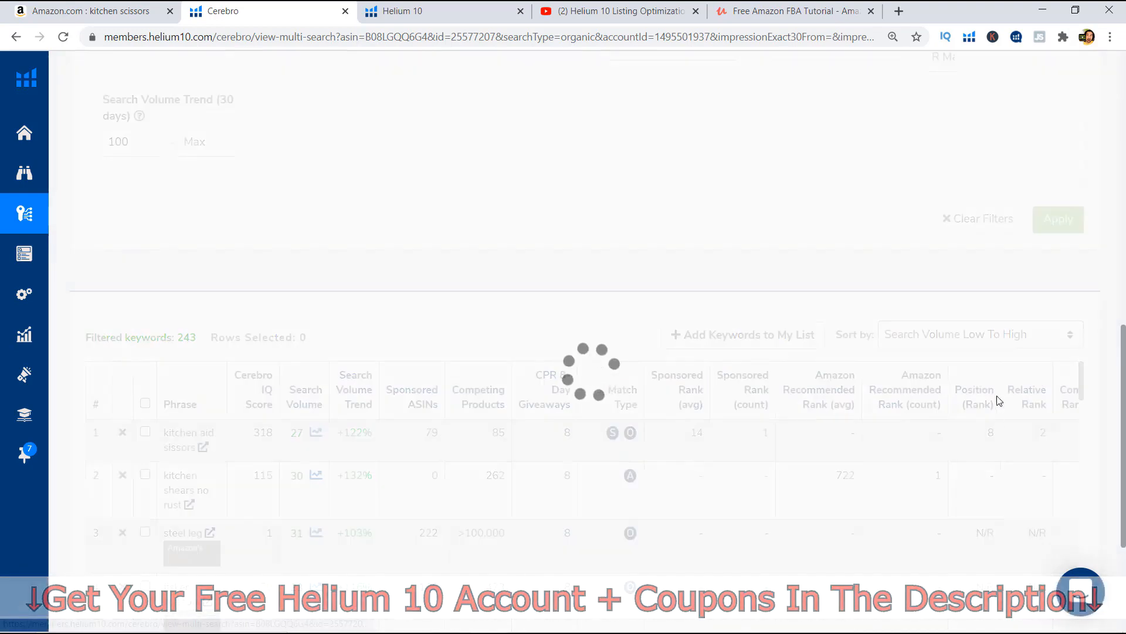